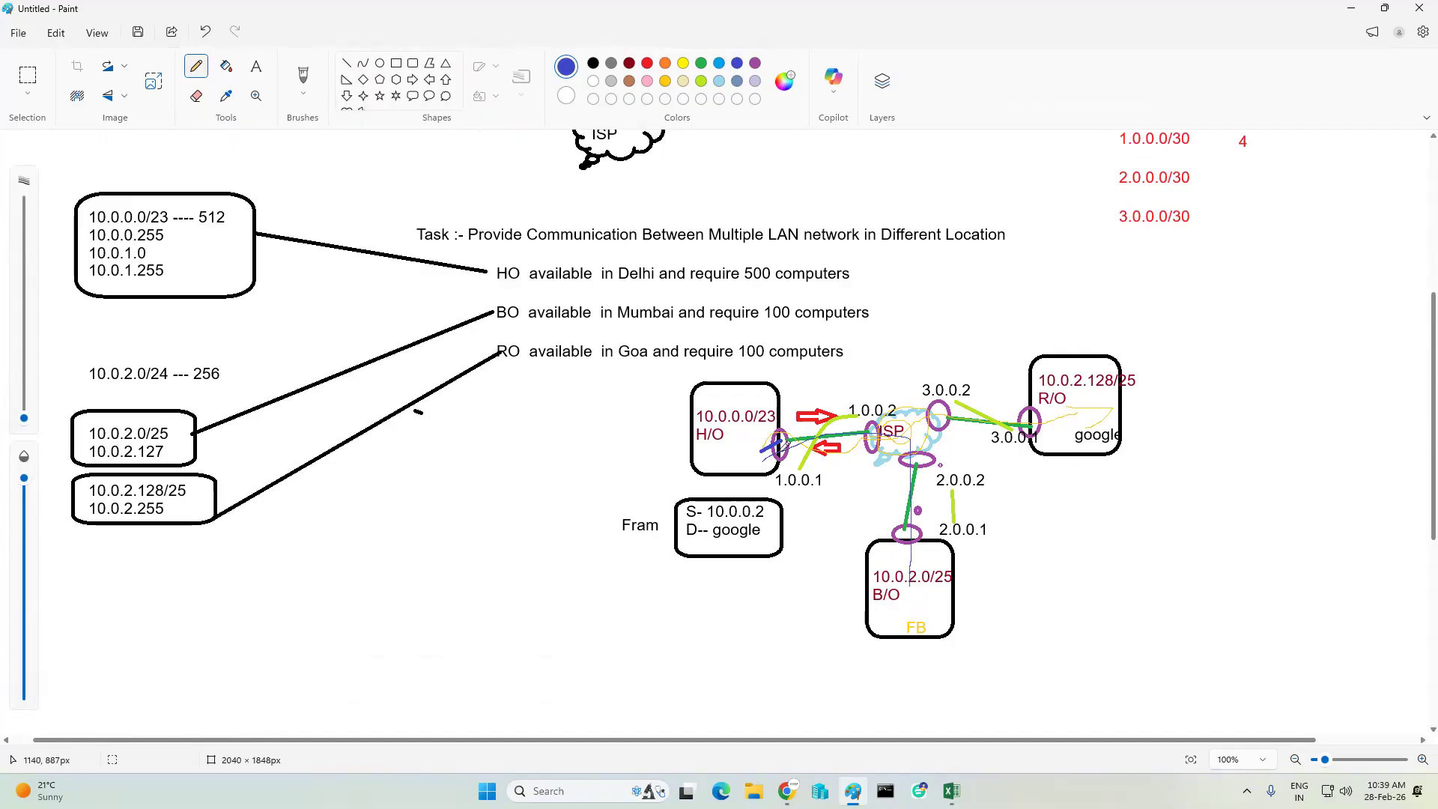
- Leave the Paint network sketch and launch Cisco Packet Tracer Student from the desktop
left_click_drag(737, 435, 770, 464)
left_click(1384, 8)
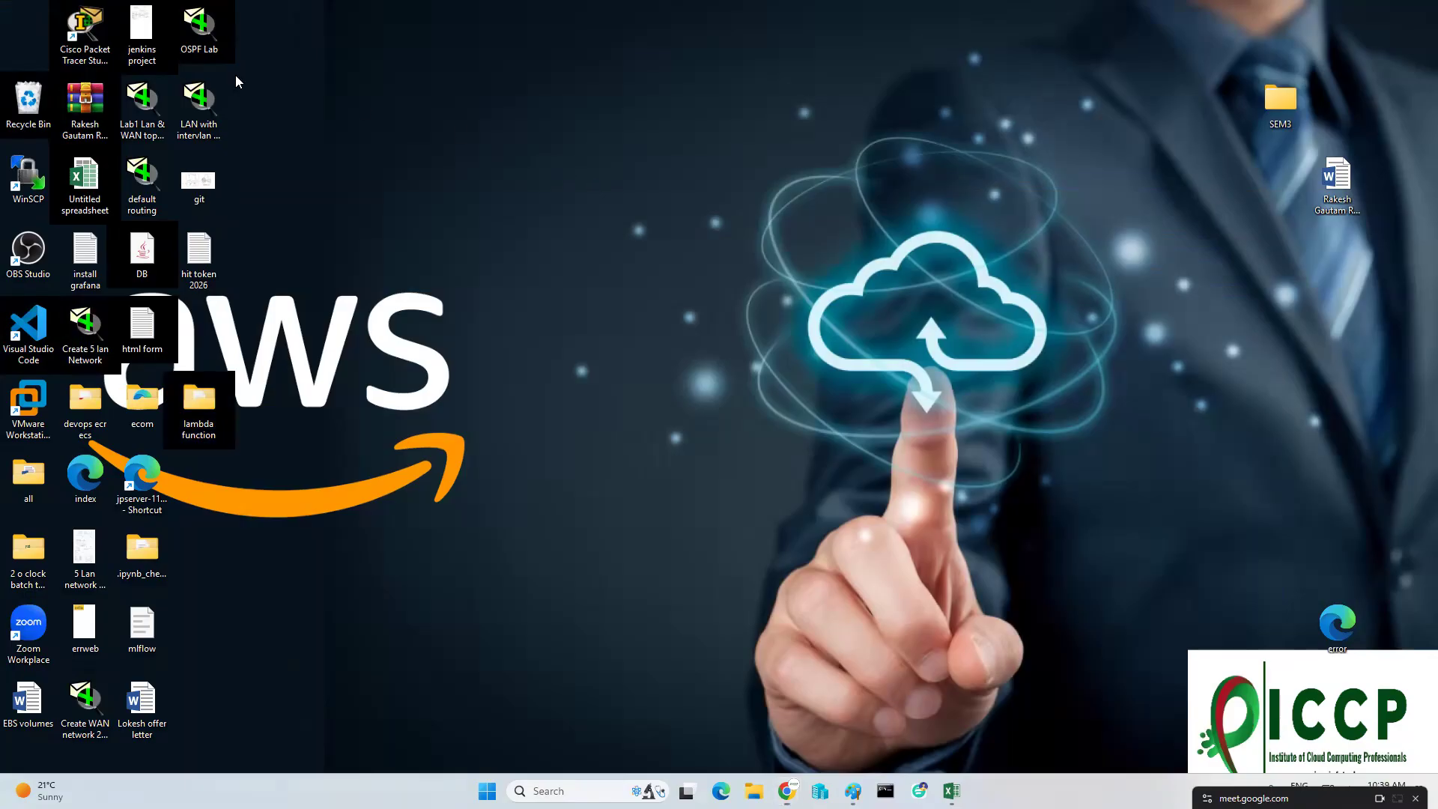
double_click(85, 30)
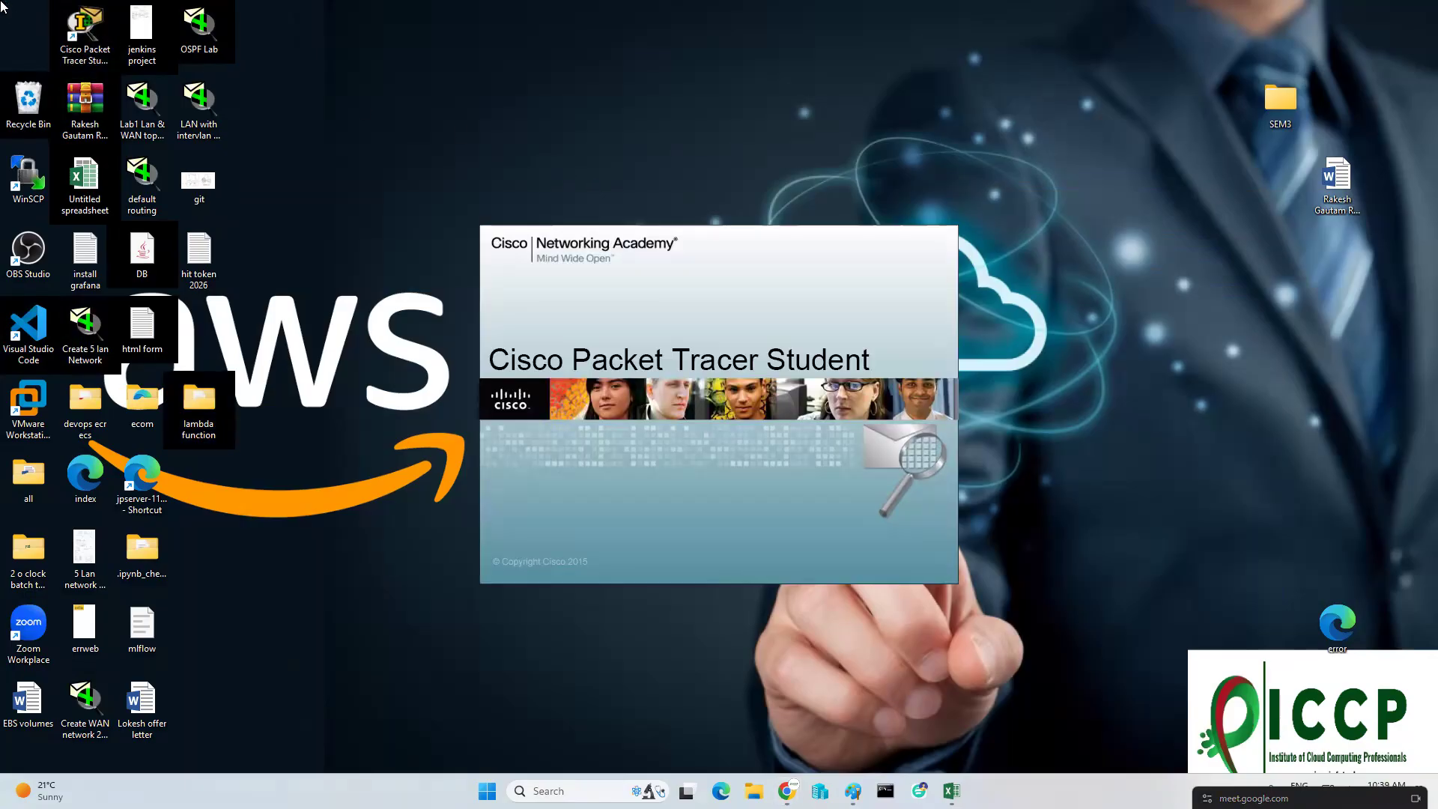
left_click(972, 164)
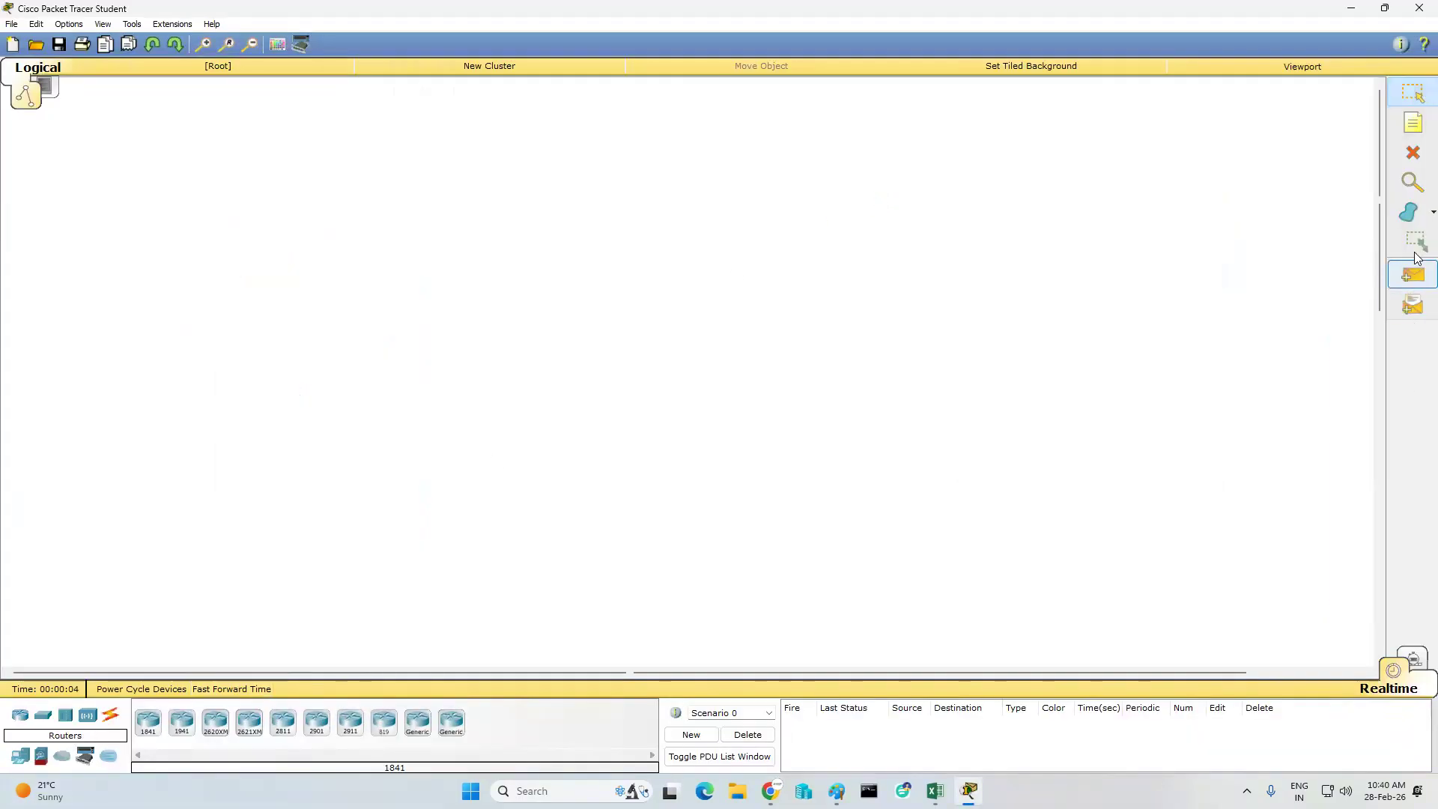
- Draw three unfilled black-outlined rectangles on the workspace for the office sites: one on the left, one lower centre, one upper right
left_click(277, 44)
left_click(634, 96)
left_click_drag(257, 226, 458, 422)
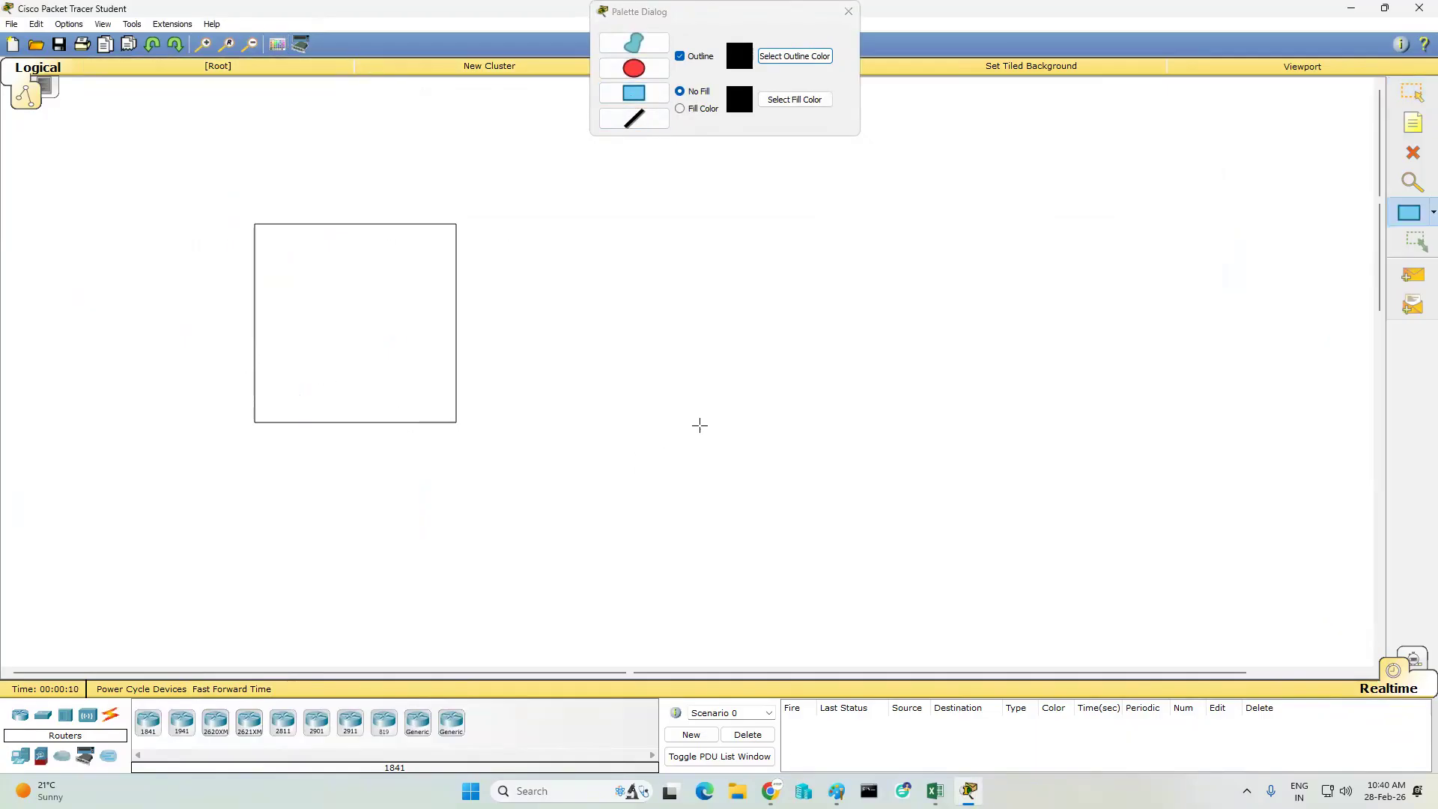
left_click_drag(761, 402, 1026, 571)
left_click_drag(926, 146, 1155, 297)
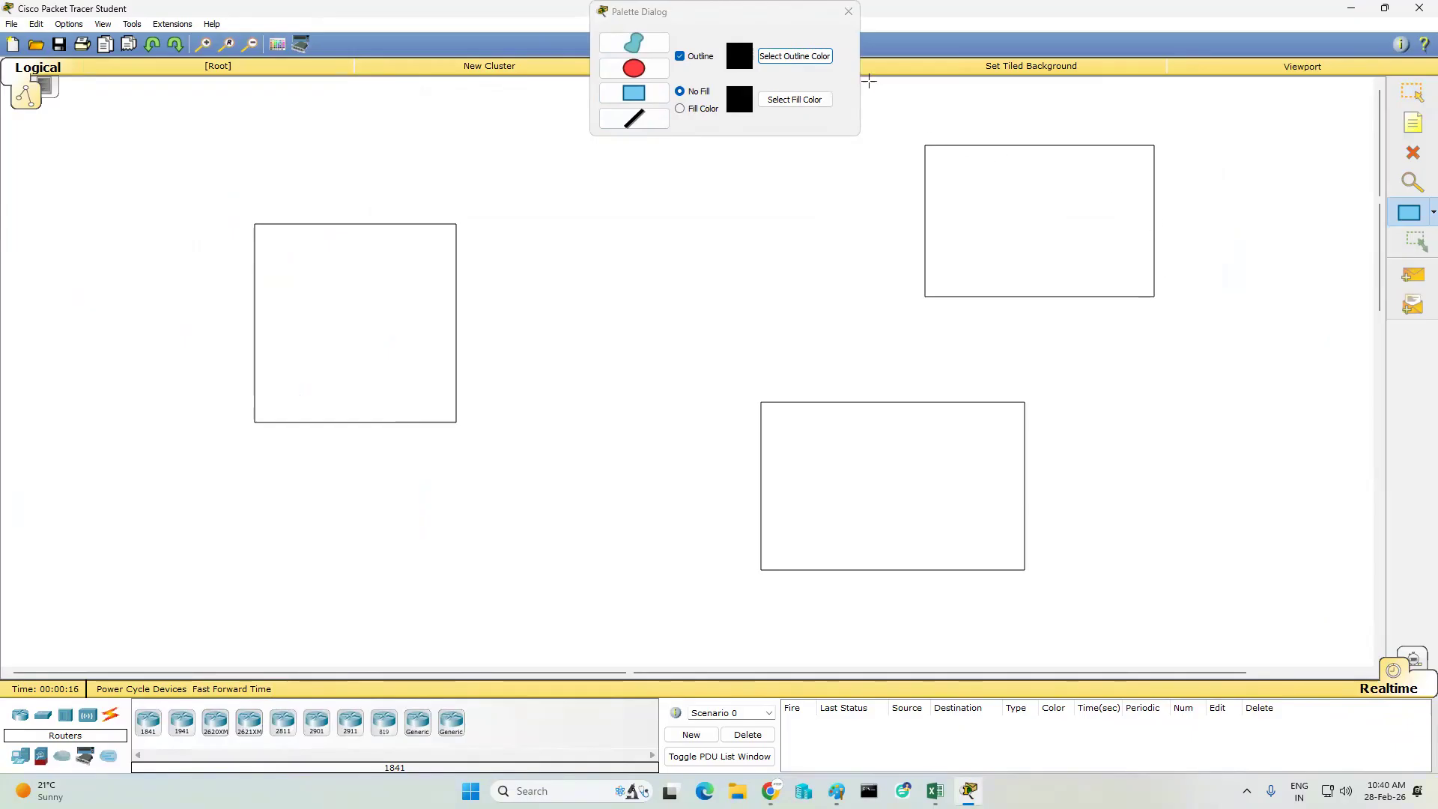
left_click(849, 11)
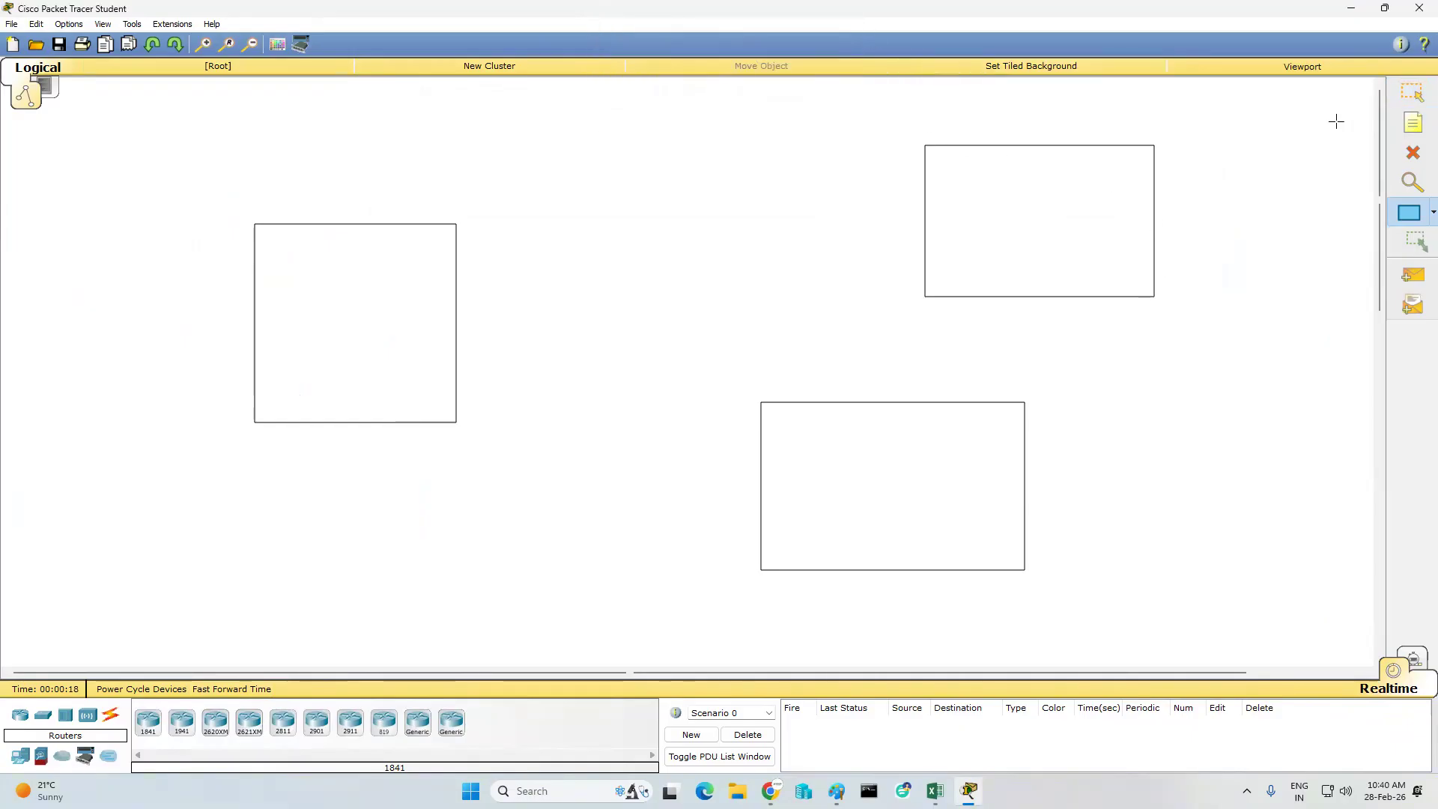
- Move the lower rectangle sideways so it sits directly below the upper-right rectangle
left_click(1413, 92)
left_click(983, 412)
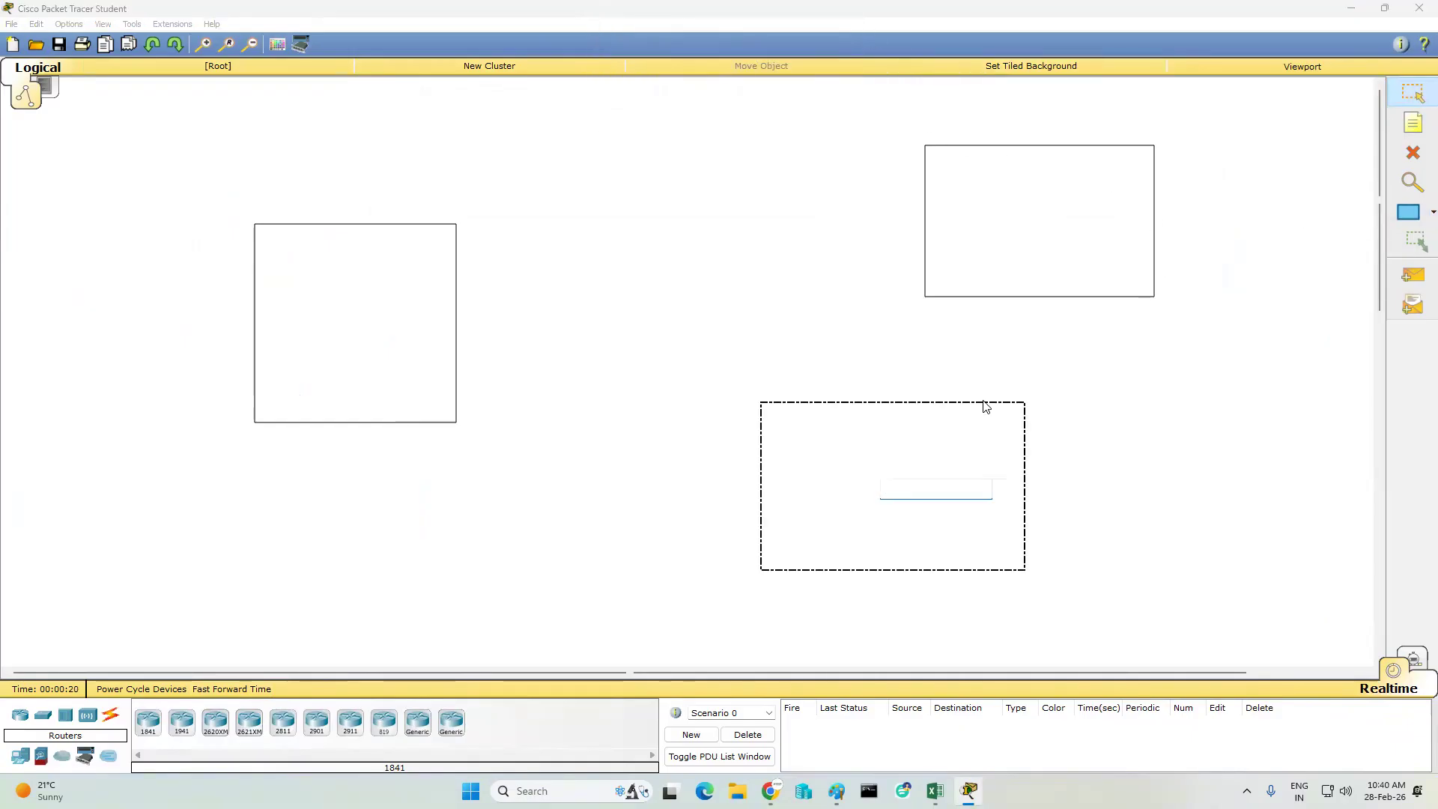
left_click(1035, 402)
left_click_drag(963, 533, 1133, 540)
left_click(810, 480)
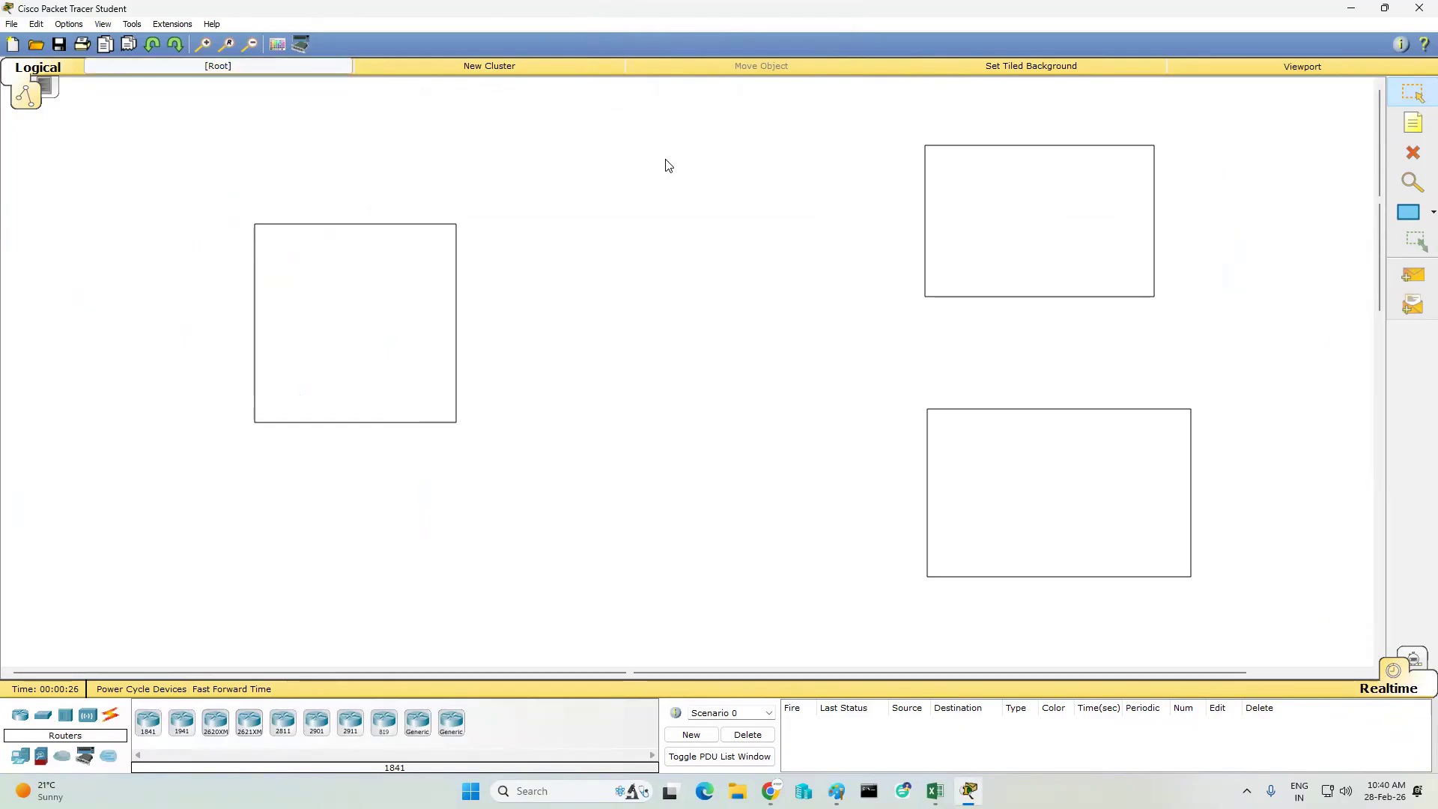
- Draw an unfilled circle for the ISP in the space between the left rectangle and the two right-hand rectangles
left_click(252, 46)
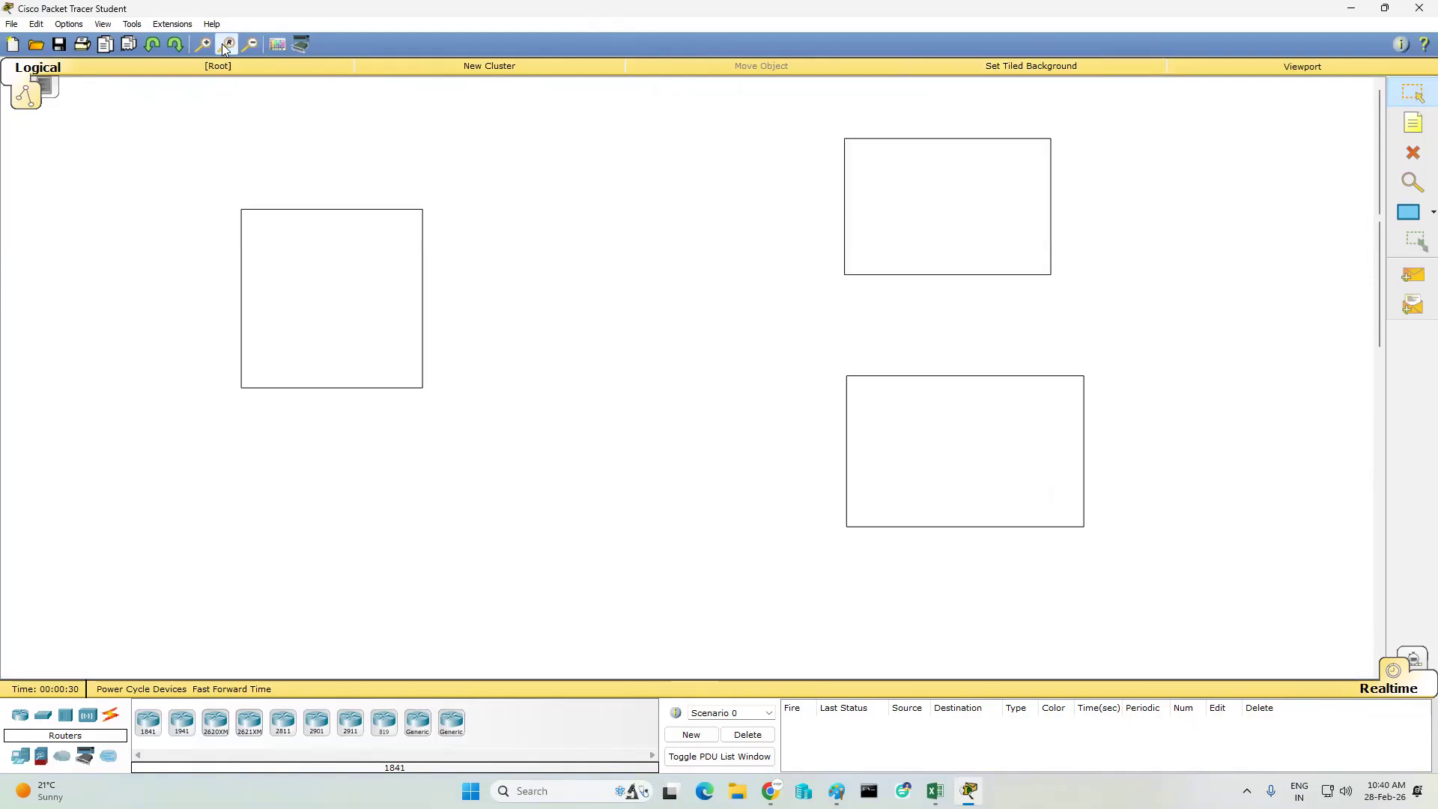
left_click(278, 46)
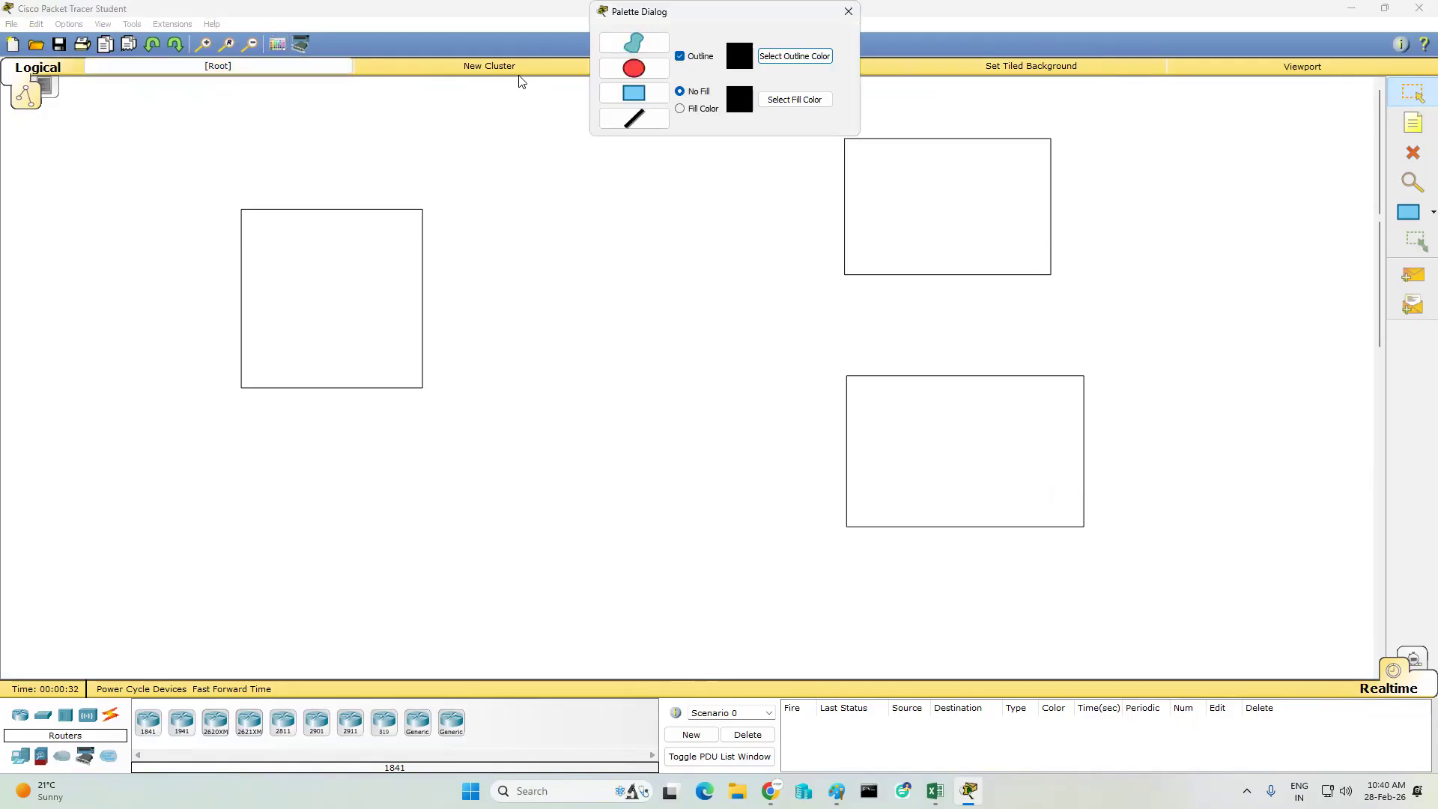
left_click(634, 68)
left_click_drag(580, 277, 685, 391)
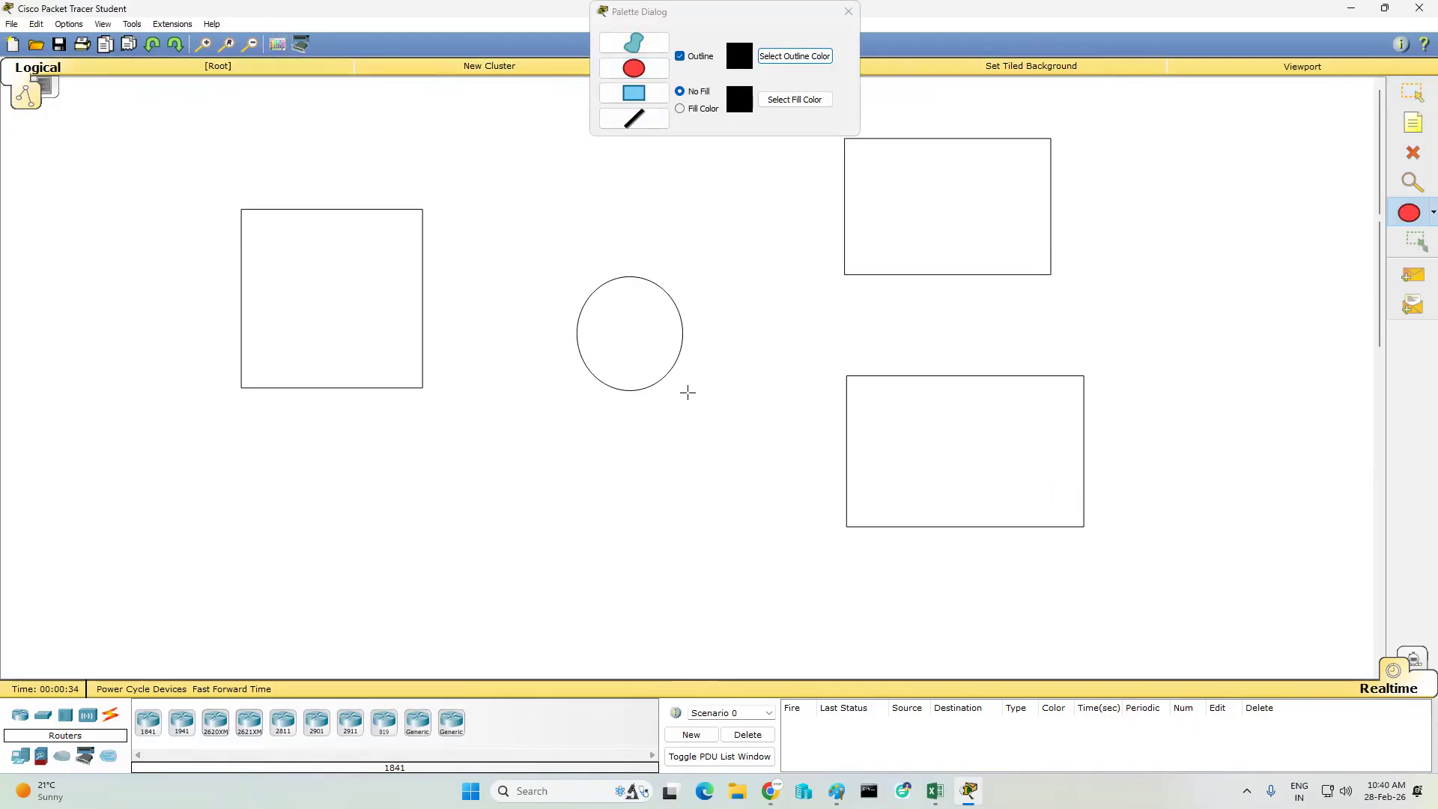
left_click(848, 11)
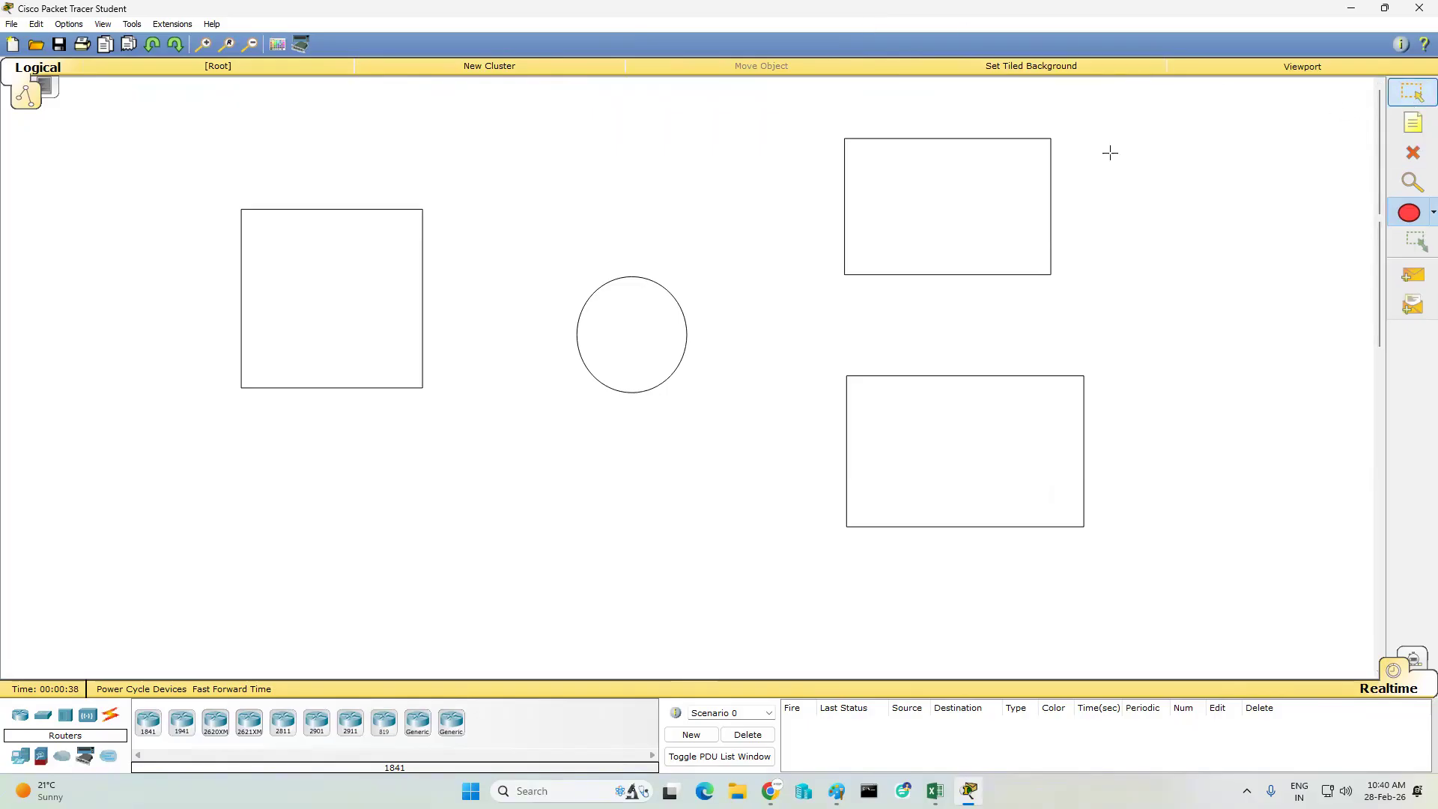
- Place four 2621XM routers, one centred in the circle and one on the circle-facing edge of each rectangle
left_click(148, 723)
left_click(180, 725)
left_click(215, 723)
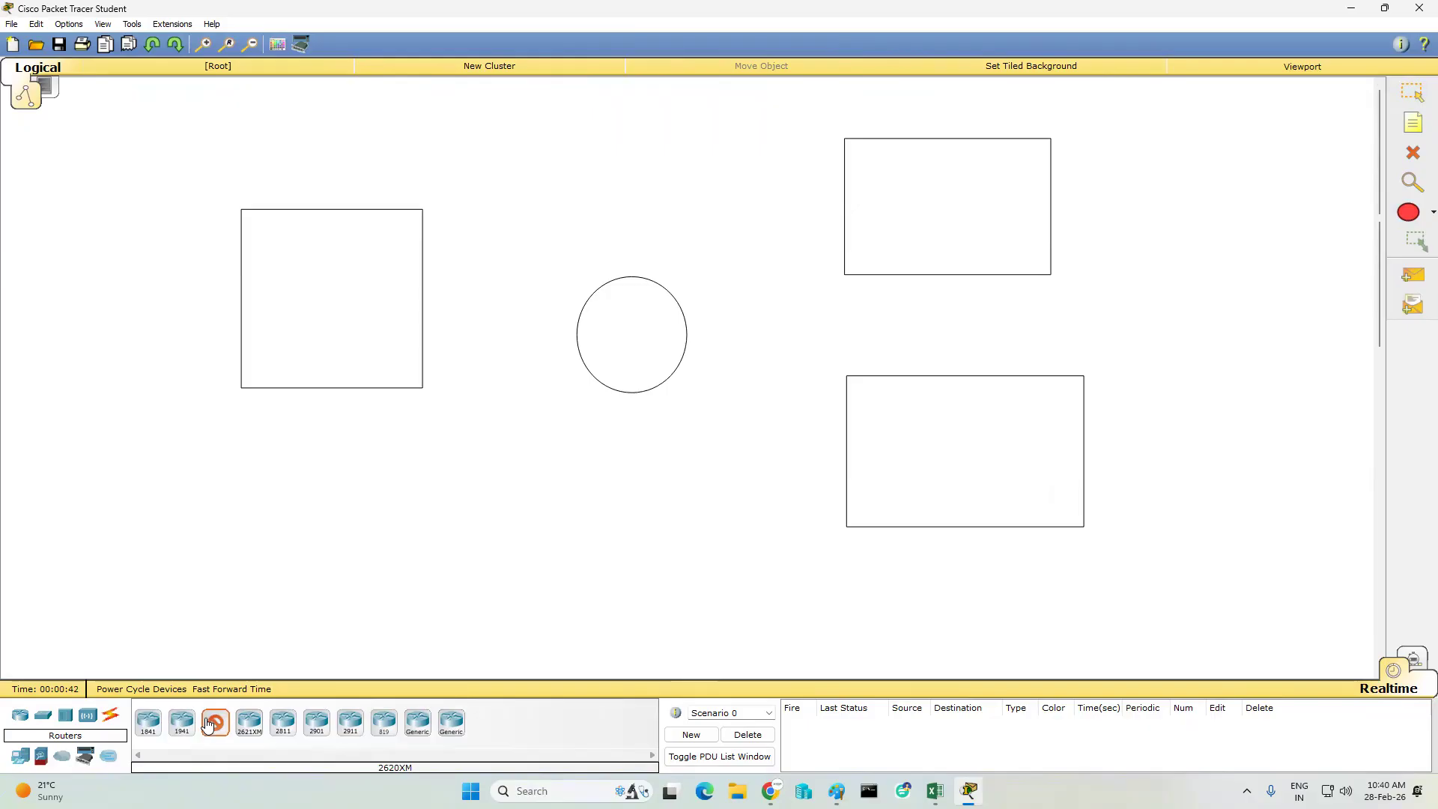
left_click(252, 724)
left_click(248, 725)
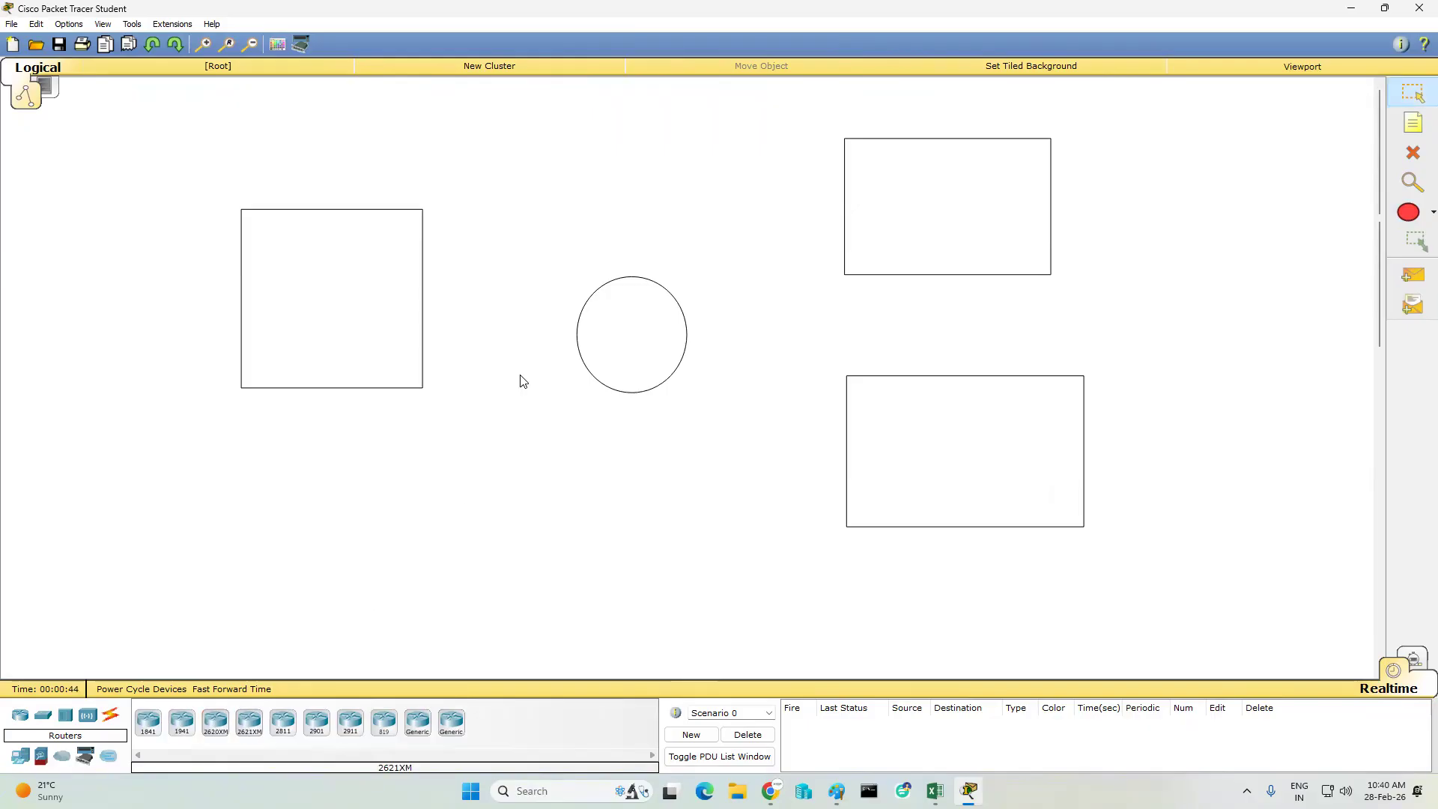
left_click(250, 723)
left_click(625, 318)
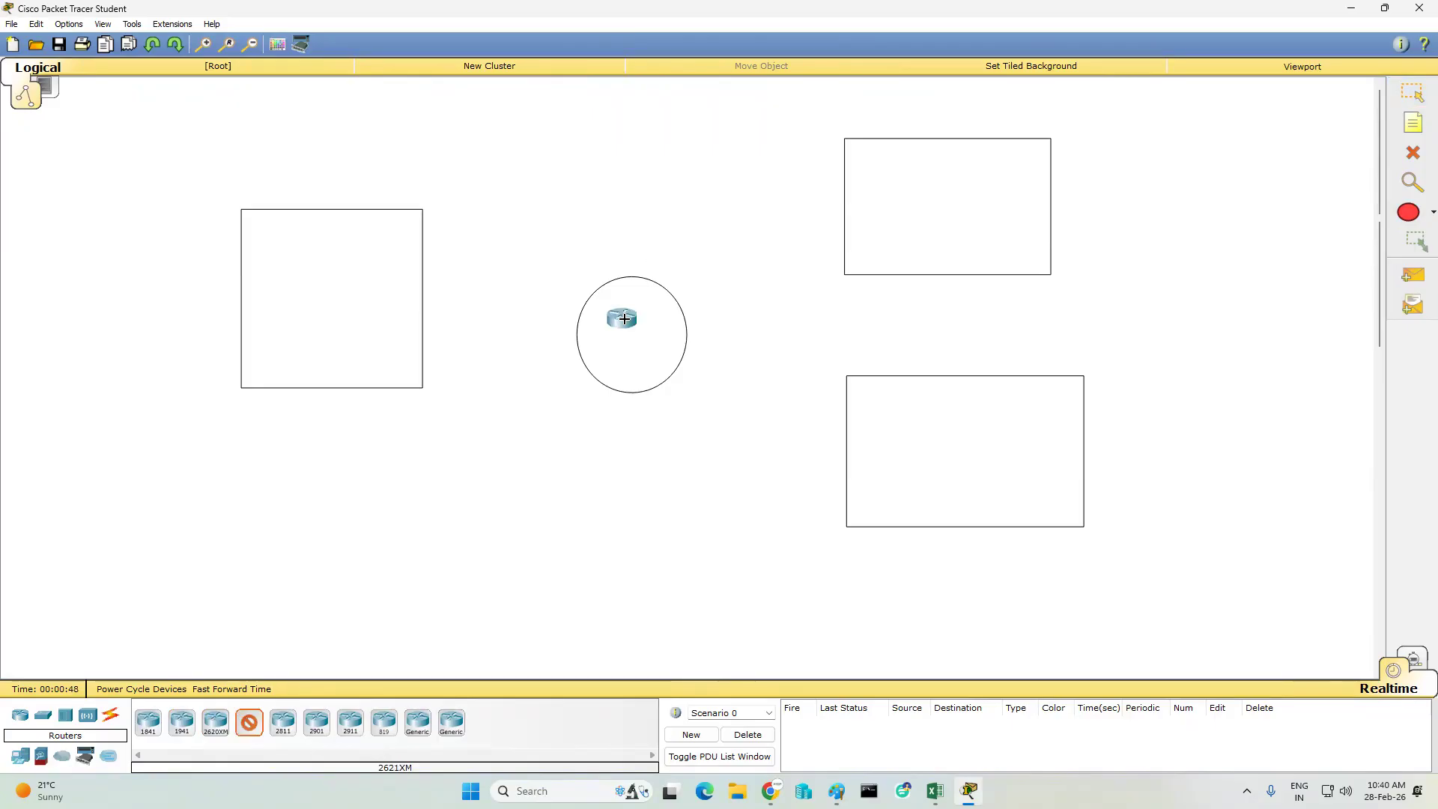
left_click(424, 277)
left_click(843, 197)
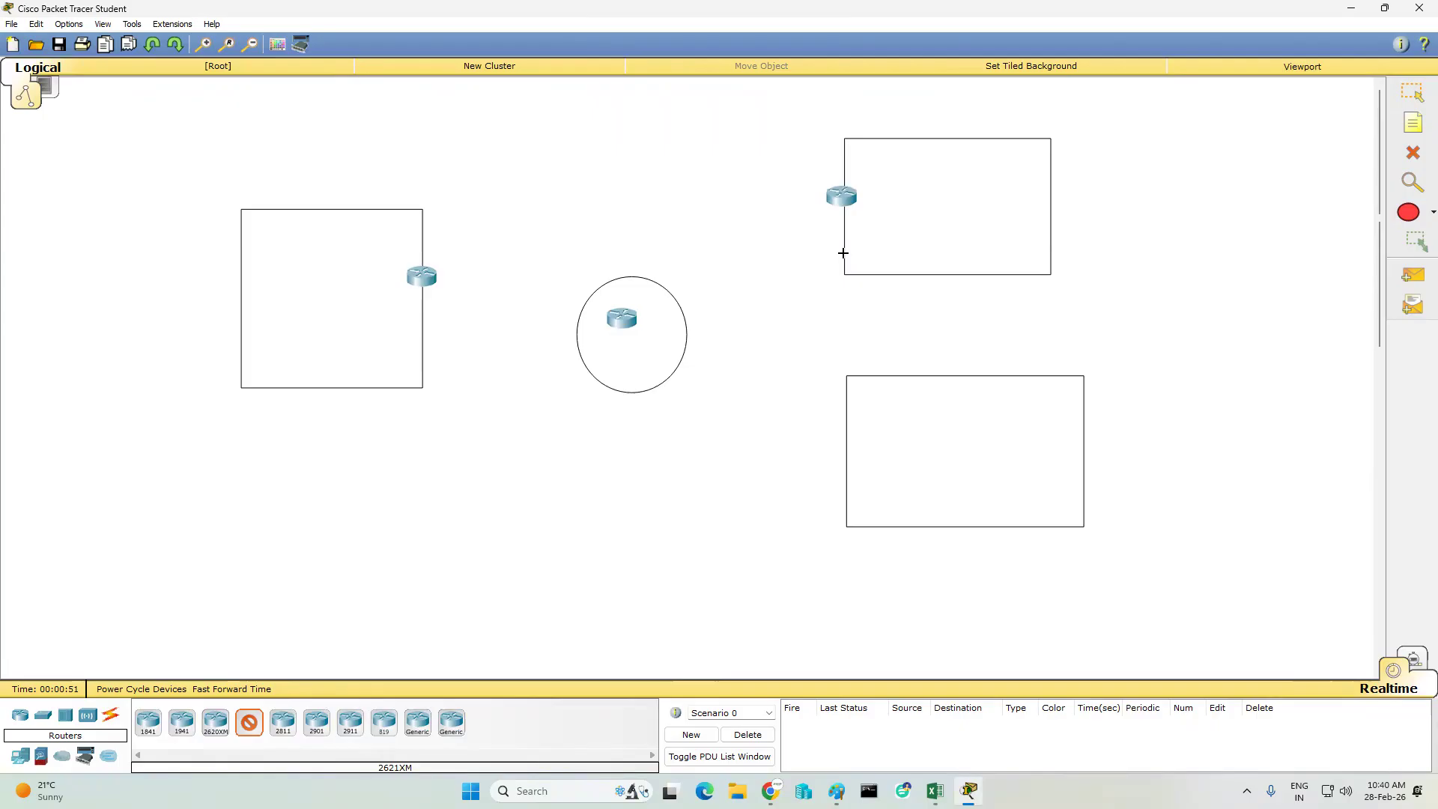
left_click(843, 450)
key("Escape")
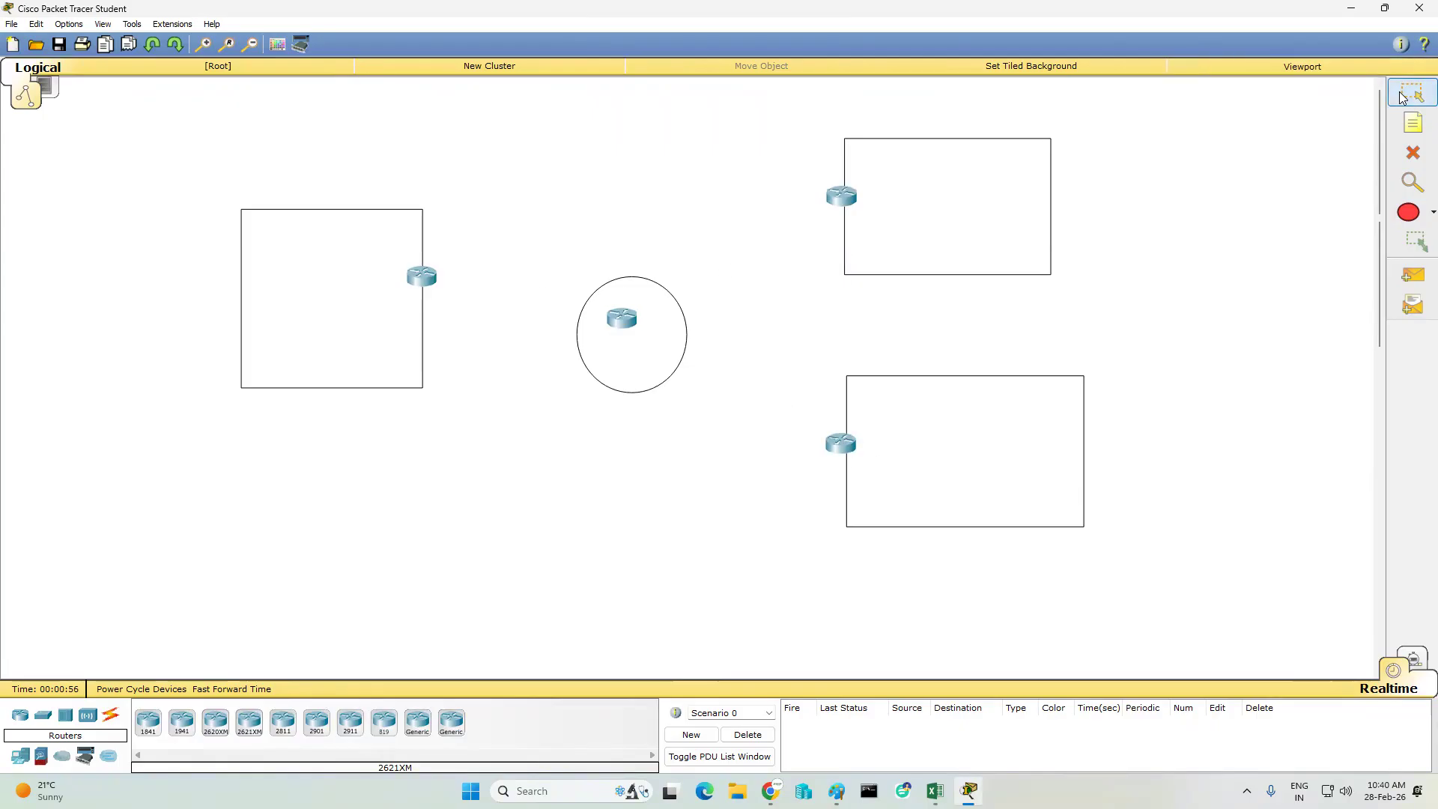
left_click_drag(631, 321, 634, 337)
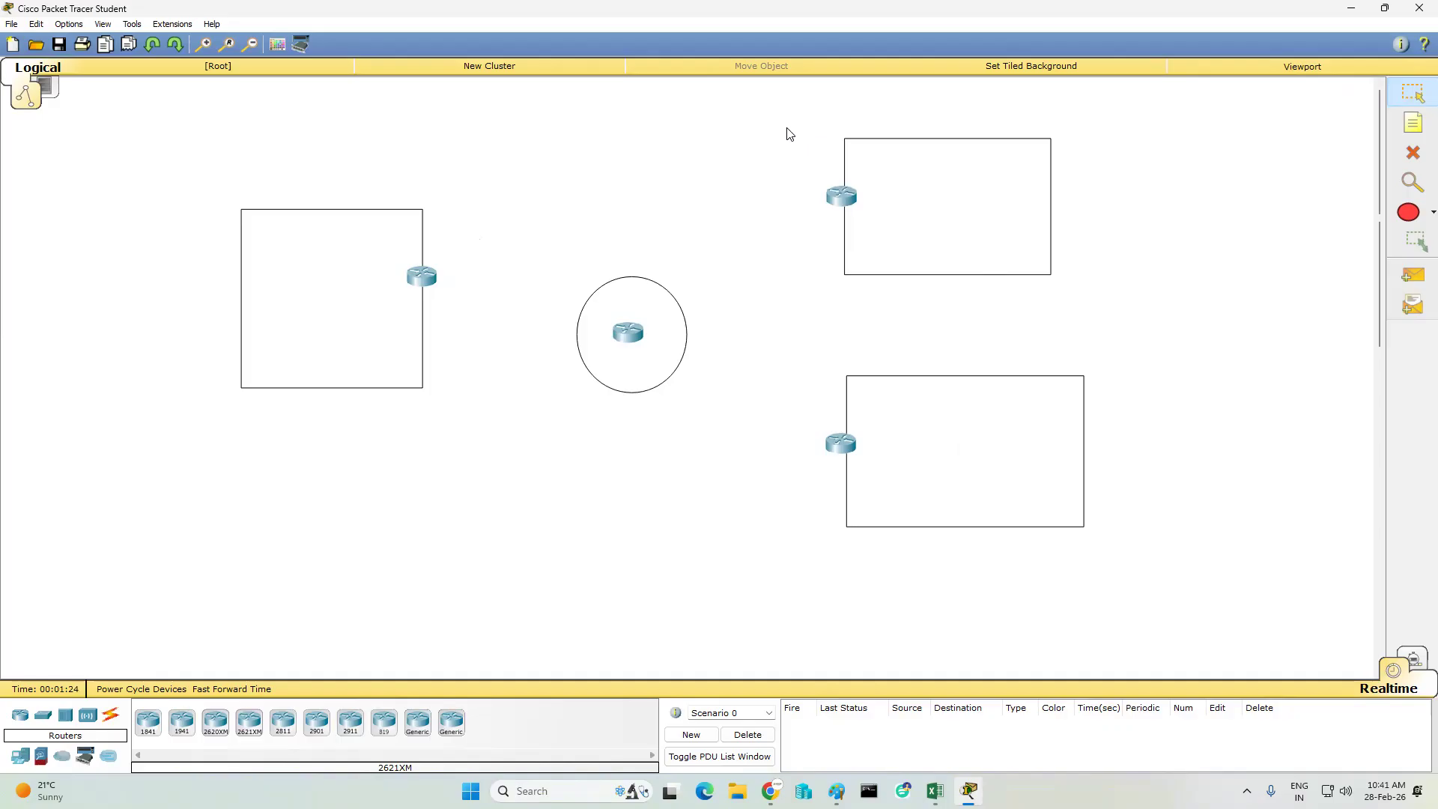
- Power off the left rectangle's router, install the NM-8A/S serial module in its empty slot, and power it back on
left_click(420, 276)
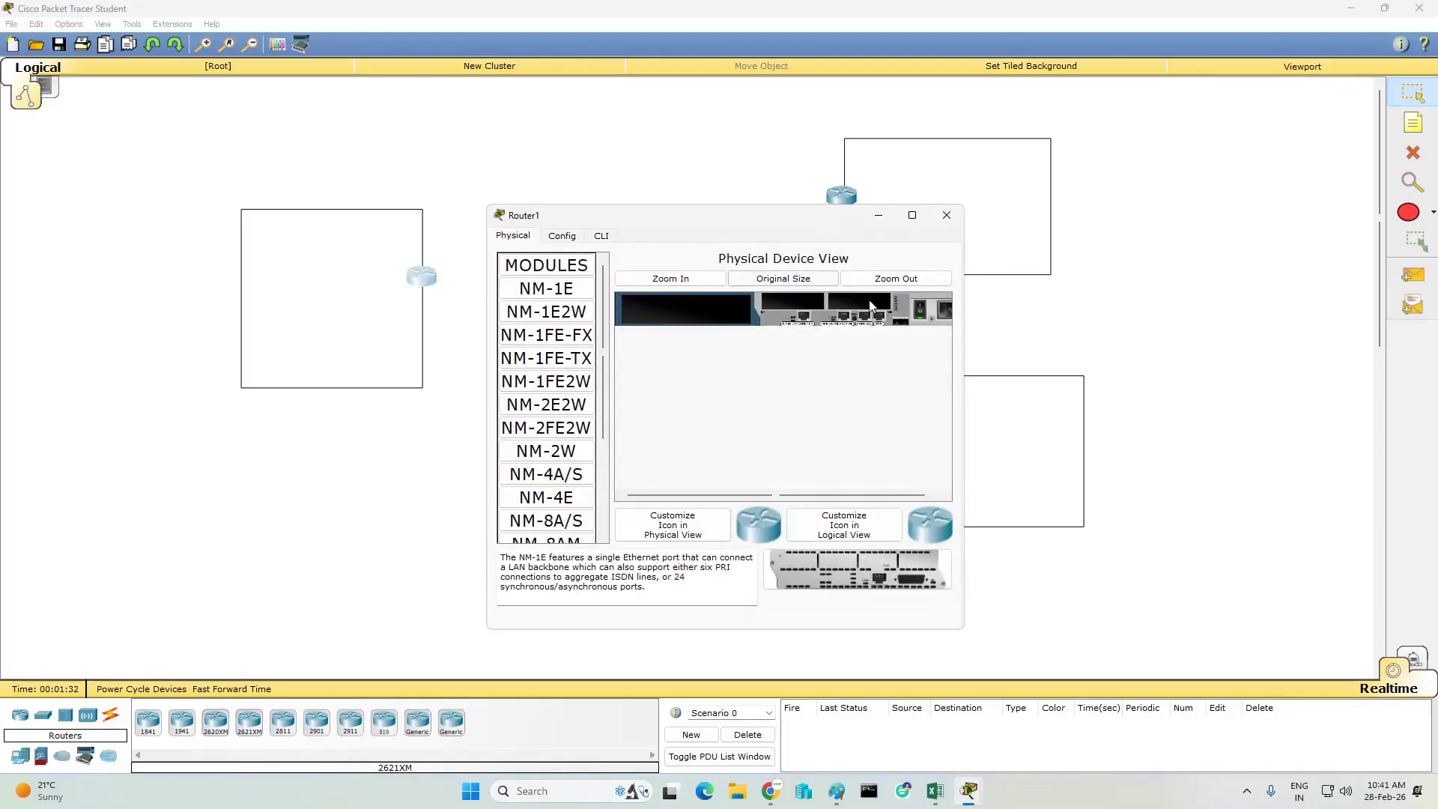
left_click(925, 311)
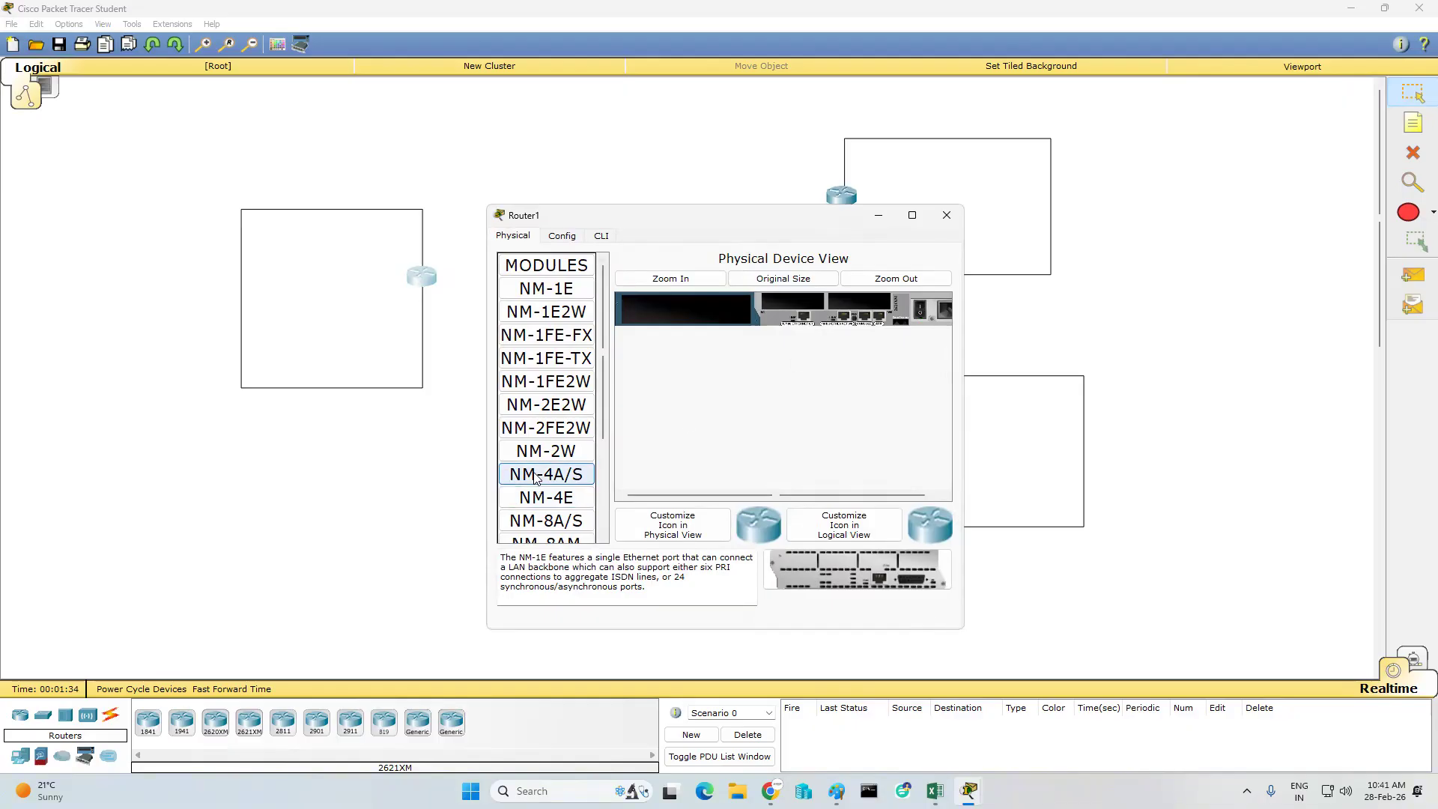
left_click_drag(540, 530, 686, 309)
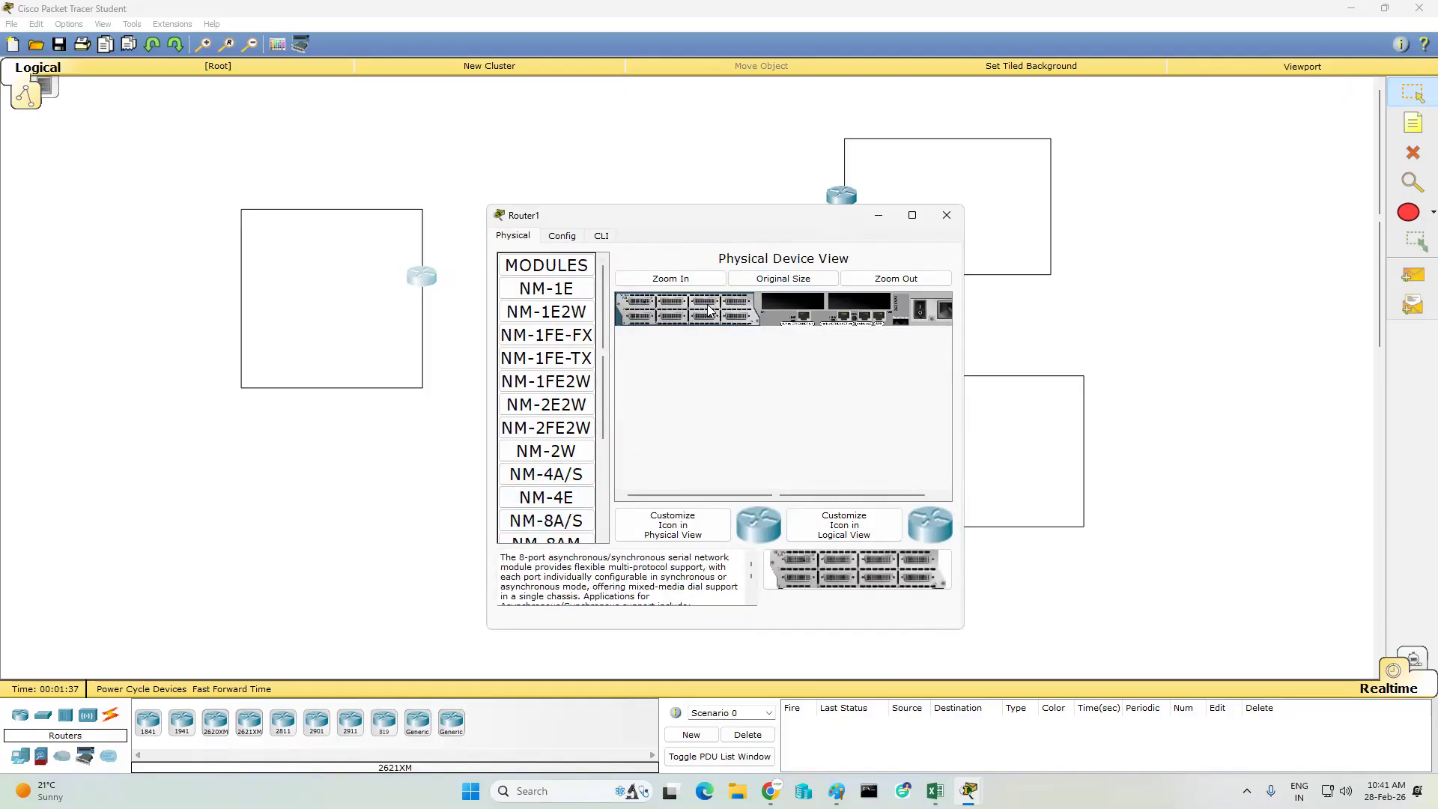
left_click(920, 311)
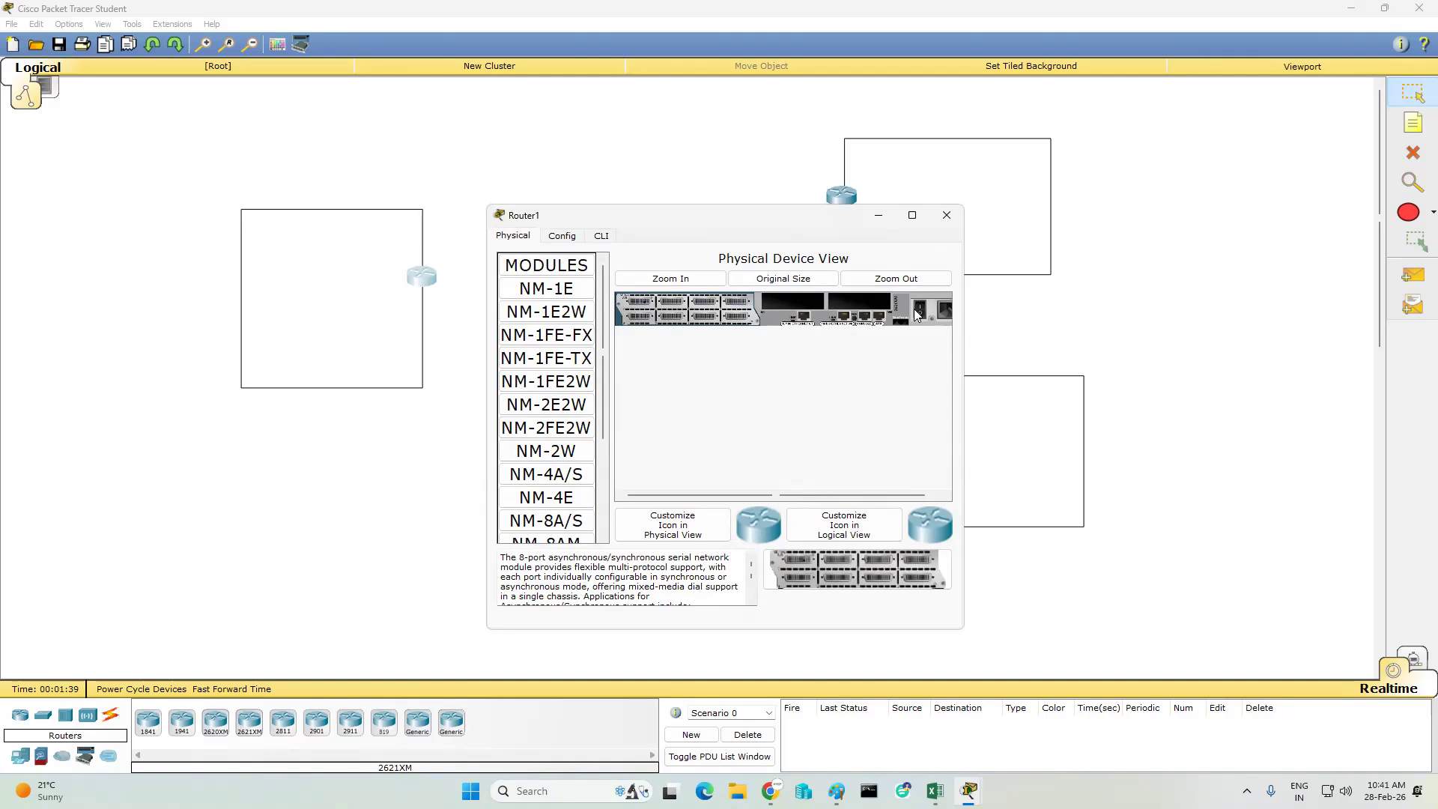
left_click(947, 215)
- Install the NM-8A/S serial module in the empty slot of the circle's router, powering the router off for the change
left_click(630, 334)
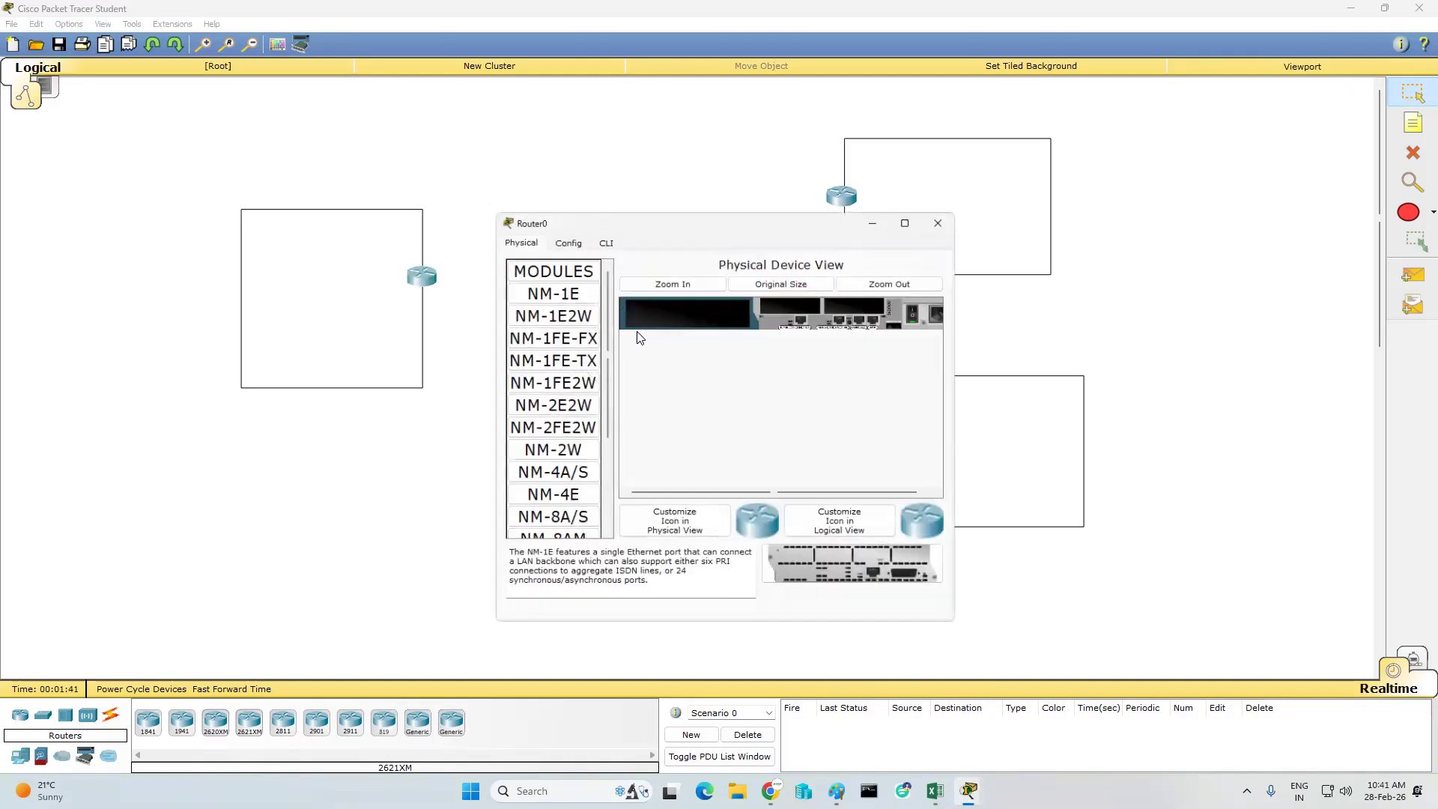
left_click(924, 310)
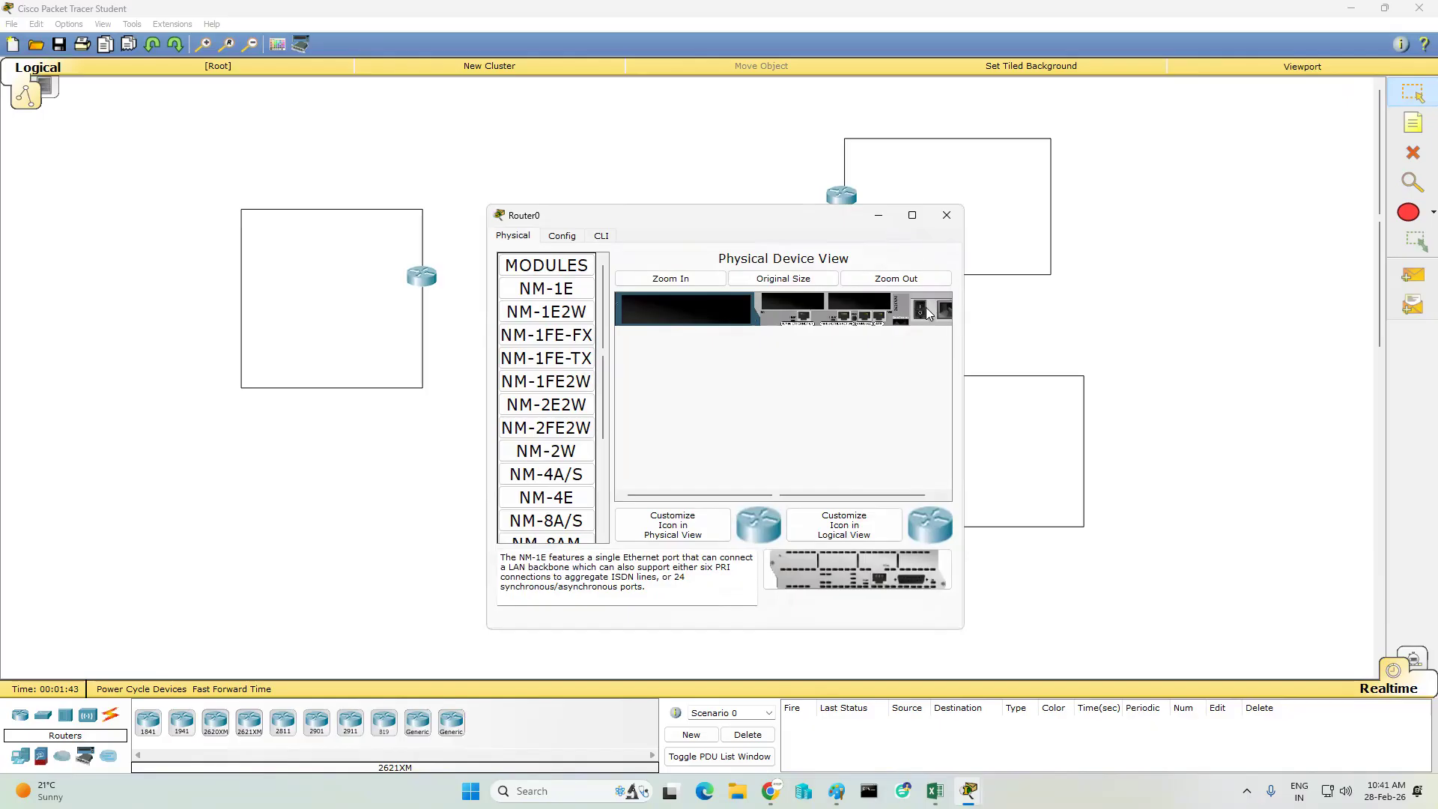
left_click_drag(524, 521, 686, 311)
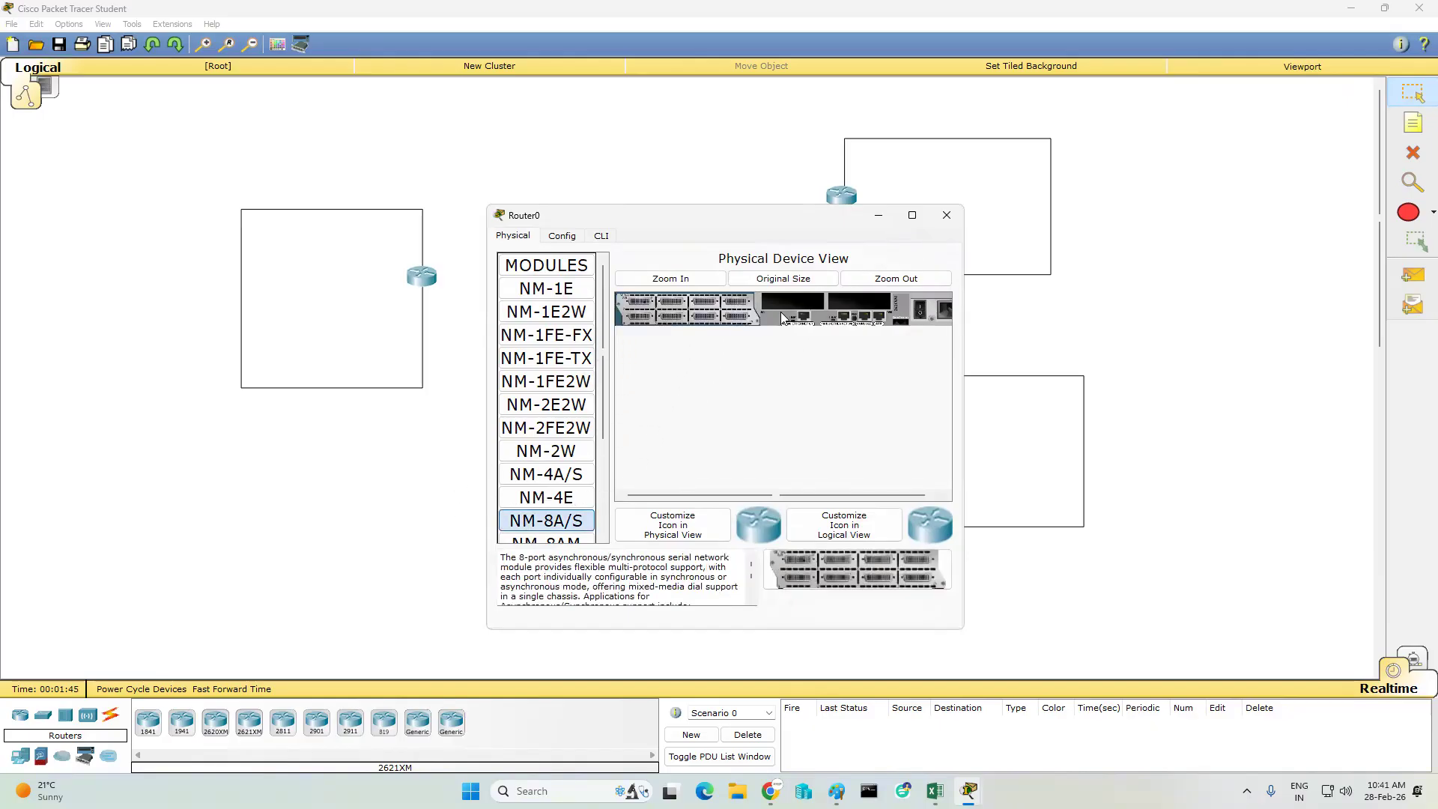
left_click(947, 215)
- Install the NM-8A/S serial module in the routers of the upper-right and lower-right rectangles, each powered off for the change
left_click(841, 196)
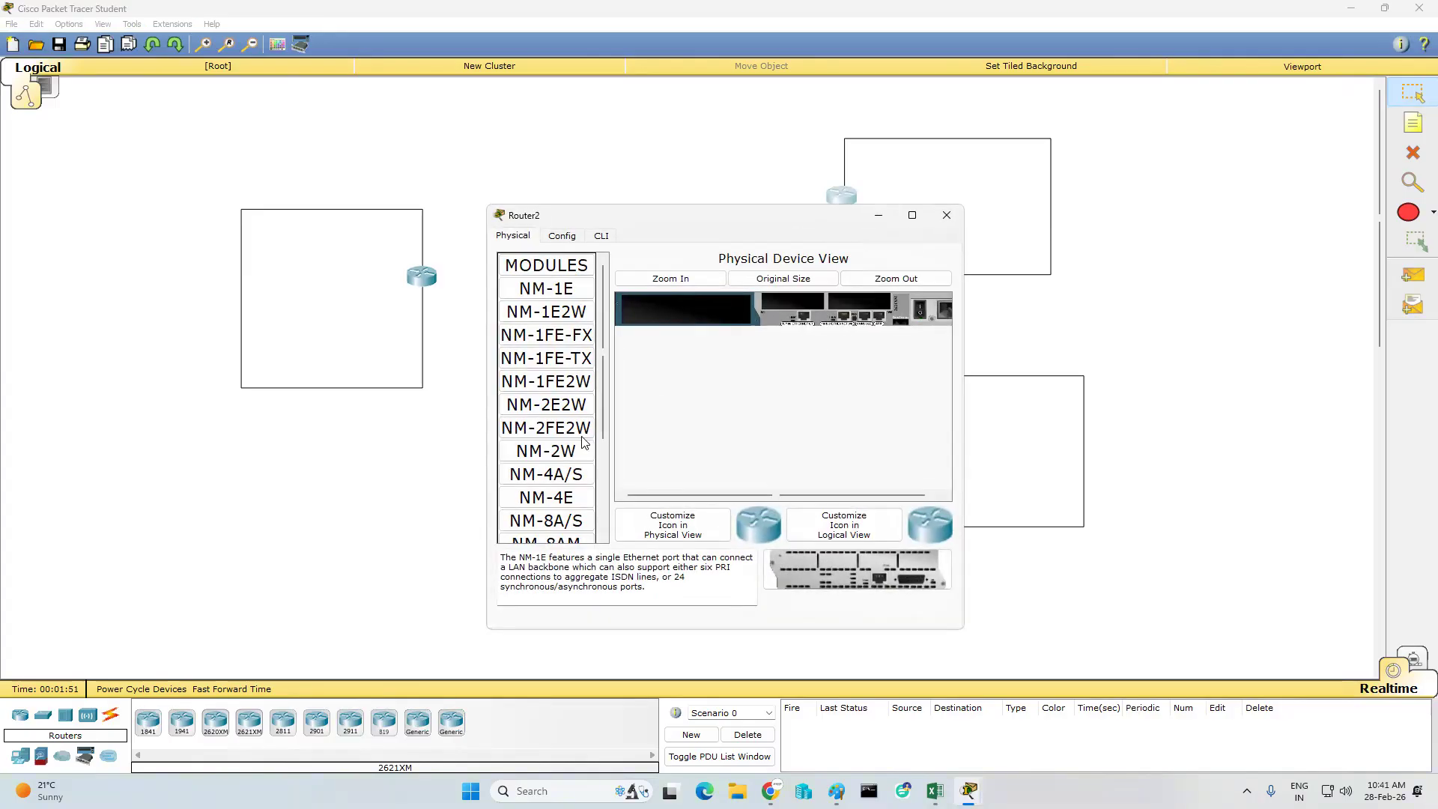
left_click_drag(547, 521, 809, 308)
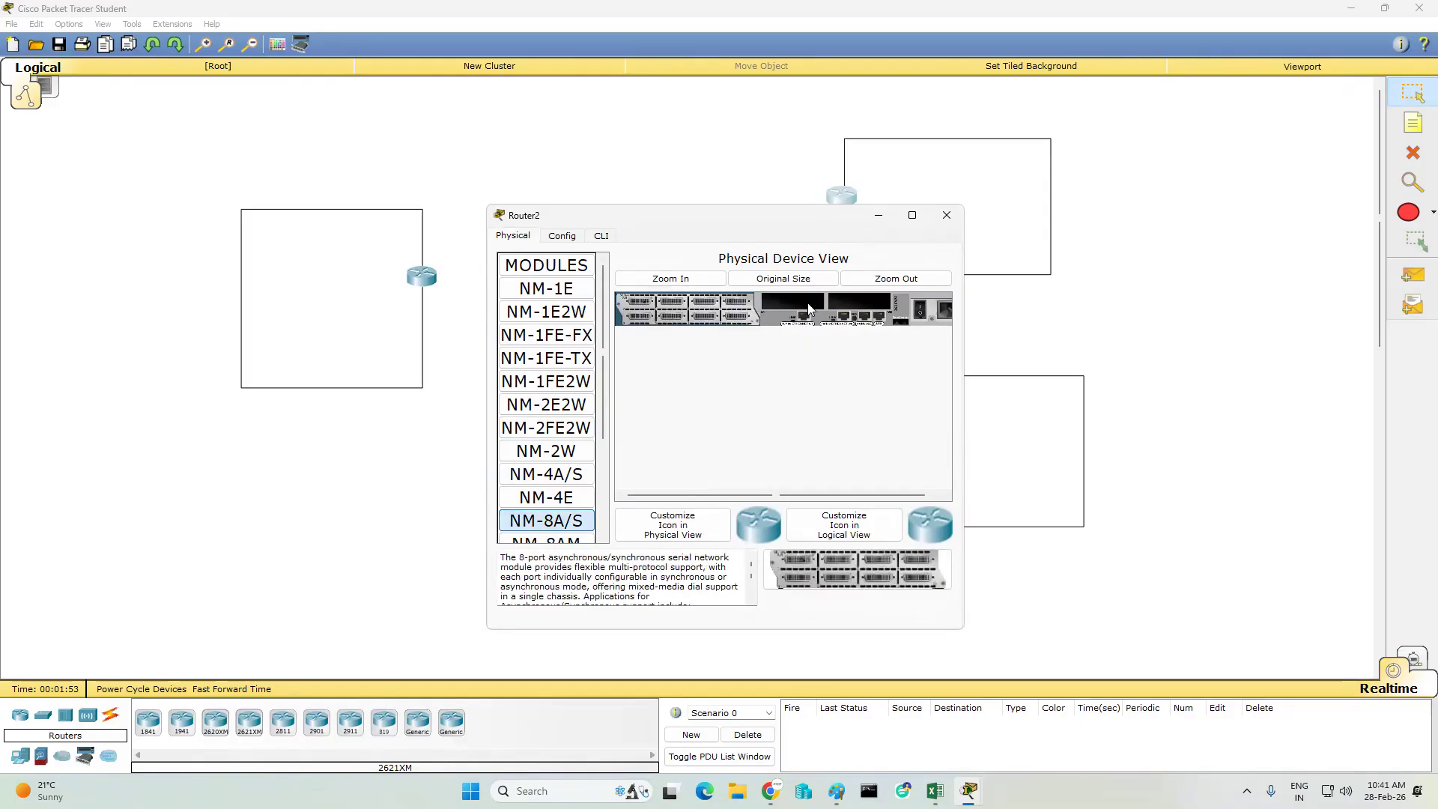
left_click(947, 215)
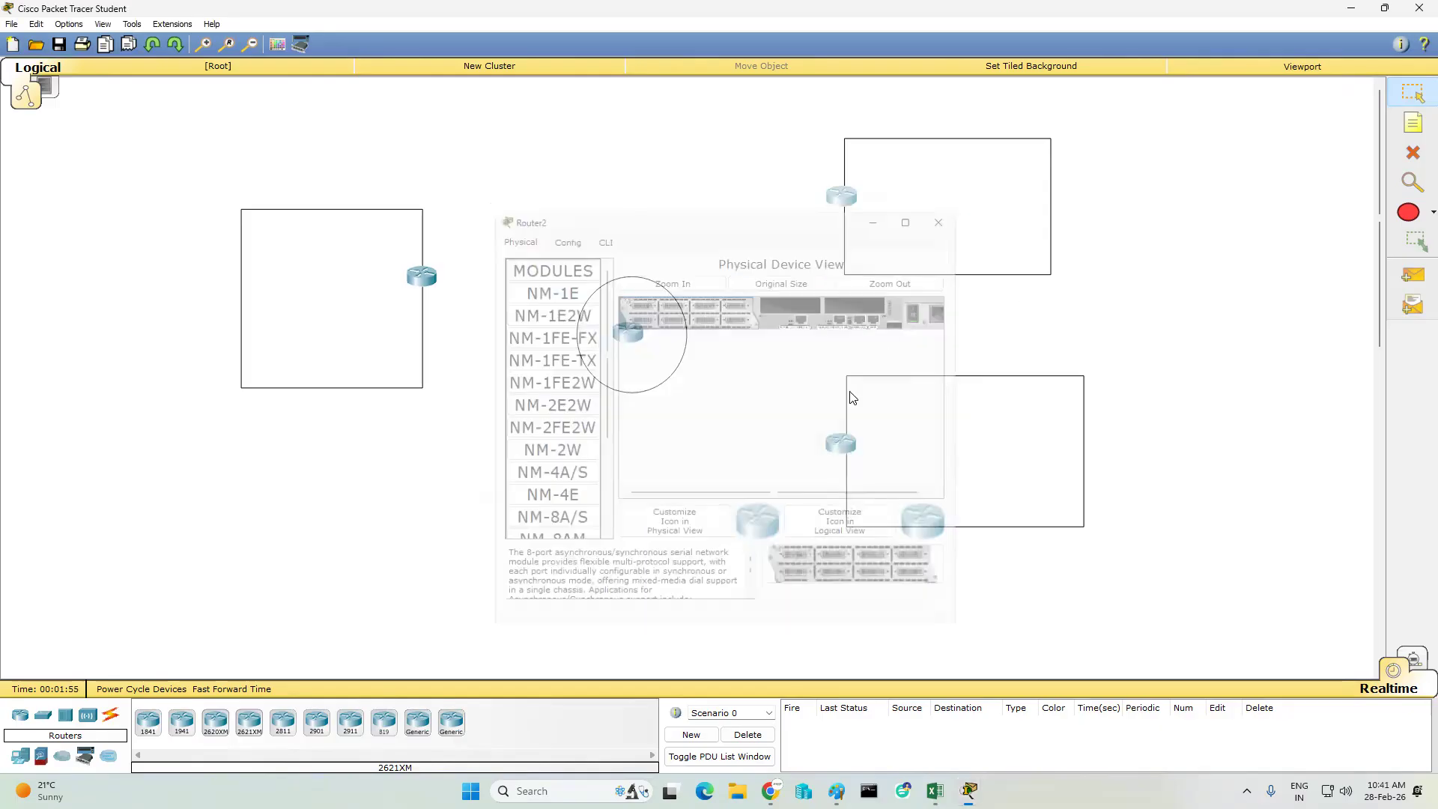
left_click(843, 443)
left_click_drag(547, 521, 686, 309)
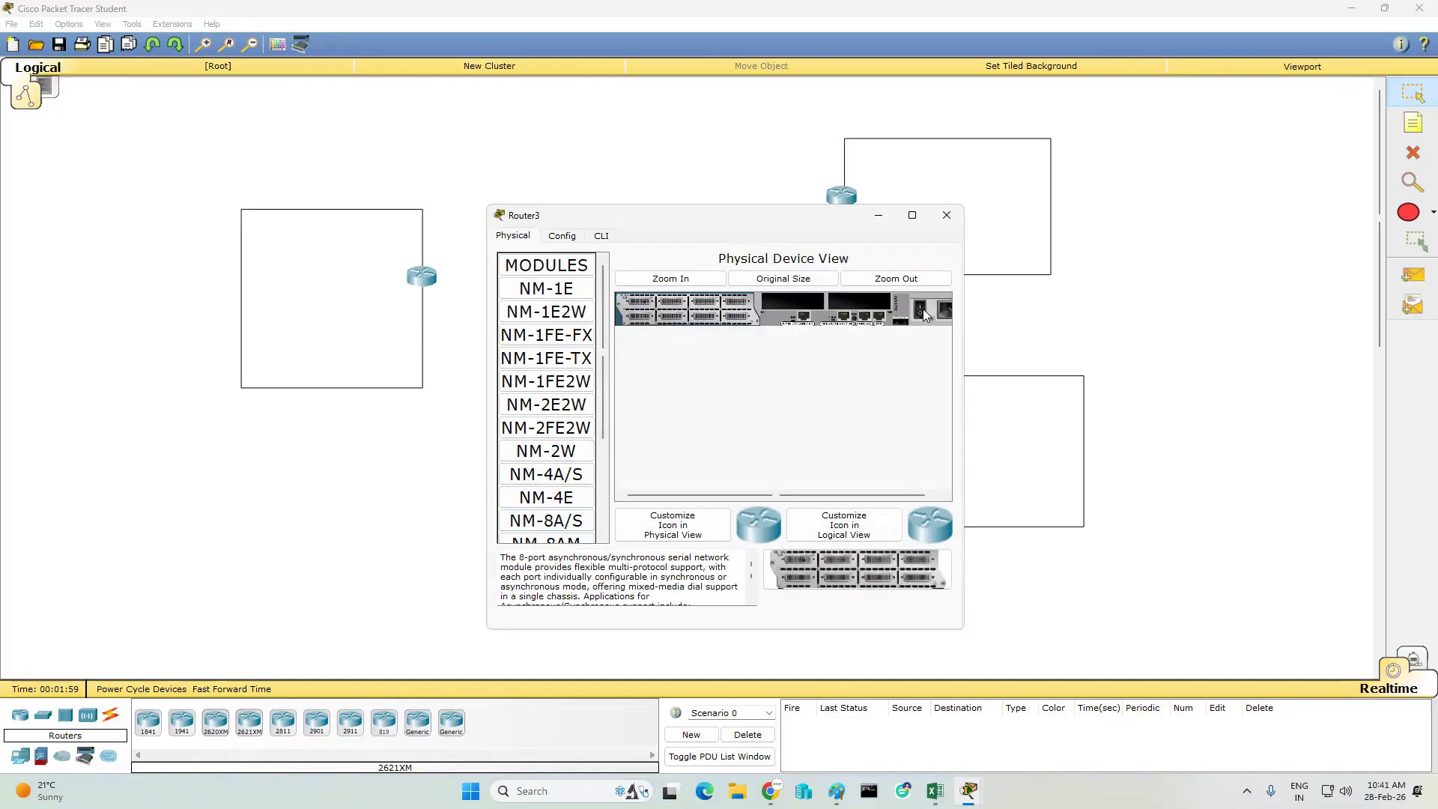
left_click(955, 220)
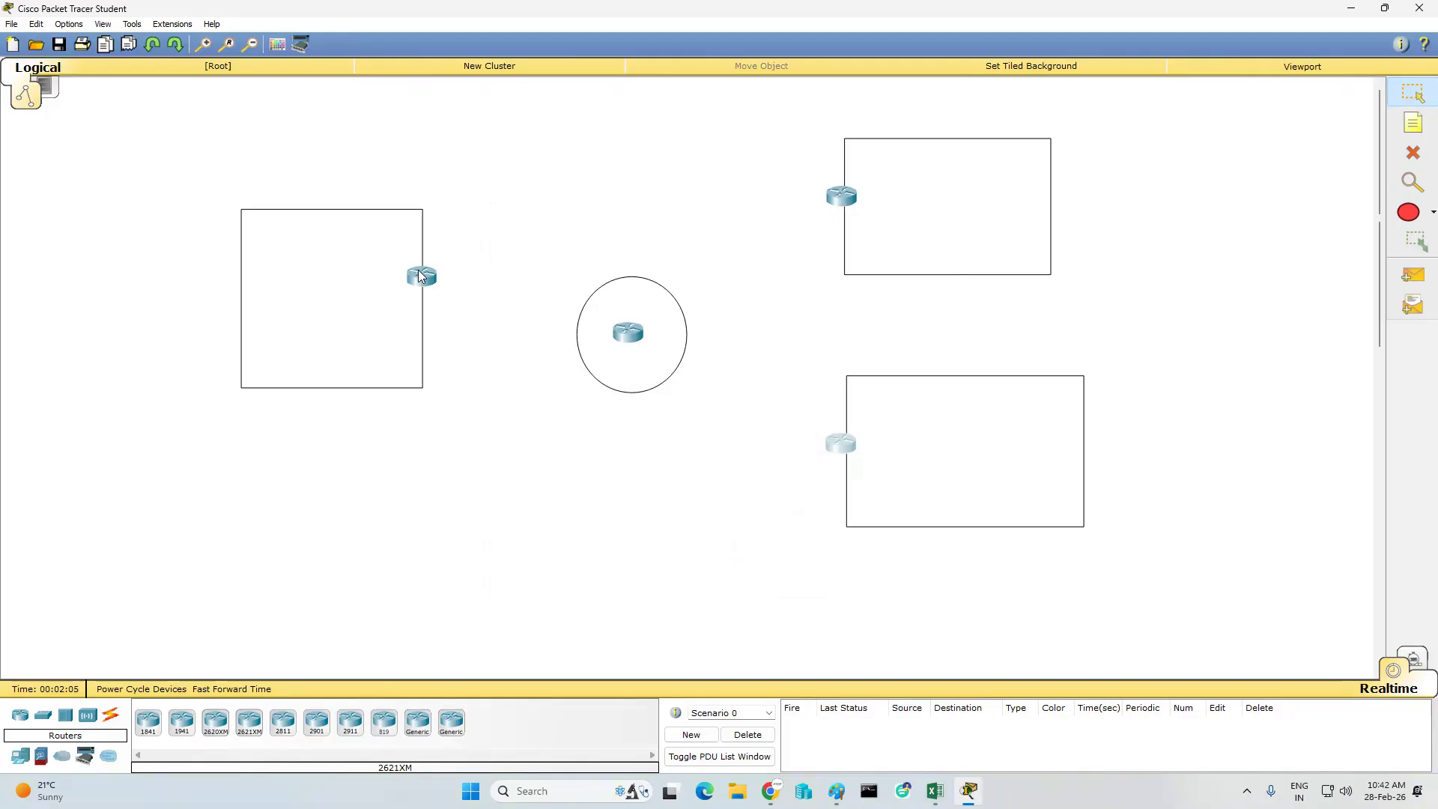
- Connect Serial1/0 of the circle's router to Serial1/0 of the left rectangle's router with a Serial DCE cable
left_click(111, 715)
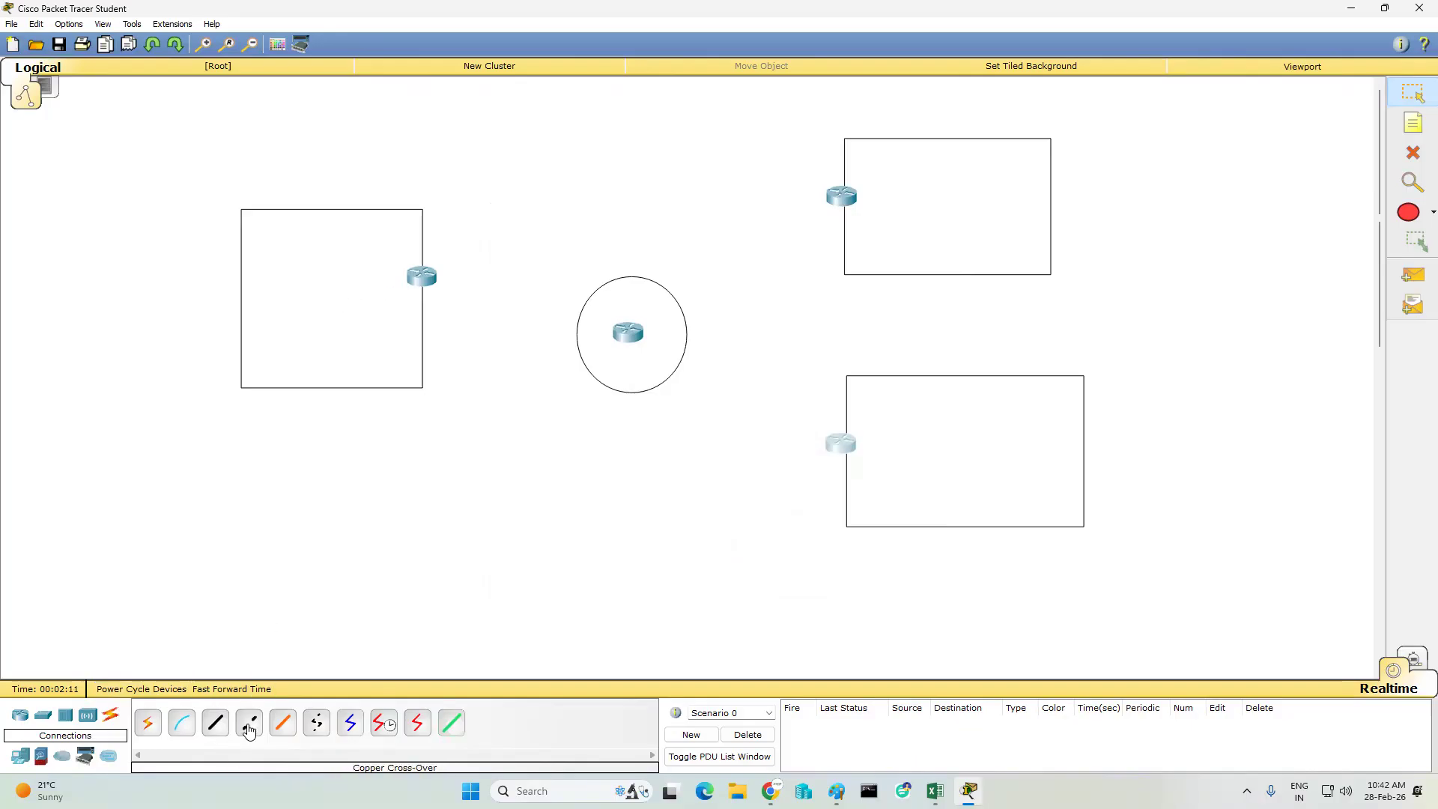
left_click(385, 724)
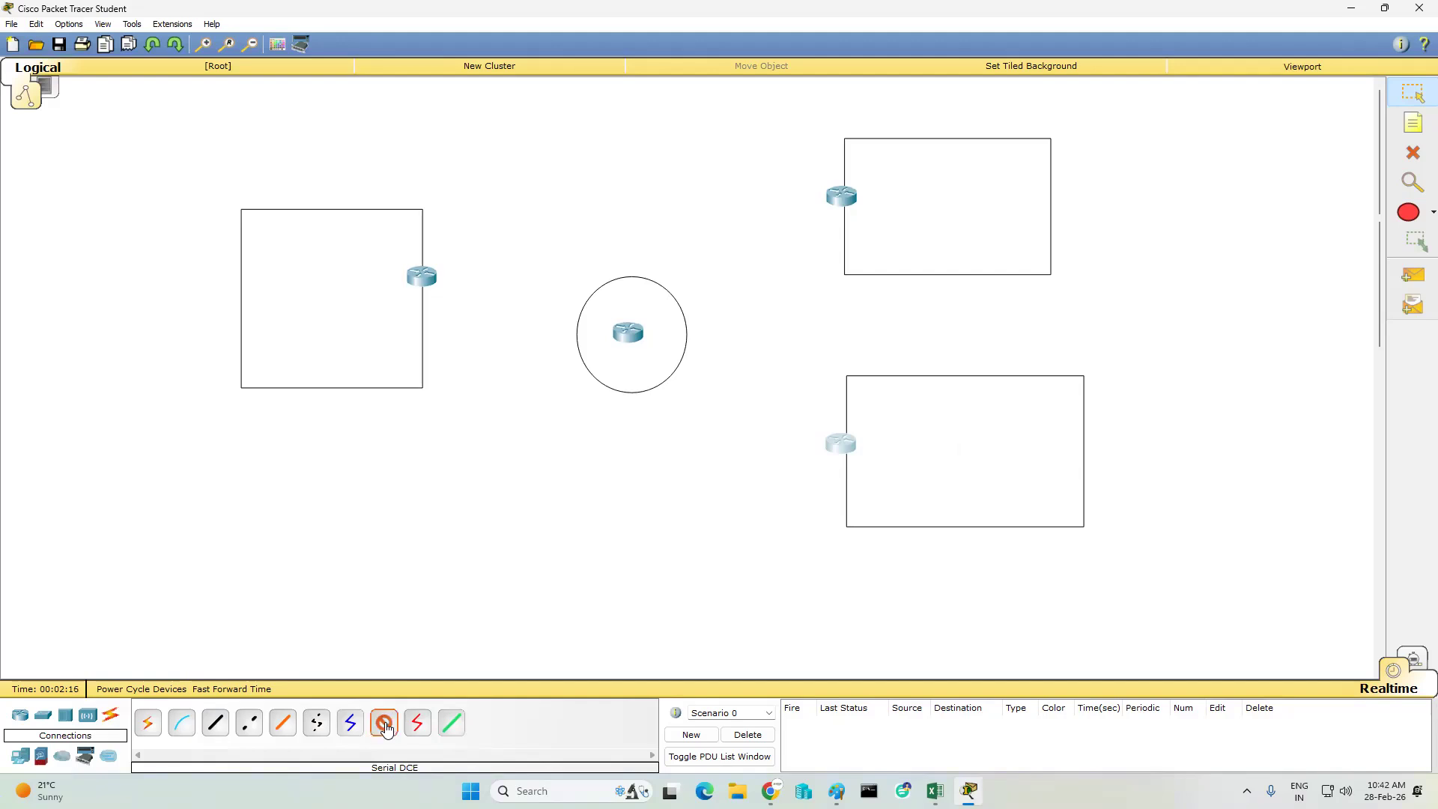
left_click(620, 332)
left_click(650, 406)
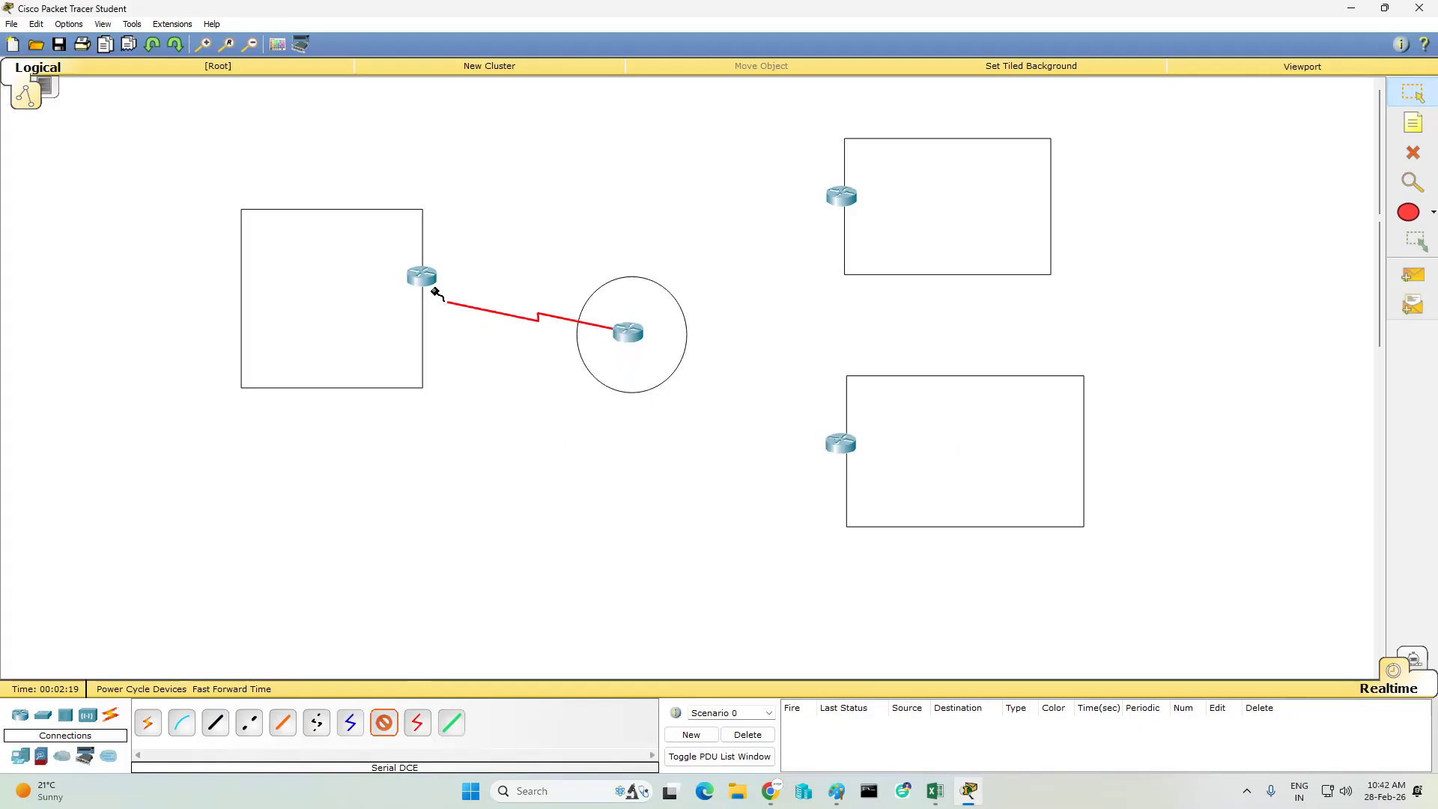
left_click(421, 277)
left_click(489, 354)
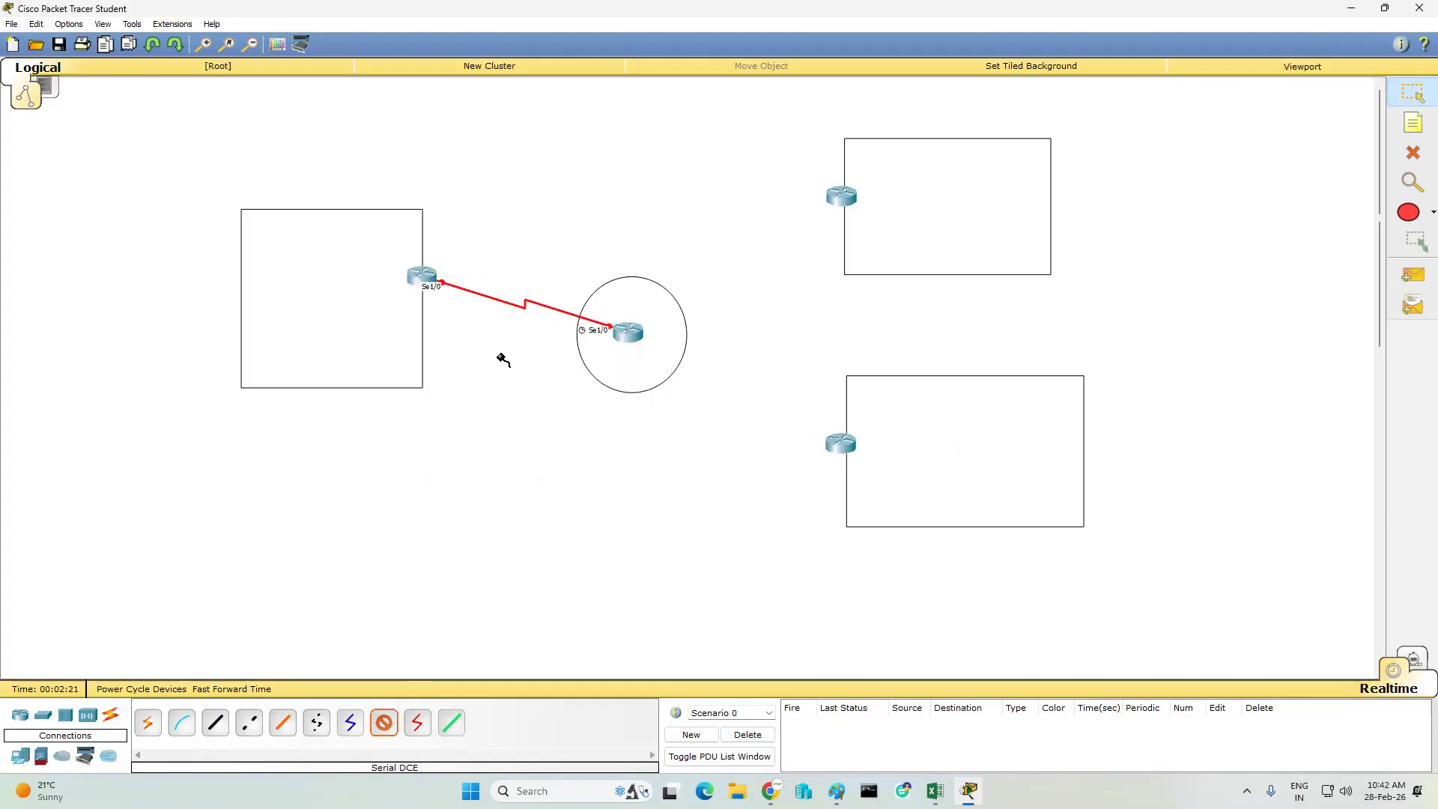
- Connect Serial1/1 of the circle's router to Serial1/1 of the upper-right router with the Serial DCE cable
left_click(632, 330)
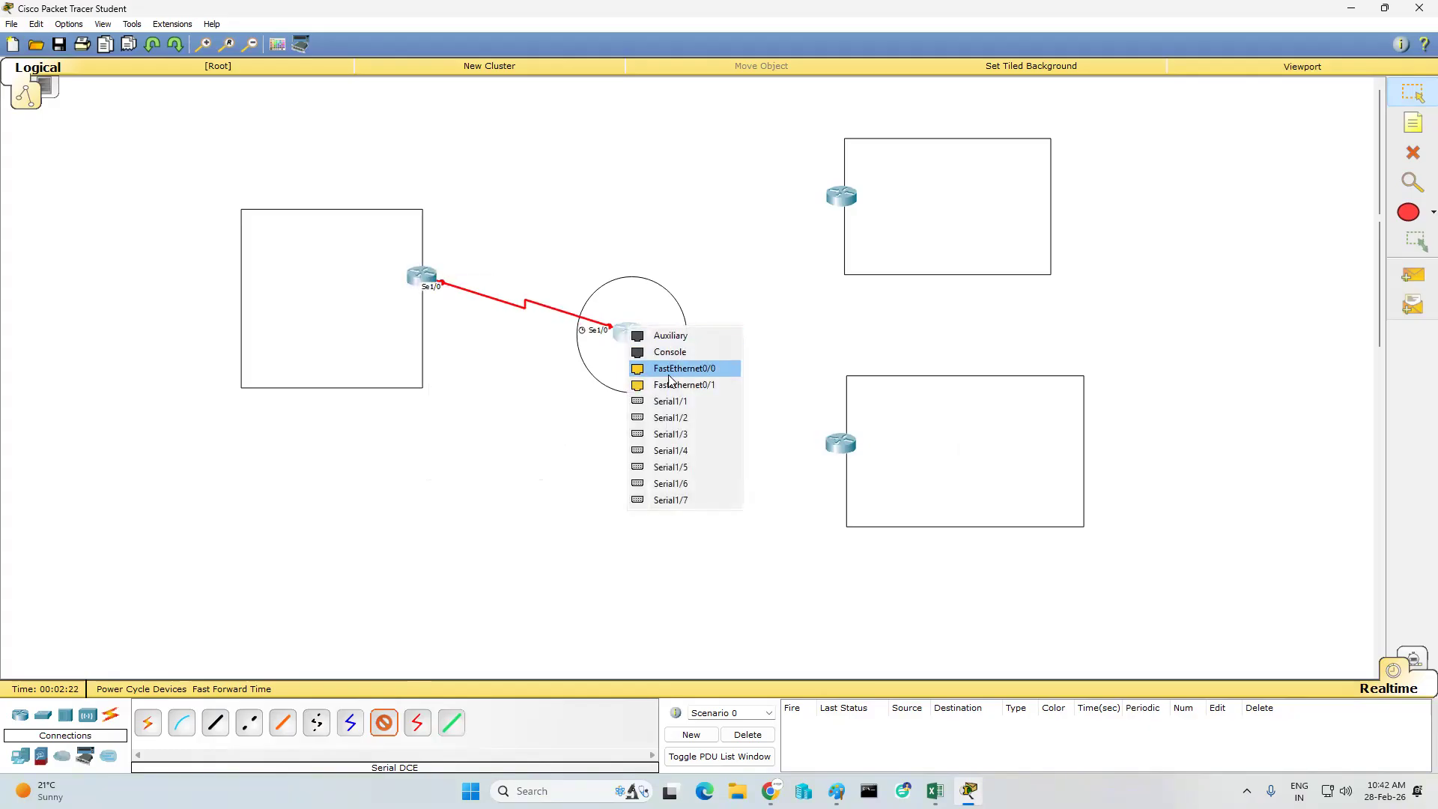
left_click(841, 193)
left_click(888, 282)
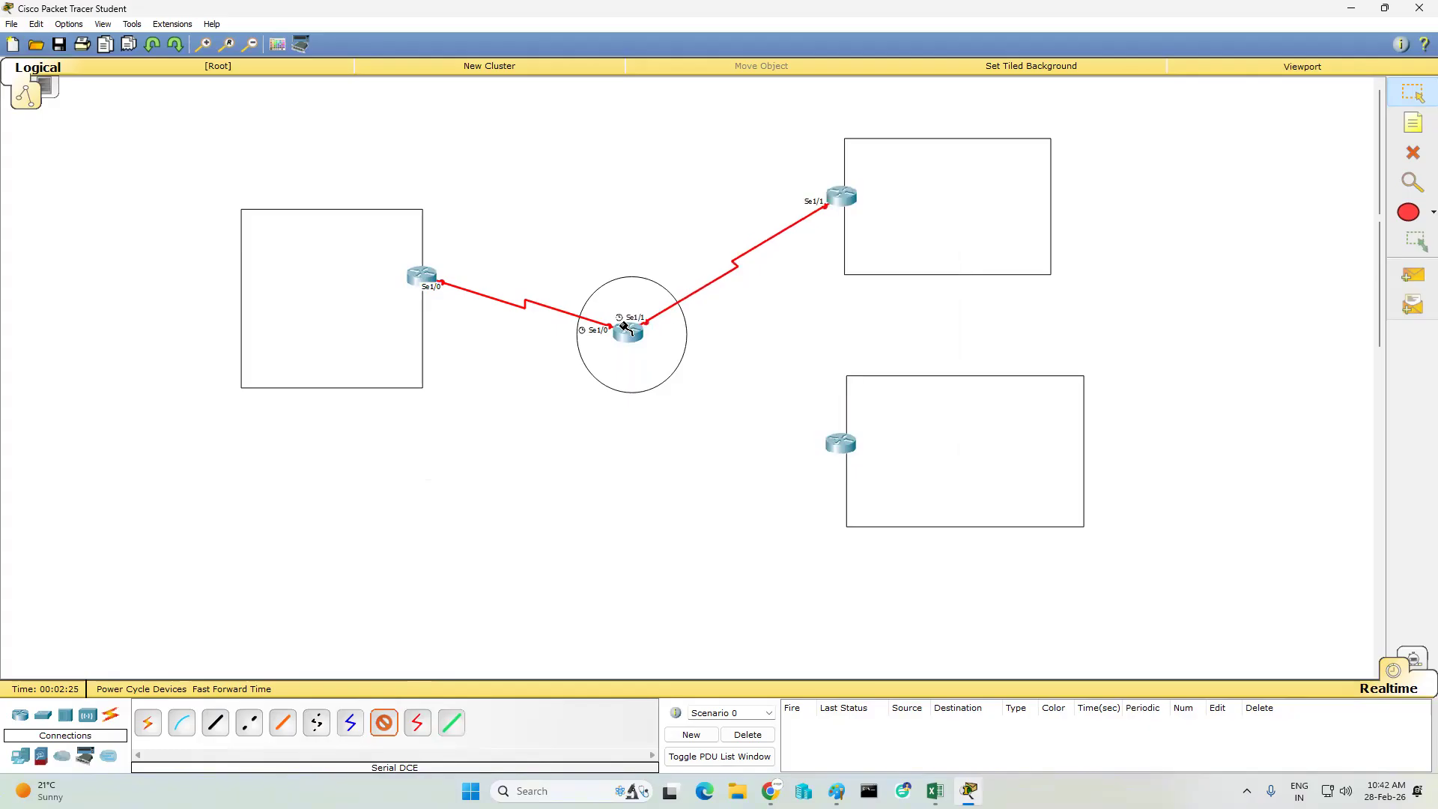
- Connect Serial1/2 of the circle's router to Serial1/2 of the lower-right router with the Serial DCE cable
left_click(632, 332)
left_click(684, 410)
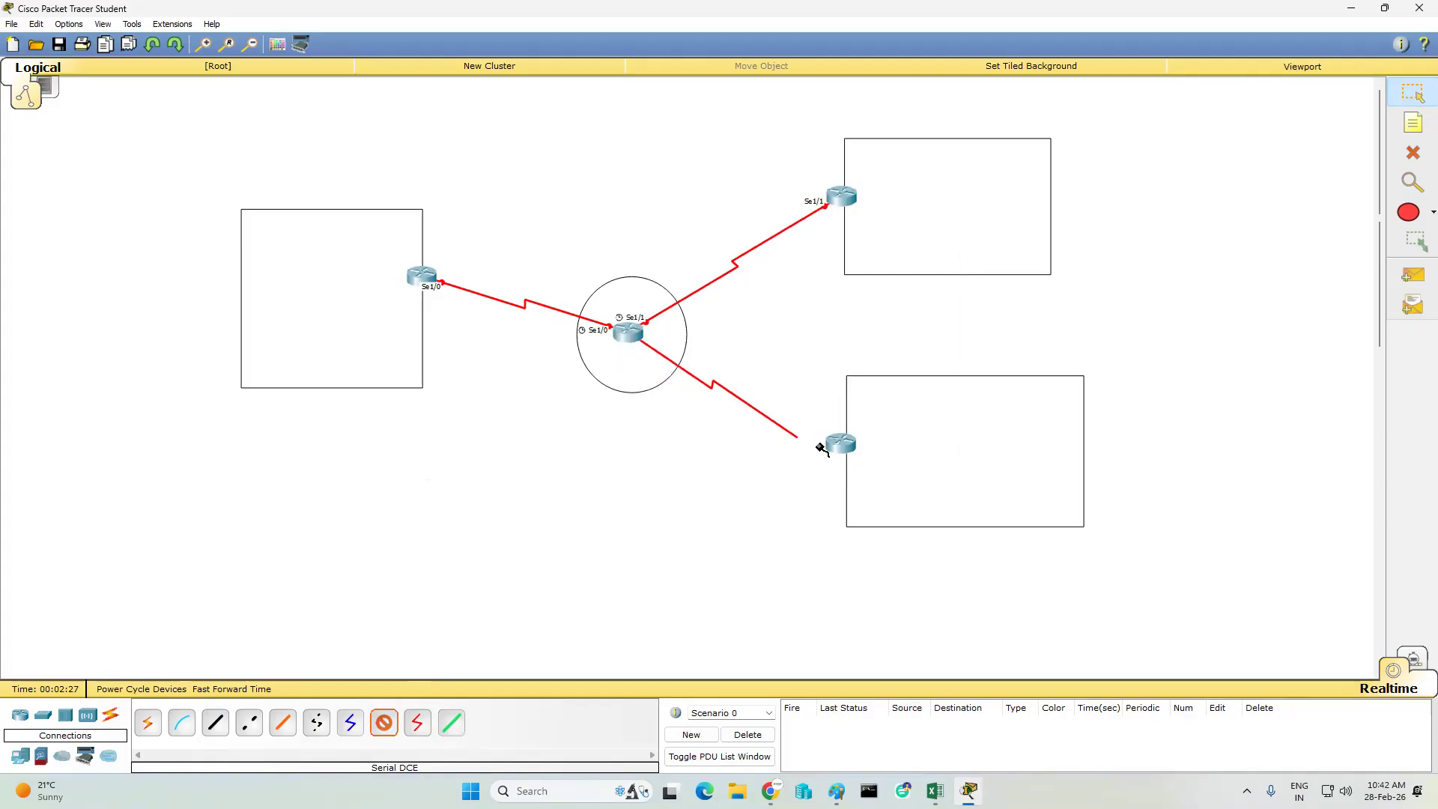
left_click(835, 443)
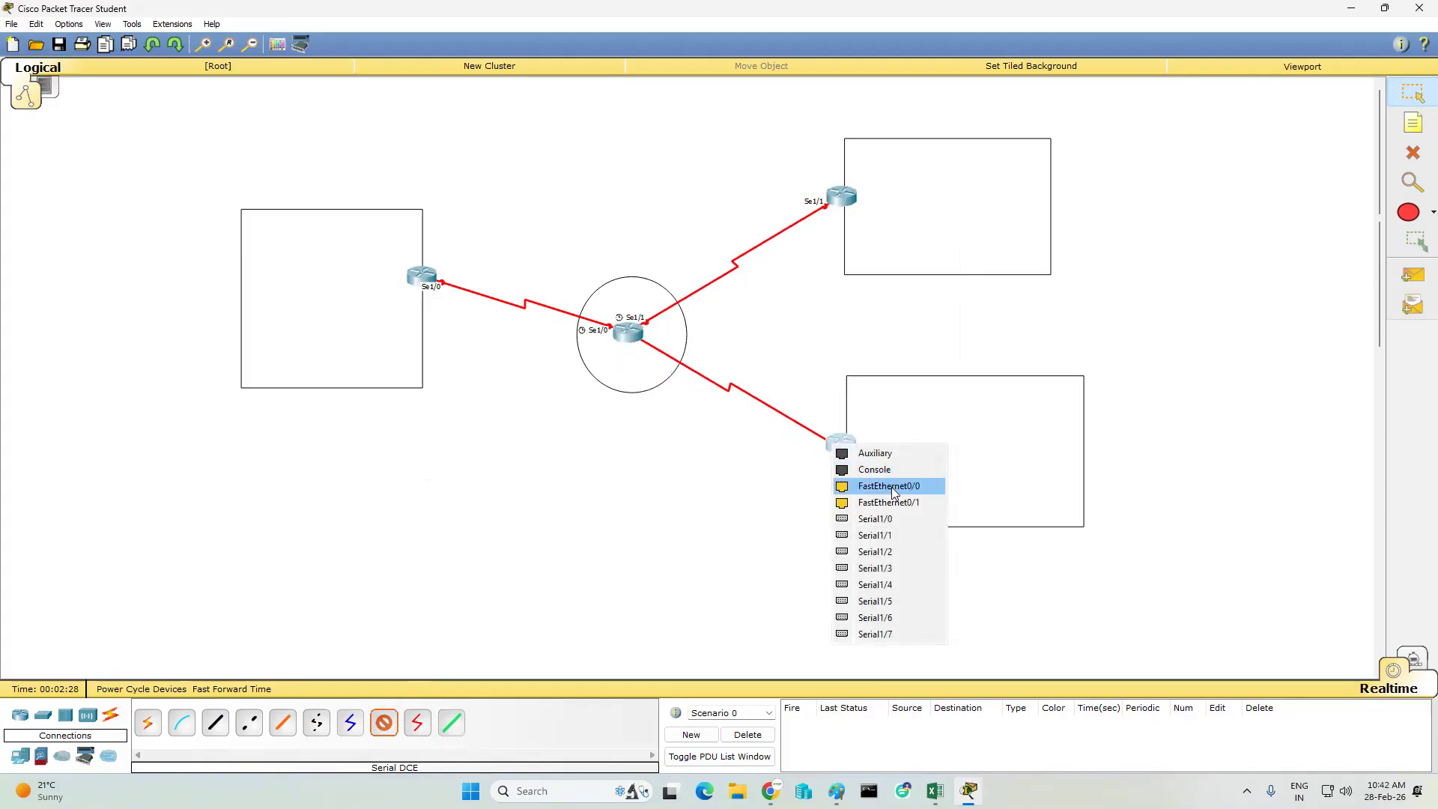
left_click(910, 552)
left_click(1413, 93)
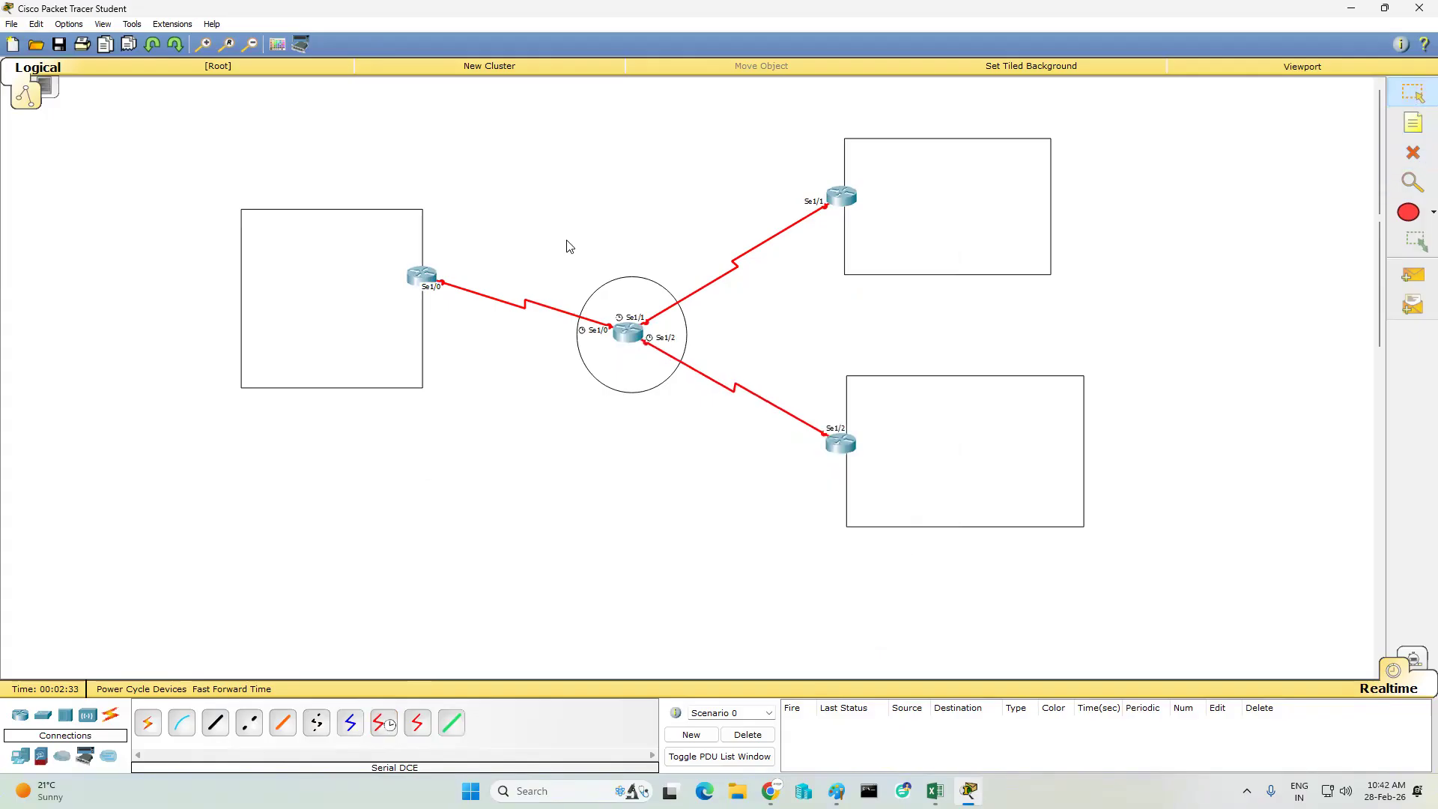
- Place a text note reading 1.0.0.0/30 on the link between the left router and the circle's router
left_click(1413, 123)
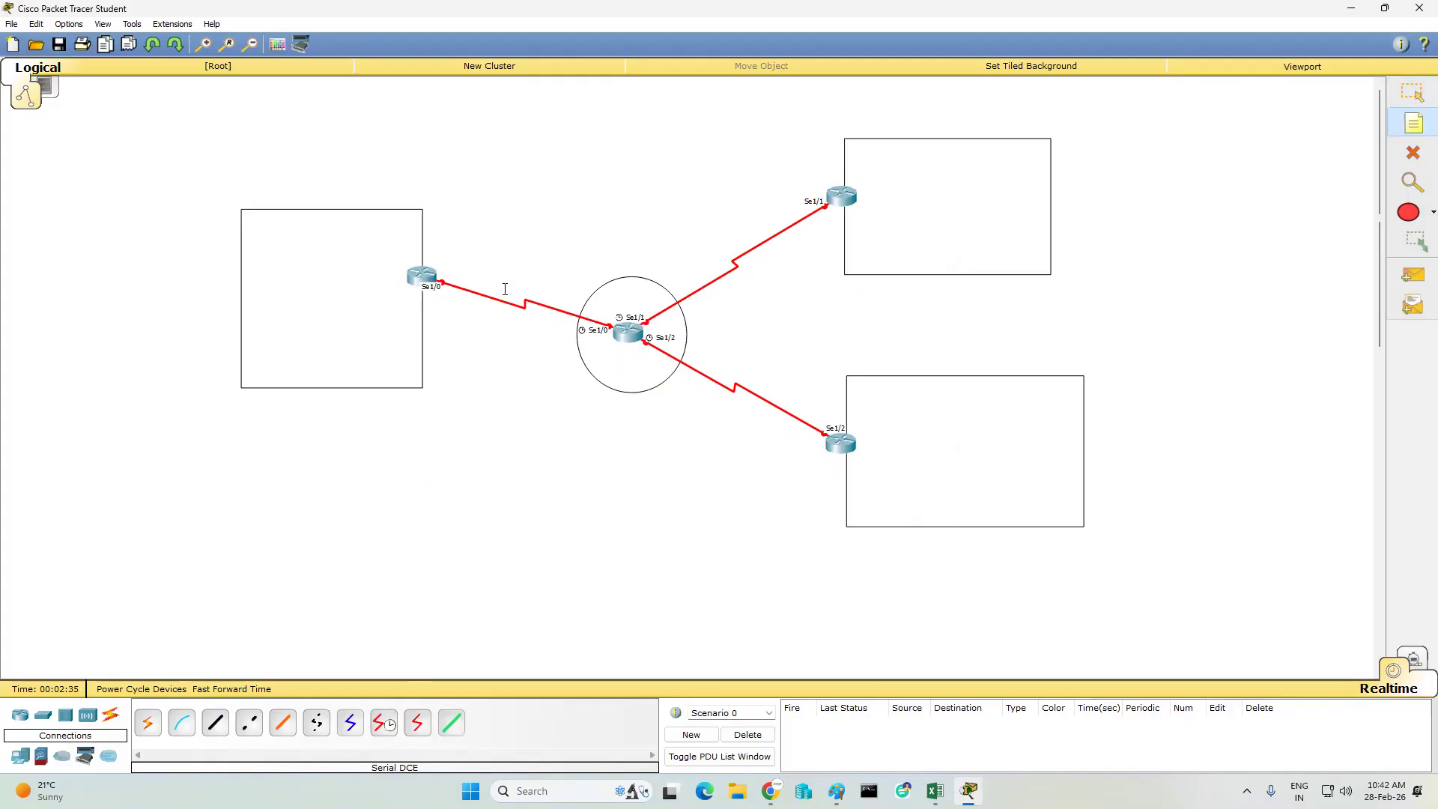
left_click(430, 275)
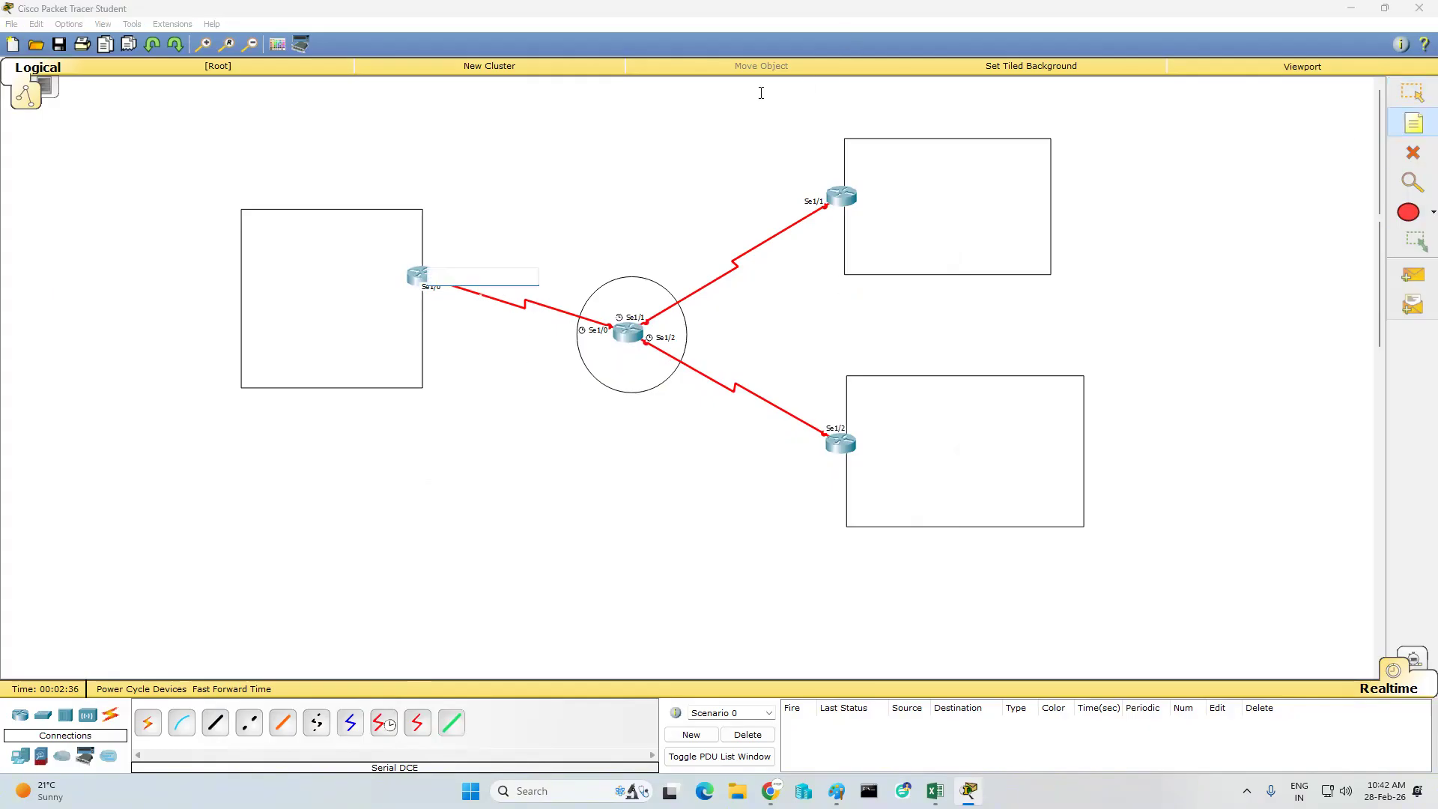
type("1.0.0.0/30")
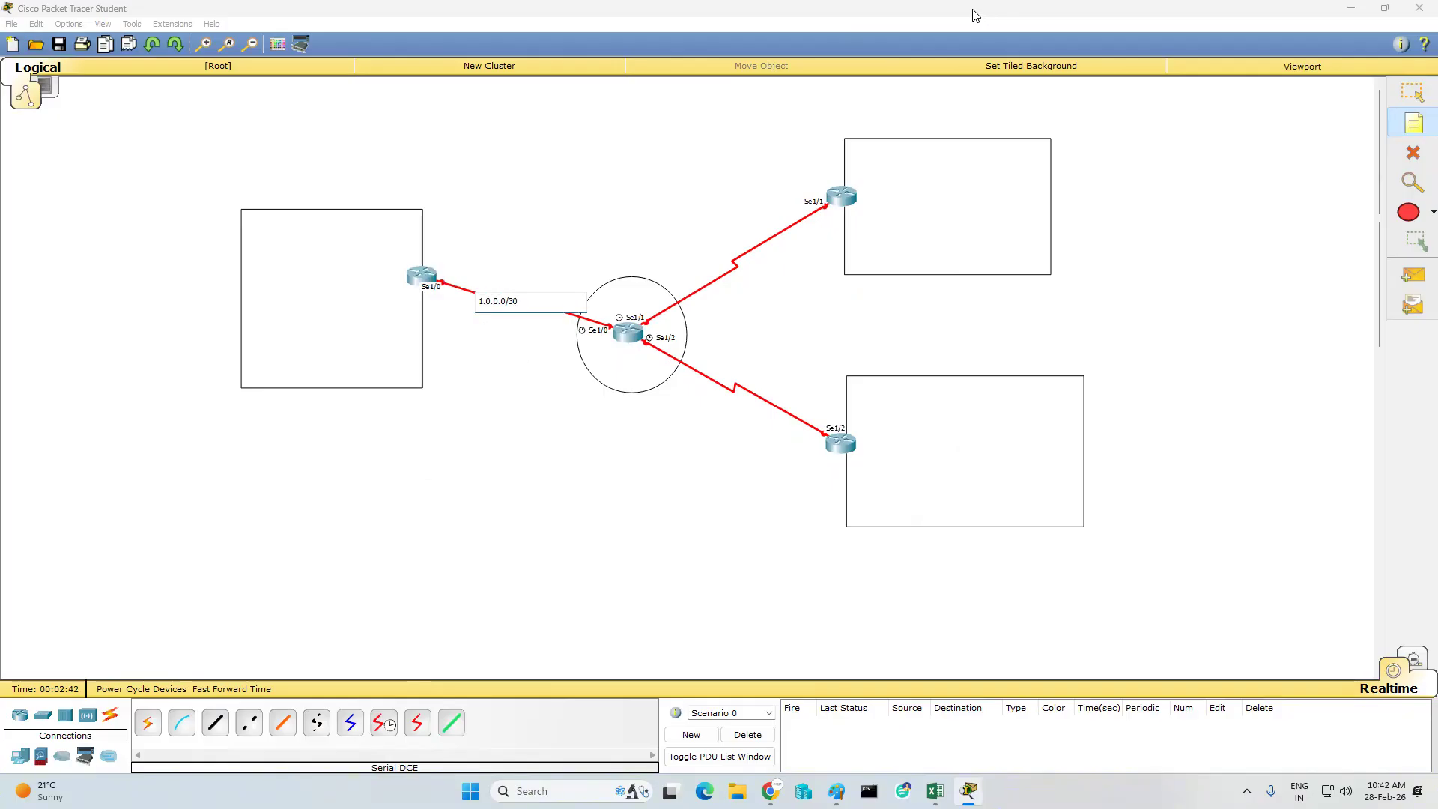
- Replace the left link's note text with 3.0.0.1/30 and move the note onto the middle of the link
key("ctrl+a")
key("Return")
left_click(539, 386)
left_click(1413, 93)
double_click(491, 298)
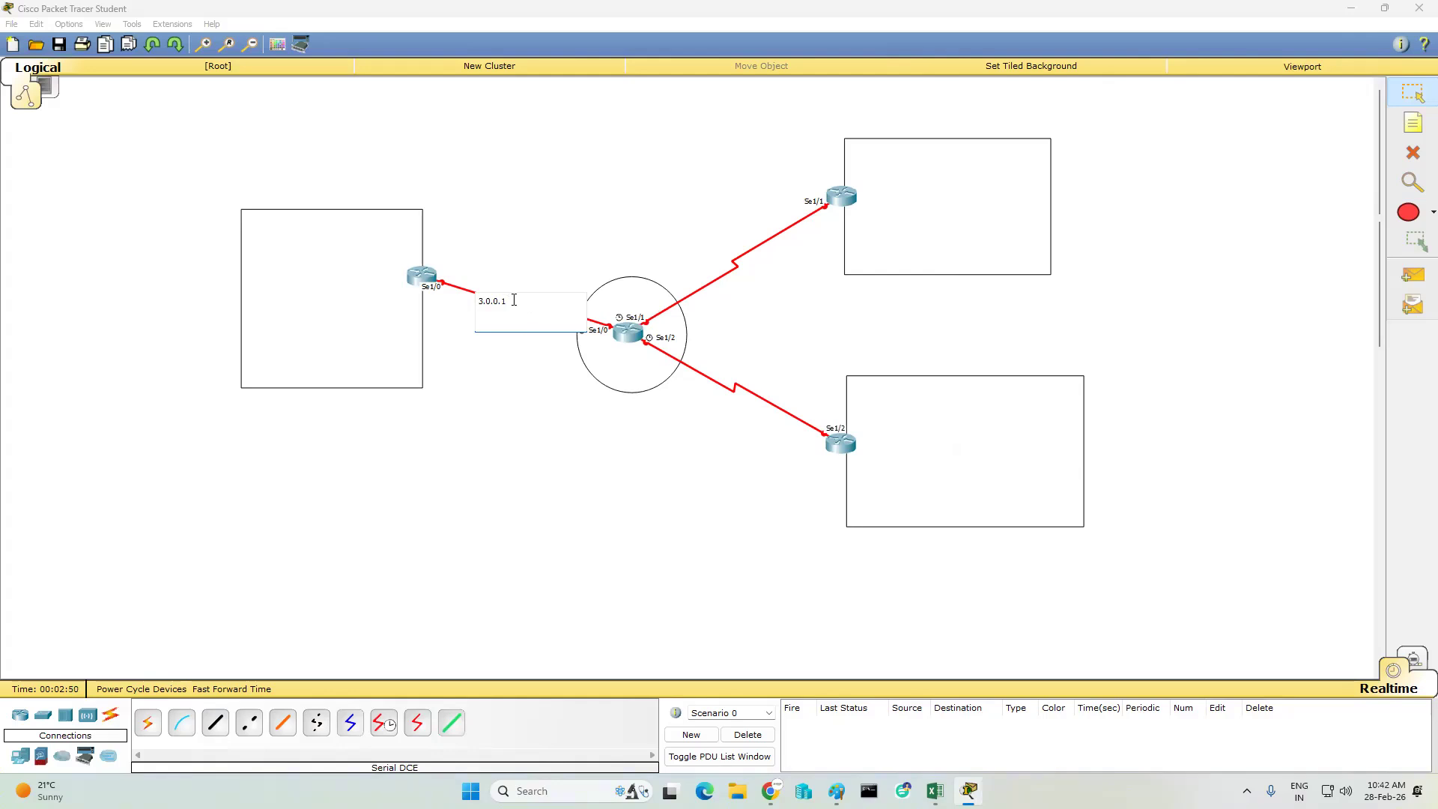
type("/30")
left_click(541, 457)
left_click_drag(496, 304, 516, 311)
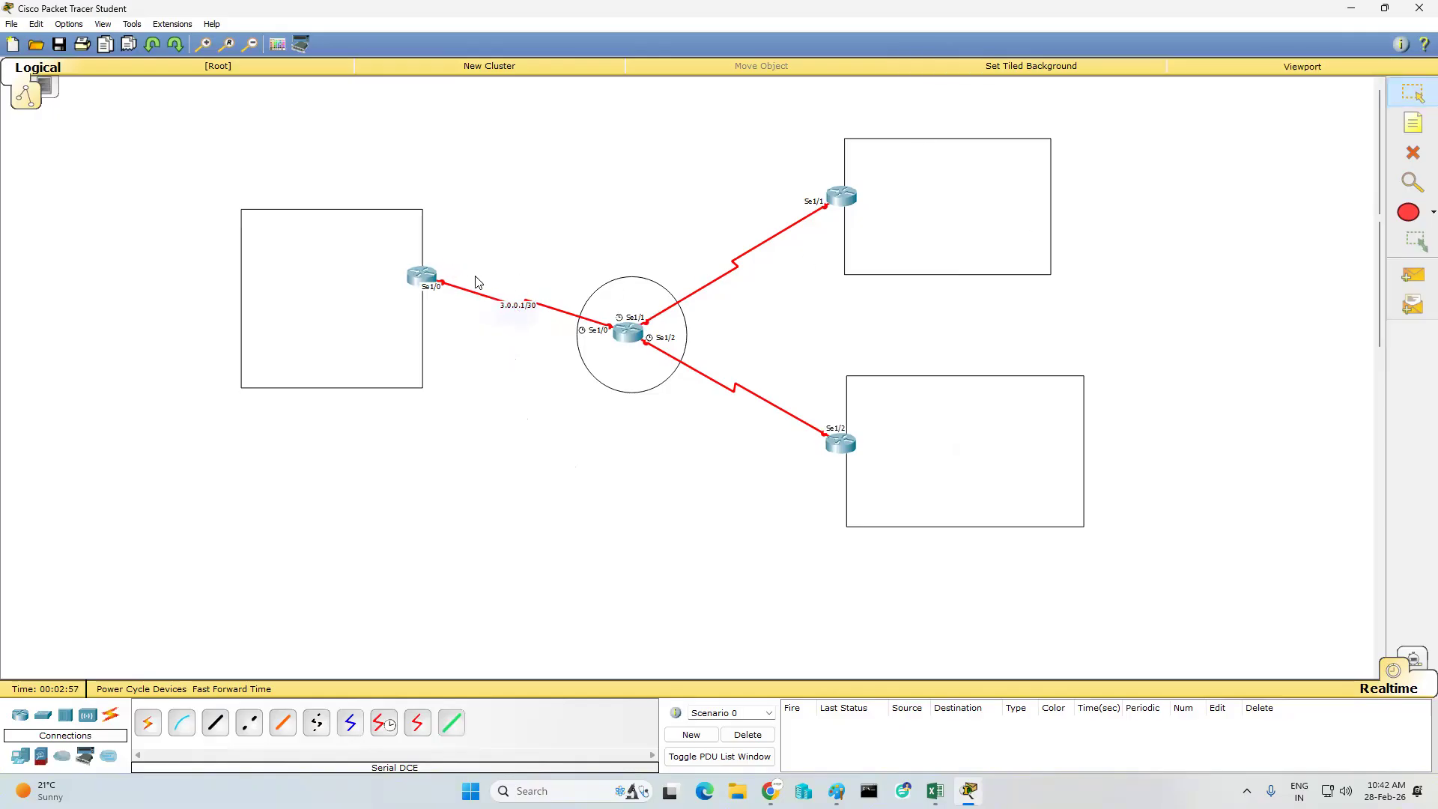
- Label the left link's ends with notes: 1.0.0.1/30 at the left router and 1.0.0.2/30 at the circle's router
left_click(1411, 135)
left_click(438, 262)
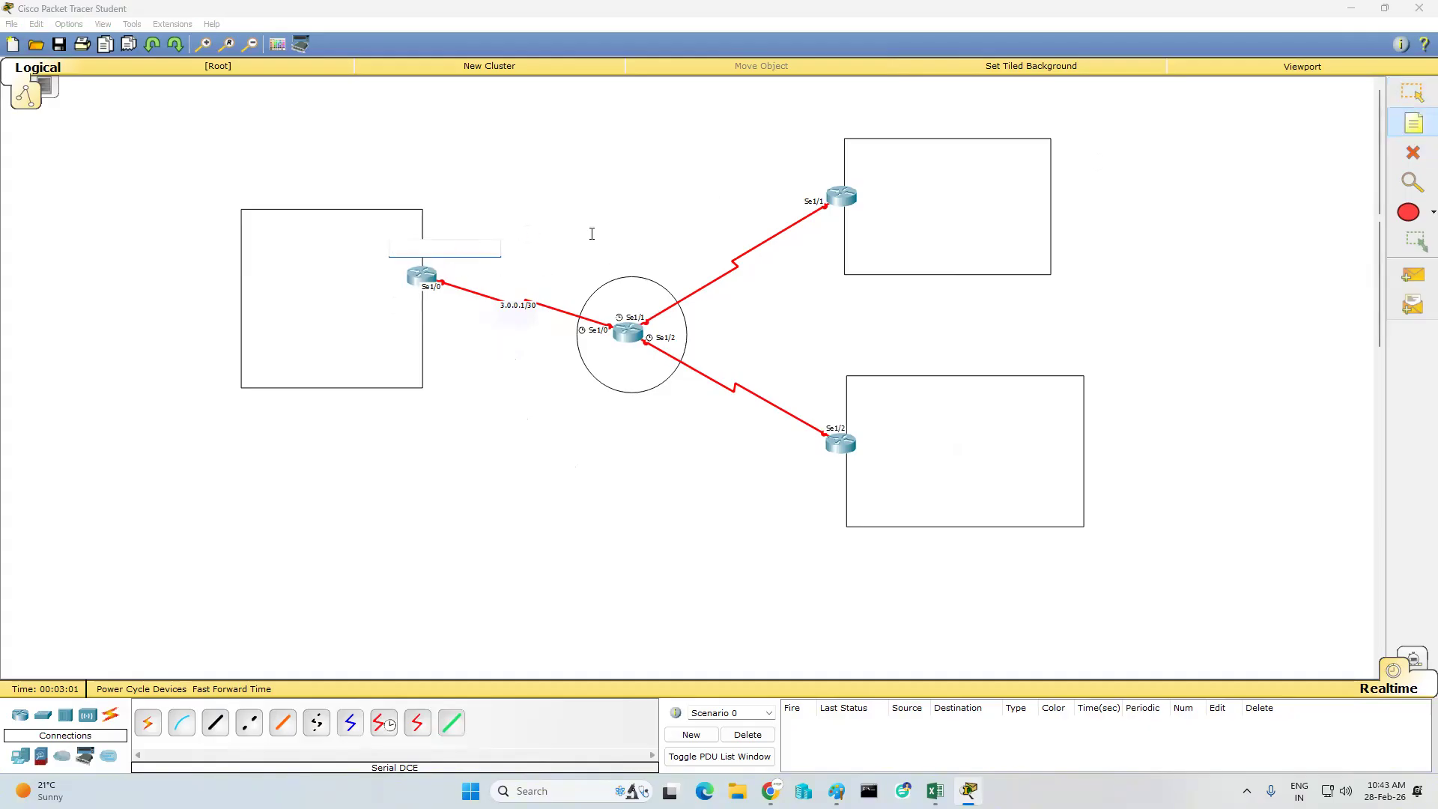
type("1.0.0.1/30")
left_click(533, 375)
left_click(574, 309)
left_click(593, 299)
type("1.0.0.2/3")
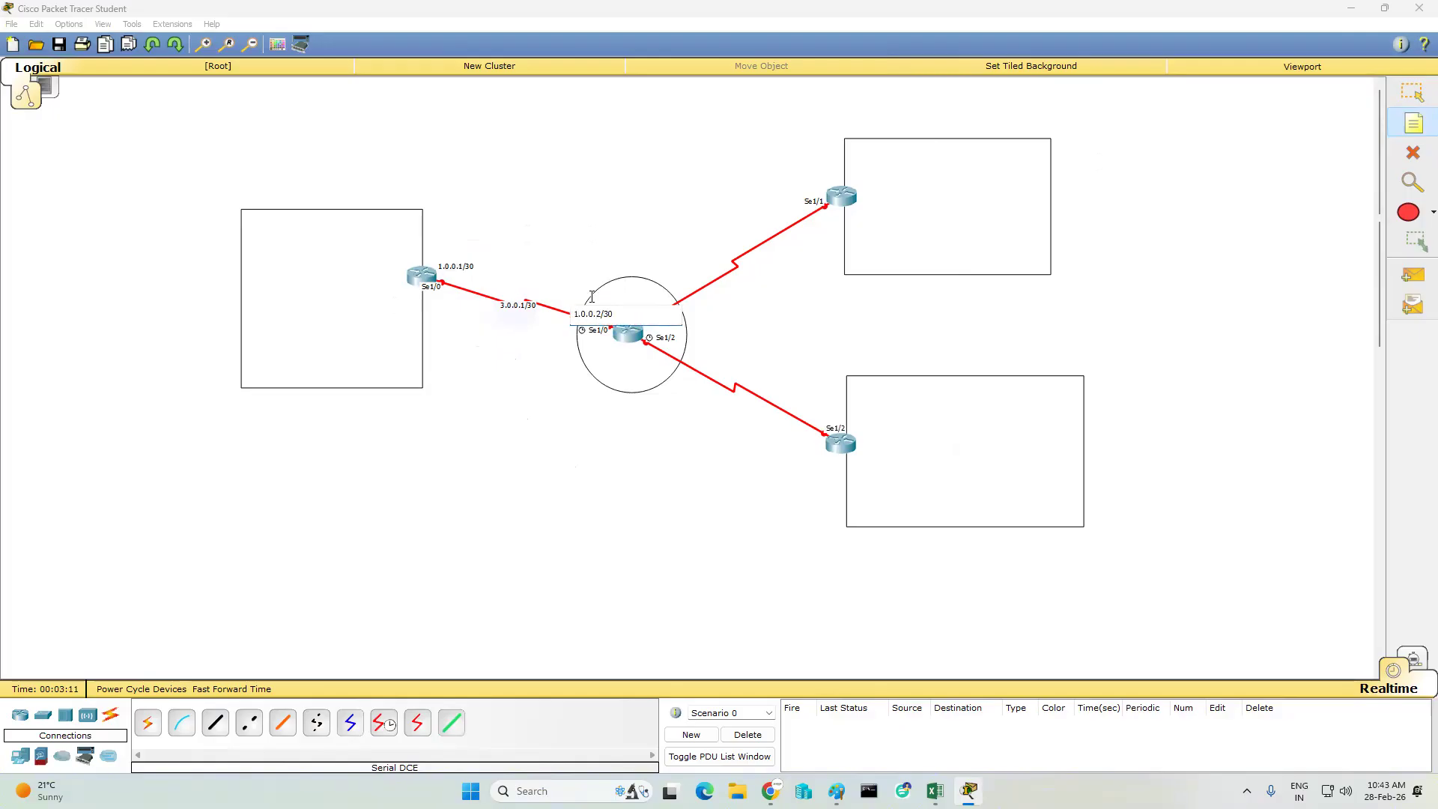
left_click(622, 424)
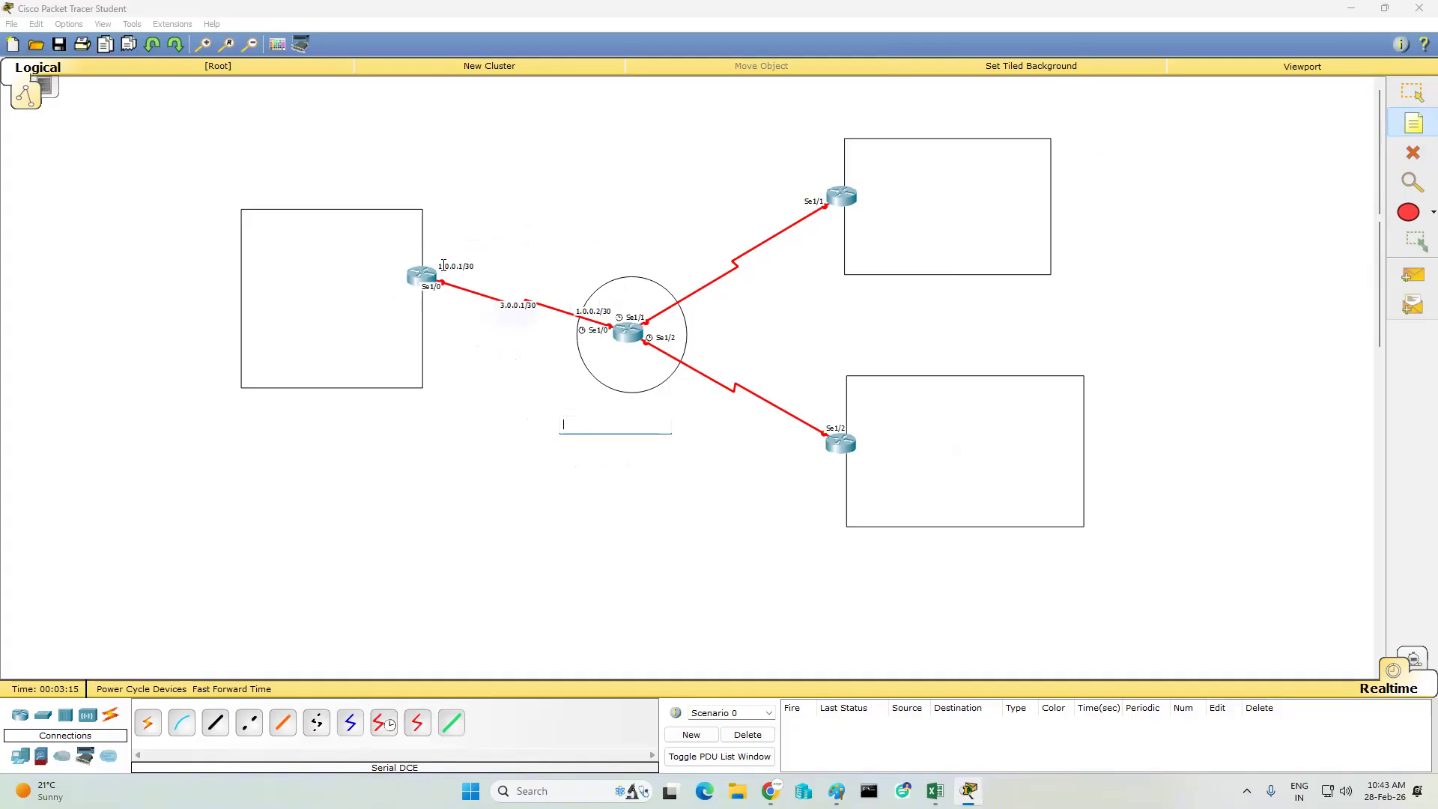
- Place a note reading 2.0.0.0/30 at the middle of the link to the upper-right router
left_click(734, 241)
left_click(736, 250)
type("3.0.0.0/30")
left_click(774, 307)
- Label the upper-right link's ends with notes: 2.0.0.1/30 at the upper-right router and 2.0.0.2/30 at the circle's router
left_click(787, 199)
type("2.0.0")
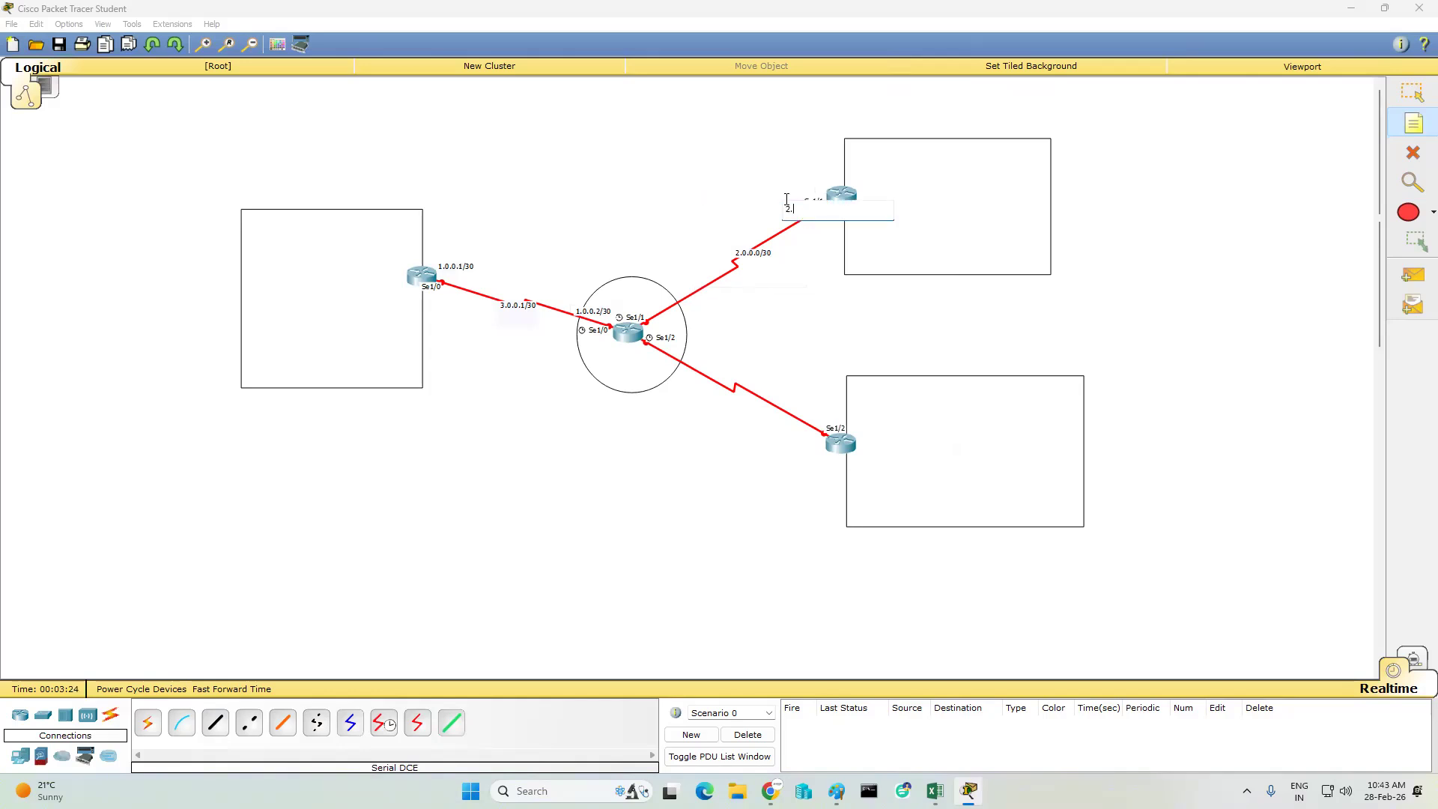
type(".1/32")
key("BackSpace")
key("BackSpace")
type("0")
left_click(658, 285)
left_click(656, 294)
type("2.0.0.2/30")
left_click(548, 442)
- Place a note reading 3.0.0.0/30 at the middle of the link to the lower-right router
left_click(715, 375)
left_click(715, 374)
type("3.0")
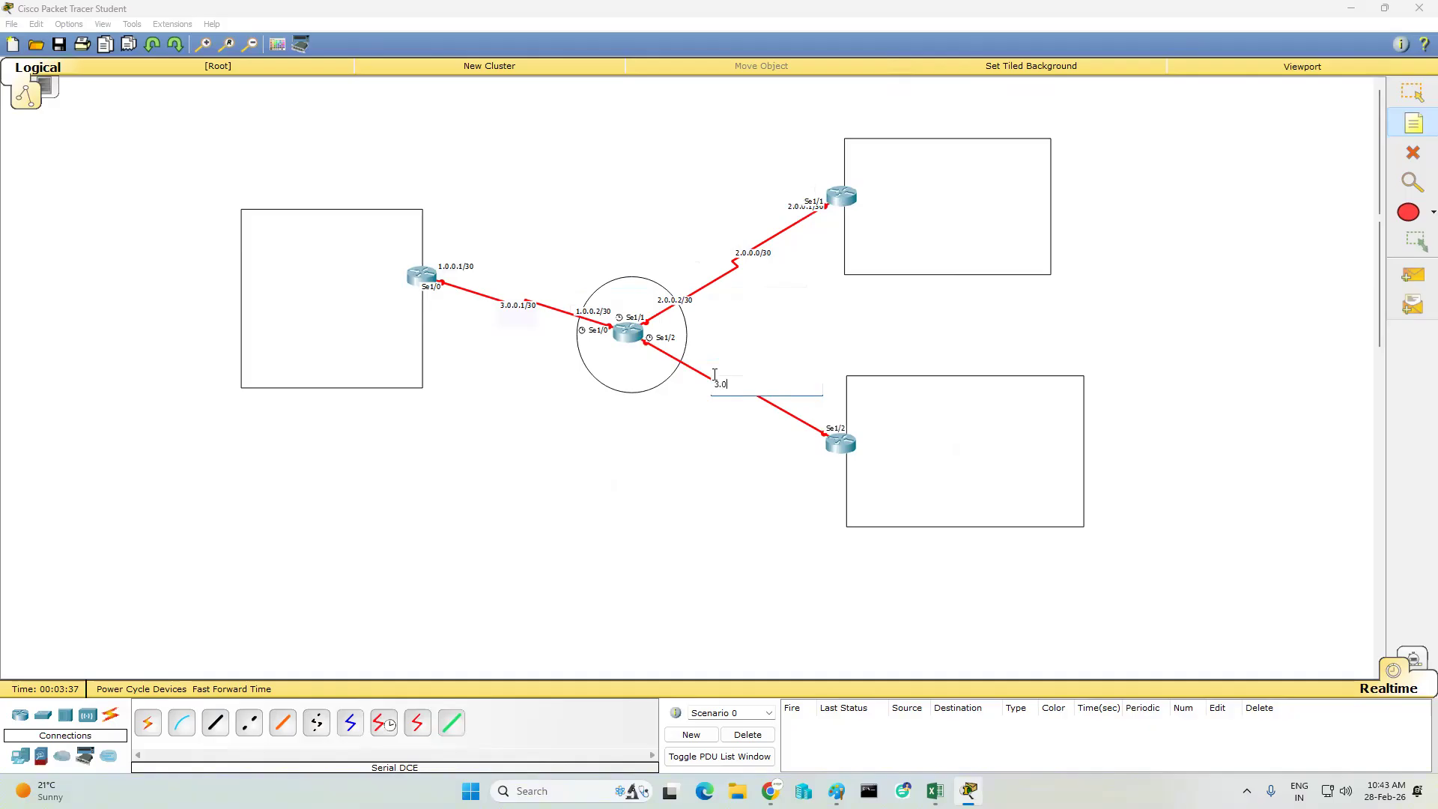
type(".0.0/30")
left_click(677, 410)
- Label the lower-right link's ends with notes: 3.0.0.2/30 at the circle's router and 3.0.0.1/30 at the lower-right router
left_click(635, 347)
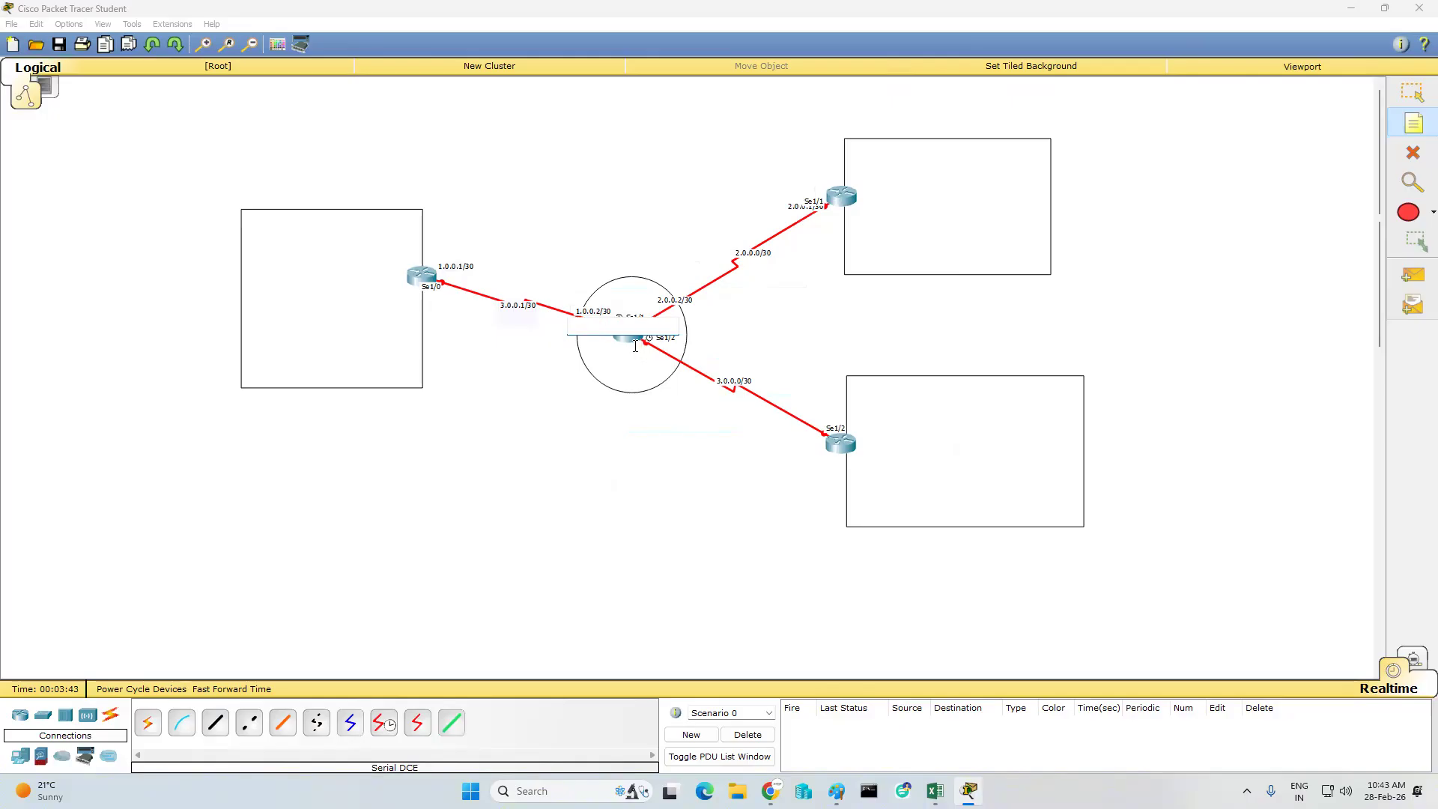
left_click(636, 347)
type("3.0.0.2/30")
left_click(785, 430)
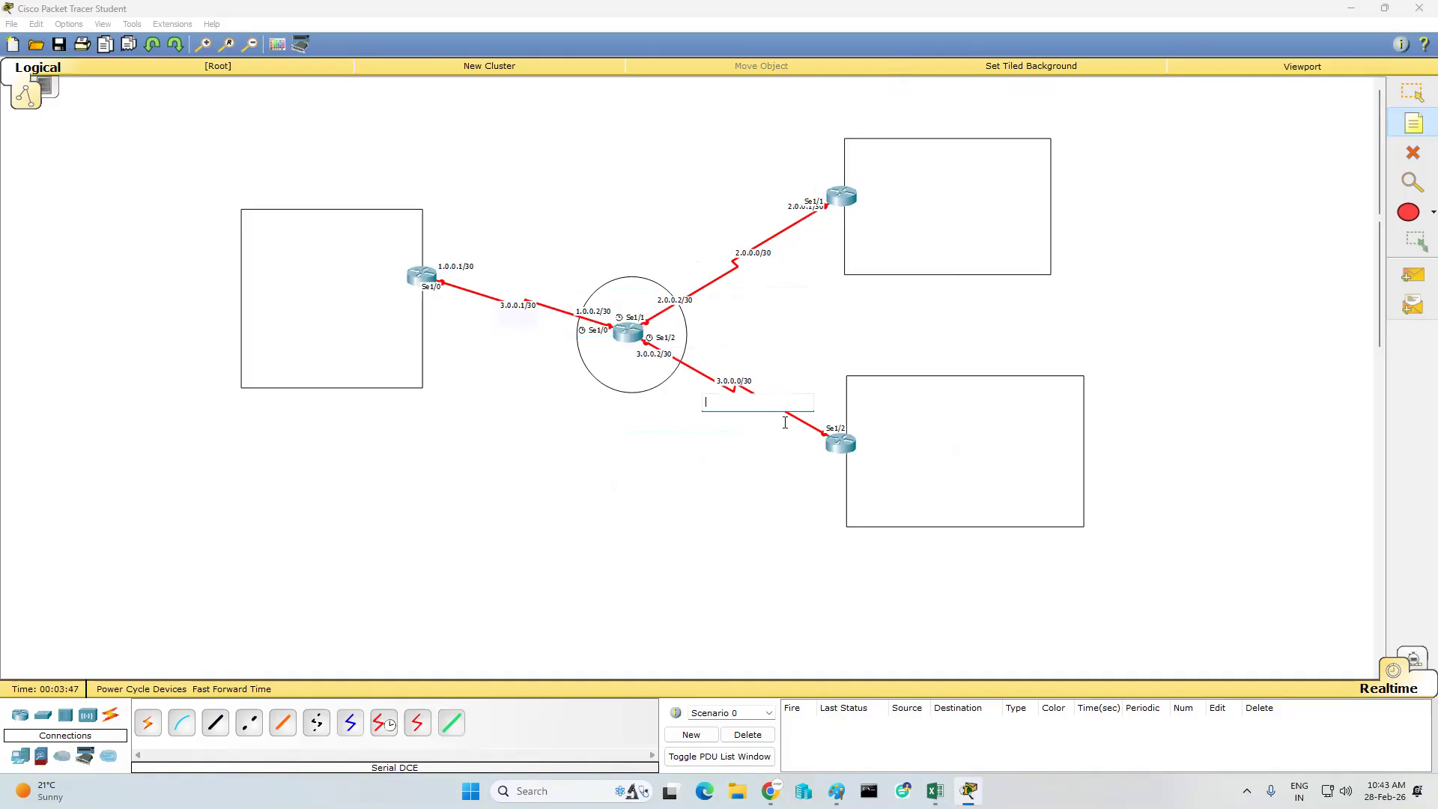
left_click(777, 425)
type("3.0.0.1/30")
left_click(708, 506)
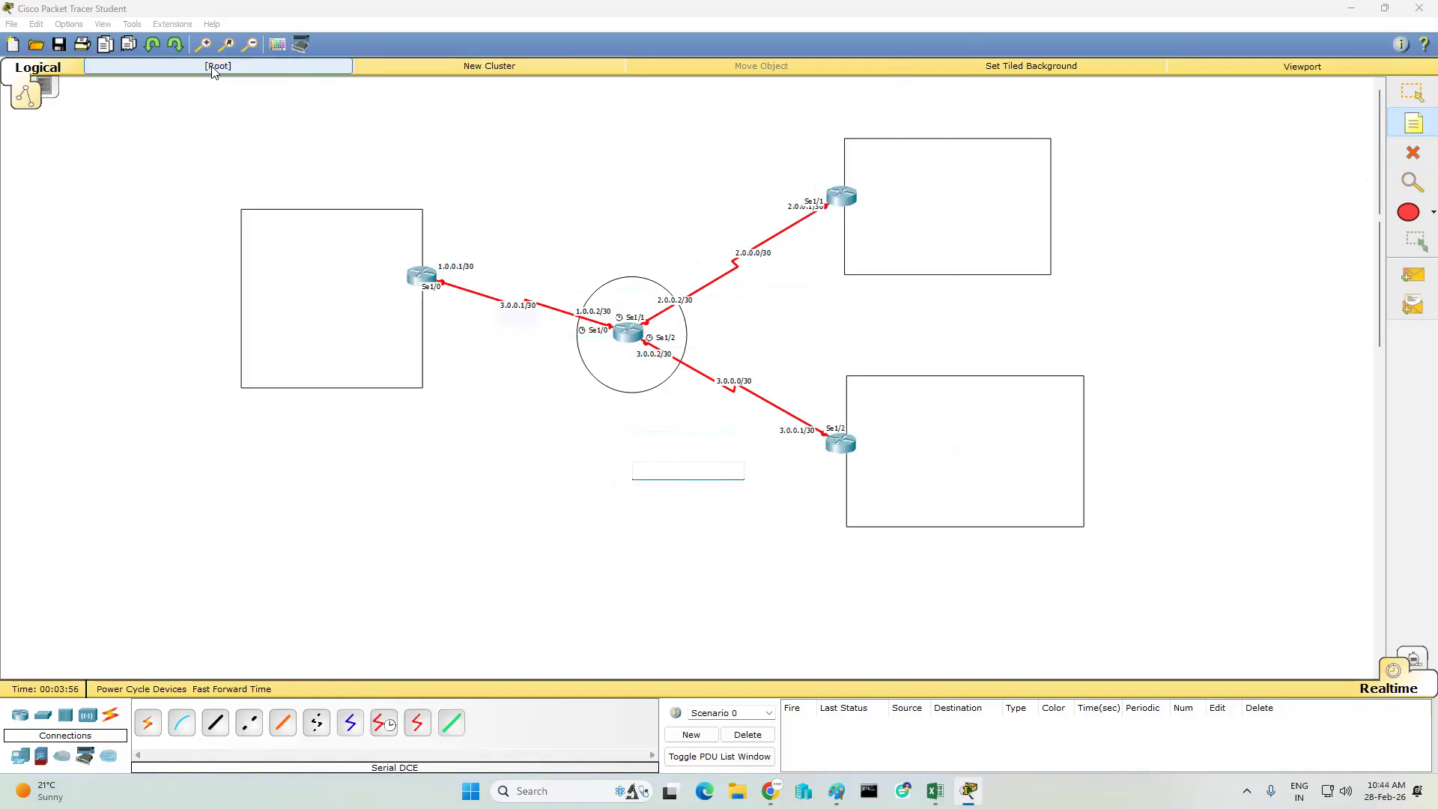
- Draw an unfilled rectangle with a black outline around the network address note in the middle of each serial link
left_click(277, 44)
left_click(652, 101)
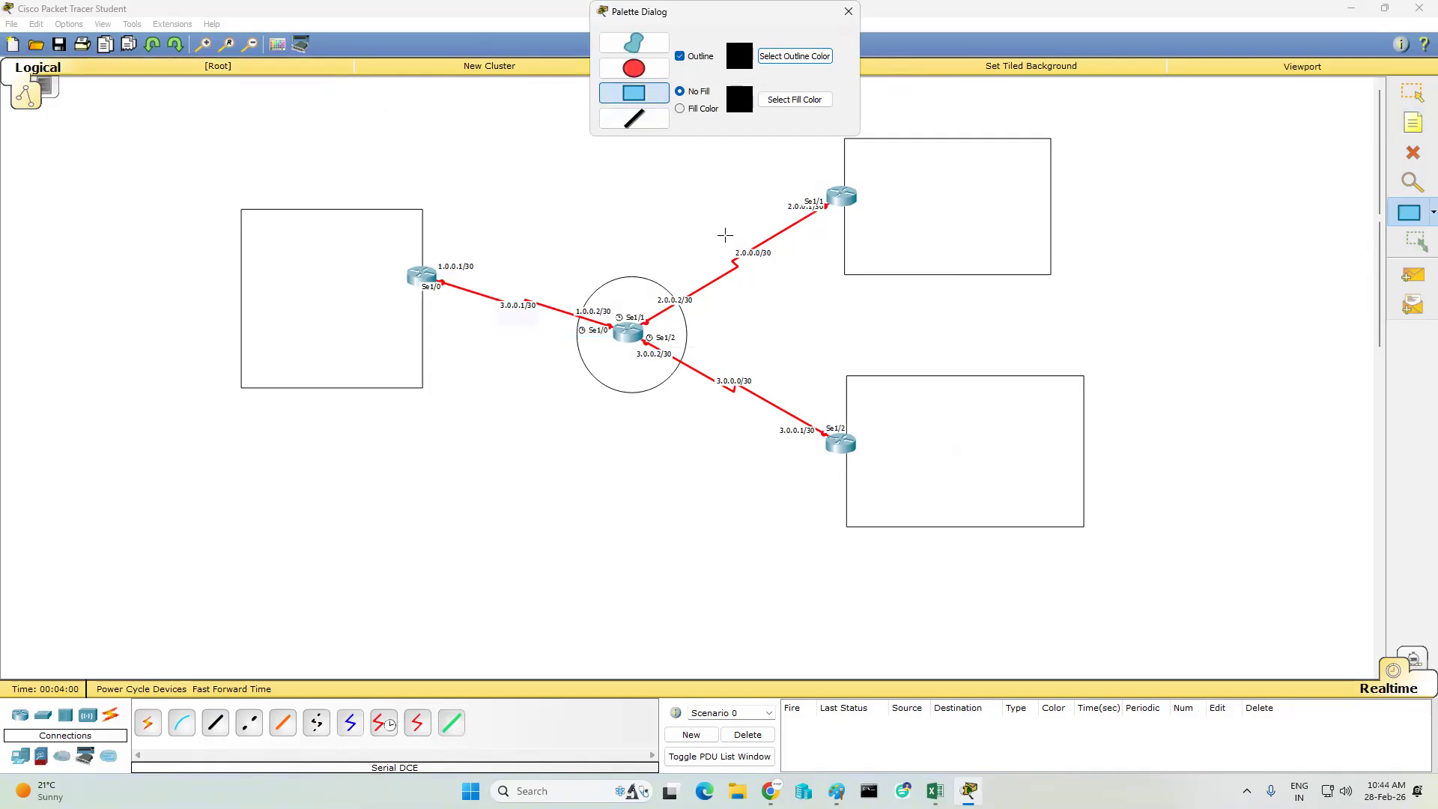
left_click_drag(724, 232, 789, 273)
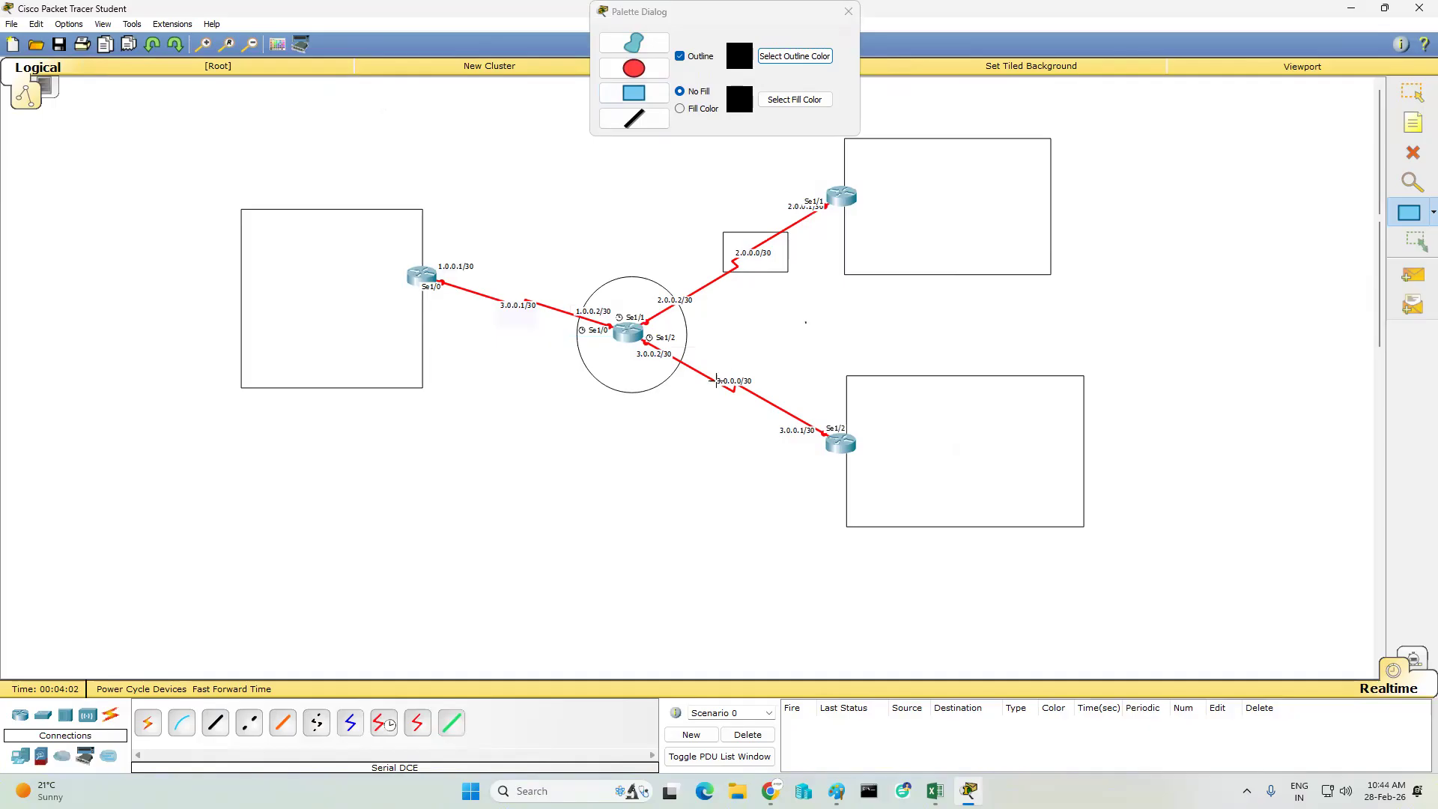
left_click_drag(705, 367, 760, 401)
mouse_move(486, 288)
left_mouse_down()
mouse_move(502, 327)
mouse_move(540, 328)
left_mouse_up()
- Draw a black line alongside each of the three serial links and close the drawing palette
left_click(641, 124)
left_click_drag(574, 300, 476, 262)
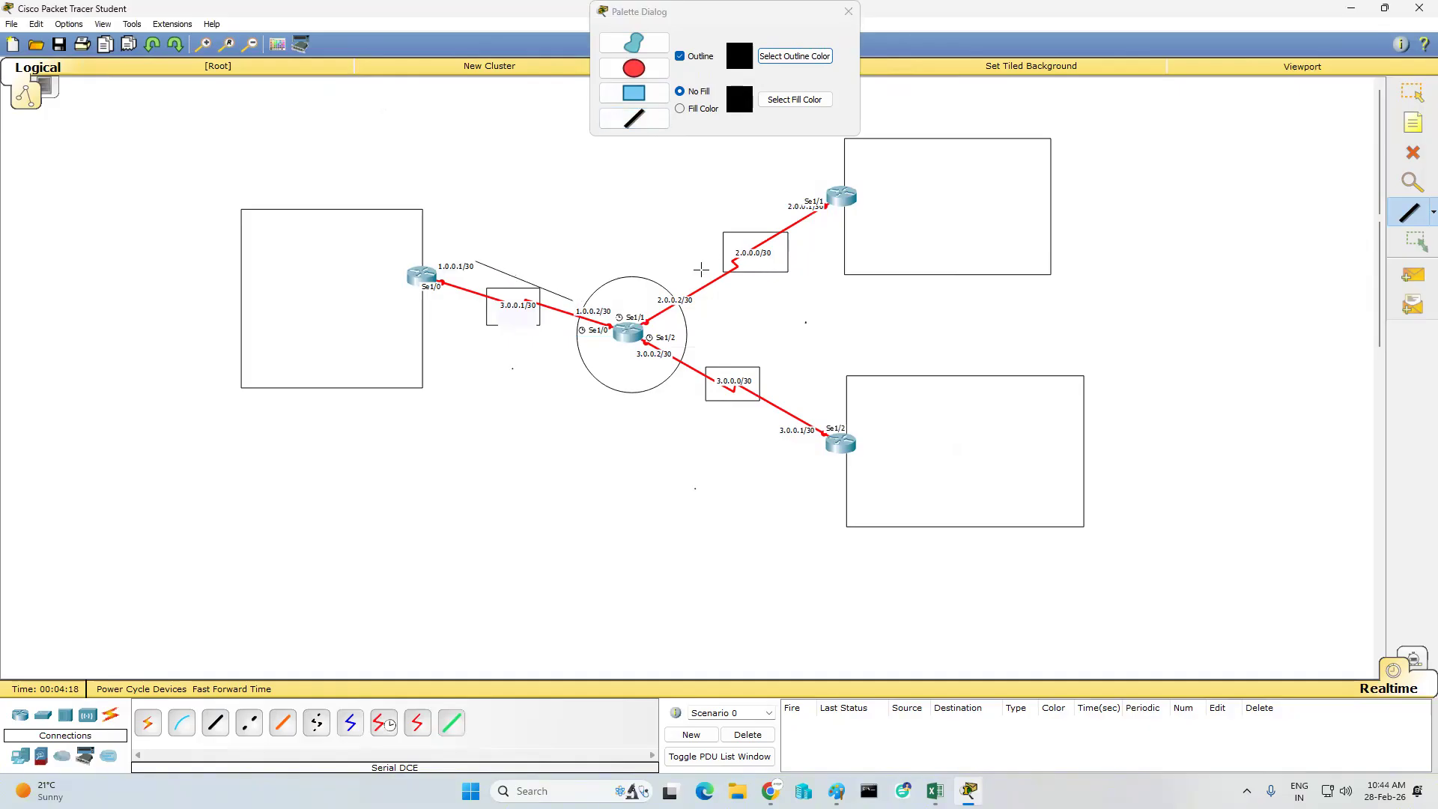
left_click_drag(680, 285, 784, 212)
left_click_drag(655, 366, 764, 427)
left_click(849, 12)
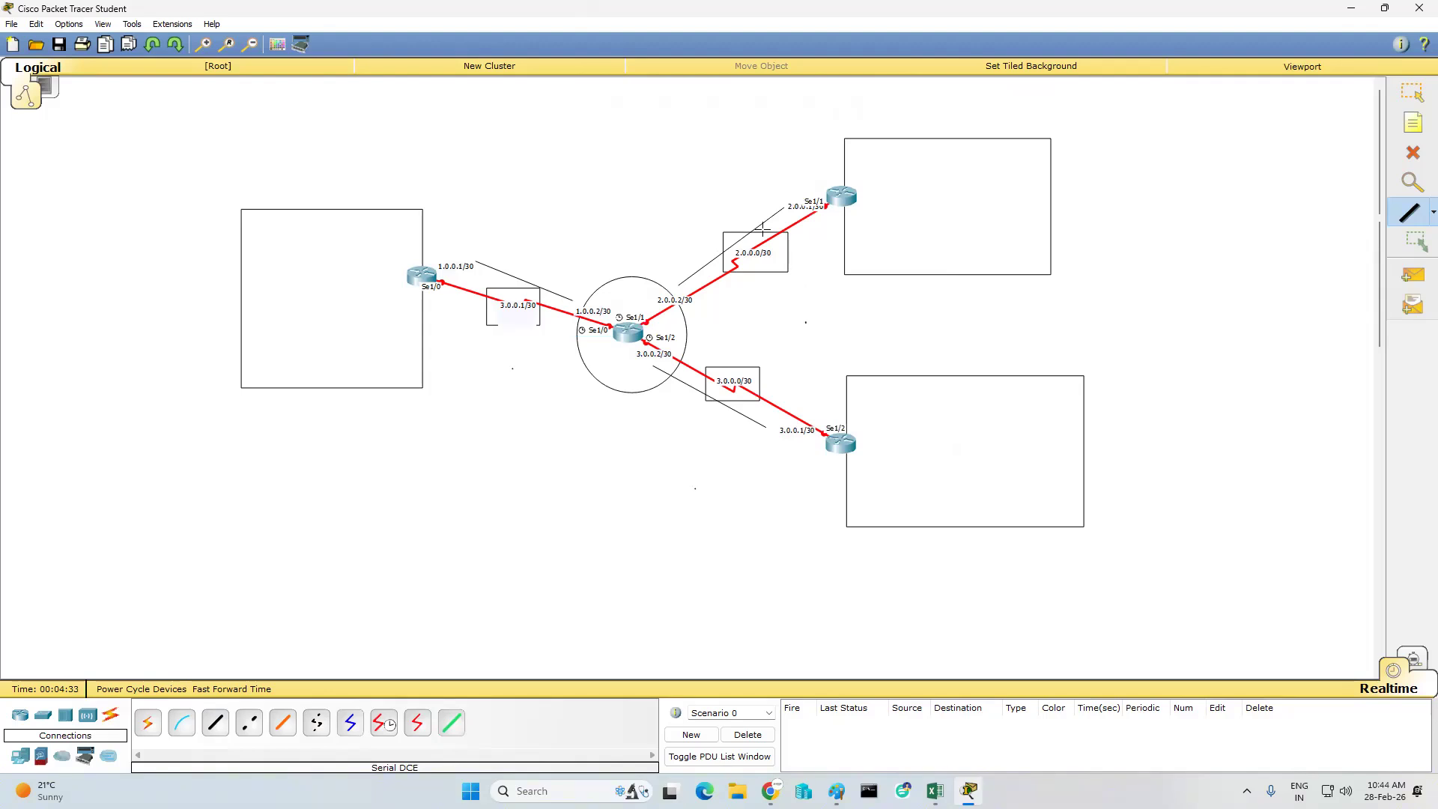
- Add a note reading "ExterNAL lan nETWORK" above the circle
left_click(1413, 122)
left_click(569, 201)
type("Exter")
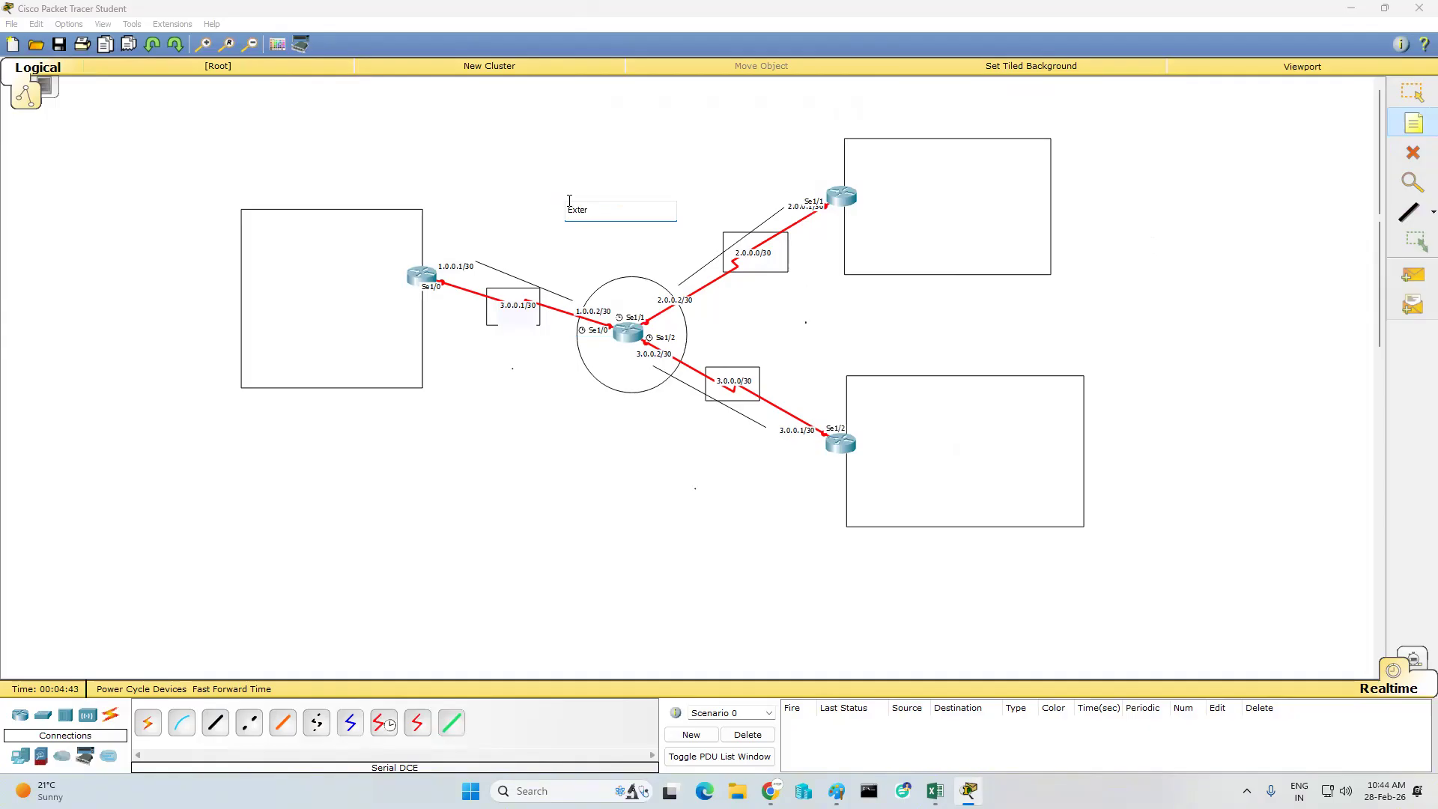
type("nNAL lan nETWORK")
left_click(888, 248)
left_click(1413, 92)
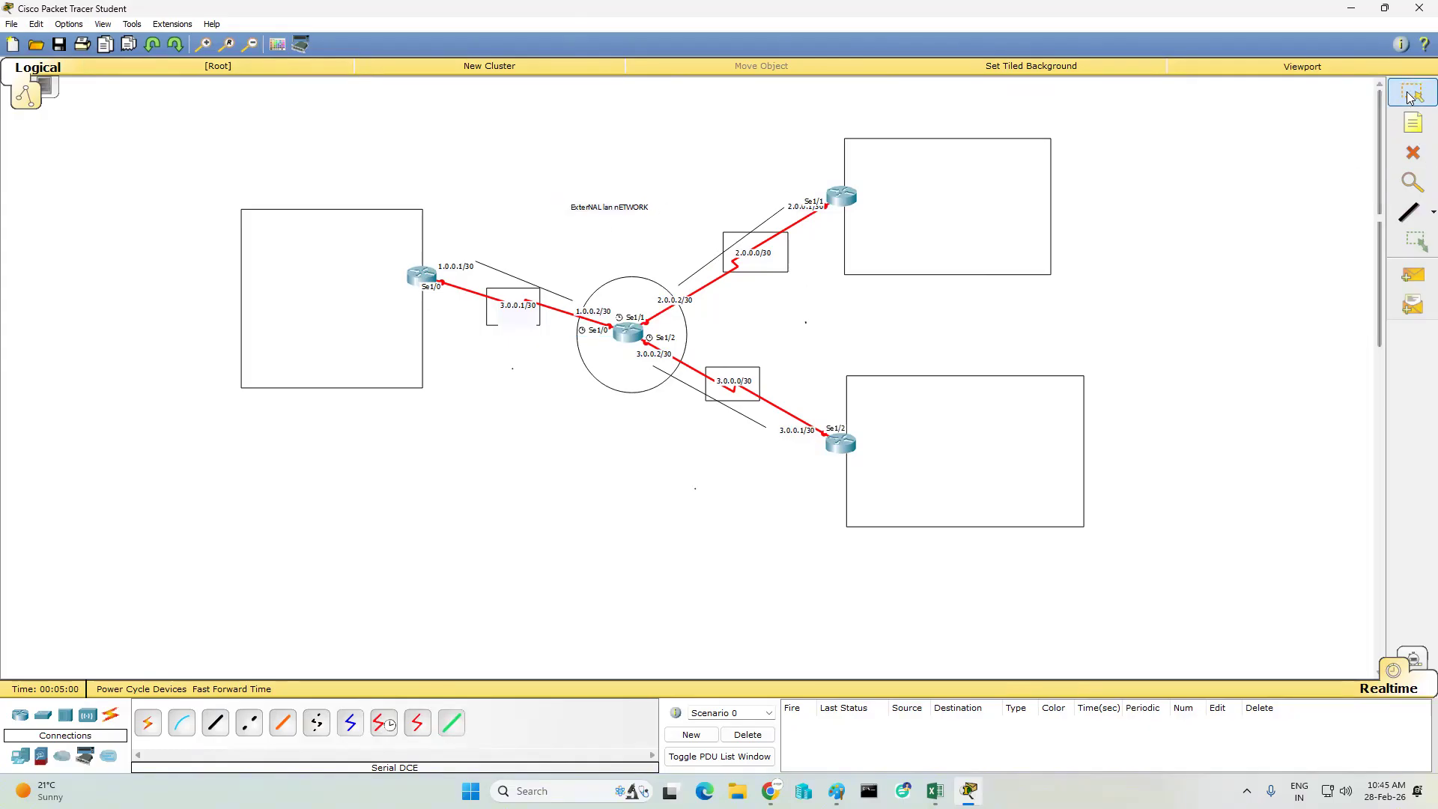
- Add a note reading "USE PUBLIC IP ADDRESS" directly below the external network note
left_click(1404, 133)
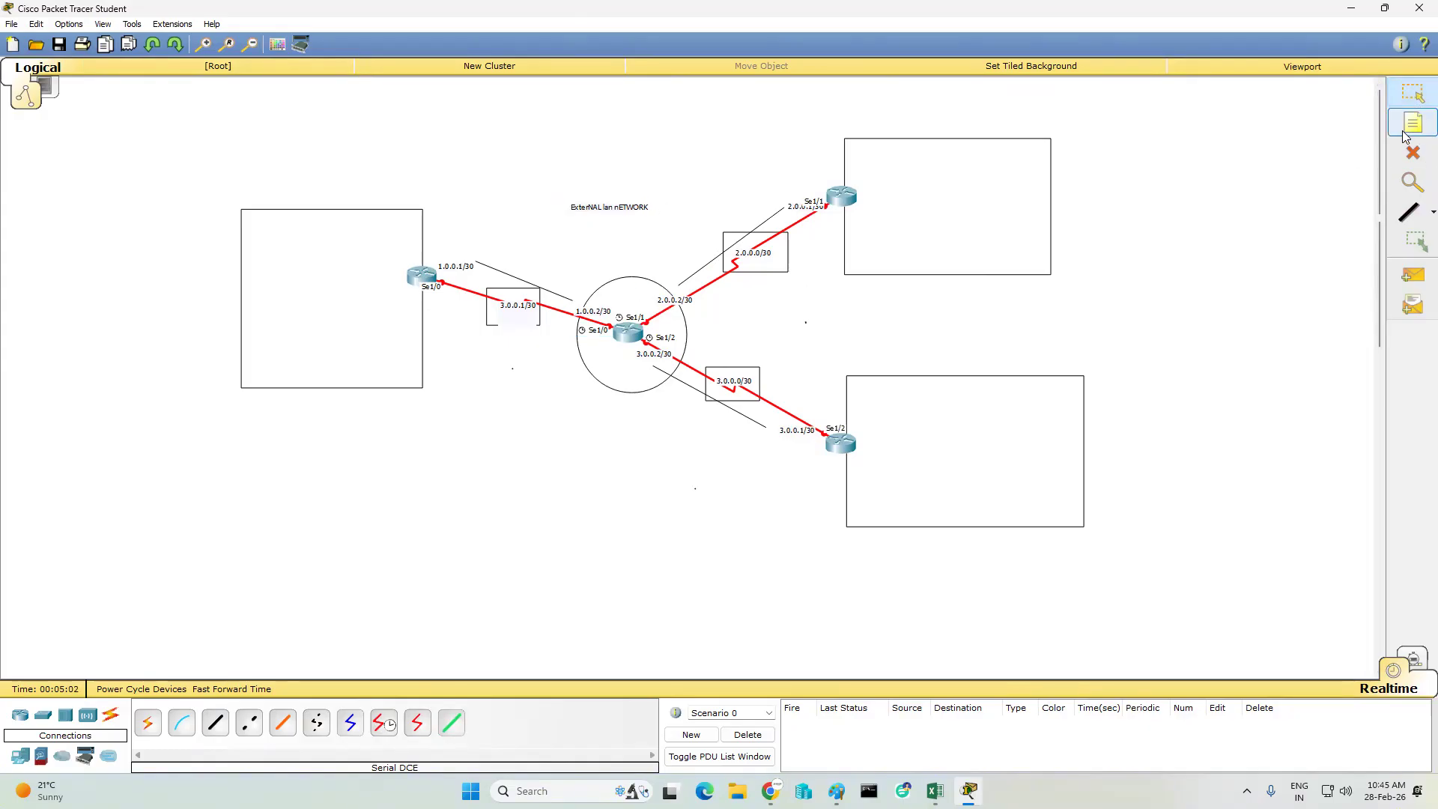
left_click(573, 215)
type("USE PUBLIC IP AD")
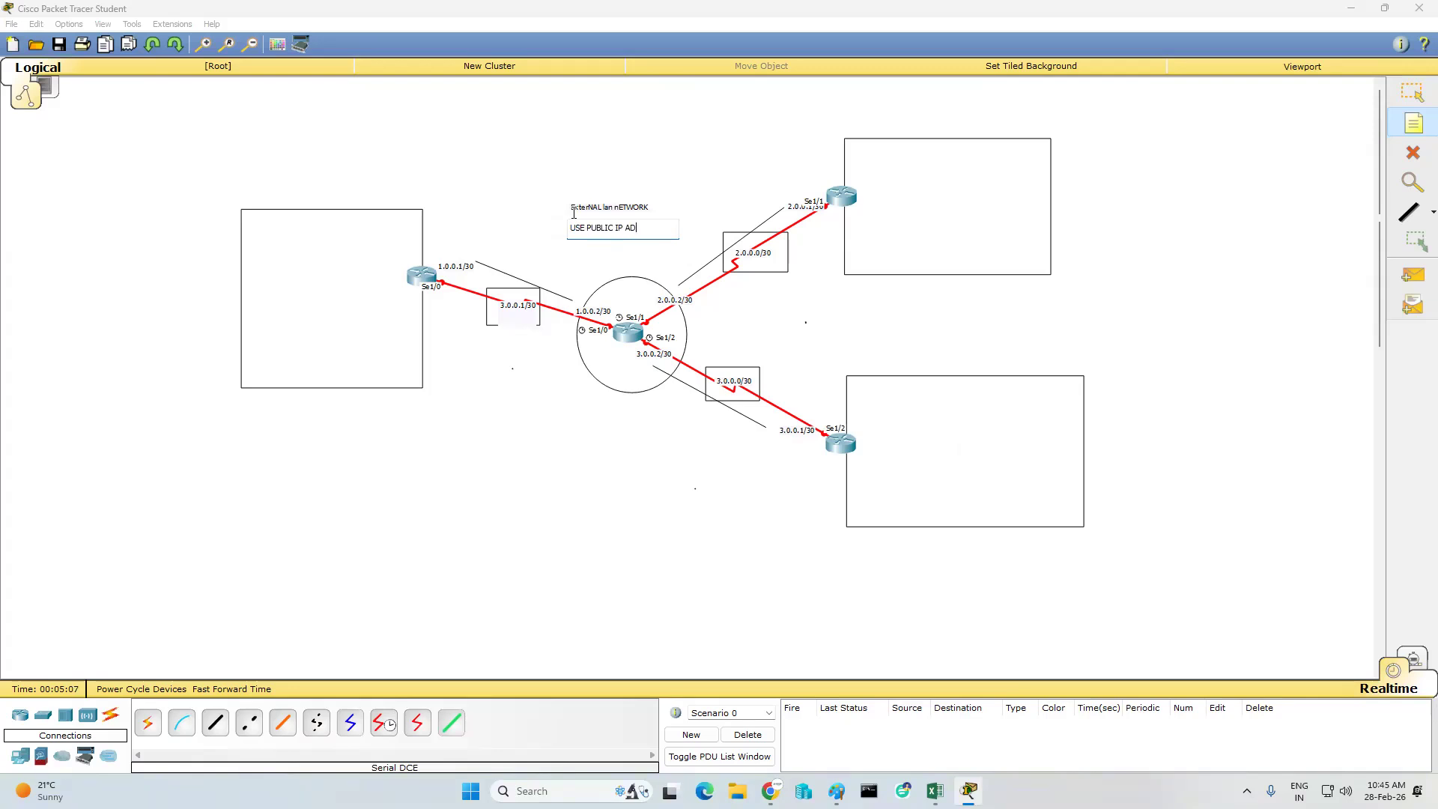
type("DRESS")
left_click(710, 147)
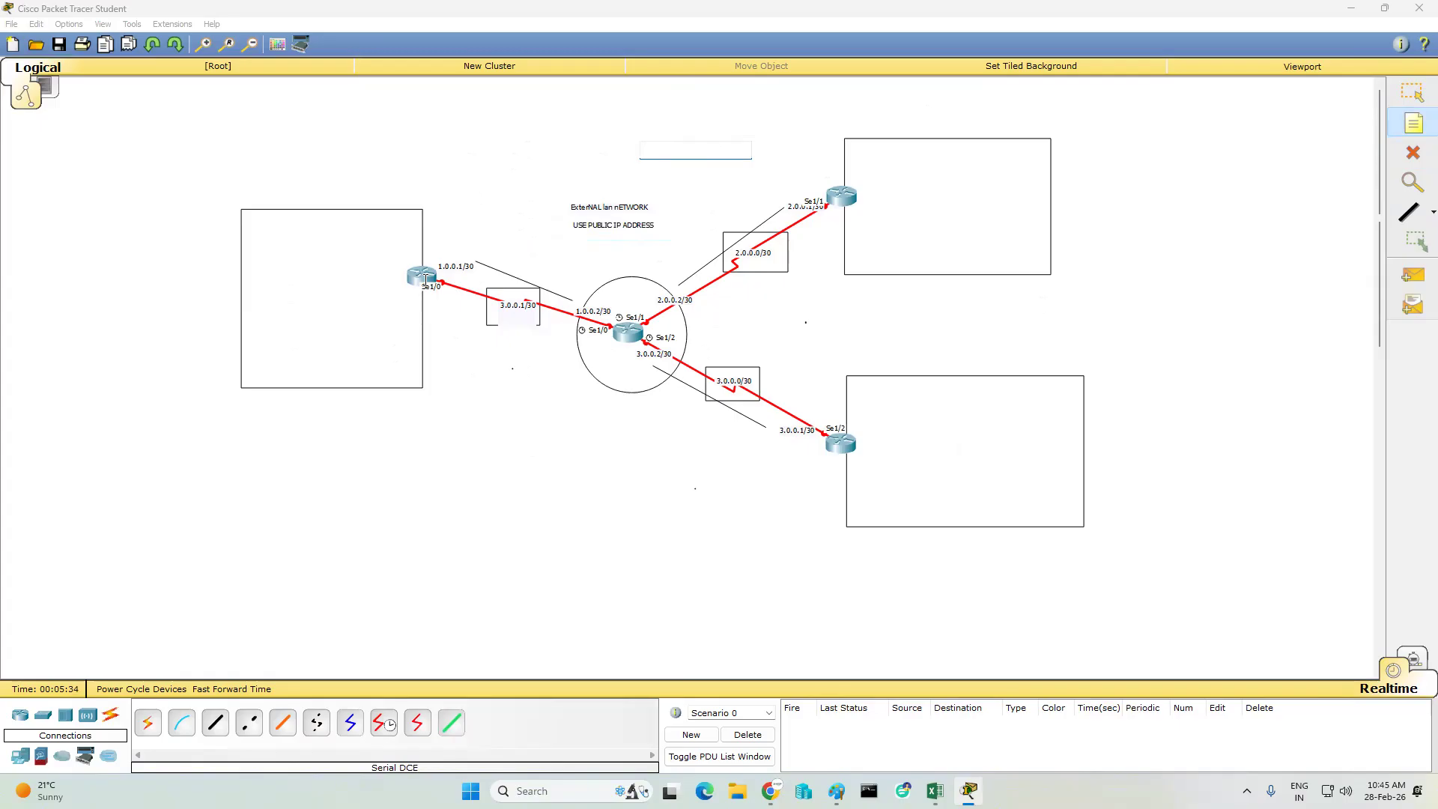
- Place a 2950T-24 switch inside the left rectangle, beside its router
left_click(43, 716)
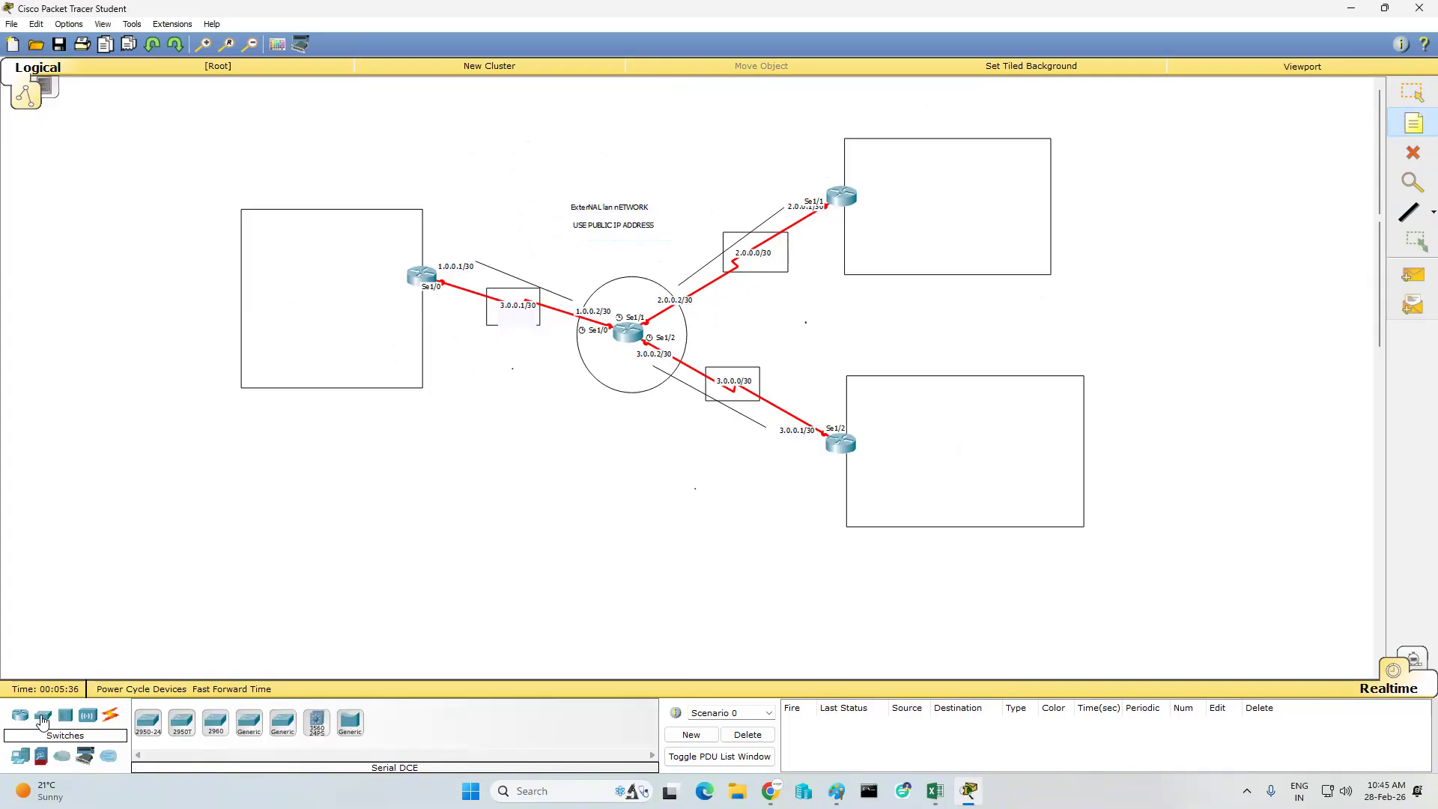
left_click(182, 721)
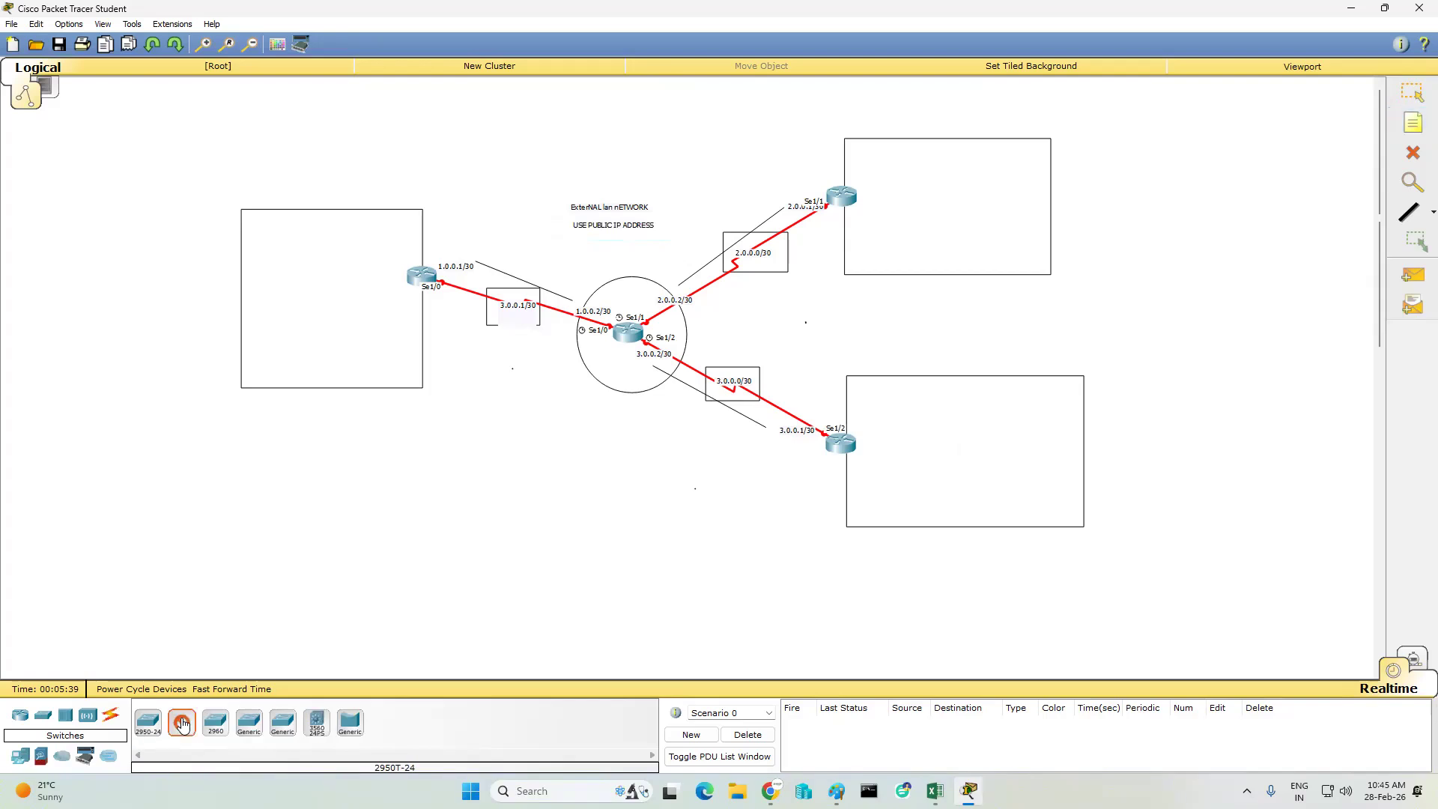
left_click(332, 273)
- Place three PC-PT computers in a column along the left edge of the left rectangle
left_click(20, 757)
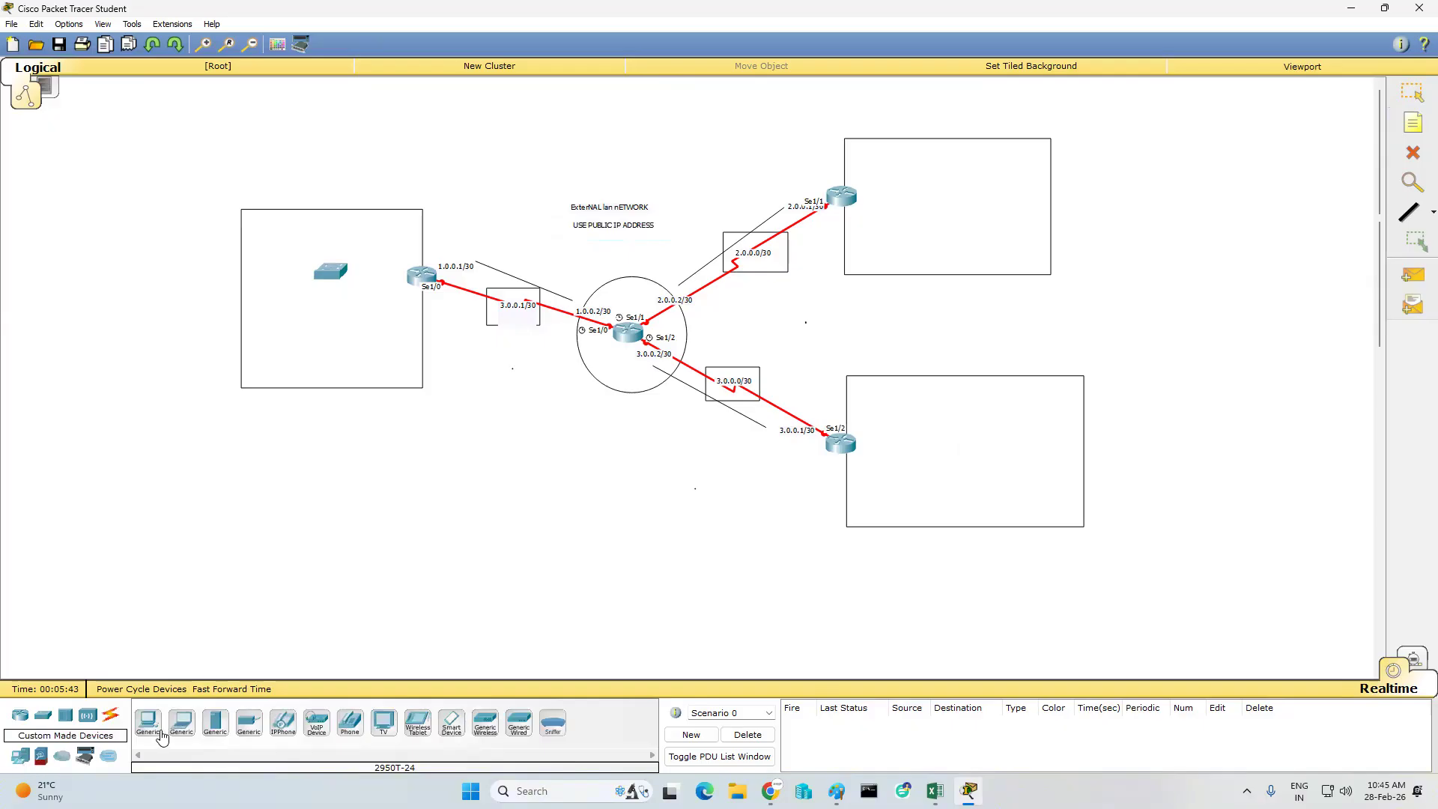
left_click(147, 721)
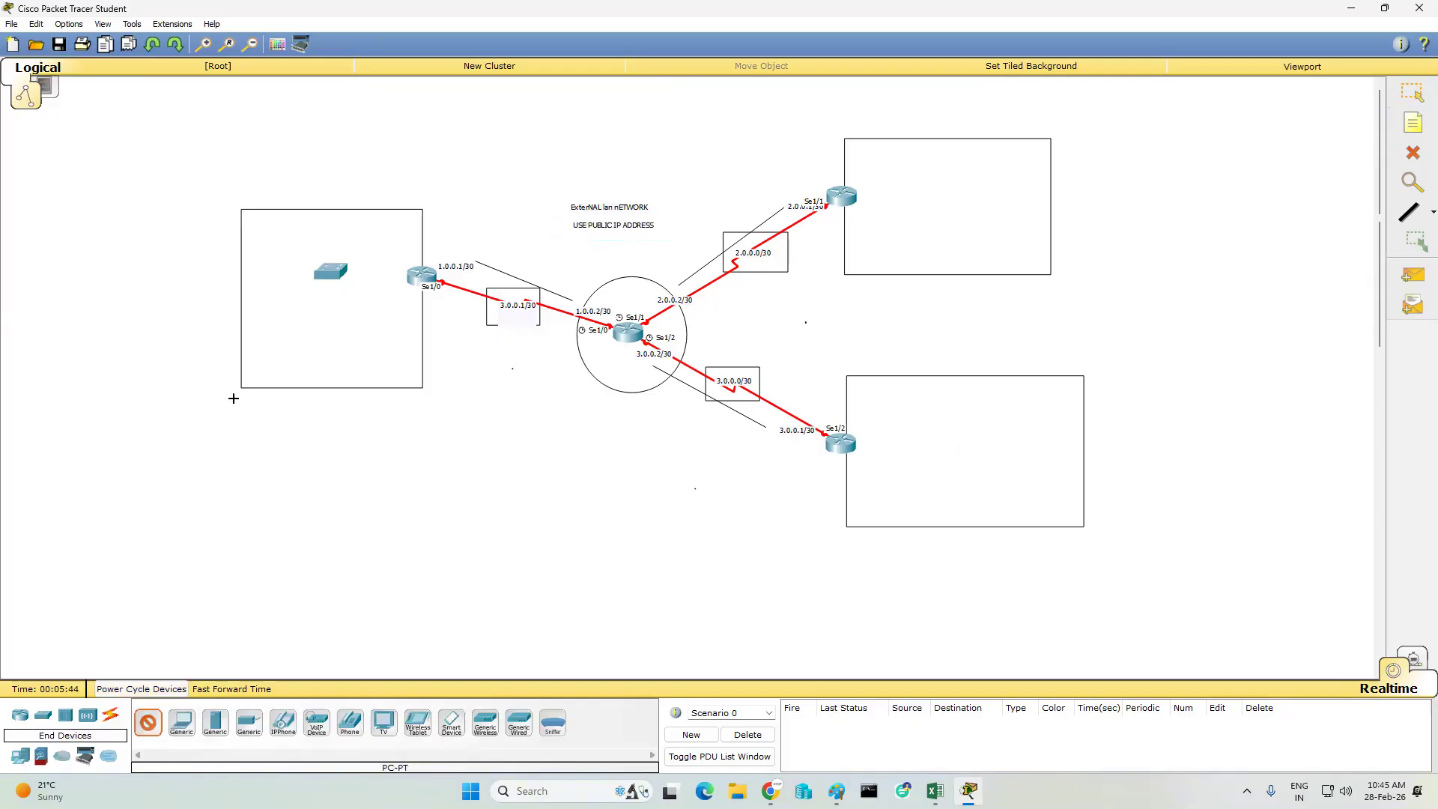
left_click(260, 232)
left_click(261, 297)
left_click(255, 371)
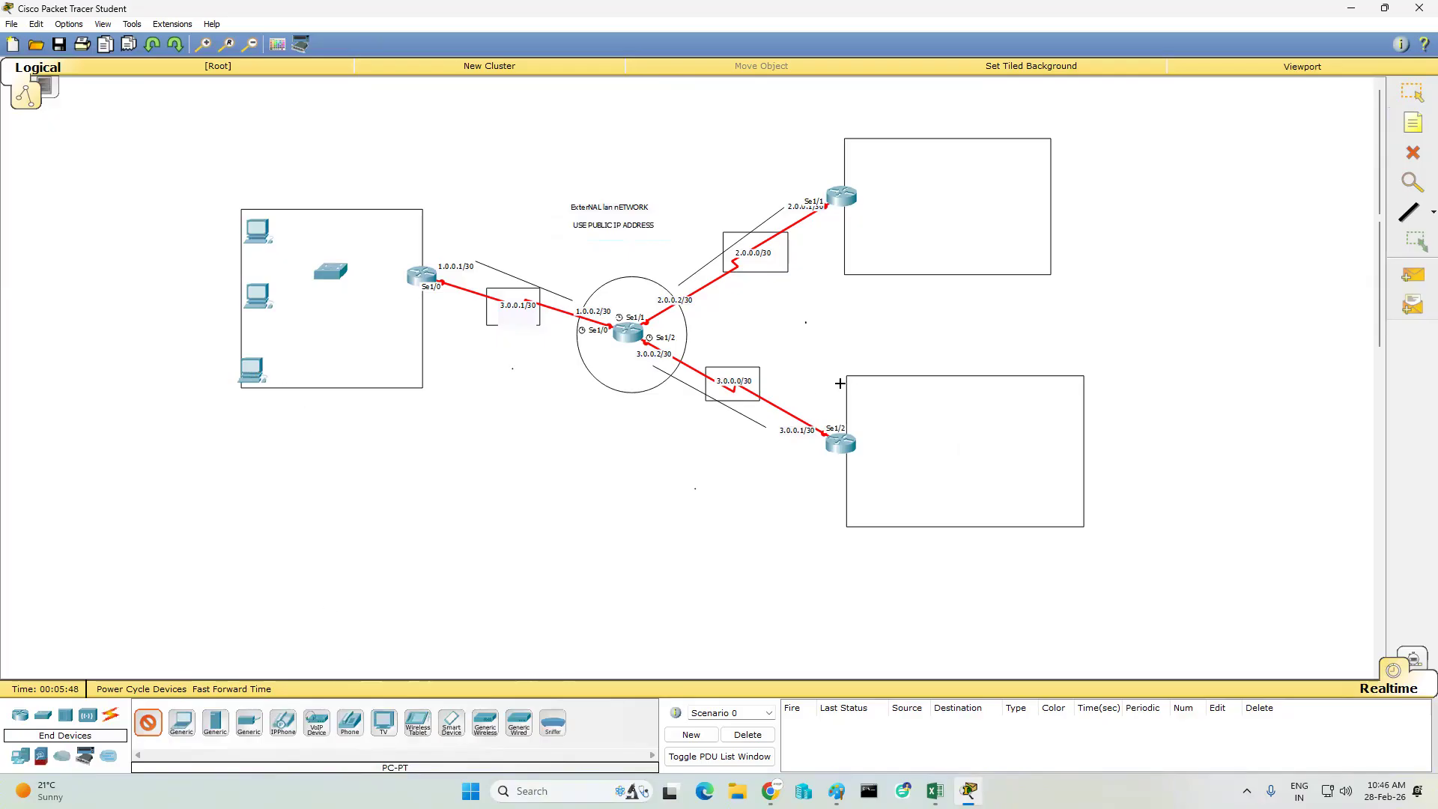
- Place two PC-PT computers in the upper-right rectangle and two in the lower-right rectangle
left_click(1013, 154)
left_click(1014, 230)
left_click(1048, 395)
left_click(1045, 478)
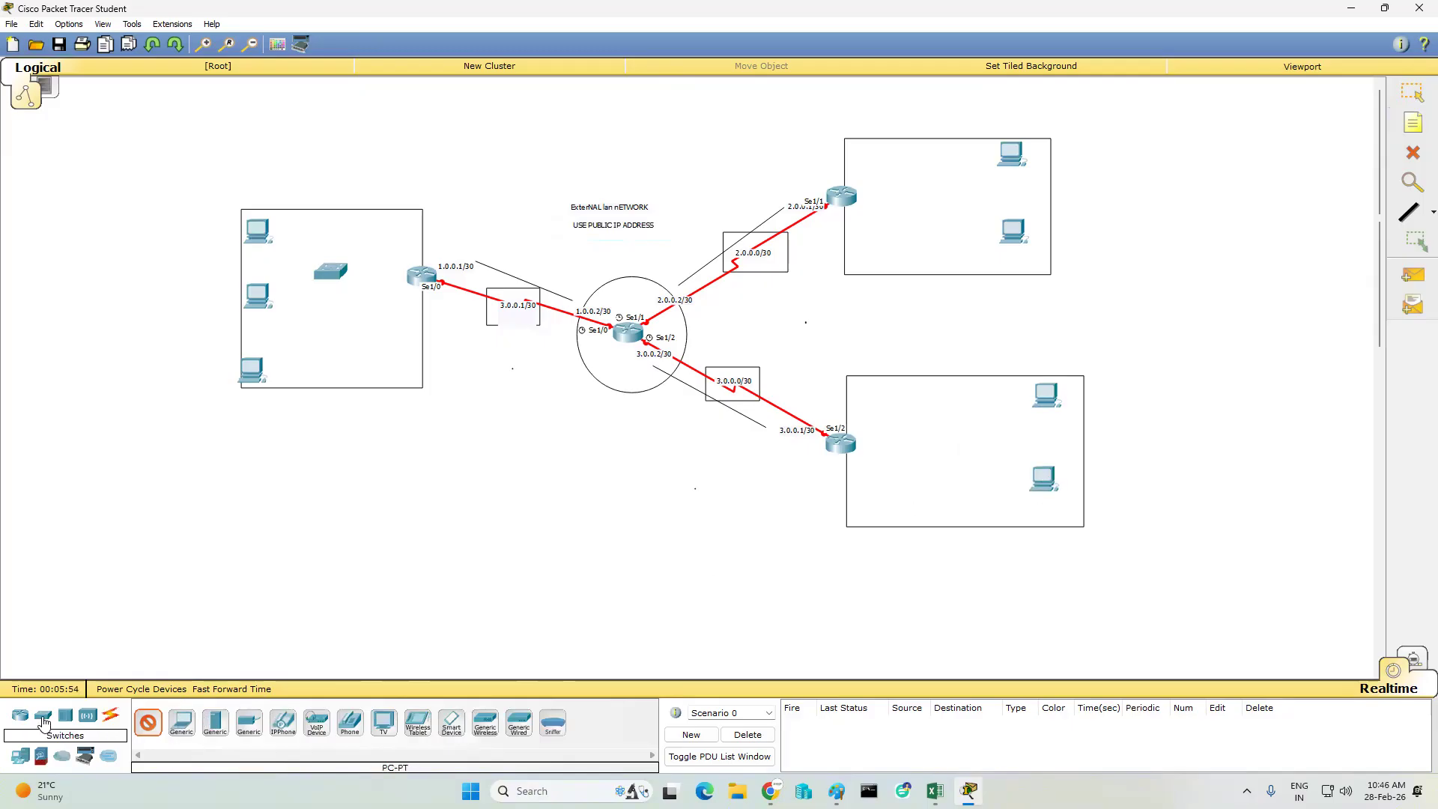
- Place a 2950T-24 switch beside the router in each of the upper-right and lower-right rectangles
left_click(43, 715)
left_click(180, 723)
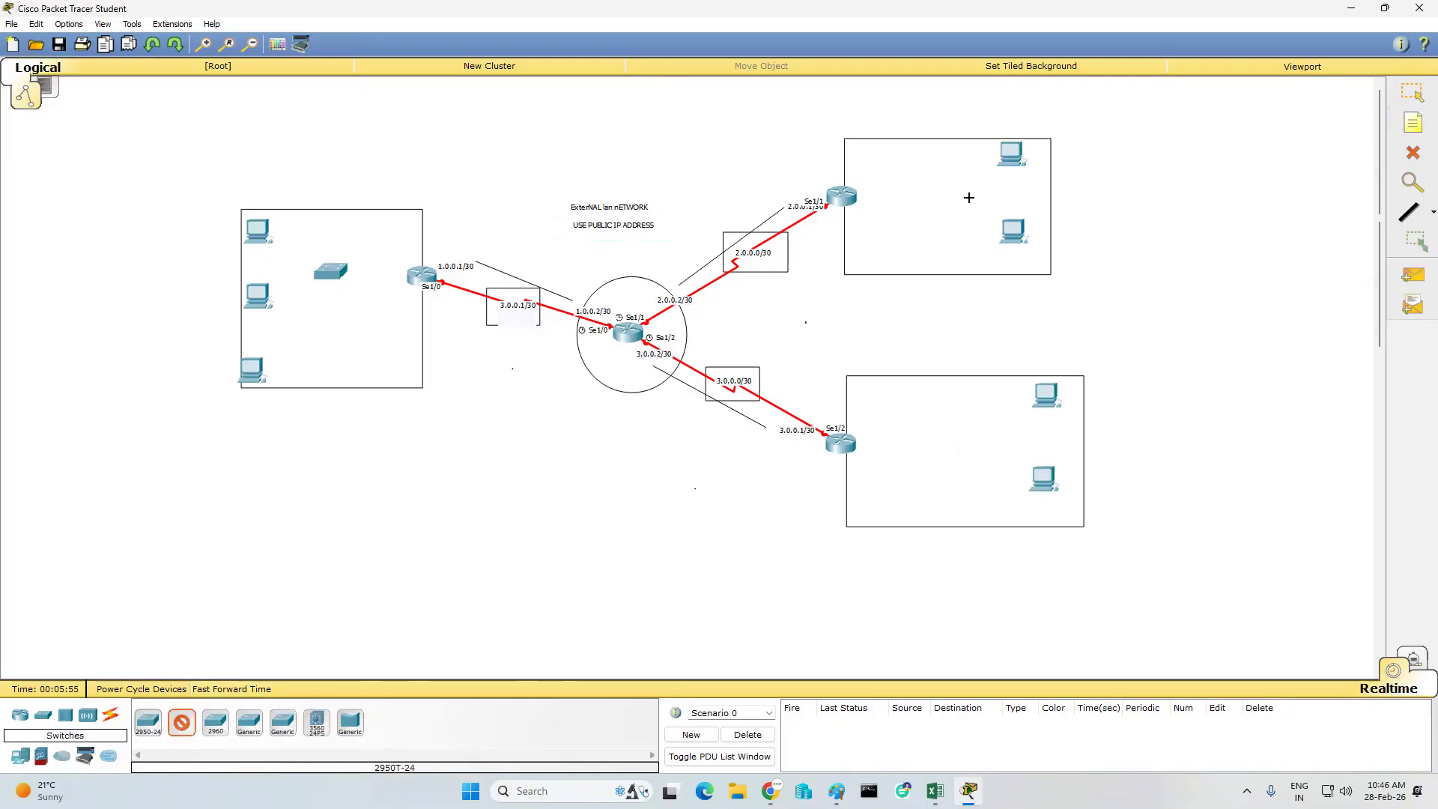
left_click(906, 192)
left_click(906, 440)
- Add a short text note reading "dt" at the left rectangle's router
left_click(1396, 132)
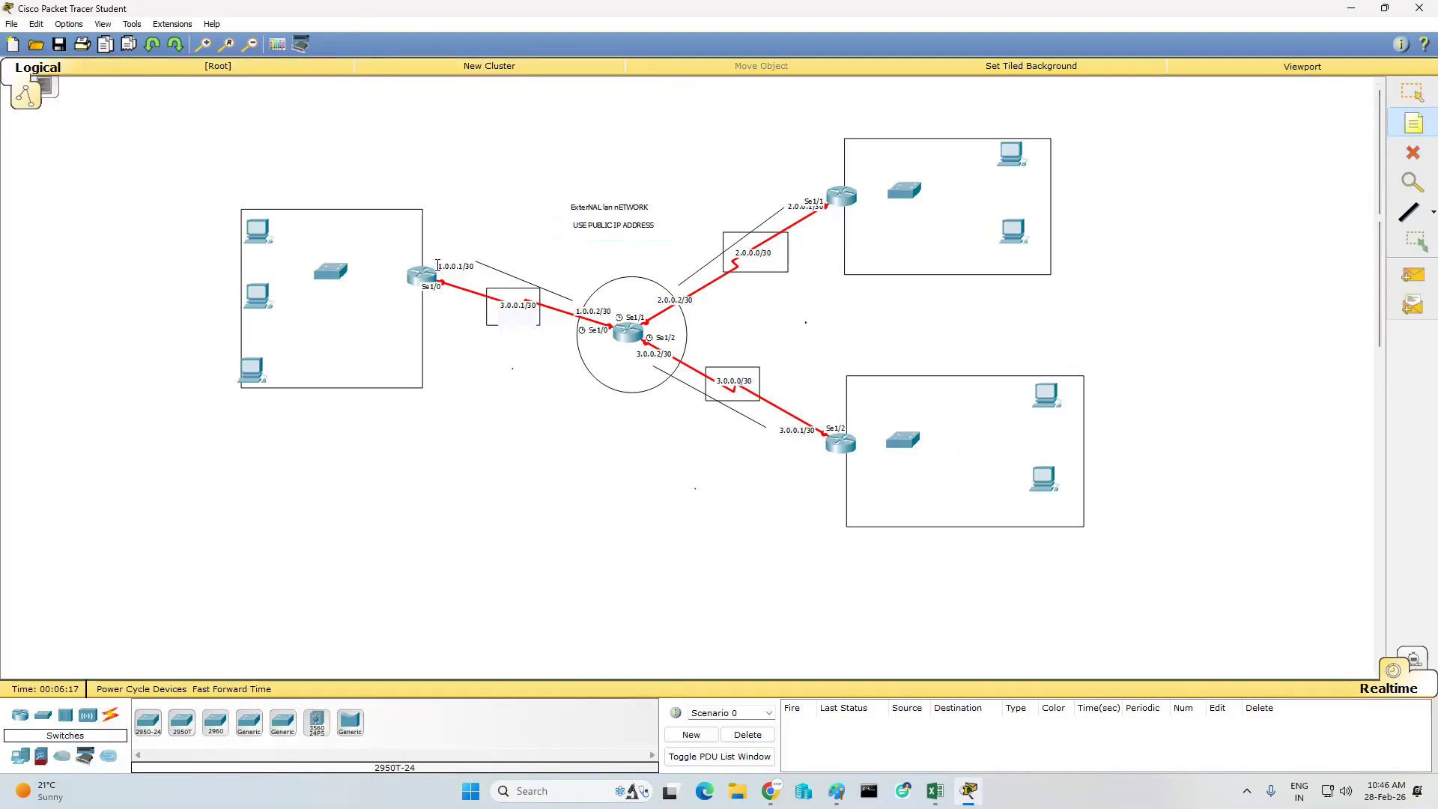
left_click(412, 260)
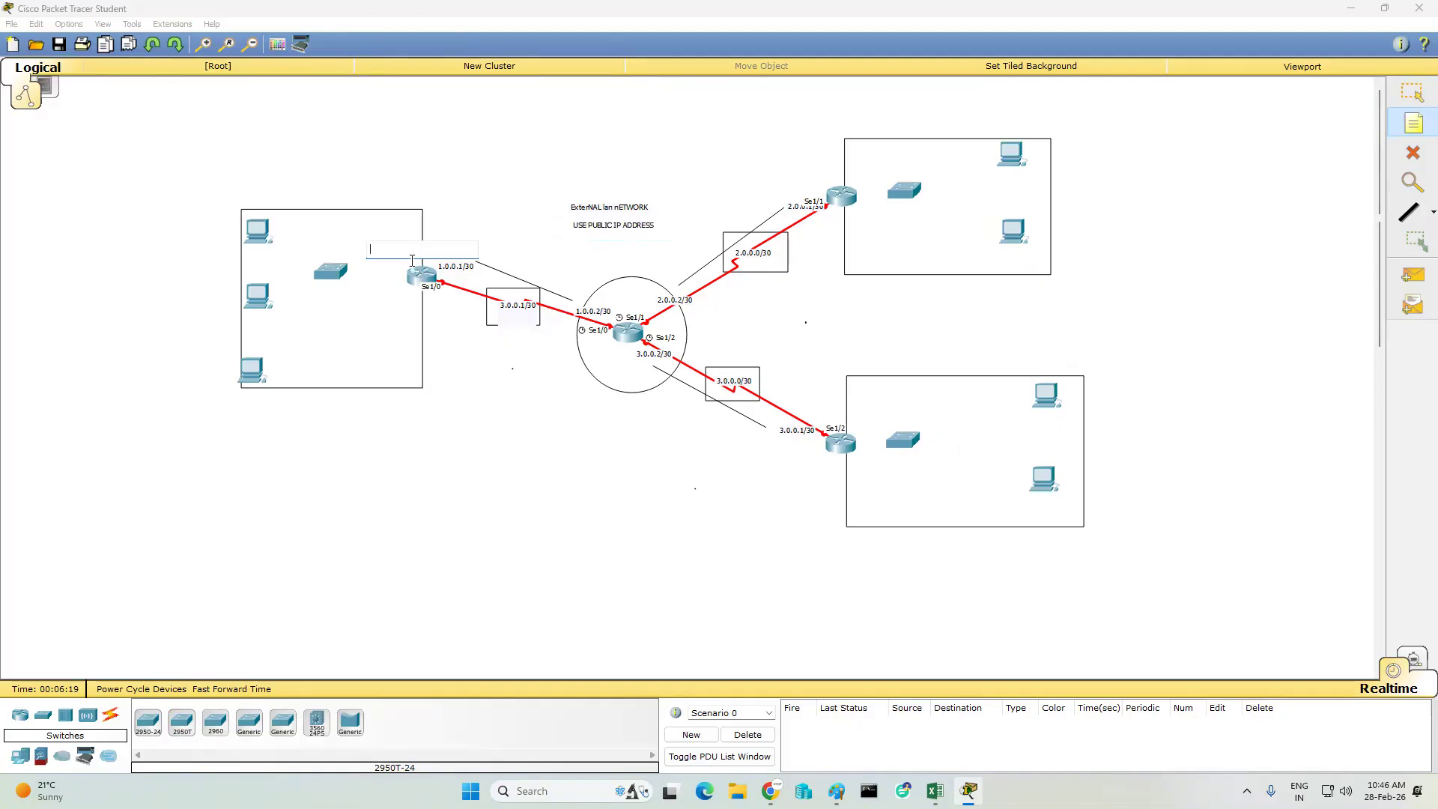
type("dte")
left_click(456, 178)
left_click(1413, 93)
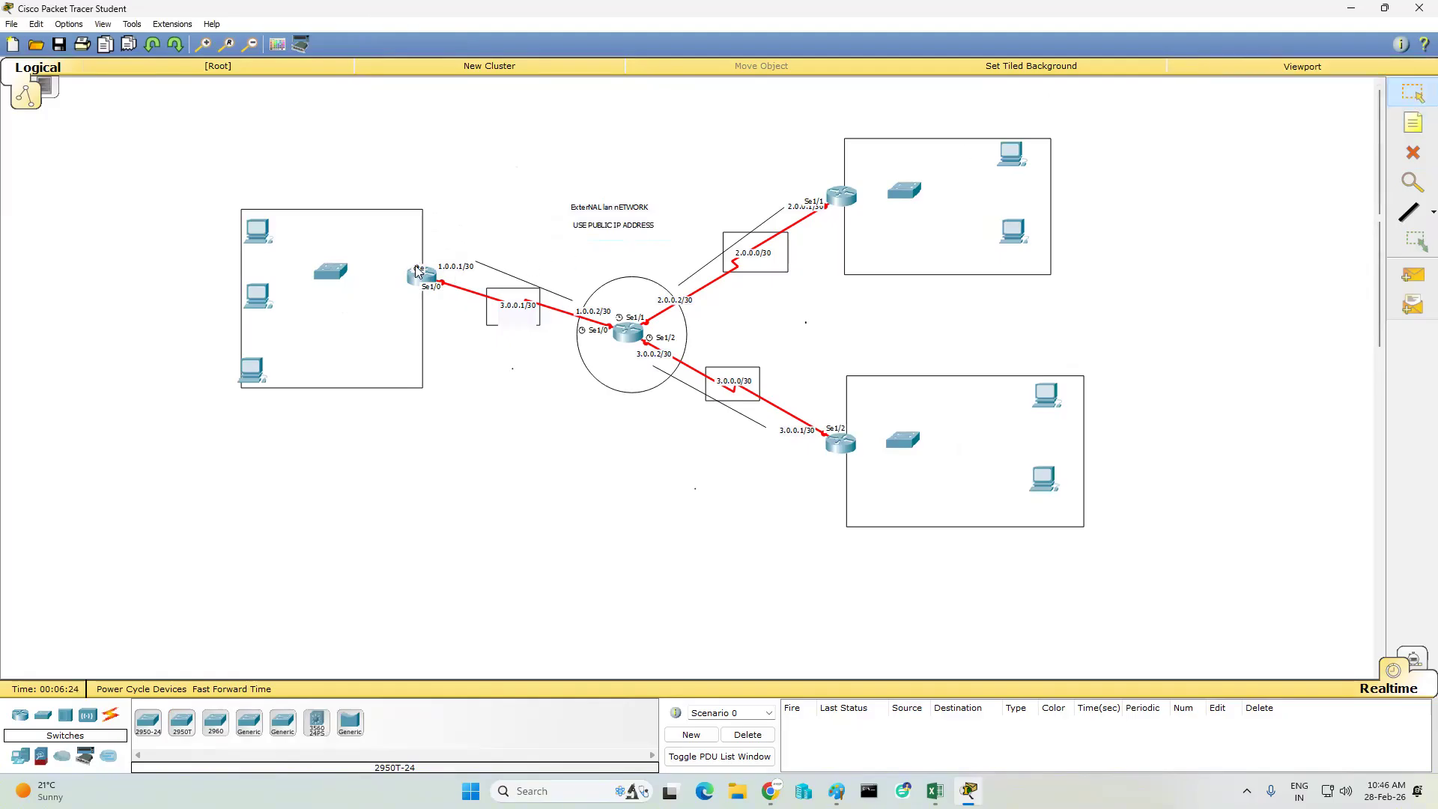
- Move the "dte" note from the left router onto its switch, and add a "dce" note on the router
left_click_drag(418, 271, 327, 280)
left_click(347, 332)
left_click(1416, 121)
left_click(1416, 121)
left_click(374, 249)
type("dc")
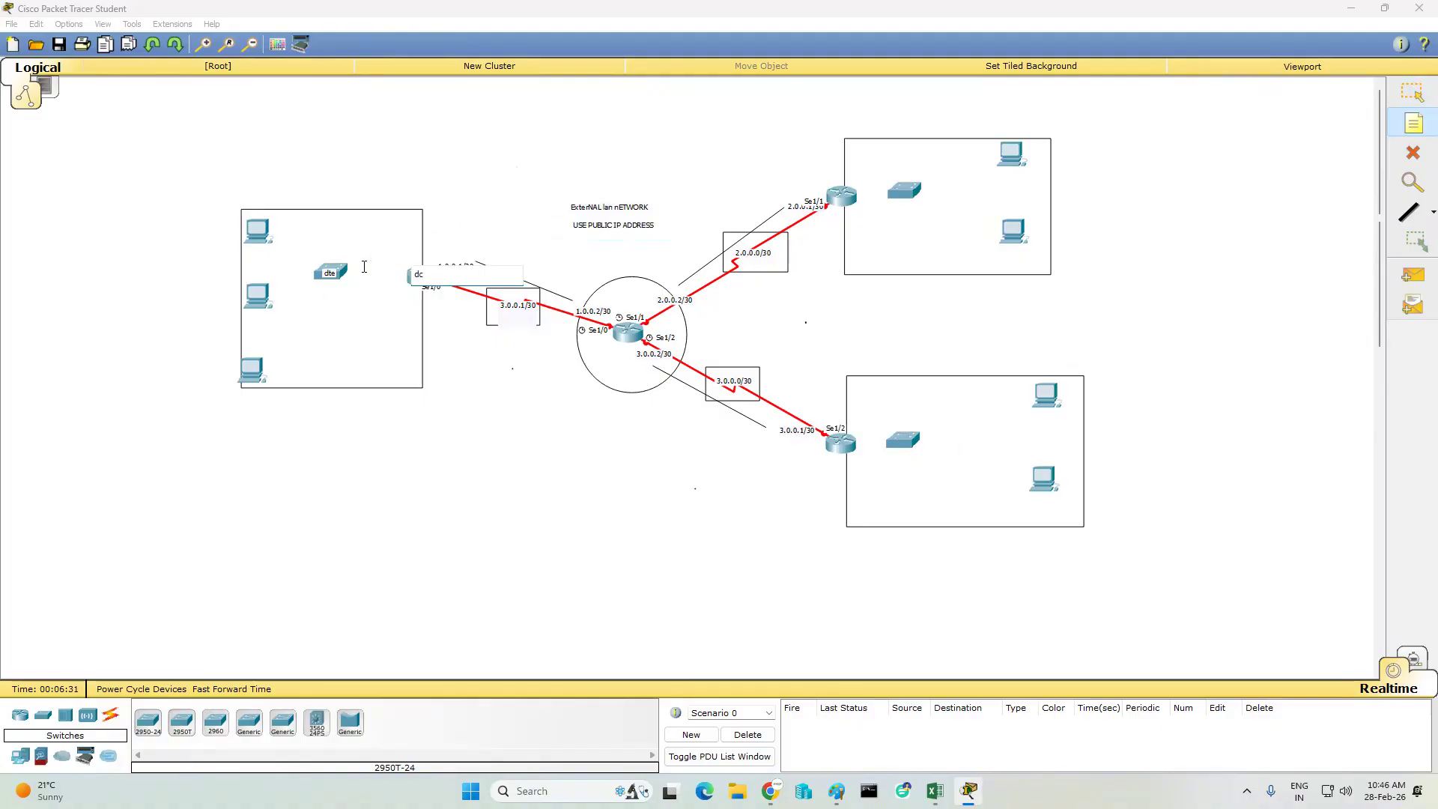
type("e")
left_click(282, 359)
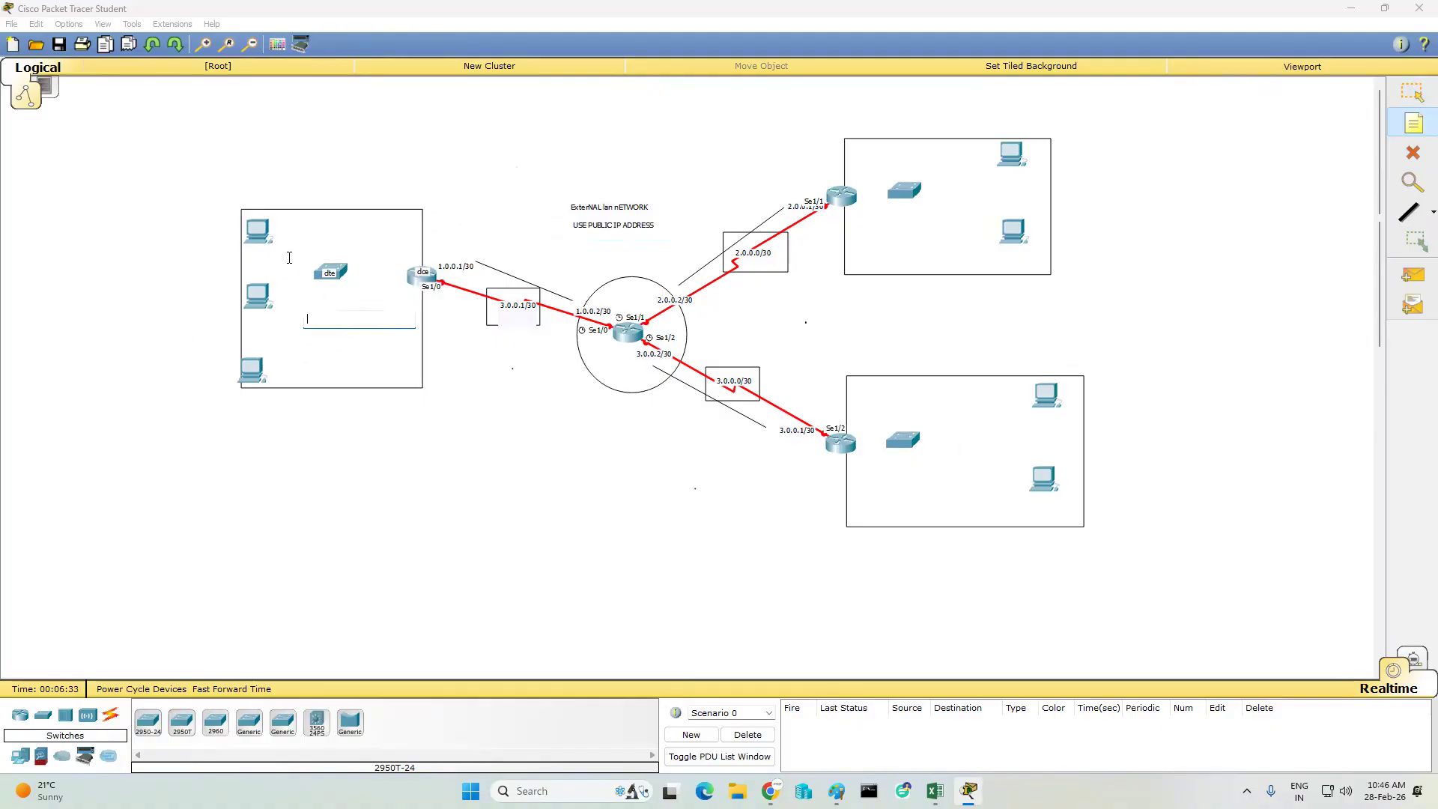
- Add a "dce" text note on the uppermost PC in the left rectangle
left_click(250, 222)
type("dce")
left_click(350, 311)
- Connect the left router's FastEthernet0/0 to its switch's FastEthernet0/1 with a copper straight-through cable
left_click(105, 719)
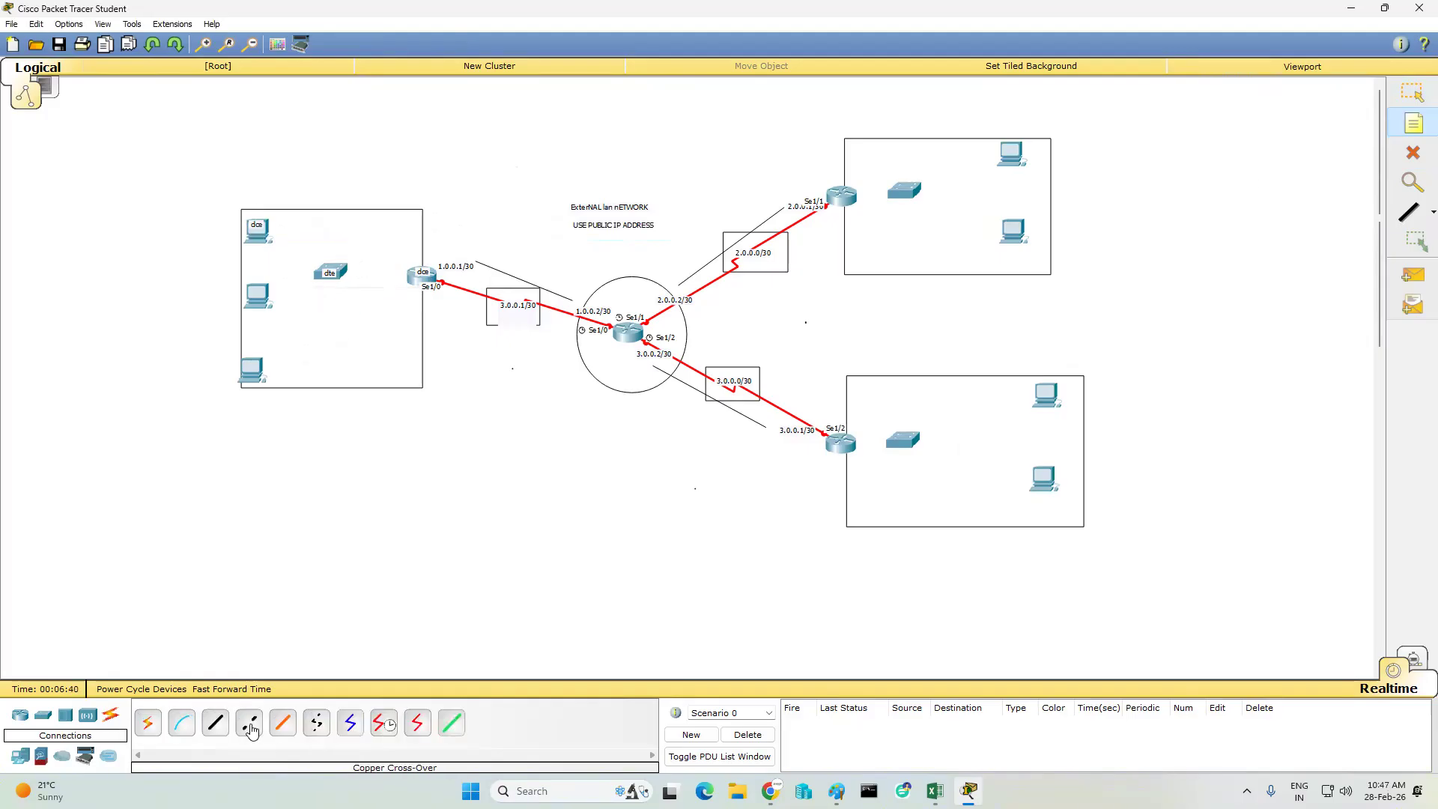
left_click(215, 724)
left_click(415, 285)
left_click(427, 326)
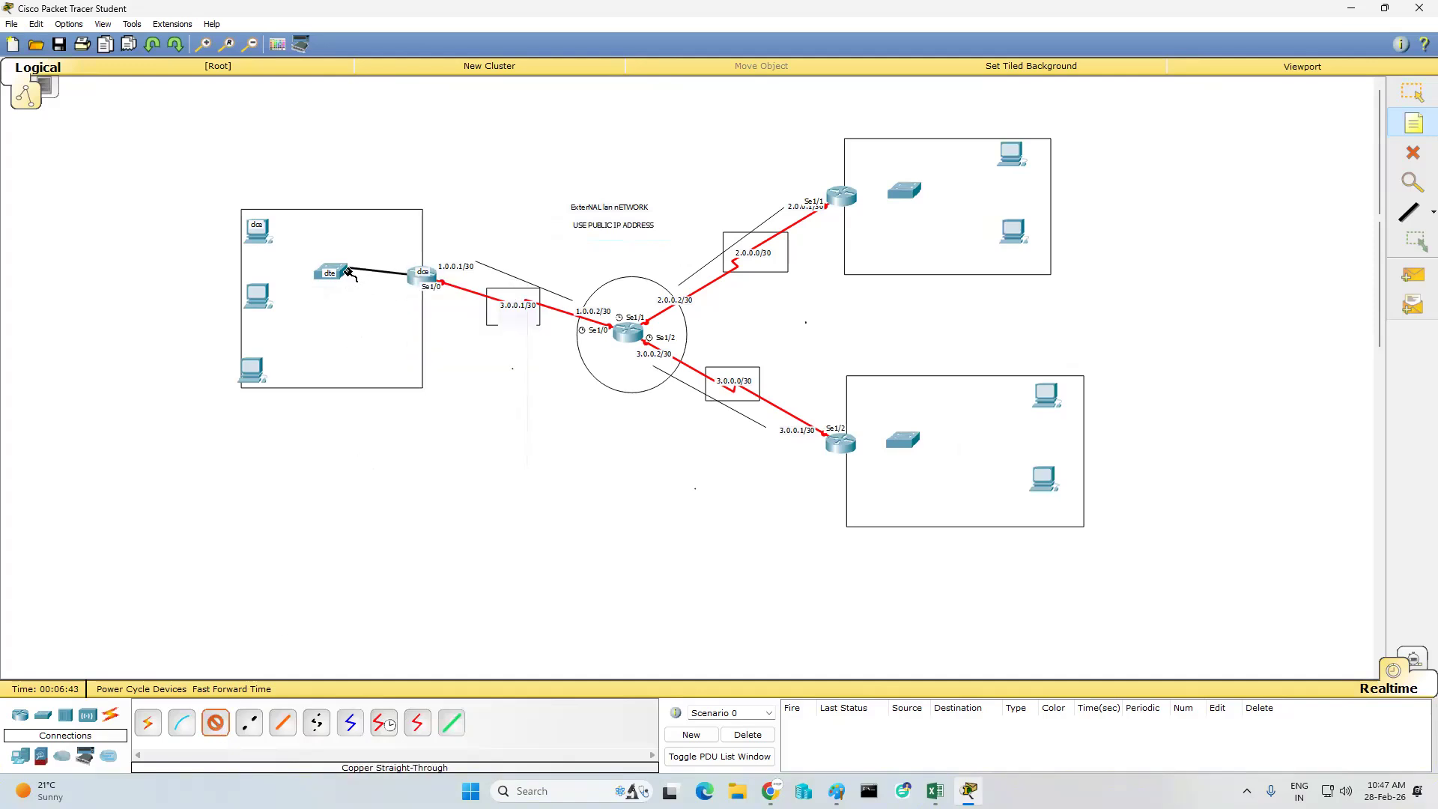
left_click(338, 271)
left_click(363, 291)
- Cable the left switch's FastEthernet0/2, 0/3 and 0/4 to the FastEthernet0 ports of the three PCs, going down the column
left_click(345, 274)
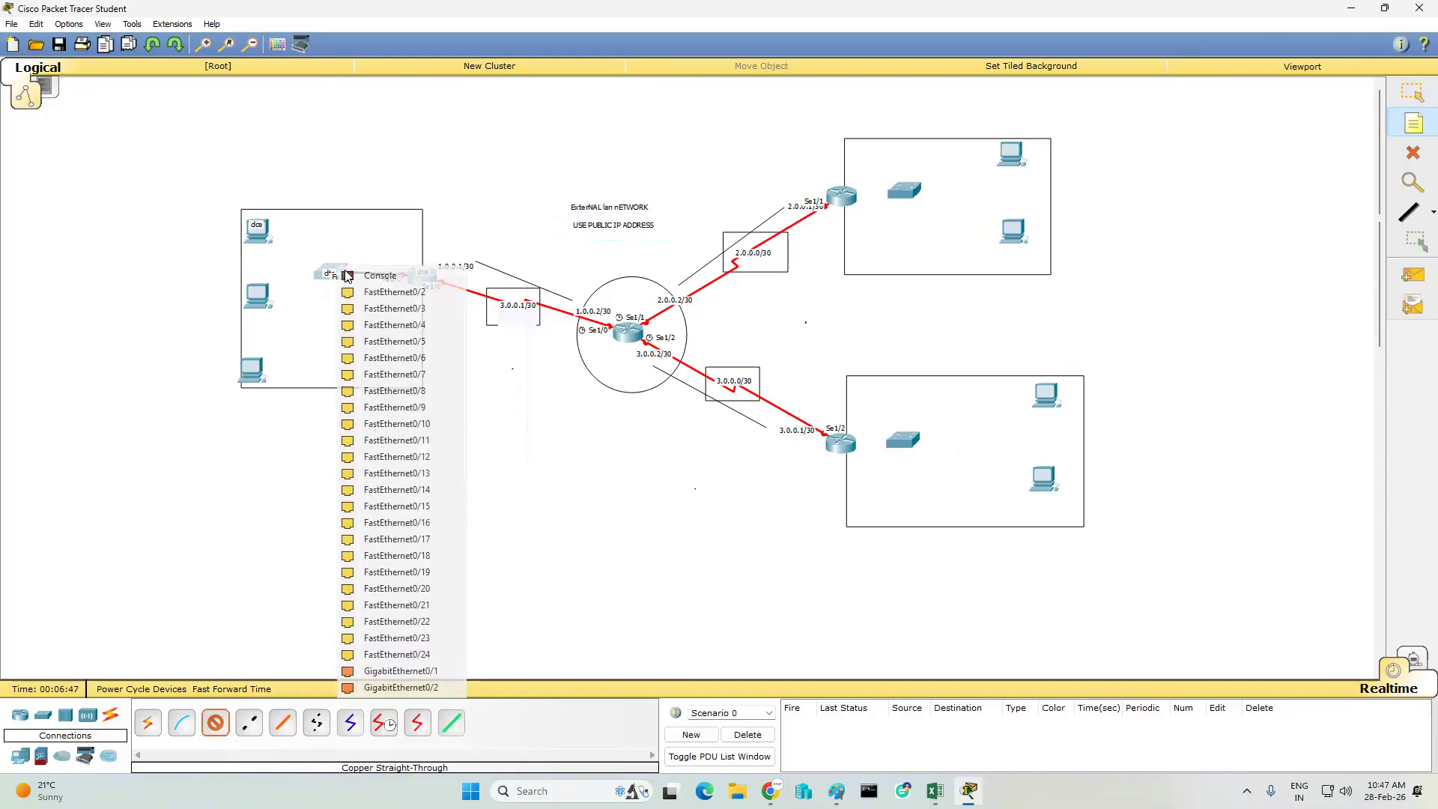
left_click(372, 292)
left_click(259, 234)
left_click(320, 263)
left_click(332, 271)
left_click(370, 292)
left_click(263, 300)
left_click(307, 321)
left_click(346, 274)
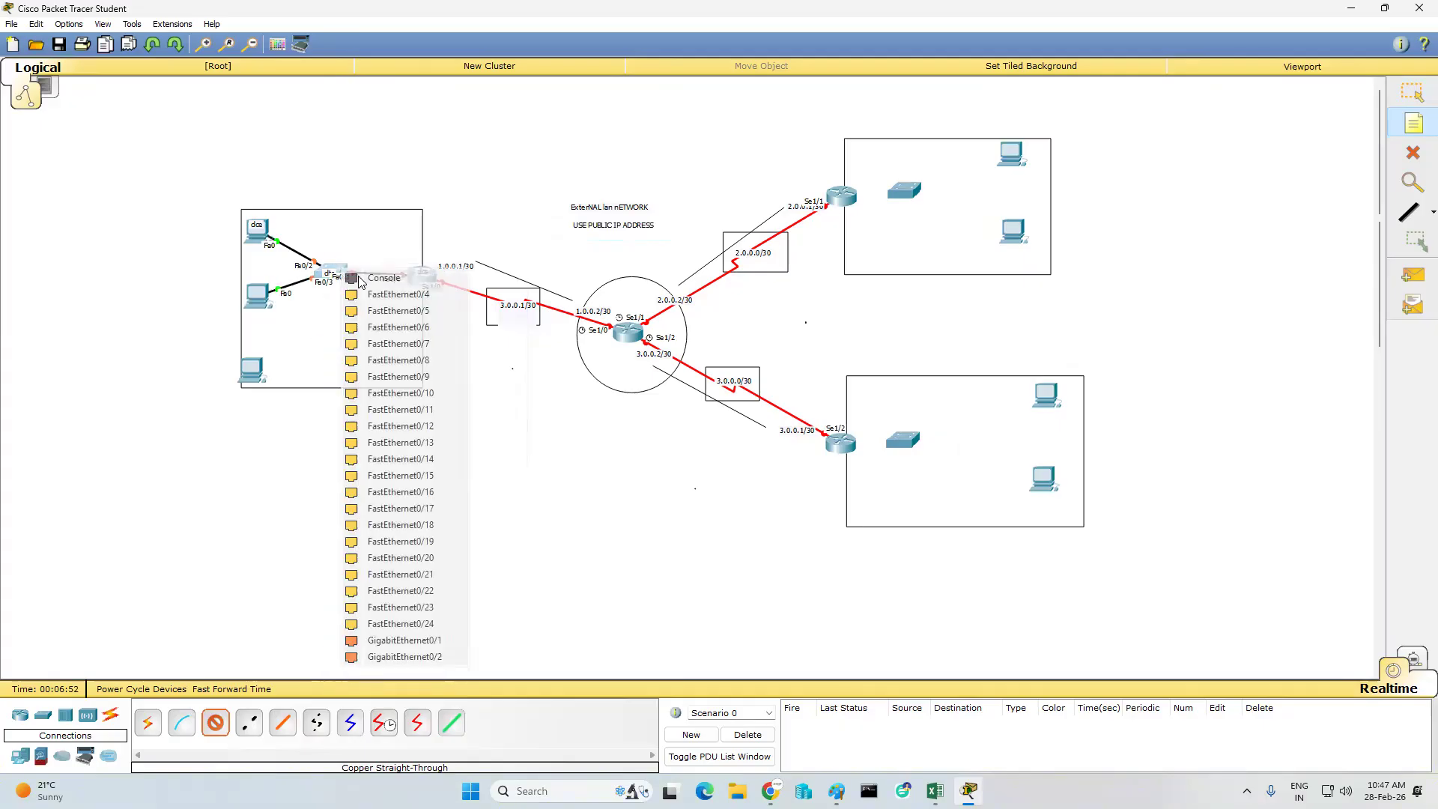
left_click(372, 293)
left_click(255, 369)
left_click(291, 395)
- Connect the upper-right router's FastEthernet0/0 to its switch's FastEthernet0/1 with a copper straight-through cable
left_click(843, 200)
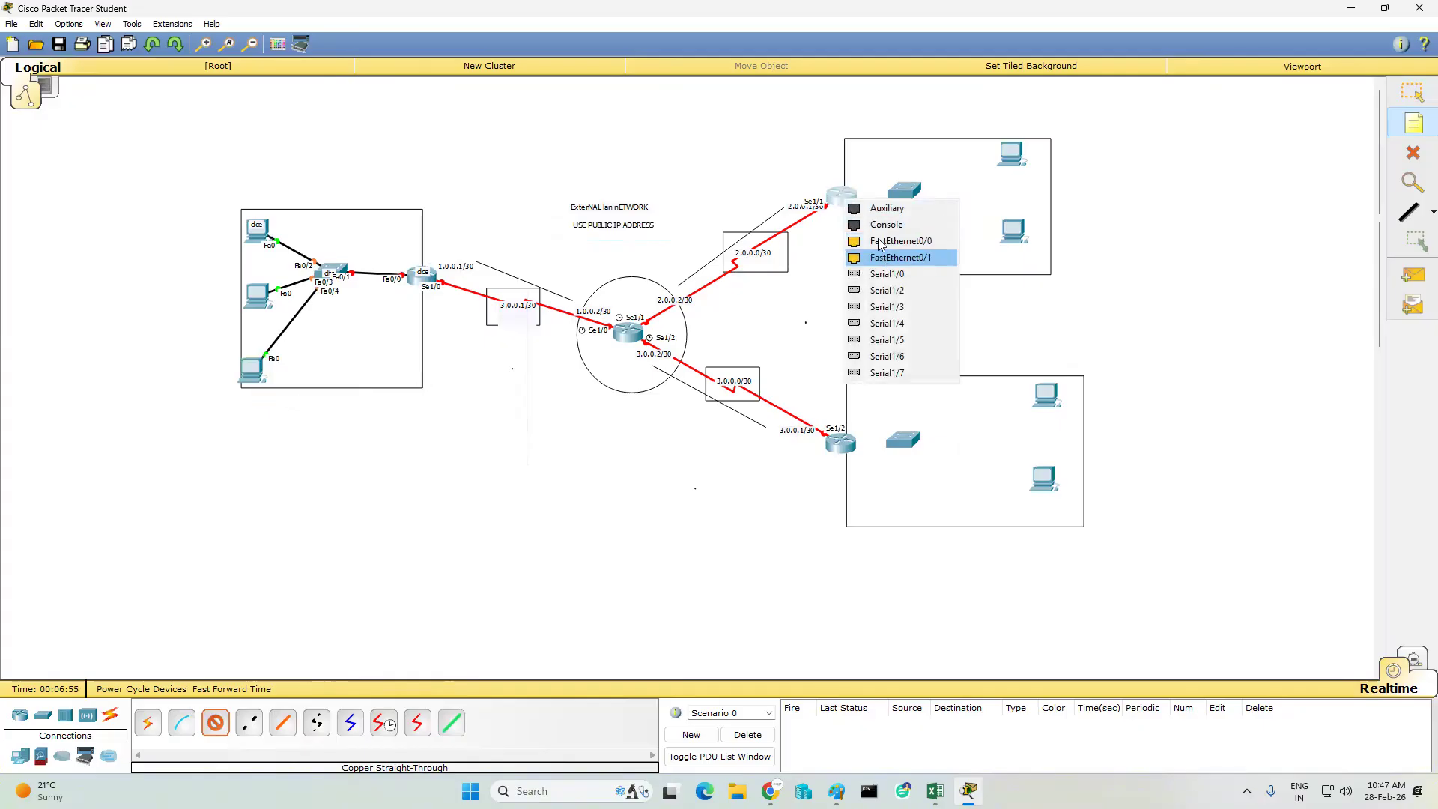
left_click(884, 242)
left_click(916, 192)
left_click(925, 212)
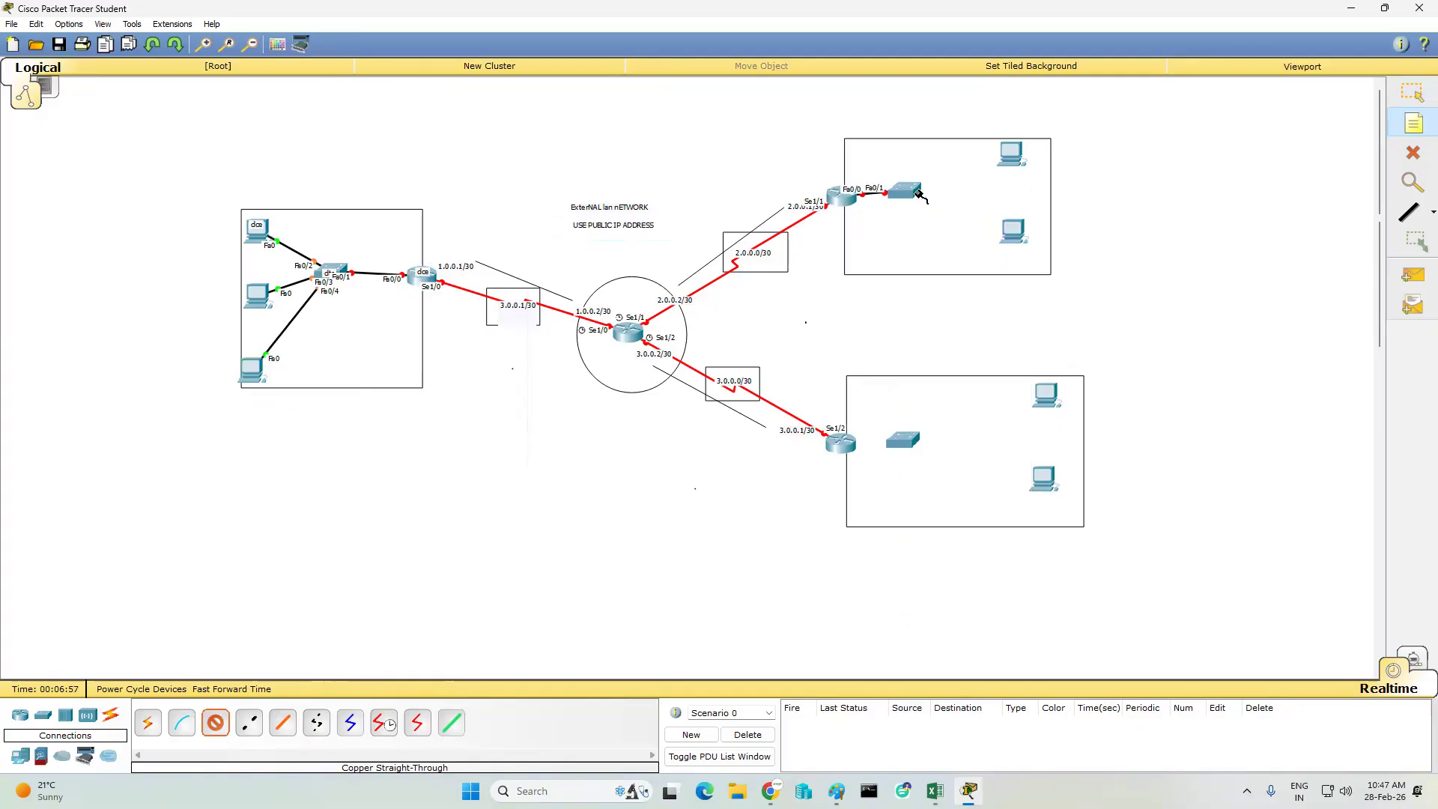
- Cable the upper-right switch's FastEthernet0/2 to the upper PC and FastEthernet0/3 to the lower PC, using each PC's FastEthernet0
left_click(920, 195)
left_click(956, 224)
left_click(1013, 155)
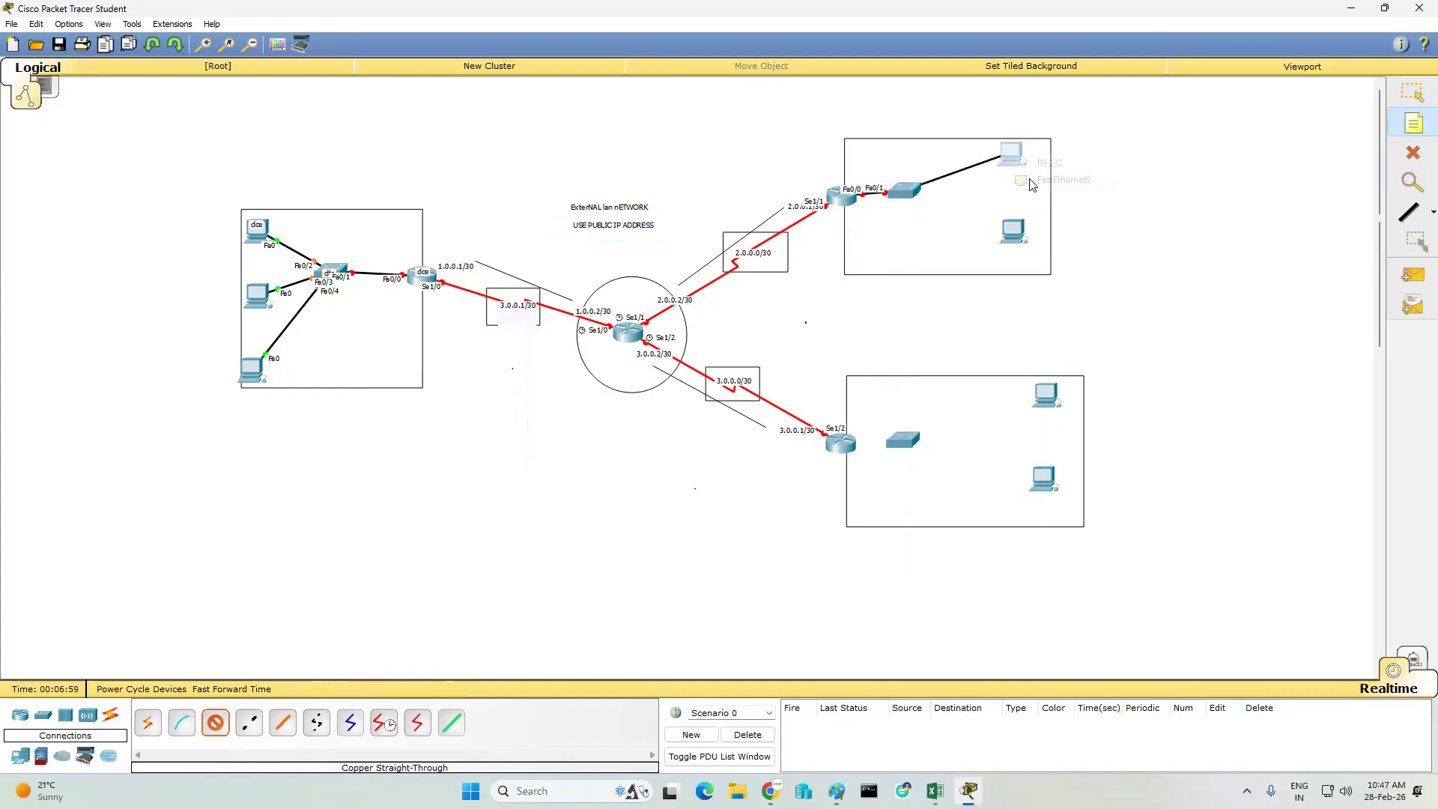
left_click(1034, 181)
left_click(904, 191)
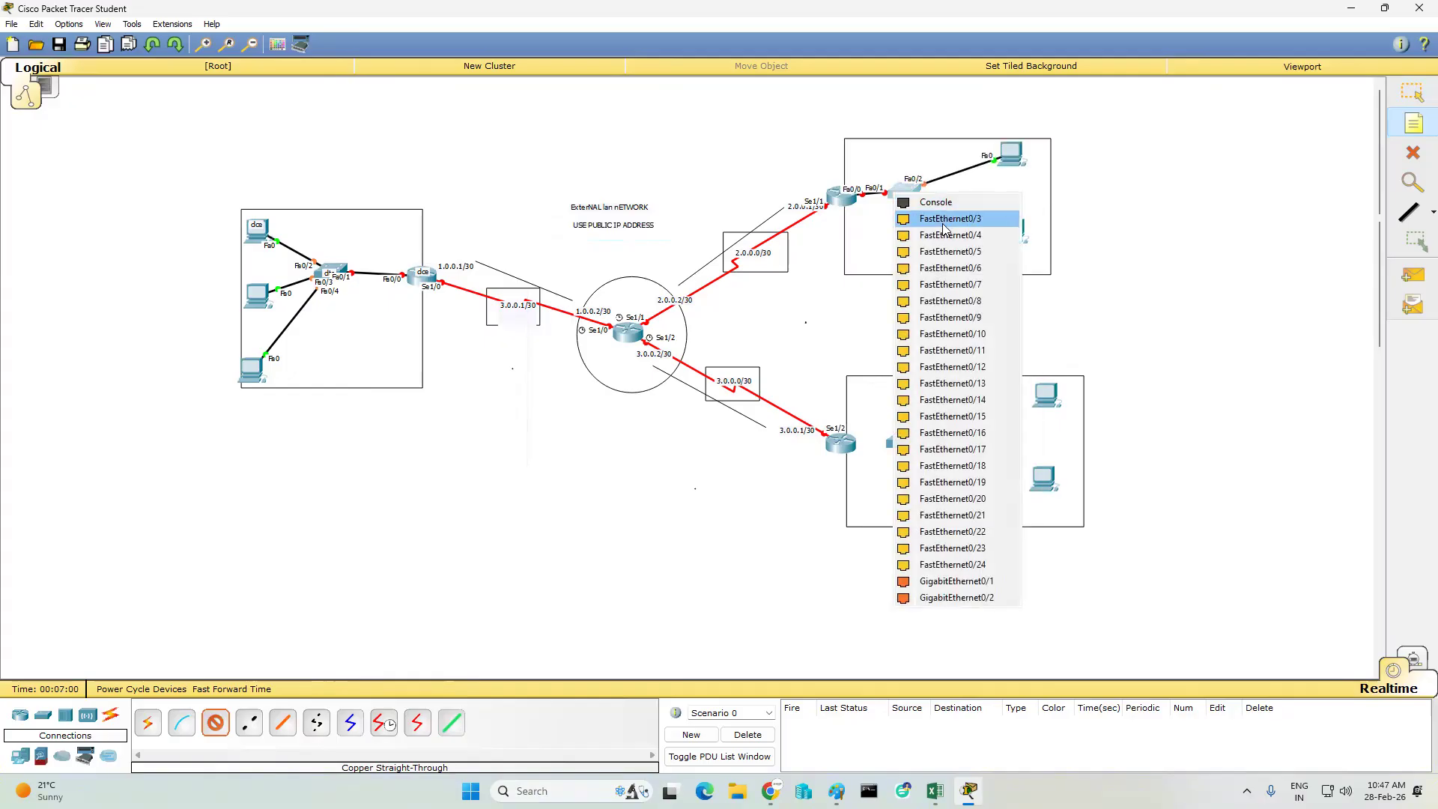
left_click(950, 218)
left_click(1013, 232)
left_click(1077, 258)
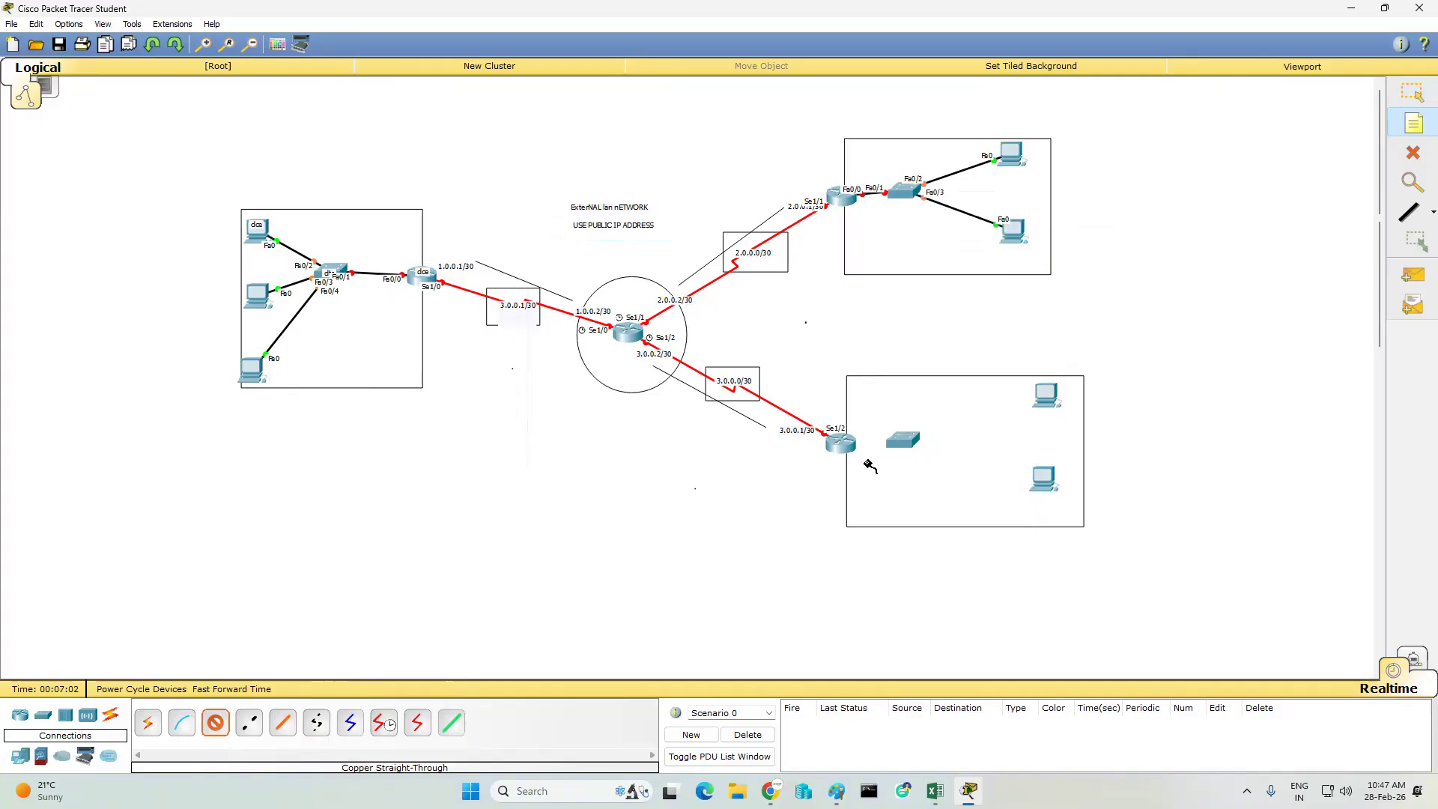
- Connect the lower-right router's FastEthernet0/0 to its switch's FastEthernet0/1 with a copper straight-through cable
left_click(843, 446)
left_click(892, 491)
left_click(907, 442)
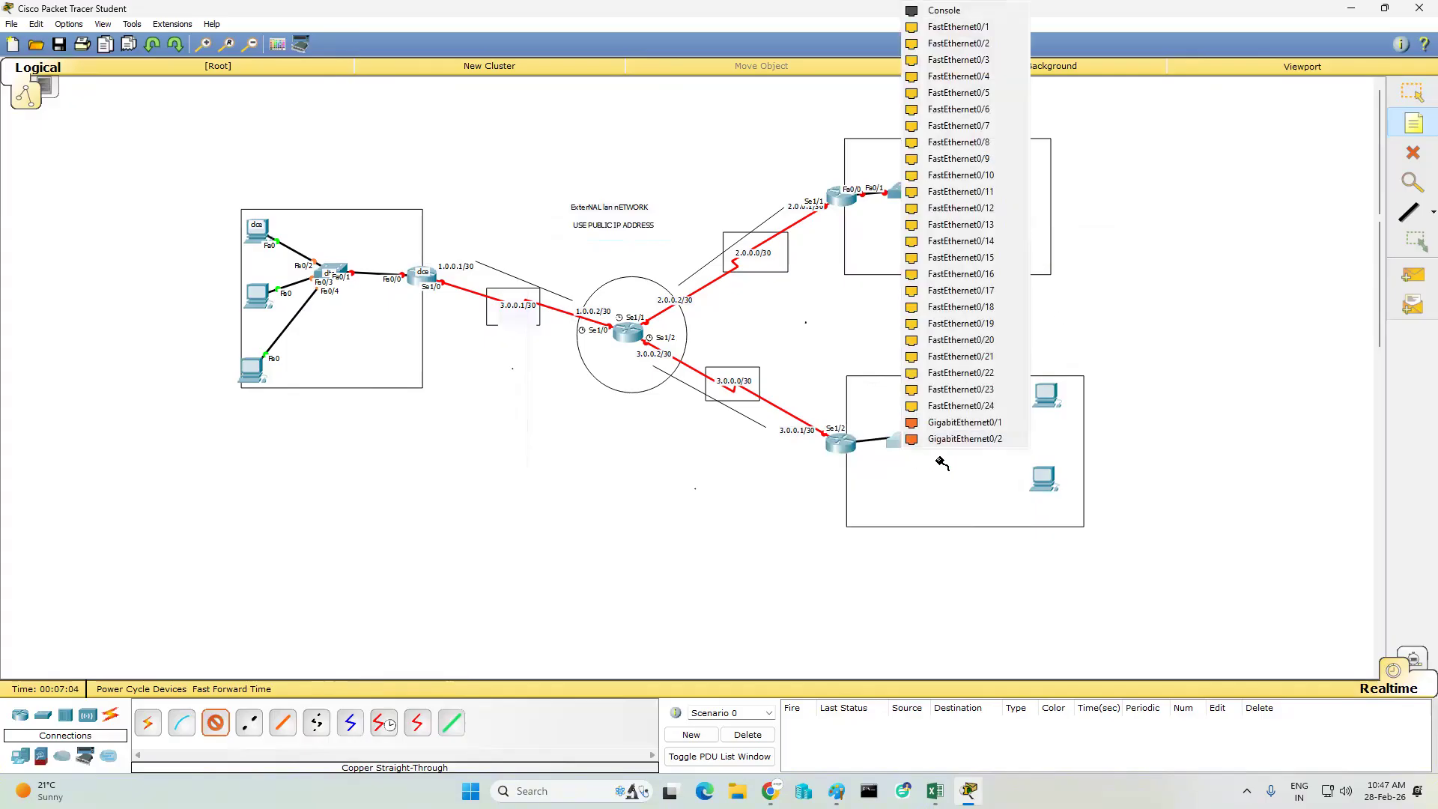
left_click(959, 27)
- Cable the lower-right switch's FastEthernet0/7 to the upper PC and FastEthernet0/13 to the lower PC, using each PC's FastEthernet0
left_click(906, 442)
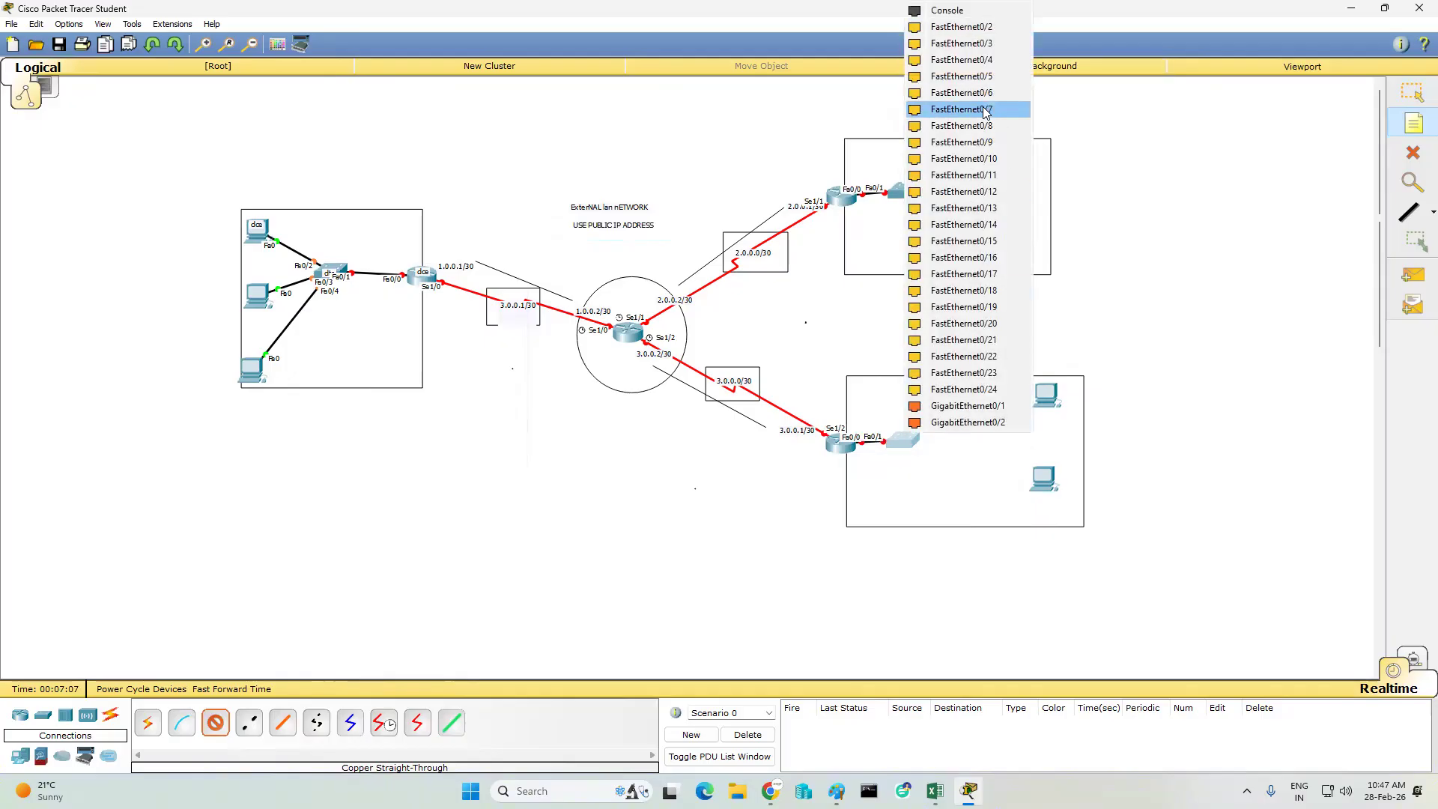
left_click(985, 110)
left_click(1050, 395)
left_click(1080, 419)
left_click(910, 440)
left_click(956, 213)
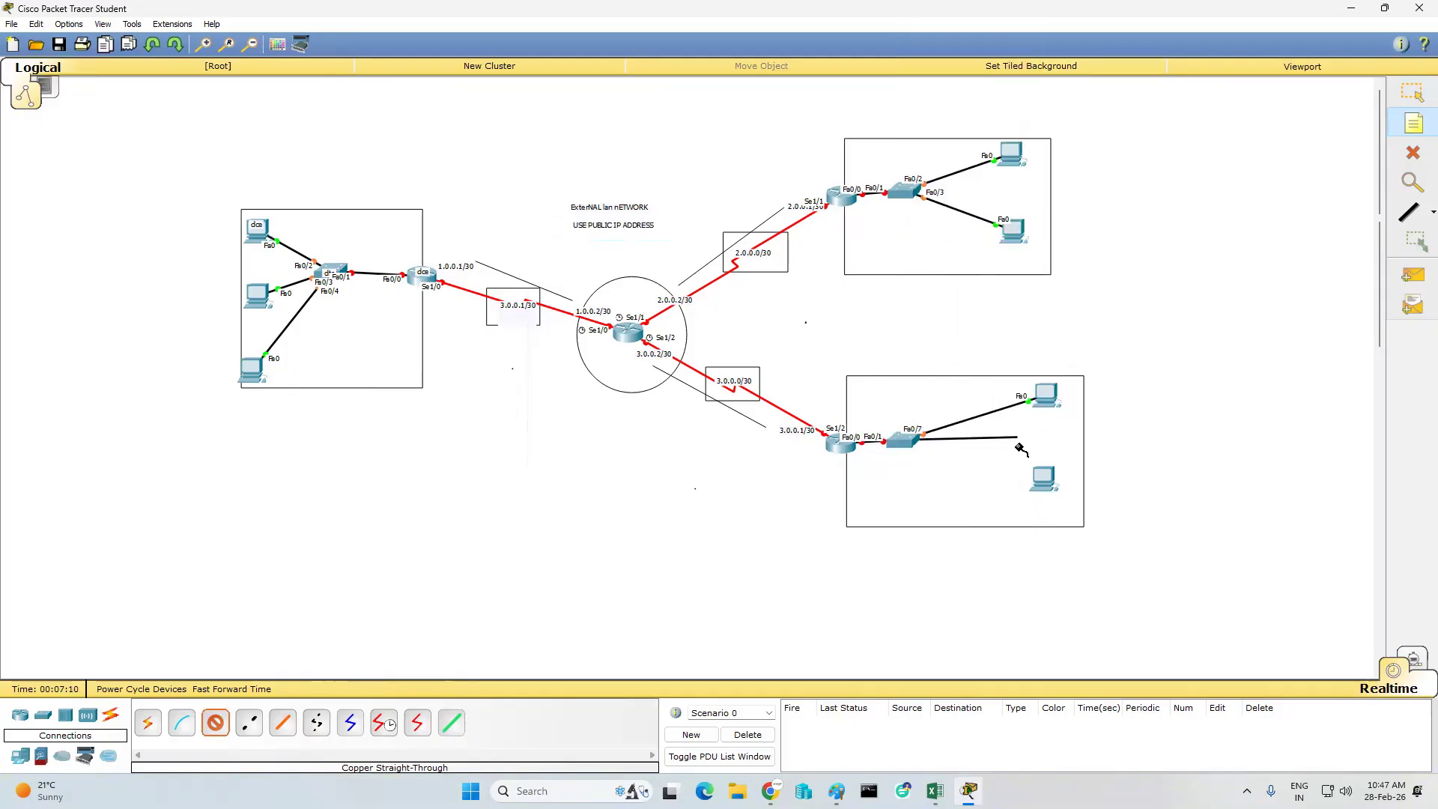
left_click(1045, 480)
left_click(1086, 507)
- Nudge the left rectangle's lowest PC slightly inward, and add the network note "h/O10.0.0.0/23" above the left switch
left_click(1415, 95)
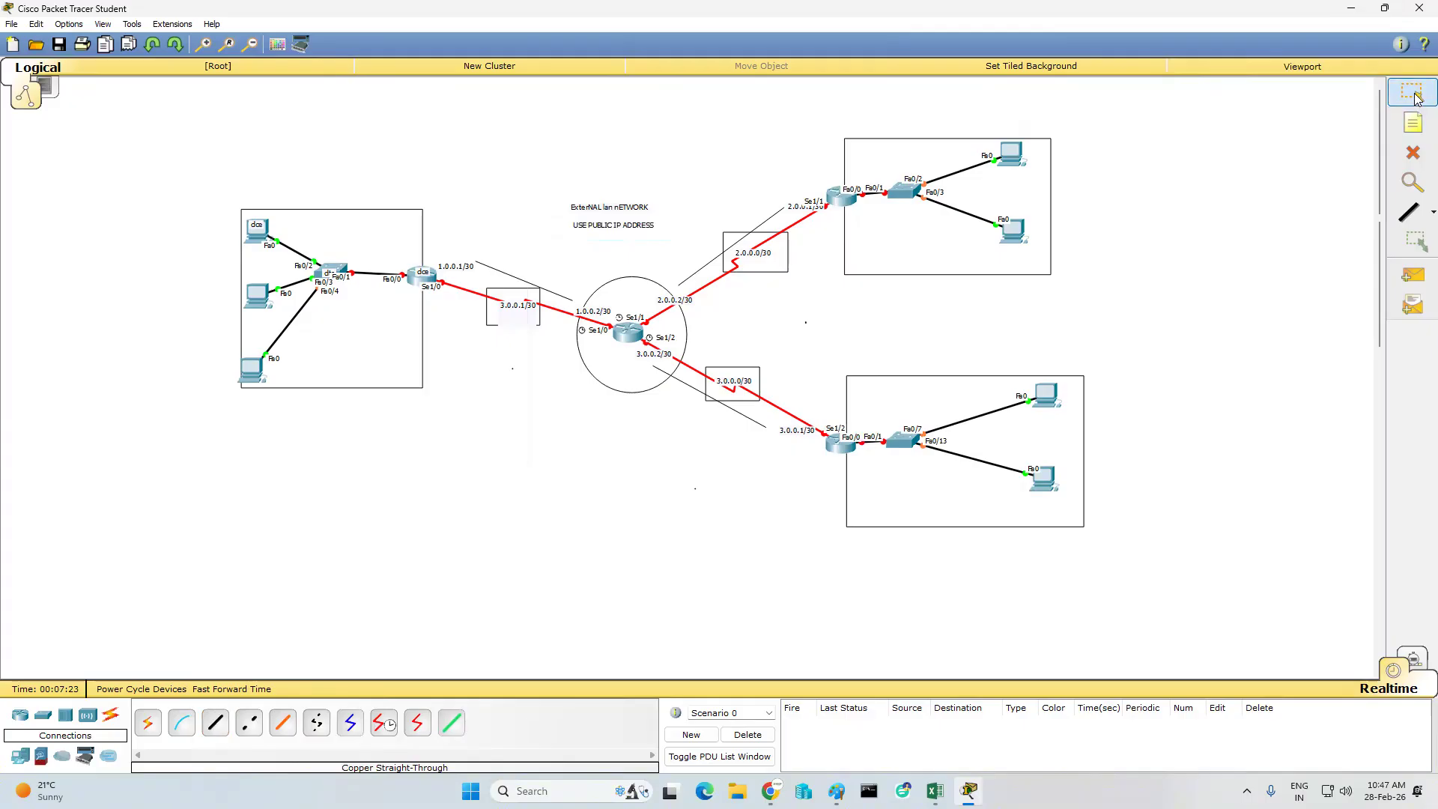
left_click_drag(255, 371, 266, 370)
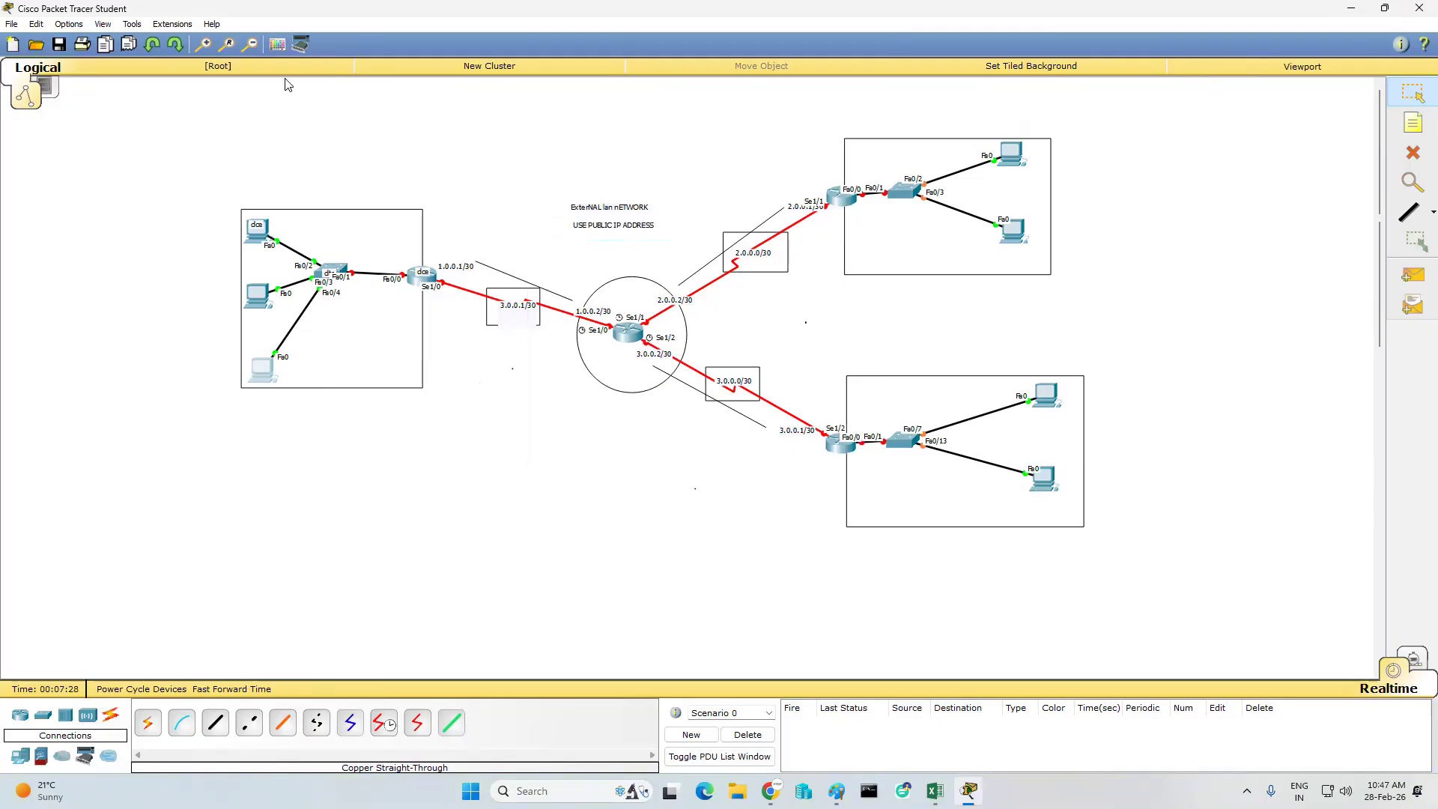
key("n")
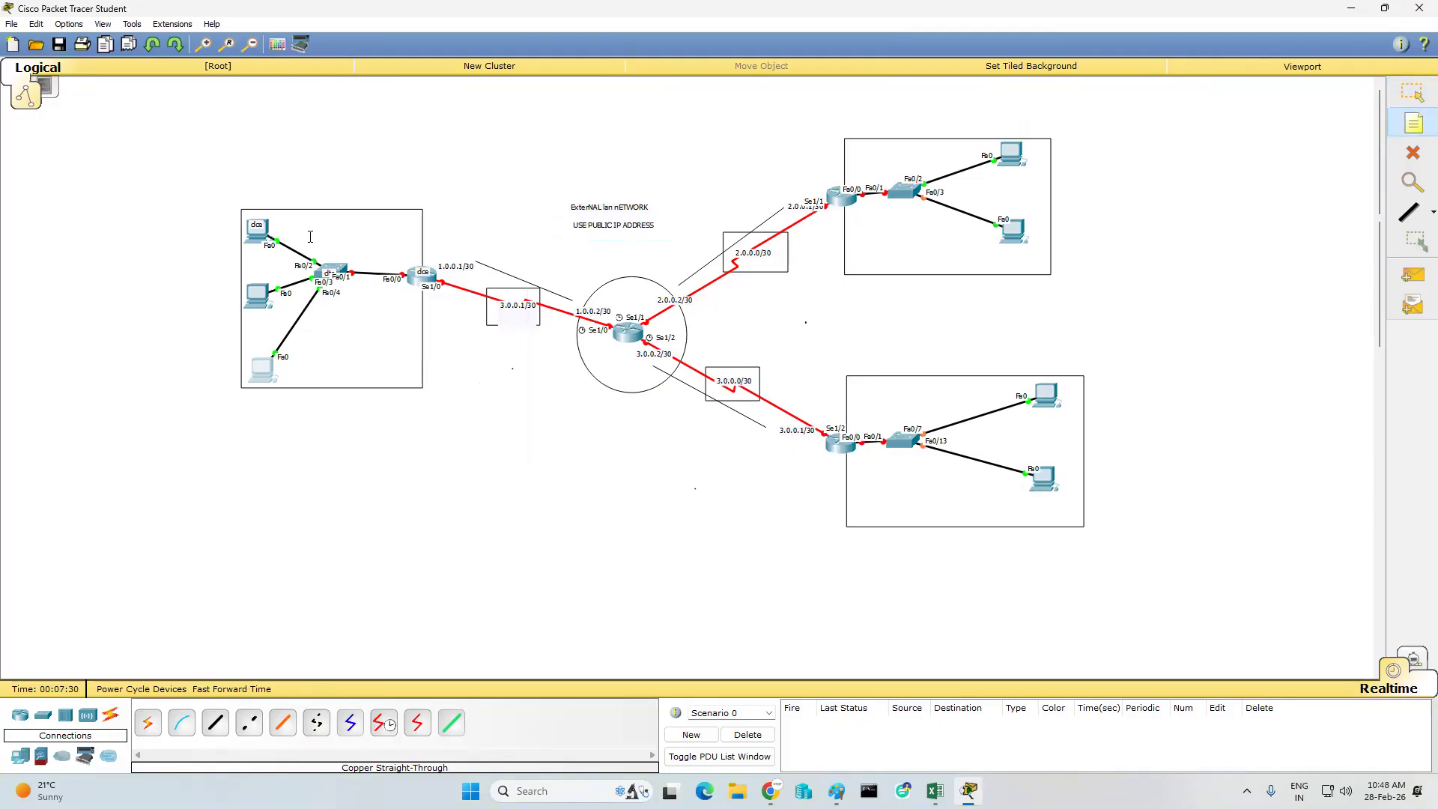
left_click(308, 212)
type("h")
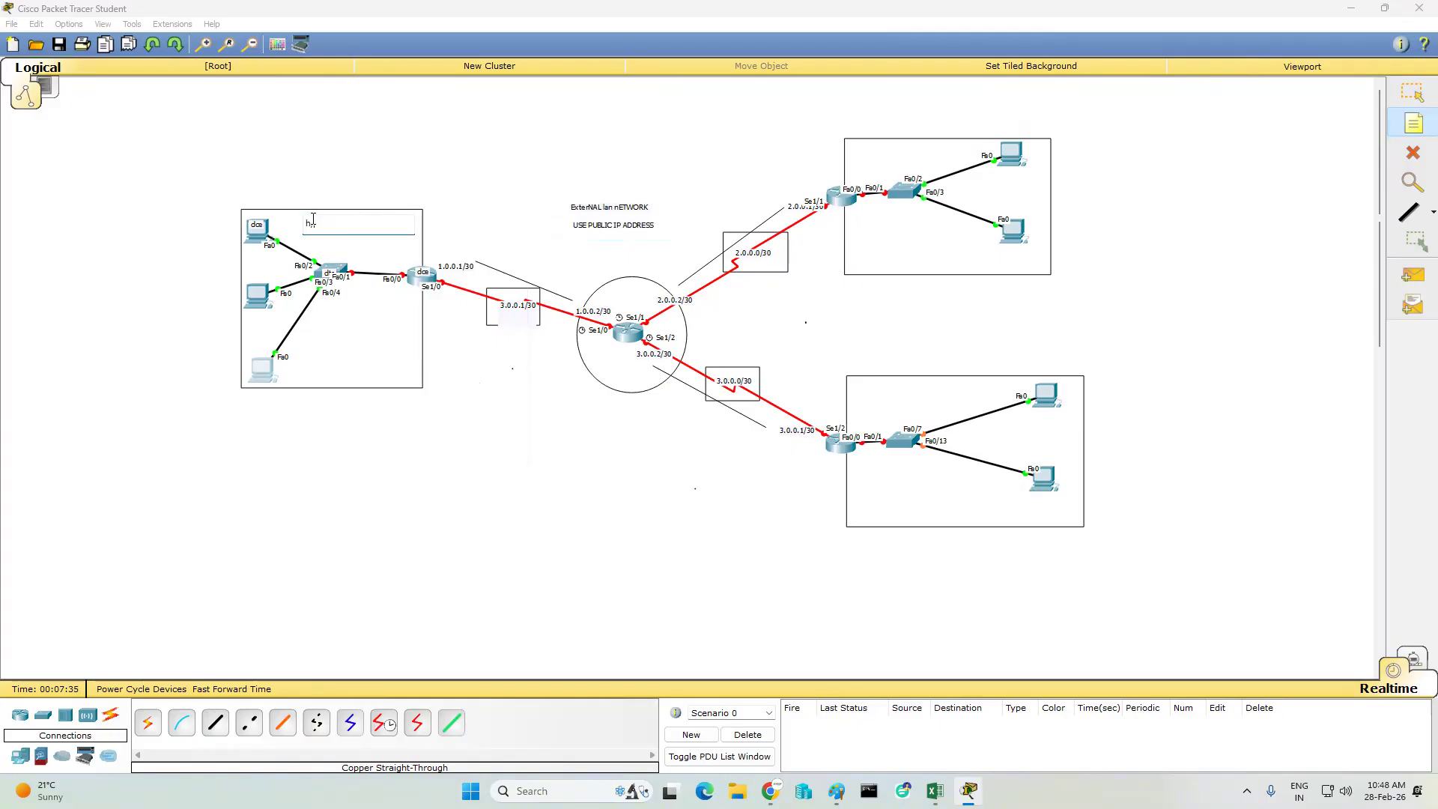
type("O 10.0.0.0/23")
left_click(362, 327)
- Add the address note "10.0.0.1/23" at the left router's Fa0/0 link
left_click(383, 241)
type("10.0")
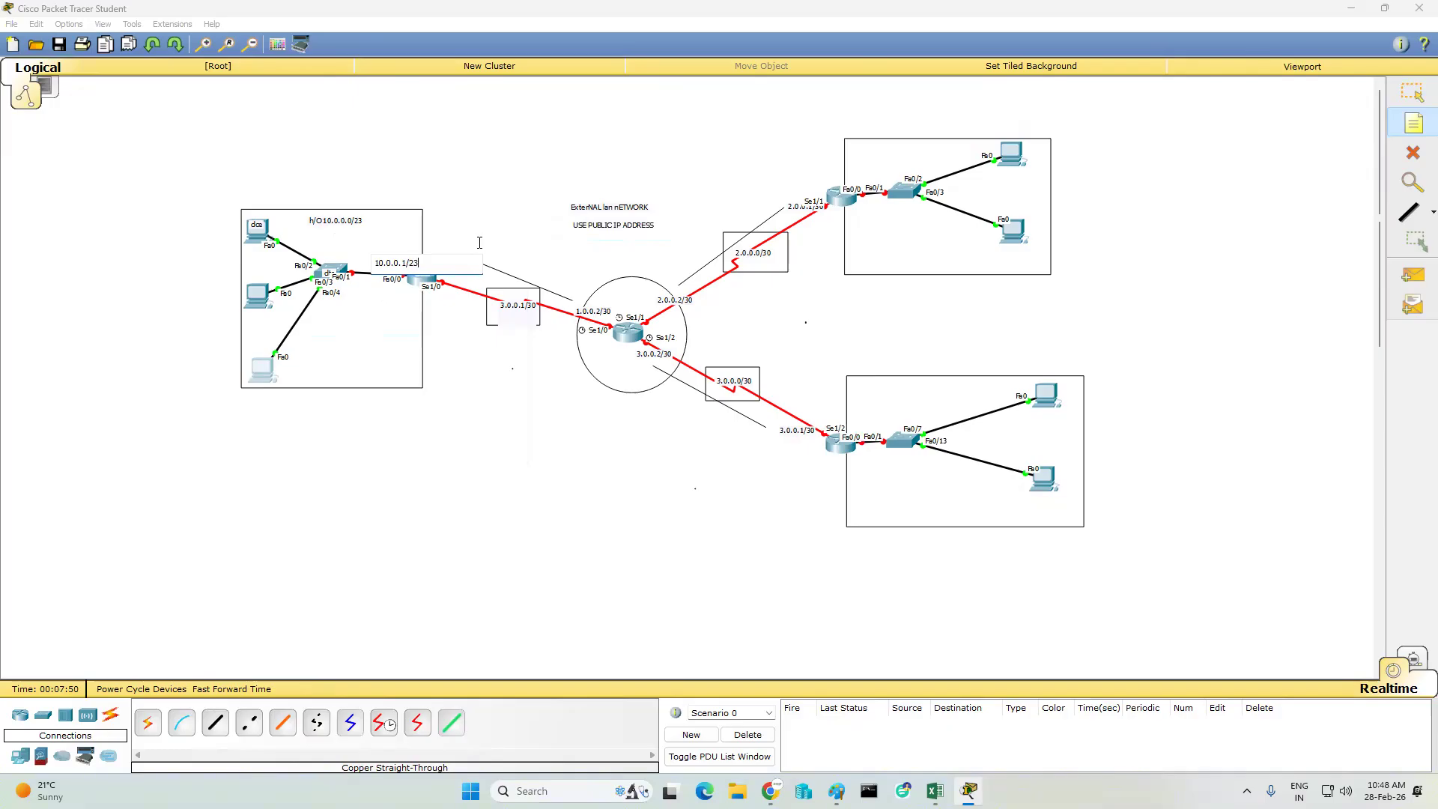
left_click(399, 318)
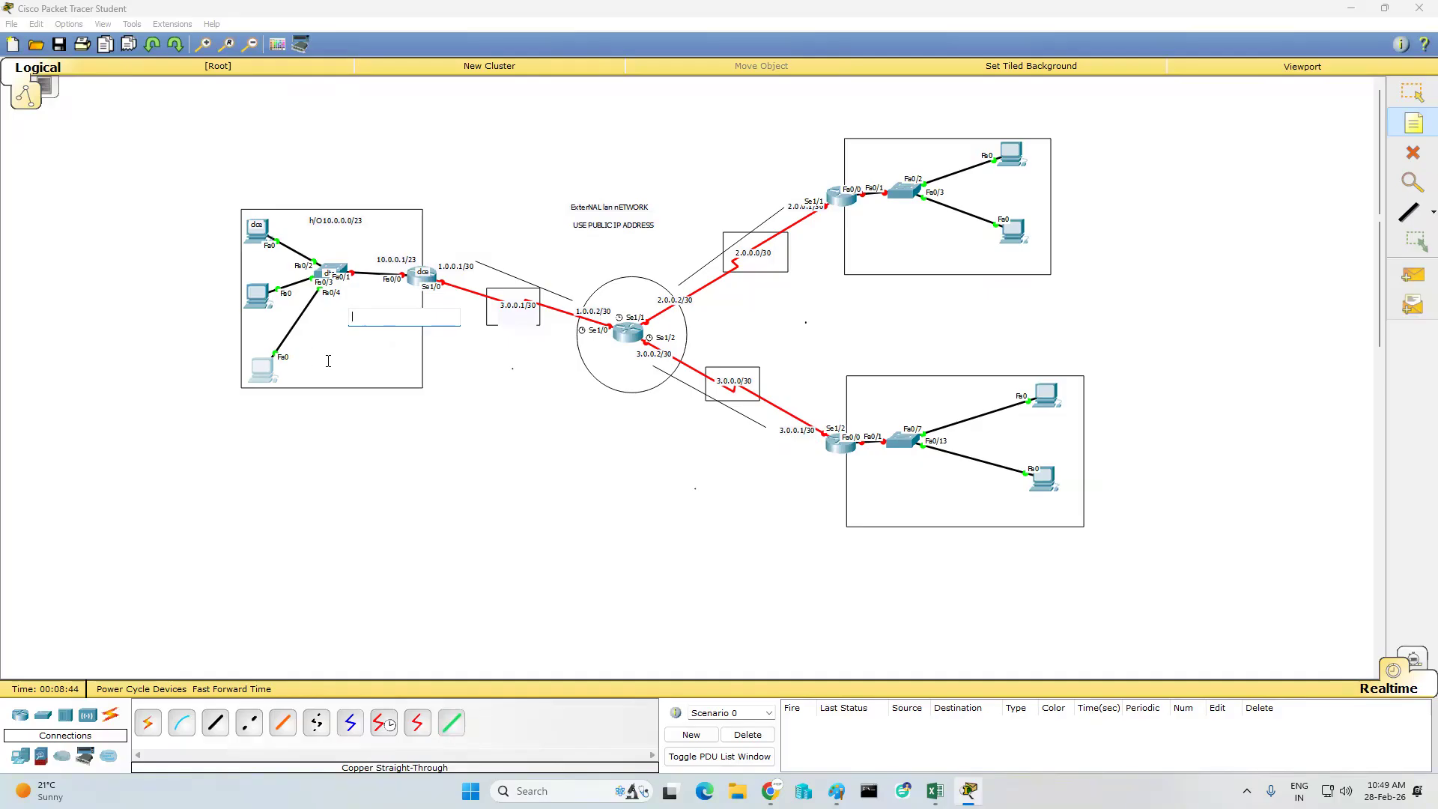
- Add a three-line note beside the left rectangle's uppermost PC reading "10.0.0.2/23", "255.255.254.0" and "G/w10.0.0.1"
left_click(225, 244)
left_click(203, 259)
left_click(189, 220)
type("10.0.0.2")
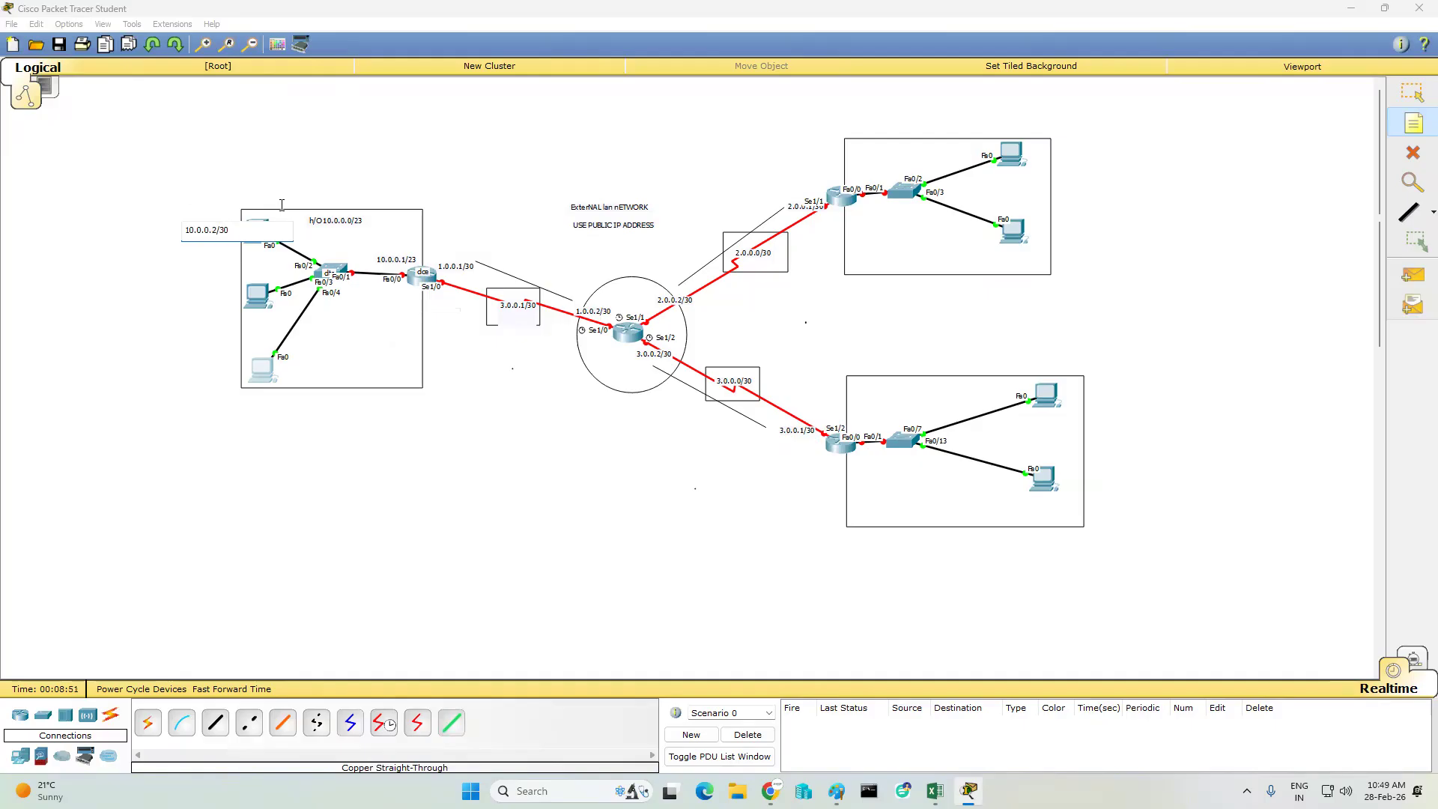
type("/23")
key("Return")
type("GATEWAY ")
type("10.")
left_click(225, 241)
key("BackSpace")
key("BackSpace")
key("BackSpace")
key("BackSpace")
key("BackSpace")
key("BackSpace")
key("BackSpace")
type("/w")
key("Return")
type("255.255.254.0")
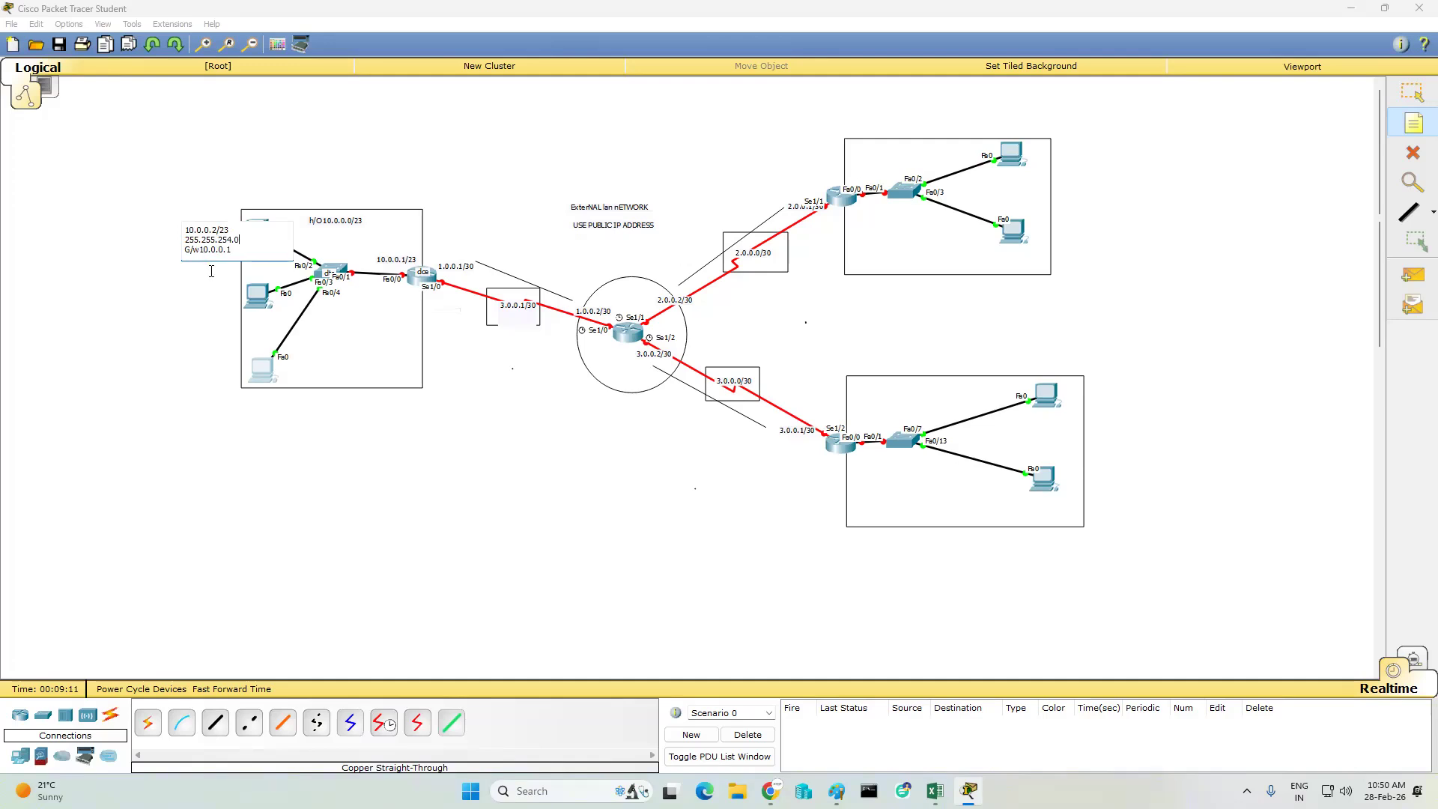
left_click_drag(236, 252, 181, 229)
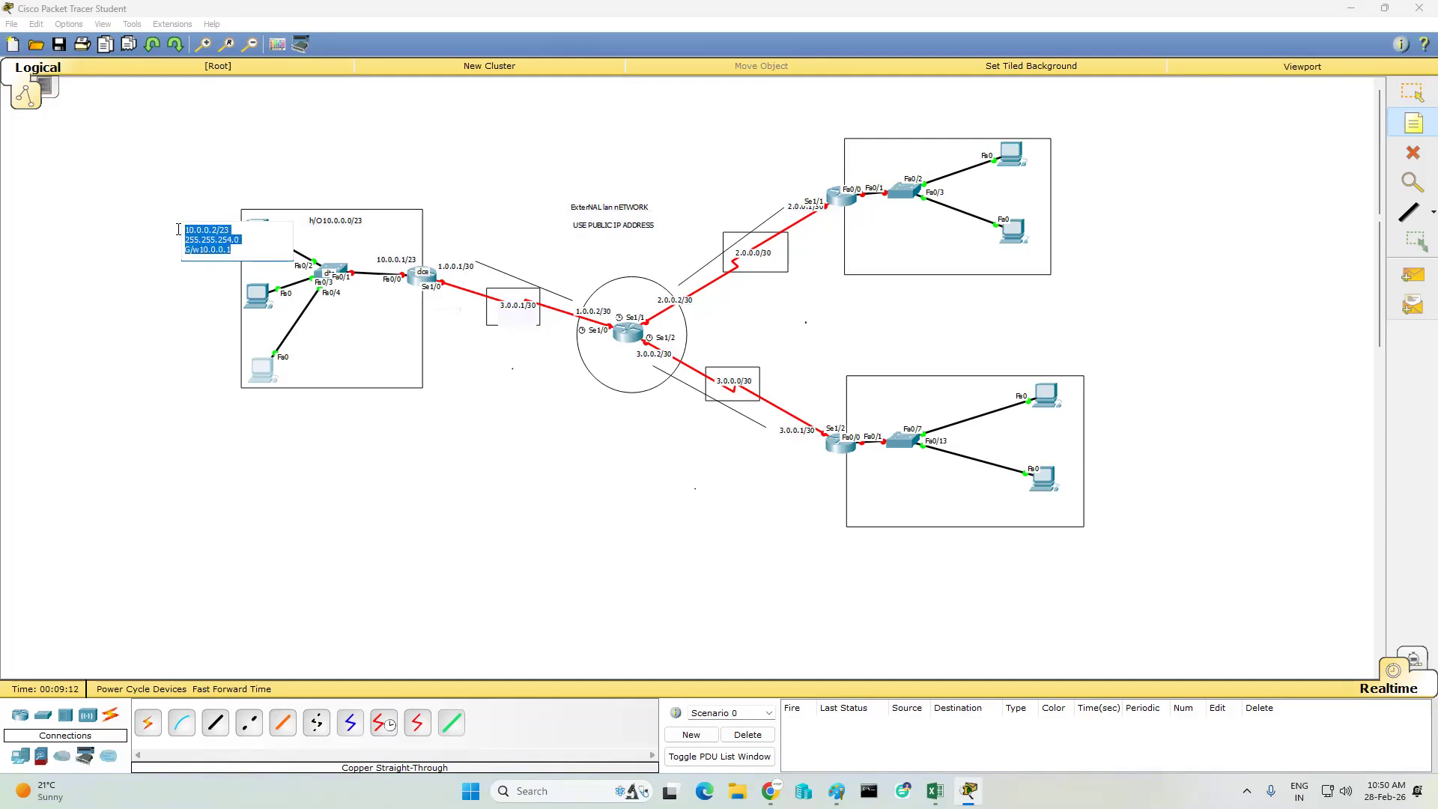
type("3.0.0.1")
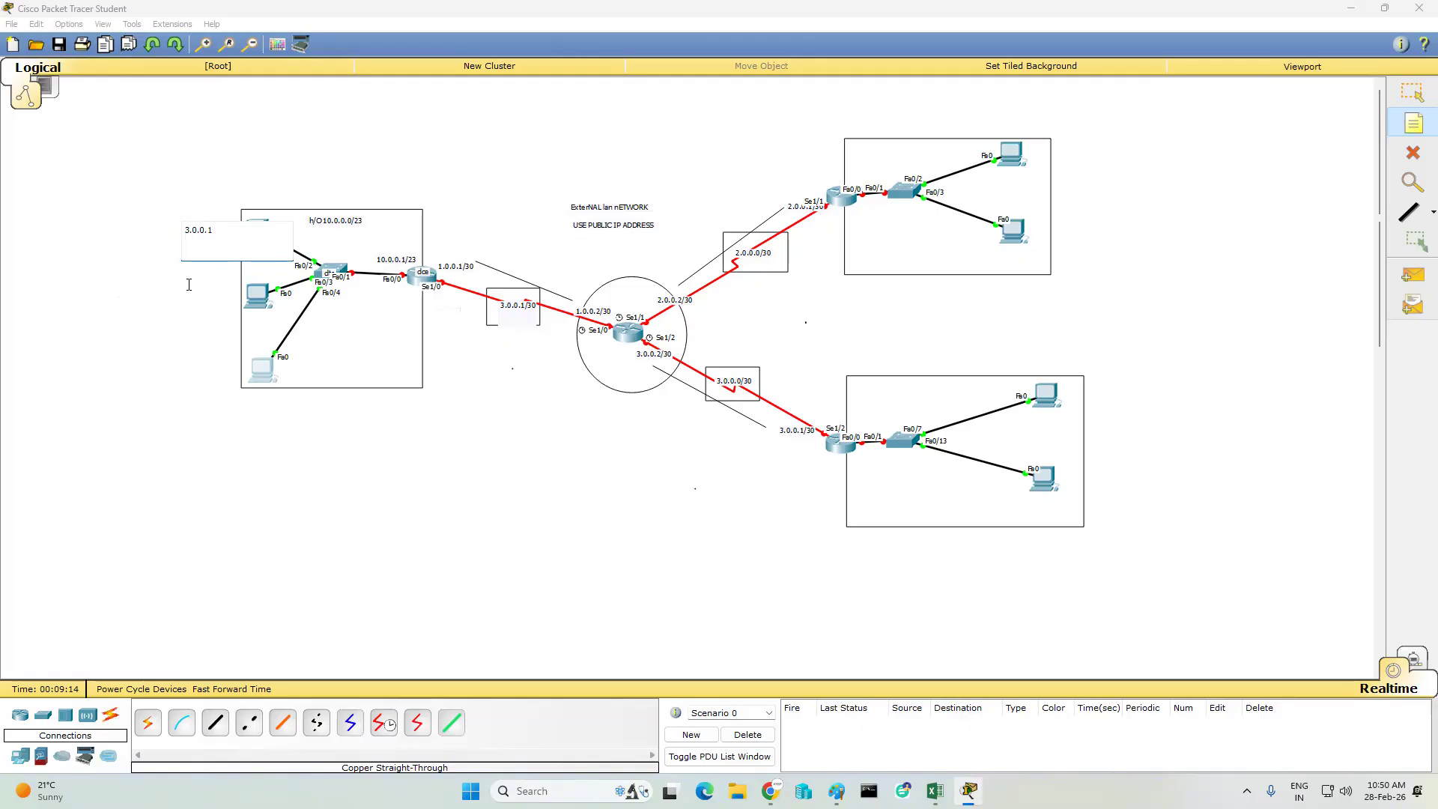
key("ctrl+z")
- Copy the uppermost PC's address note into a new note near the middle left PC, with the address changed to 10.0.0.3/23
key("ctrl+a")
key("ctrl+c")
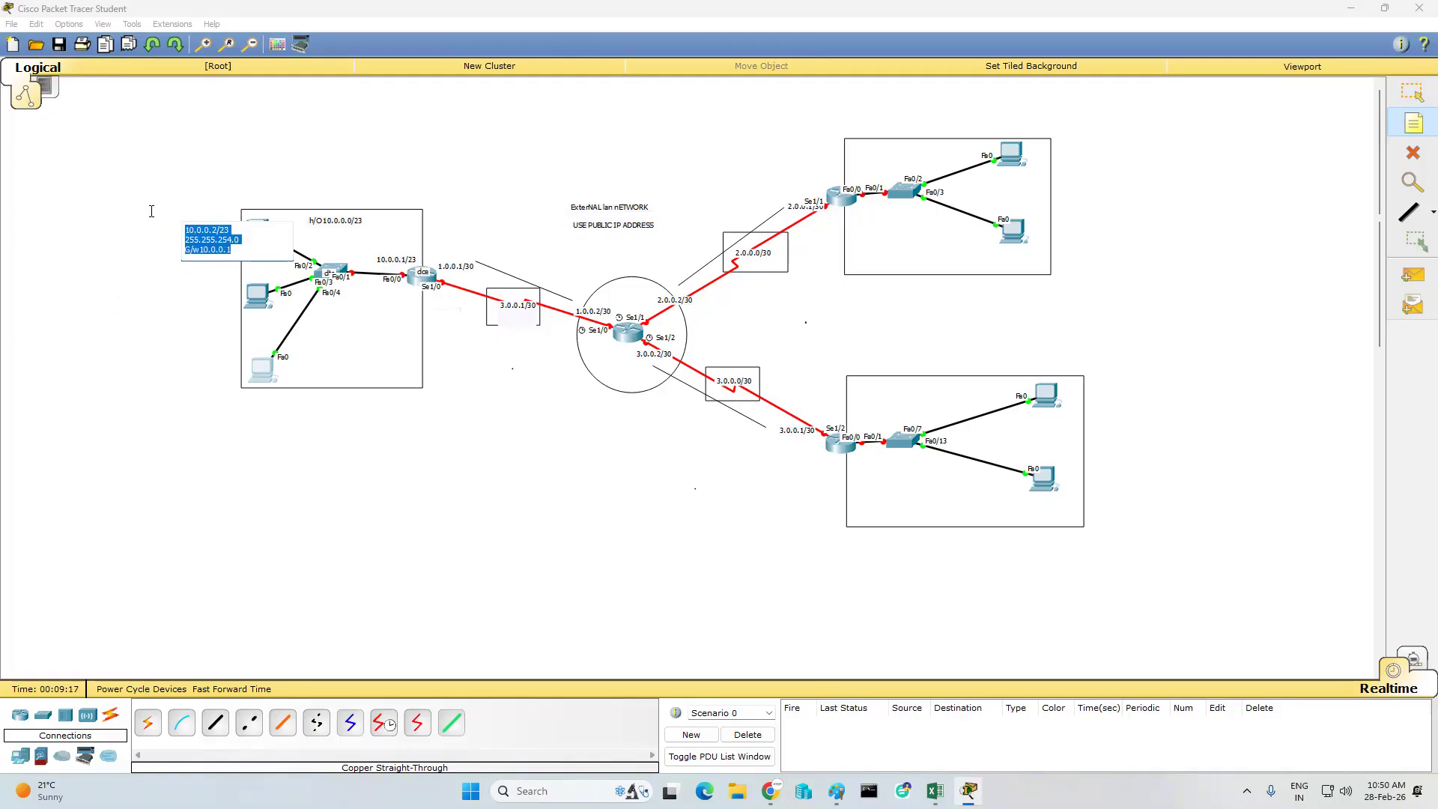
left_click(189, 274)
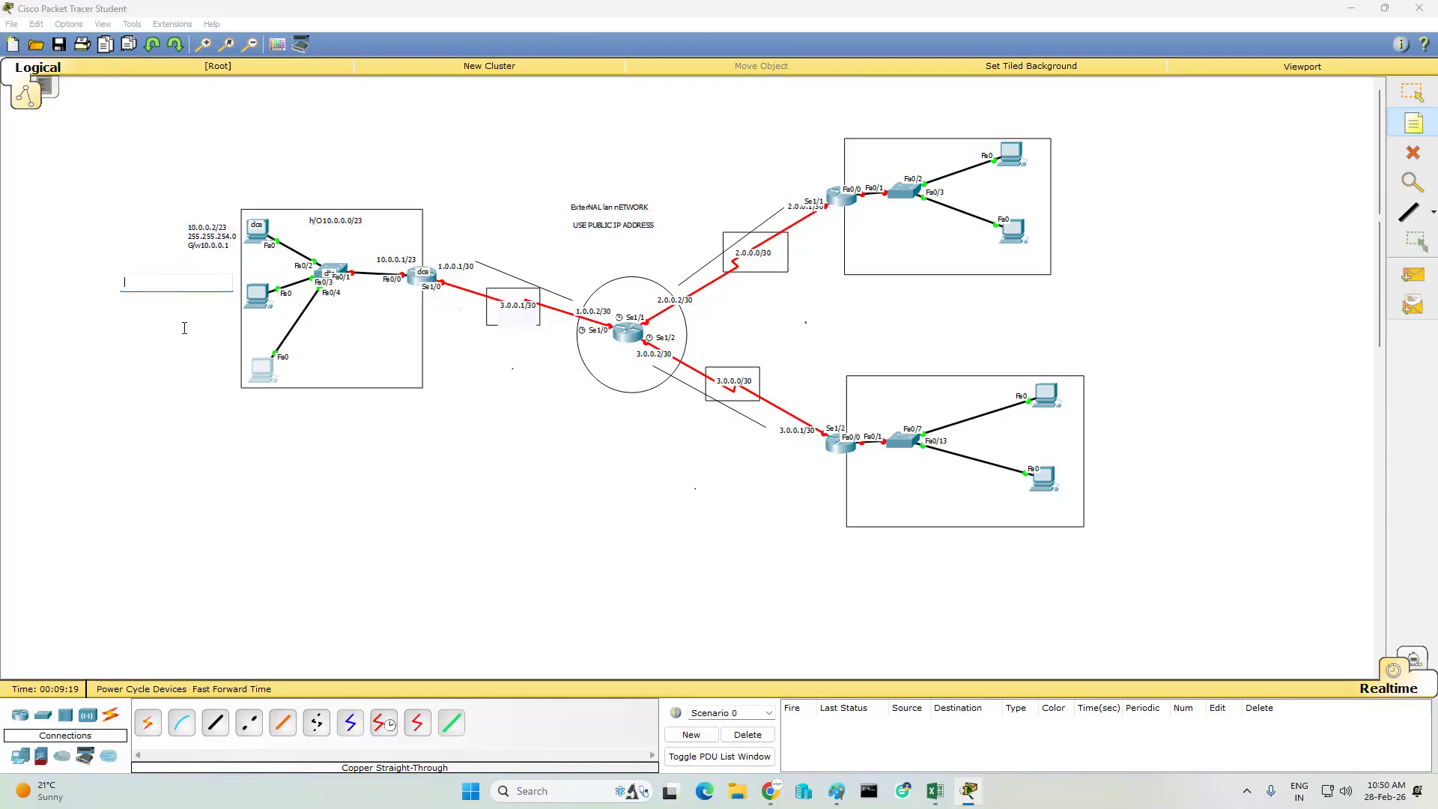
key("ctrl+v")
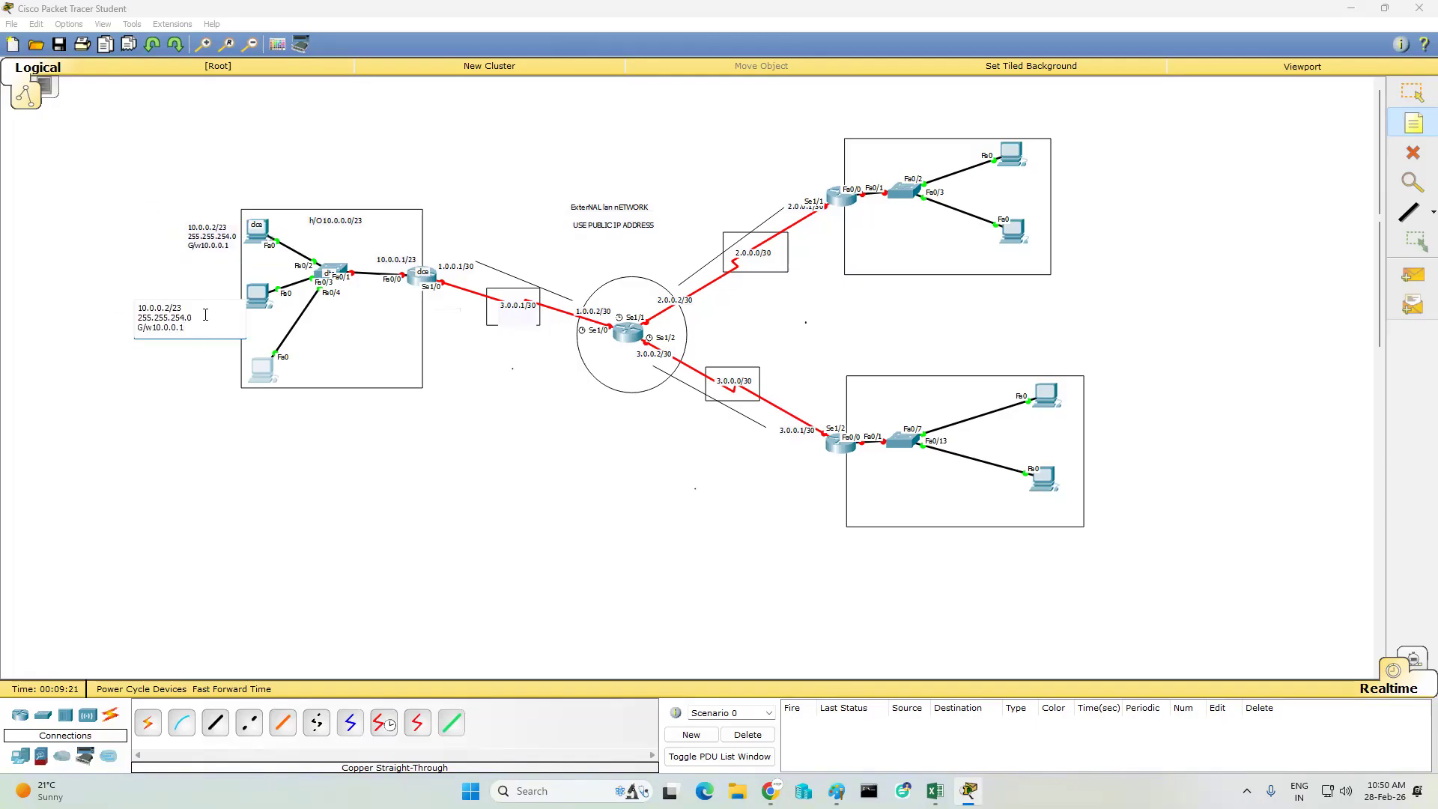
key("BackSpace")
type("3")
- Paste the address note near the lowest left PC and change its address to 10.0.0.4/23
left_click(196, 379)
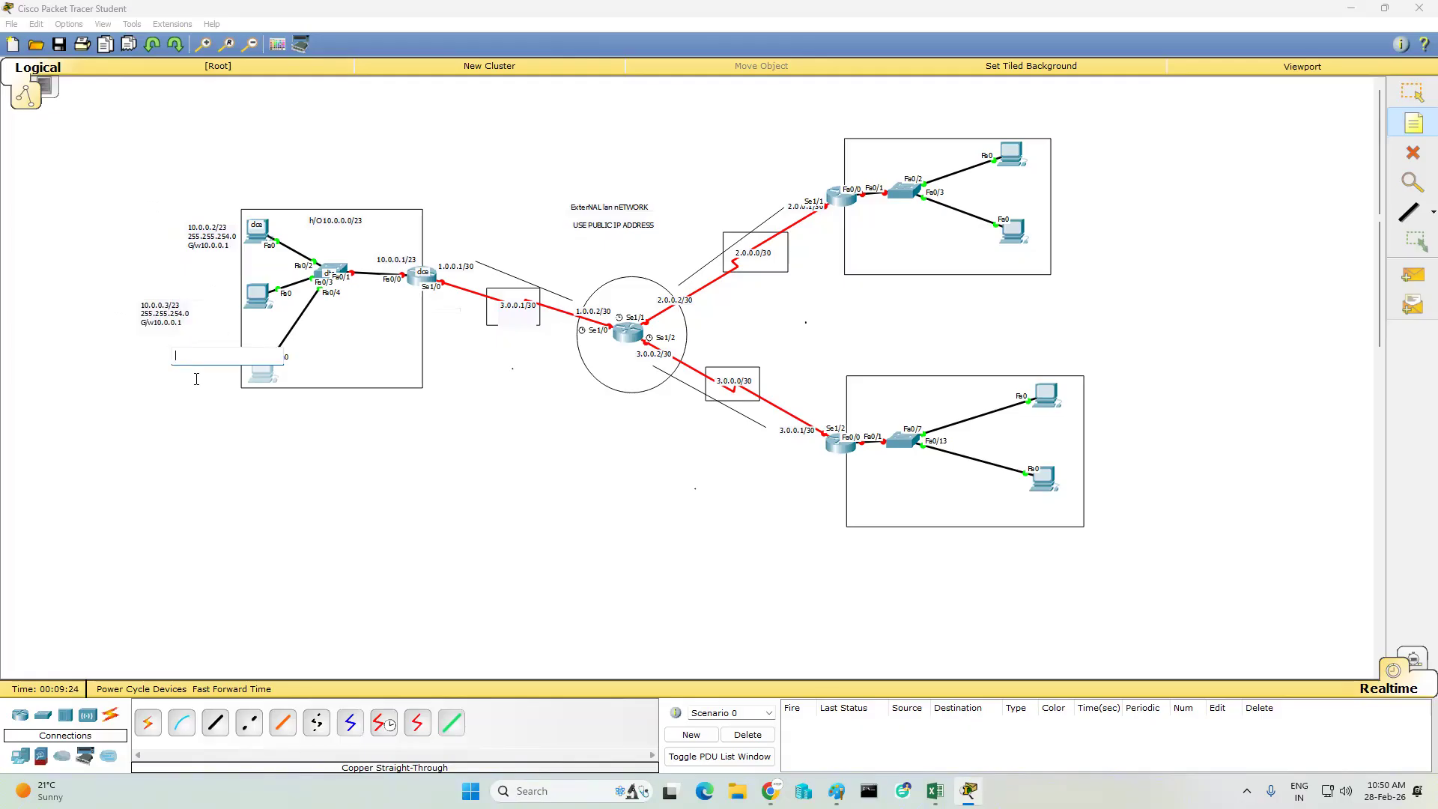
key("ctrl+v")
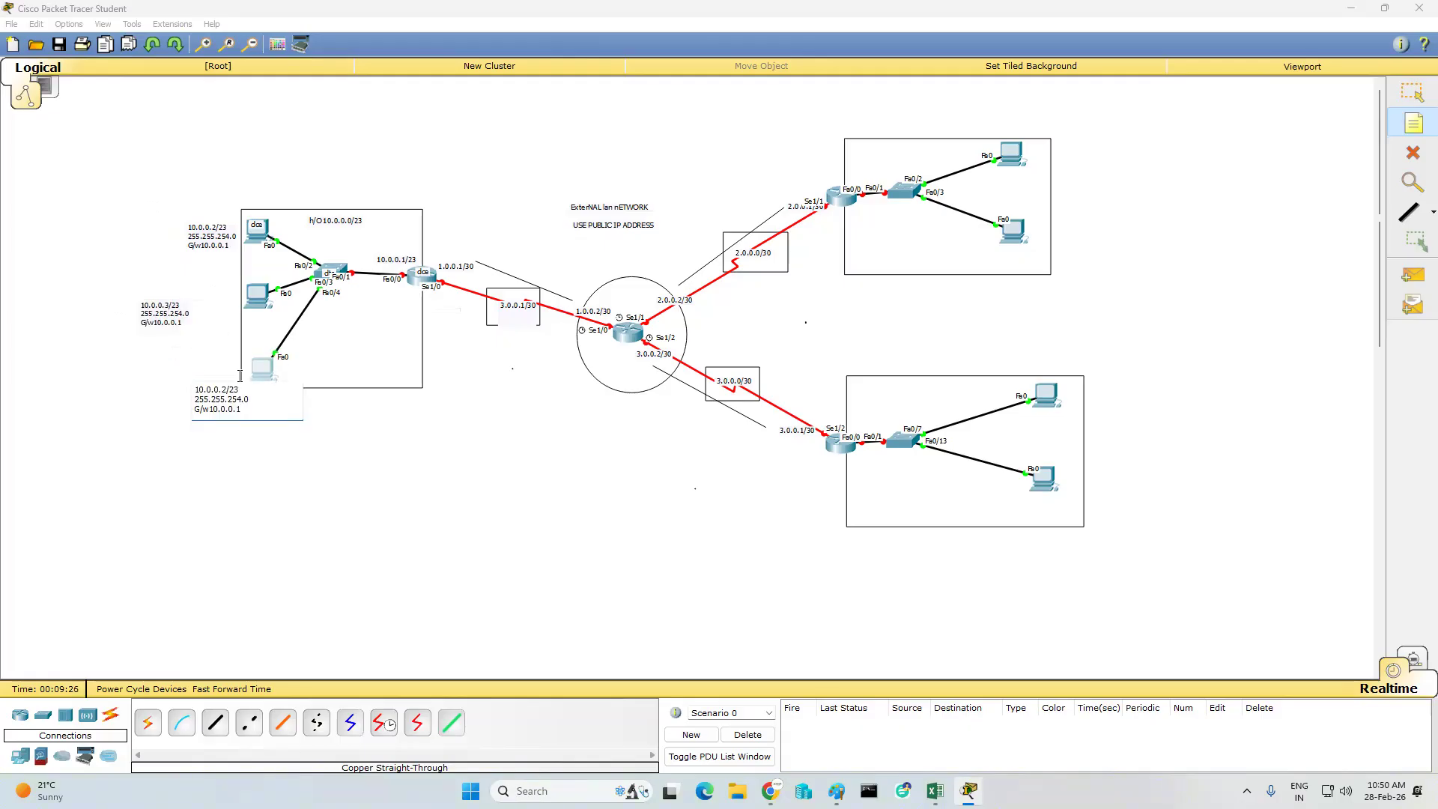
left_click(228, 388)
key("BackSpace")
type("4")
left_click(232, 449)
- Move the 10.0.0.3/23 and 10.0.0.4/23 notes directly beside the middle and lowest left PCs
left_click(1414, 99)
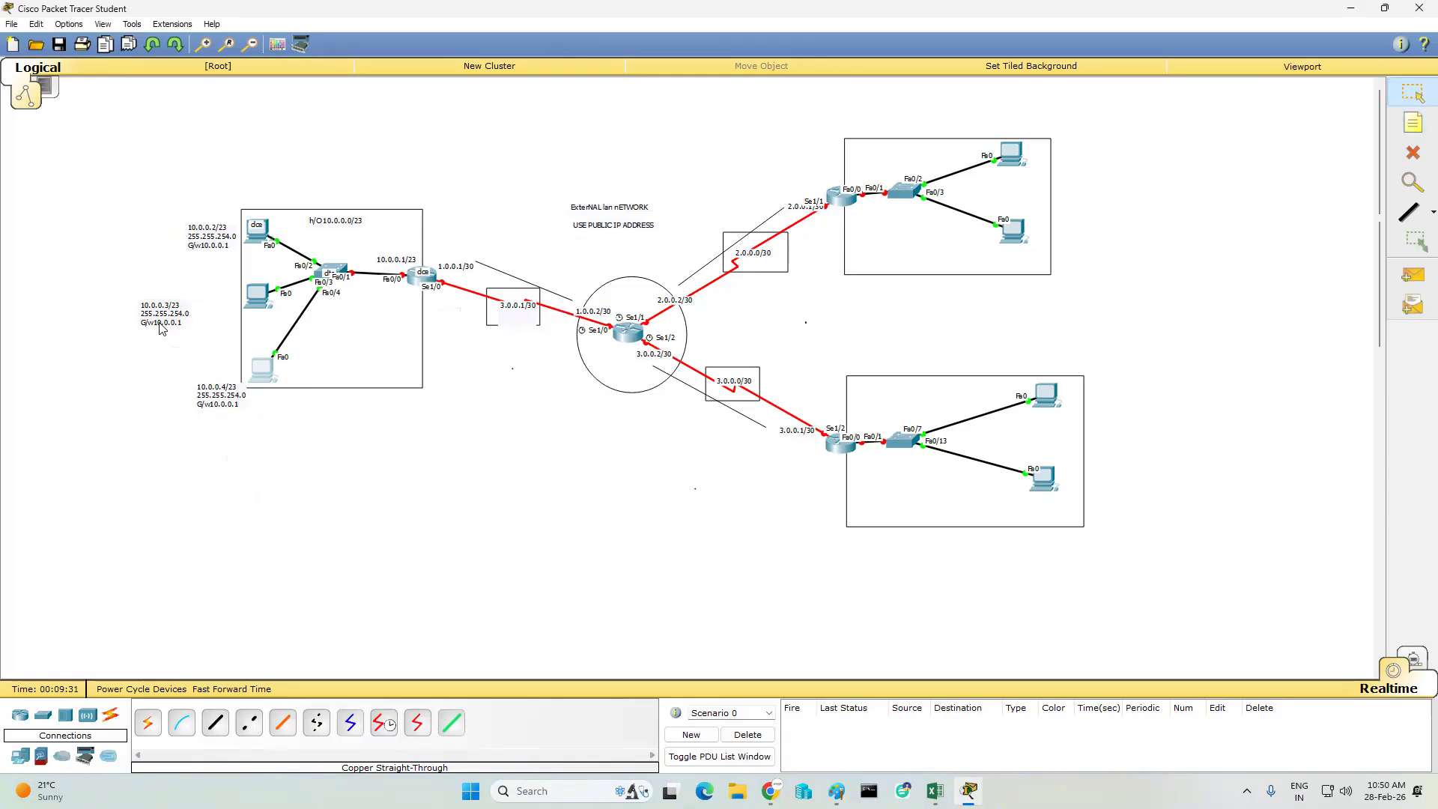
left_click_drag(155, 316, 202, 303)
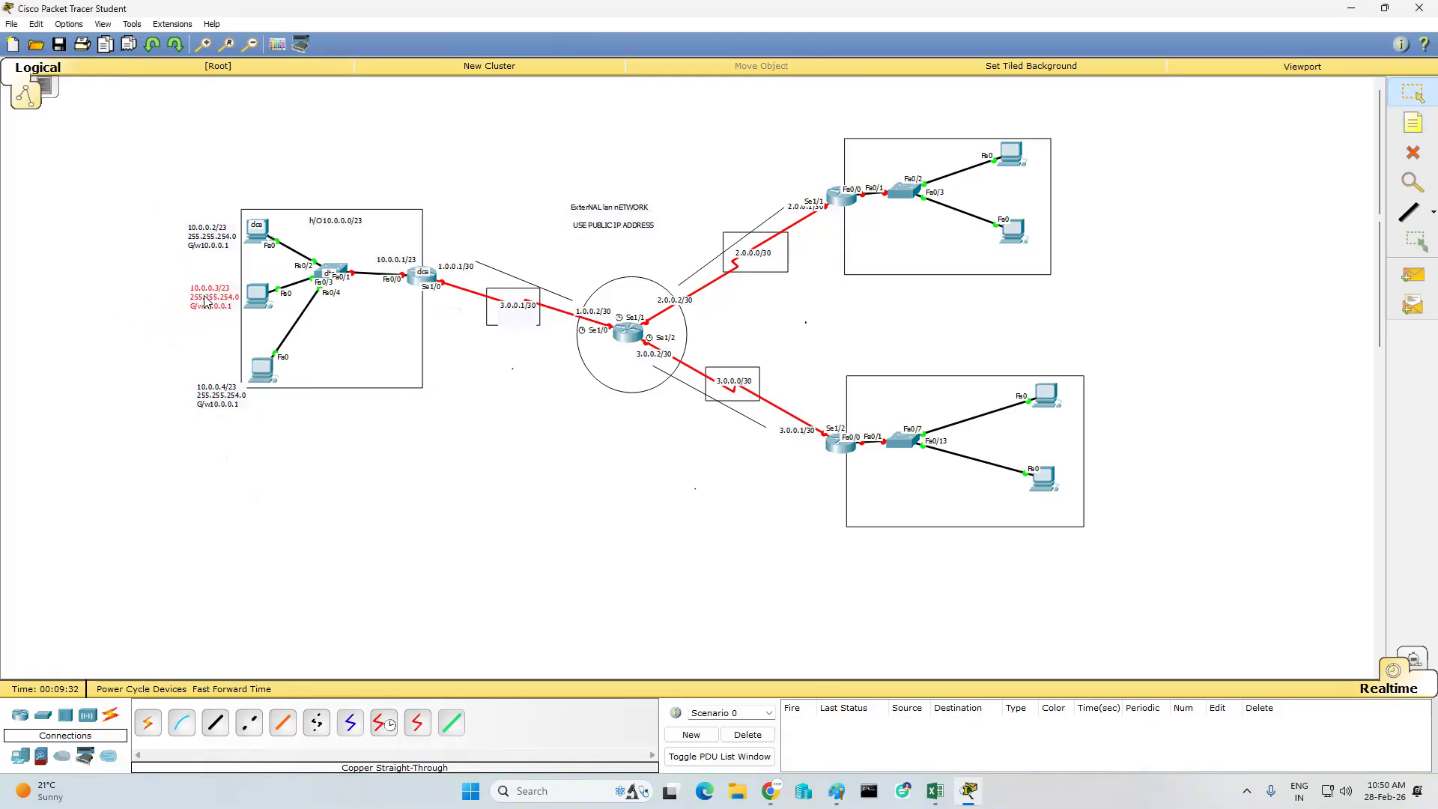
left_click_drag(218, 403, 216, 380)
left_click(231, 431)
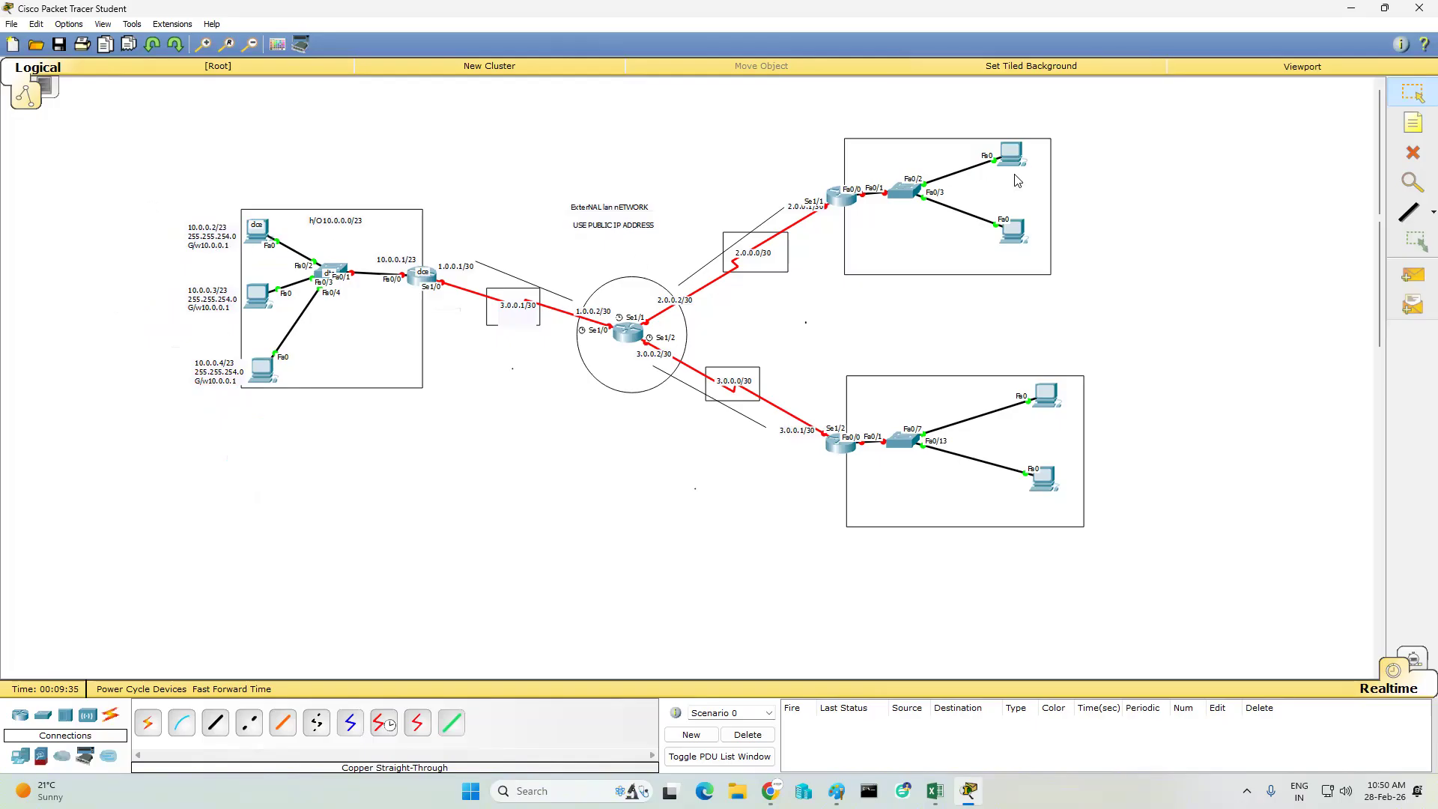
- Add the network note "H/0 10.0.2.0/25" above the switch in the upper-right rectangle
left_click(1415, 125)
left_click(878, 144)
type("H")
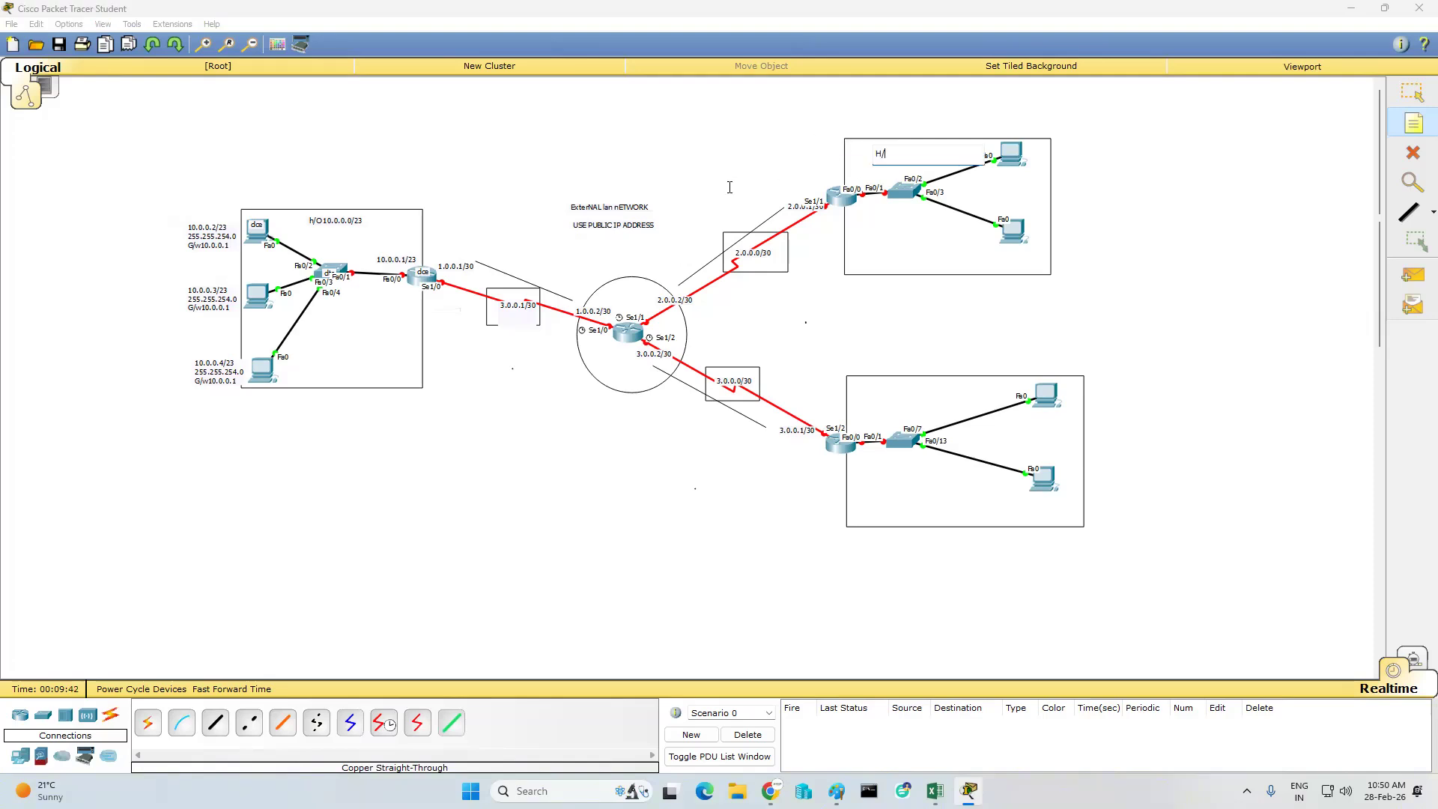
type("/0 10.0.2.0/25")
- Add the note "10.0.2.1/25" in the upper-right rectangle and place it just below the link between router and switch
left_click(841, 211)
left_click(859, 221)
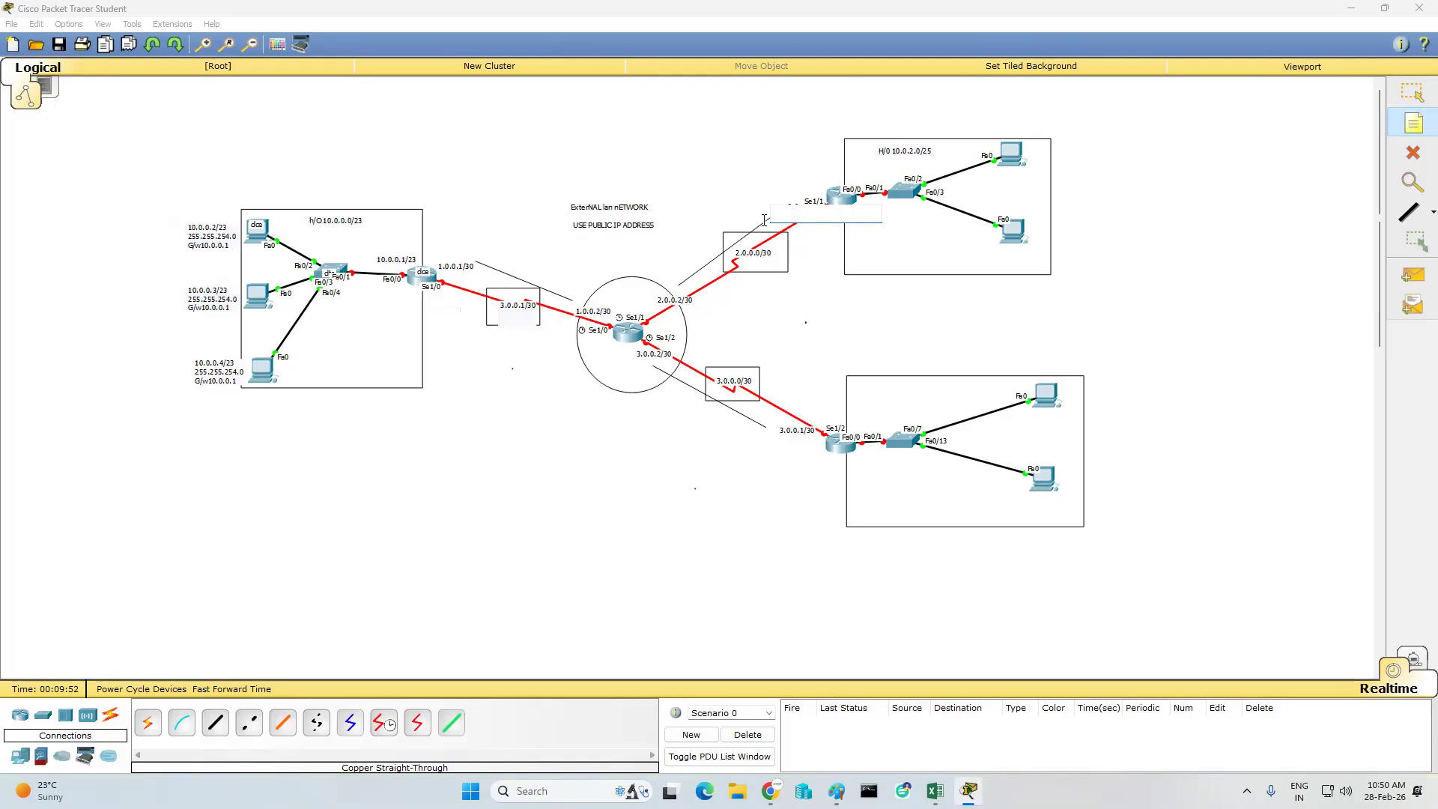
type("10.0.2.1/25")
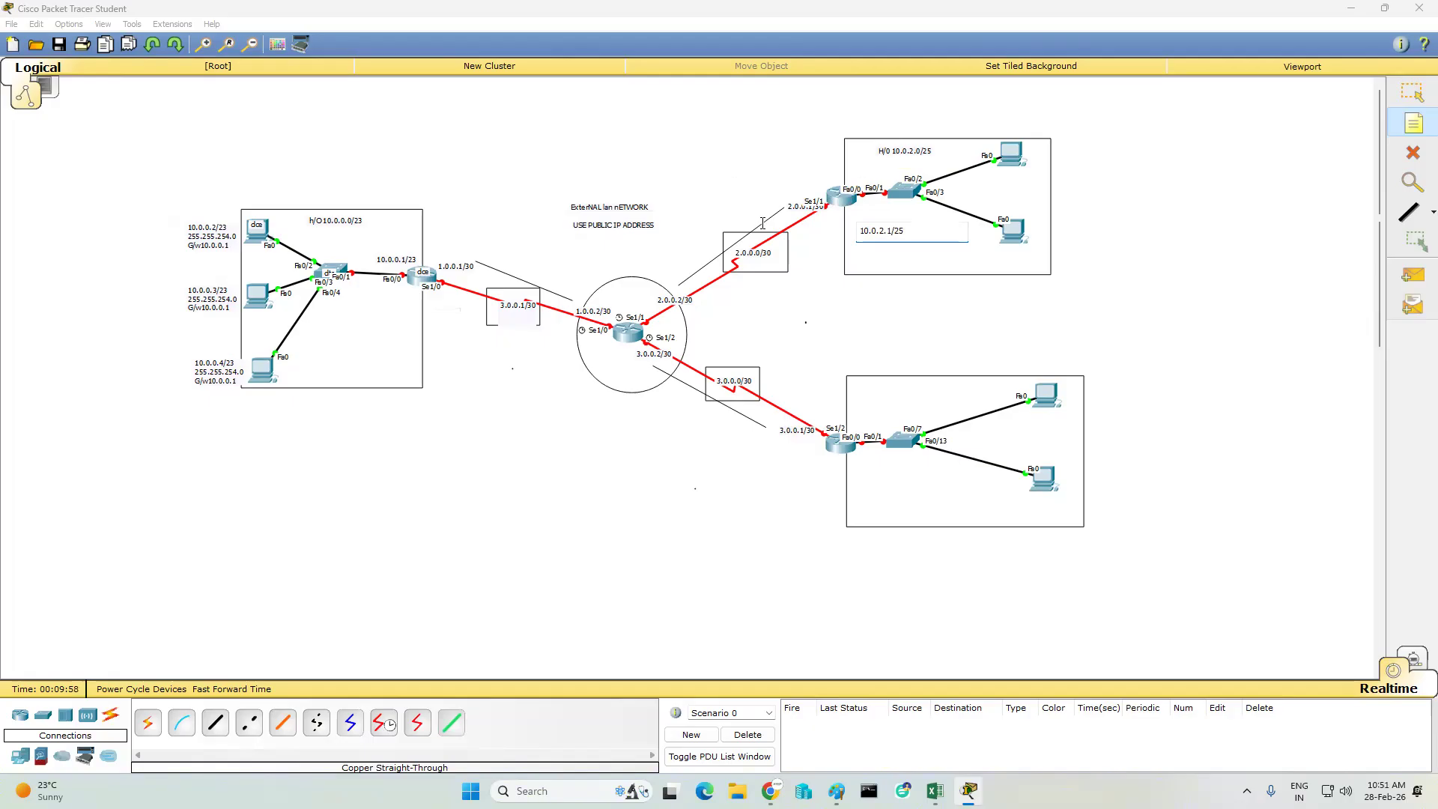
left_click(1091, 161)
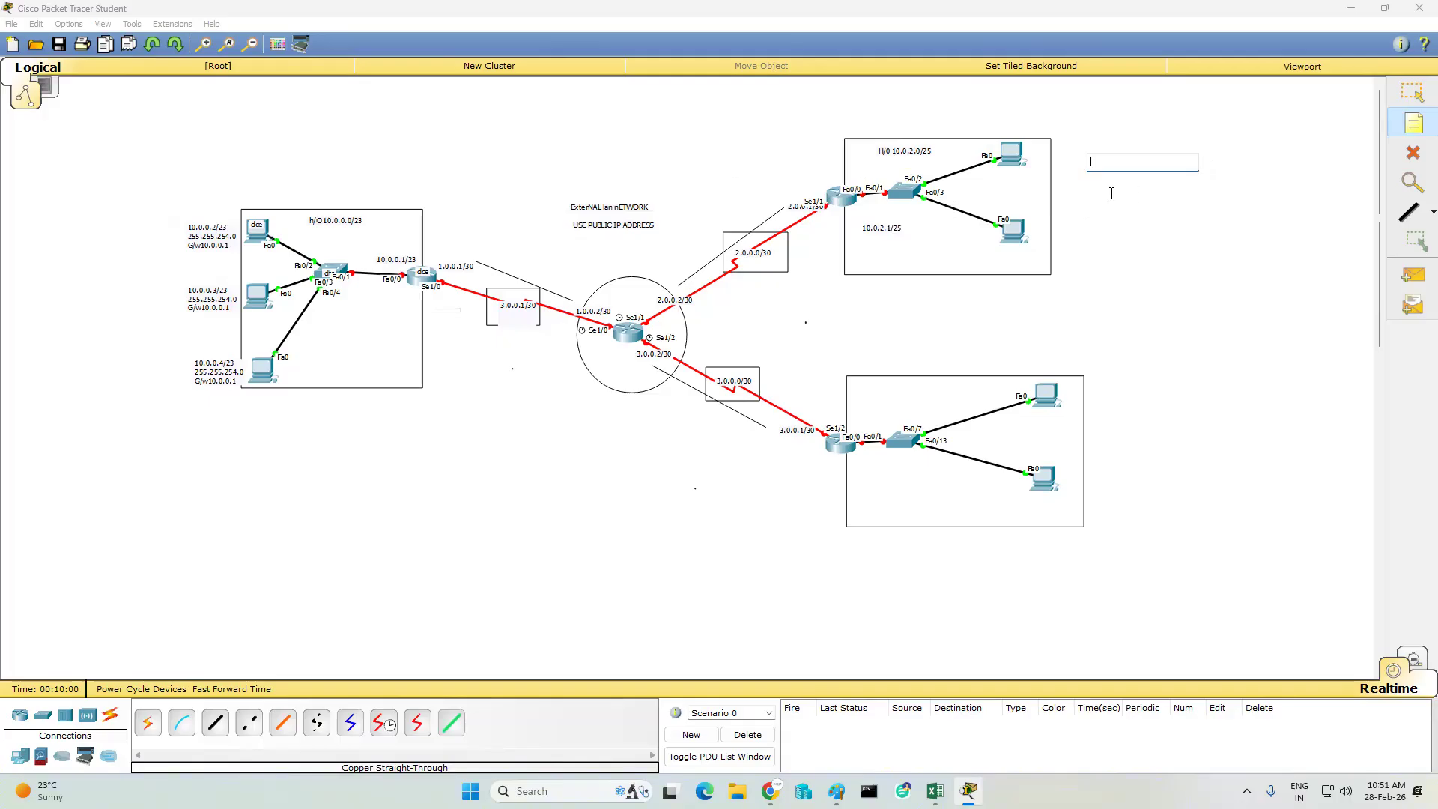
key("Escape")
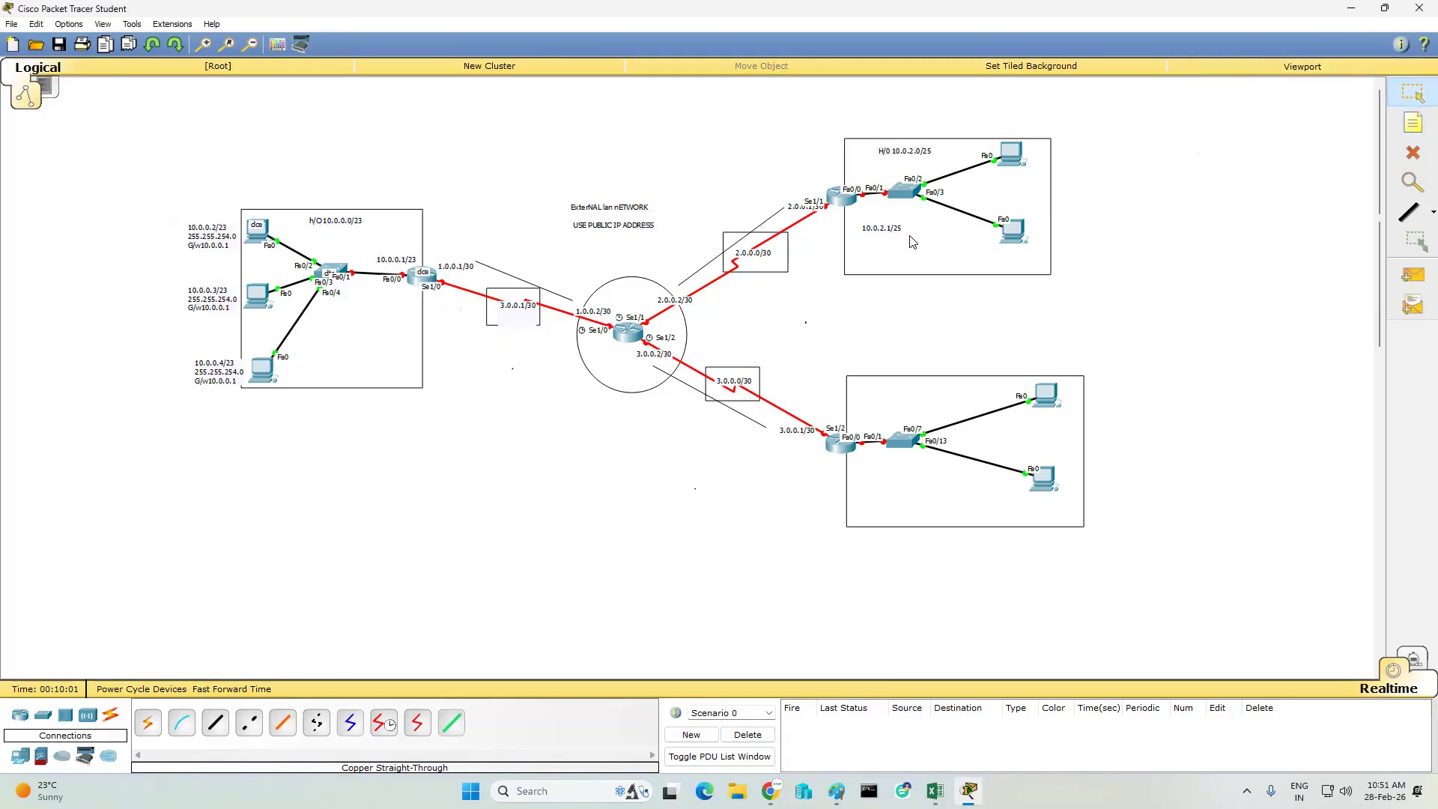
left_click_drag(876, 227, 865, 209)
left_click(860, 249)
- Add a note beside the upper PC of the upper-right rectangle with 10.0.2.2/25, mask 255.255.255.128 and g/w 10.0.2.1
left_click(1269, 139)
left_click(1414, 123)
left_click(1039, 149)
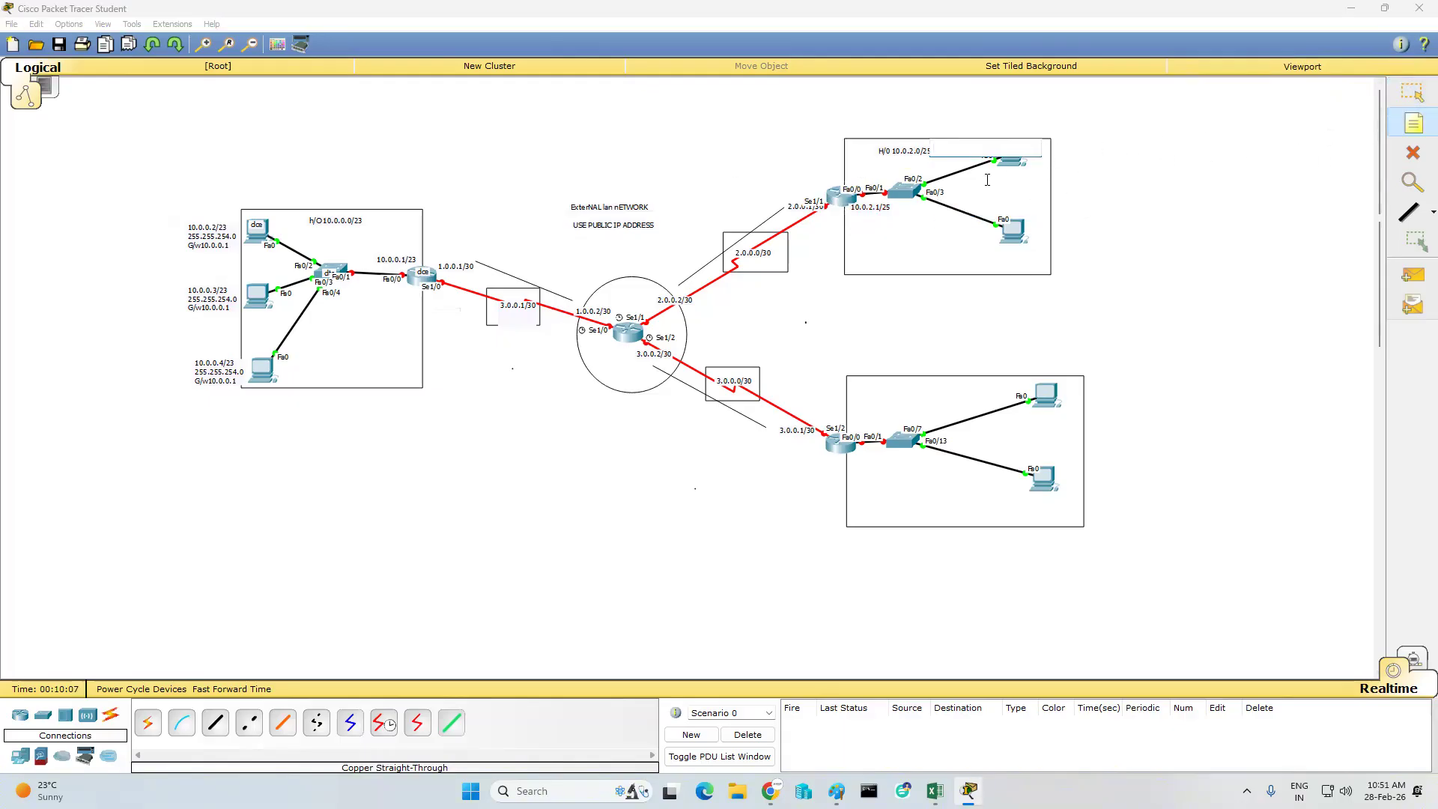
type("10.0.2.2/25")
key("Return")
type("255.255.255.12")
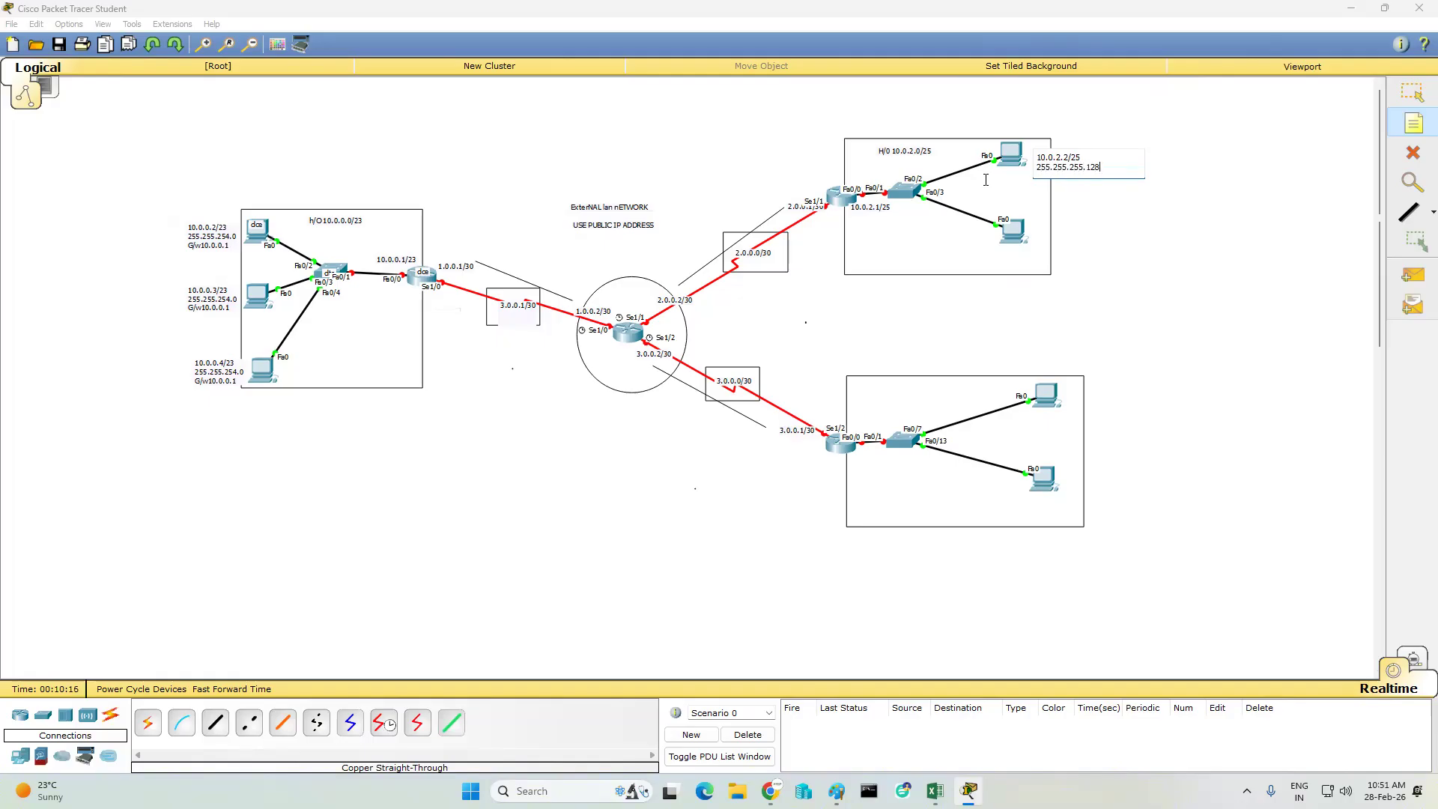
type("8")
key("Return")
type("g/w  10.0.21")
key("BackSpace")
type(".1")
- Copy that address note beside the lower PC of the upper-right rectangle, with the address changed to 10.0.2.3/25
key("ctrl+a")
key("ctrl+c")
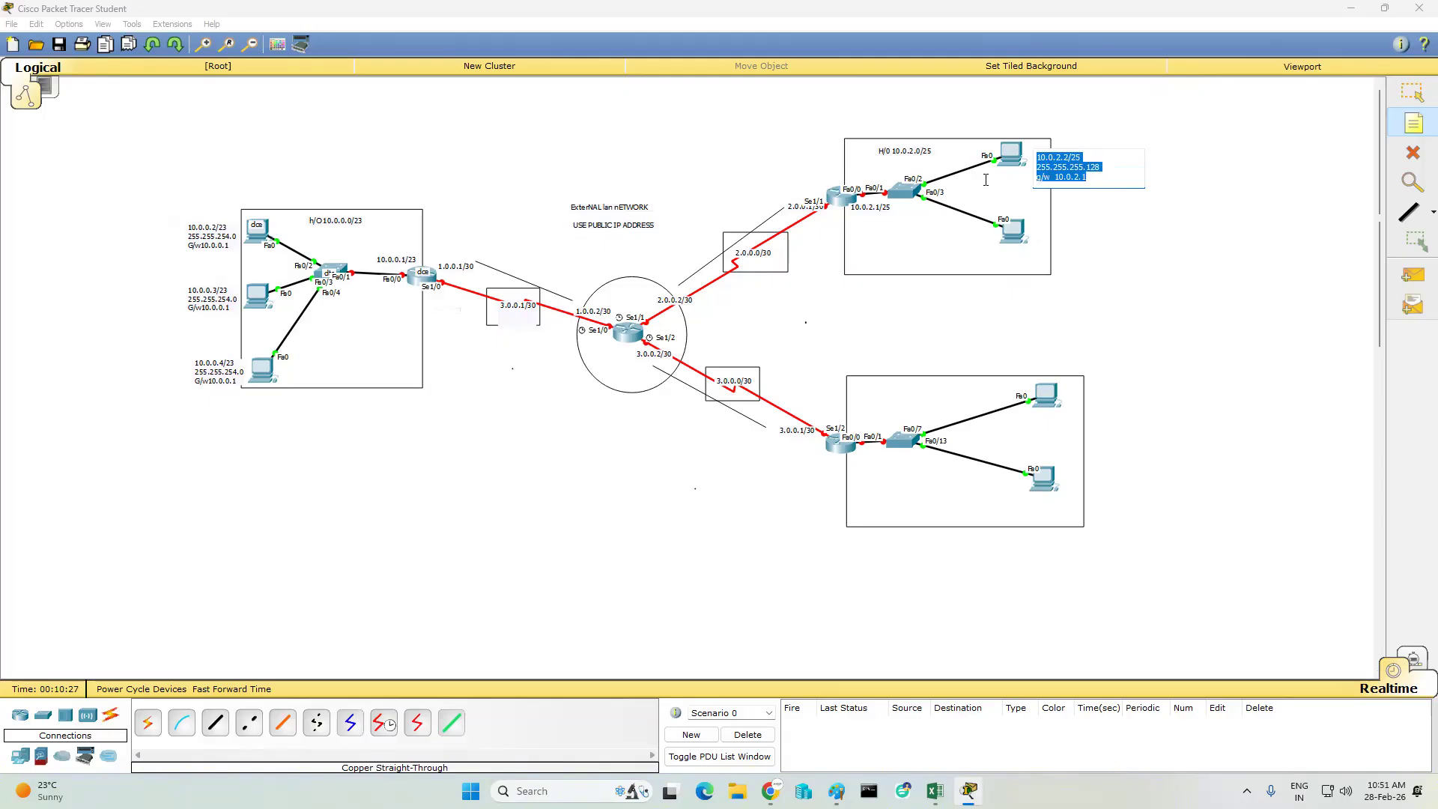
left_click(1039, 218)
key("ctrl+v")
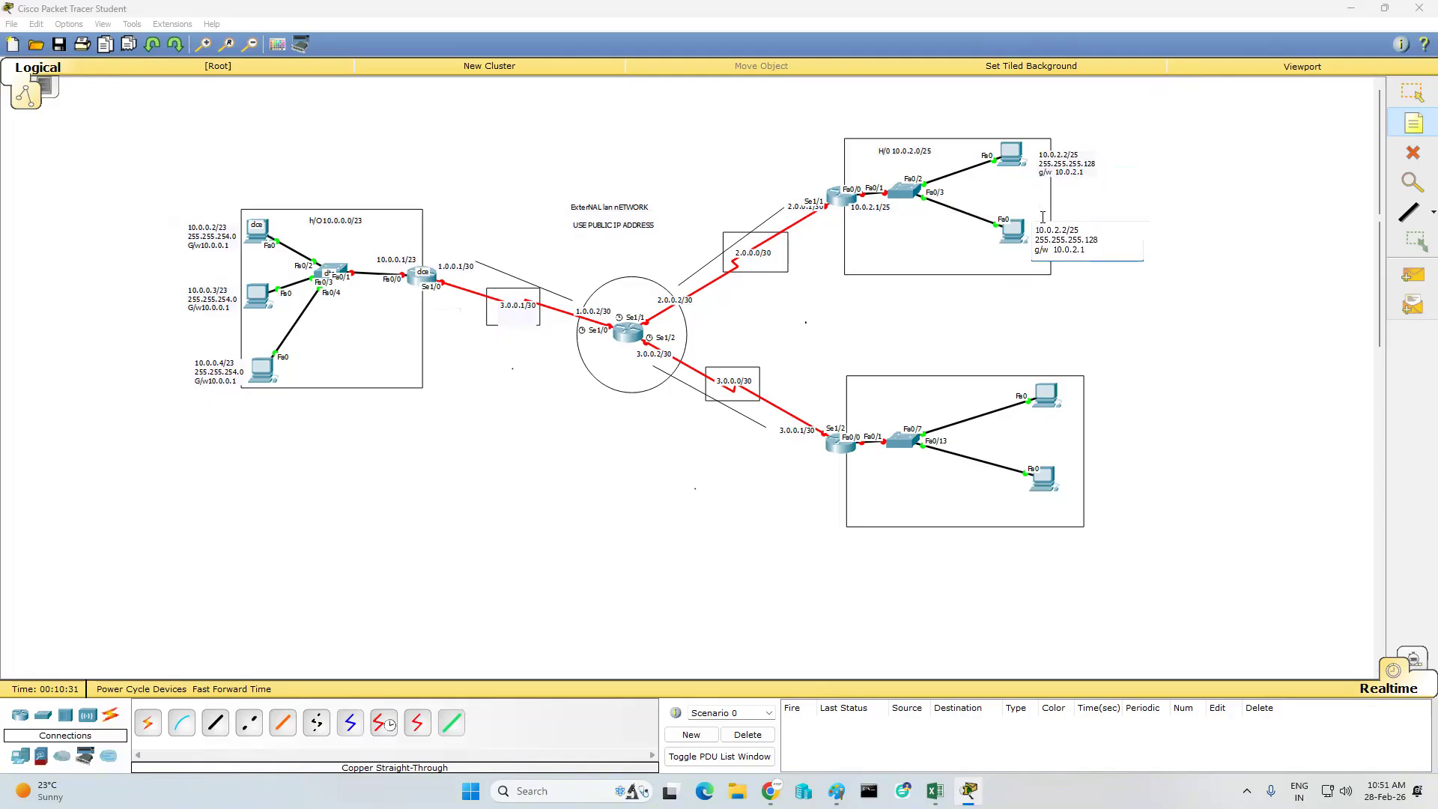
key("BackSpace")
type("3")
- Paste the address note beside the upper PC of the lower-right rectangle, changing its address line to 10.0.2.3125 and its gateway to 10.0.2.130
left_click(1067, 382)
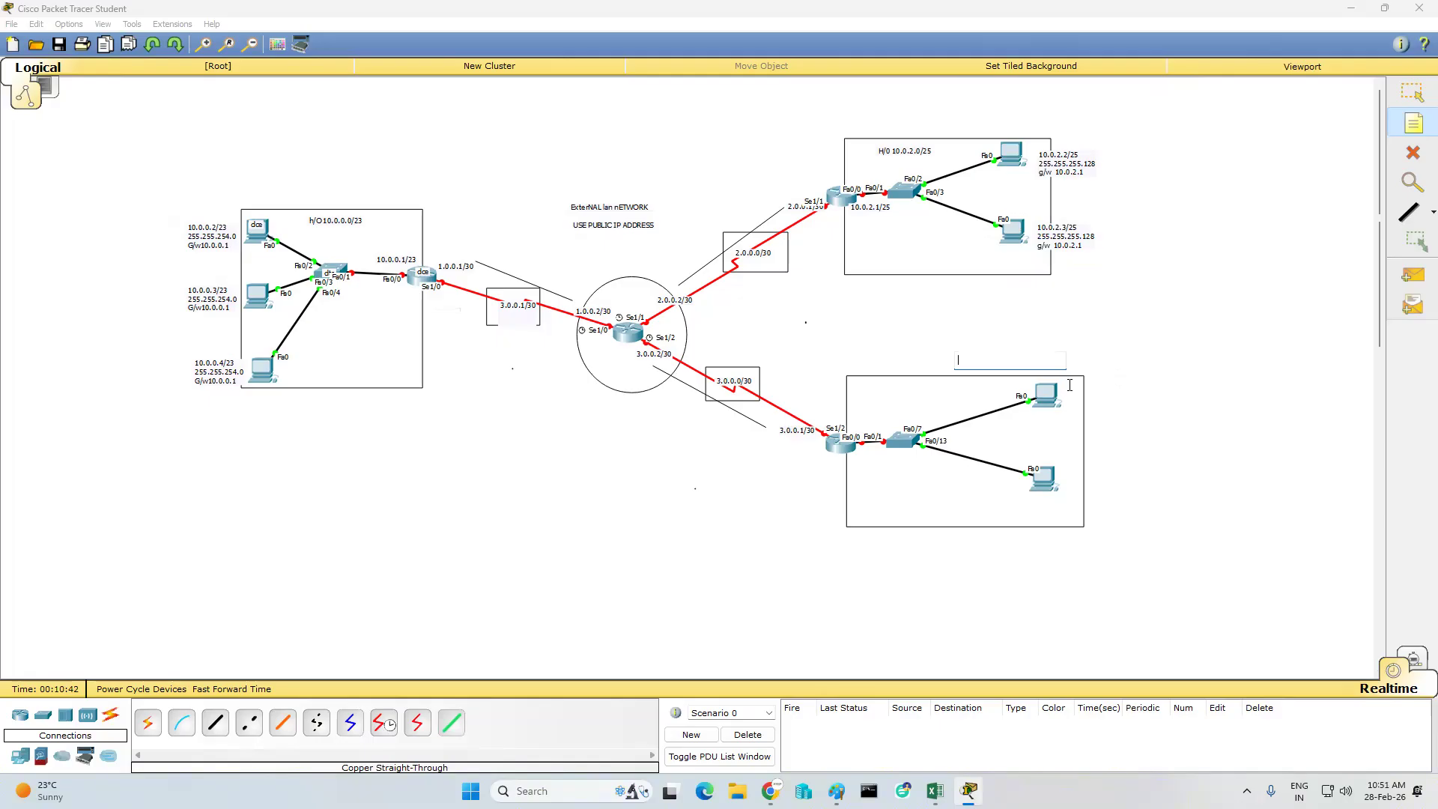
left_click(1074, 386)
key("ctrl+v")
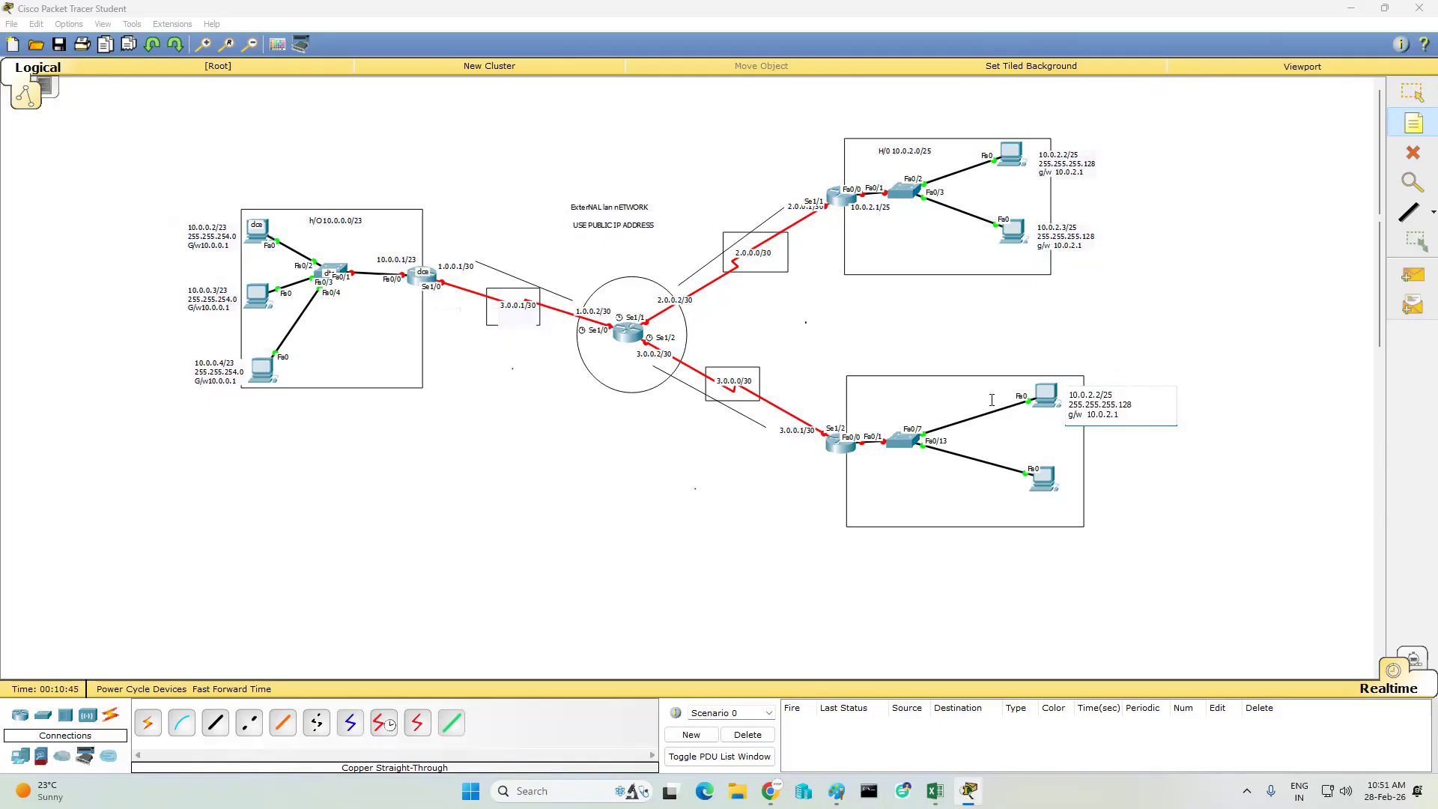
key("BackSpace")
type("31")
key("BackSpace")
type("30")
- Copy the edited address note beside the lower PC of the lower-right rectangle, with the address changed to 10.0.2.32/25
key("ctrl+a")
key("ctrl+c")
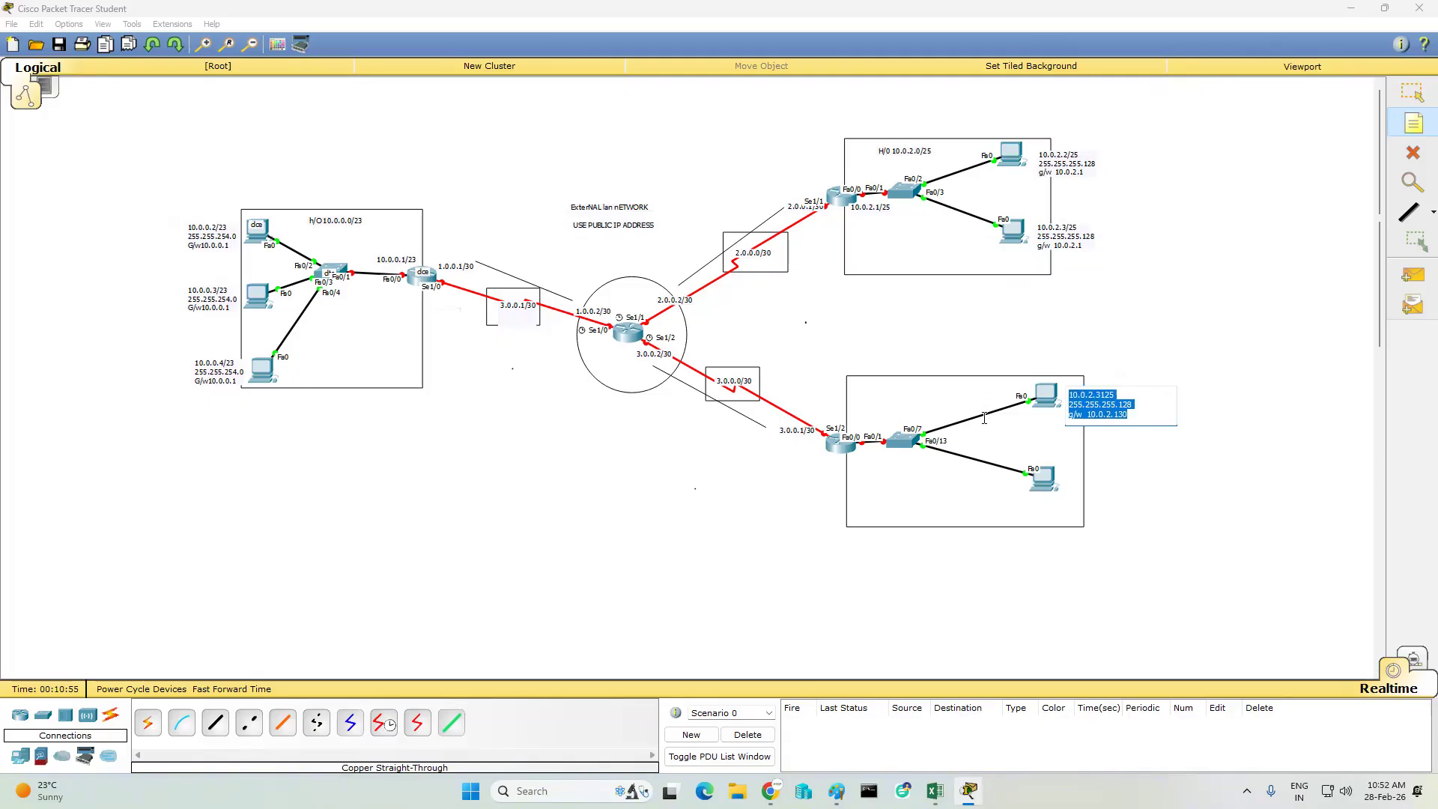
left_click(1072, 459)
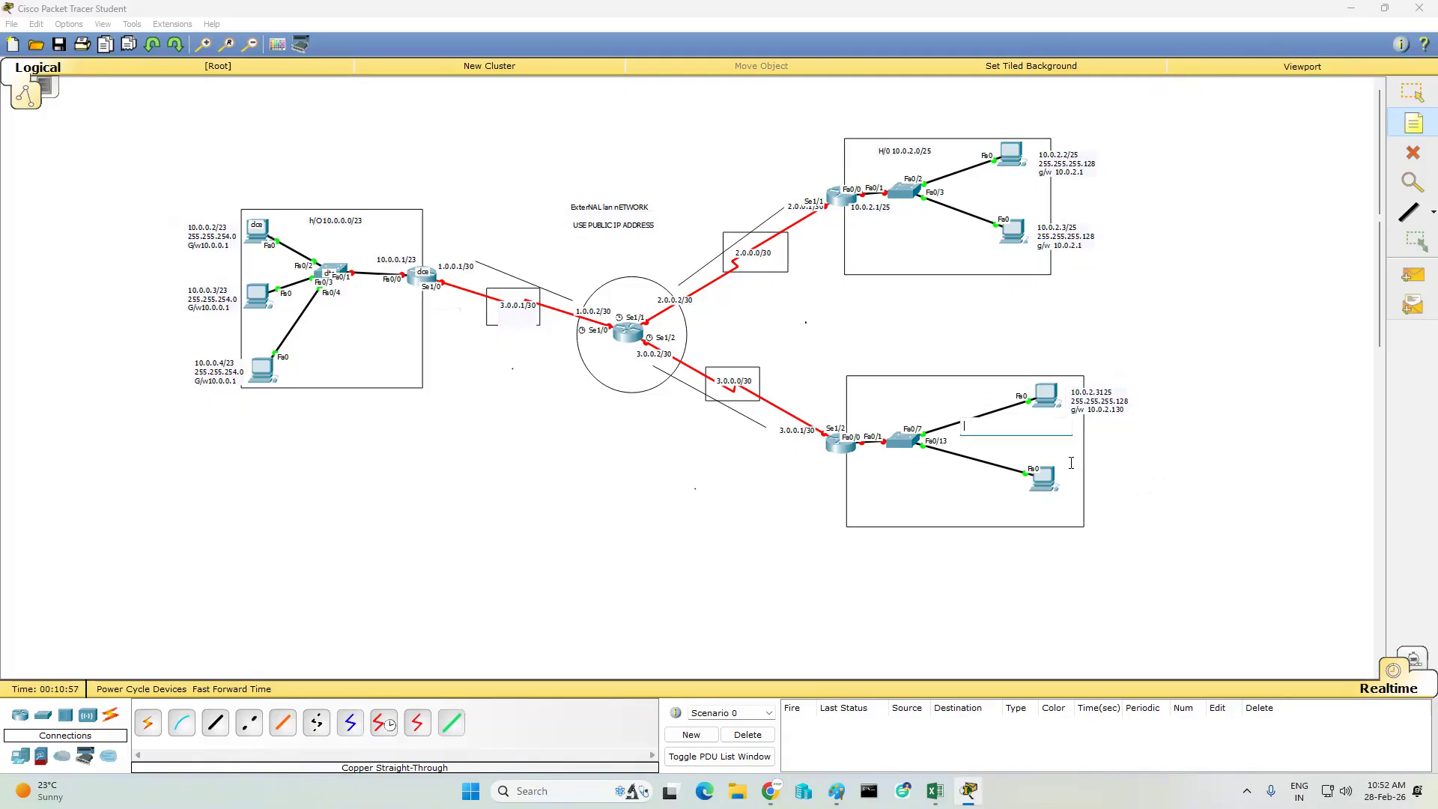
key("ctrl+v")
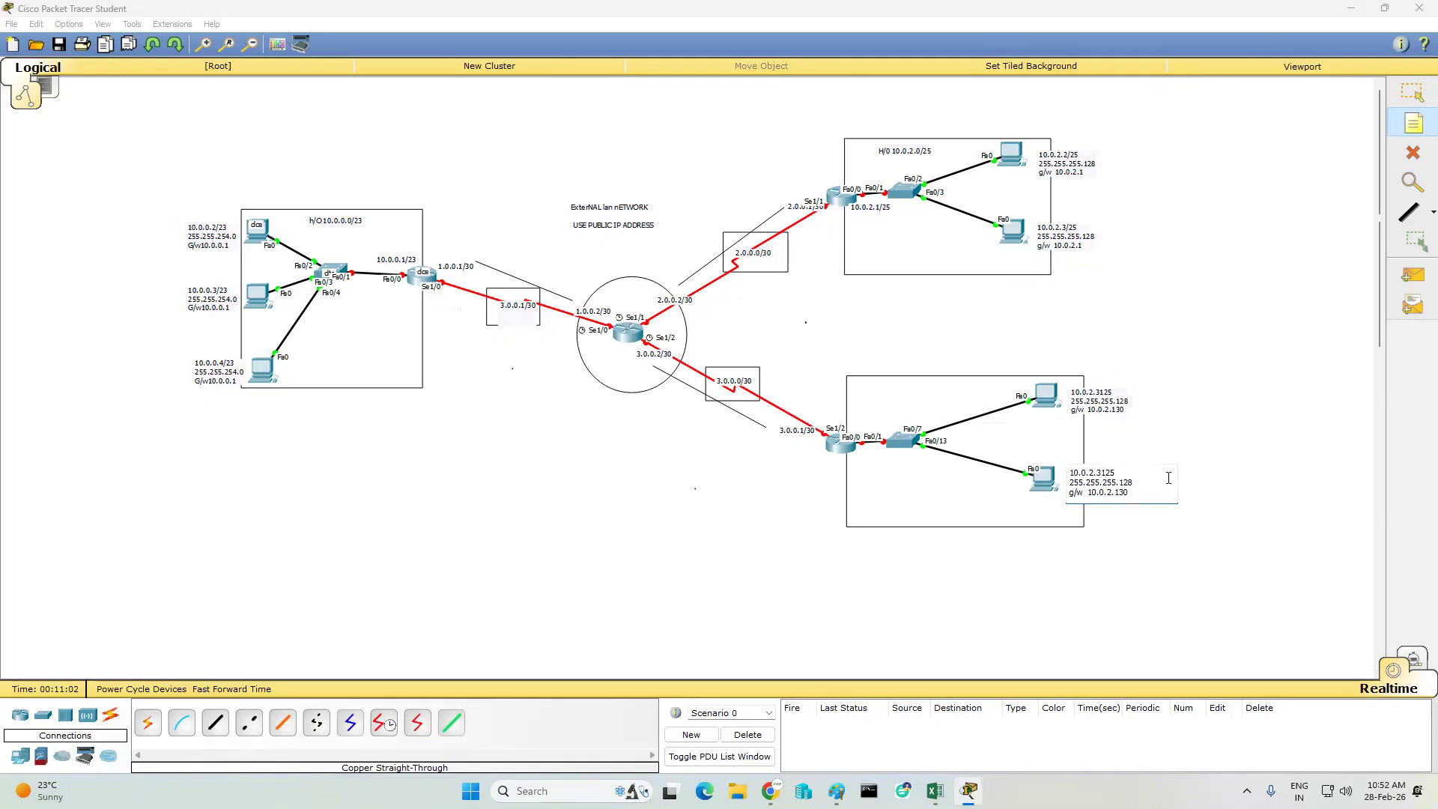
key("BackSpace")
type("2/")
- Add the note "10.0.2.130/25" in the lower-right rectangle and move it directly beneath the router
left_click(910, 455)
left_click(927, 486)
left_click(846, 471)
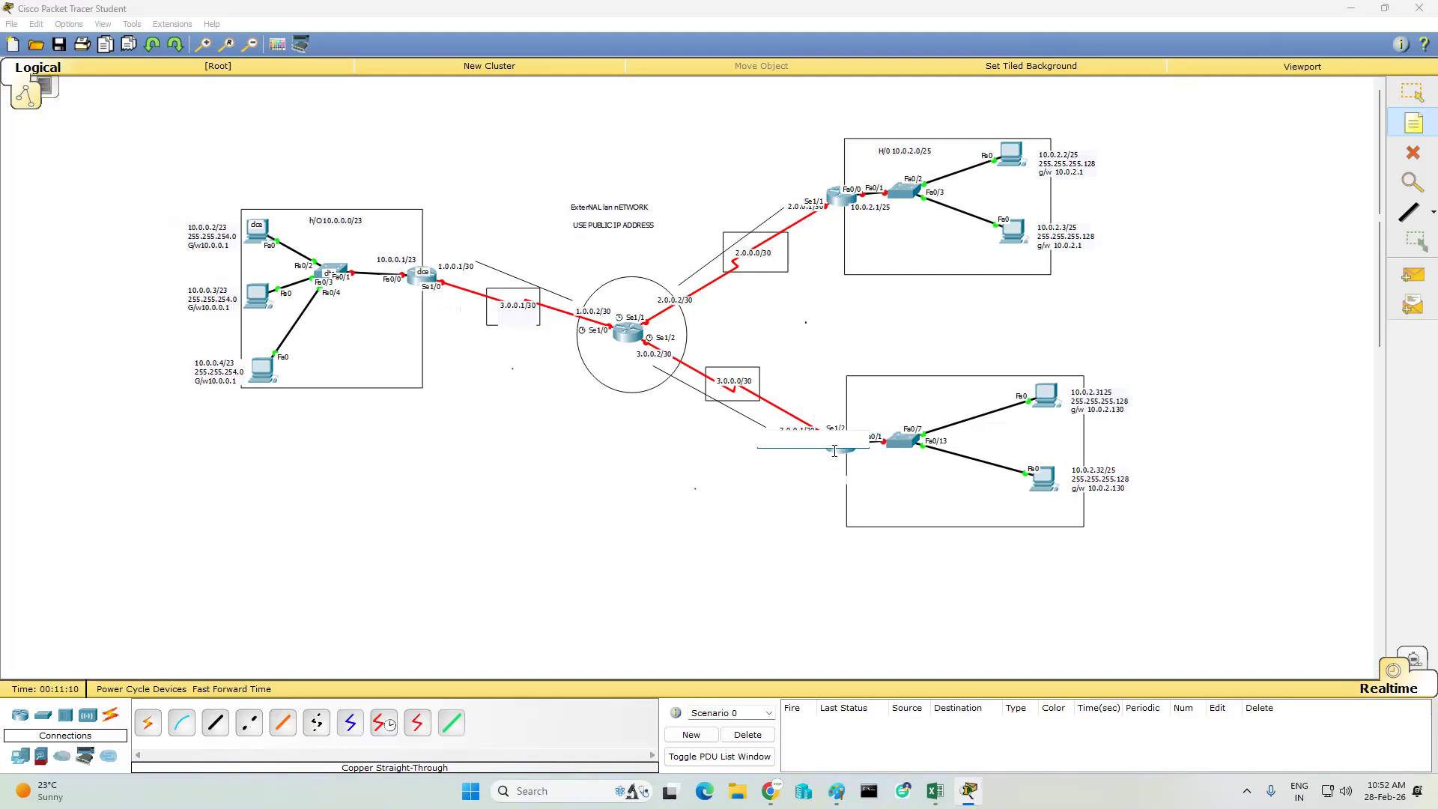
type("10.0.2.130")
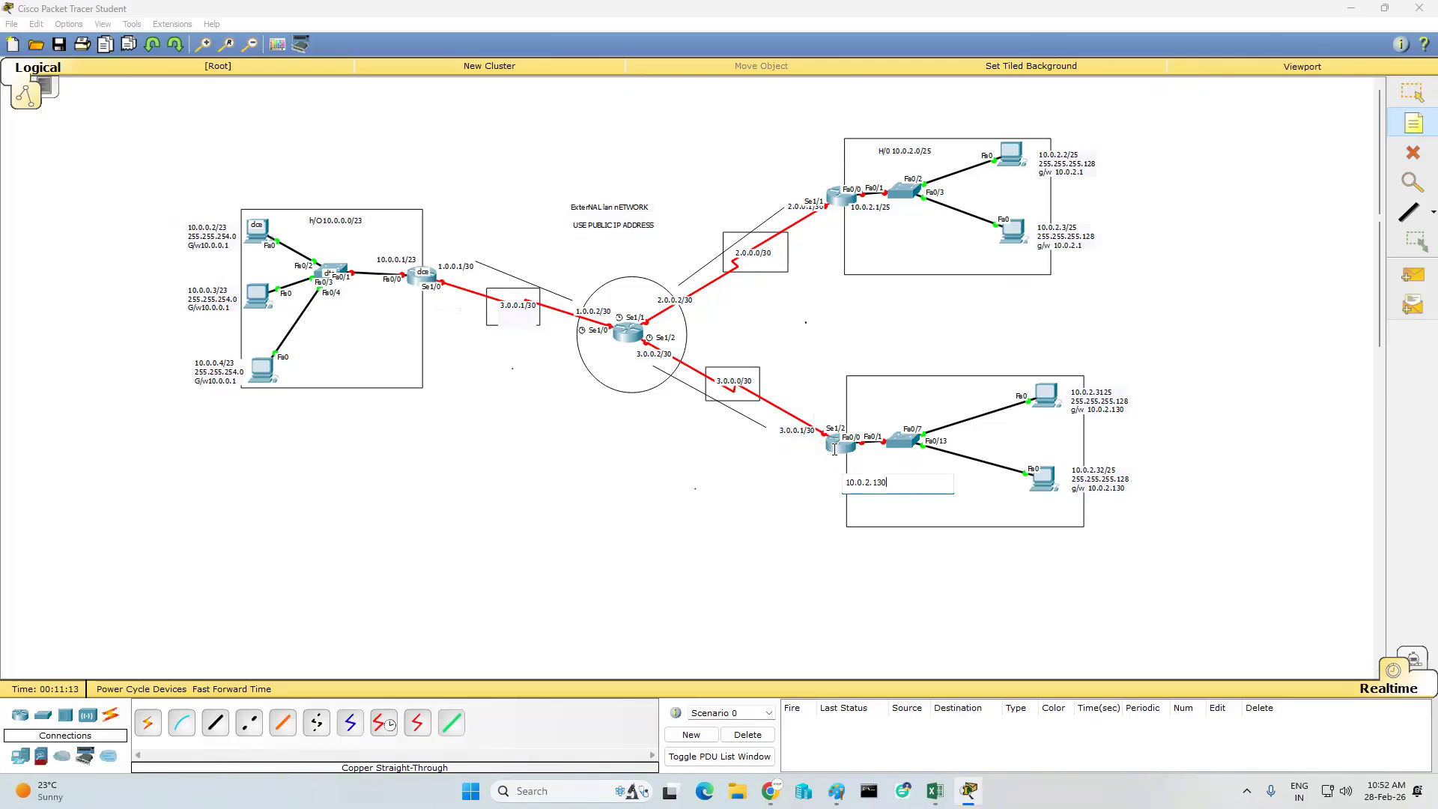
type("/25")
left_click(807, 496)
left_click(1413, 92)
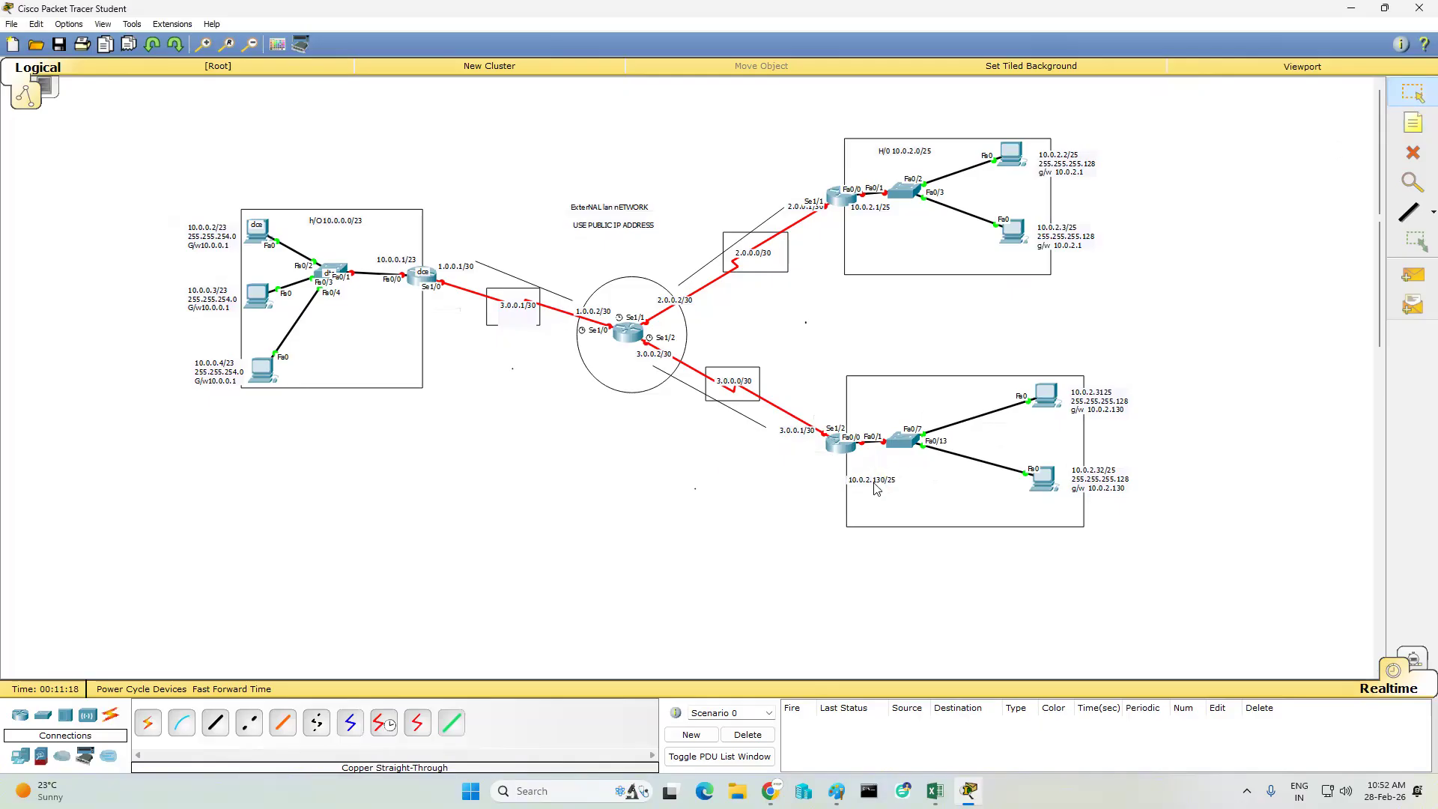
left_click_drag(875, 484, 856, 466)
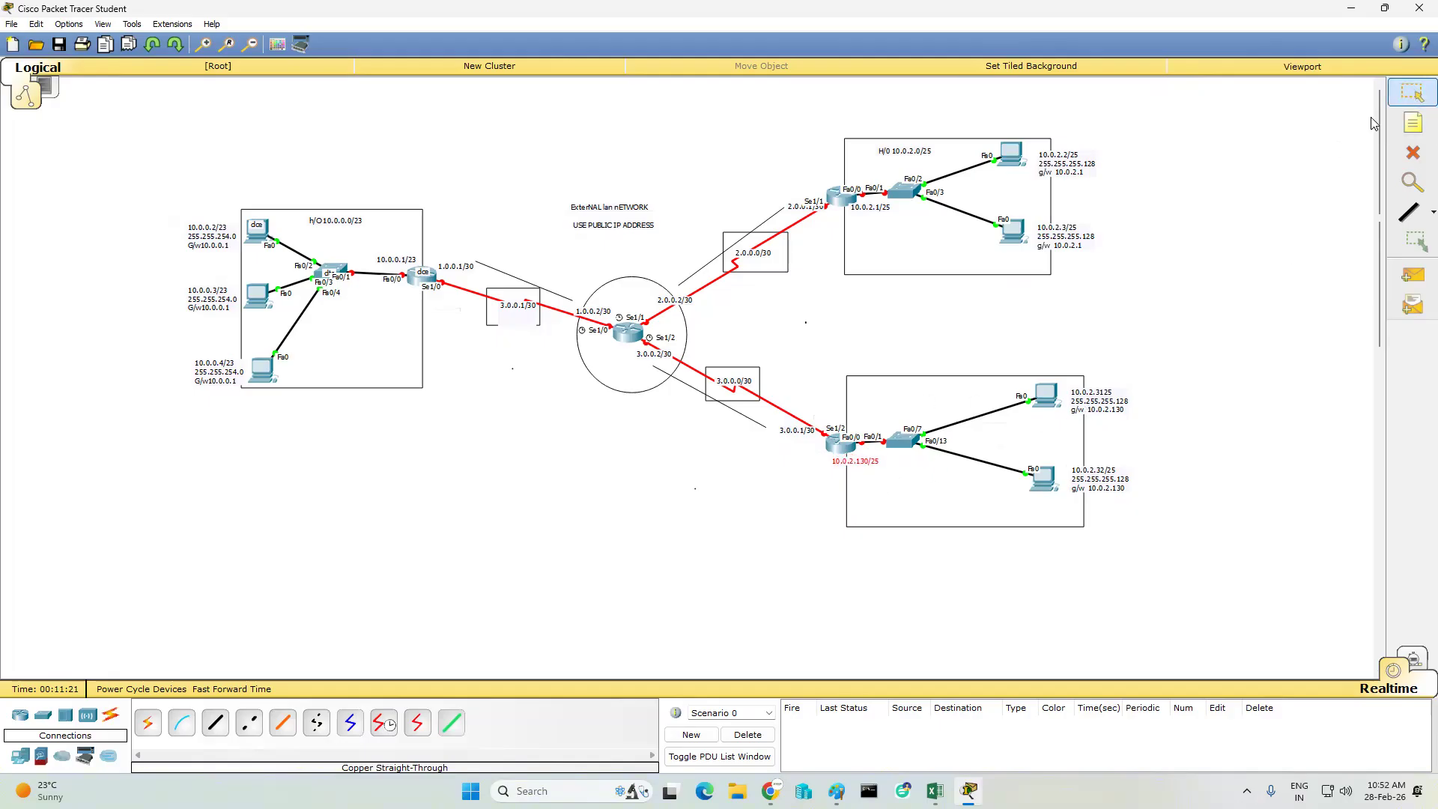
- Add the network note "b/o 10.0.2.128/25" above the switch in the lower-right rectangle
left_click(1414, 127)
left_click(904, 377)
left_click(903, 377)
type("b/o")
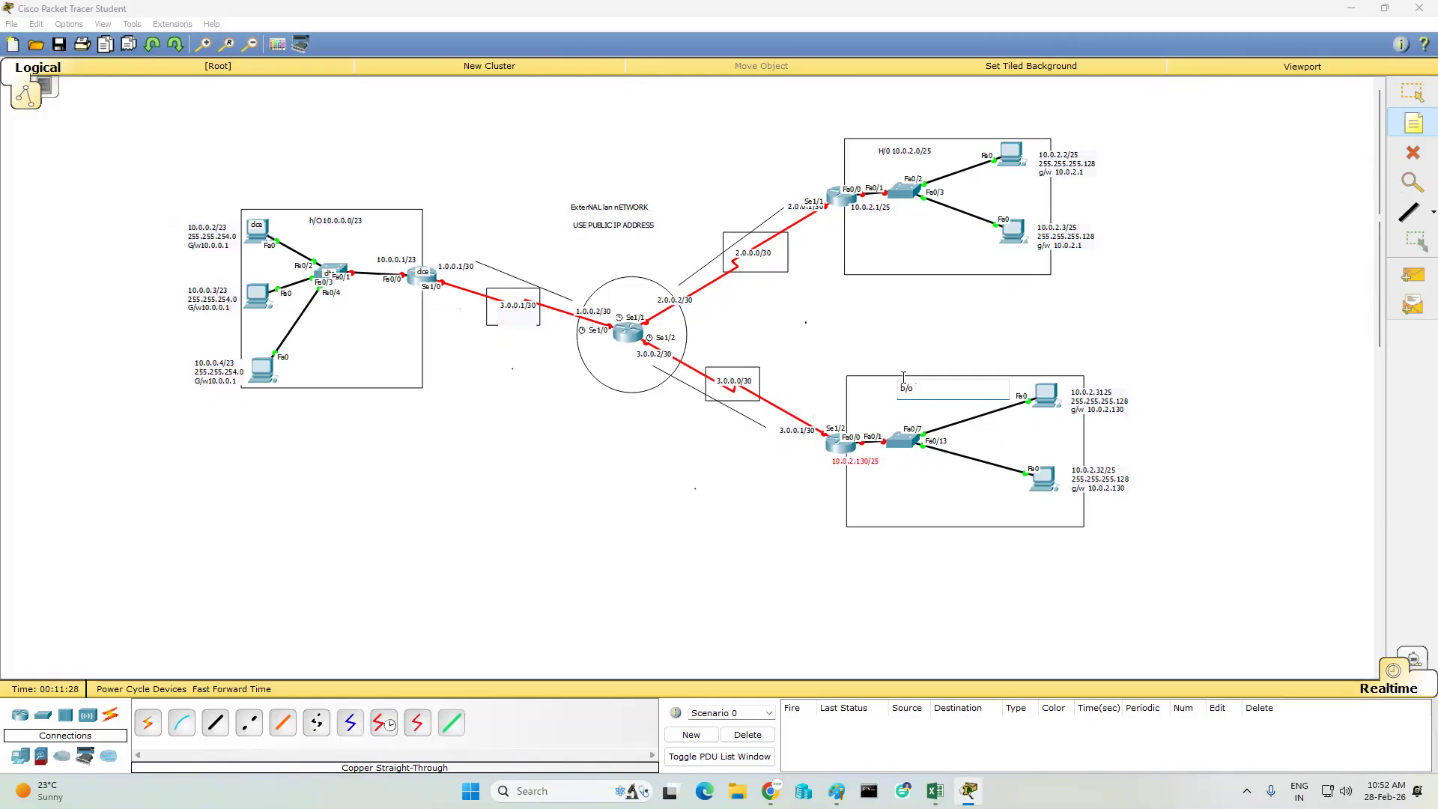
type(" 10.0.2.128/25")
left_click(959, 421)
- Correct the address note of the upper PC in the lower-right rectangle to 10.0.2.31/25
left_click(1413, 129)
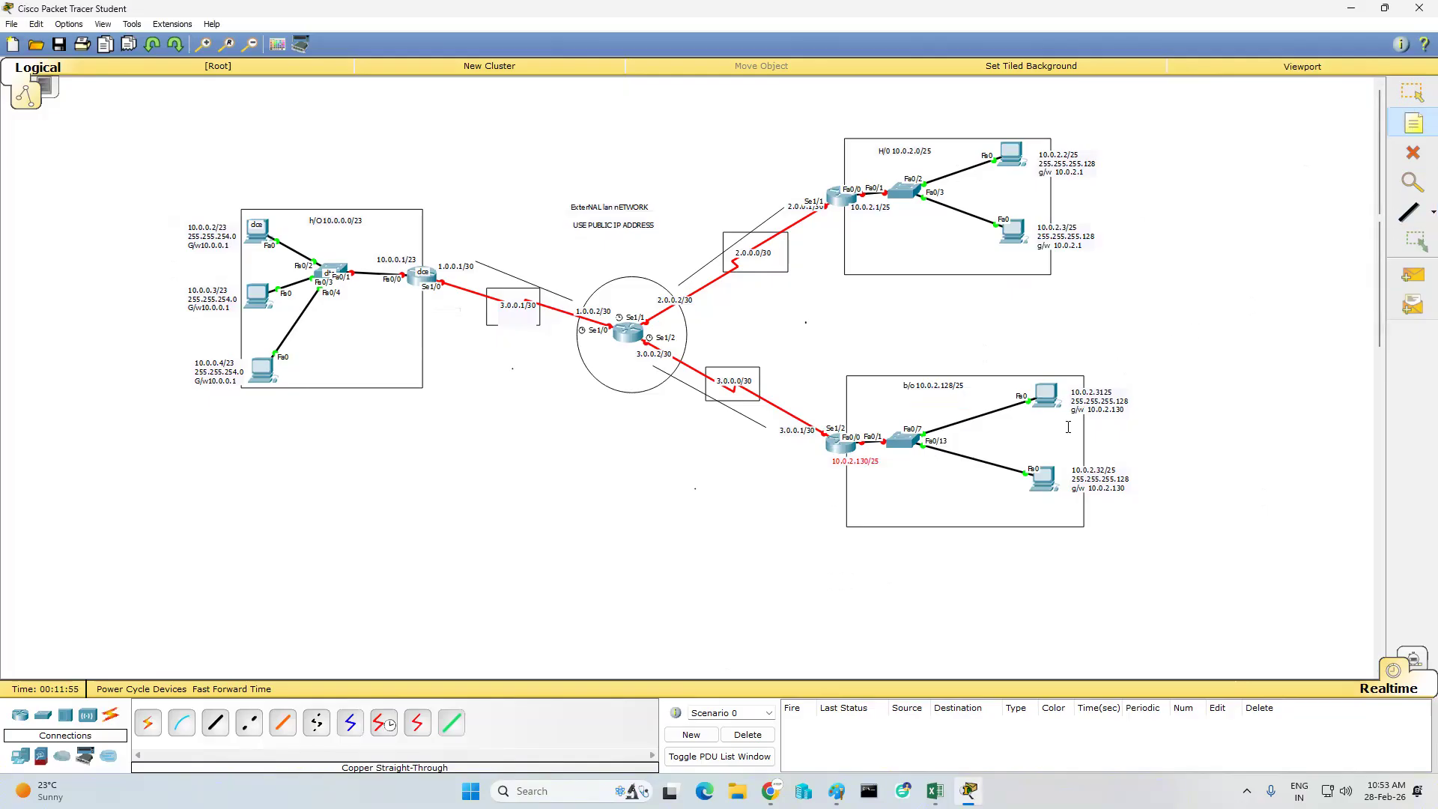
key("Escape")
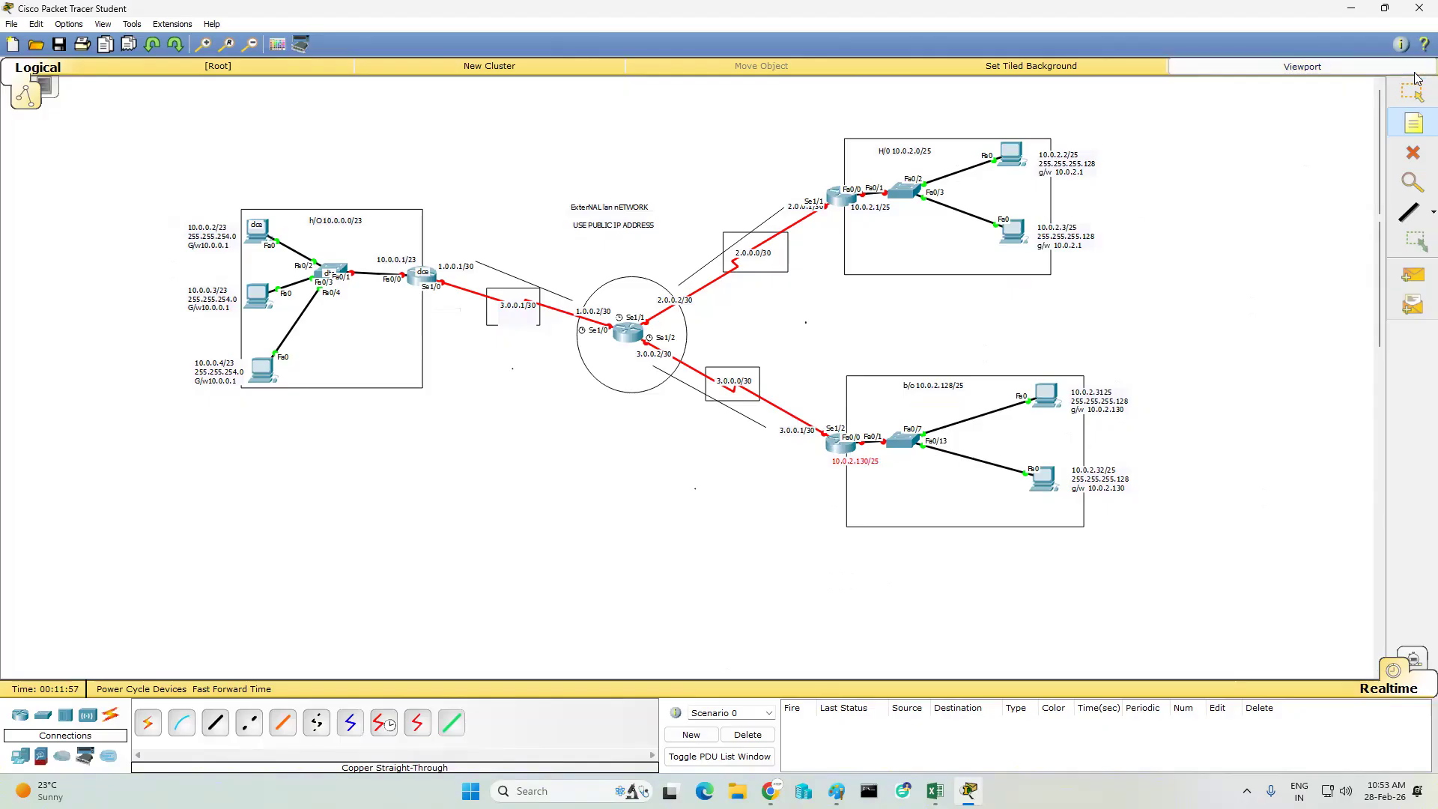
double_click(1108, 394)
type("/")
left_click(1162, 303)
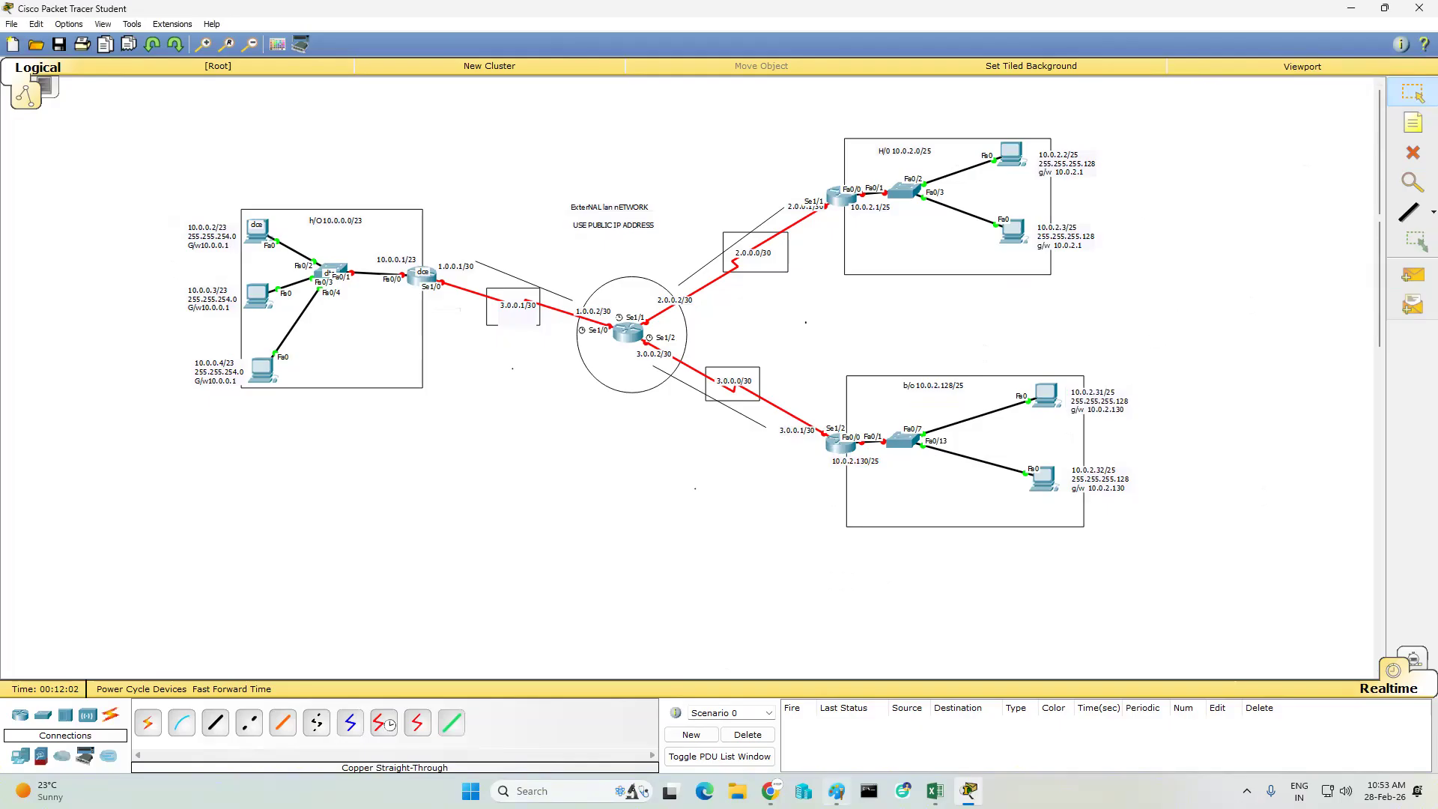
- Review the office addressing diagram in Paint and return to Packet Tracer
left_click(837, 791)
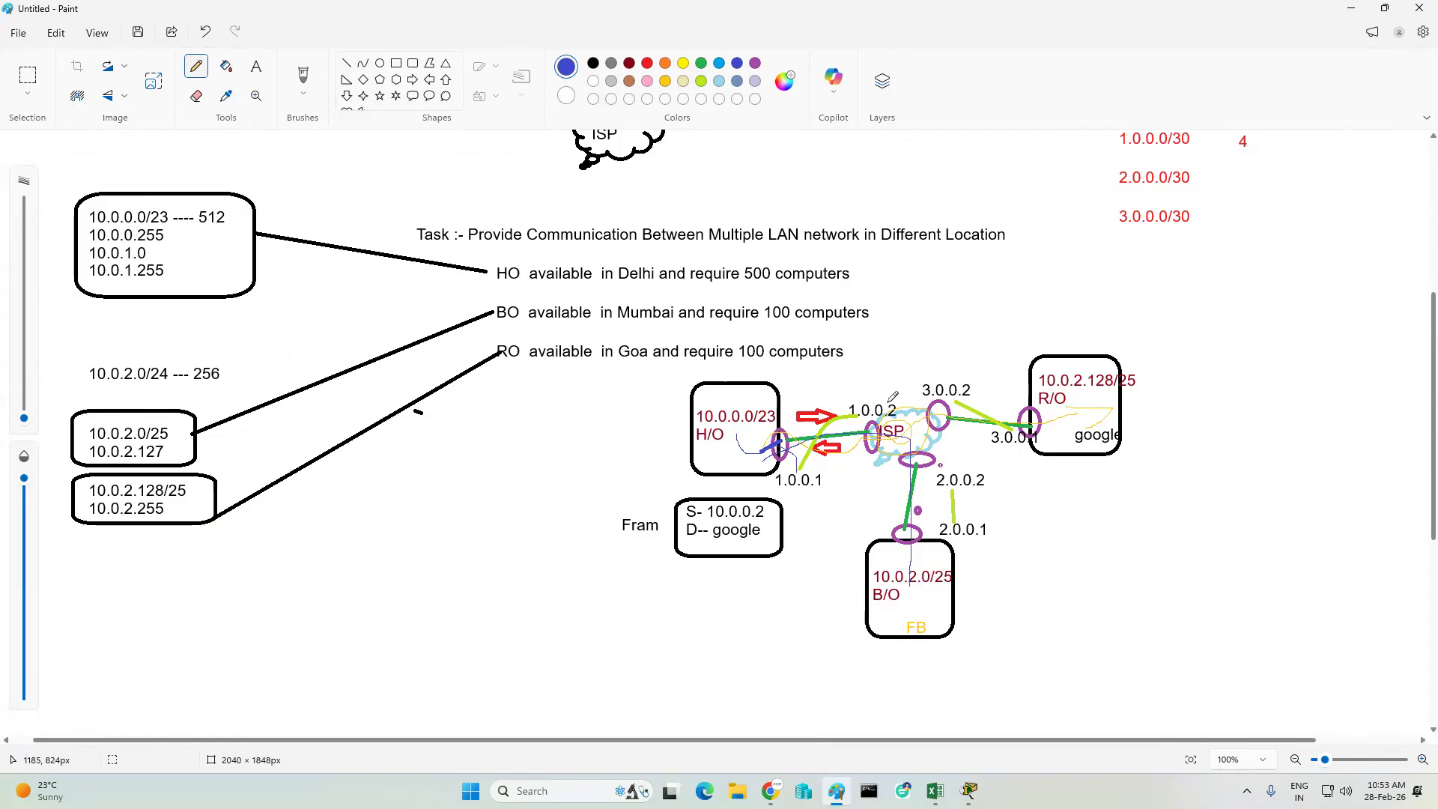
left_click(1352, 8)
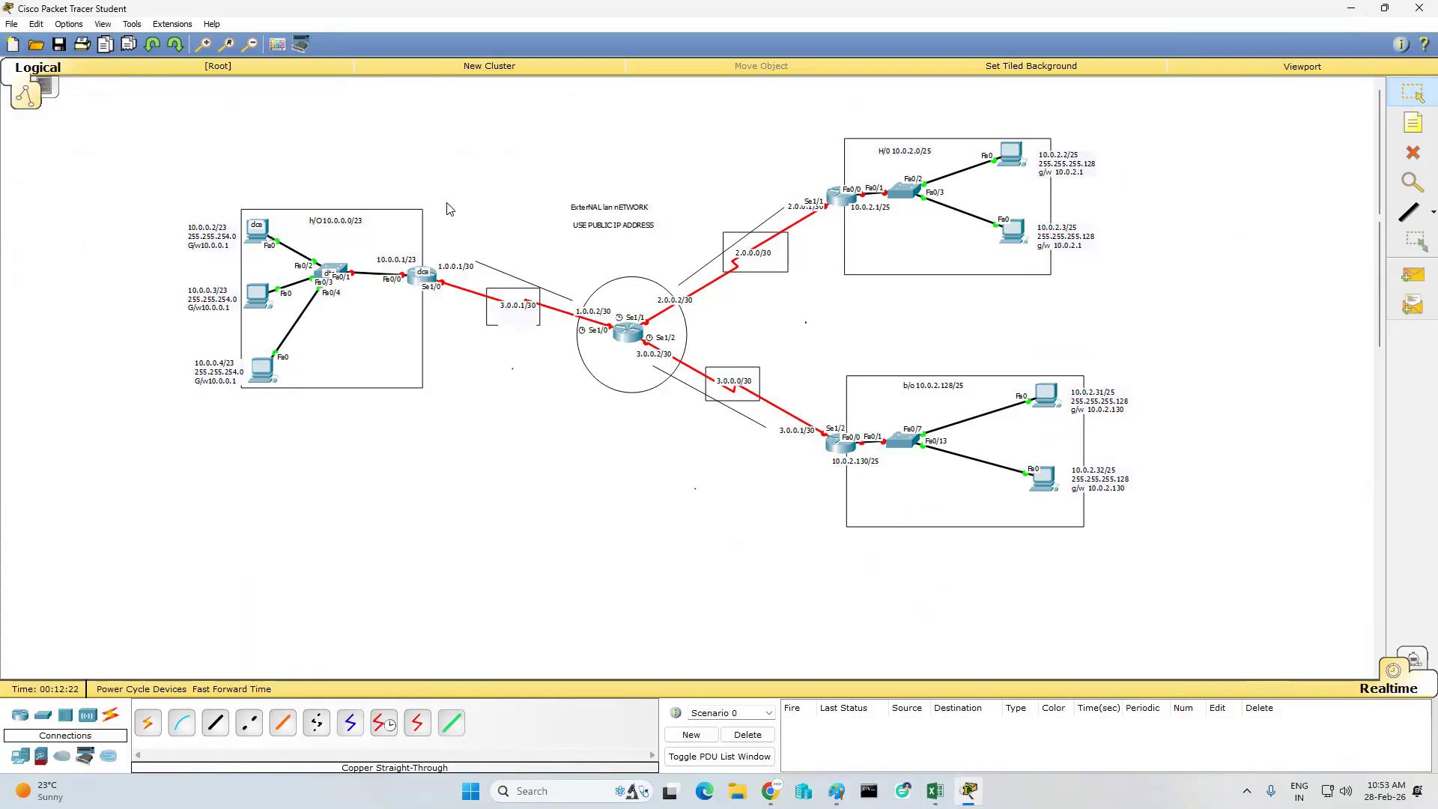
left_click(1414, 122)
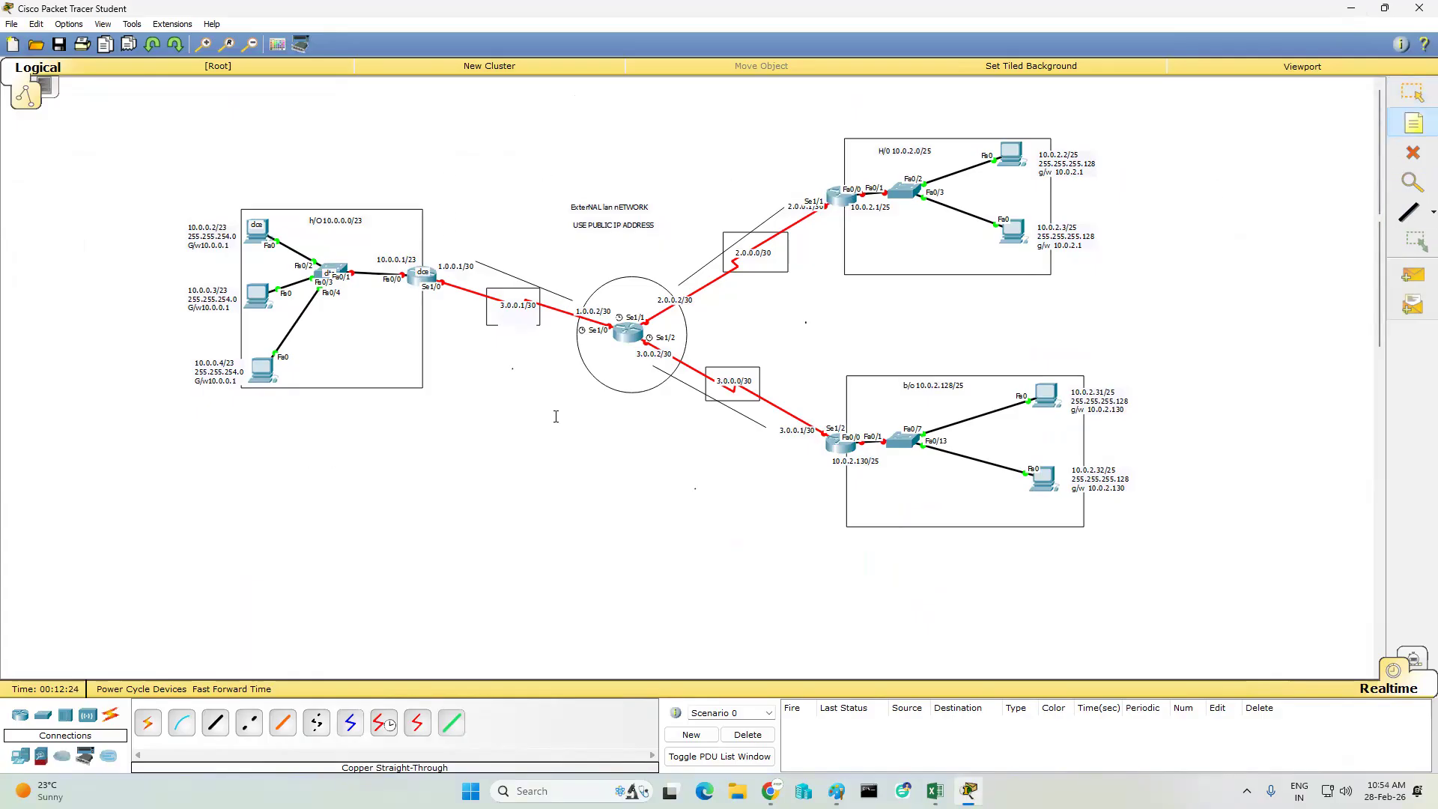
left_click(336, 415)
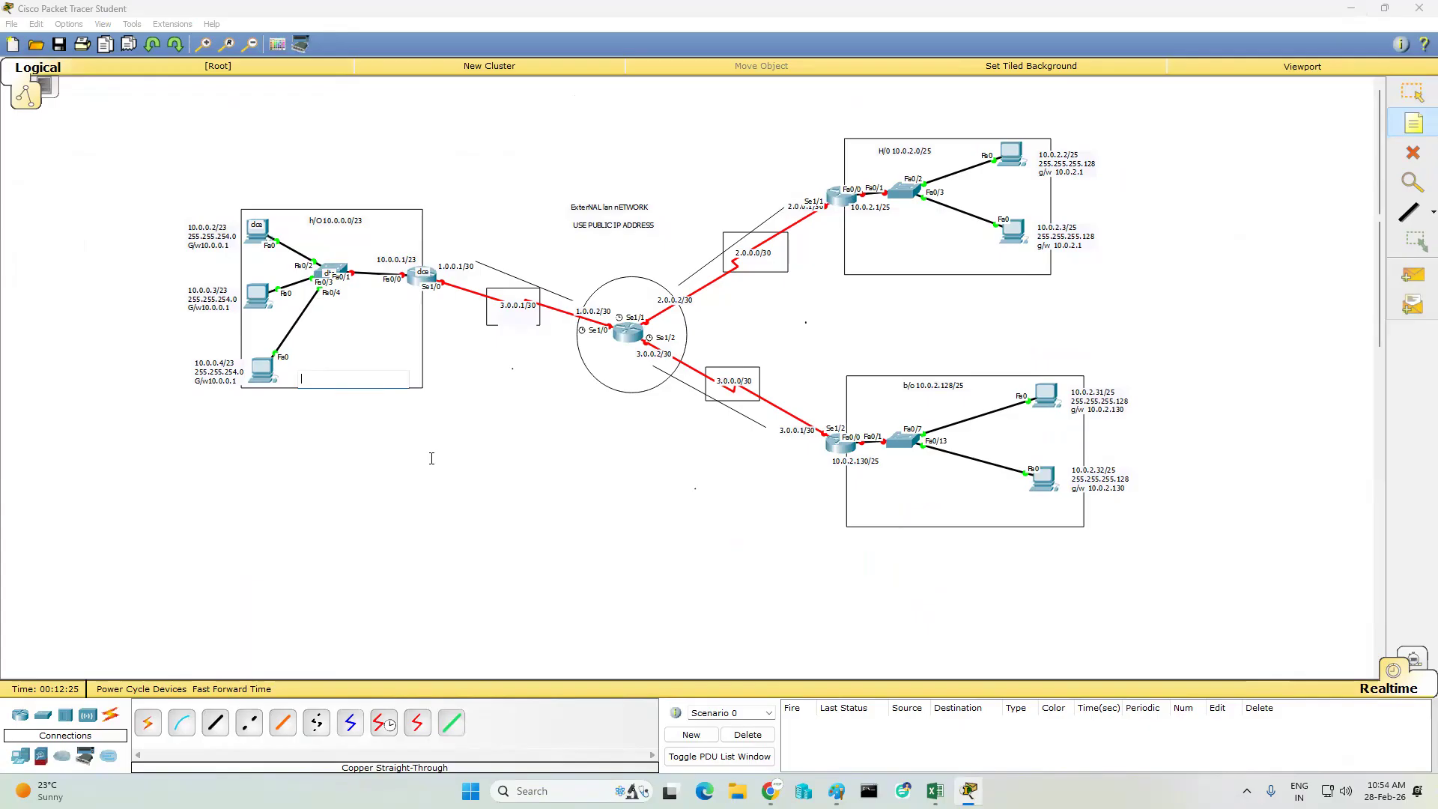
left_click(1413, 93)
- Start a configuration note below the left rectangle with the lines en, config t and hostname ho-gateway
left_click(1413, 122)
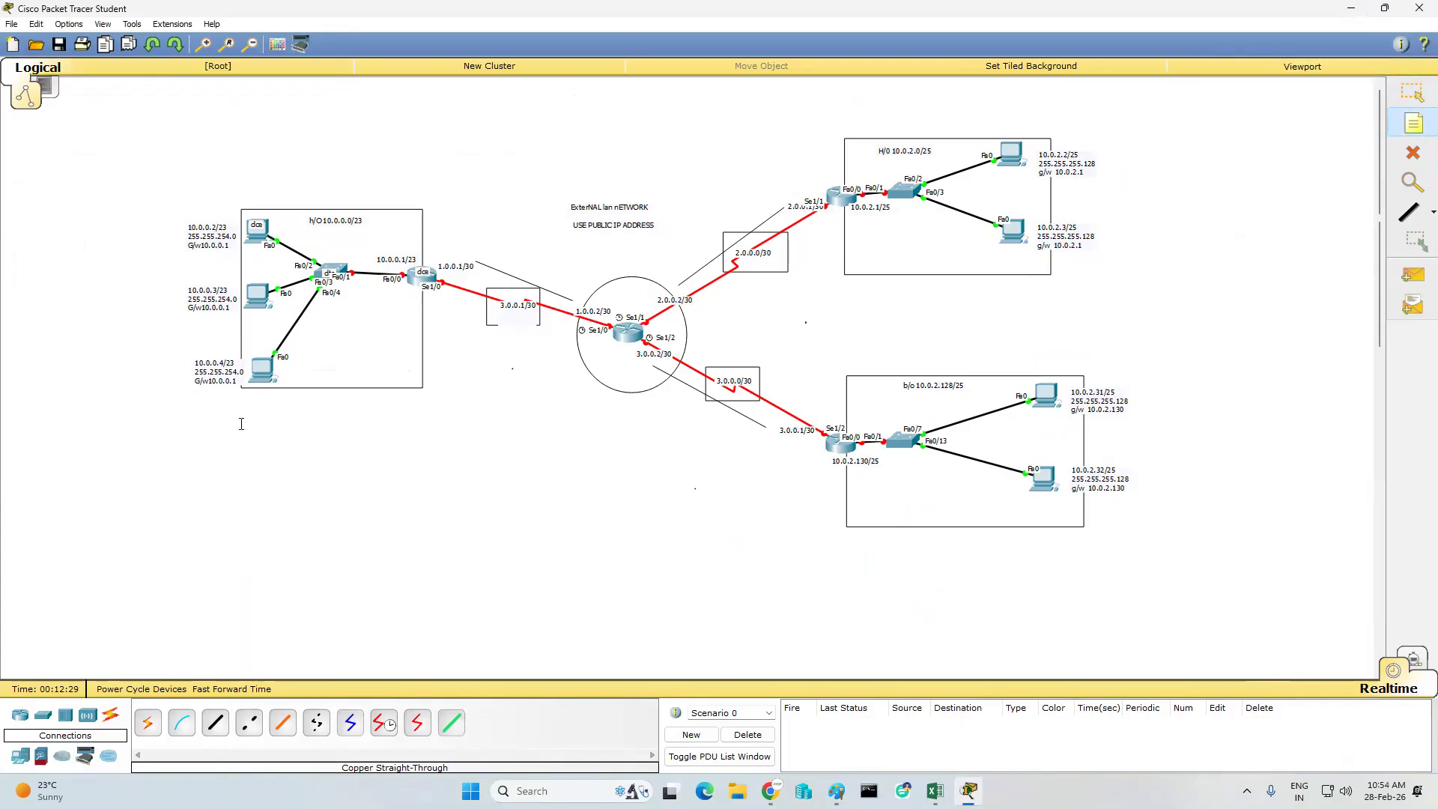
left_click(220, 391)
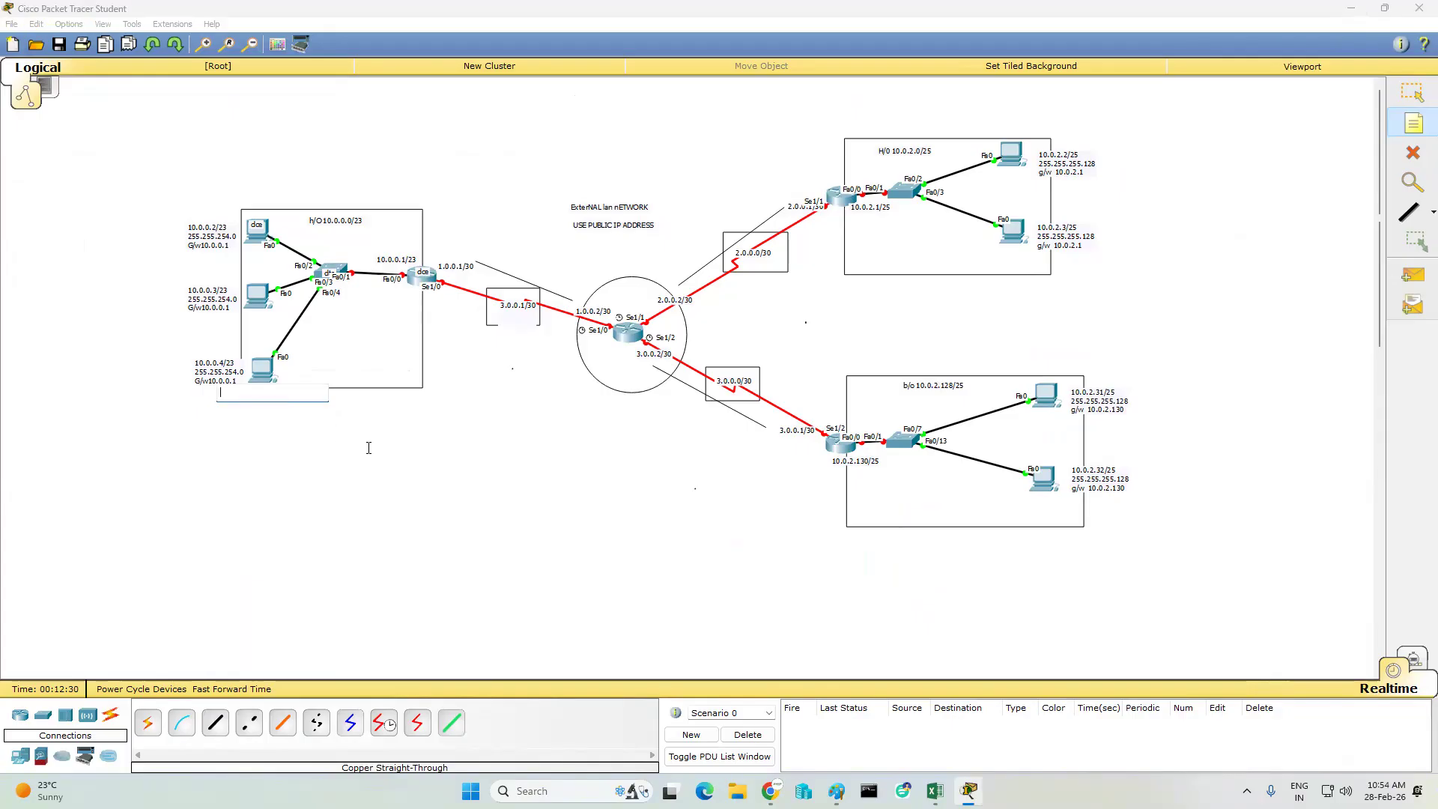
left_click(430, 447)
type("EN")
key("Return")
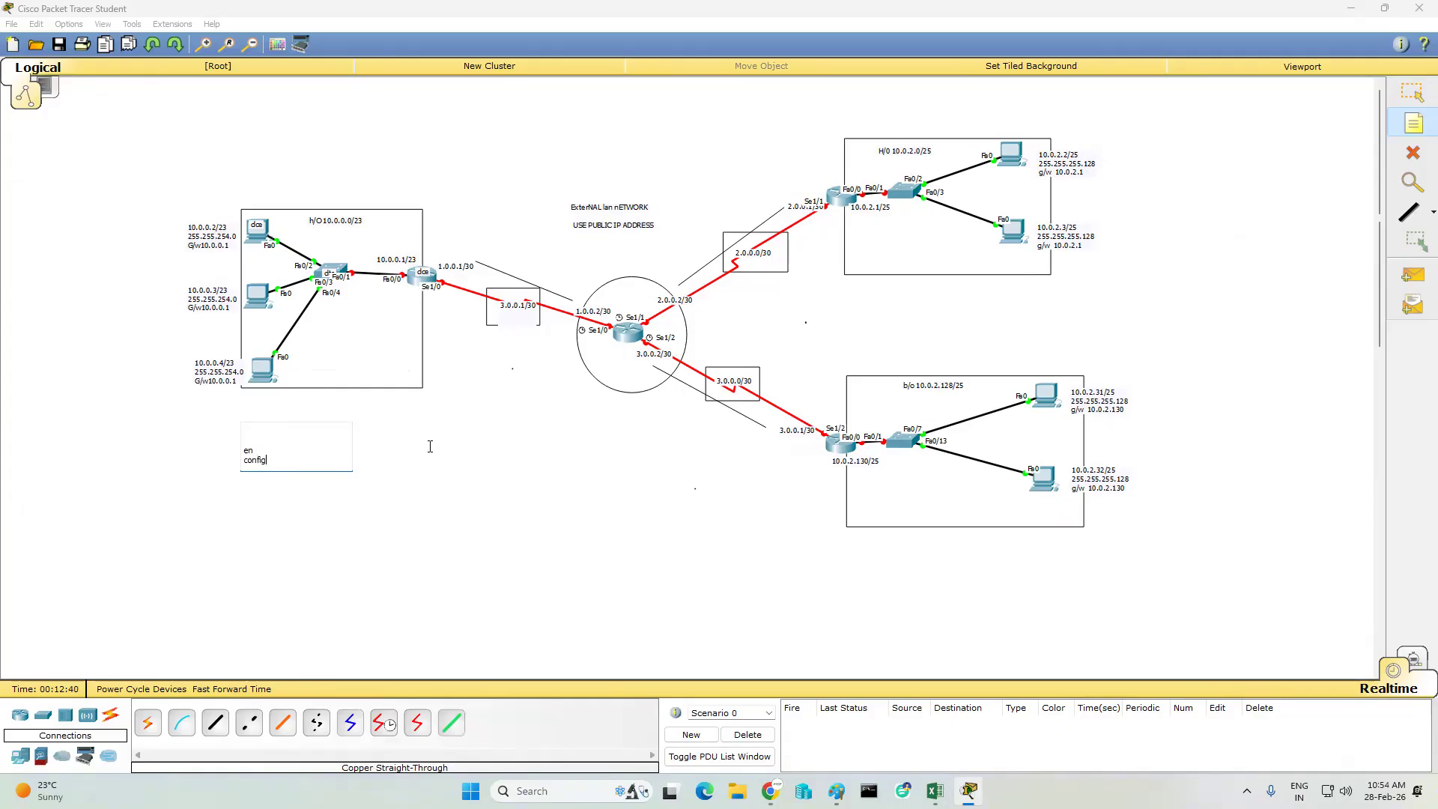
type("config t")
key("Return")
type("hostname ho")
type("fgateway")
key("BackSpace")
key("Return")
- Add the LAN interface lines to the configuration note: int fa0/0, no shut, ip add 10.0.0.1 255.255.254.0
type("t fa0/0")
key("Return")
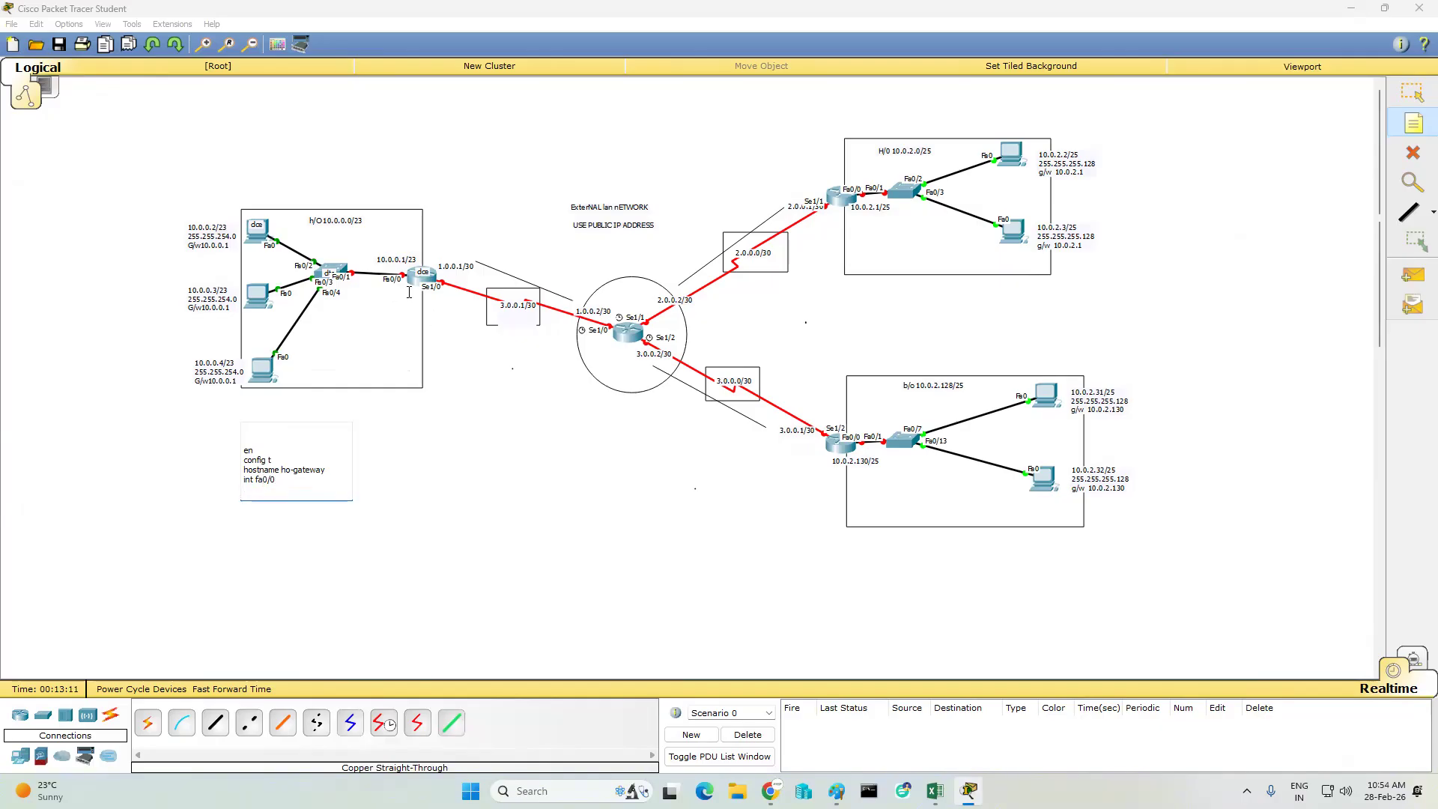
type("no shut")
key("Return")
type("ip add 10.0.0.1 255.255.254.")
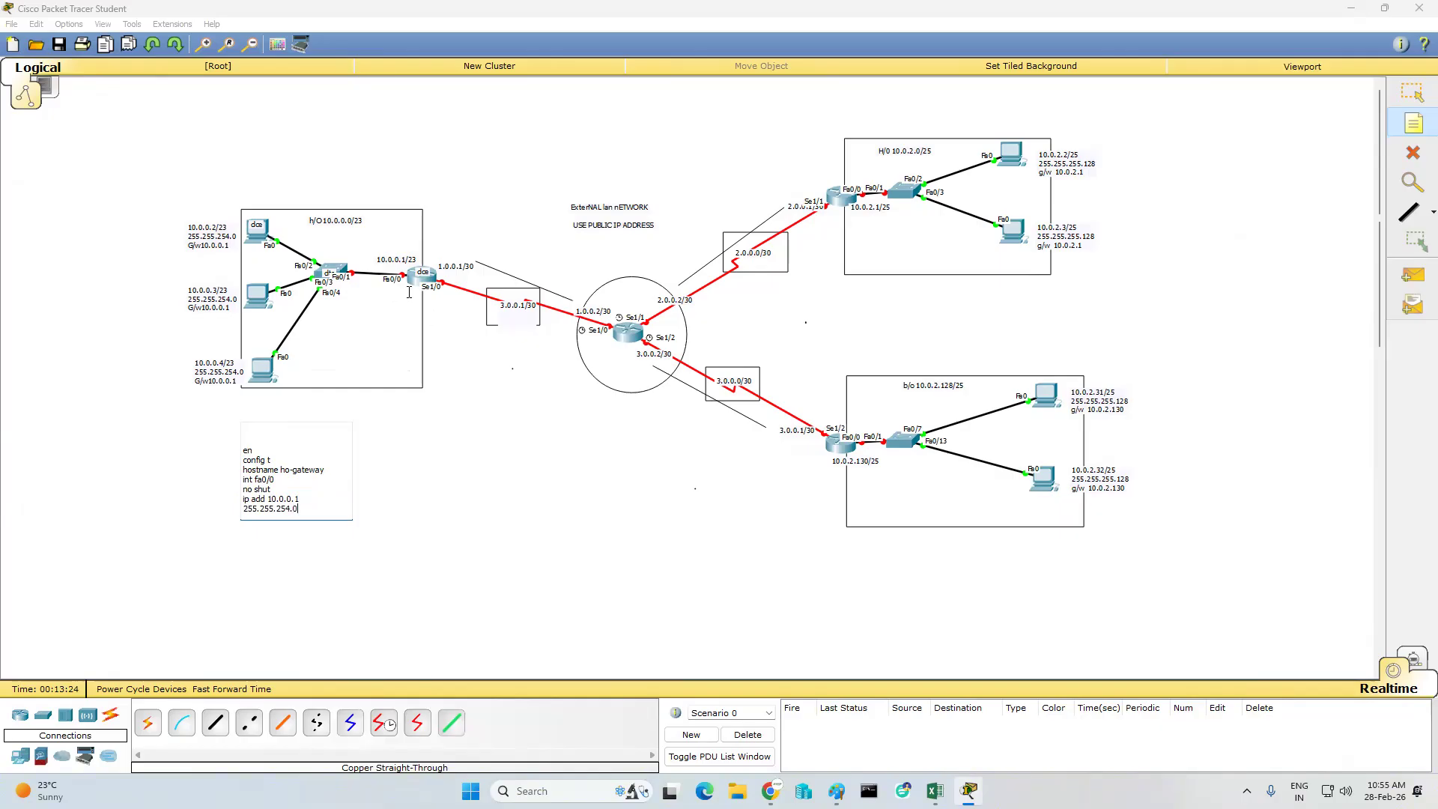
type("0")
key("Return")
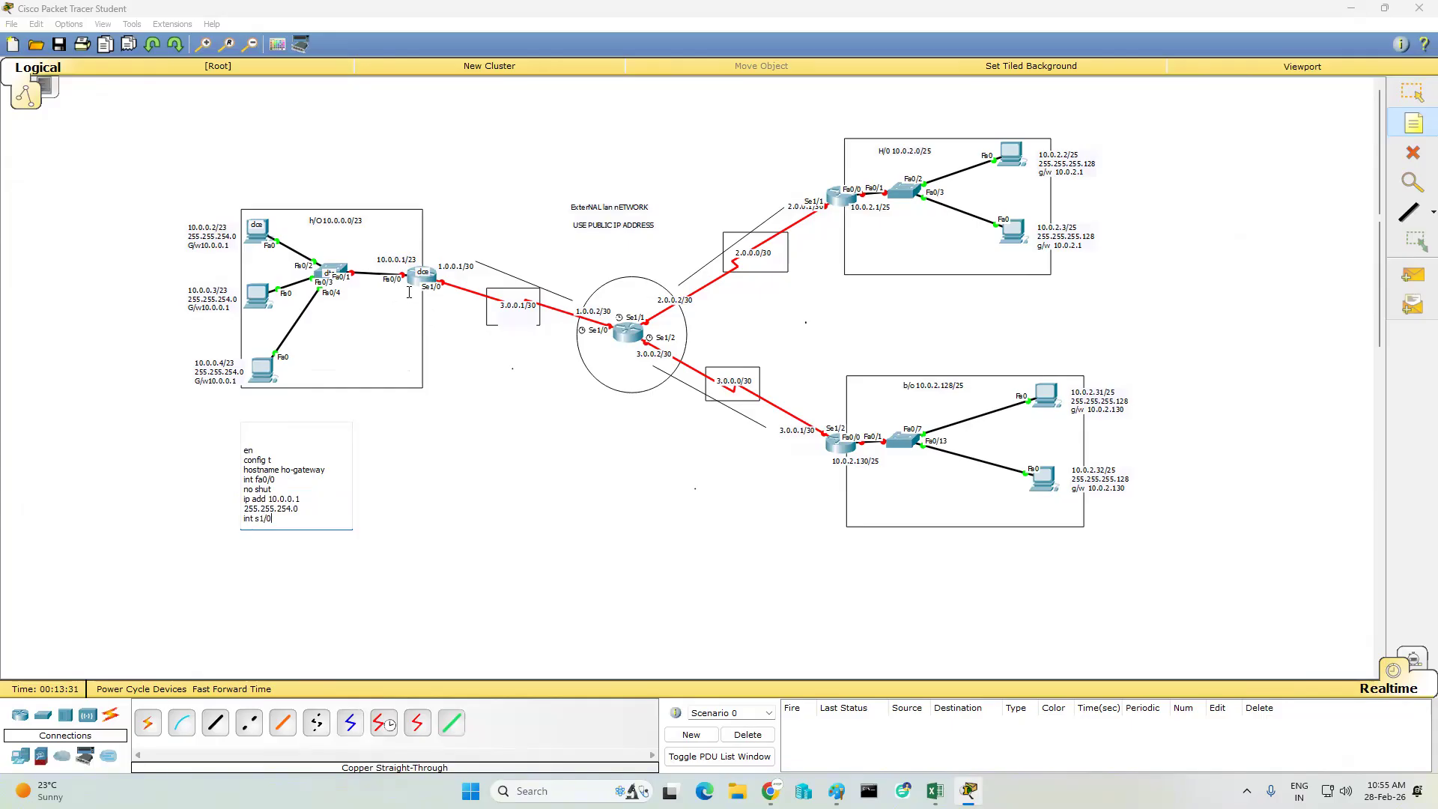
- Add the serial interface lines to the configuration note: int s1/0, no shut, ip add 1.0.0.1 255.255.255.252
key("Return")
type("no shut")
key("Return")
type("ip add 1.0.0.1 255.")
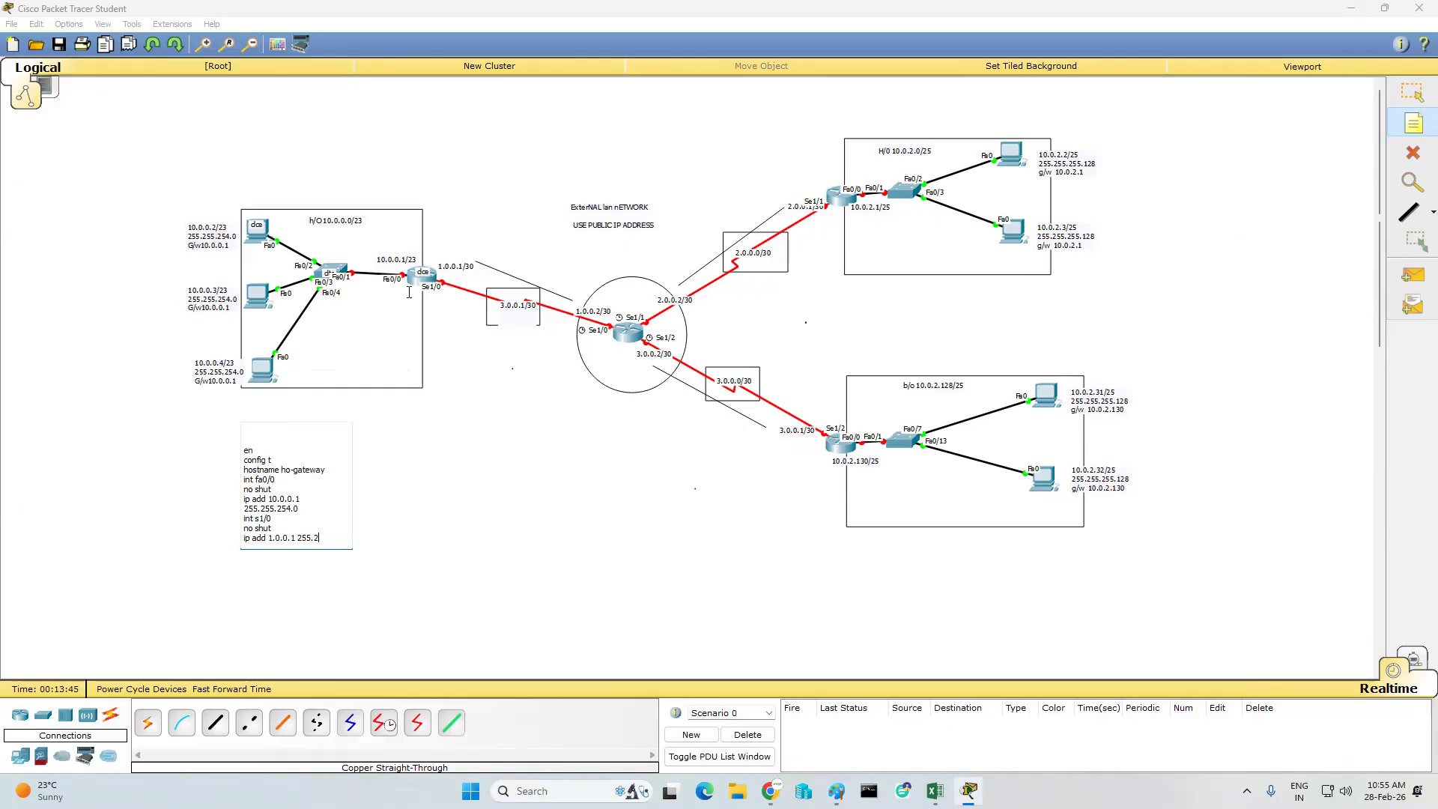
type("252")
key("Return")
- Finish the ho-gateway configuration note with the lines clock rate 64000, end and wr
type("clock rate 64")
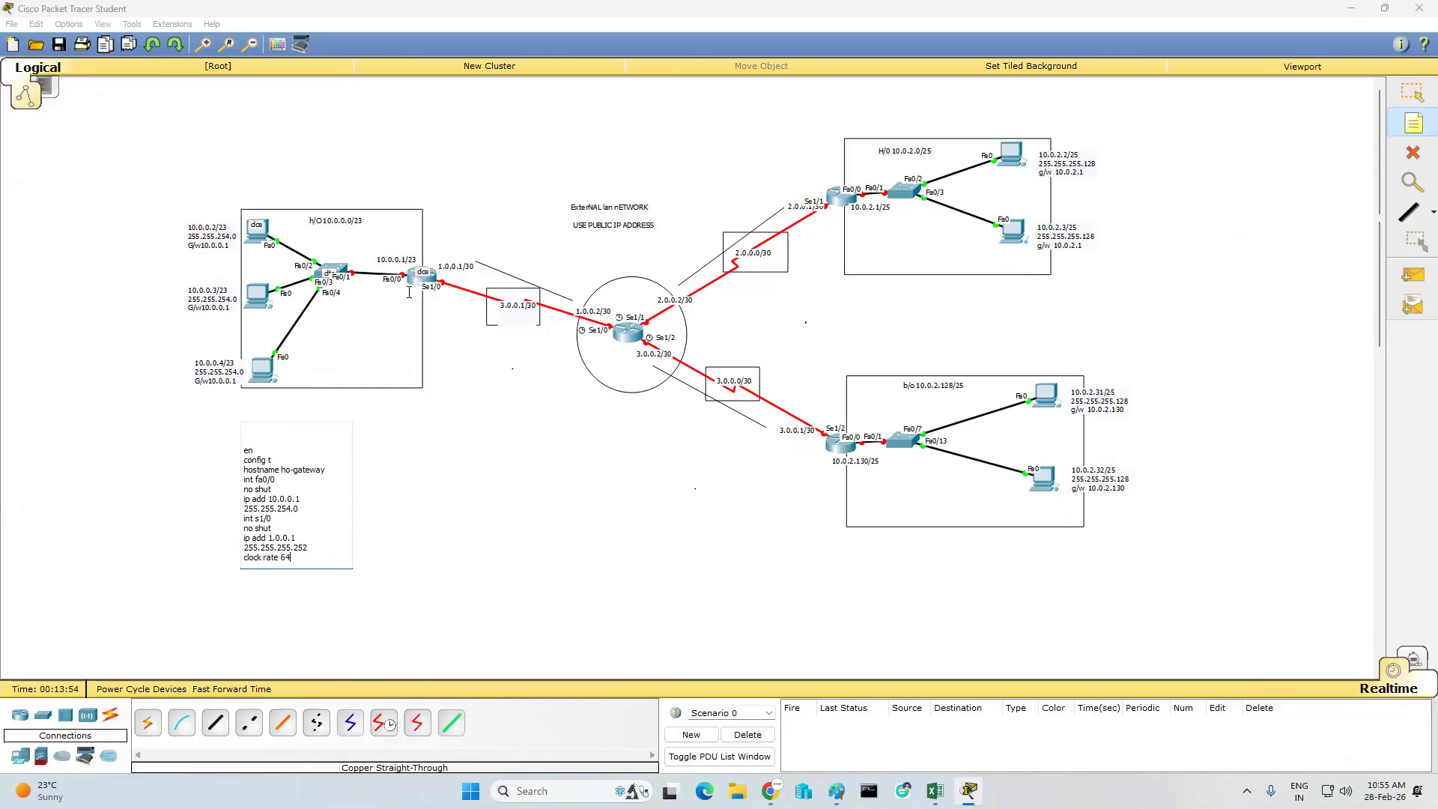
type("000")
key("Return")
type("end")
key("Return")
type("wr")
key("Return")
- Separate the hostname, fa0/0, s1/0 and end sections of the ho-gateway note with blank lines and copy the whole note text
key("ctrl+a")
left_click(416, 487)
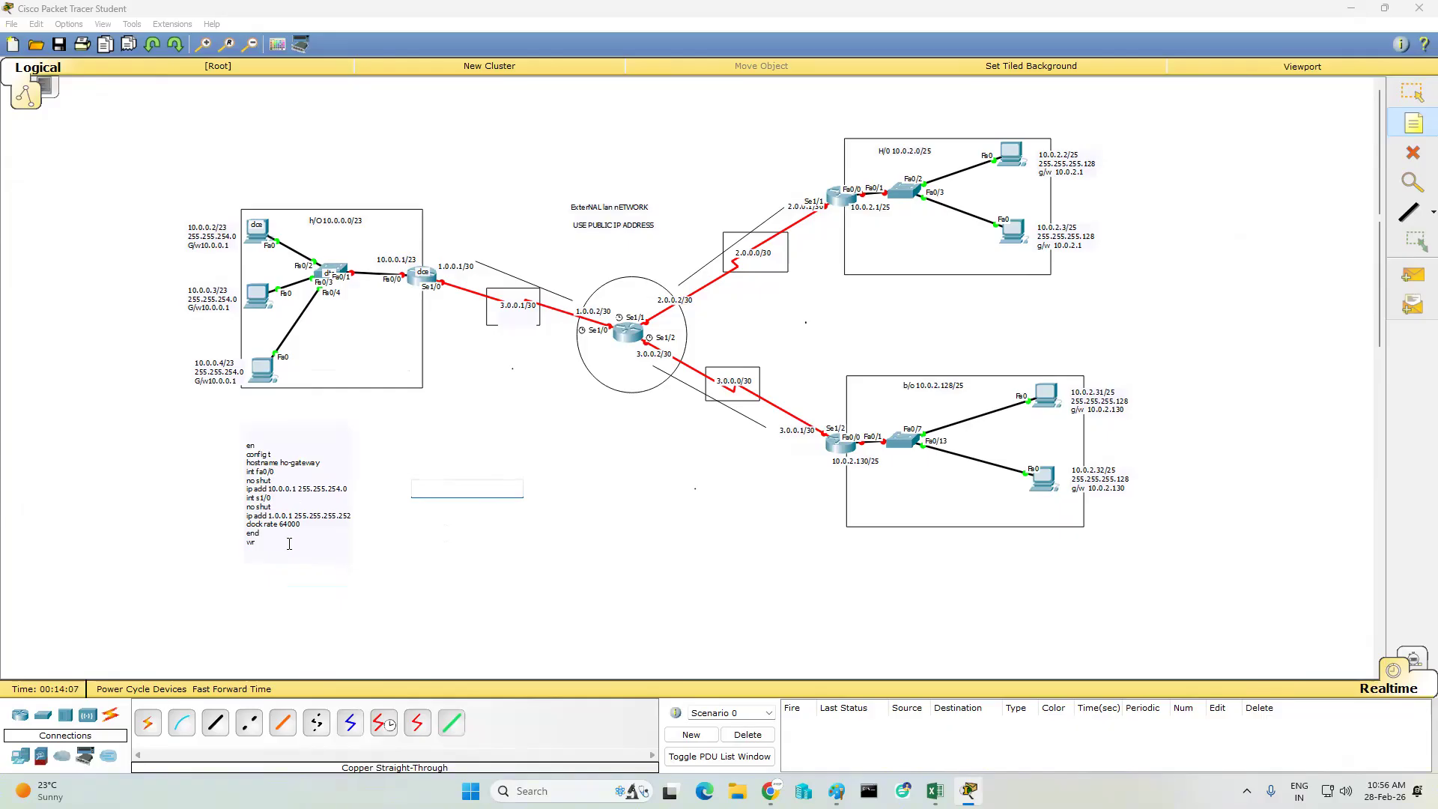
left_click(1413, 91)
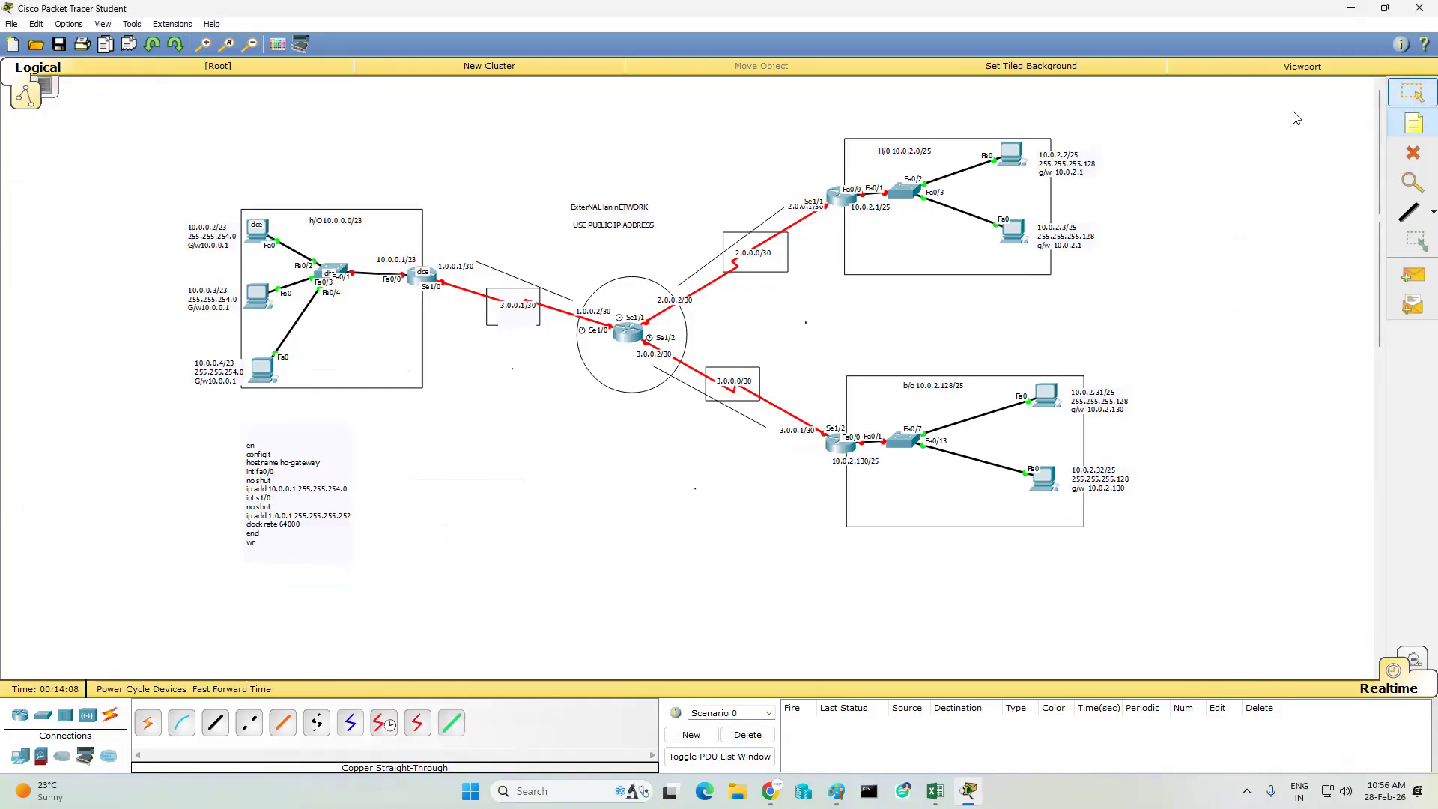
double_click(297, 480)
left_click(340, 472)
key("Return")
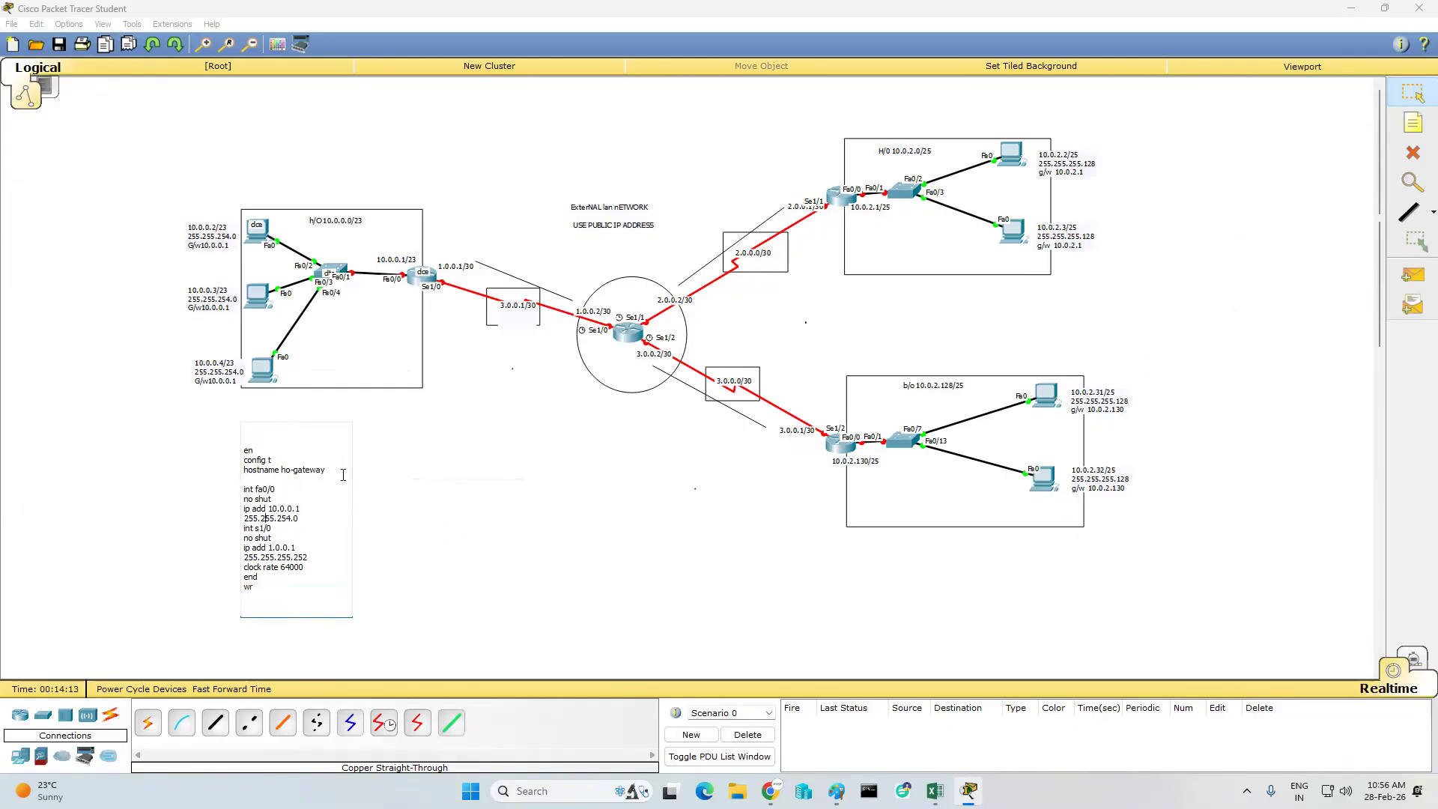
key("Return")
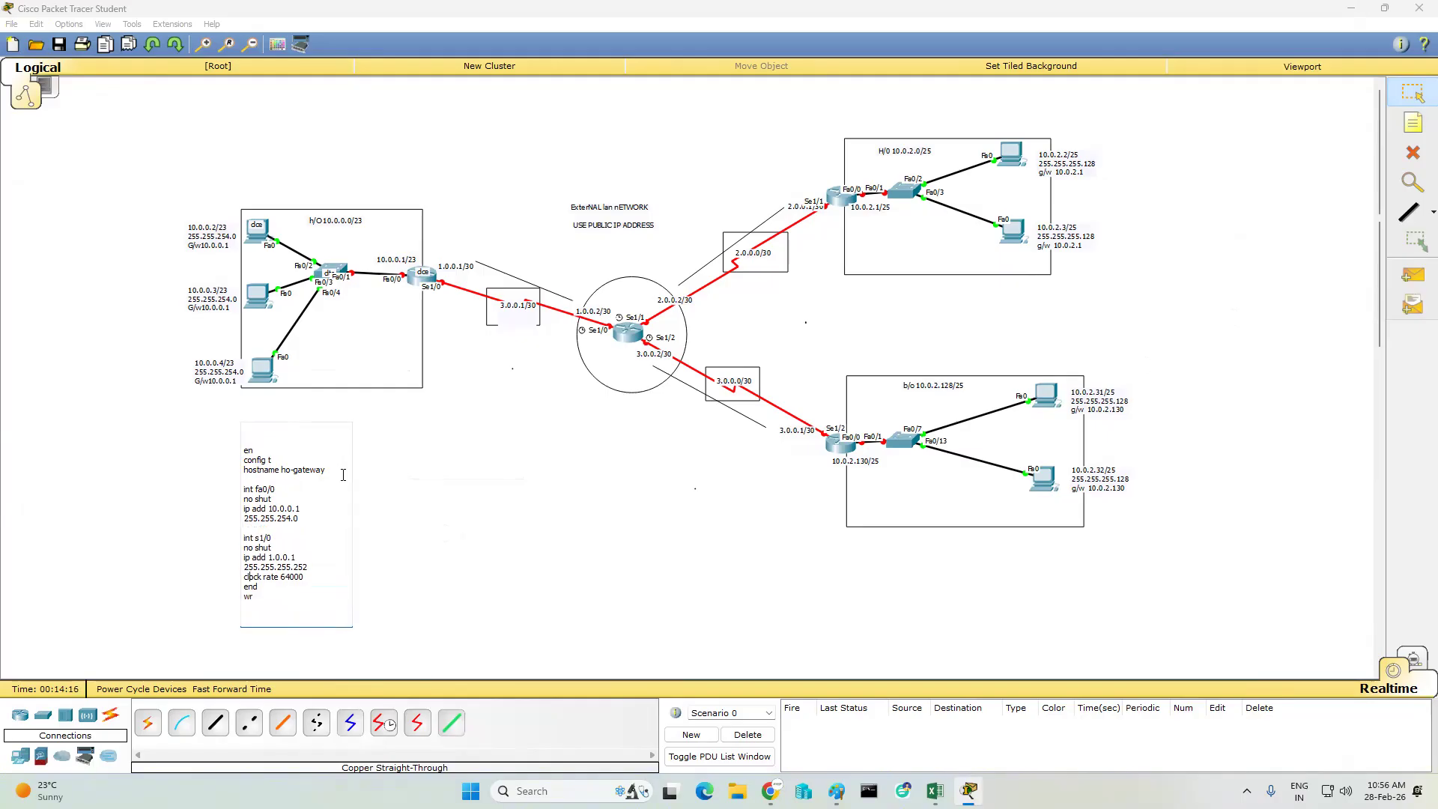
key("Return")
key("ctrl+a")
key("ctrl+c")
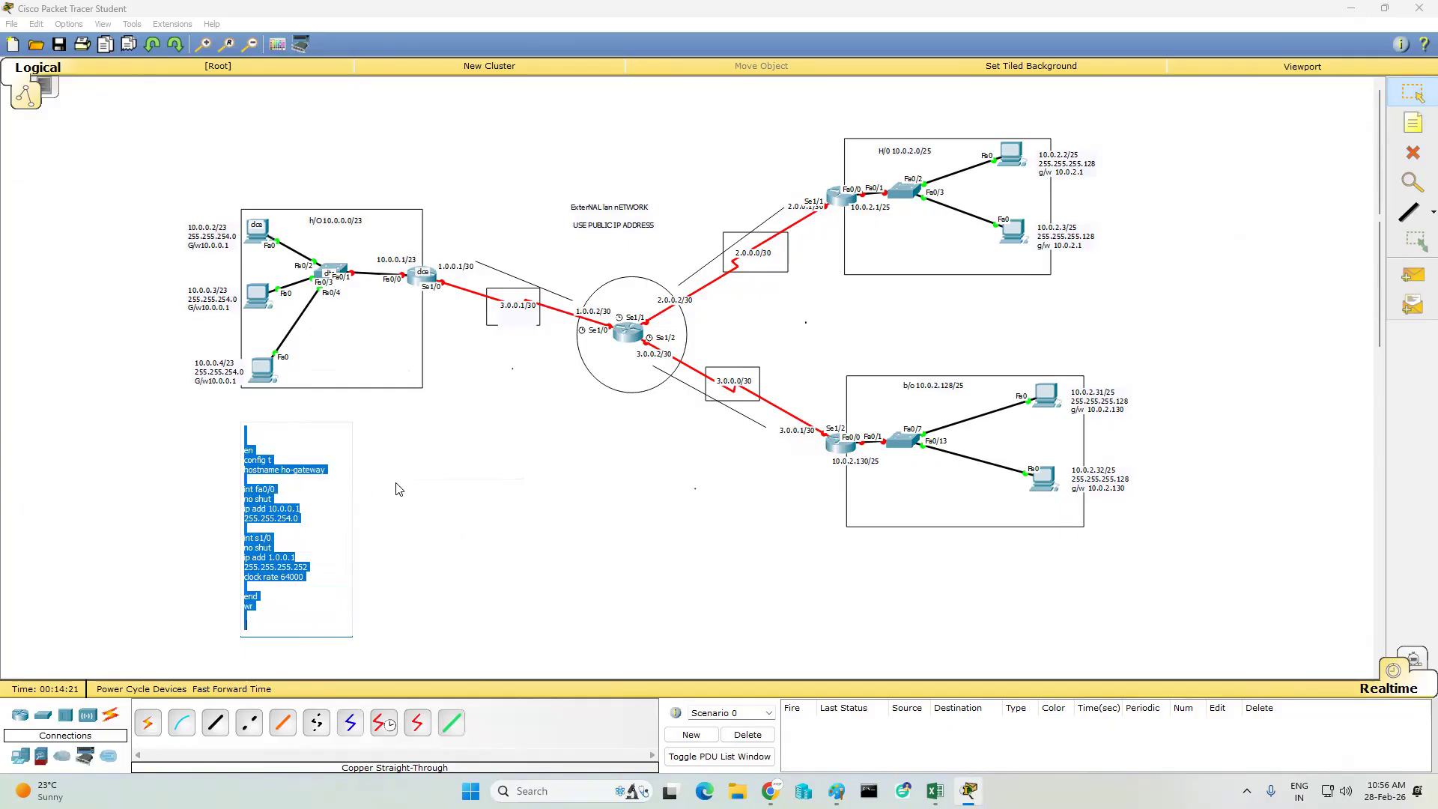
left_click(546, 482)
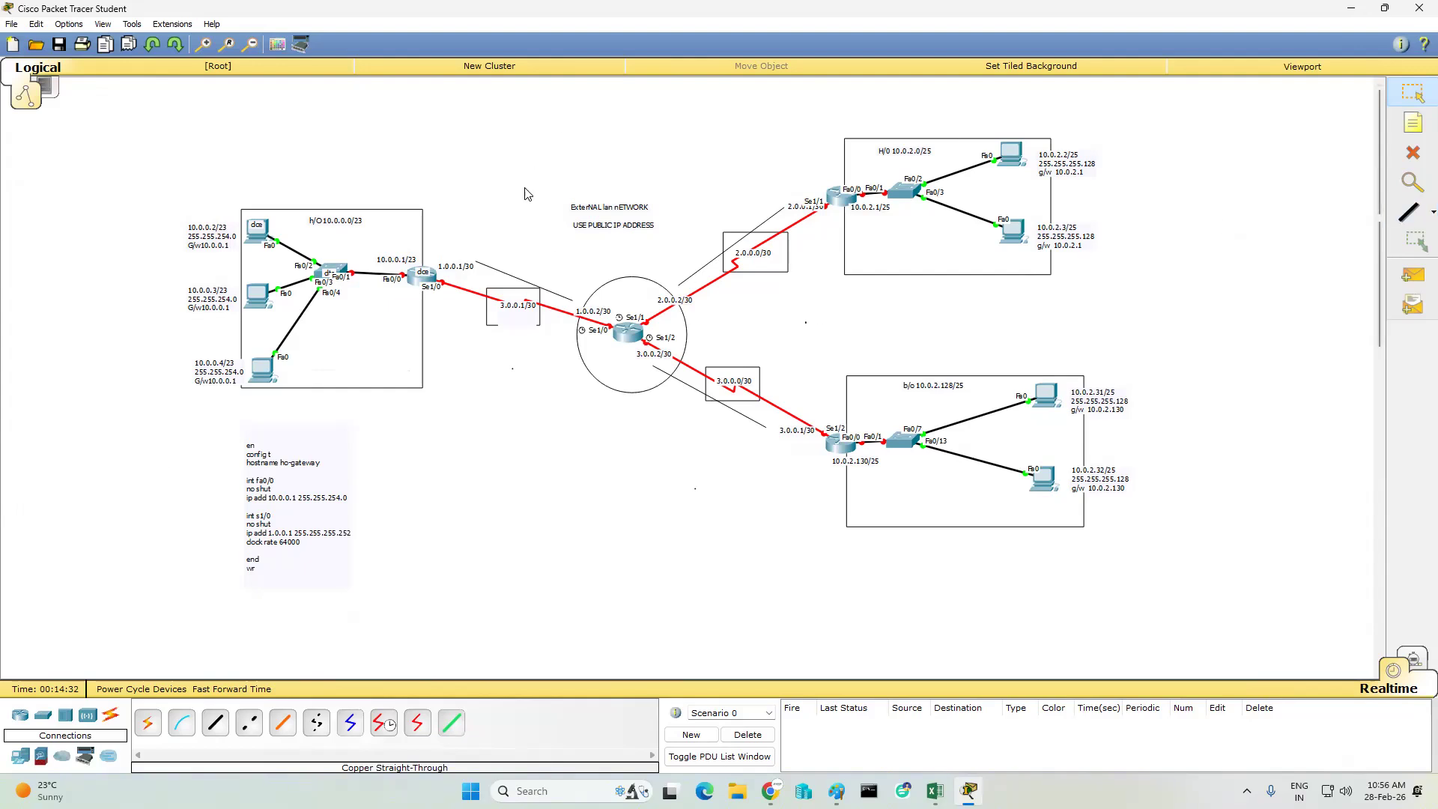
- Open the command line of the 10.0.0.0/23 LAN's gateway router and answer no to the initial configuration dialog
left_click(423, 280)
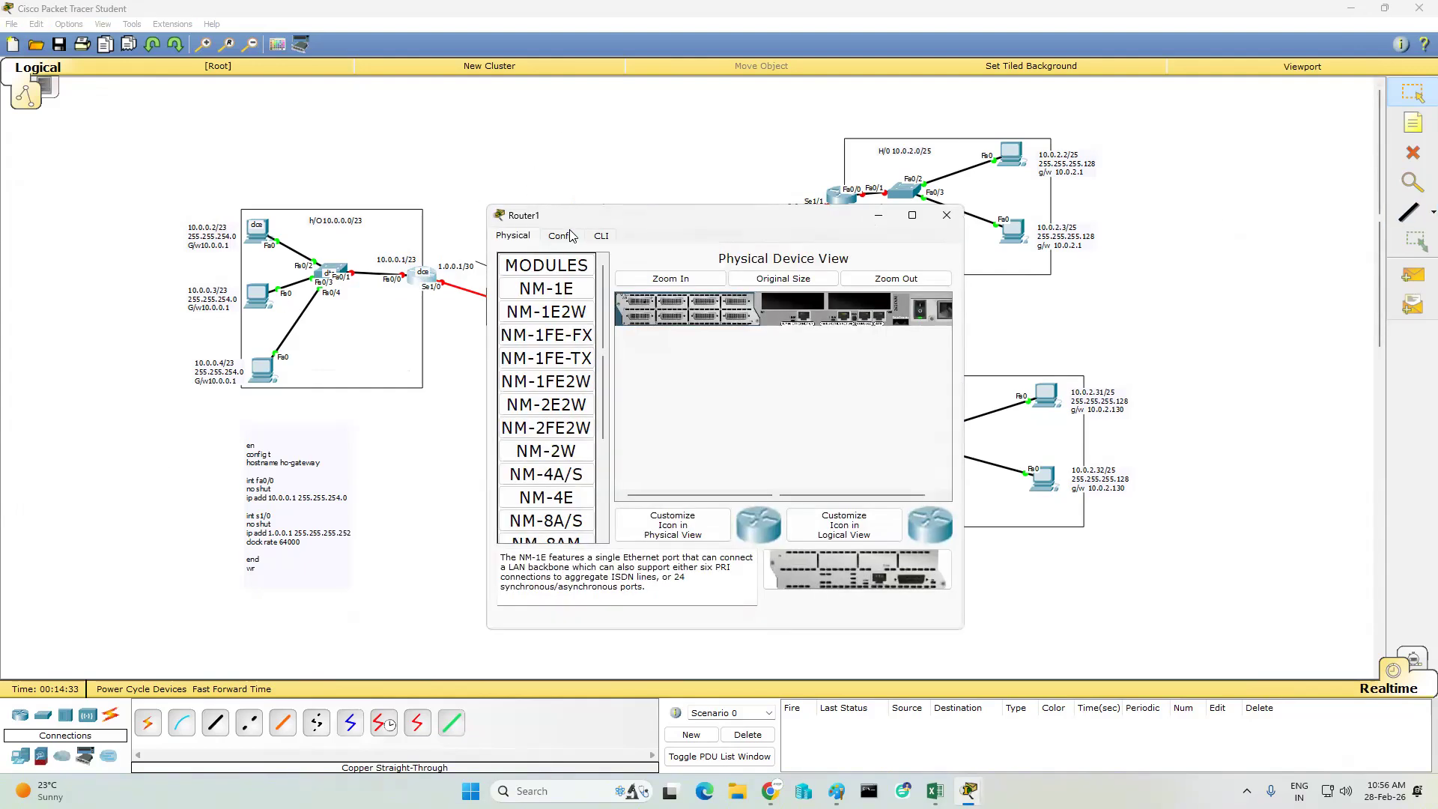
left_click(605, 236)
type("no")
key("Return")
key("Return")
key("Return")
key("Return")
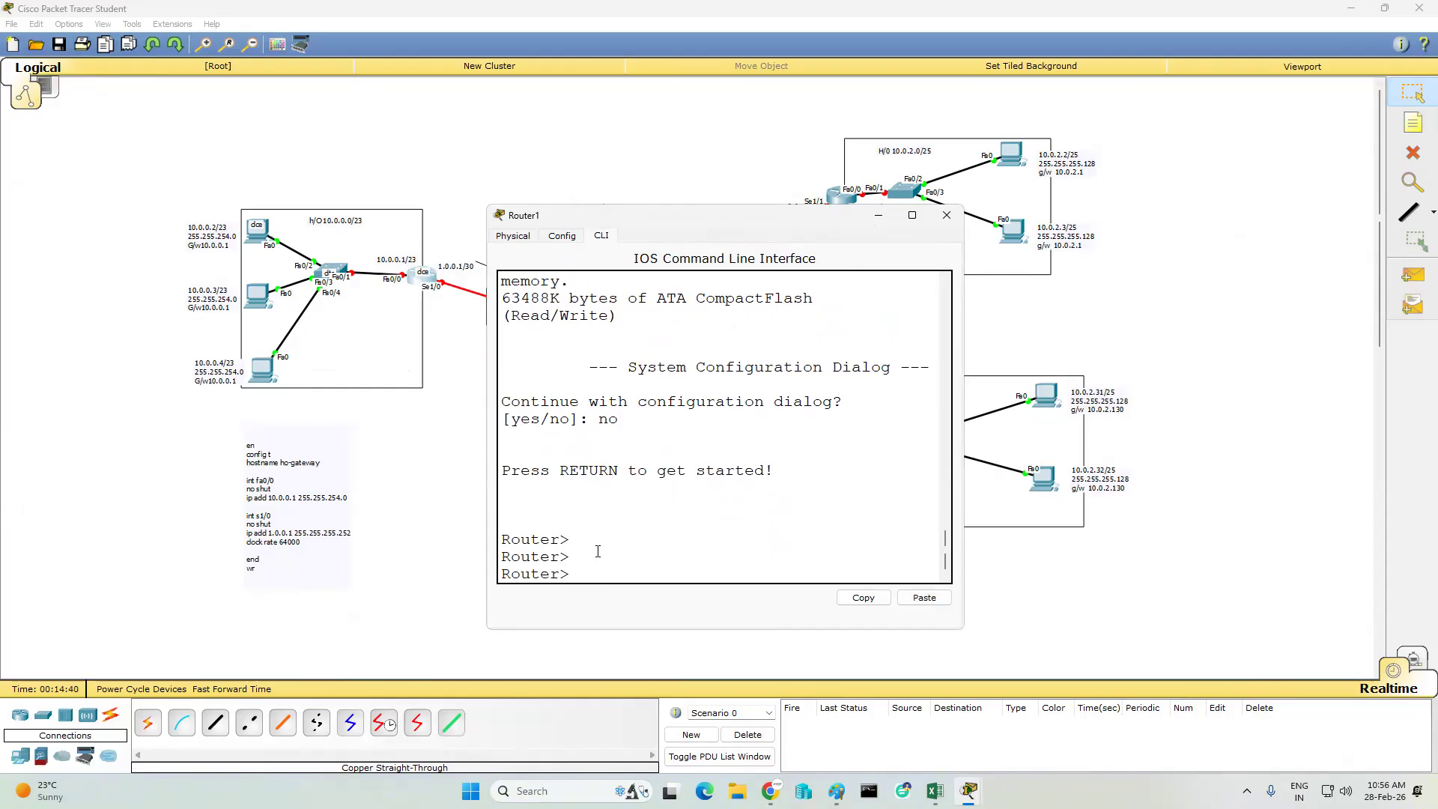
- Paste the copied ho-gateway configuration into the router's command line, review the output in a widened window, and put the window away
right_click(702, 535)
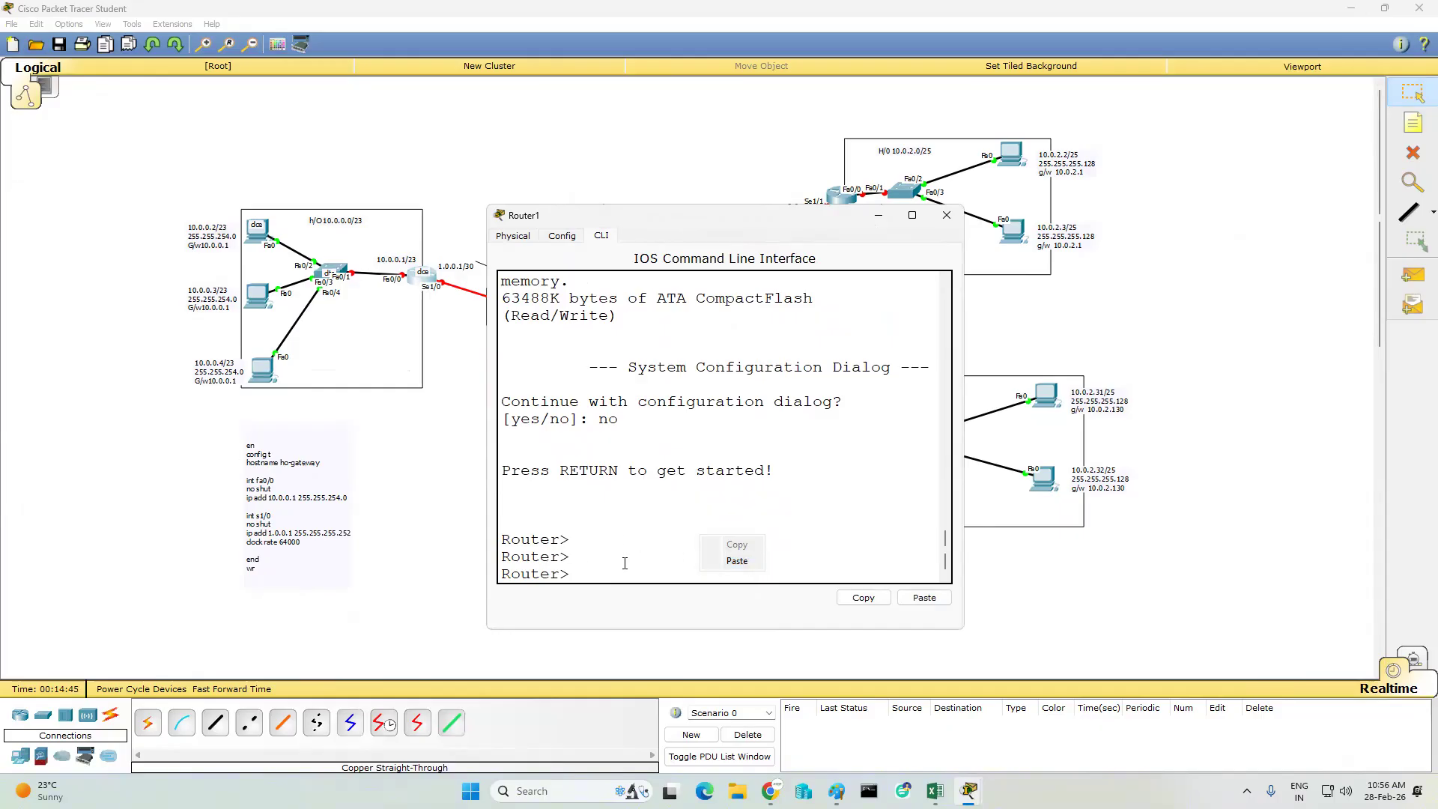
left_click(734, 562)
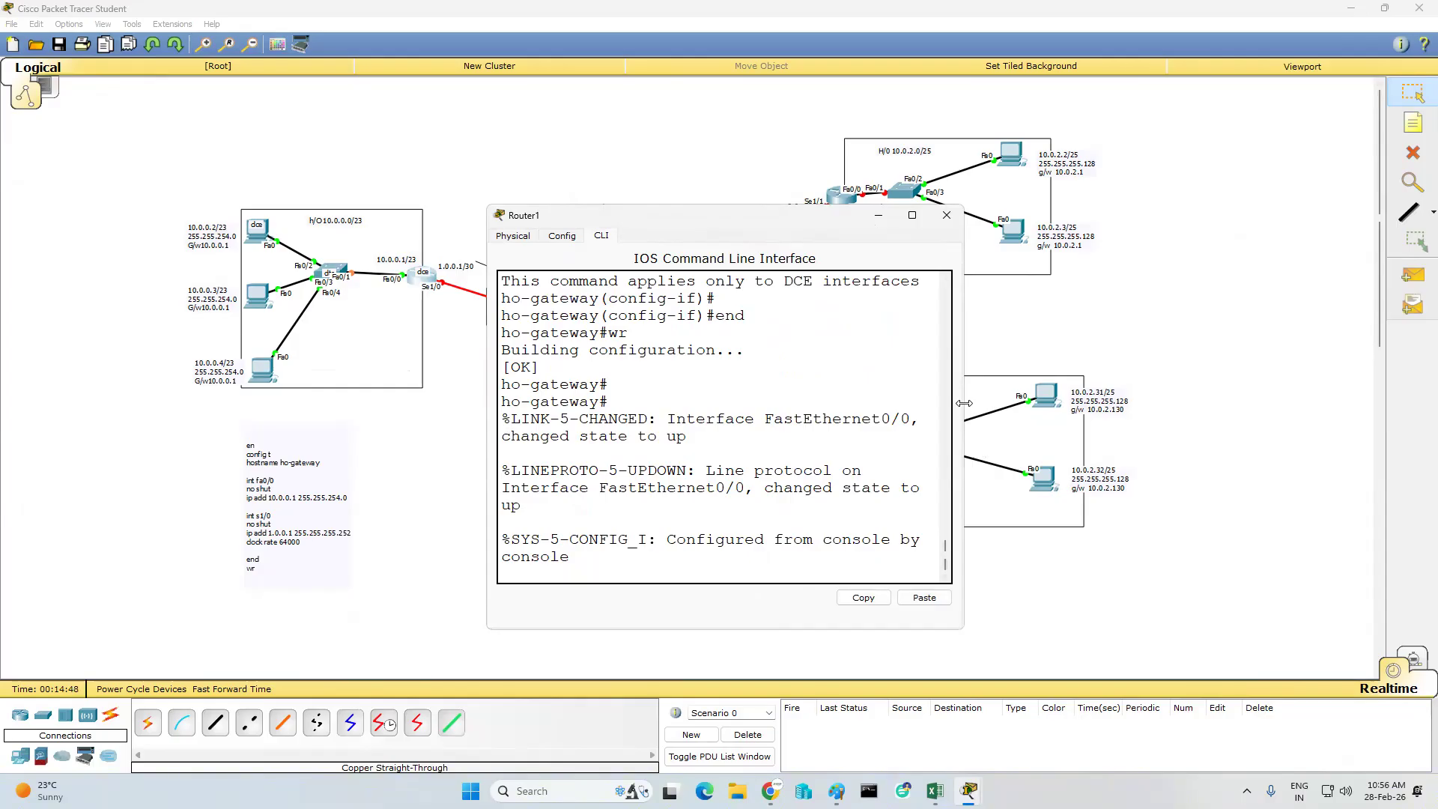
left_click_drag(964, 403, 1391, 403)
scroll(1047, 409, "up", 5)
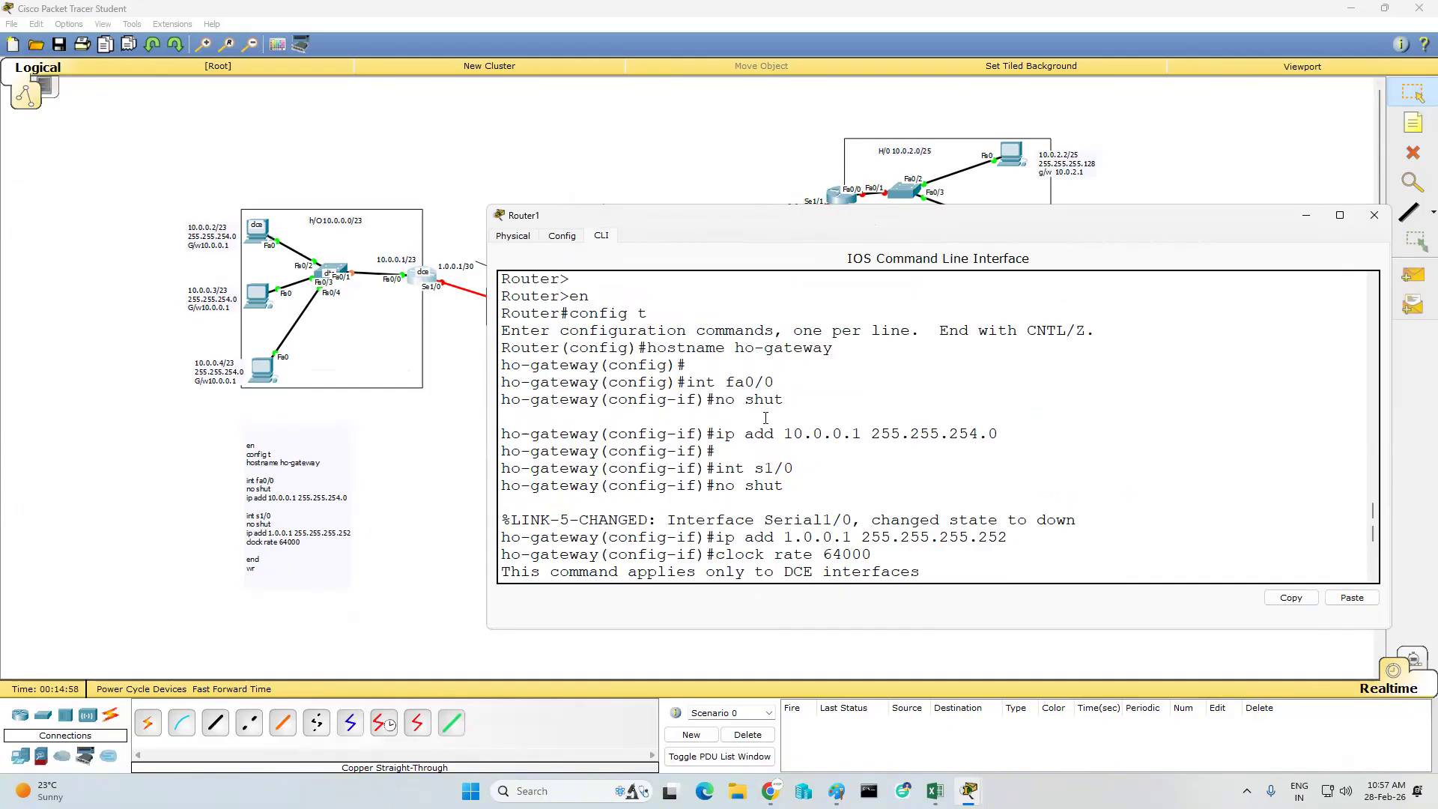
type("end")
key("Return")
type("wr")
key("Return")
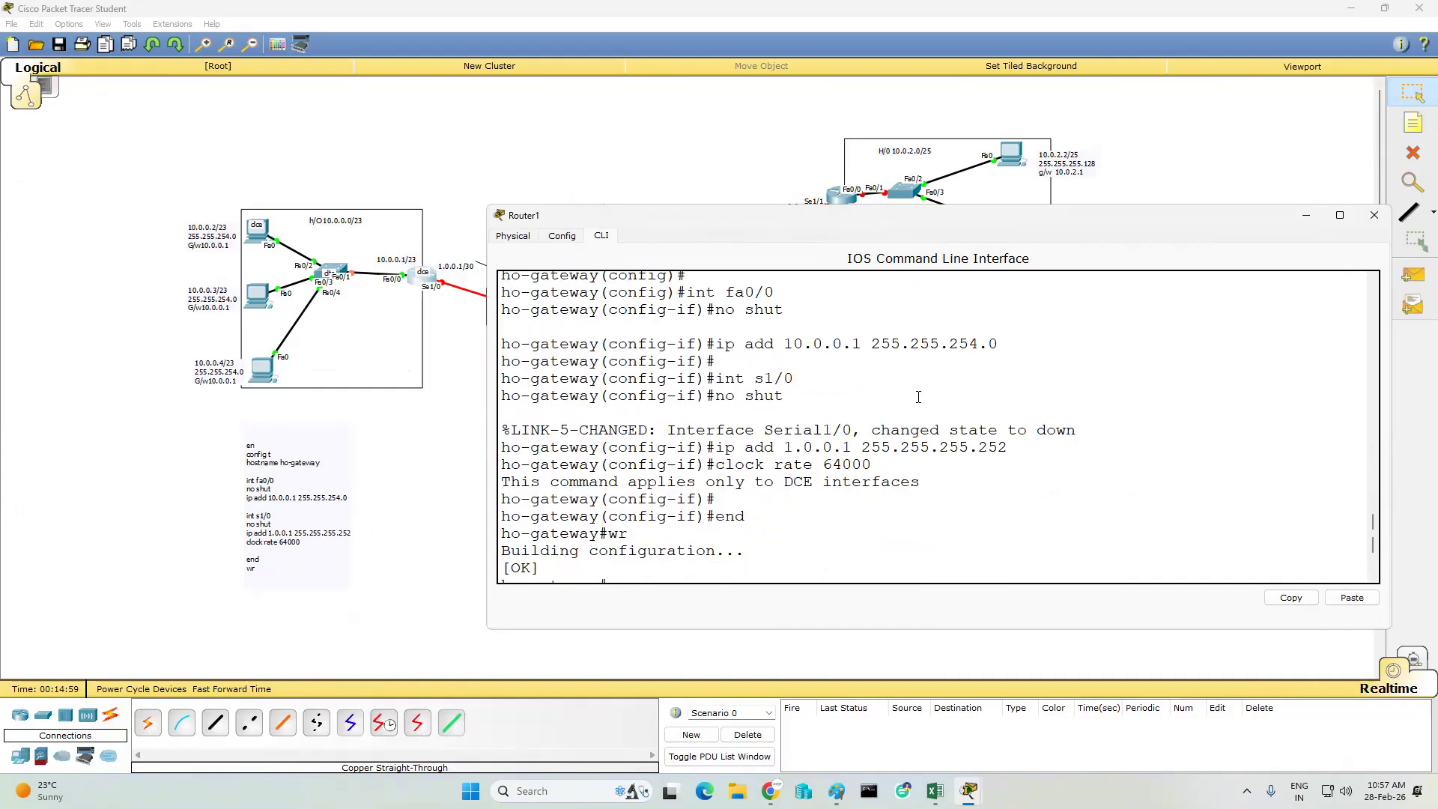
key("Return")
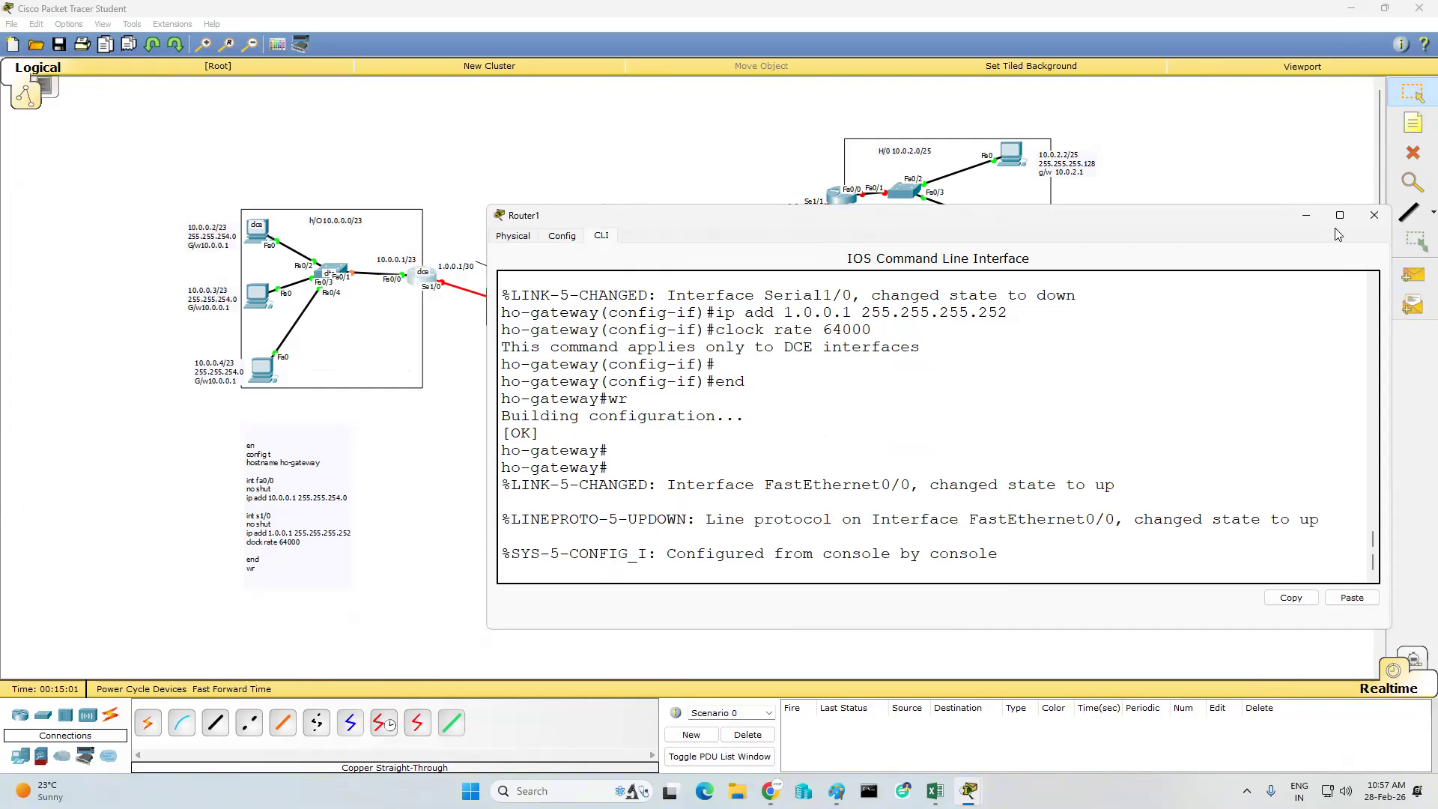
left_click(1306, 215)
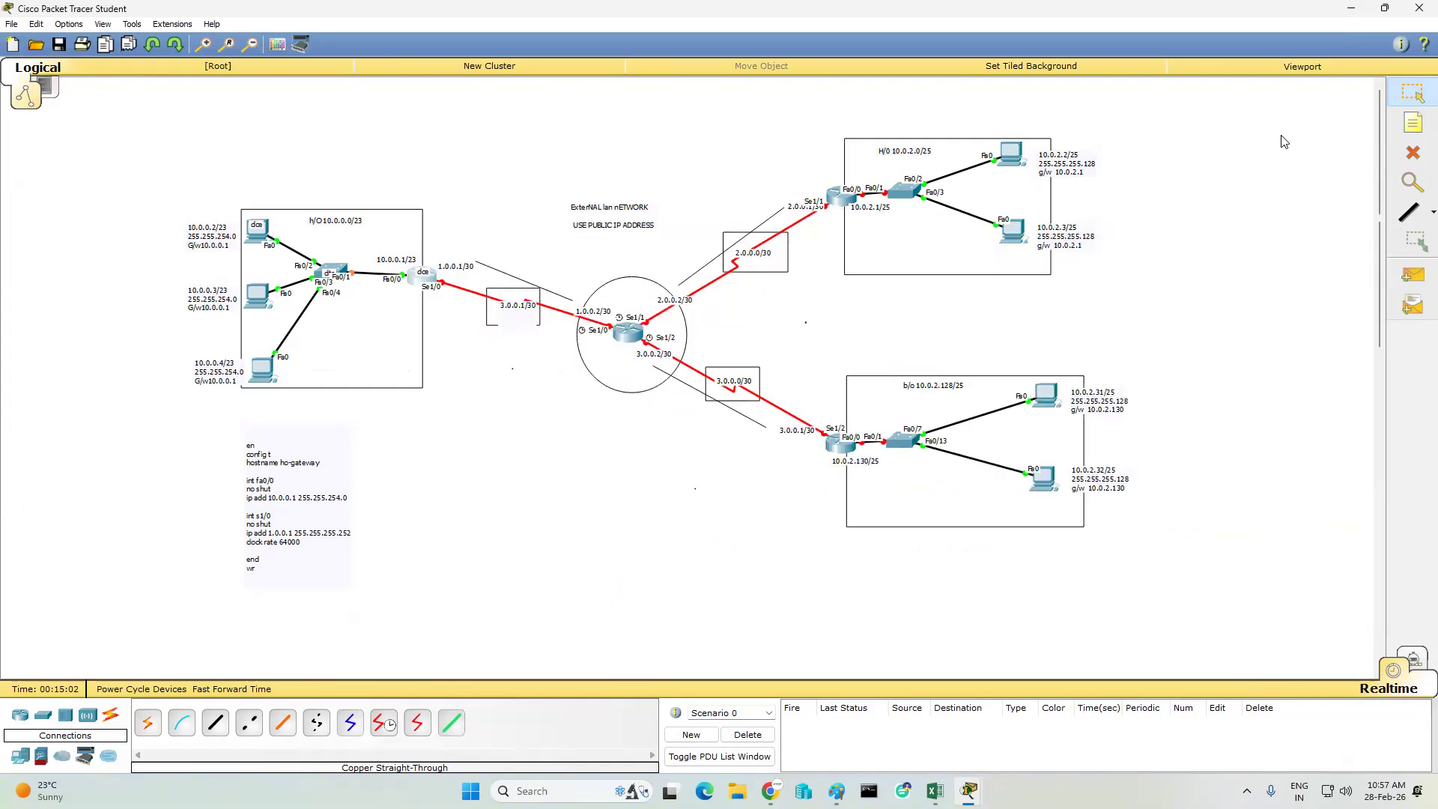
- Place a copy of the ho-gateway configuration as a new note beside the 10.0.2.0/25 LAN and delete ho from its hostname line
left_click(1406, 133)
left_click(1169, 126)
key("ctrl+v")
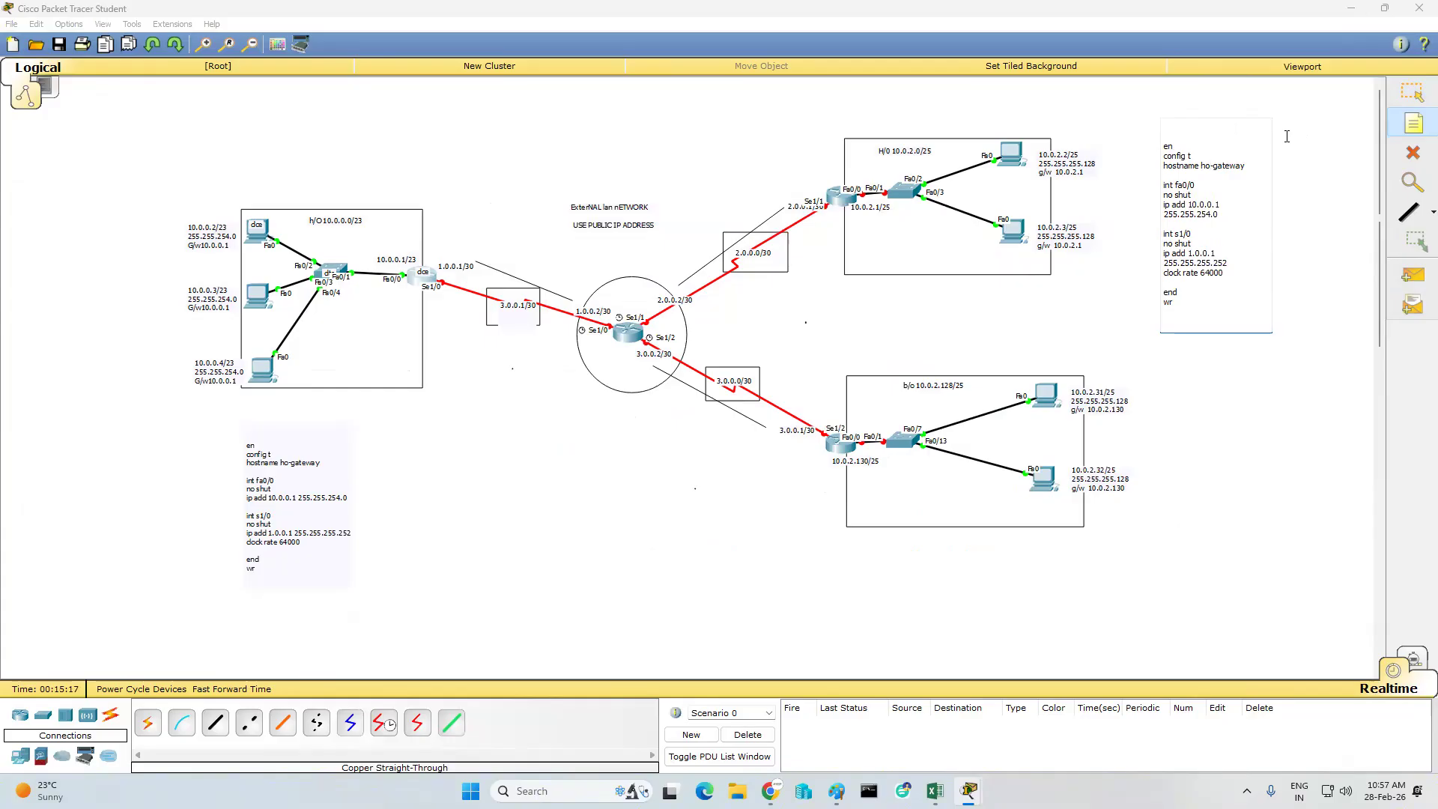
key("BackSpace")
key("BackSpace")
key("BackSpace")
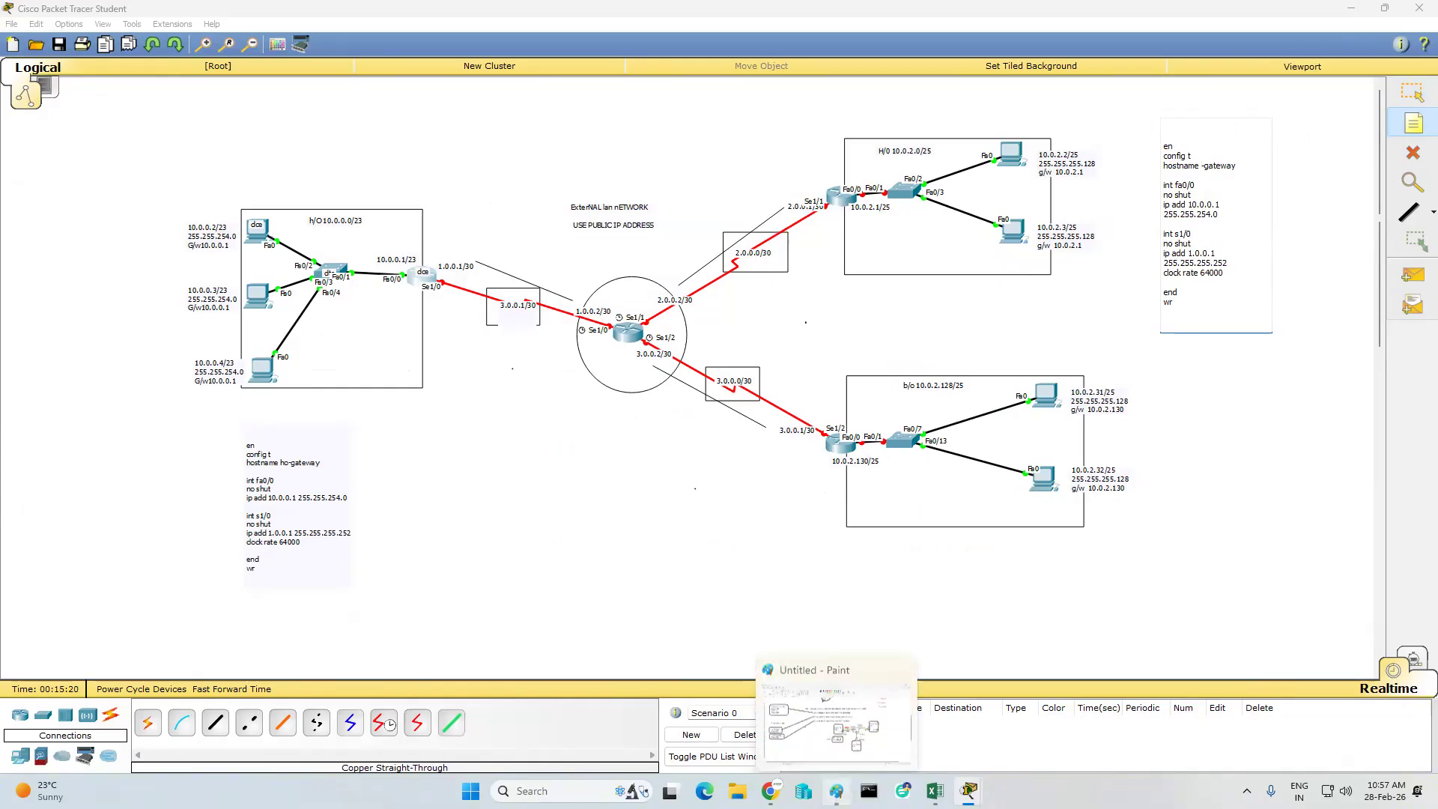
- Check the office names in the Paint network diagram, return to Packet Tracer and add bo to the new note's hostname line
left_click(837, 791)
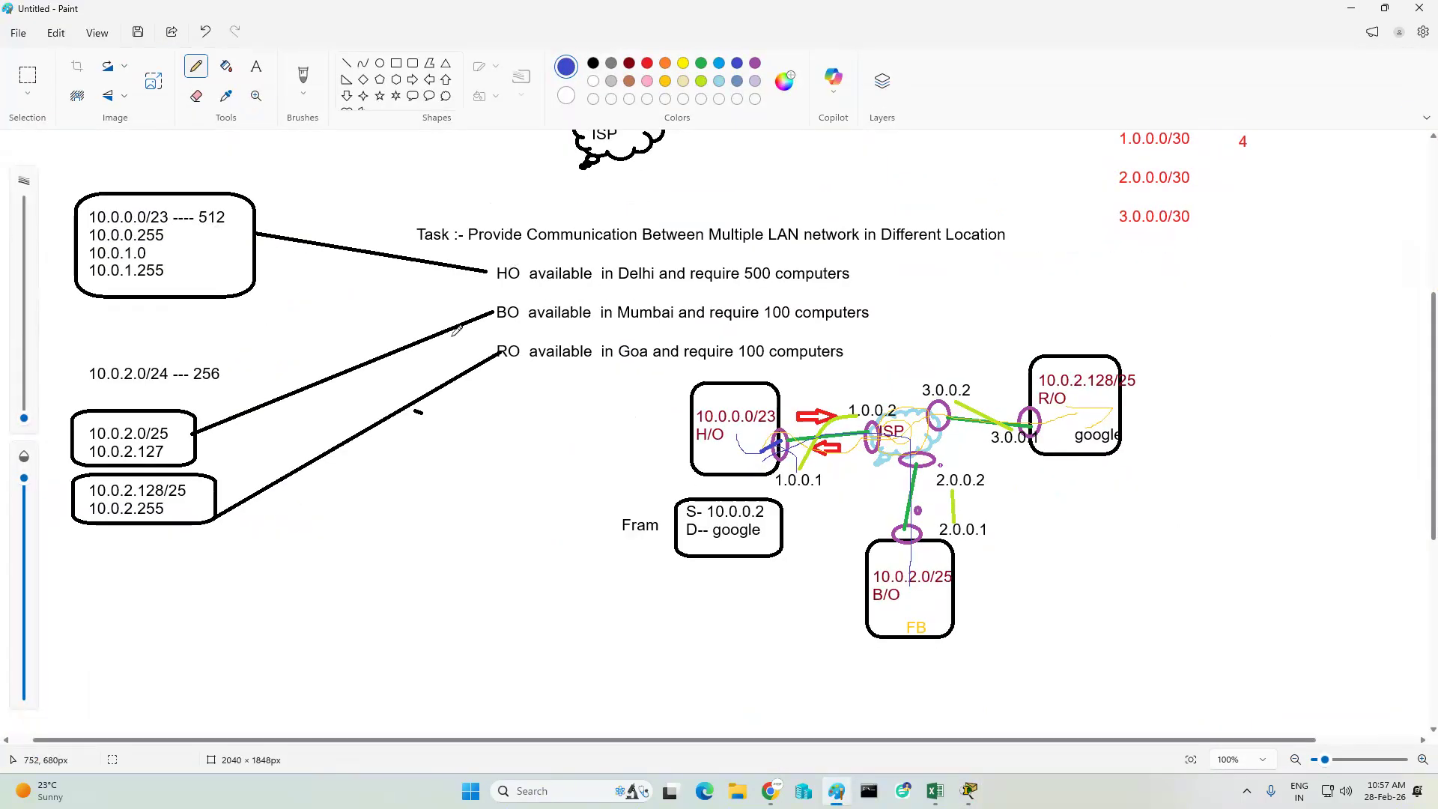
left_click(1352, 8)
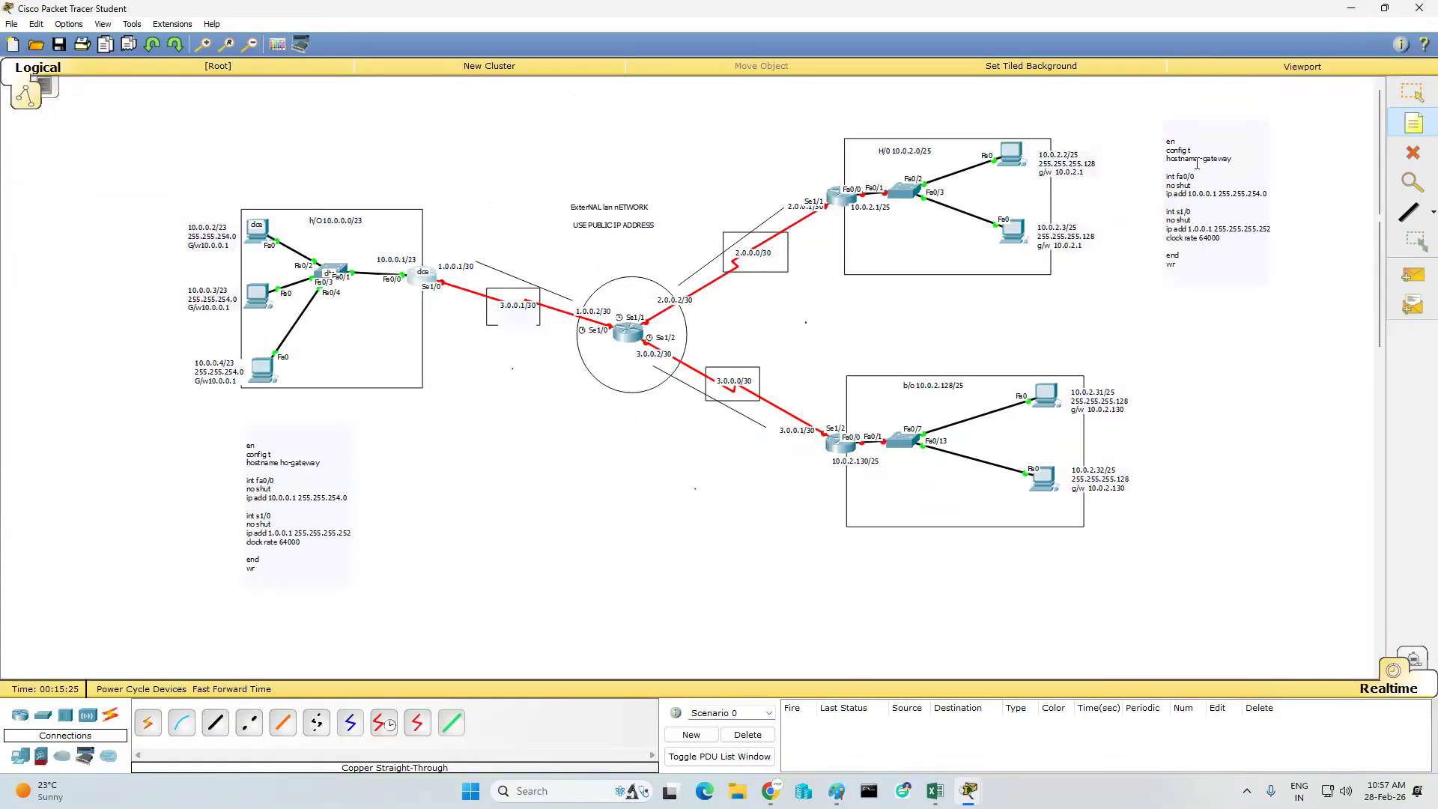
left_click(1081, 154)
left_click(1415, 96)
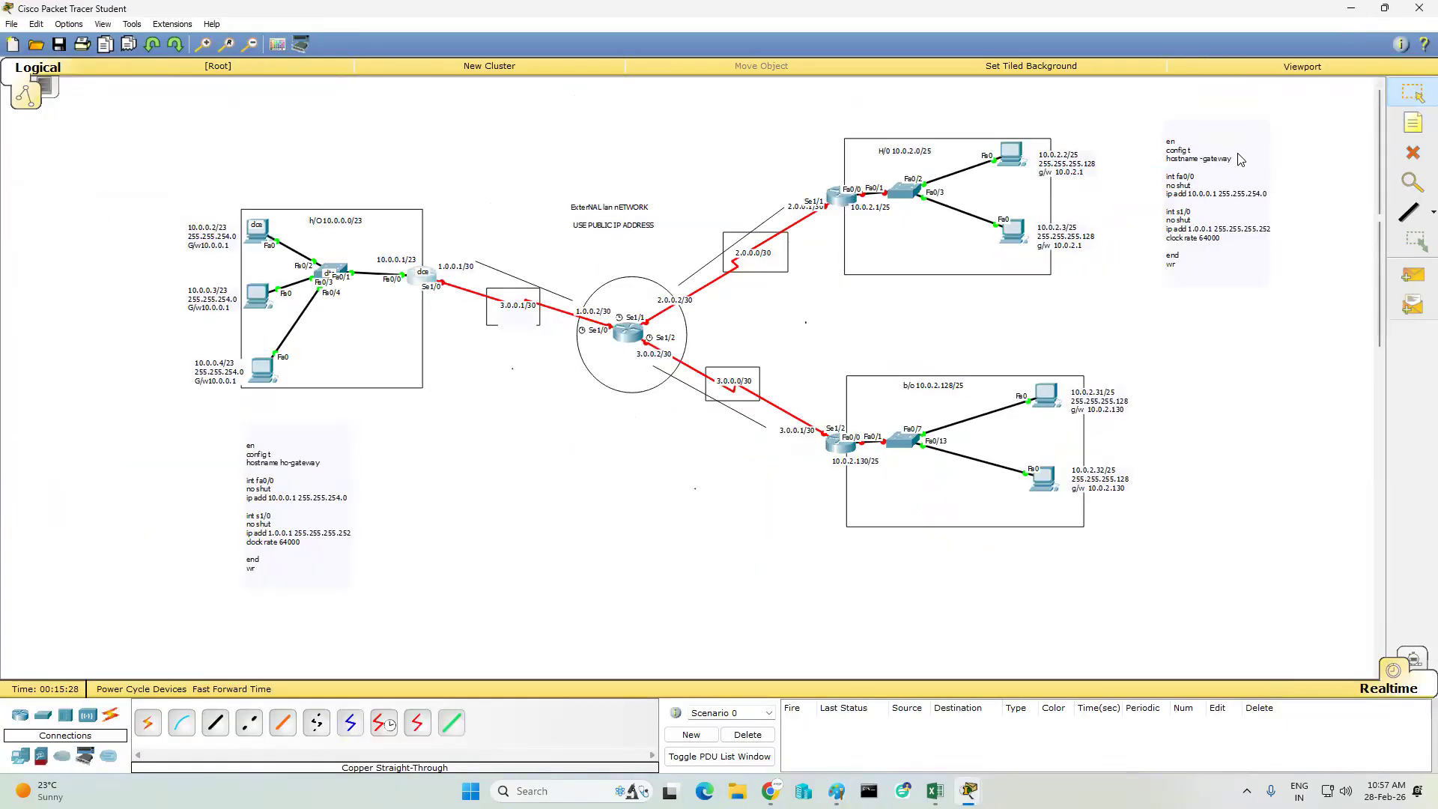
double_click(1206, 162)
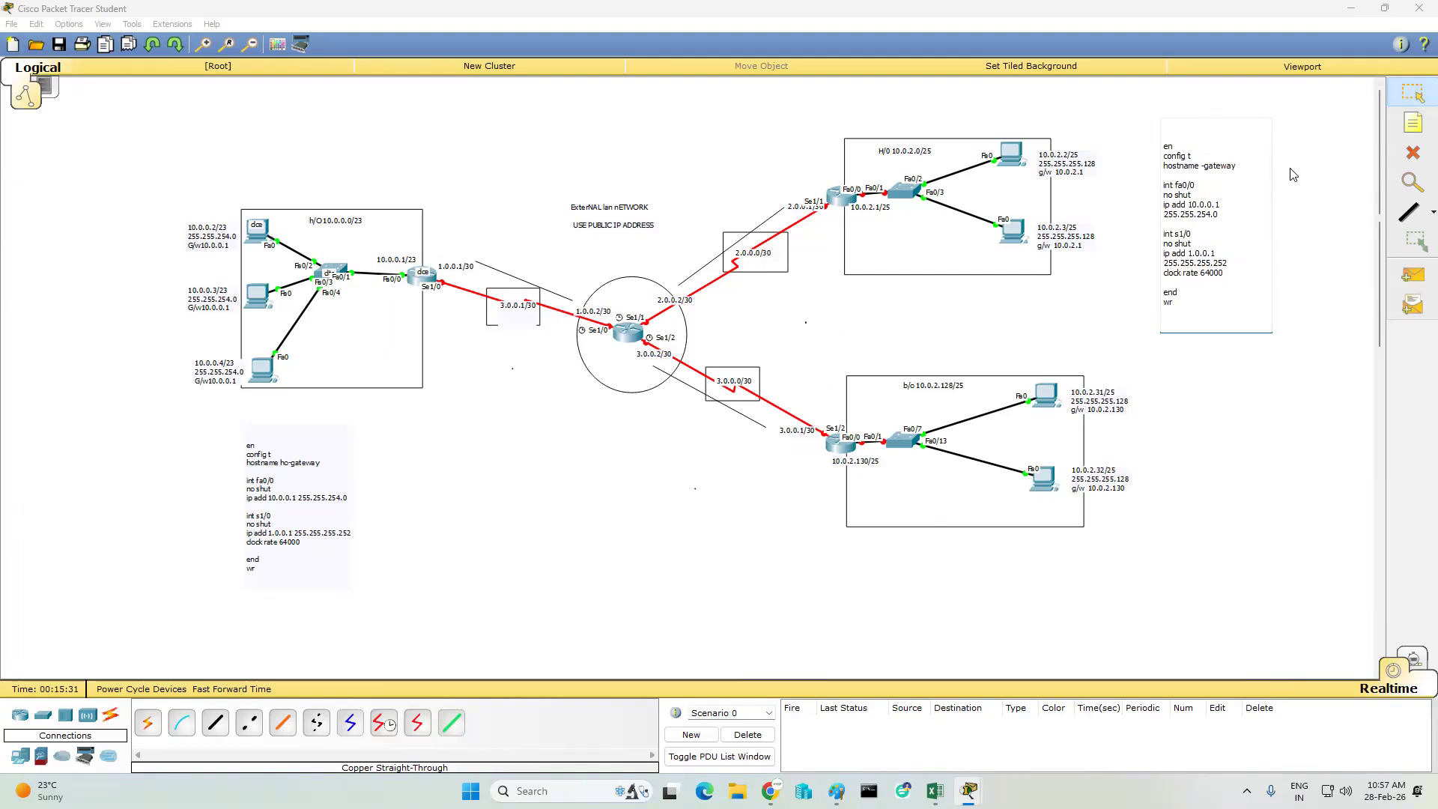
type("bo")
- Change the bo note to fa0/0 address 10.0.2.1 255.255.255.128 and int s1/1 address 2.0.0.1, and copy its whole text
key("BackSpace")
type("2")
key("BackSpace")
type("5")
key("BackSpace")
type("2")
key("Down")
left_click_drag(1199, 309, 1136, 132)
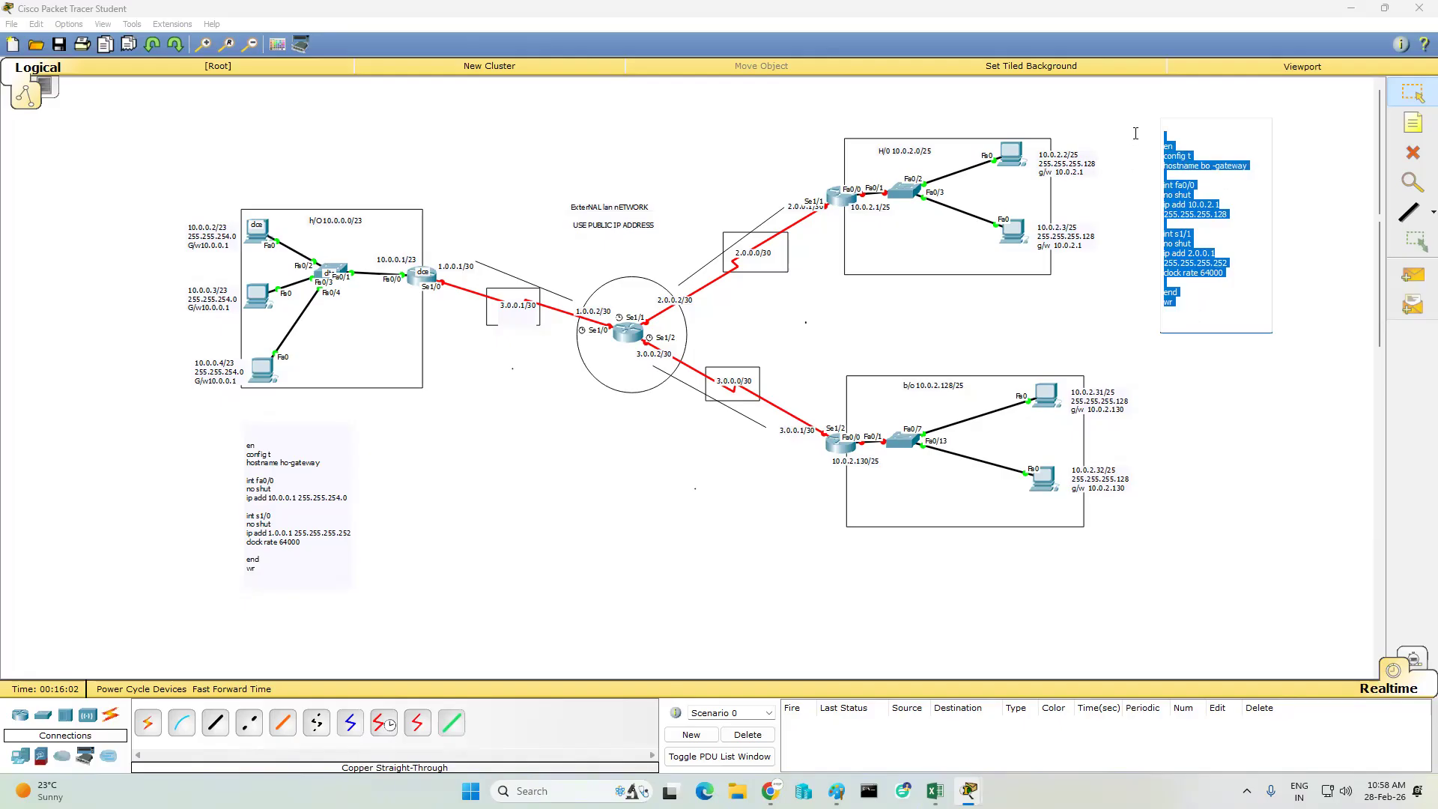
left_click(827, 257)
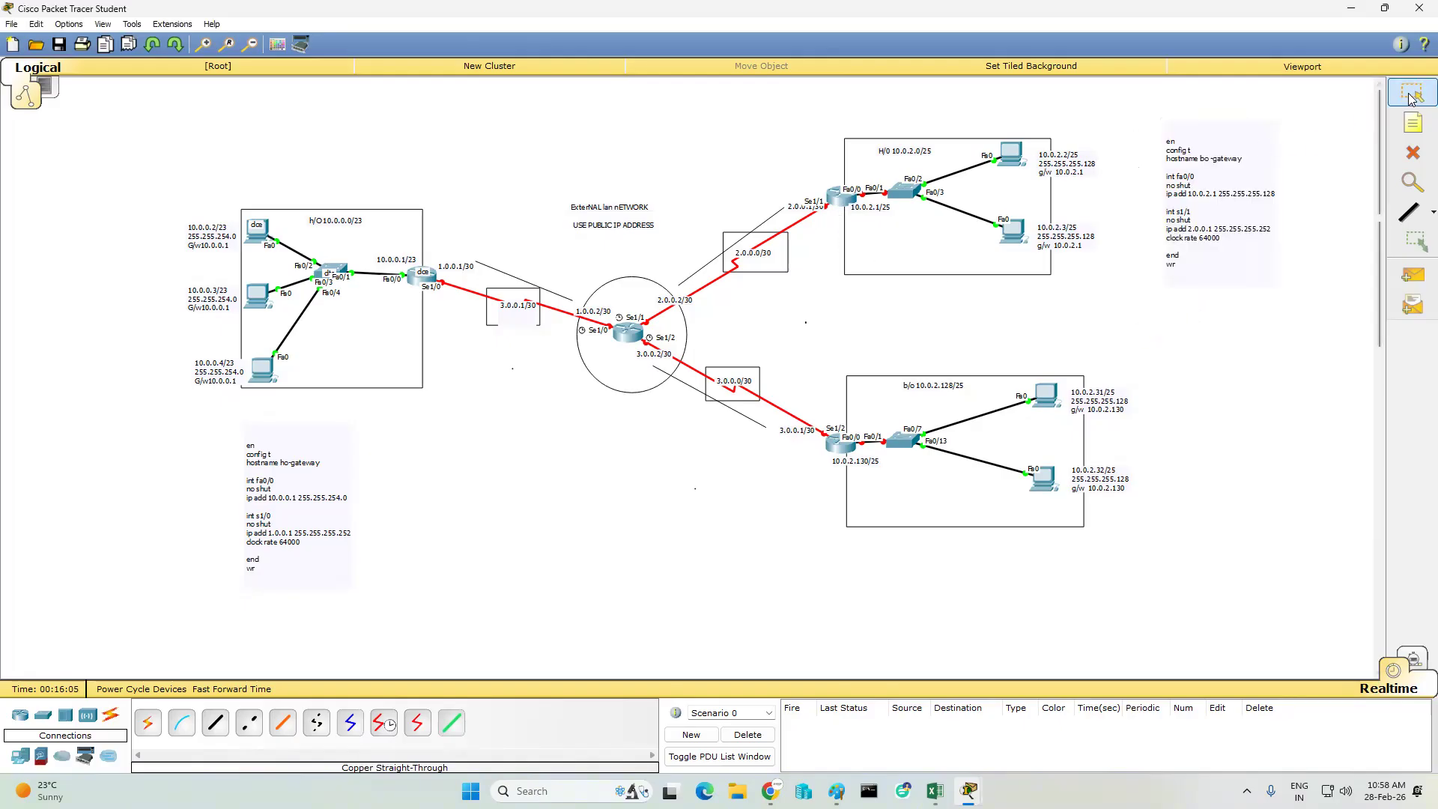
- Move the 2.0.0.1/30 label clear of Se1/1, and open the 10.0.2.0/25 LAN router's command line, declining the initial configuration dialog with n
left_click_drag(795, 208, 802, 221)
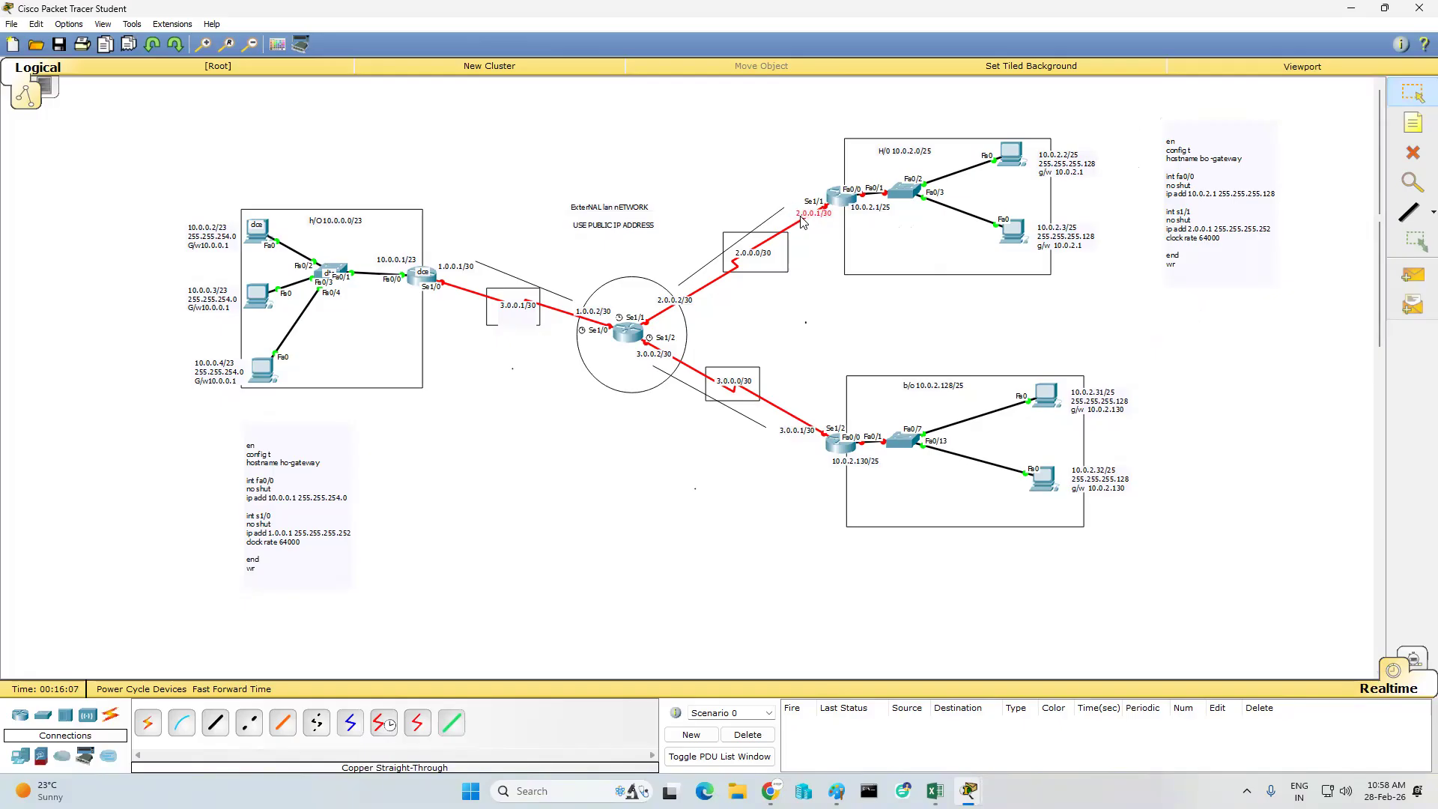
left_click(836, 199)
left_click(603, 236)
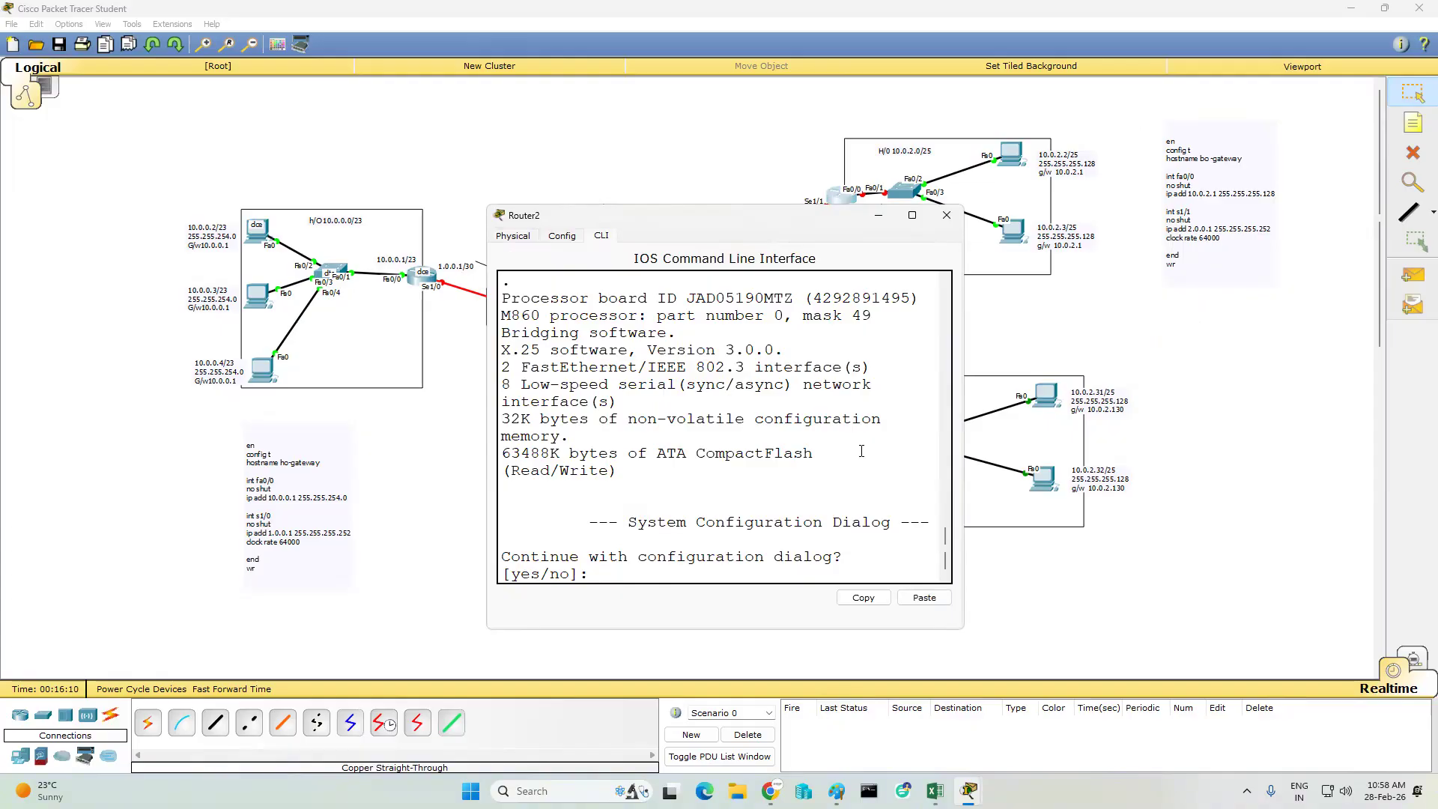
type("n")
key("Return")
key("Return")
key("Return")
key("Return")
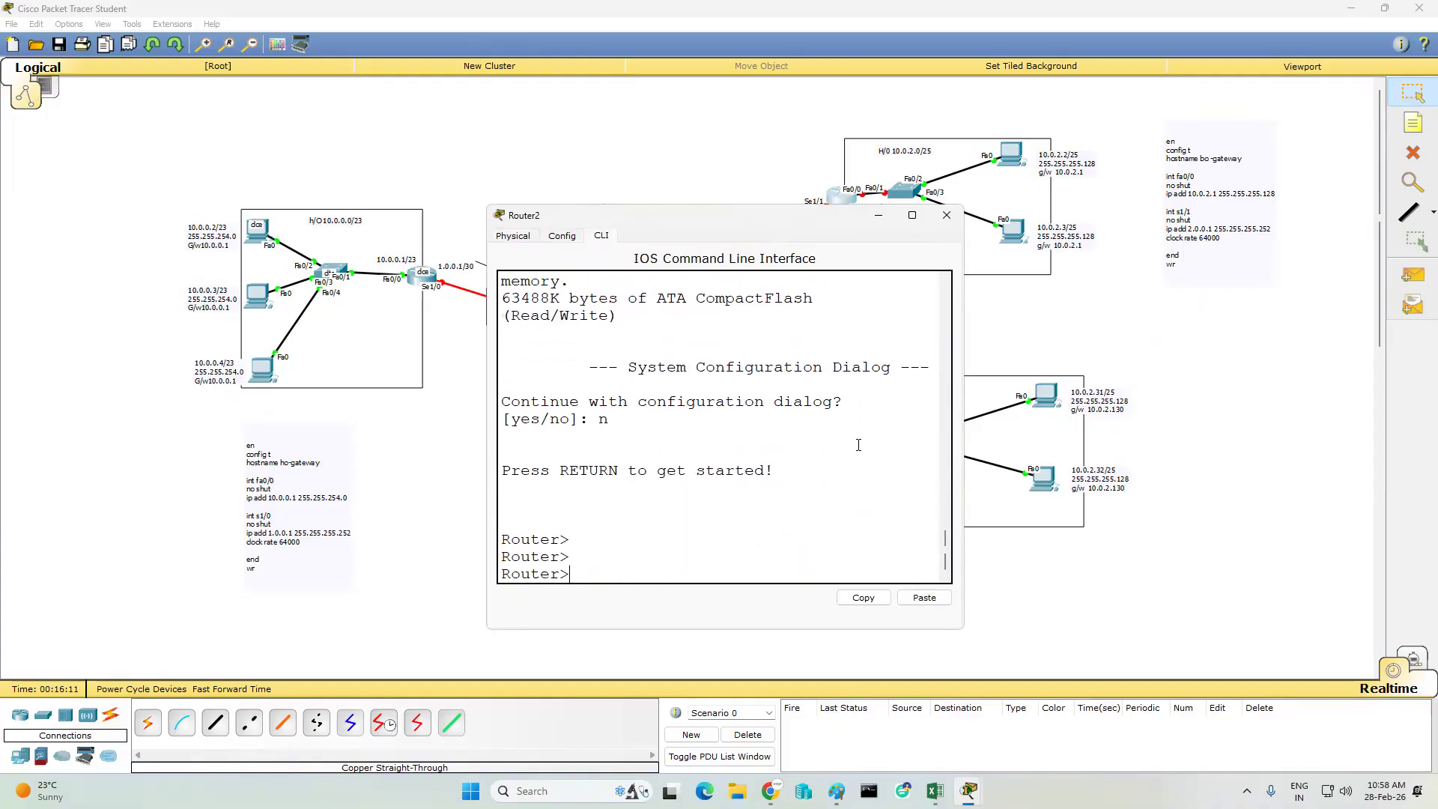
- Paste the copied bo configuration into the 10.0.2.0/25 LAN router's command line and review the output in a widened window
left_click(925, 597)
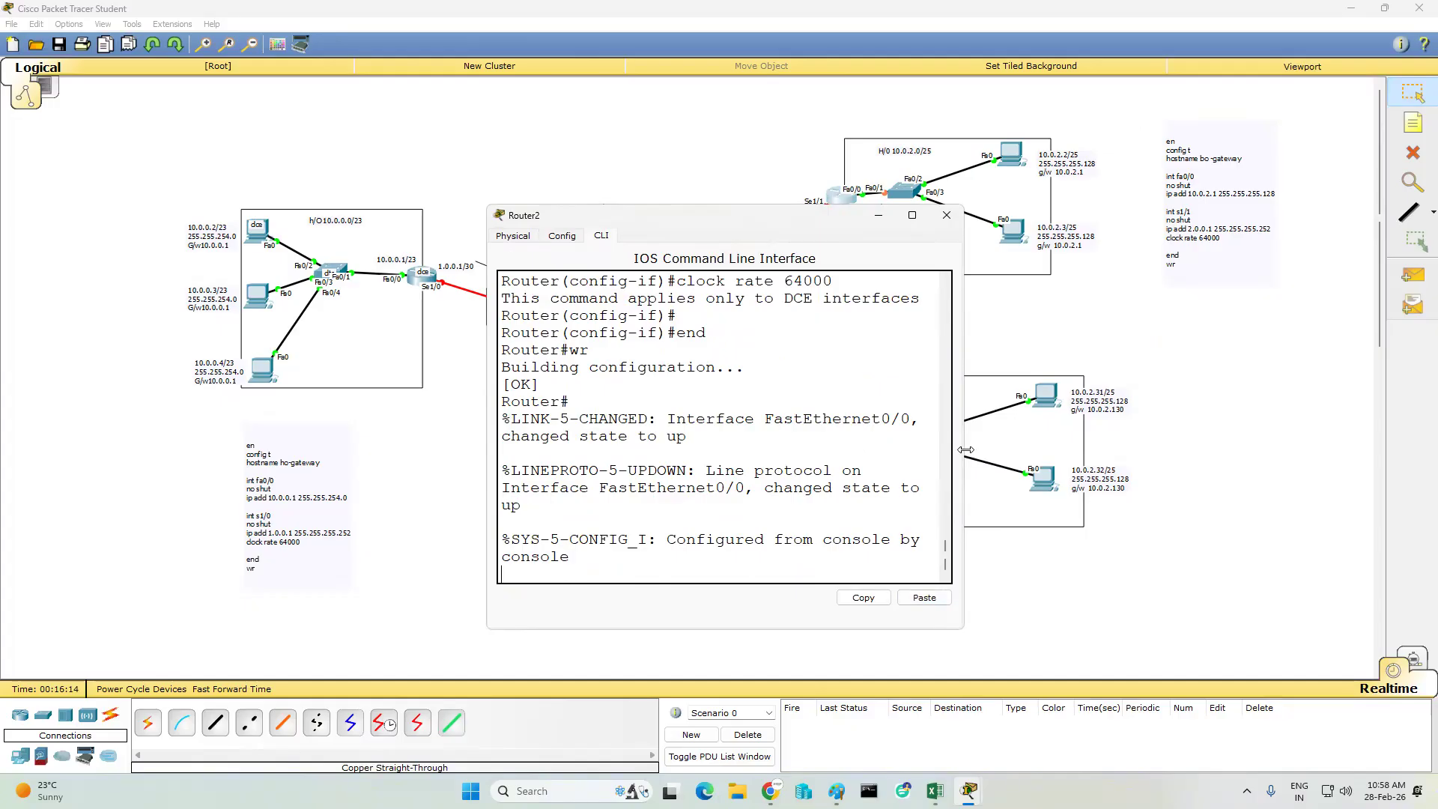
left_click_drag(965, 449, 1354, 449)
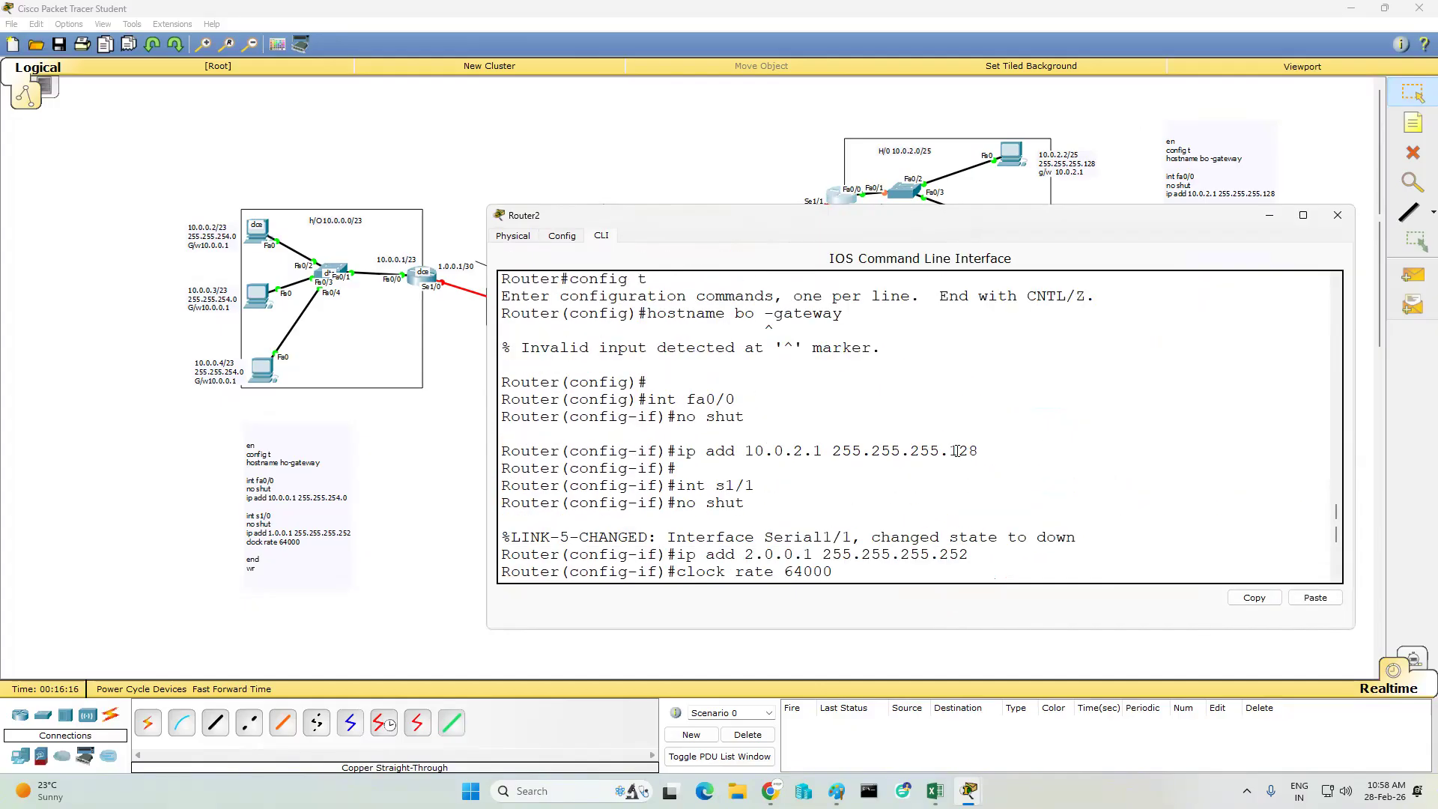
scroll(958, 450, "up", 1)
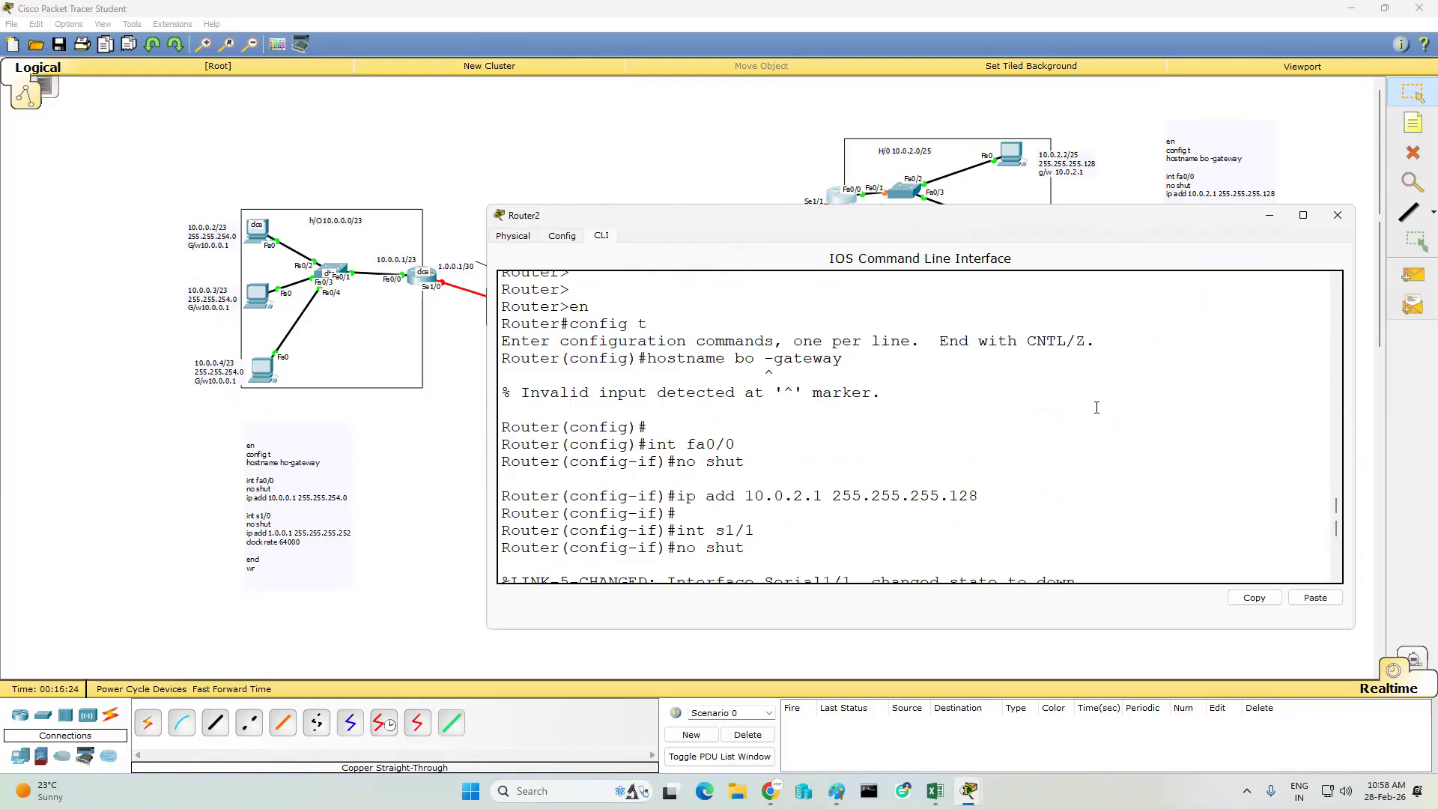
- Enter global configuration mode with conf t and set the router's hostname to bo-gateway
key("Return")
key("Return")
key("Return")
key("Return")
type("co")
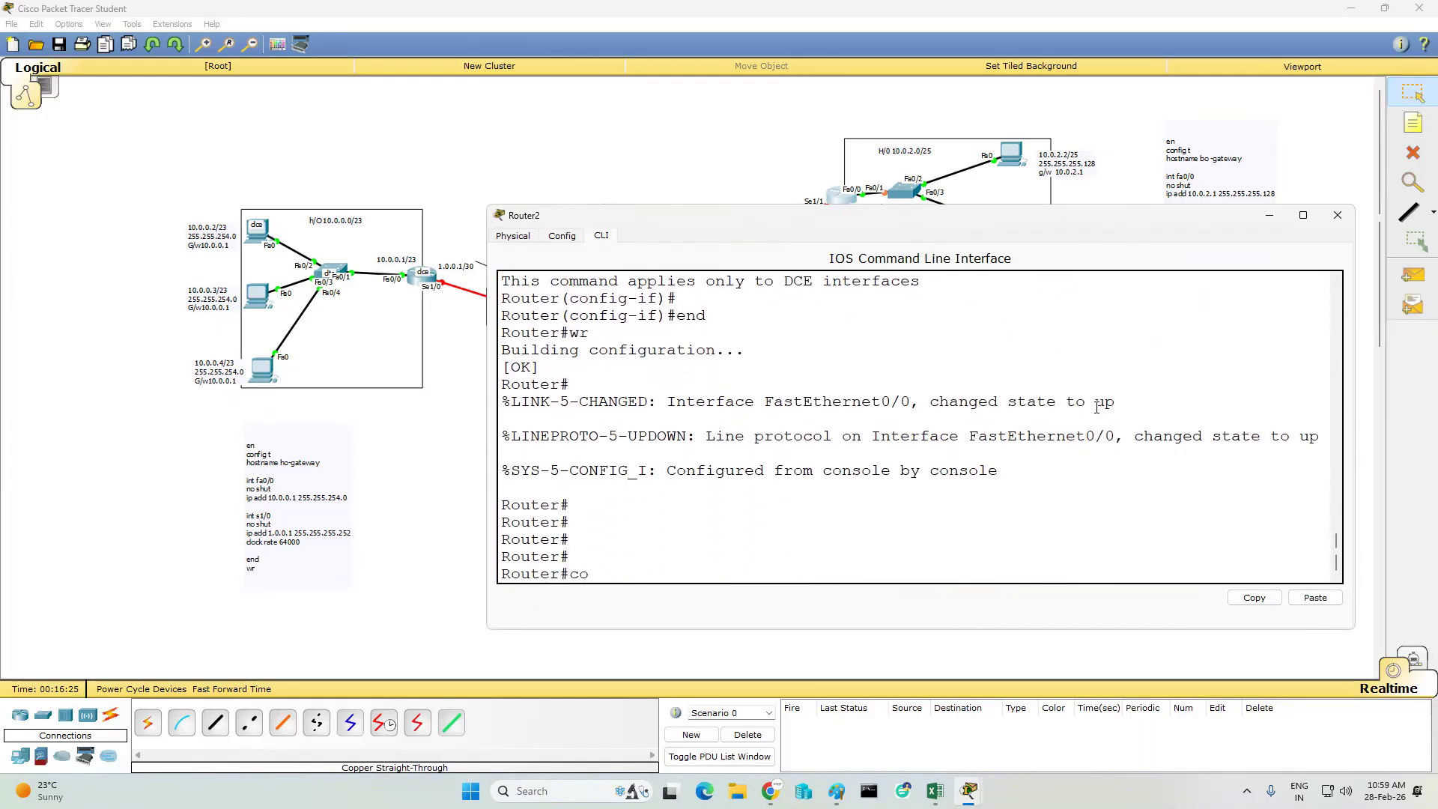
type("nf t")
key("Return")
type("host")
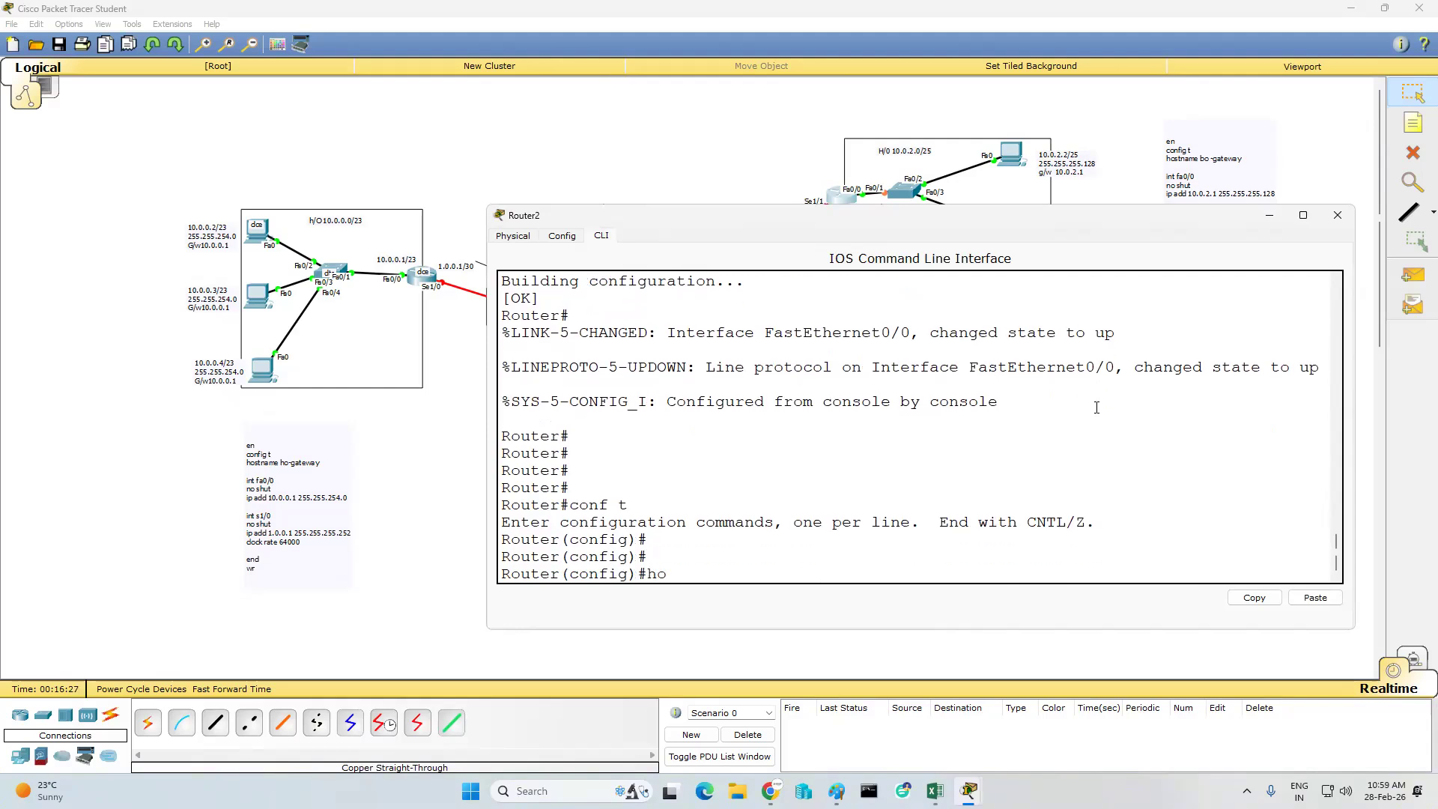
key("Tab")
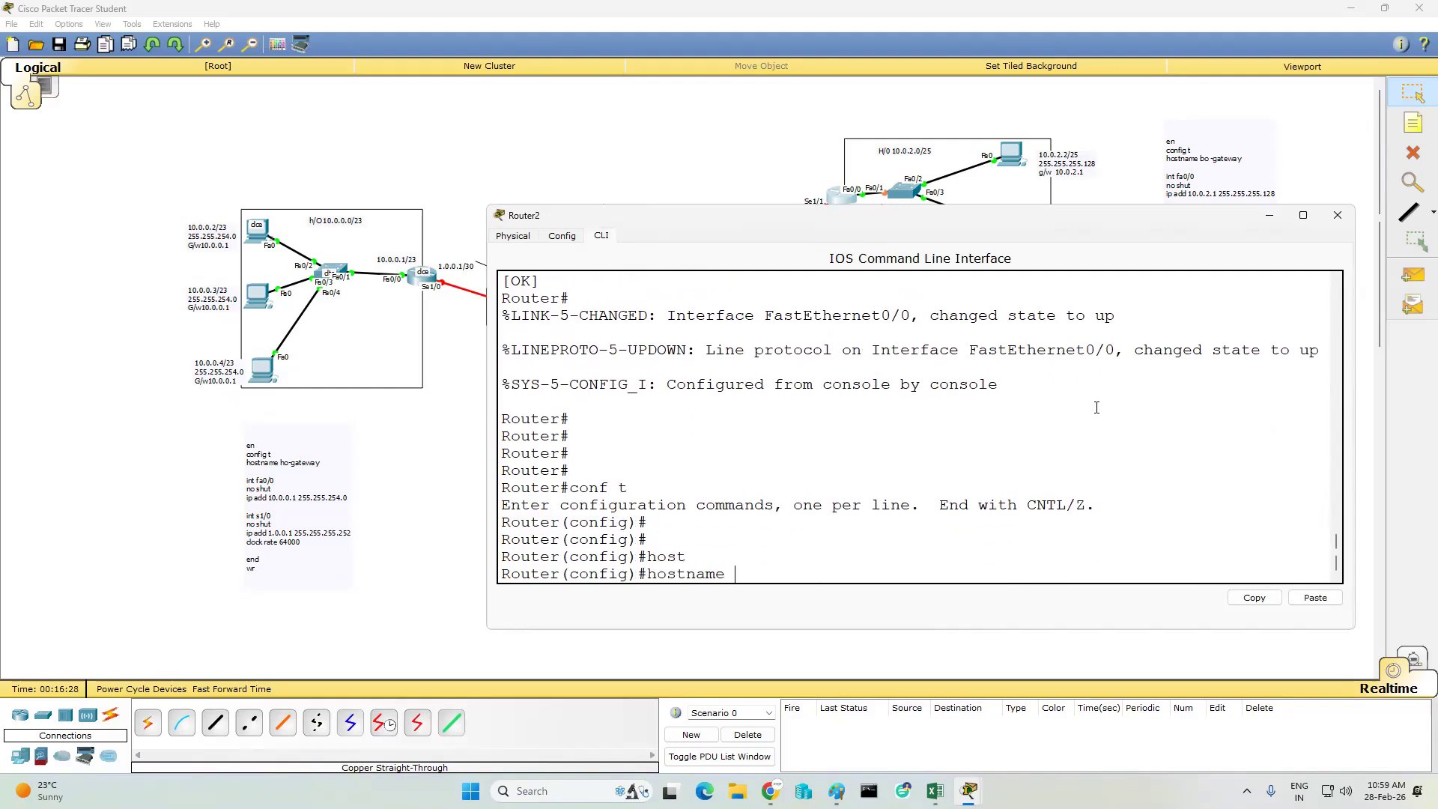
type("bo-gateway")
key("Return")
- Leave configuration mode with end, save the router's configuration with wr, and put the router window away
key("Return")
key("Return")
key("Return")
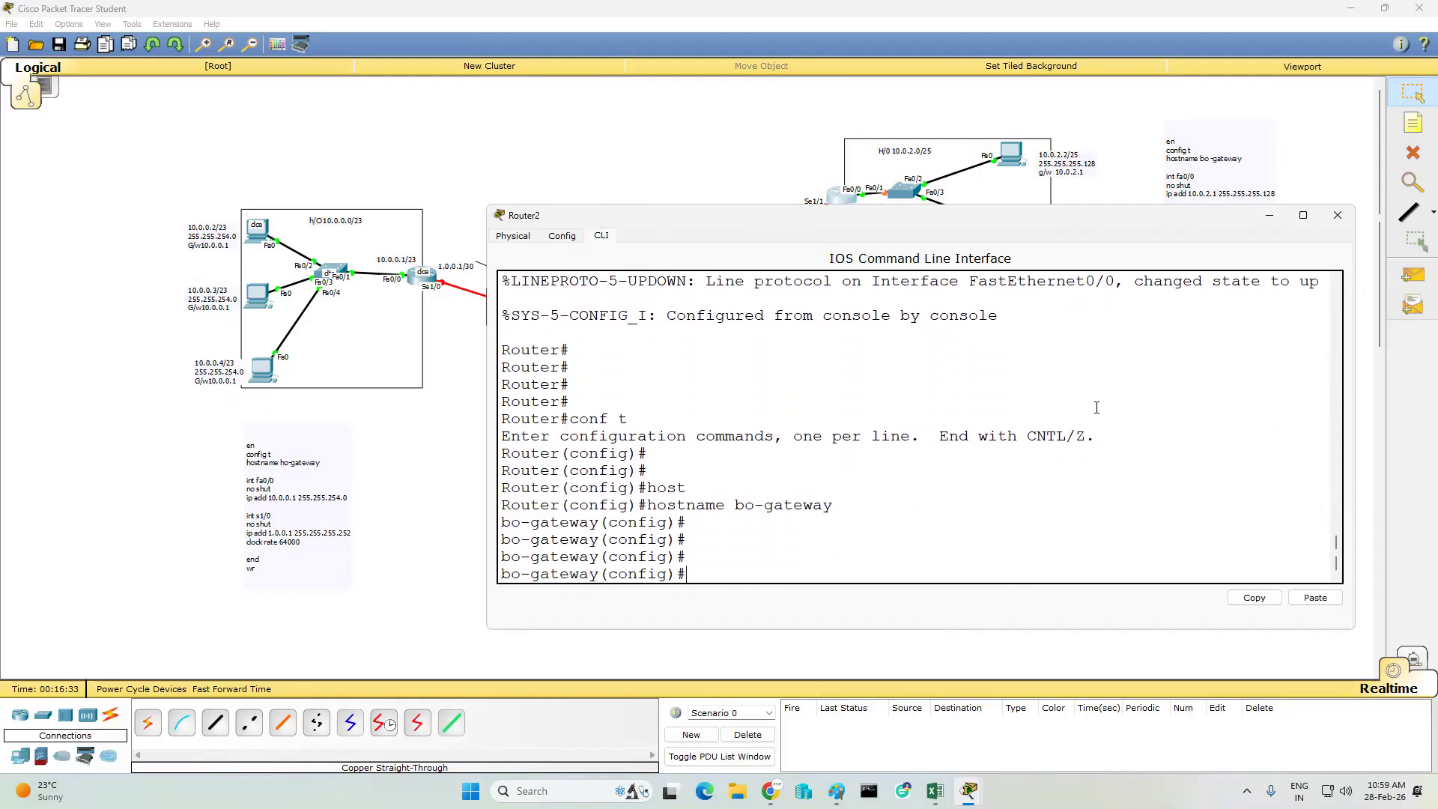
type("end")
key("Return")
type("wr")
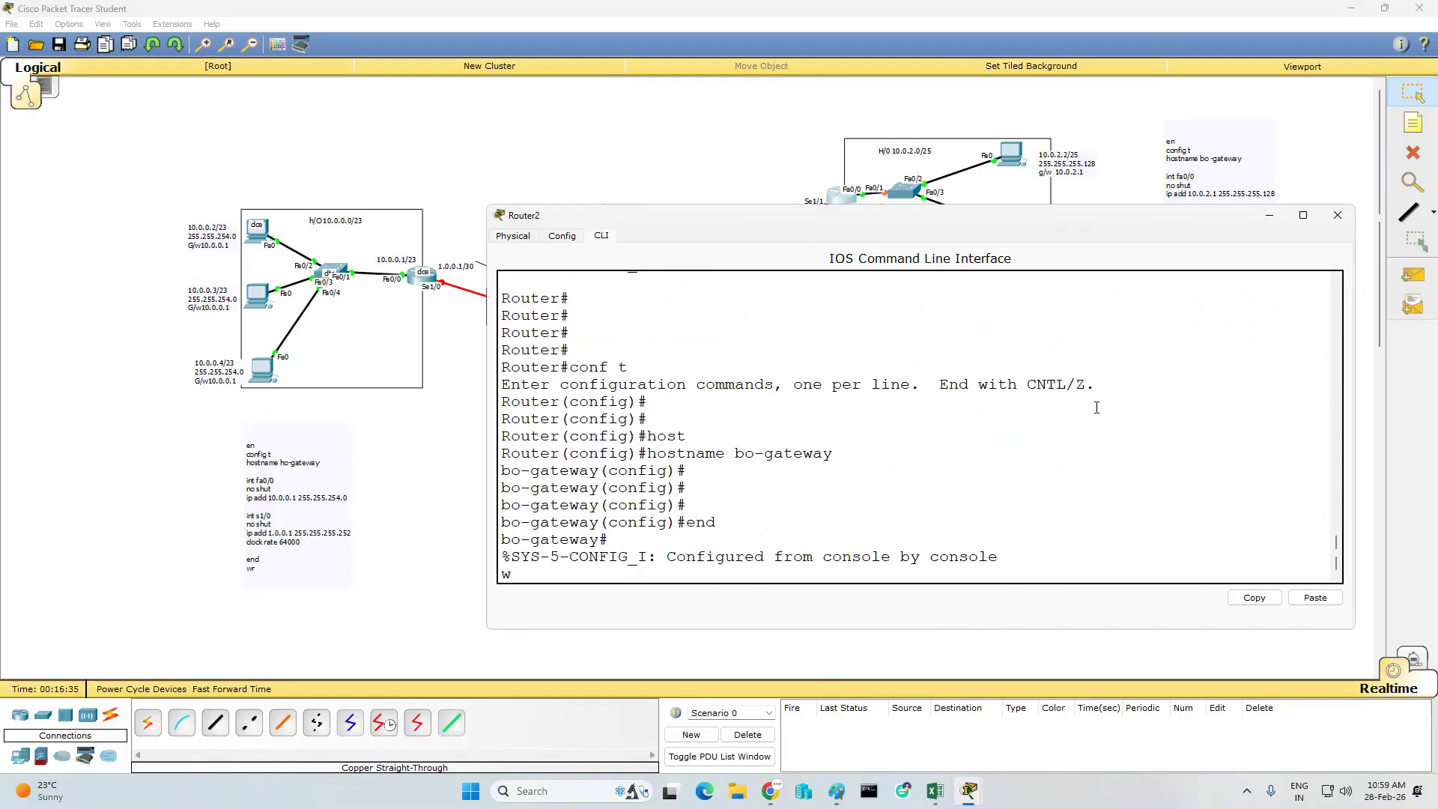
key("Return")
key("Return")
key("Return")
key("Return")
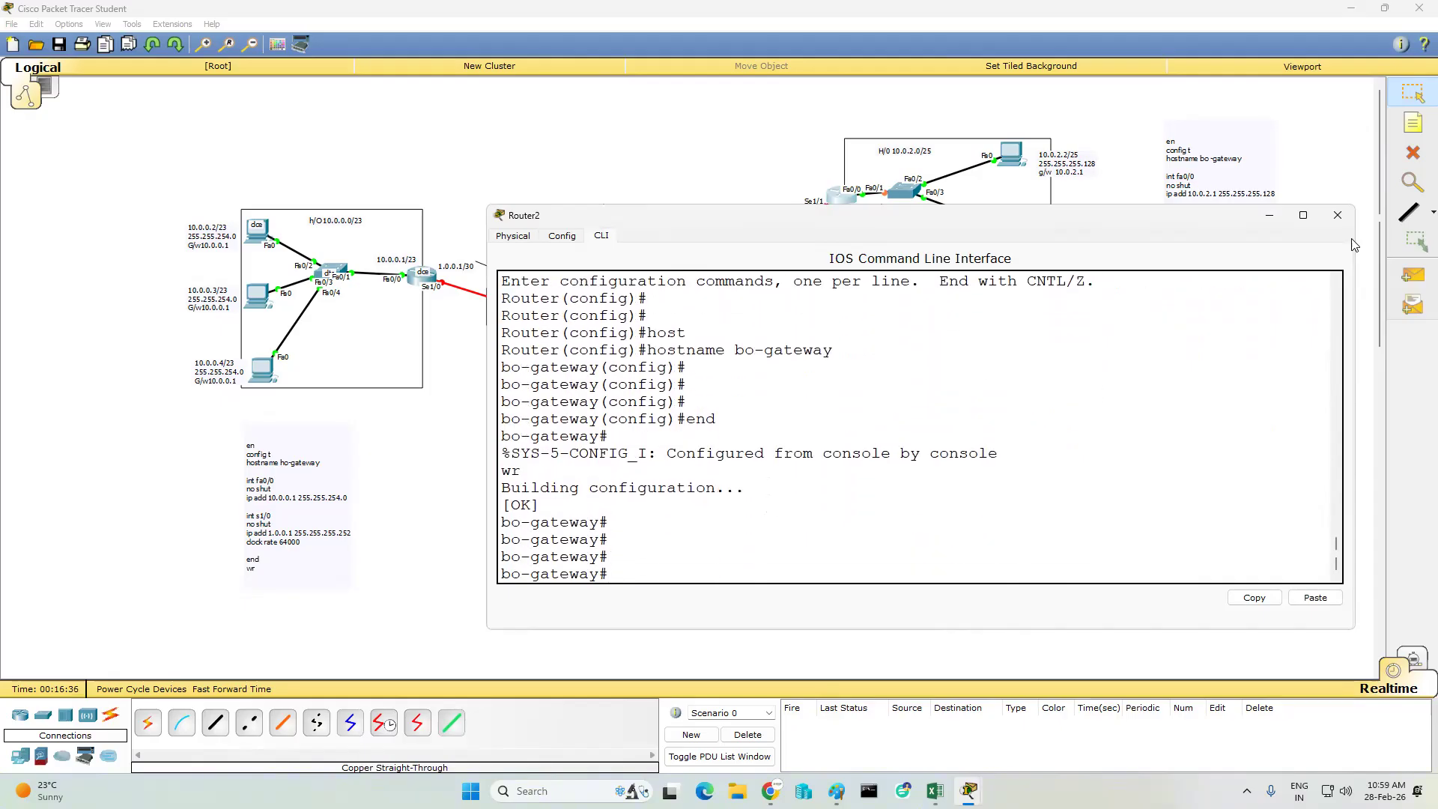
left_click(1269, 215)
- Correct the hostname line to bo-gateway without a space in the 10.0.2.0/25 LAN's note, and copy the whole note
left_click(1414, 93)
double_click(1208, 165)
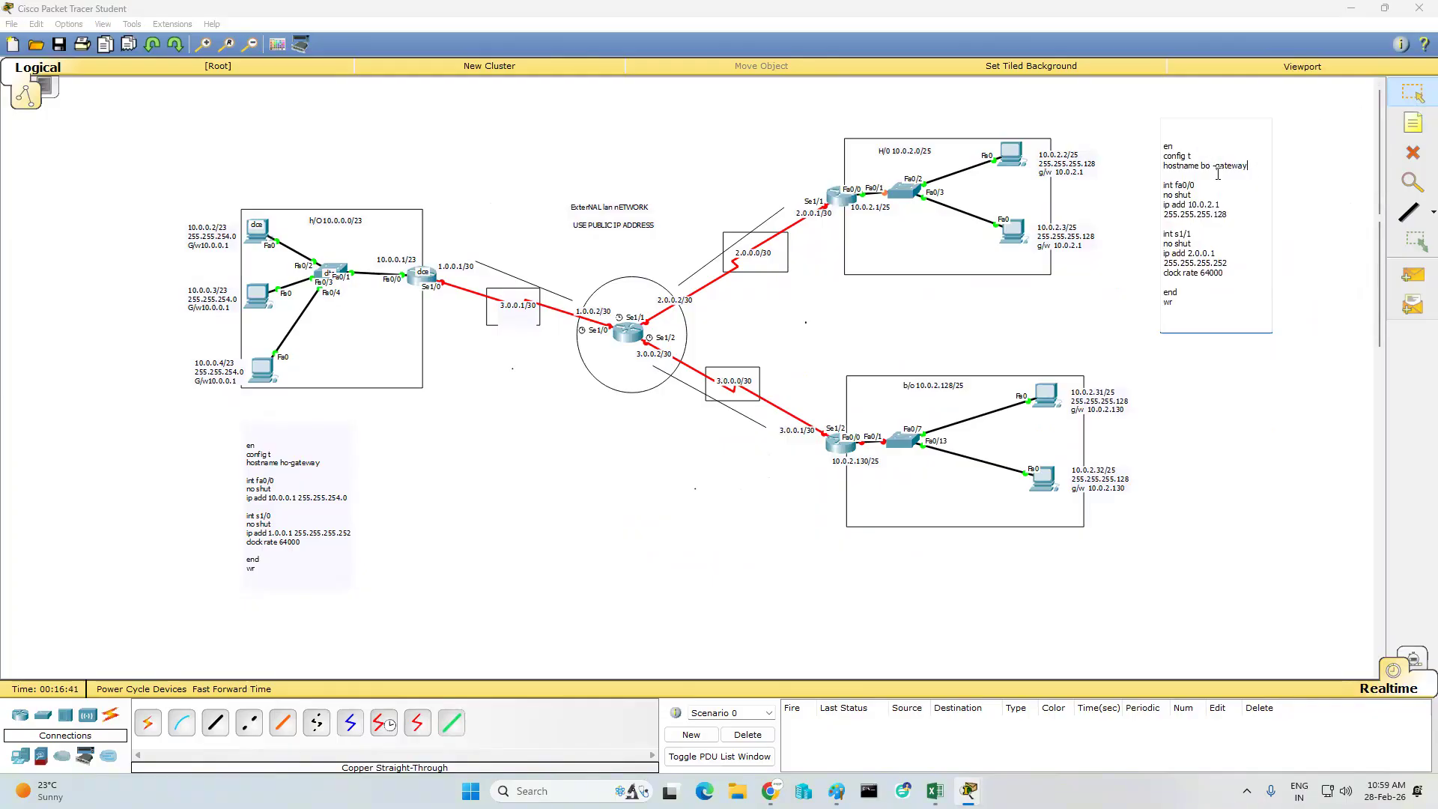
key("BackSpace")
key("ctrl+a")
key("ctrl+c")
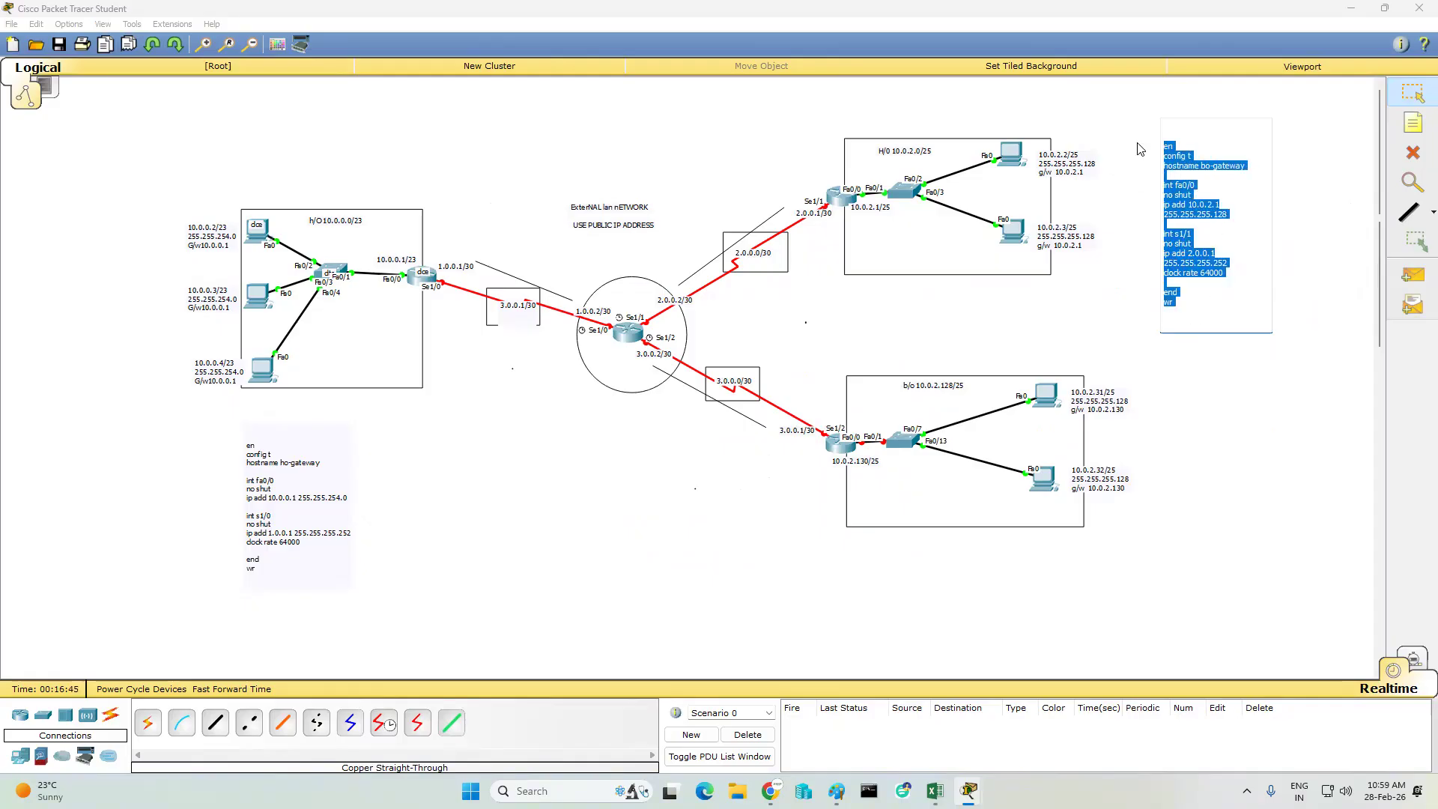
left_click(1165, 395)
- Place a new note beside the 10.0.2.128/25 LAN and paste the copied configuration into it
left_click(1414, 123)
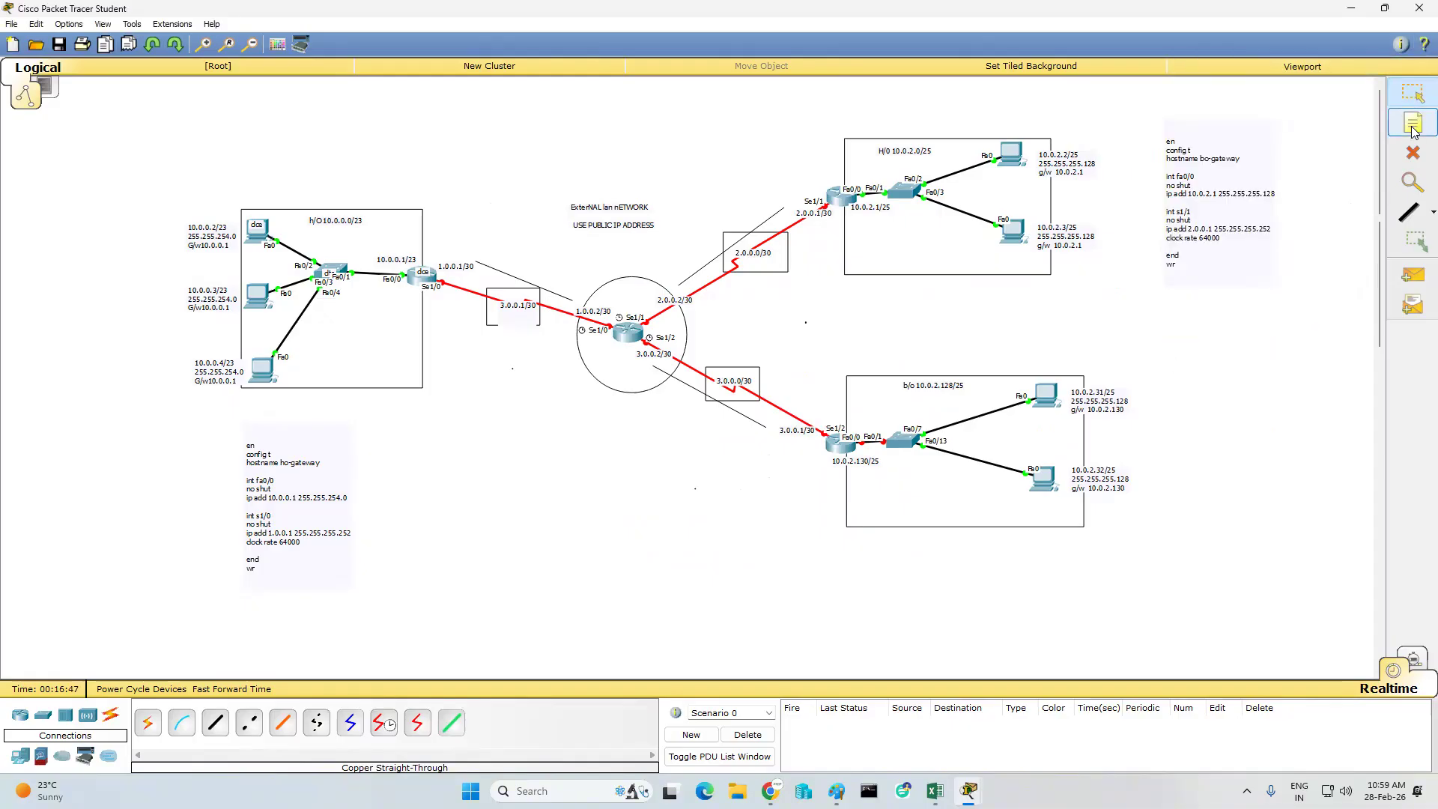
left_click(1176, 372)
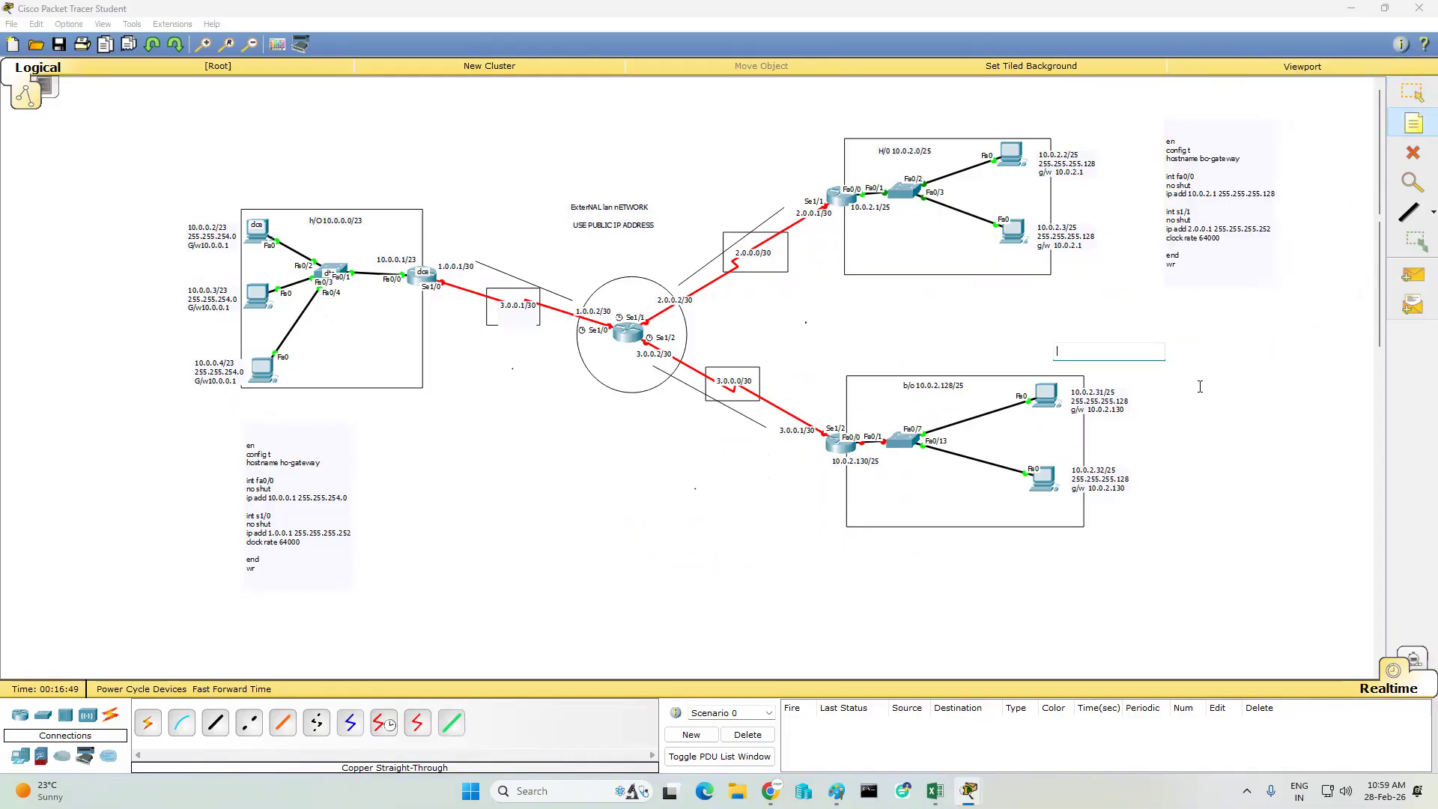
key("ctrl+v")
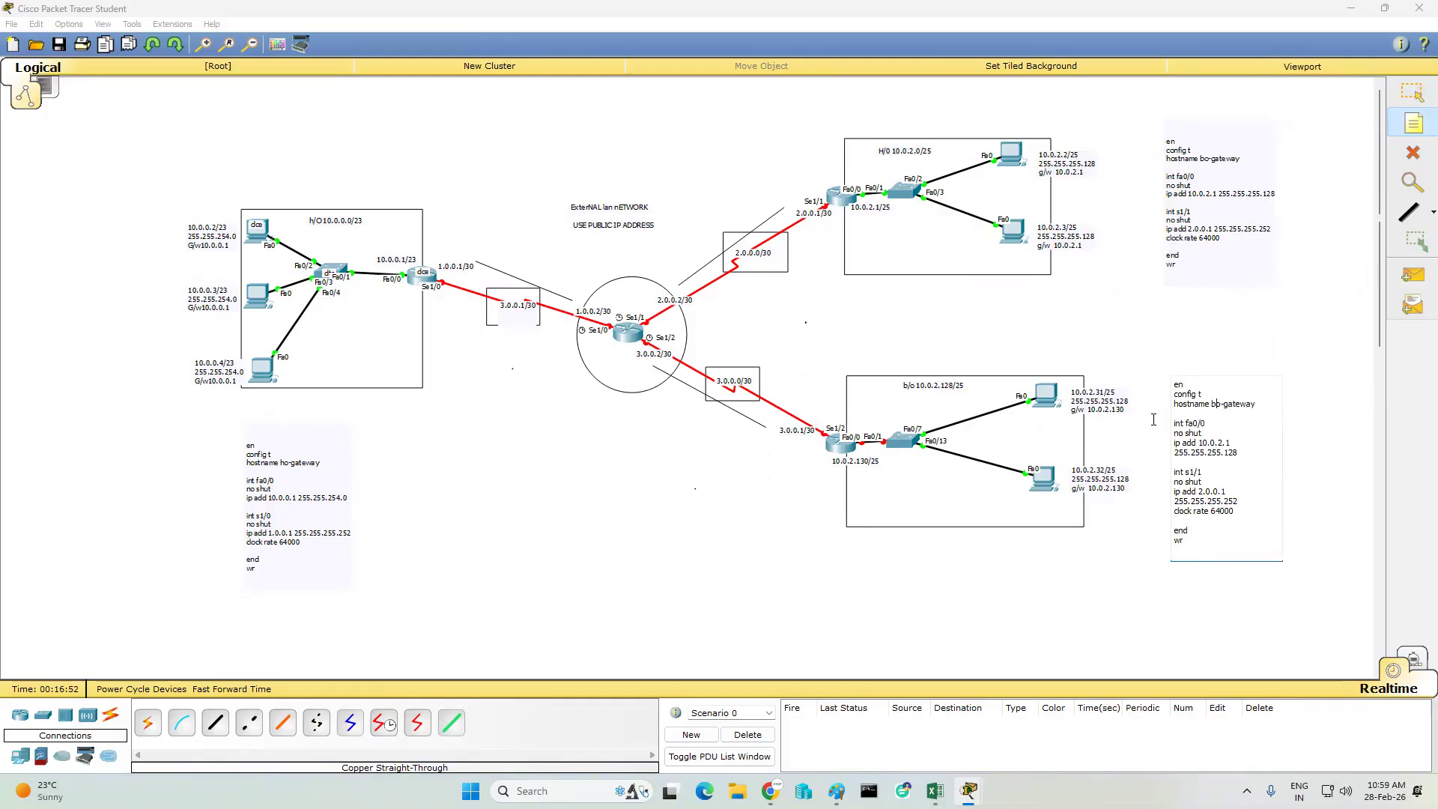
- Edit the new note to hostname ro-gateway, fa0/0 address 10.0.2.130, interface s1/2 and address 3.0.0.1, and copy all its text
key("BackSpace")
type("r")
type("30")
key("BackSpace")
key("BackSpace")
type("3")
key("ctrl+a")
key("ctrl+c")
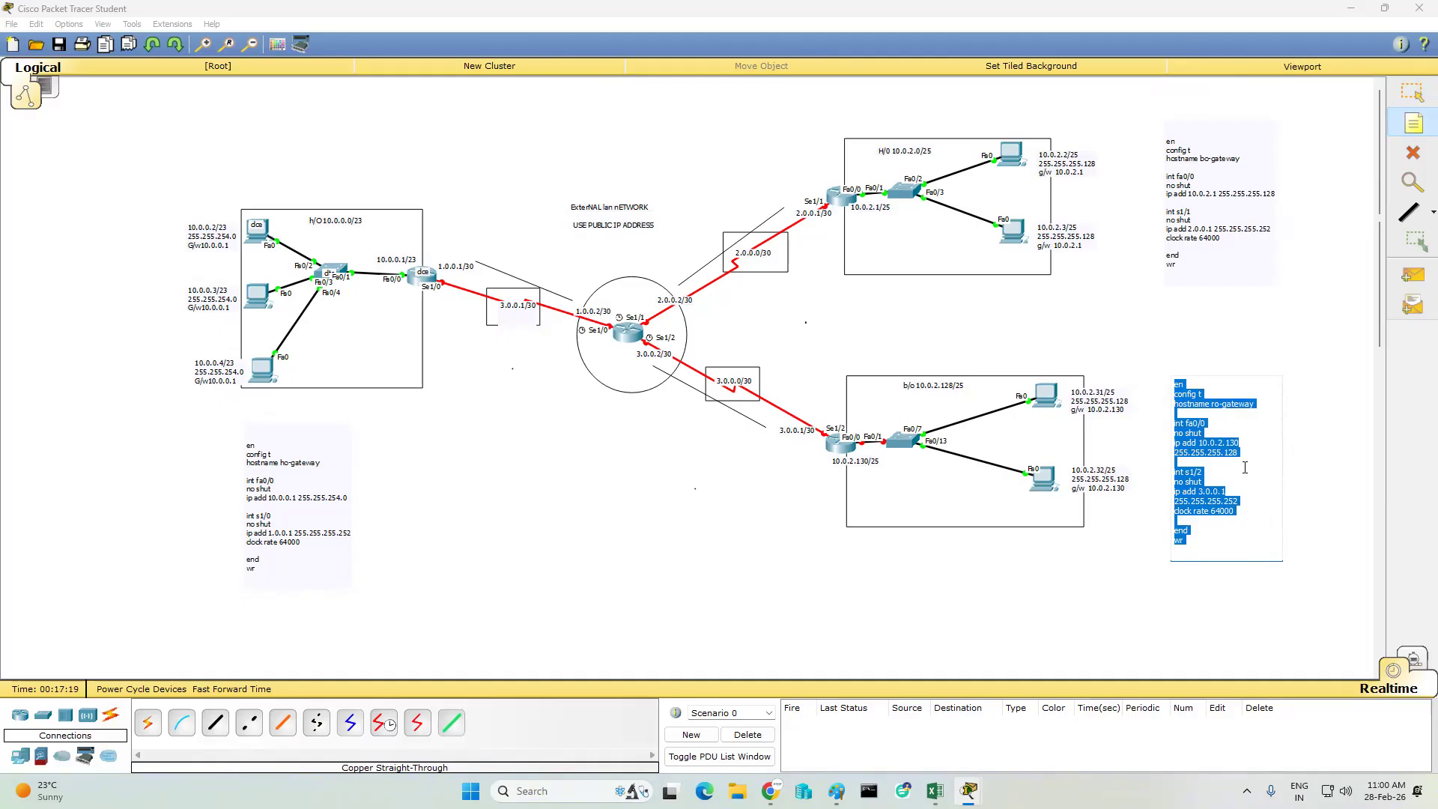
left_click(898, 496)
left_click(1413, 93)
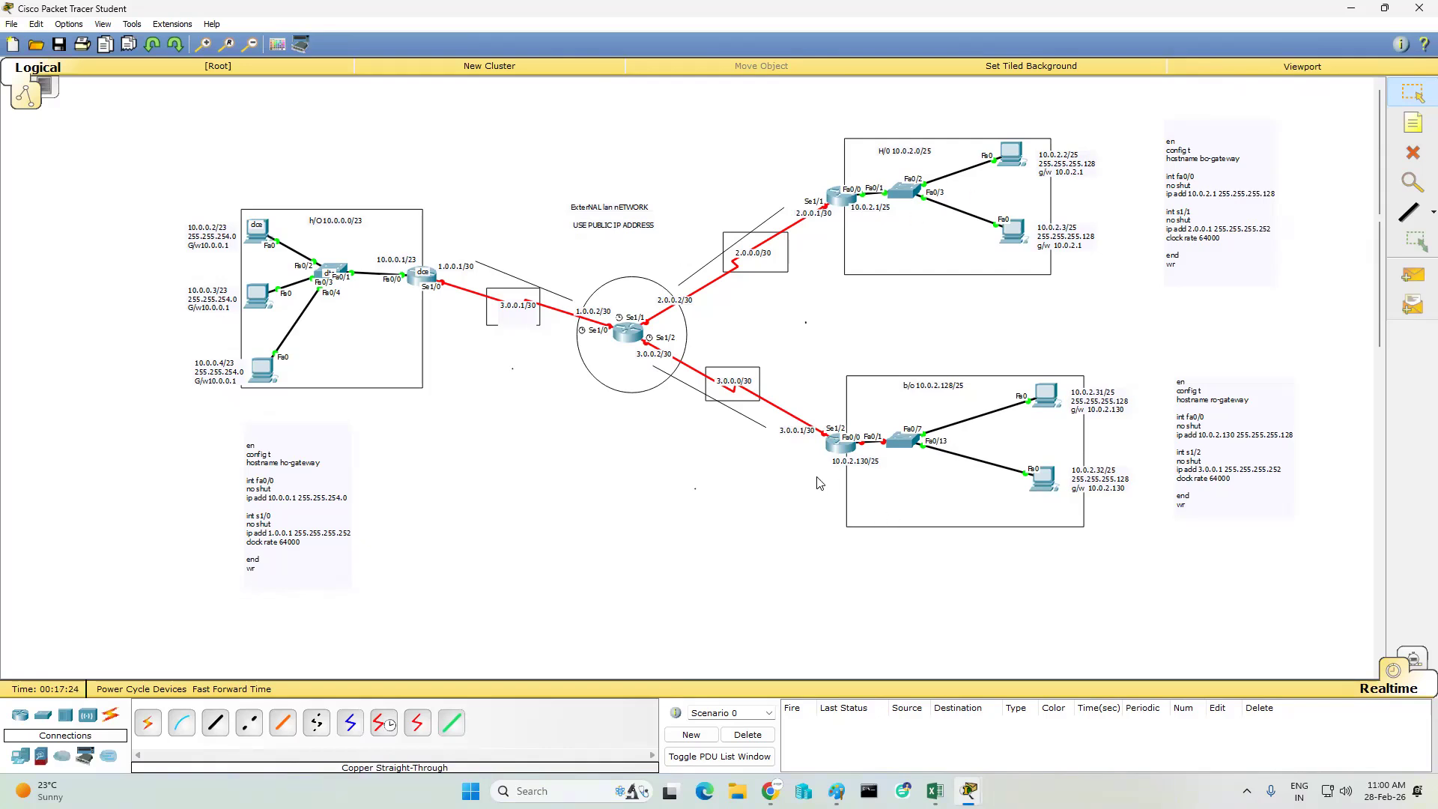
- Open the 10.0.2.128/25 LAN router's command line and decline the initial configuration dialog with no
left_click(837, 448)
left_click(603, 236)
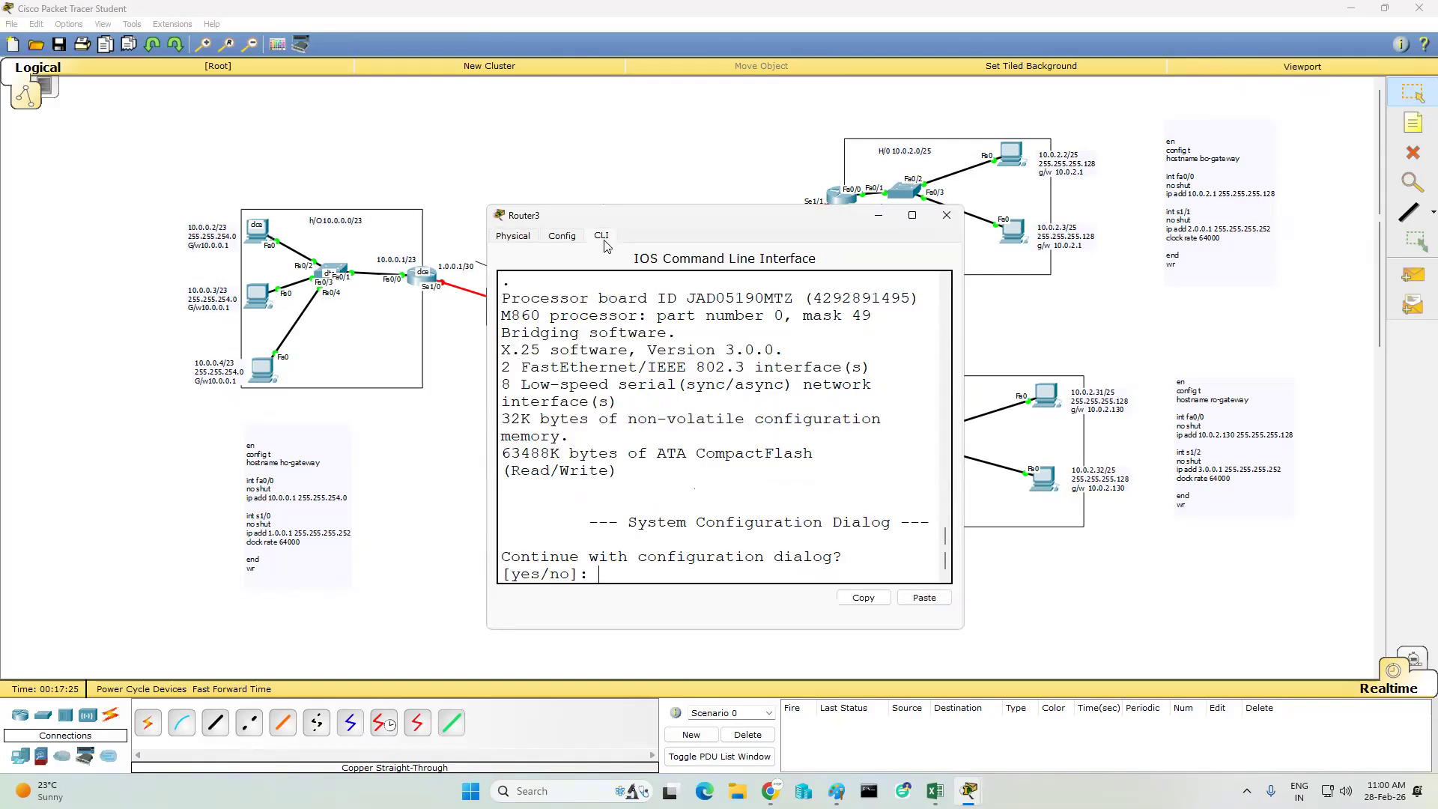
type("no")
key("Return")
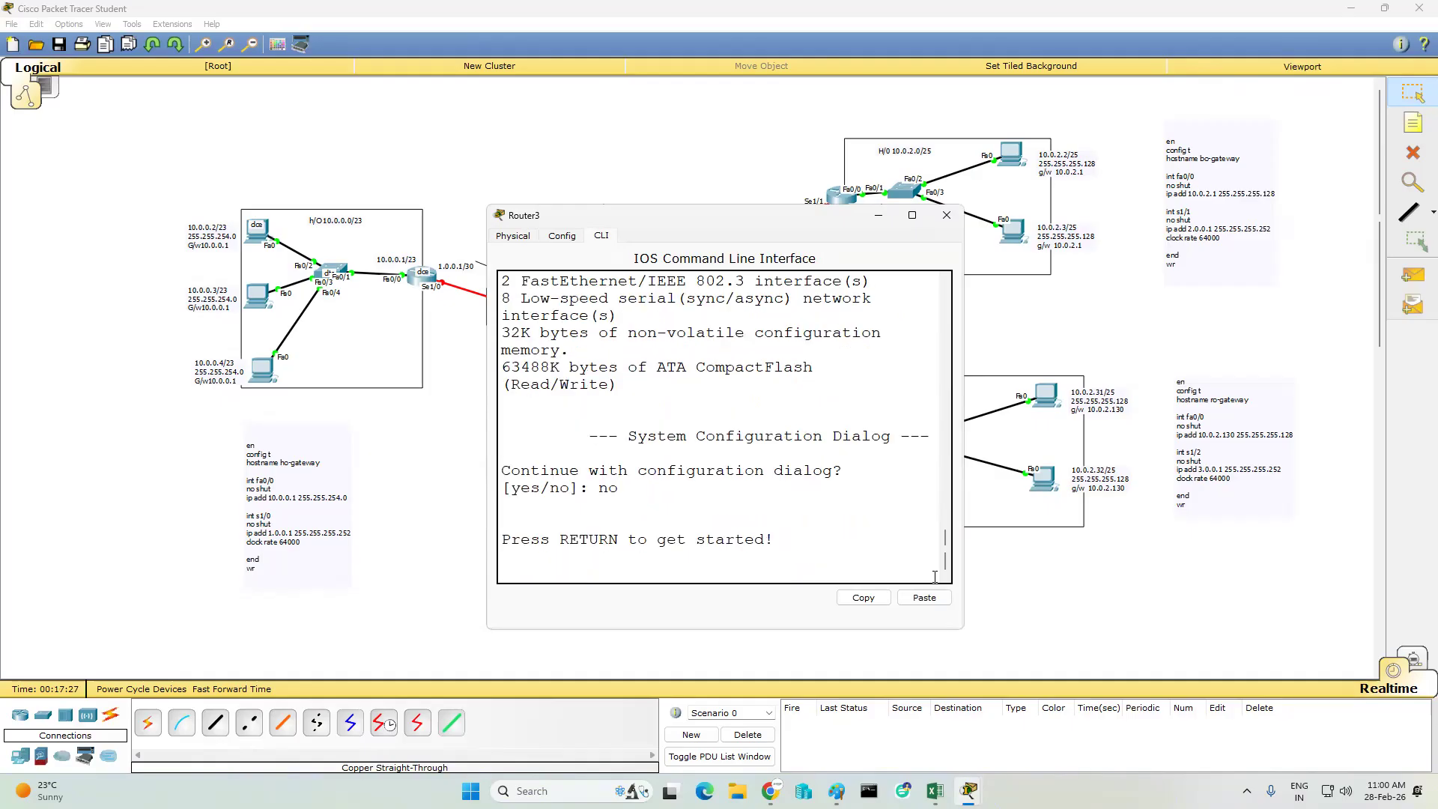
key("Return")
key("Return")
key("Return")
- Paste the ro-gateway configuration into the router's command line, review the output, and close the router window
left_click(926, 600)
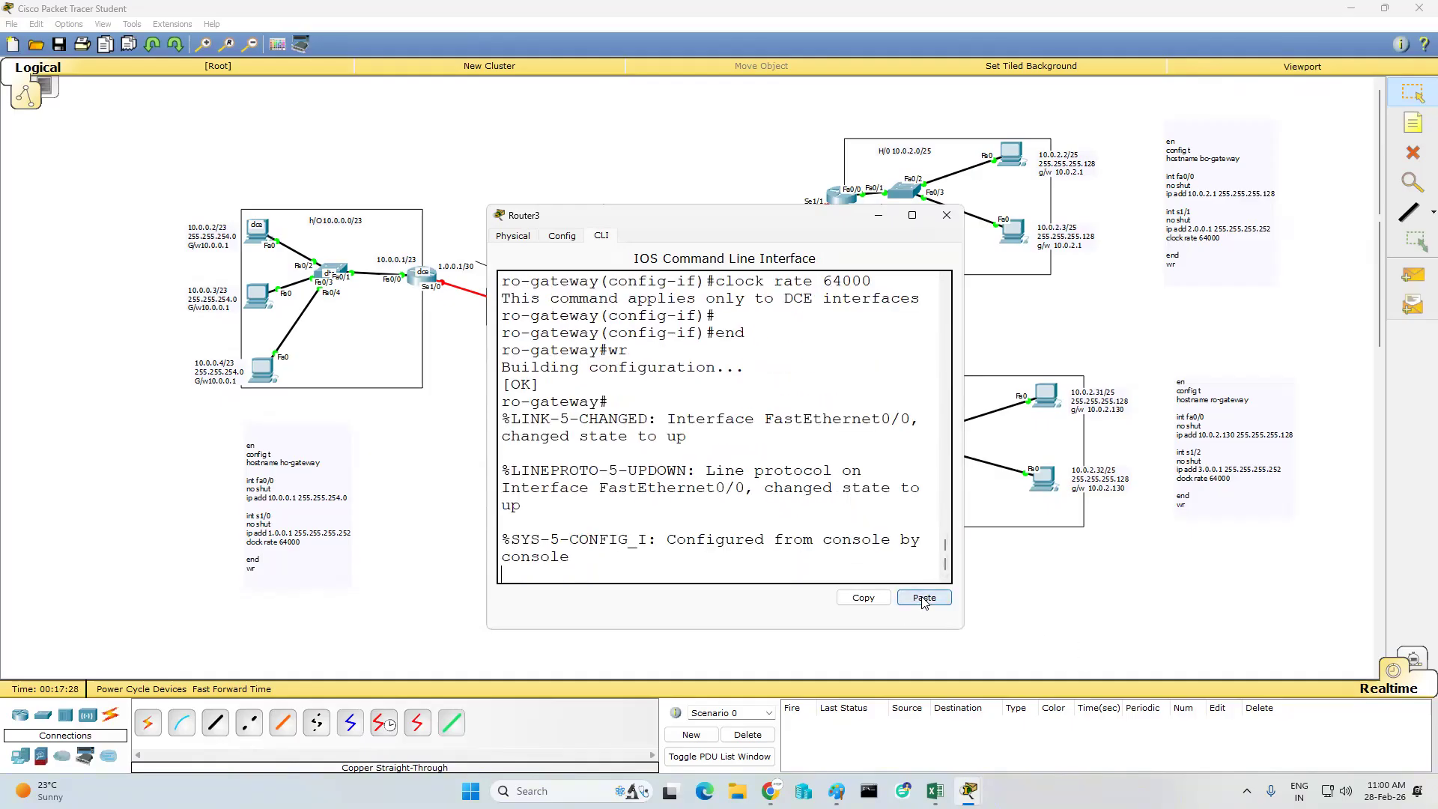
scroll(740, 435, "up", 5)
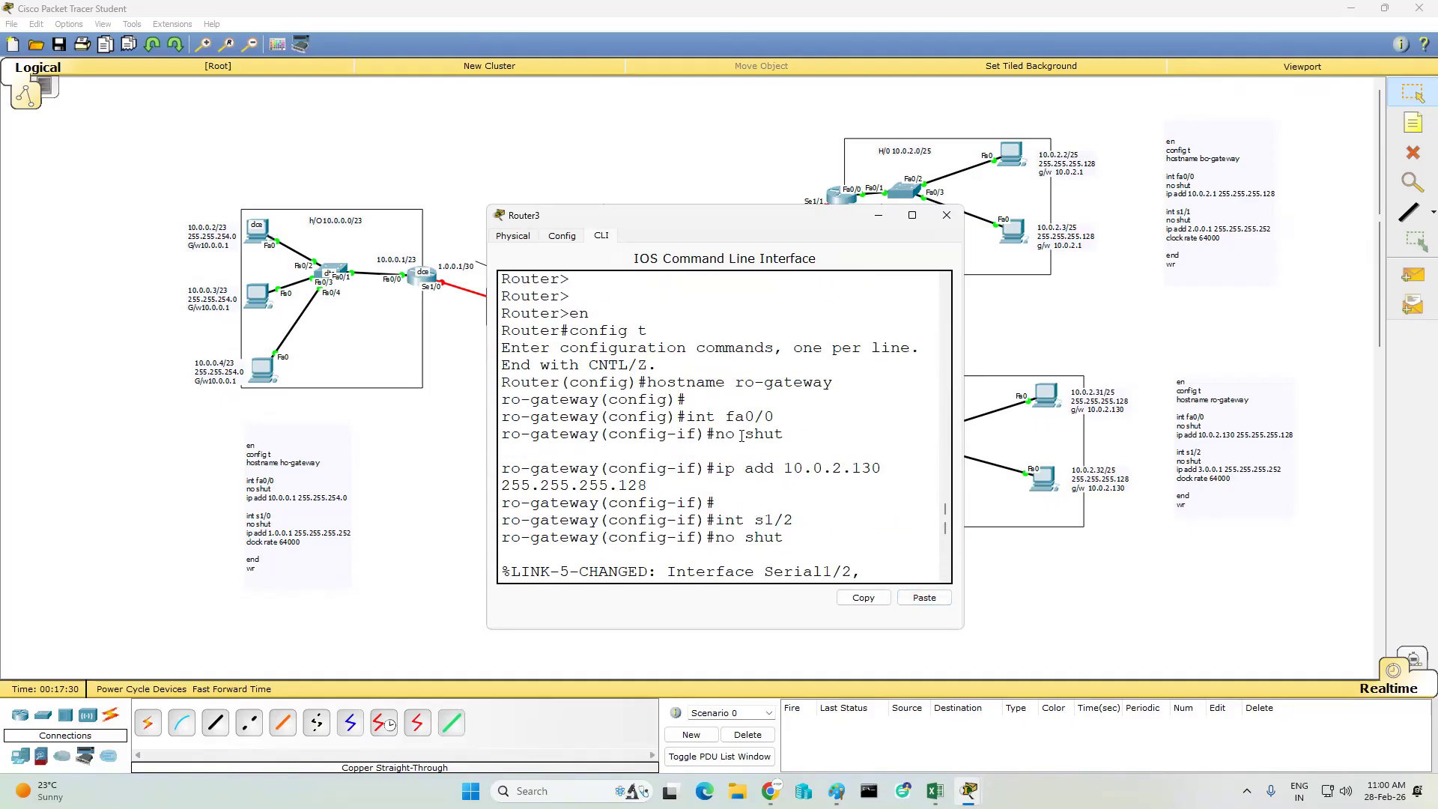
left_click(947, 217)
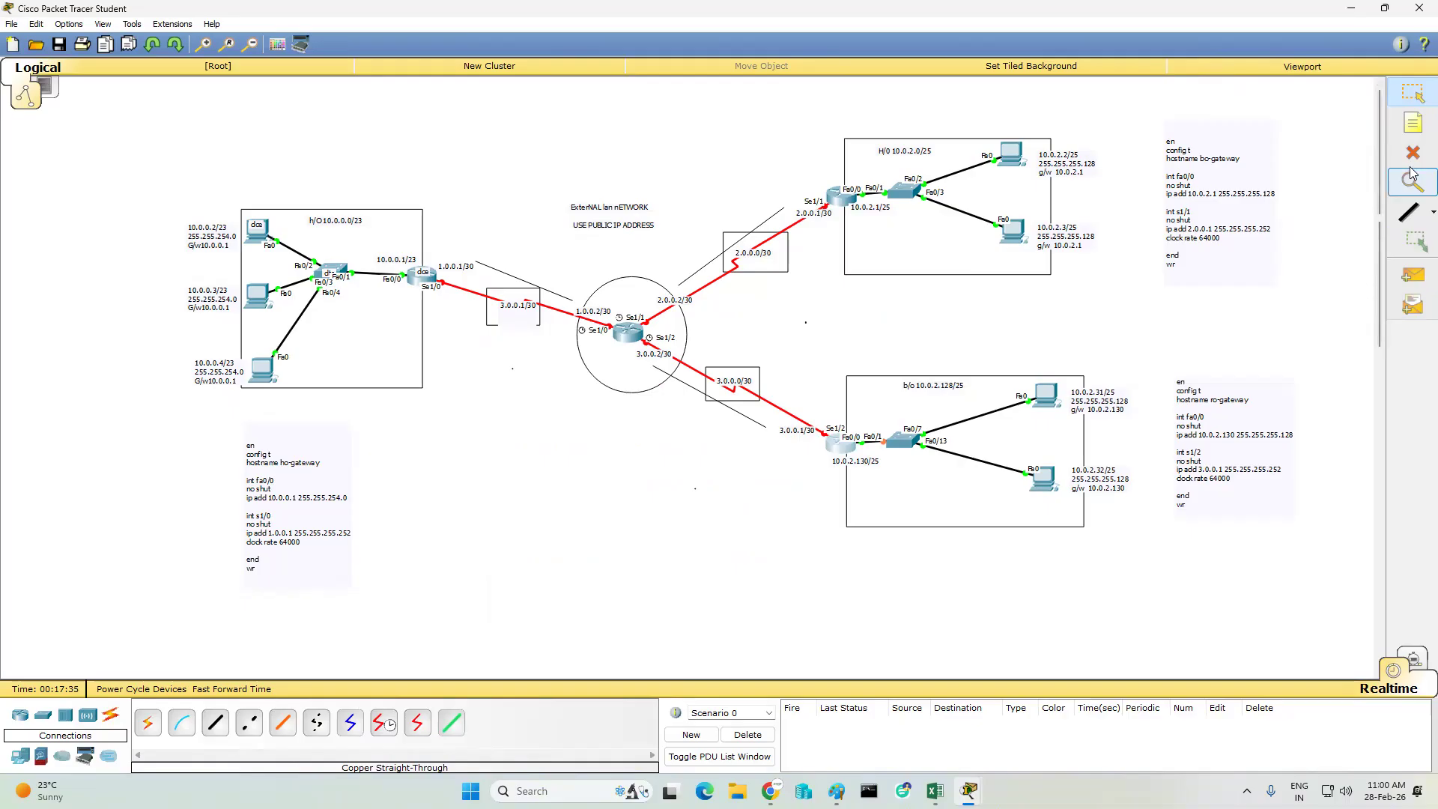
- Place a new note below the central ISP router and paste the ro-gateway configuration into it
left_click(1413, 124)
left_click(557, 412)
key("ctrl+v")
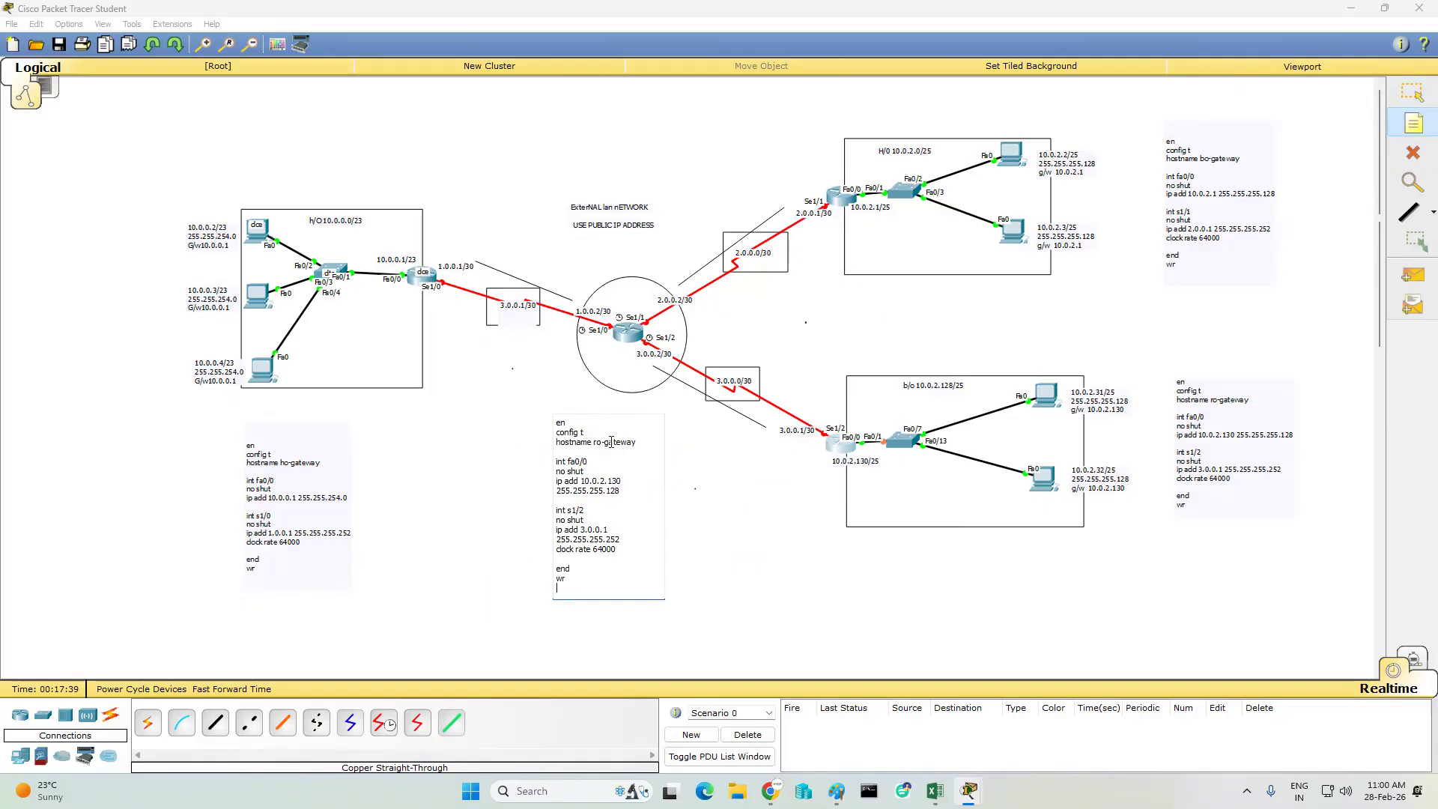
- Change the pasted note's hostname to isp and its first interface to s1/0, and clear that interface's IP address and mask
left_click(646, 442)
key("BackSpace")
key("BackSpace")
key("BackSpace")
key("BackSpace")
key("BackSpace")
key("BackSpace")
key("BackSpace")
key("BackSpace")
type("s1")
key("BackSpace")
key("BackSpace")
key("BackSpace")
key("BackSpace")
key("BackSpace")
key("BackSpace")
key("BackSpace")
key("BackSpace")
key("BackSpace")
key("BackSpace")
key("BackSpace")
key("BackSpace")
key("BackSpace")
key("BackSpace")
key("BackSpace")
key("BackSpace")
key("BackSpace")
key("BackSpace")
key("BackSpace")
key("BackSpace")
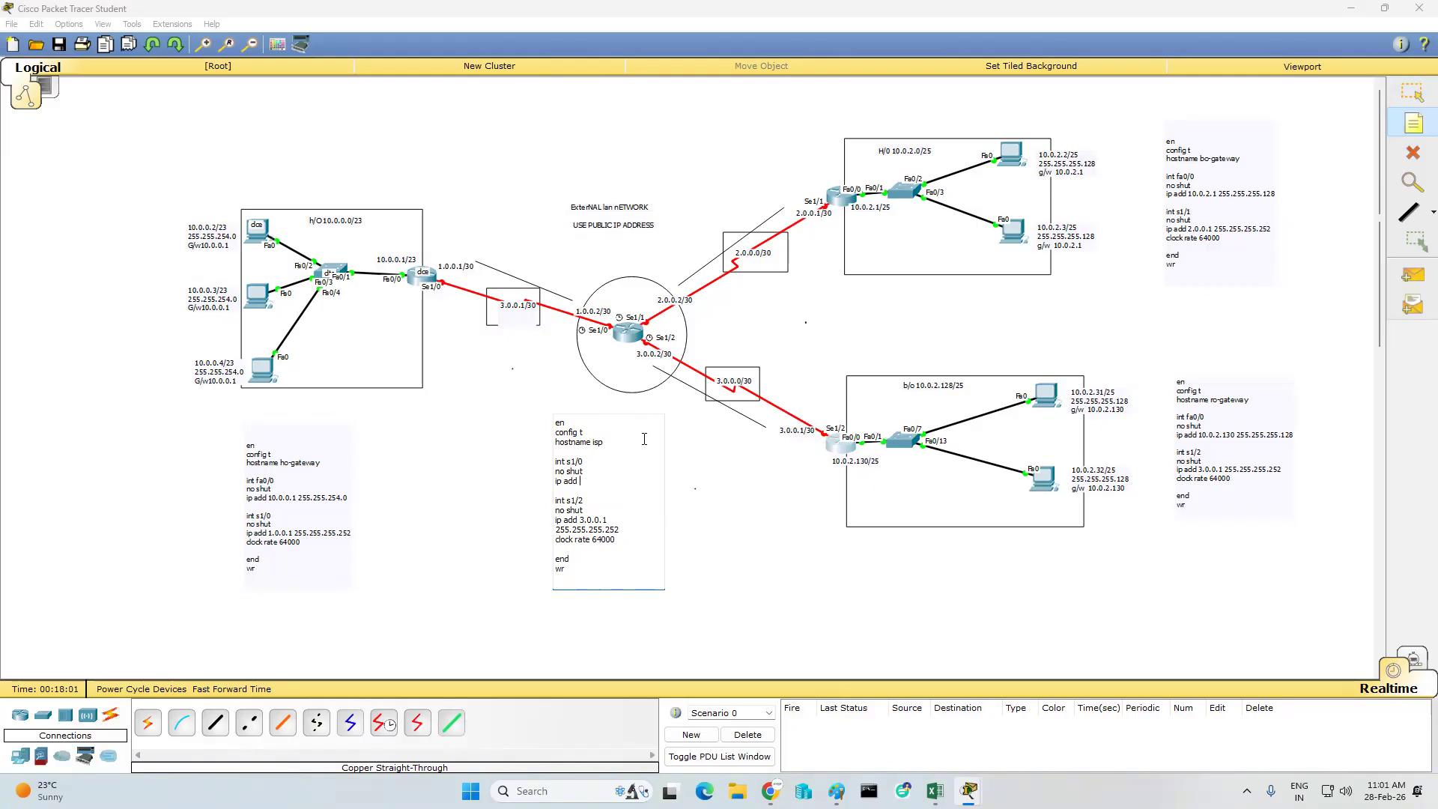
- Give s1/0 in the isp note the address 1.0.0.2 255.255.255.252 and add the line clock rate 64000
type("1.0.0.2 255.255.255.252")
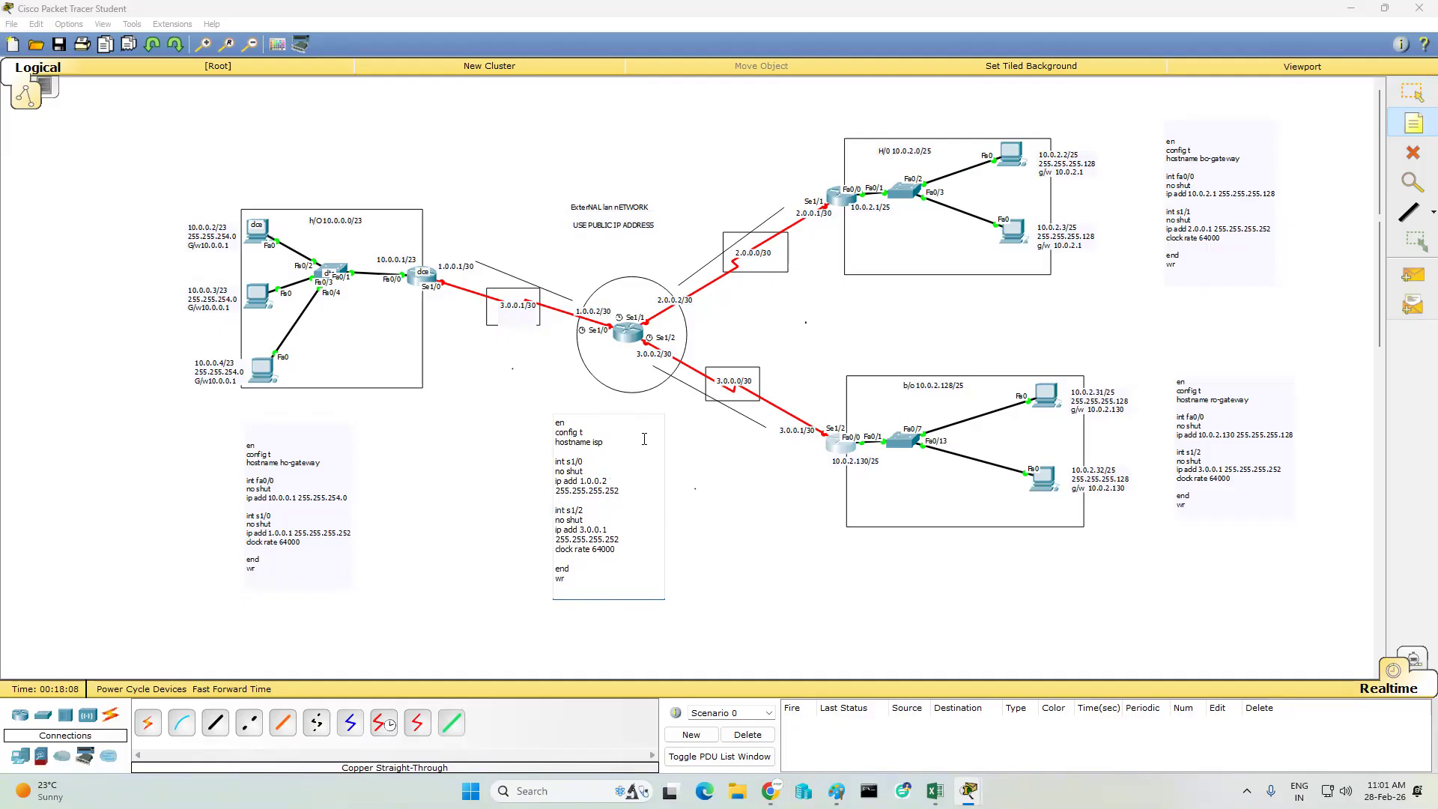
key("Return")
type("clock rate 64000")
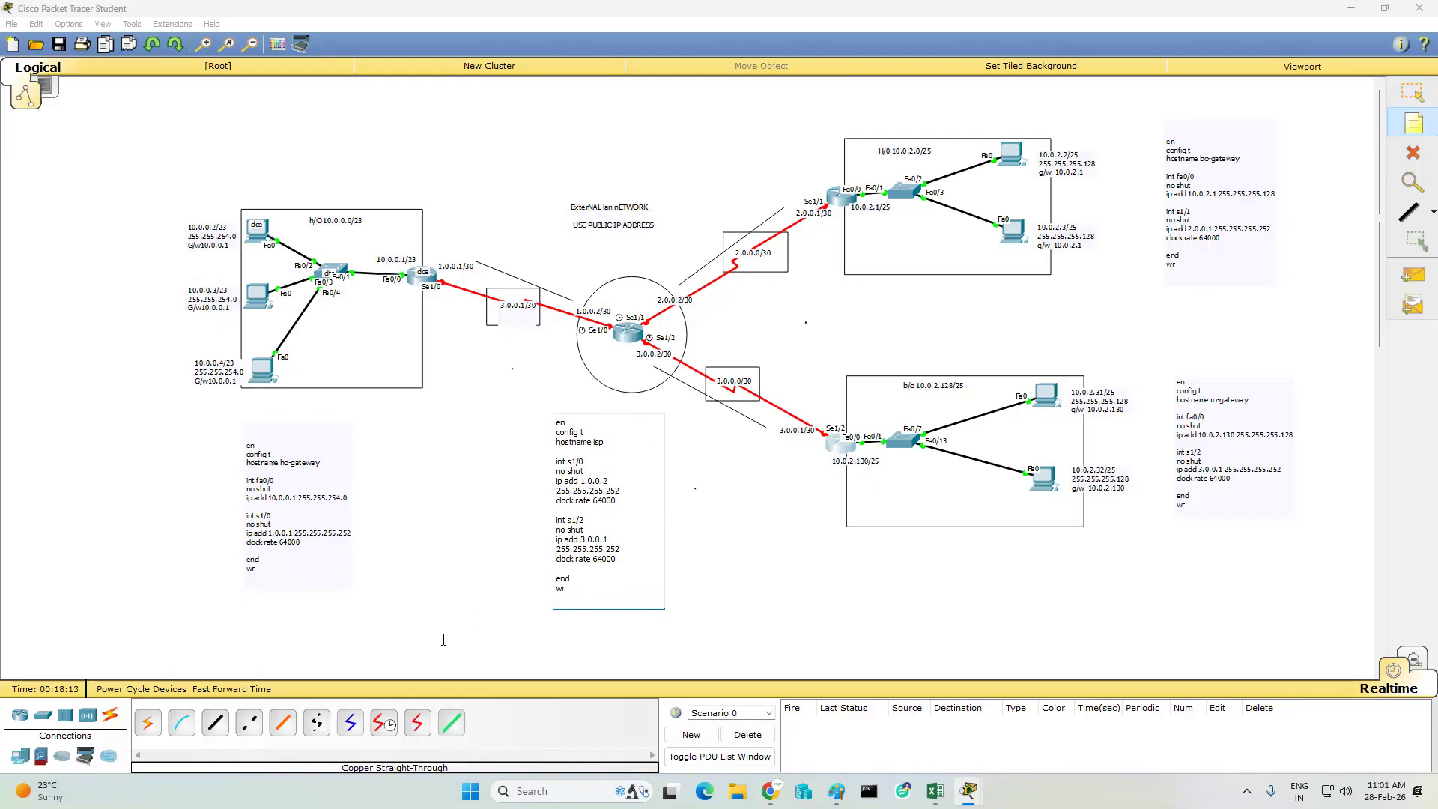
- Delete the leftover s1/2 block from the isp note and paste a copy of the s1/0 block beneath the original
left_click_drag(619, 561, 550, 522)
key("Delete")
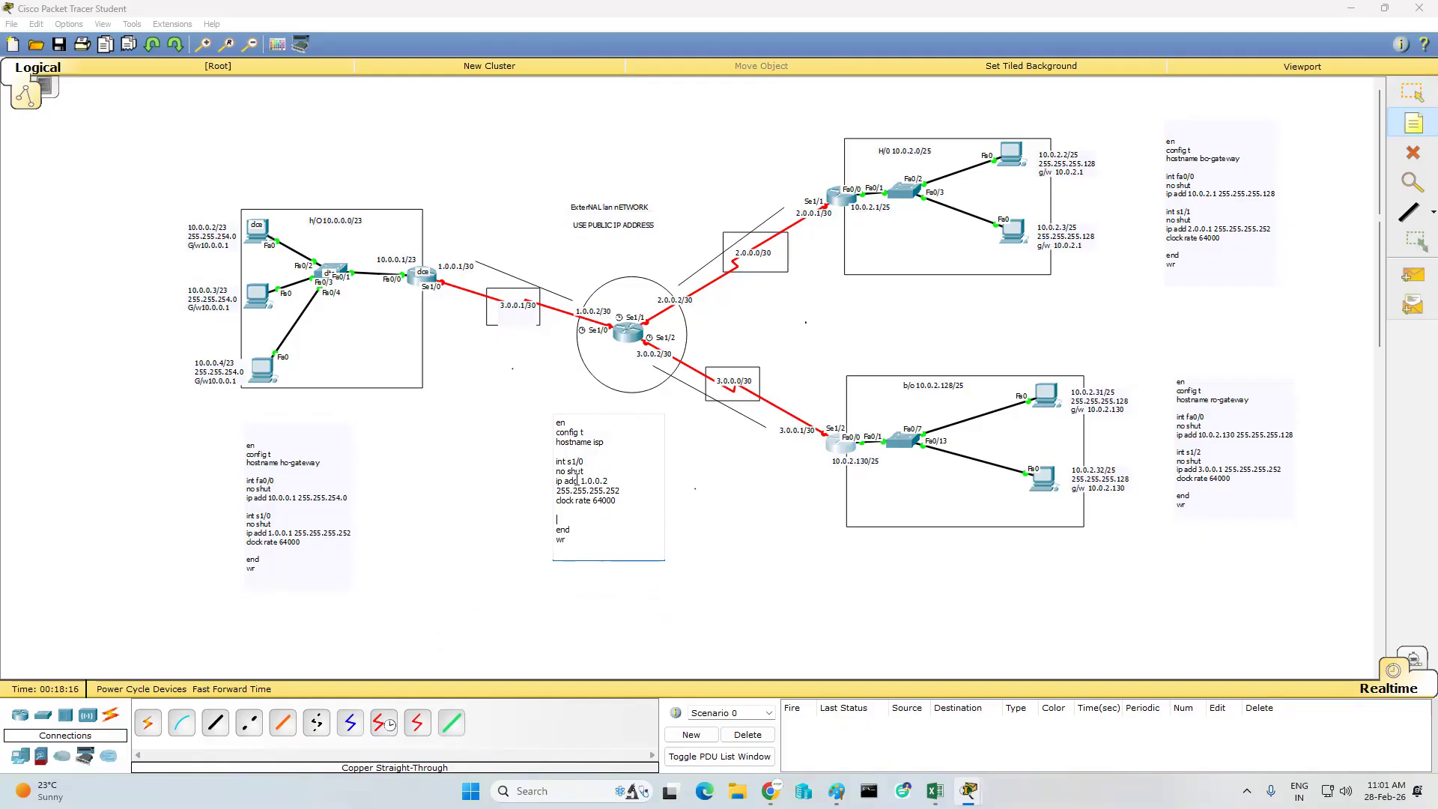
left_click_drag(618, 501, 550, 462)
key("ctrl+c")
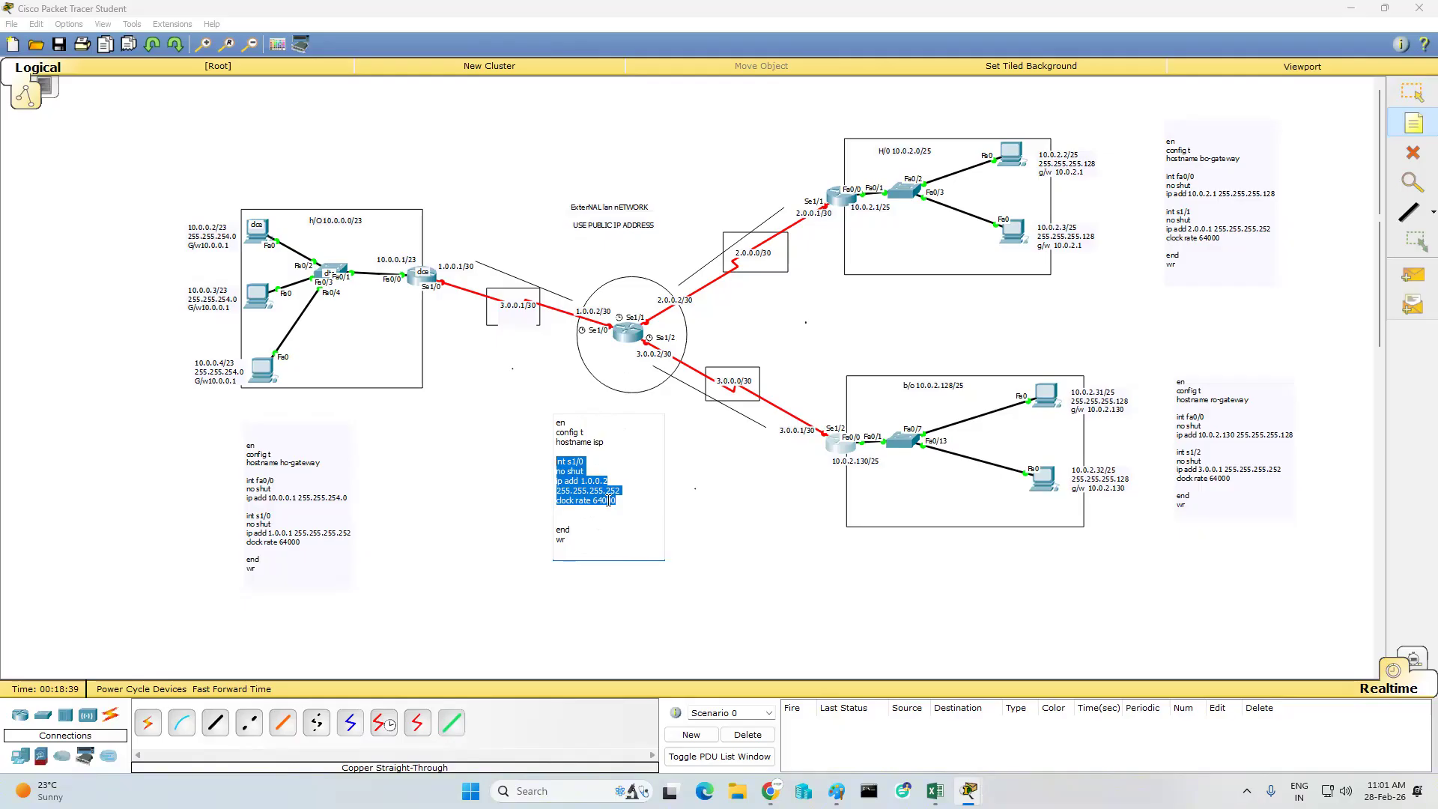
left_click(641, 502)
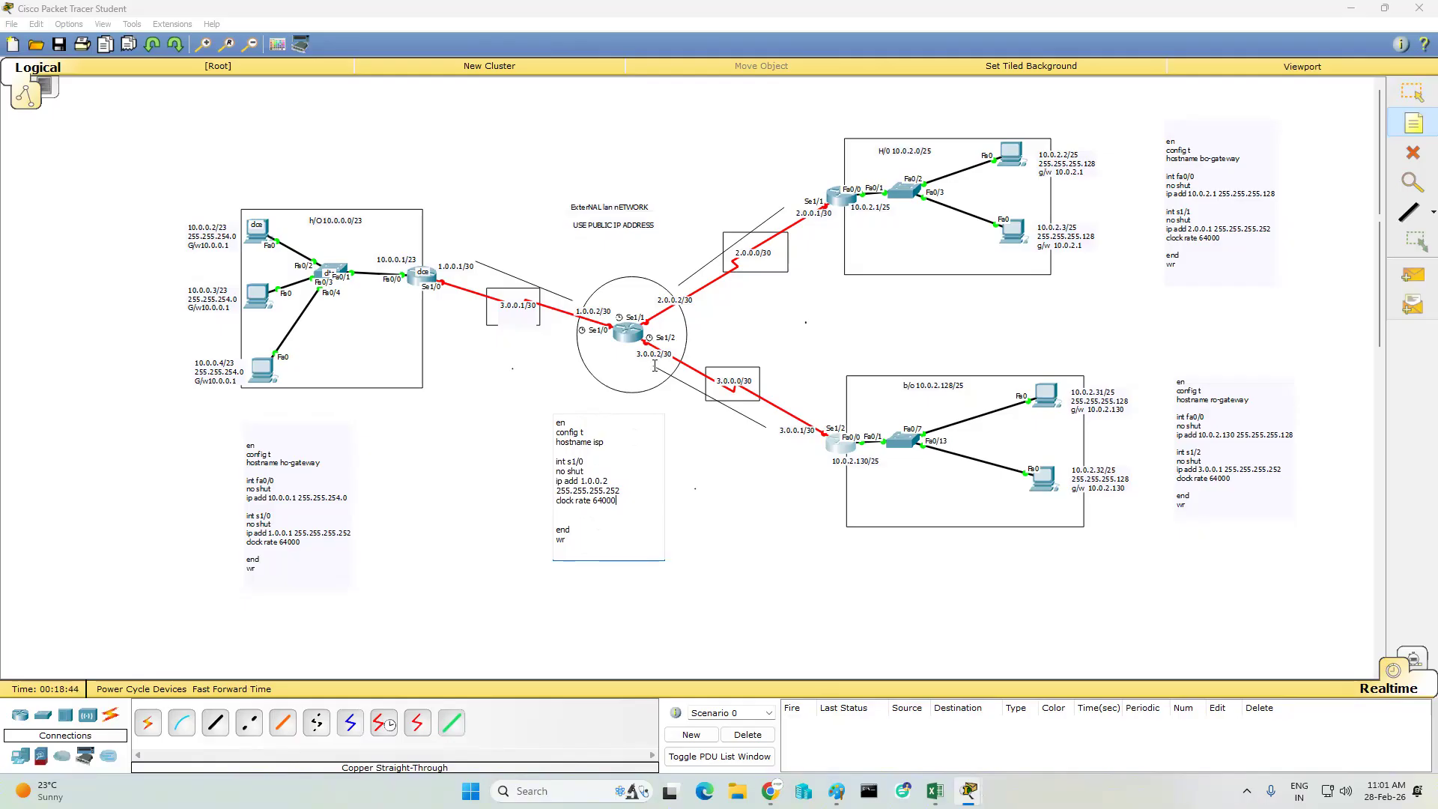
key("Return")
key("Return")
key("ctrl+v")
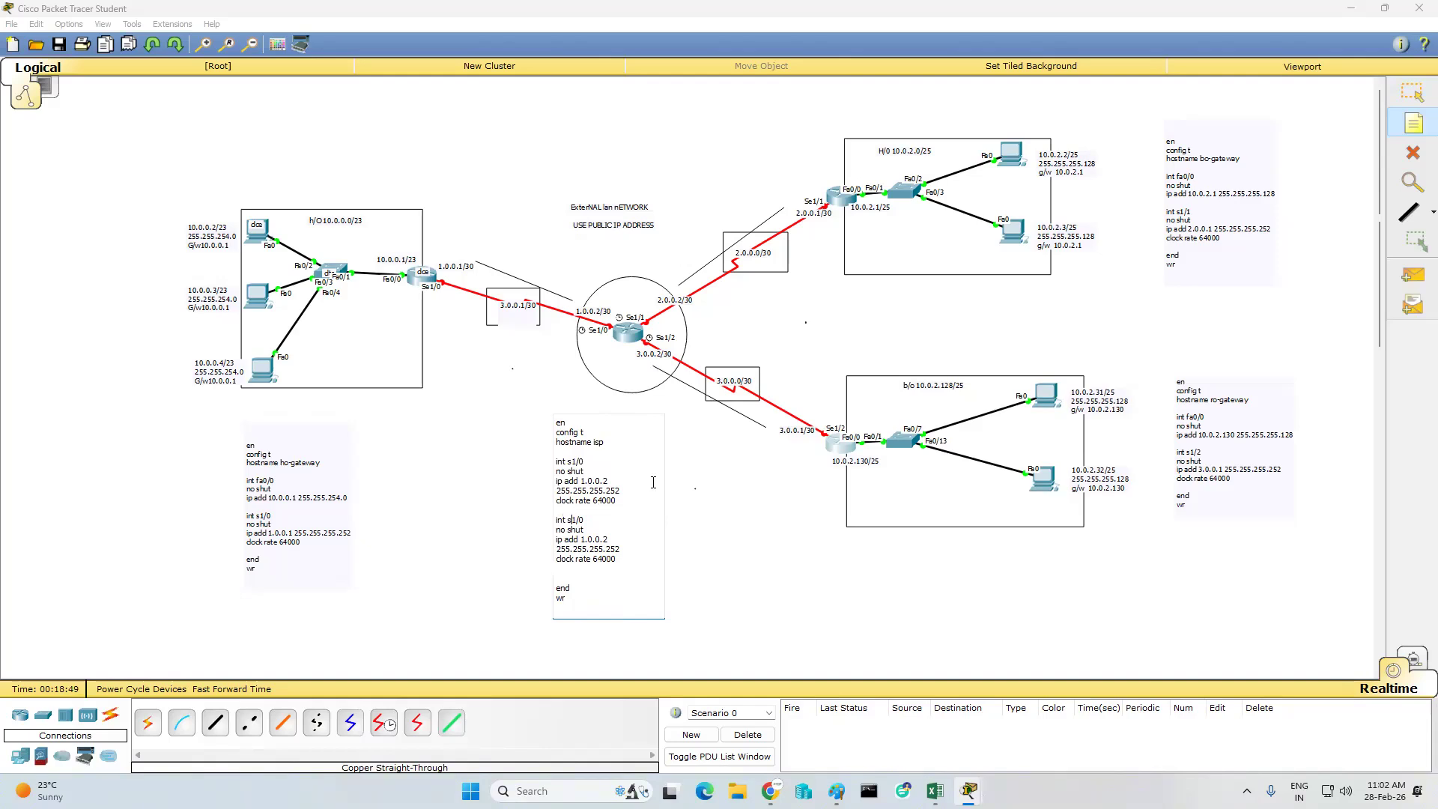
- Change the duplicated block in the isp note to interface s1/1 with address 2.0.0.2
key("BackSpace")
type("1")
key("BackSpace")
key("BackSpace")
key("BackSpace")
key("BackSpace")
key("BackSpace")
key("BackSpace")
key("BackSpace")
type("2.0.0.2")
- Paste a third interface block into the isp note, change it to s1/2 with address 3.0.0.2, and copy the whole note
key("Return")
key("ctrl+v")
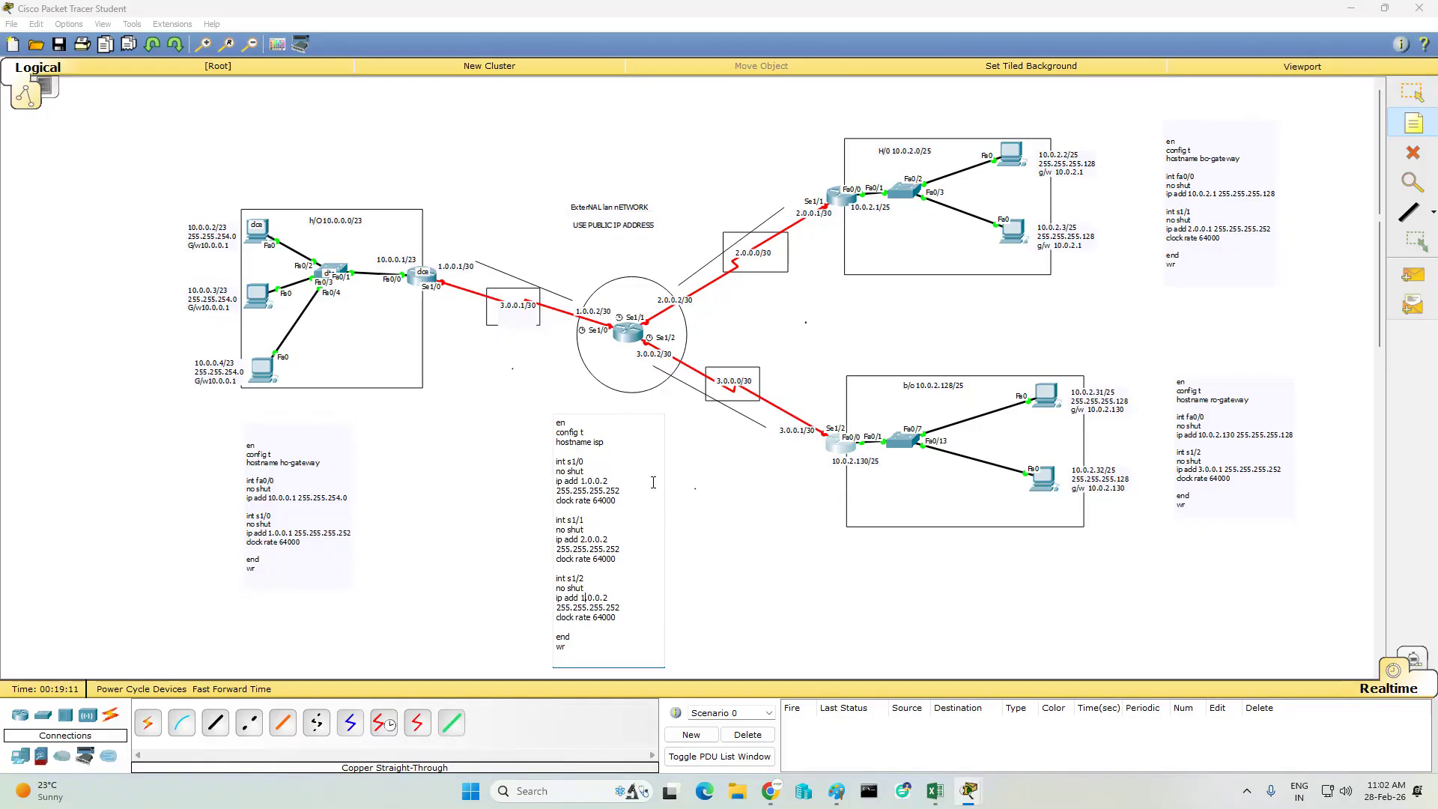
key("BackSpace")
type("3")
key("ctrl+a")
key("ctrl+c")
left_click(478, 463)
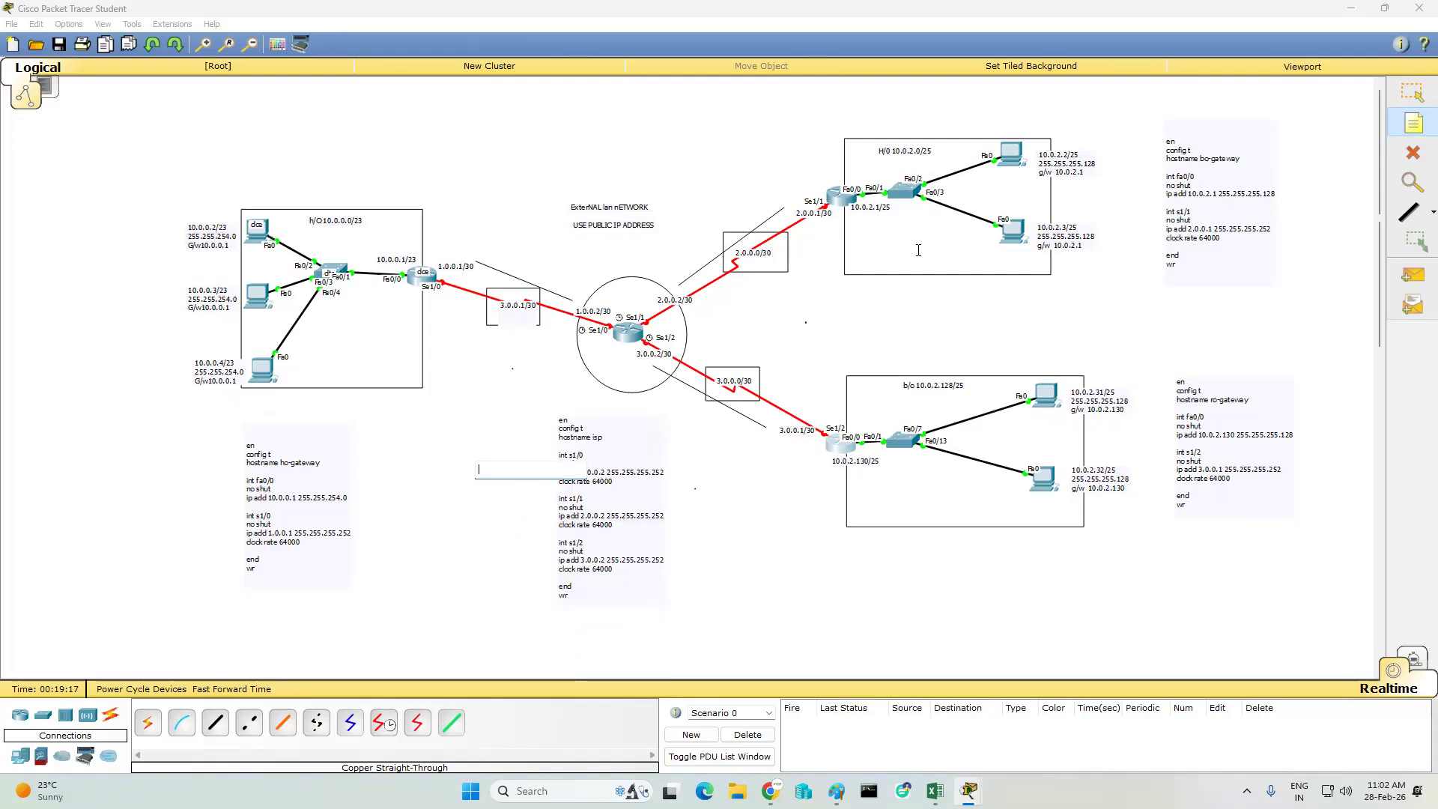
left_click(1415, 105)
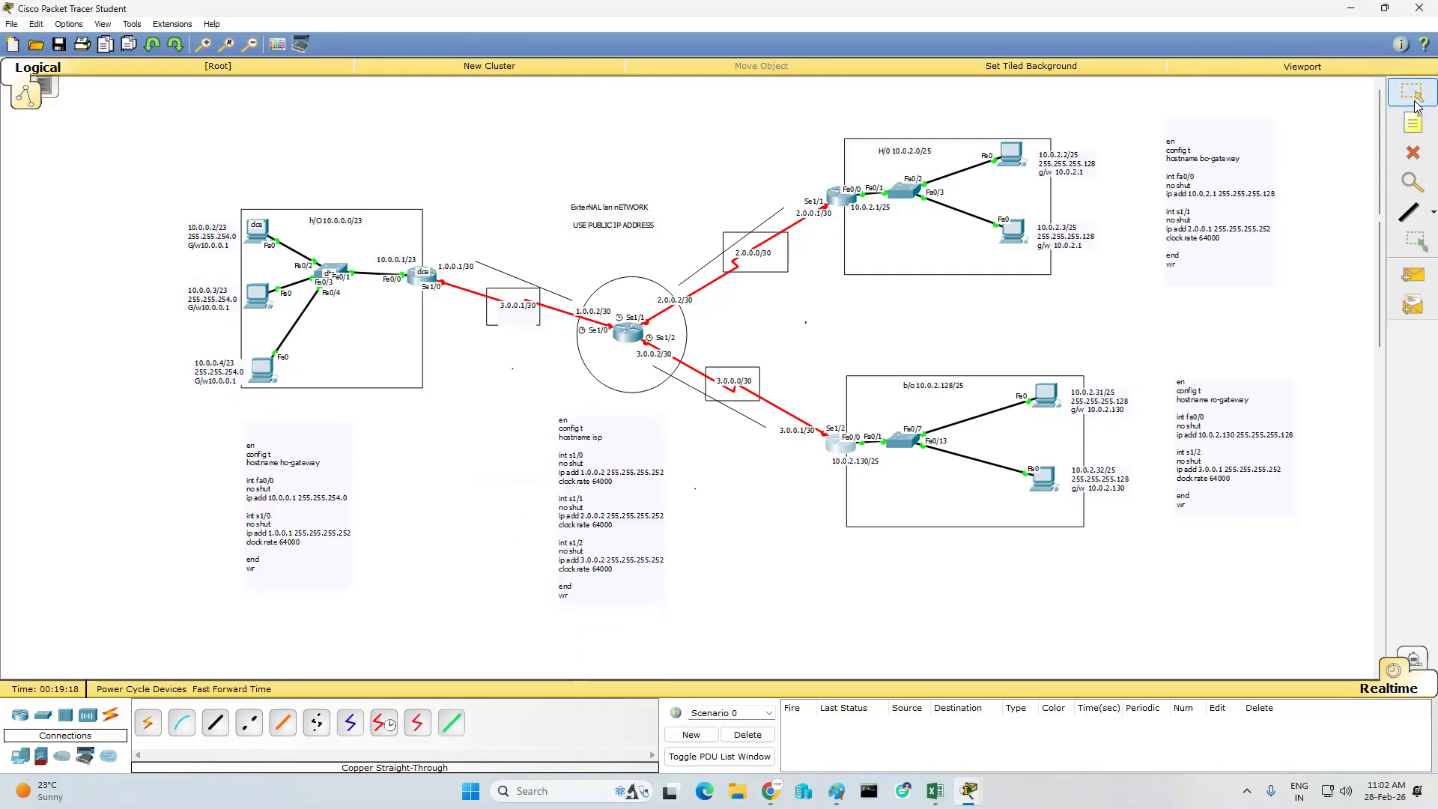
- Open the central ISP router's command line and decline the initial configuration dialog with n
left_click(630, 336)
left_click(602, 236)
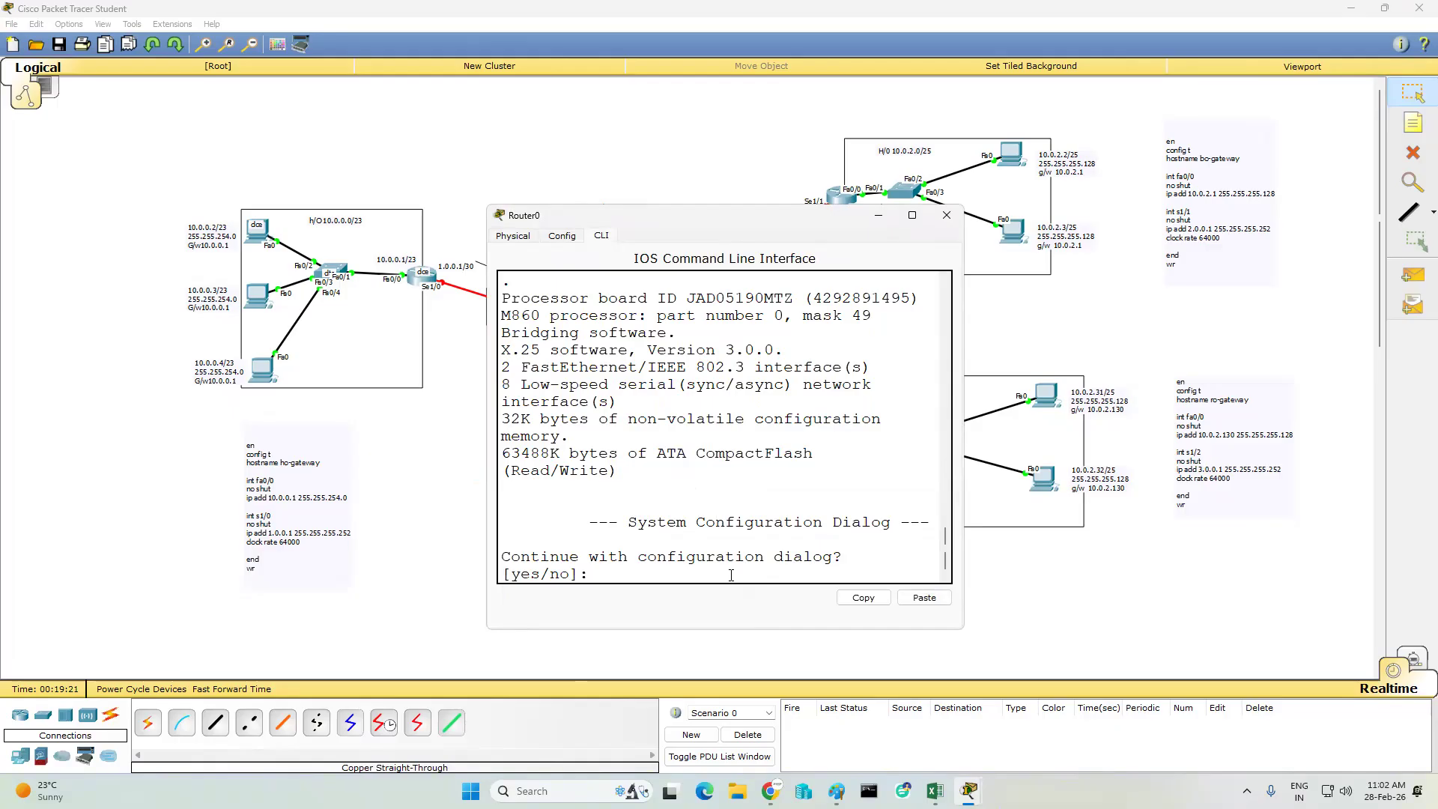
type("n")
key("Return")
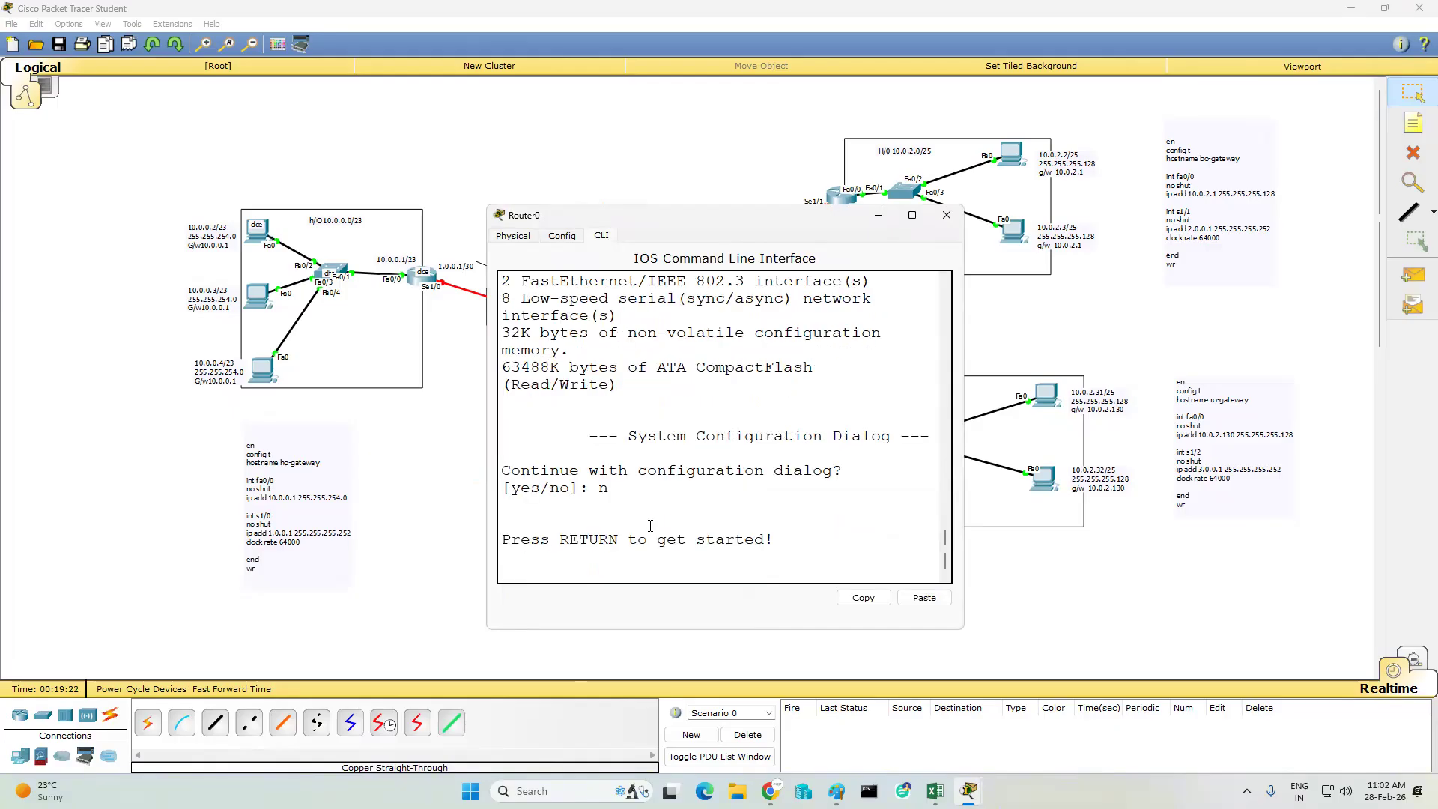
key("Return")
key("Return")
key("Return")
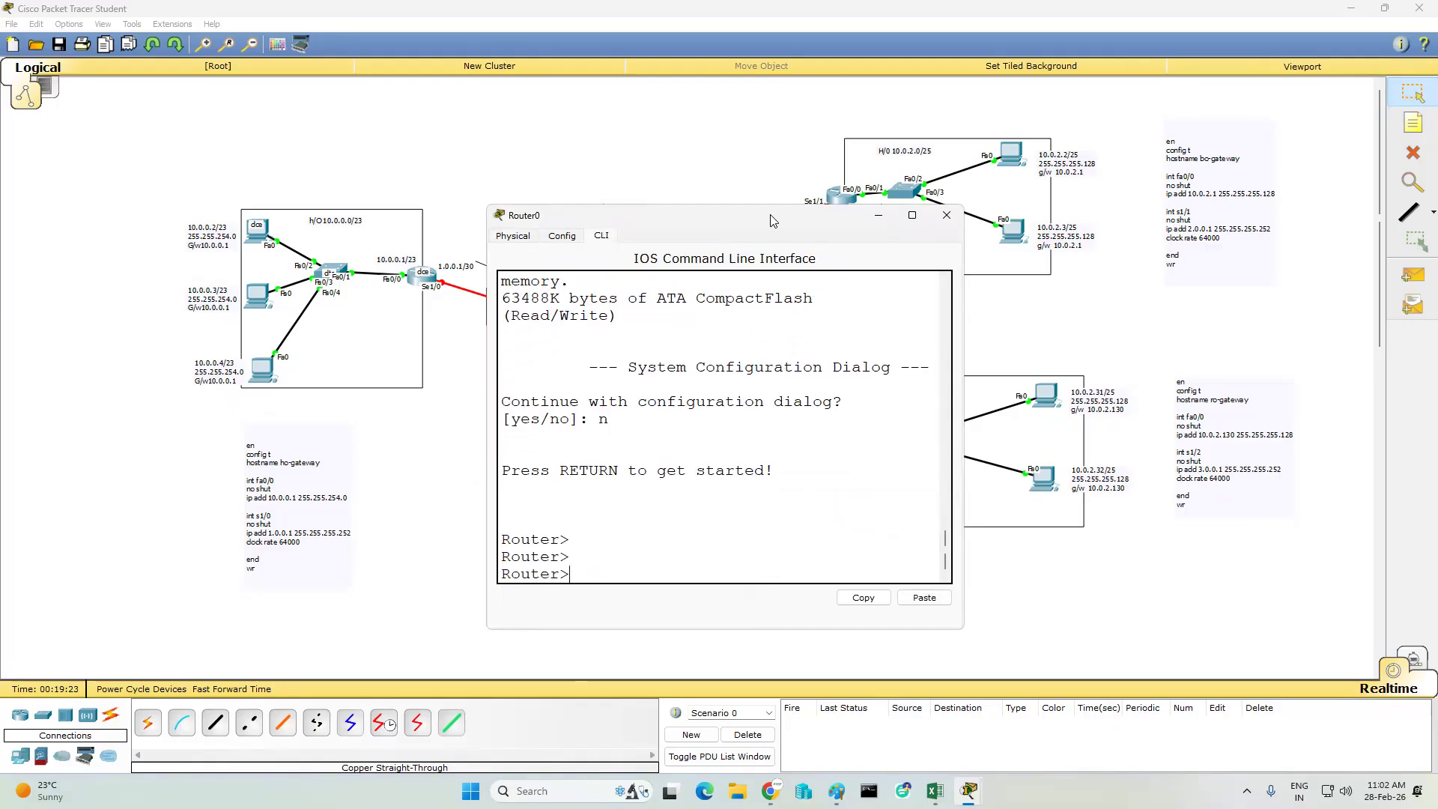
- Move the ISP router window clear of the isp note and paste the copied configuration into its command line
left_click_drag(770, 218, 1242, 204)
right_click(1250, 502)
left_click(1305, 538)
right_click(1250, 524)
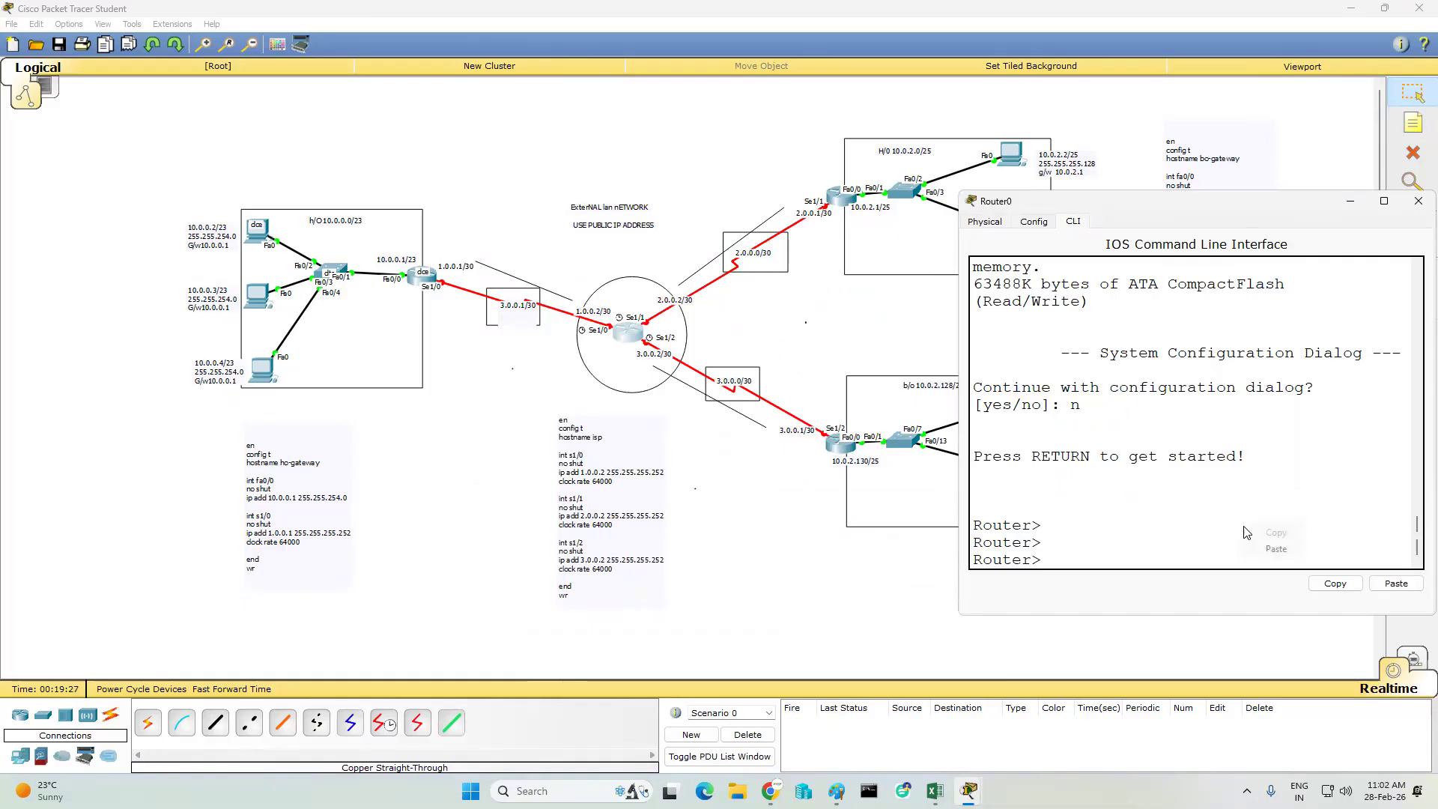
left_click(1275, 550)
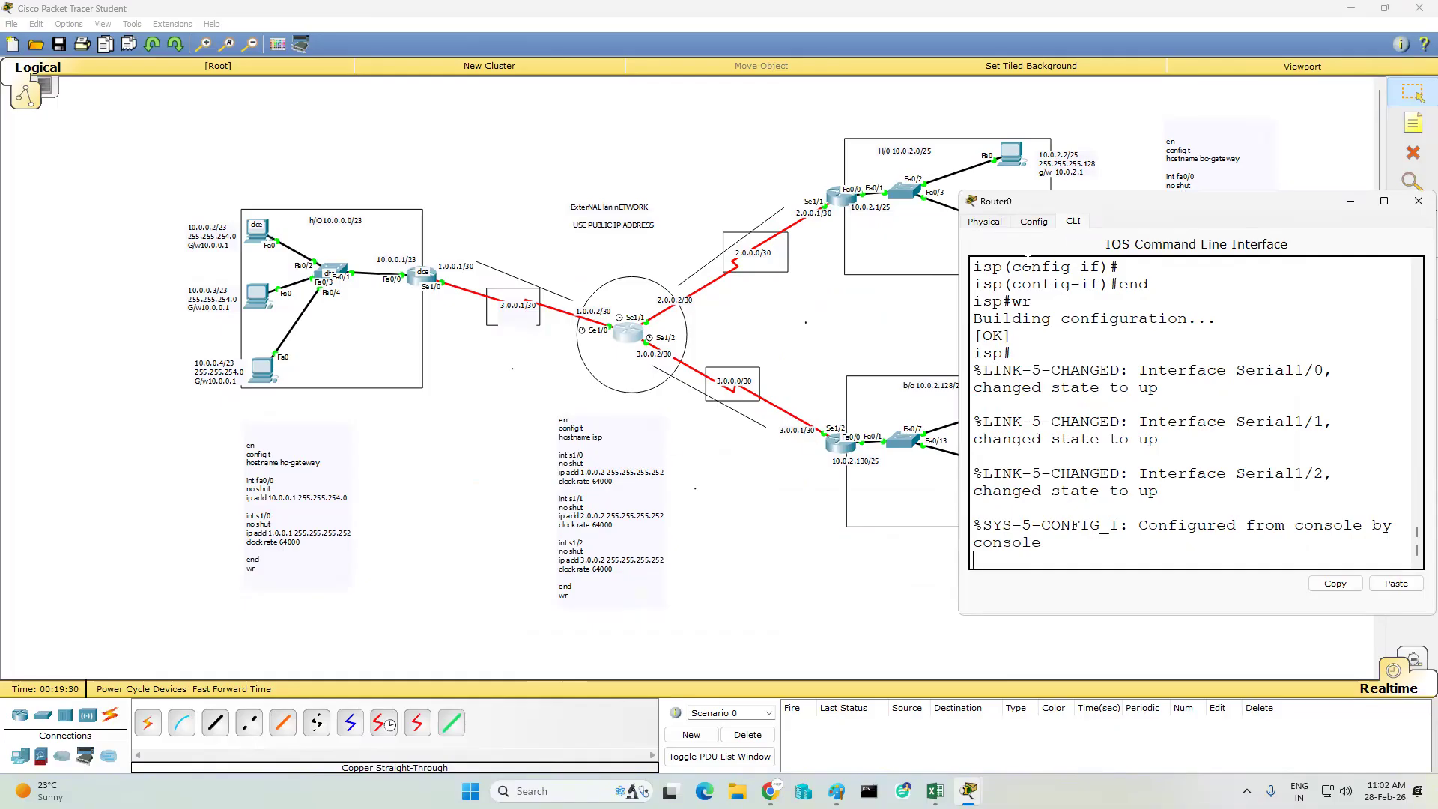
- Review the ISP router's configuration output in a widened window, and close the window
scroll(1157, 441, "up", 10)
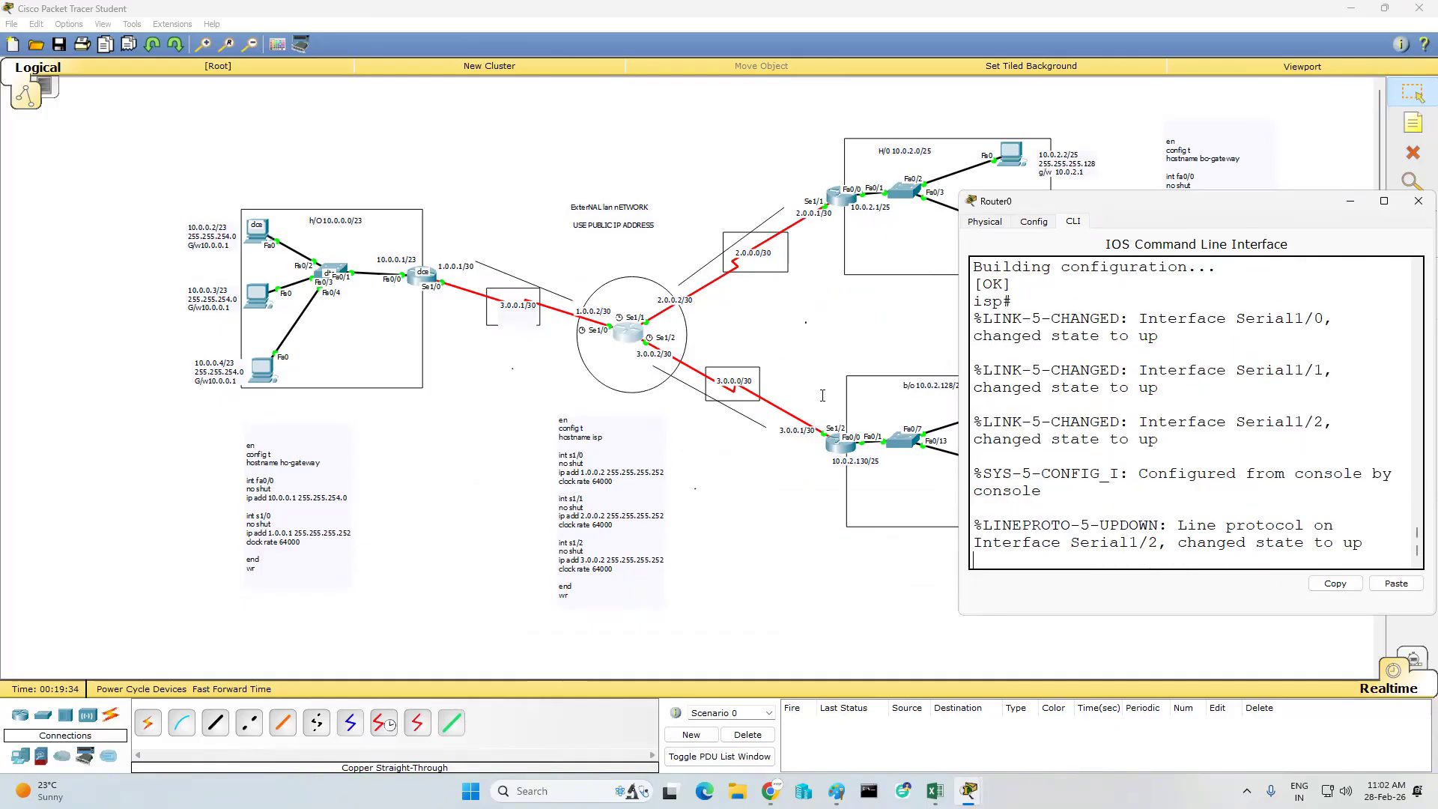
left_click_drag(955, 365, 782, 365)
scroll(1188, 388, "up", 10)
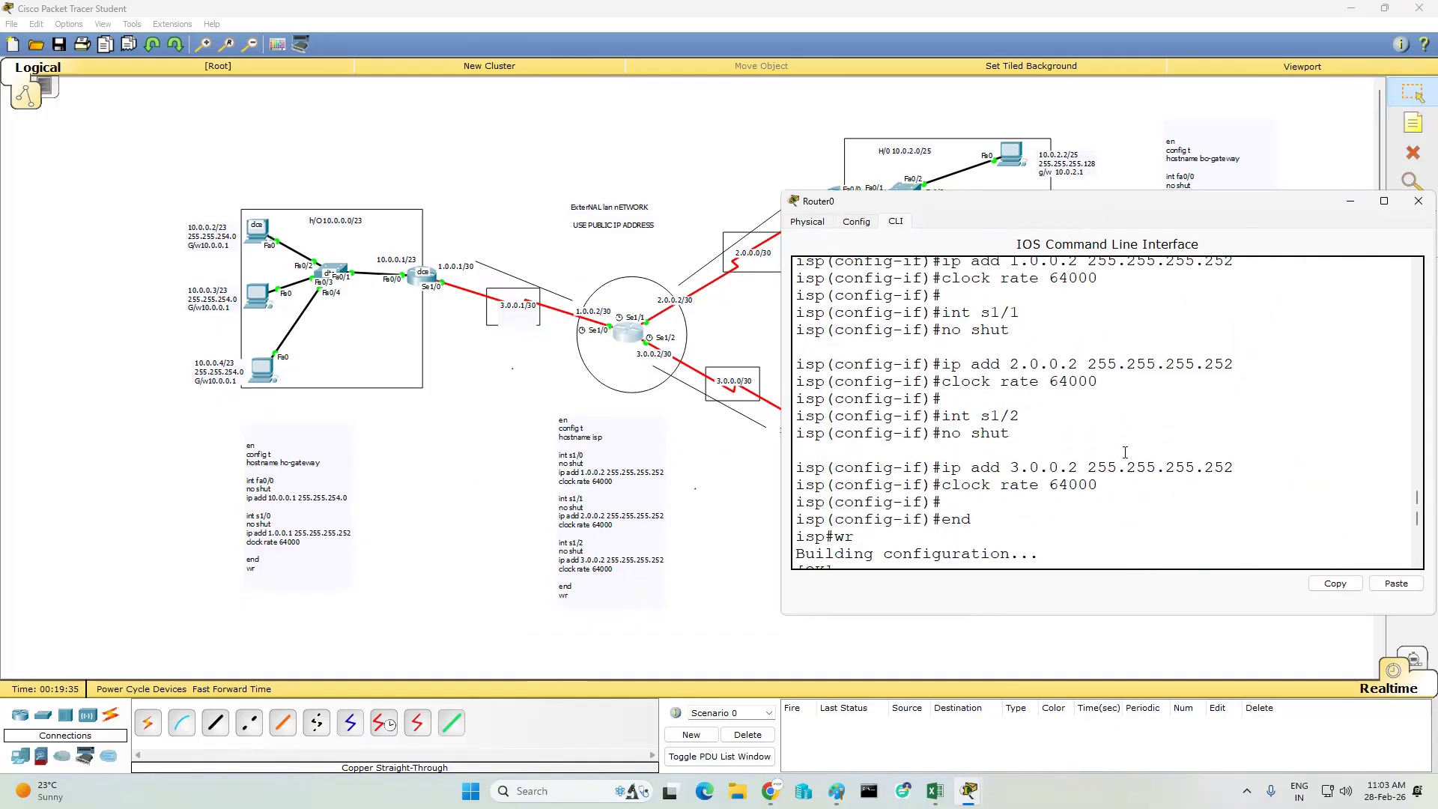
left_click(1419, 201)
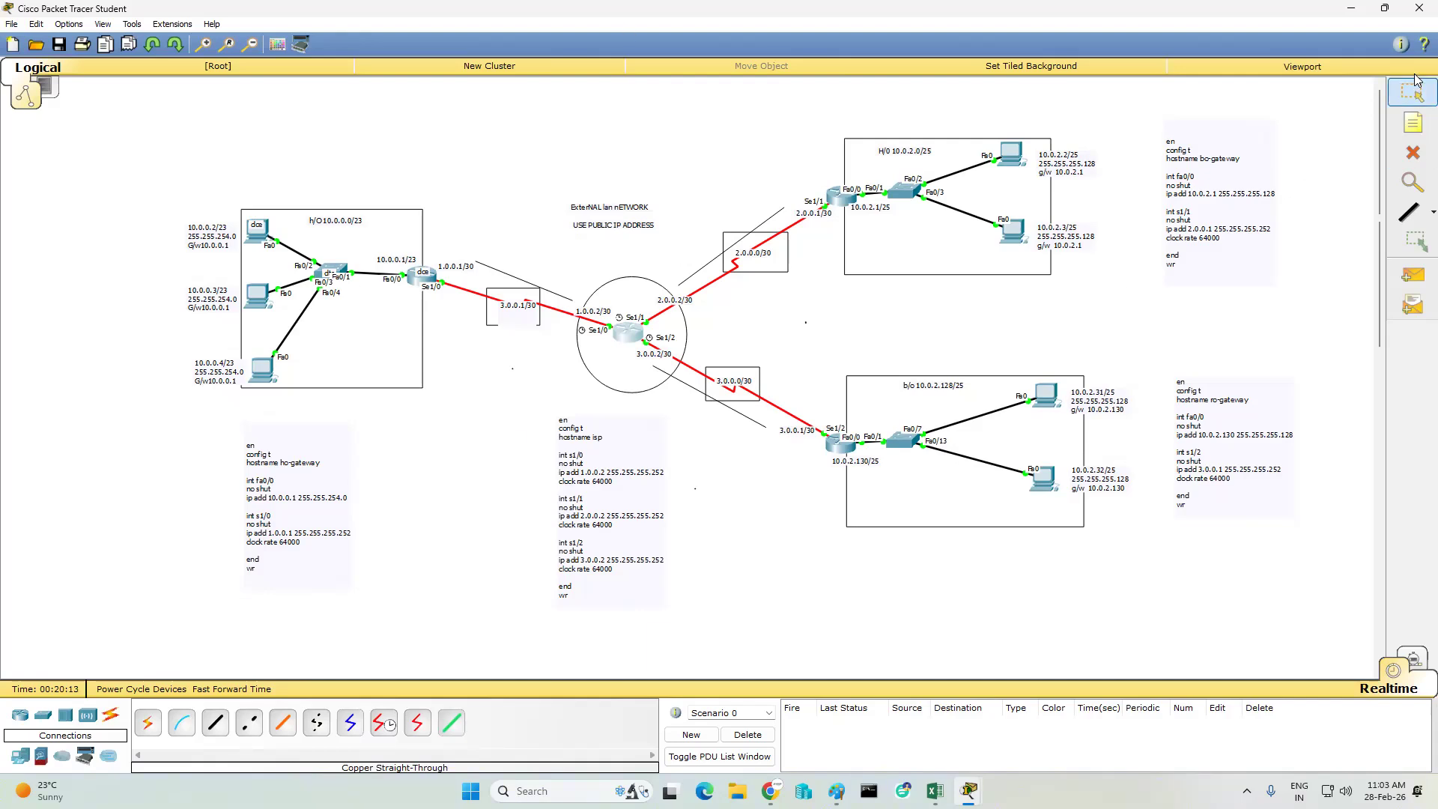
- Send a simple PDU from the H/O gateway router to the central ISP router to test their link
left_click(1413, 180)
key("Escape")
left_click(1409, 279)
left_click(424, 279)
left_click(627, 334)
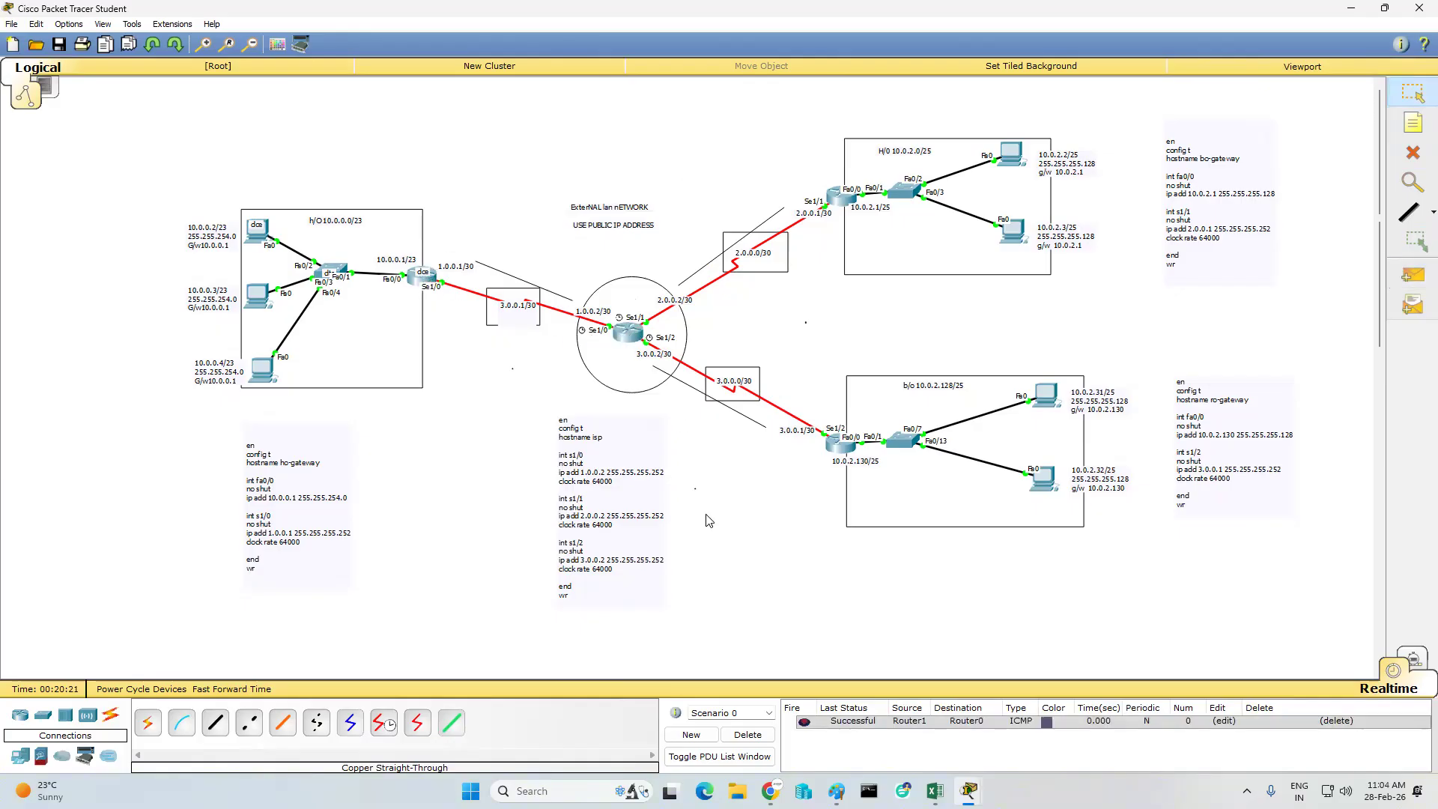
- Send simple PDUs from the ISP router to the 10.0.2.130/25 gateway router and to the 10.0.2.1/25 gateway router
left_click(1411, 276)
left_click(629, 333)
left_click(841, 445)
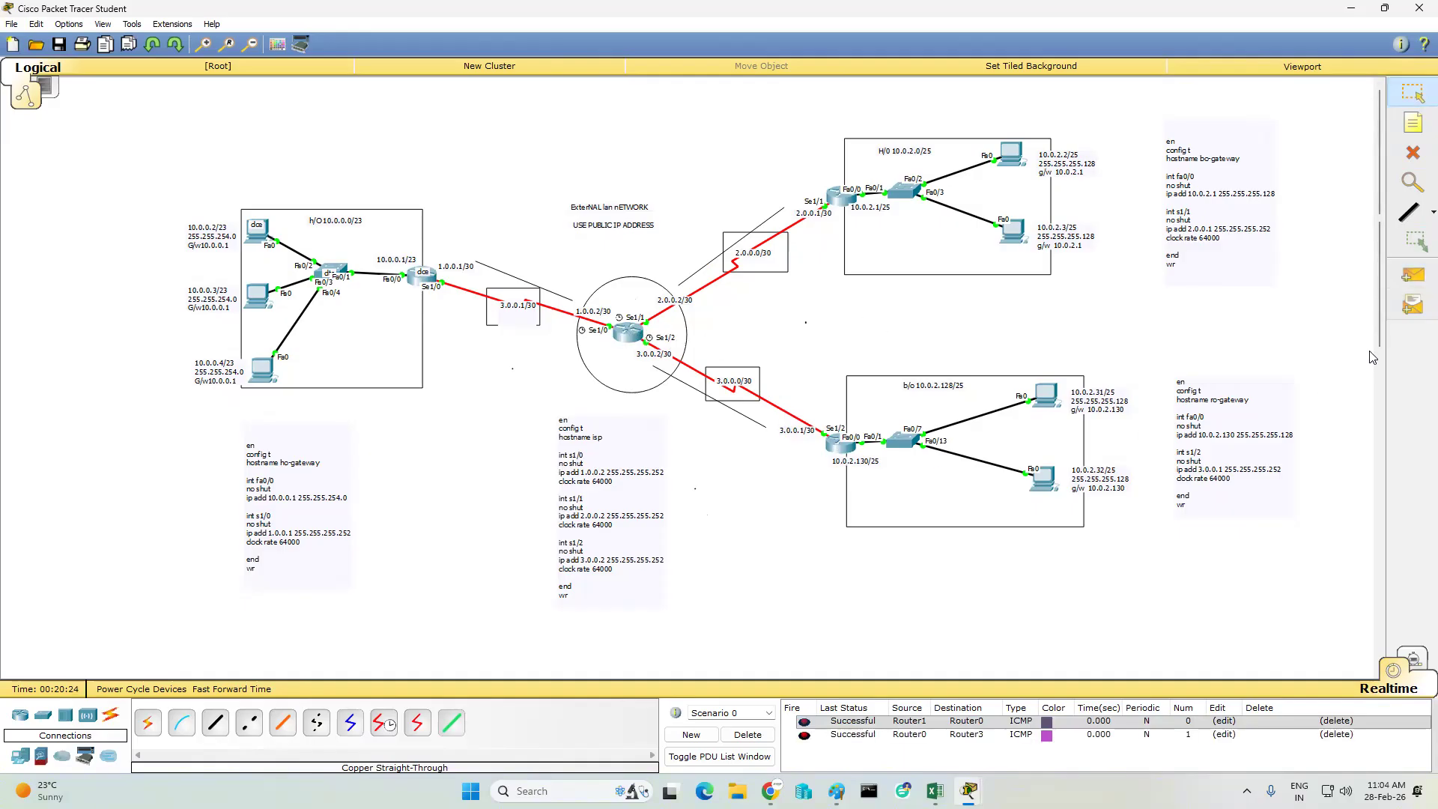
left_click(1412, 276)
left_click(634, 334)
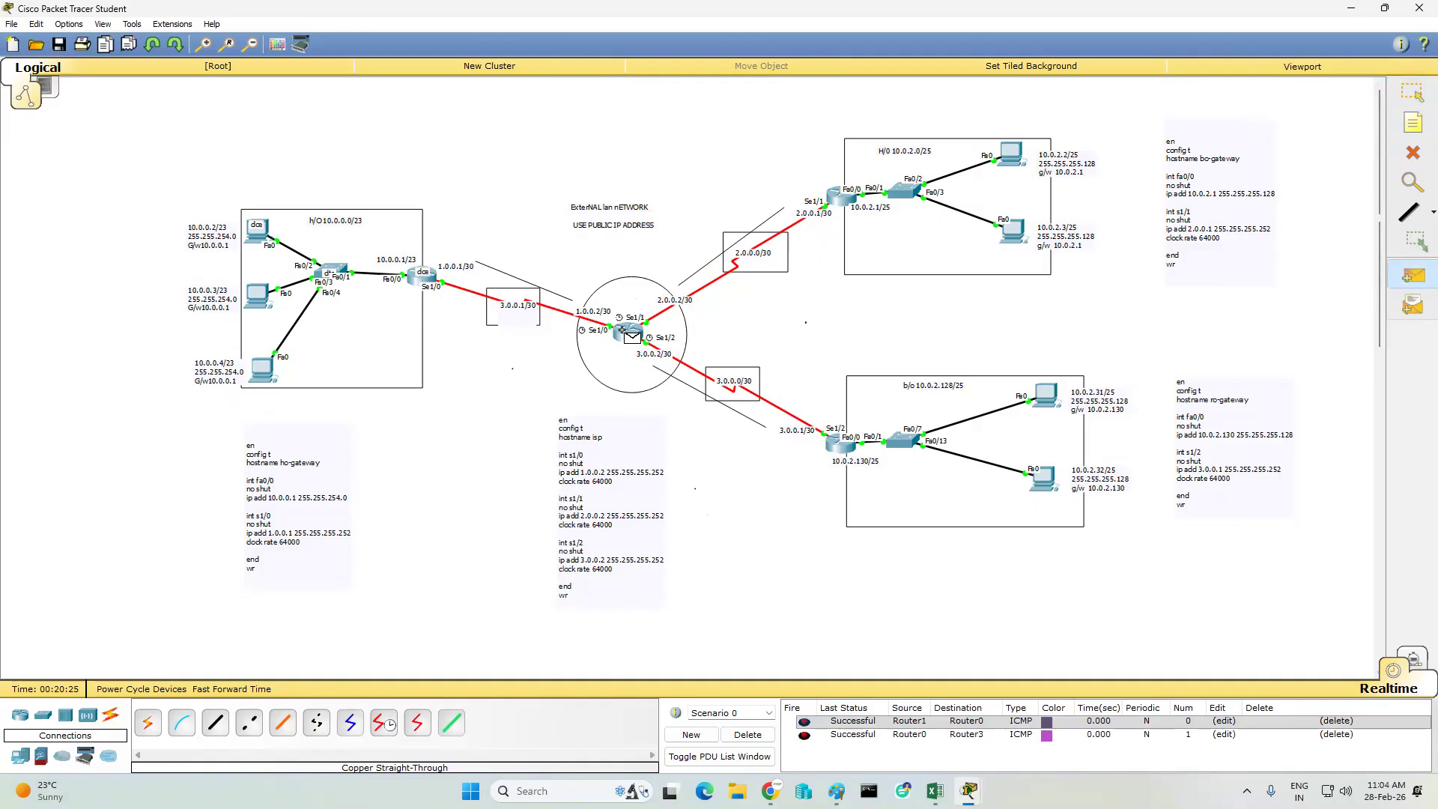
left_click(832, 199)
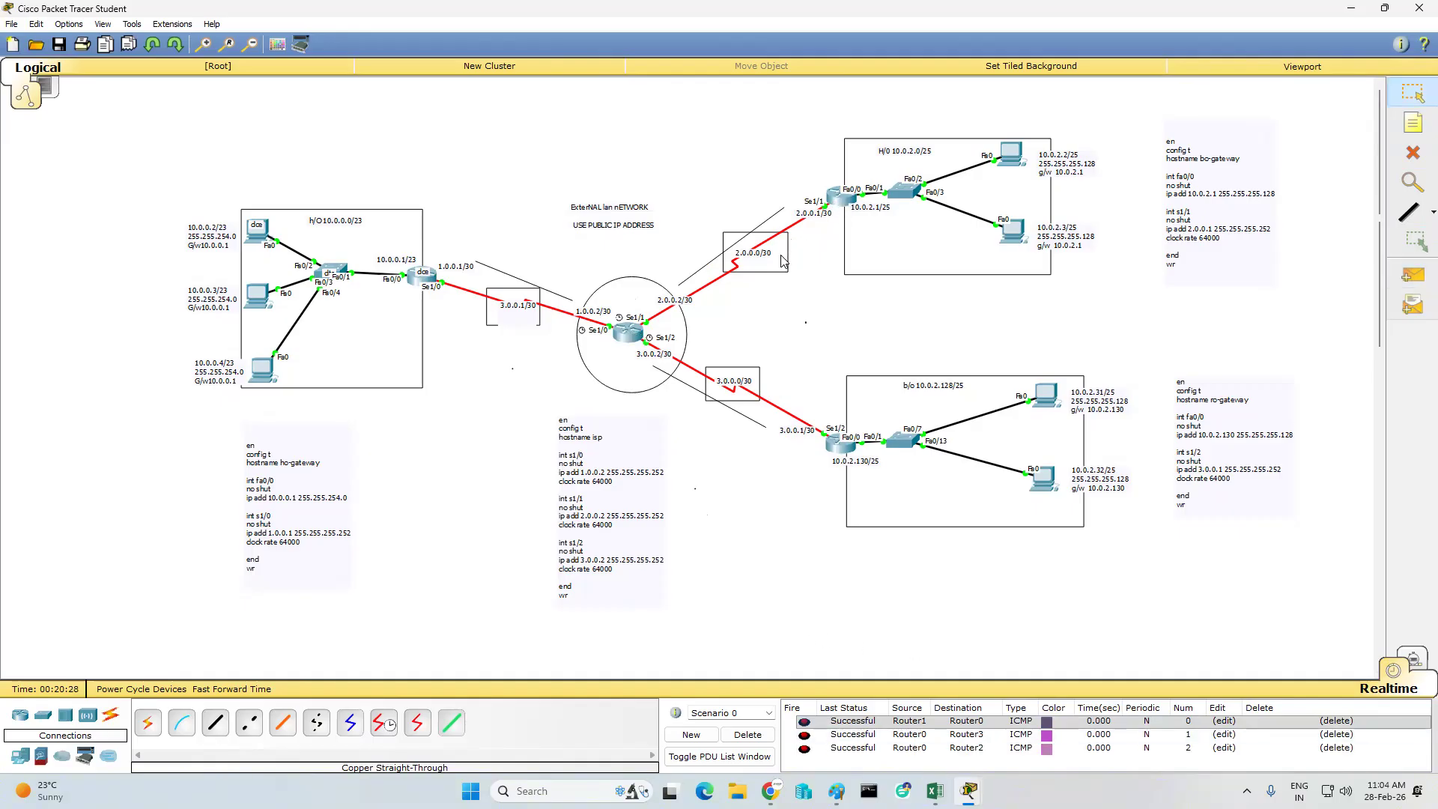
- Save the topology on the Desktop as "Ss 10 o clock wan topology" in Packet Tracer Activity File format
key("ctrl+s")
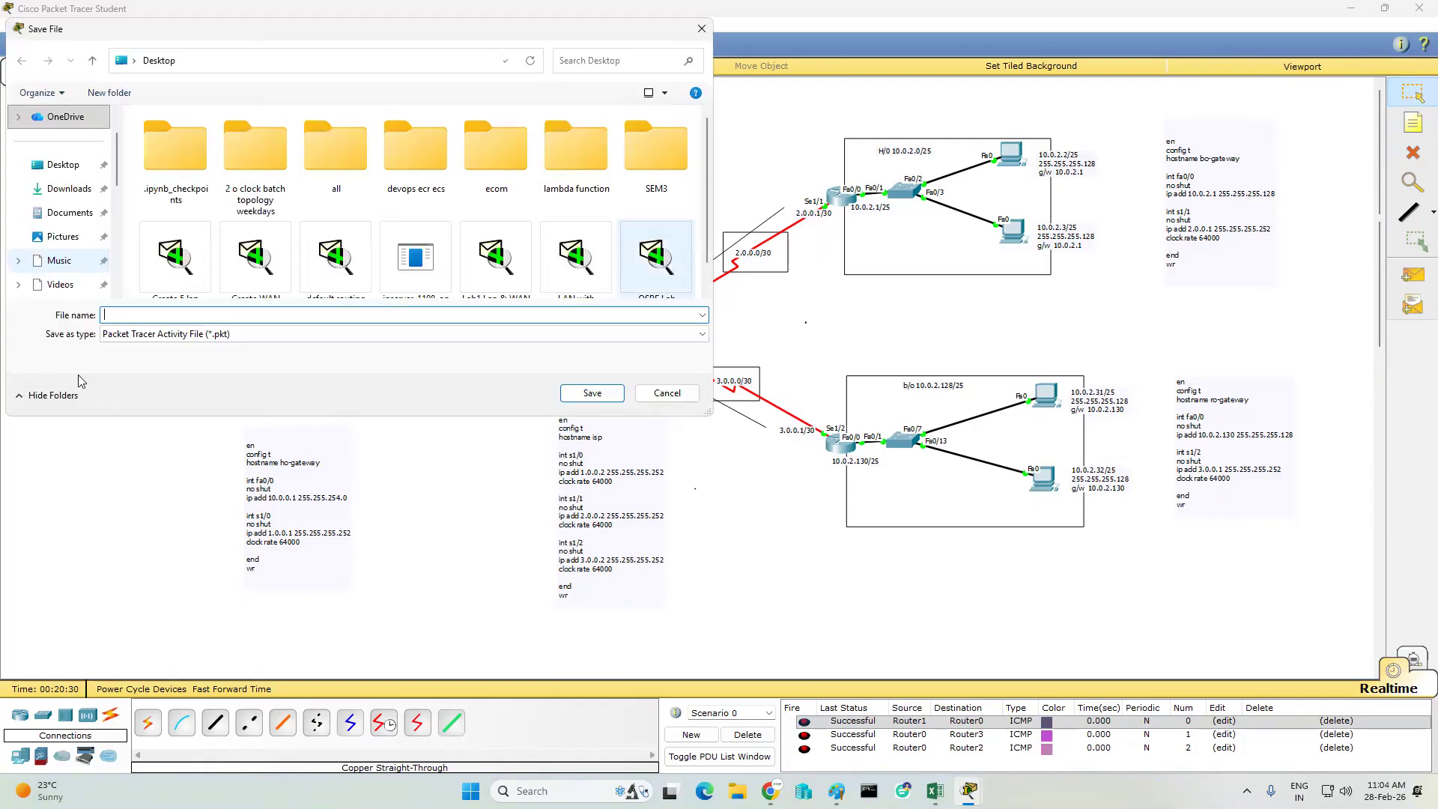
left_click(66, 167)
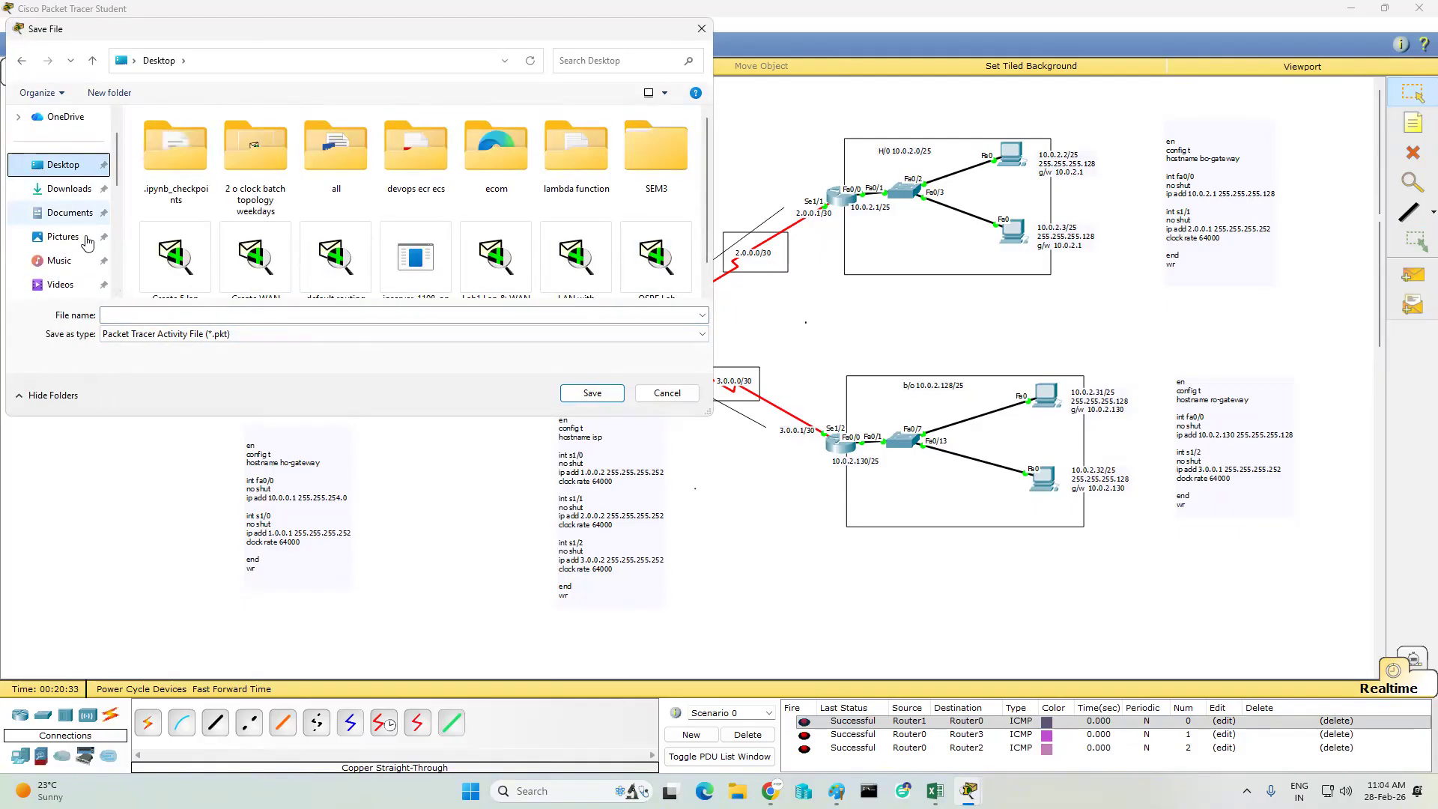
left_click(149, 316)
type("S")
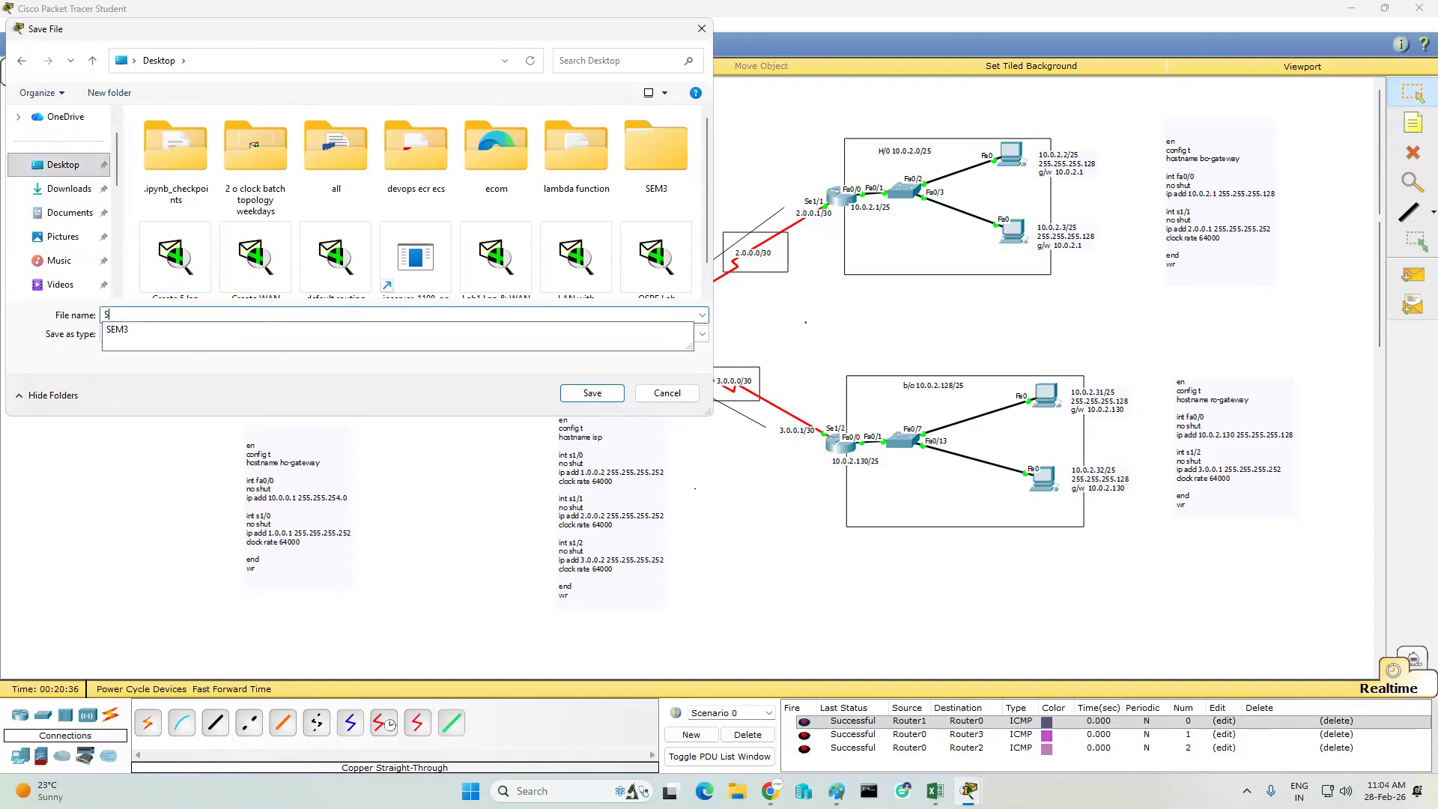
type("s 10 o clock wan topology")
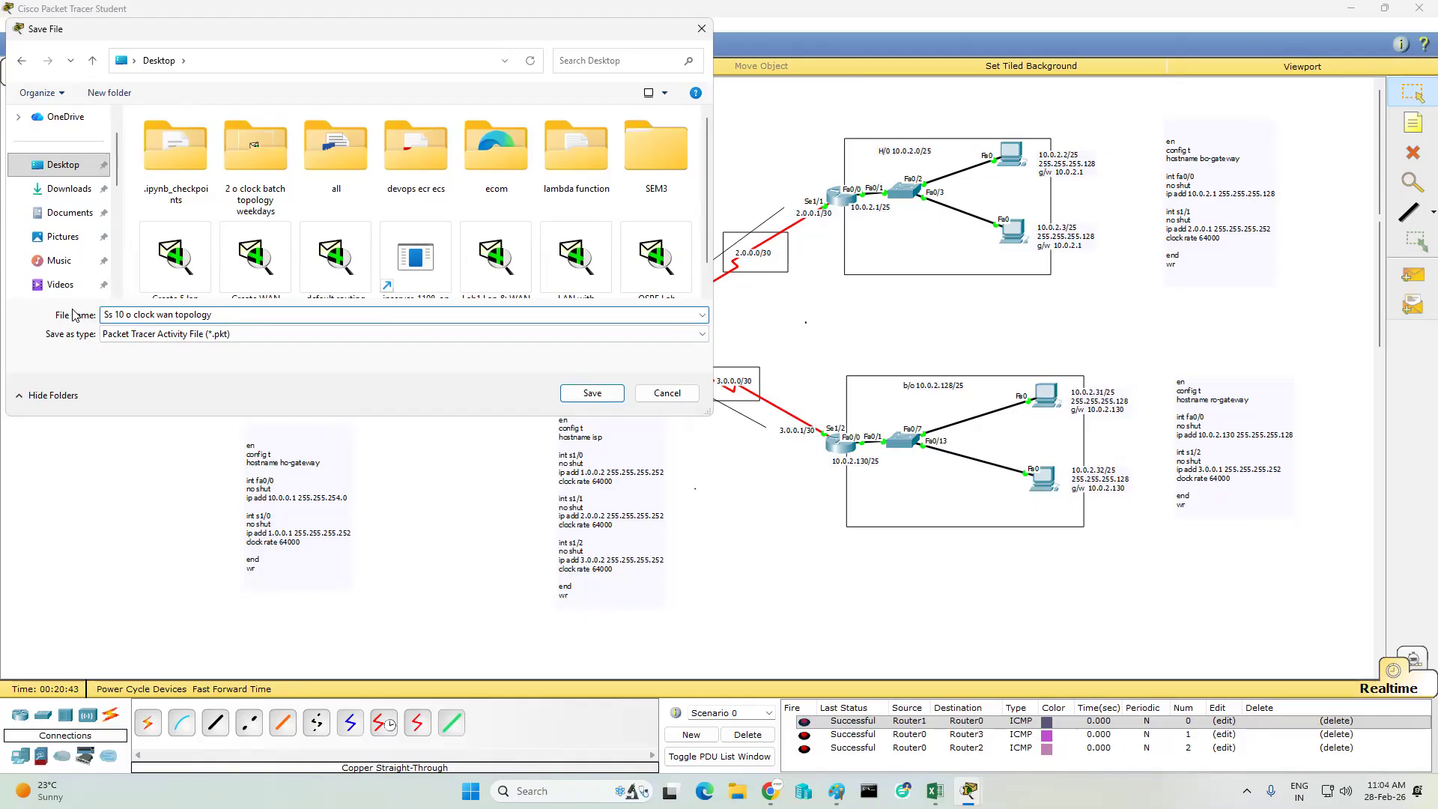
left_click(72, 169)
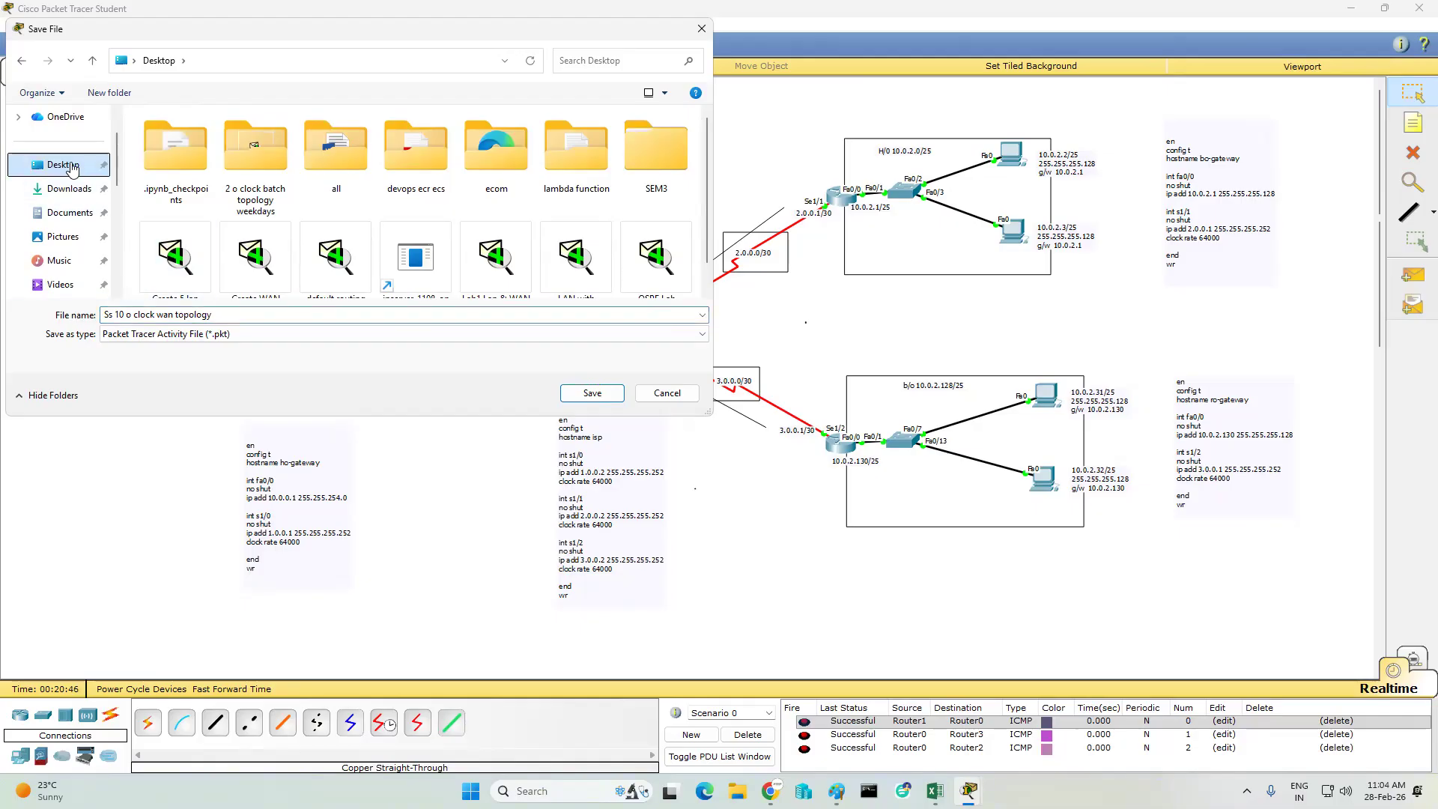
left_click(610, 401)
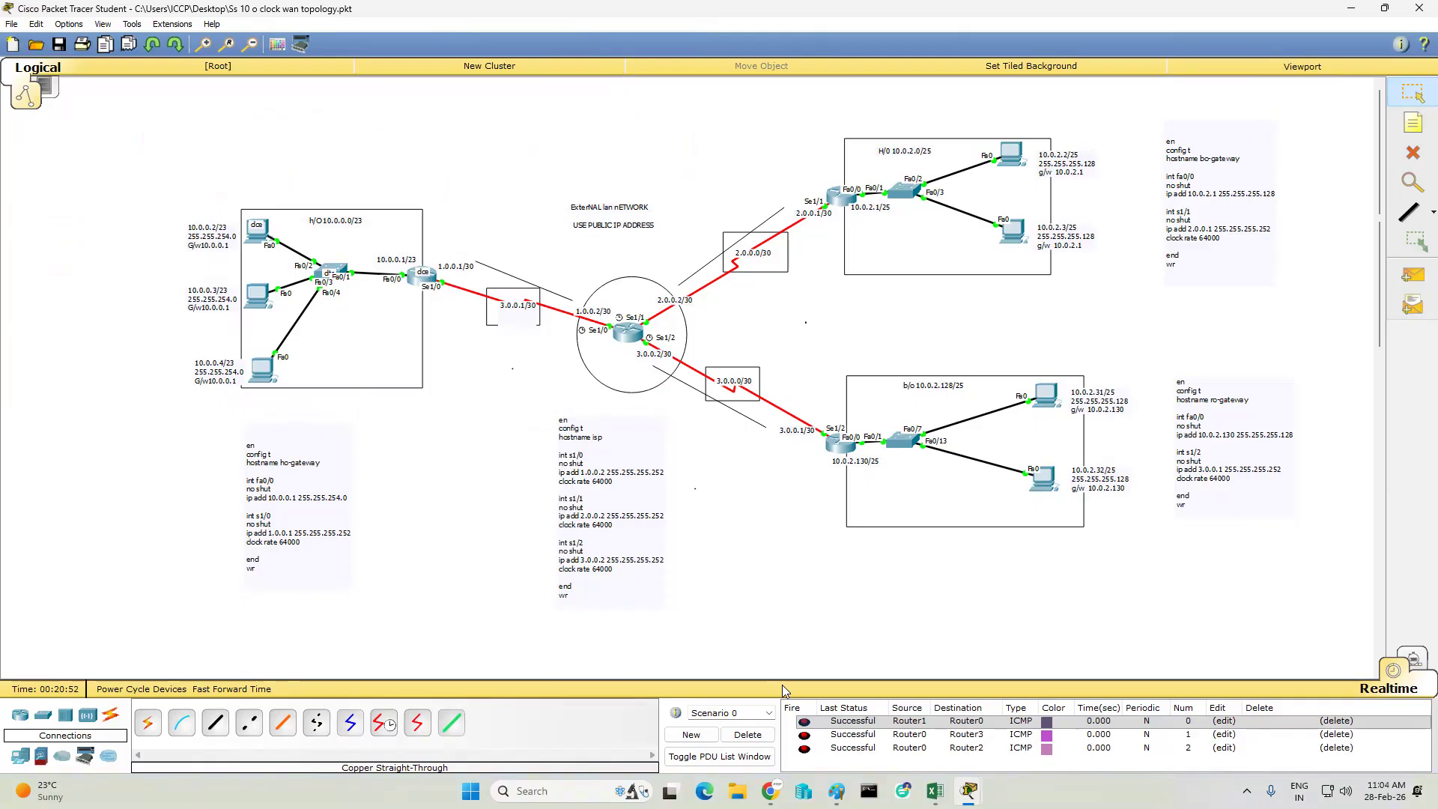
- Delete the PDU scenario and send a simple PDU from the 10.0.2.1/25 gateway router to the H/O gateway router
left_click(748, 735)
left_click(1414, 275)
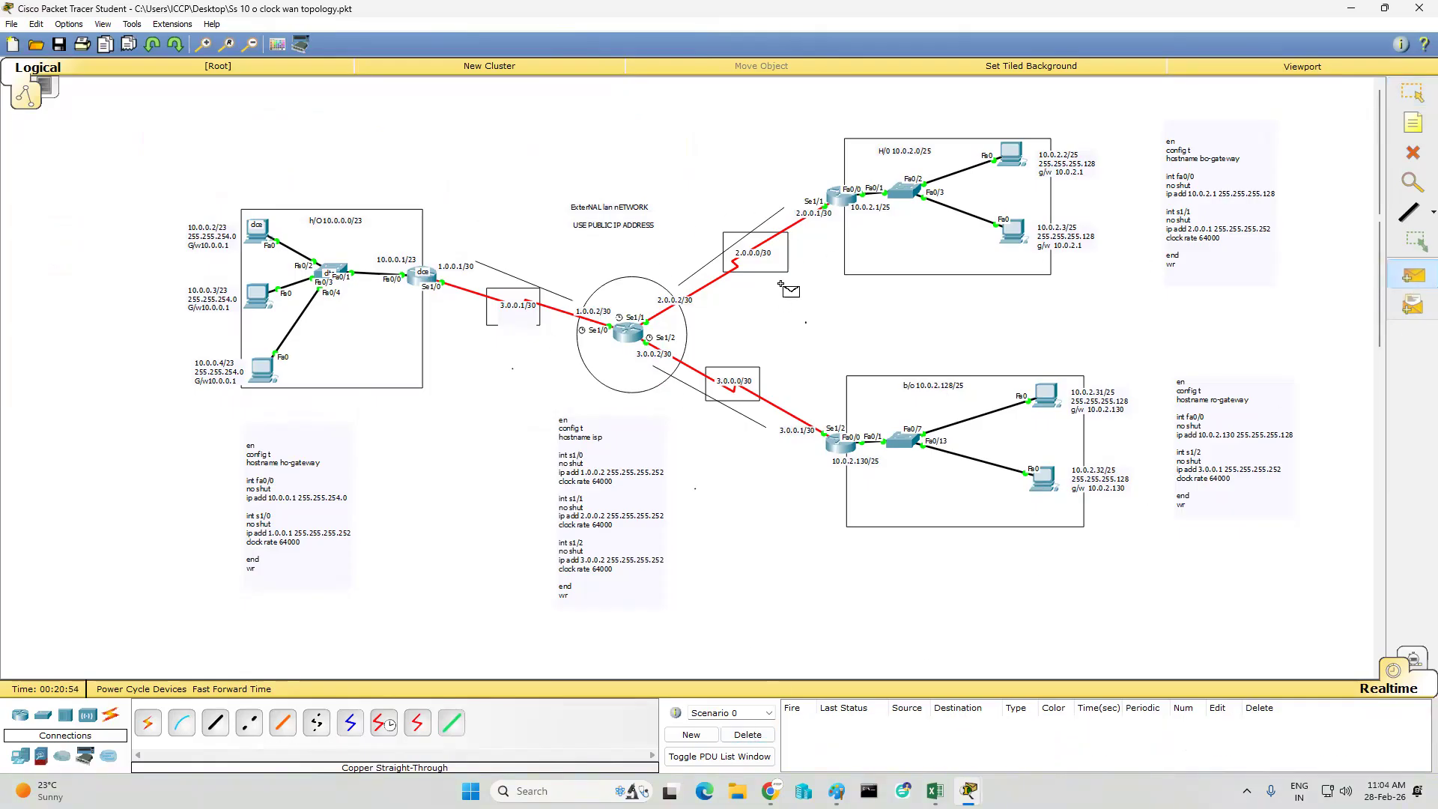
left_click(1013, 155)
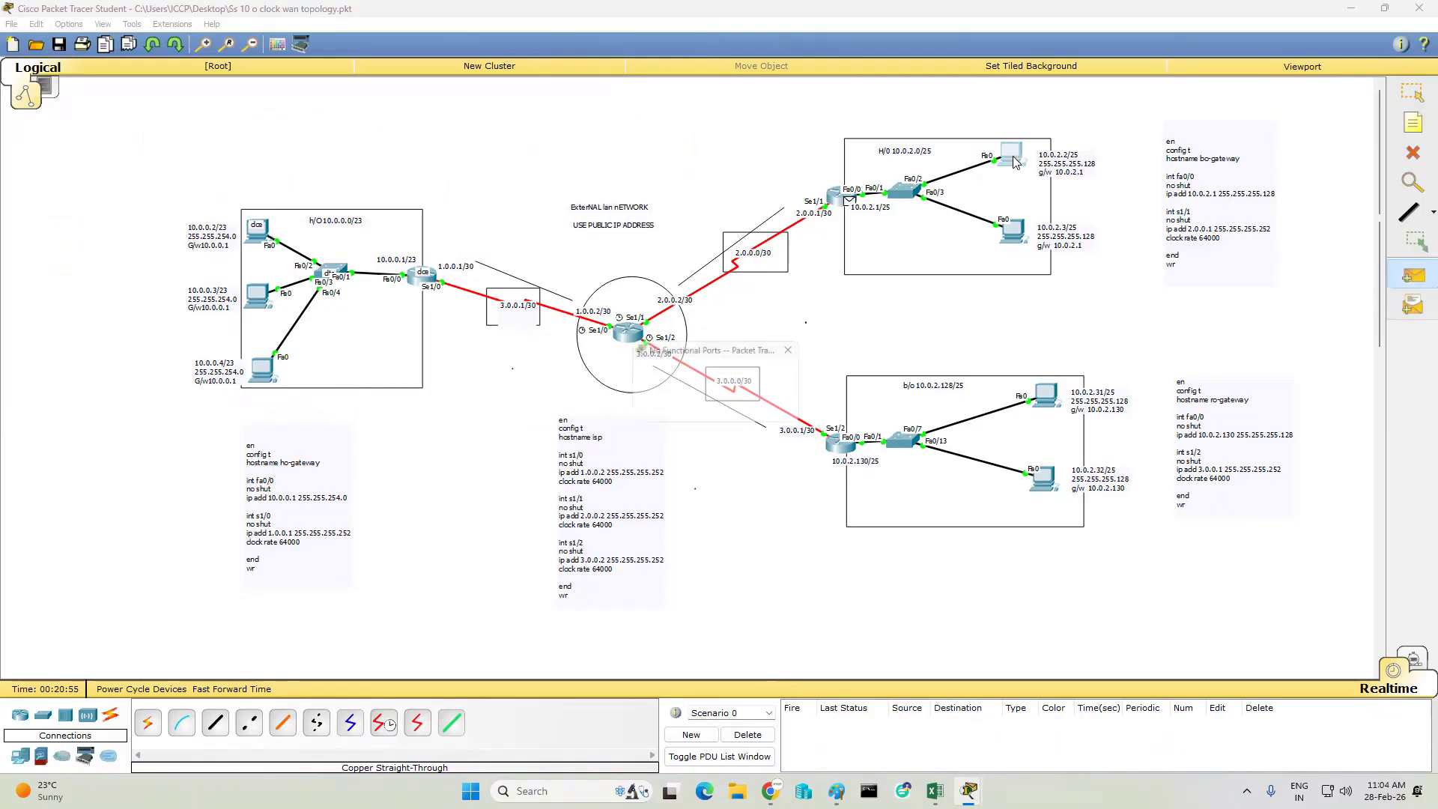
left_click(794, 347)
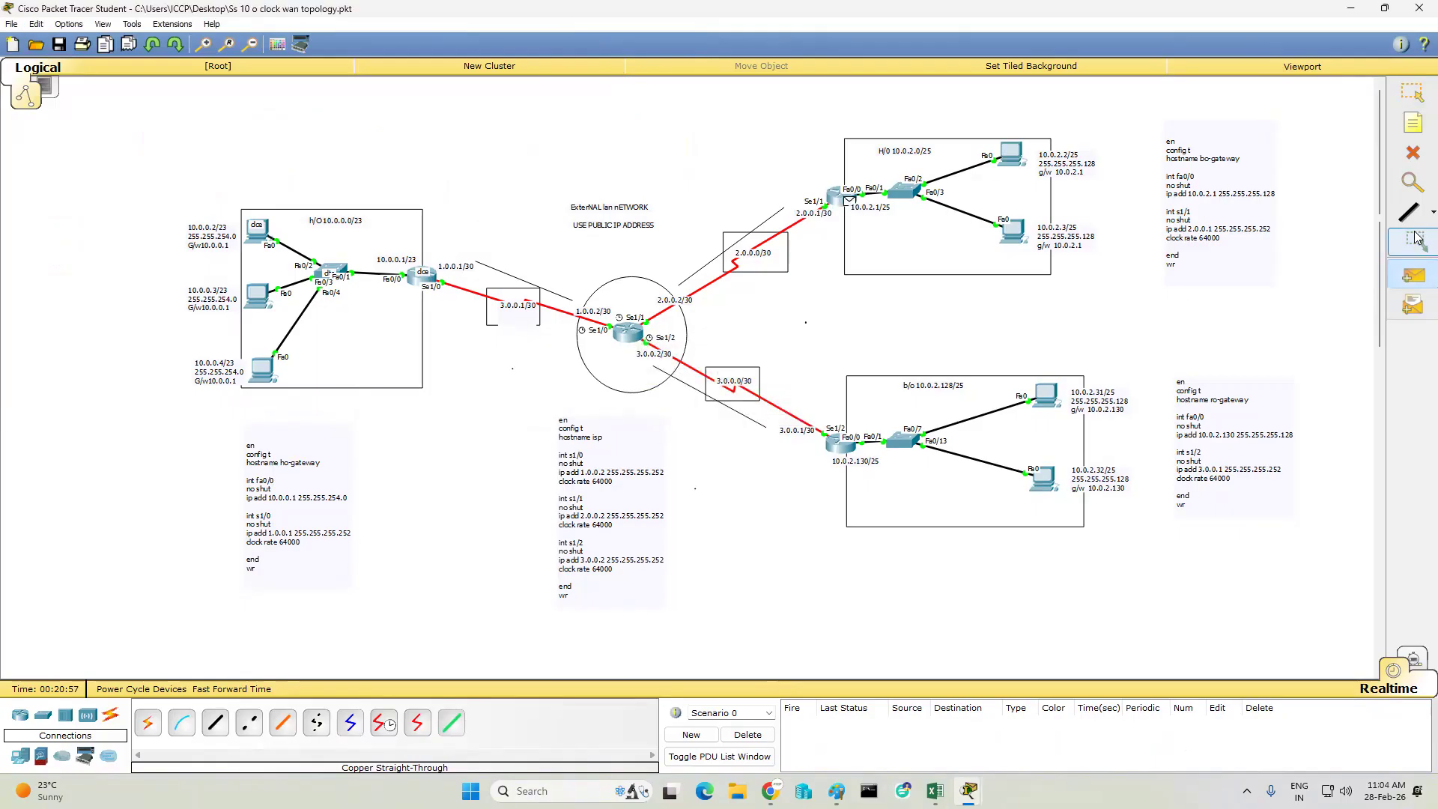
left_click(840, 196)
left_click(416, 277)
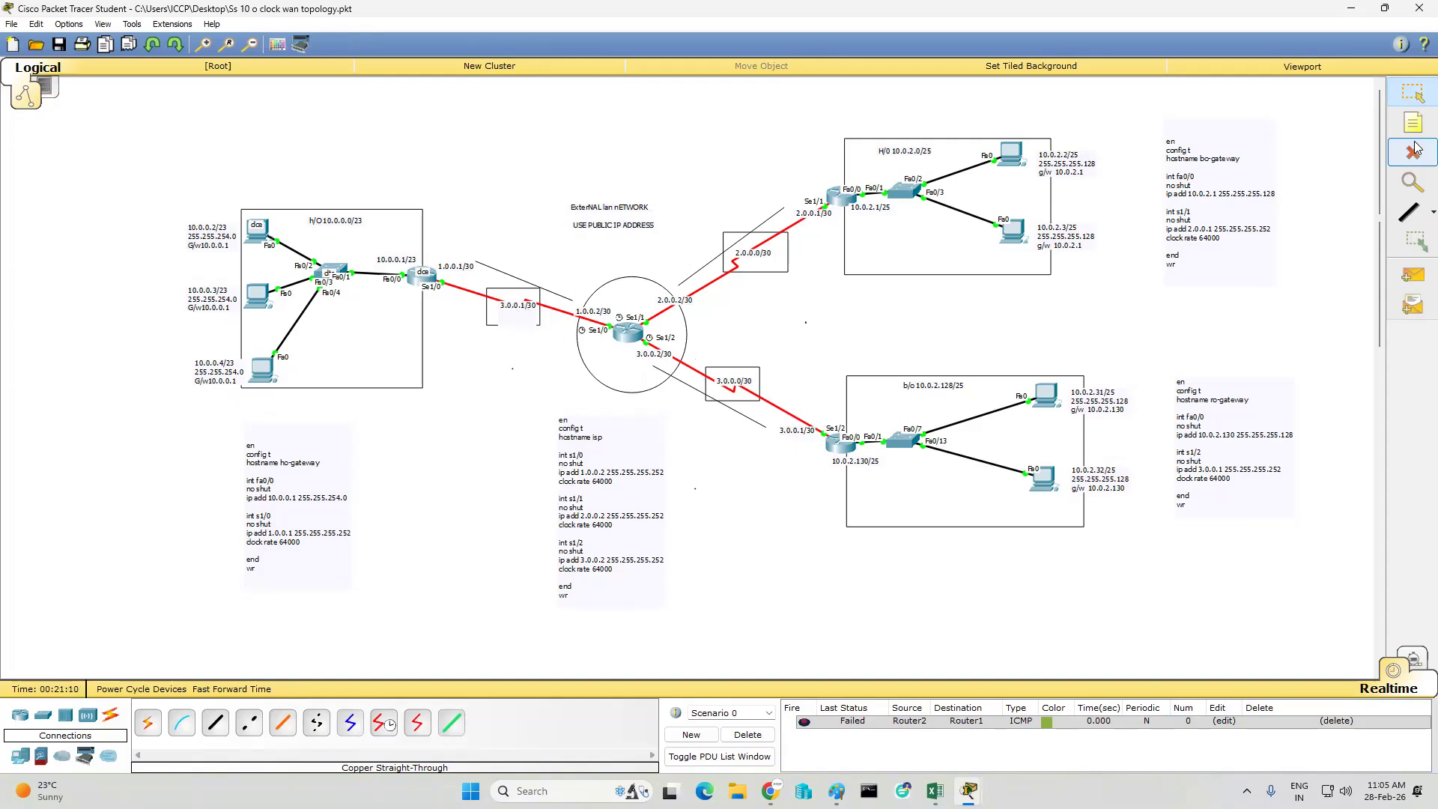
- Change the network label on the serial link between the H/O gateway and the ISP to 1.0.0.1/30
double_click(502, 311)
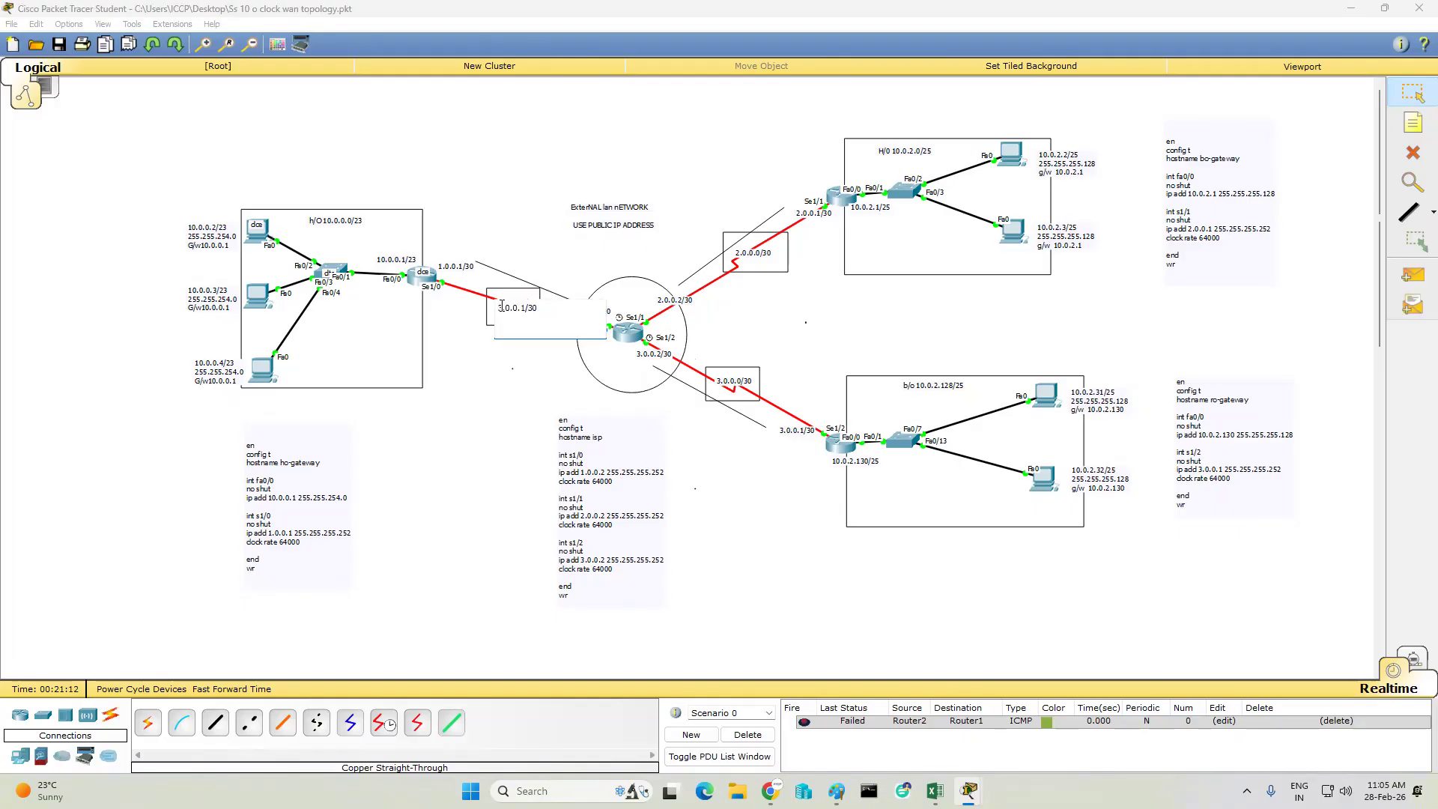
key("Delete")
key("Delete")
type("1")
left_click(472, 352)
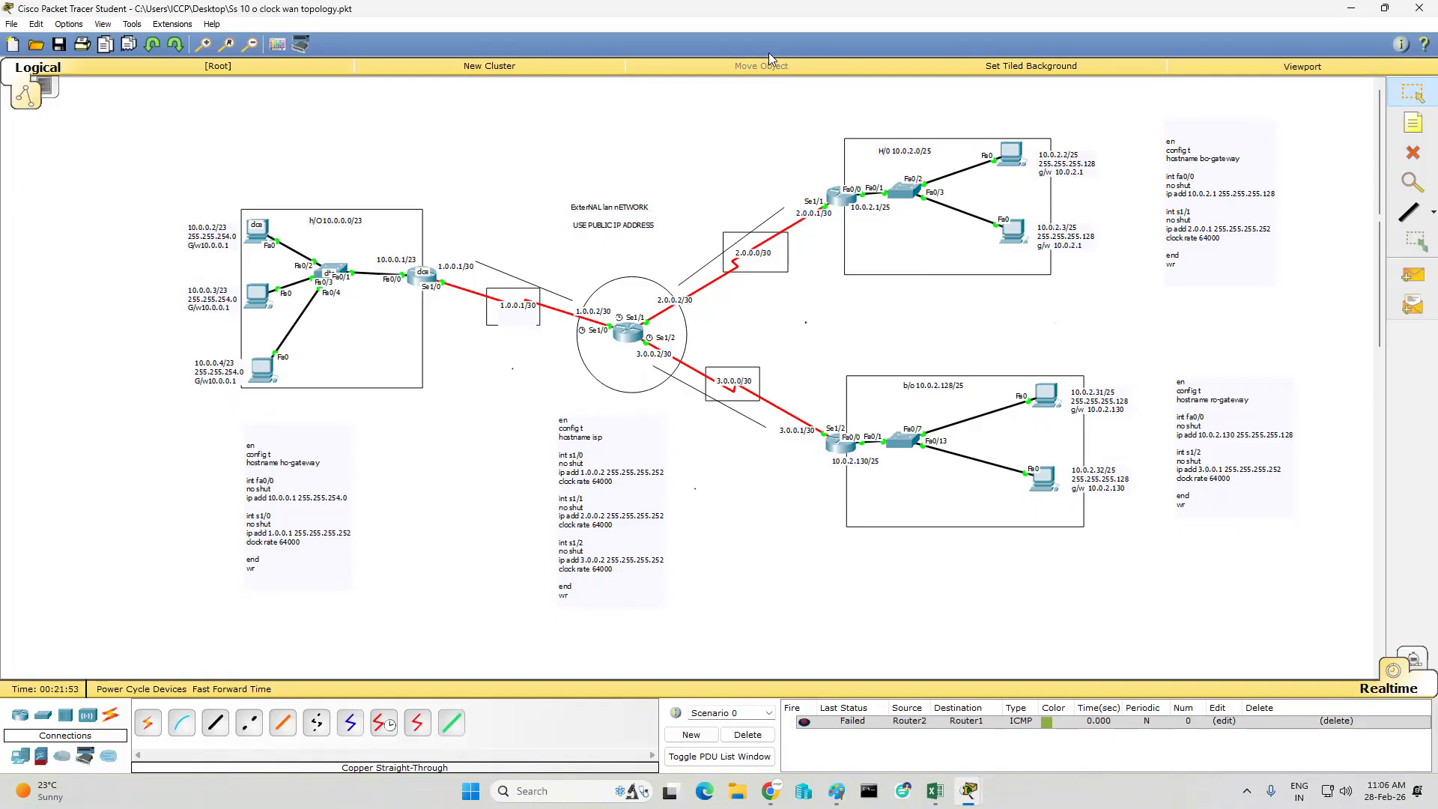
- Check the office sketch in Paint, return to Packet Tracer, and relabel the 10.0.2.0/25 LAN as B/0 and the 10.0.2.128/25 LAN as R/o
mouse_move(298, 323)
left_click(837, 791)
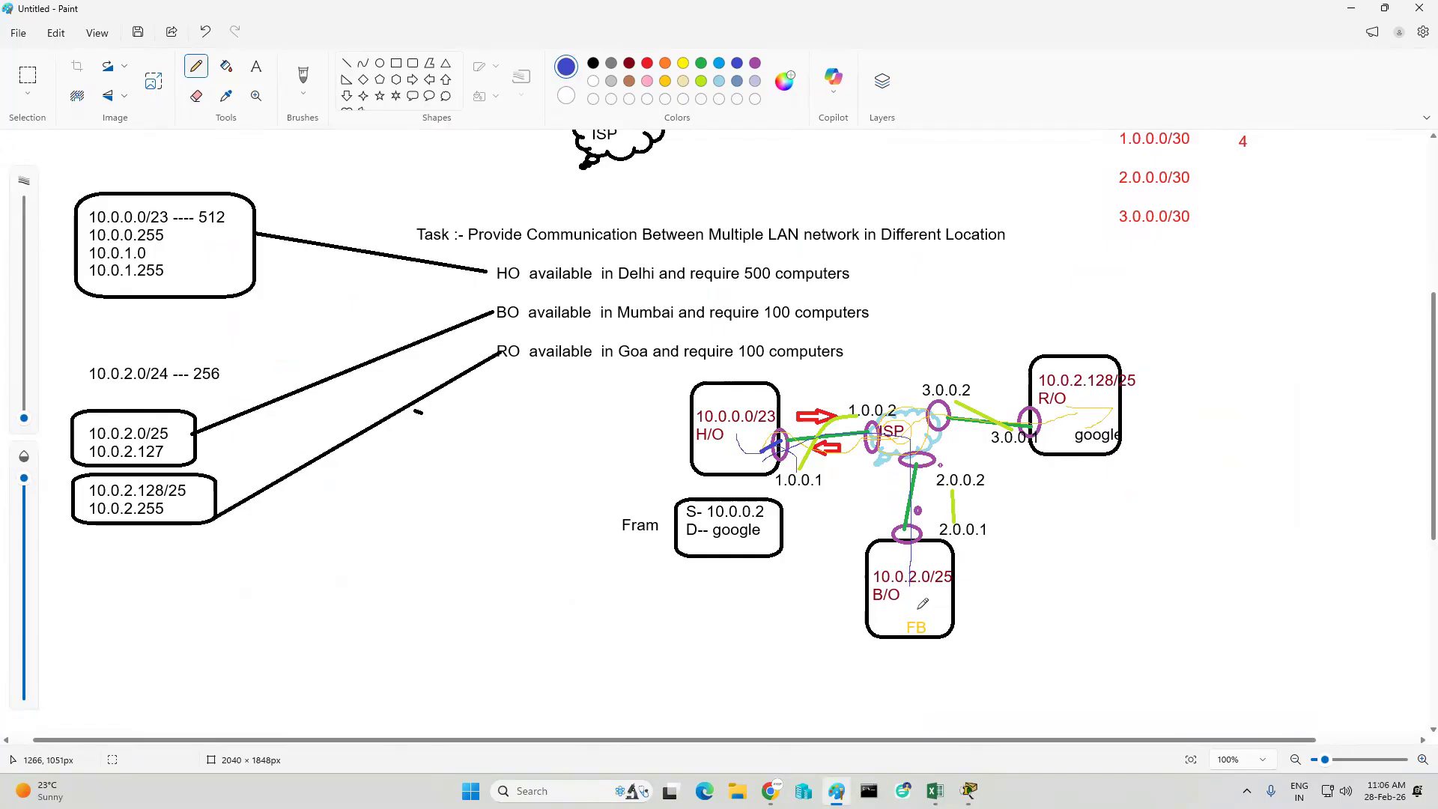
left_click(1350, 9)
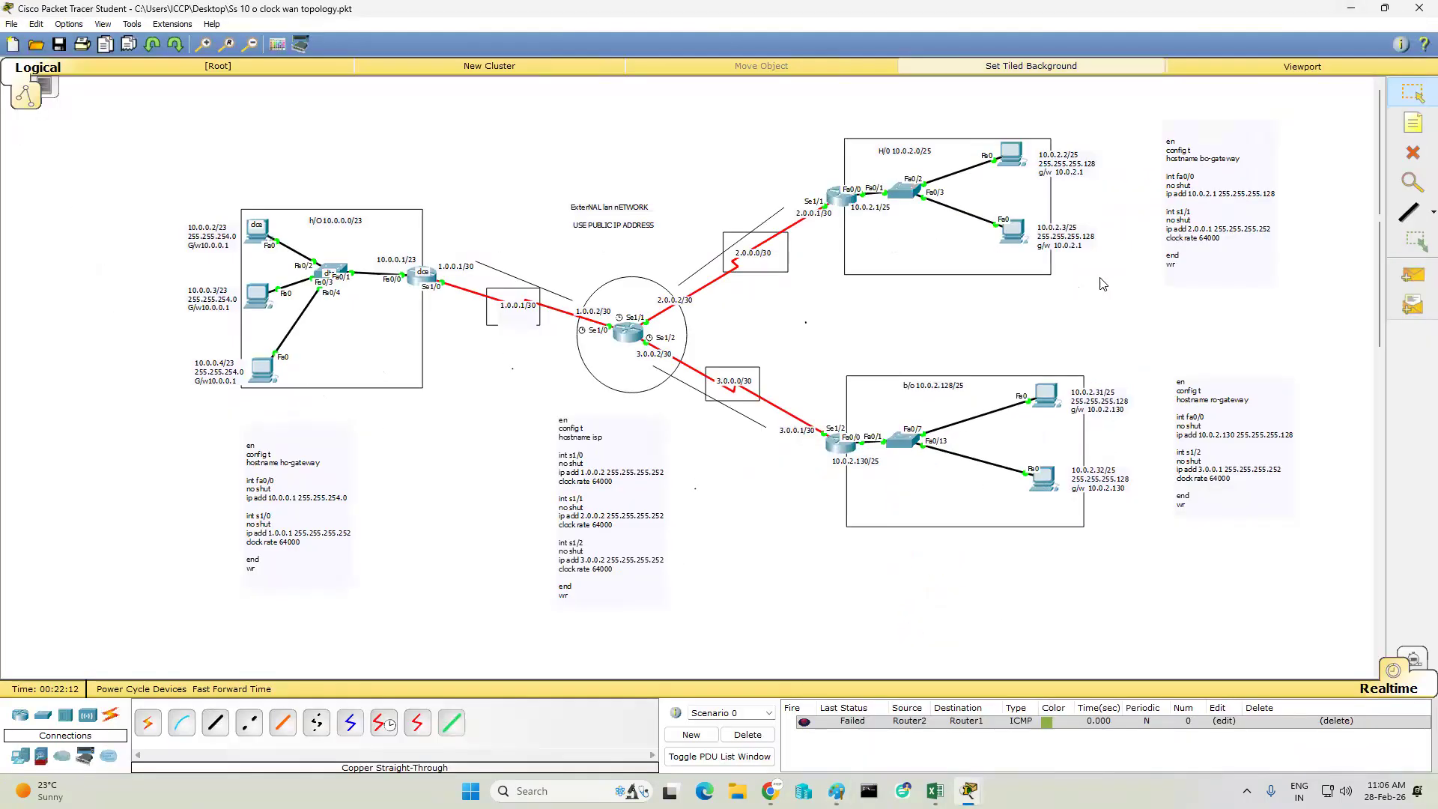
left_click(881, 150)
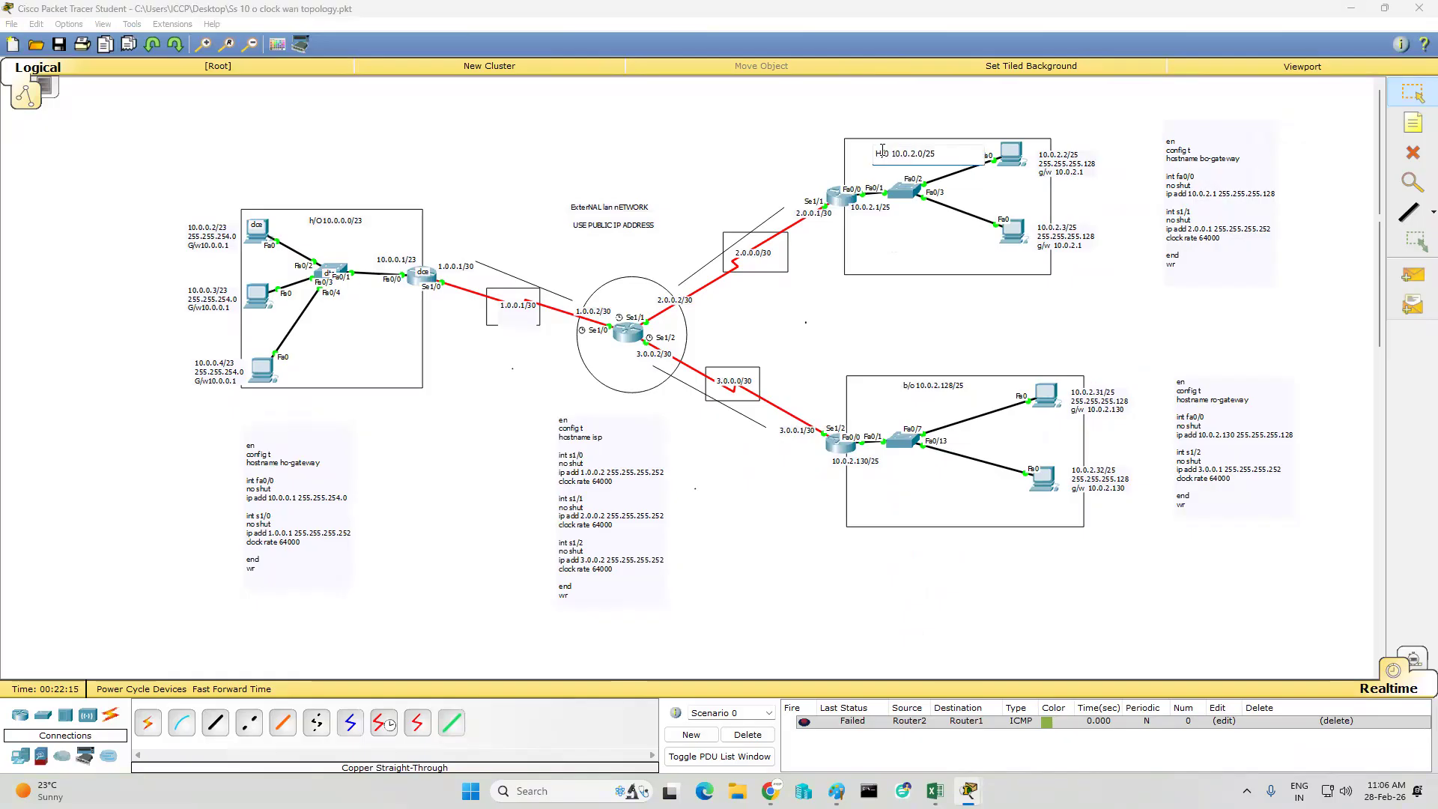
key("BackSpace")
type("B")
left_click(904, 387)
key("BackSpace")
type("R")
left_click(1270, 568)
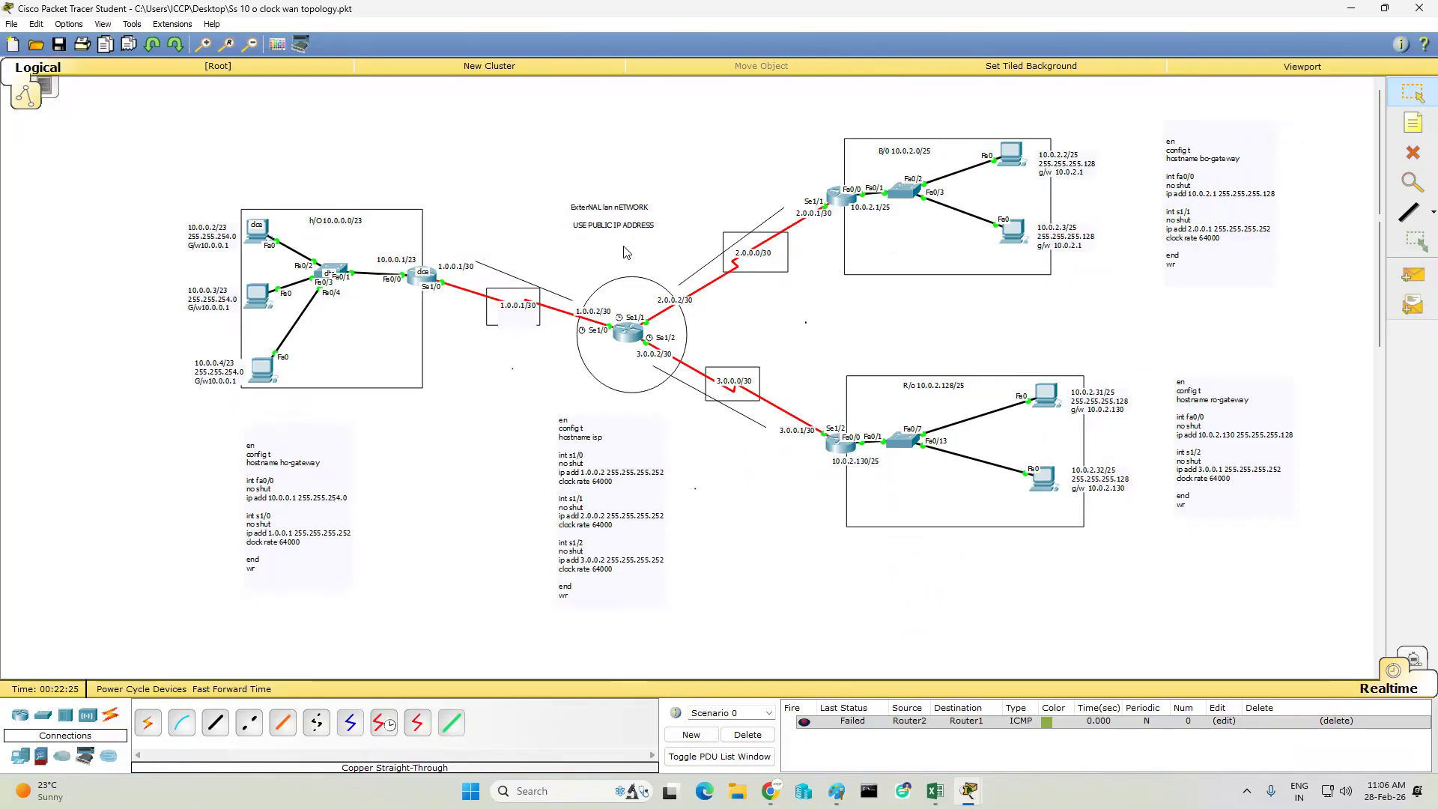
- Add a three-line note inside the H/O LAN box reading "internal Network", "private network" and "Lan 1"
left_click(1414, 122)
left_click(328, 337)
type("intwerl")
key("BackSpace")
key("BackSpace")
key("BackSpace")
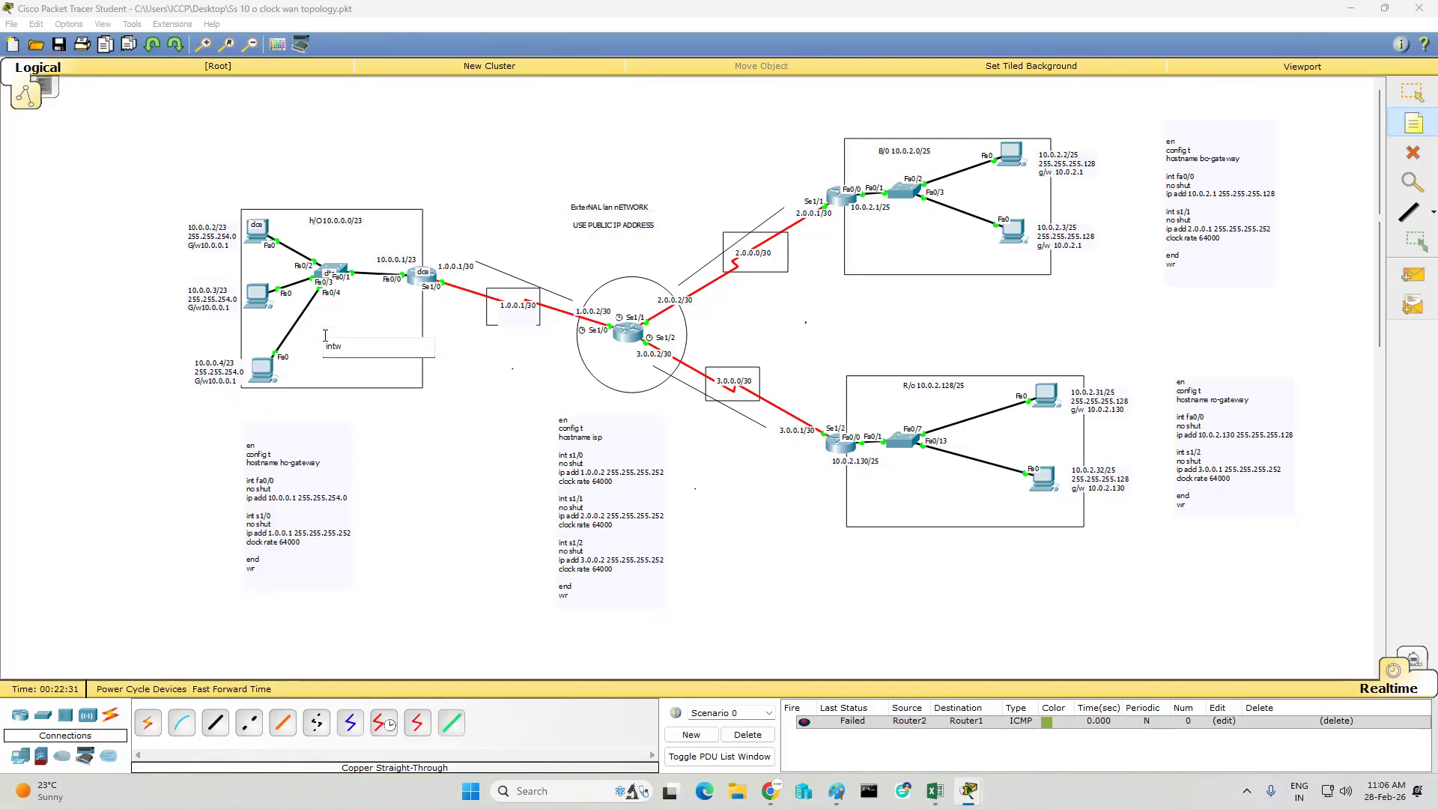
type("ernal Network")
key("Return")
type("private network")
key("Return")
type("Lan 1")
- Copy the internal network note into the B/O and R/O LAN boxes, changing the last line to Lan 2 and Lan 3 respectively
key("ctrl+a")
key("ctrl+c")
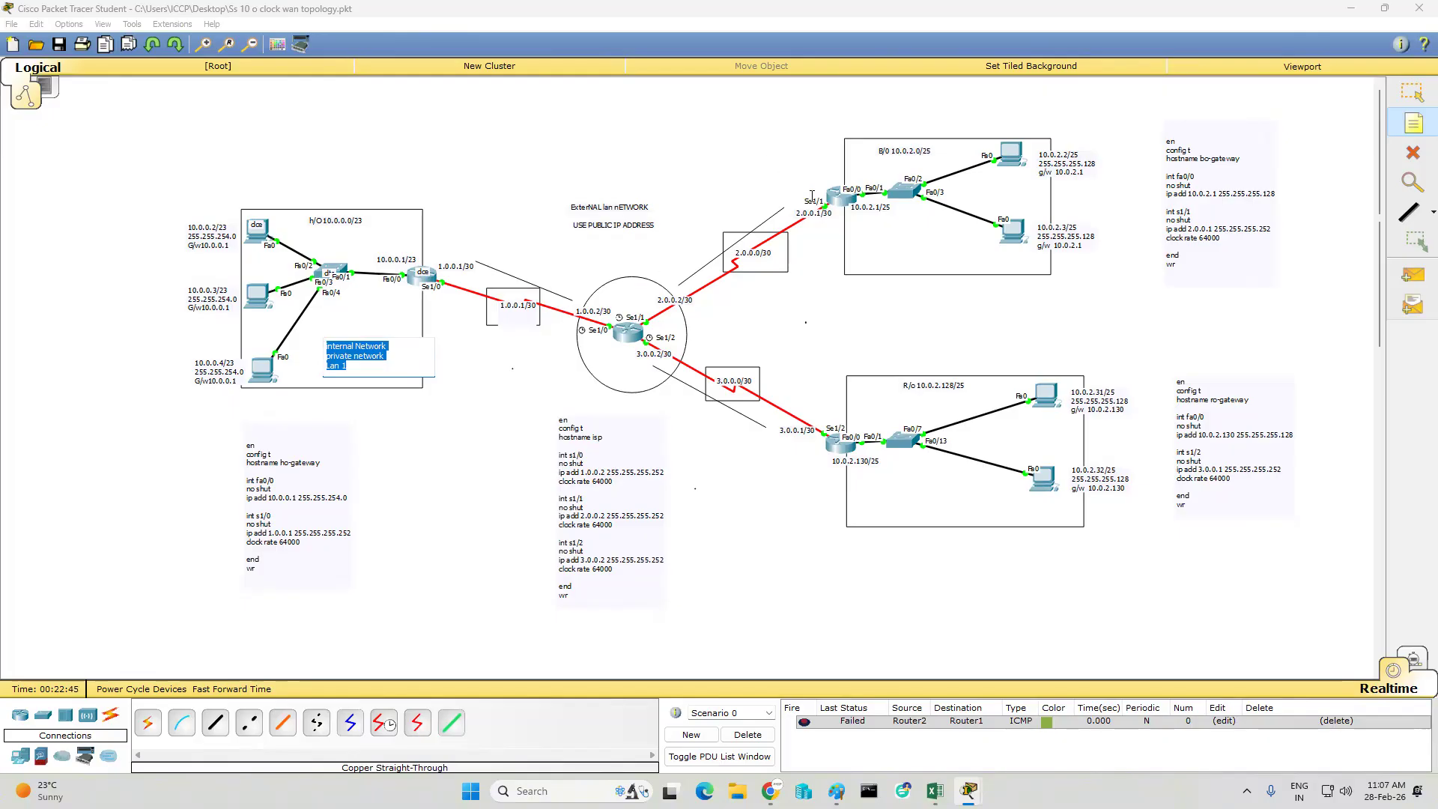
left_click(792, 217)
left_click(872, 234)
key("ctrl+v")
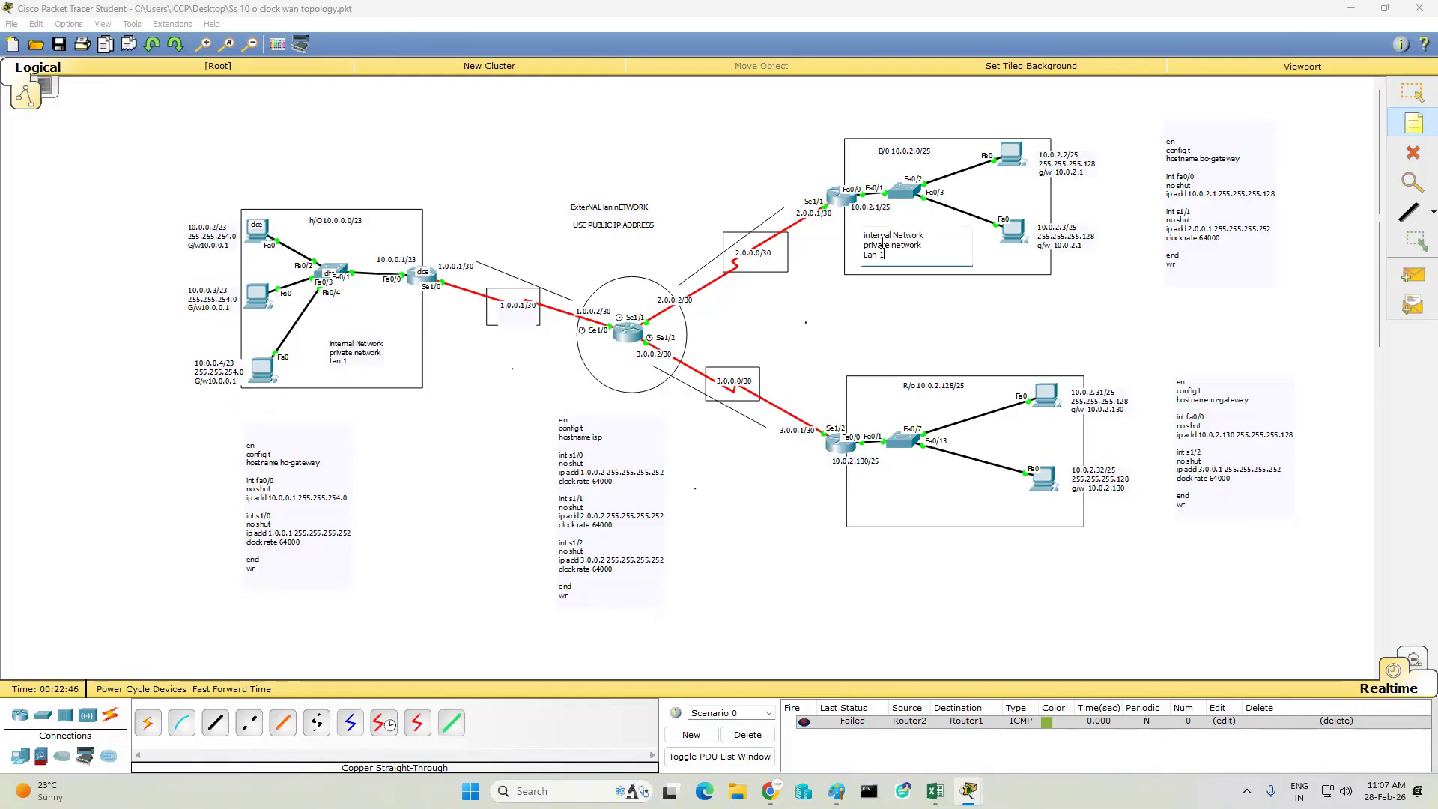
type("2")
left_click(902, 464)
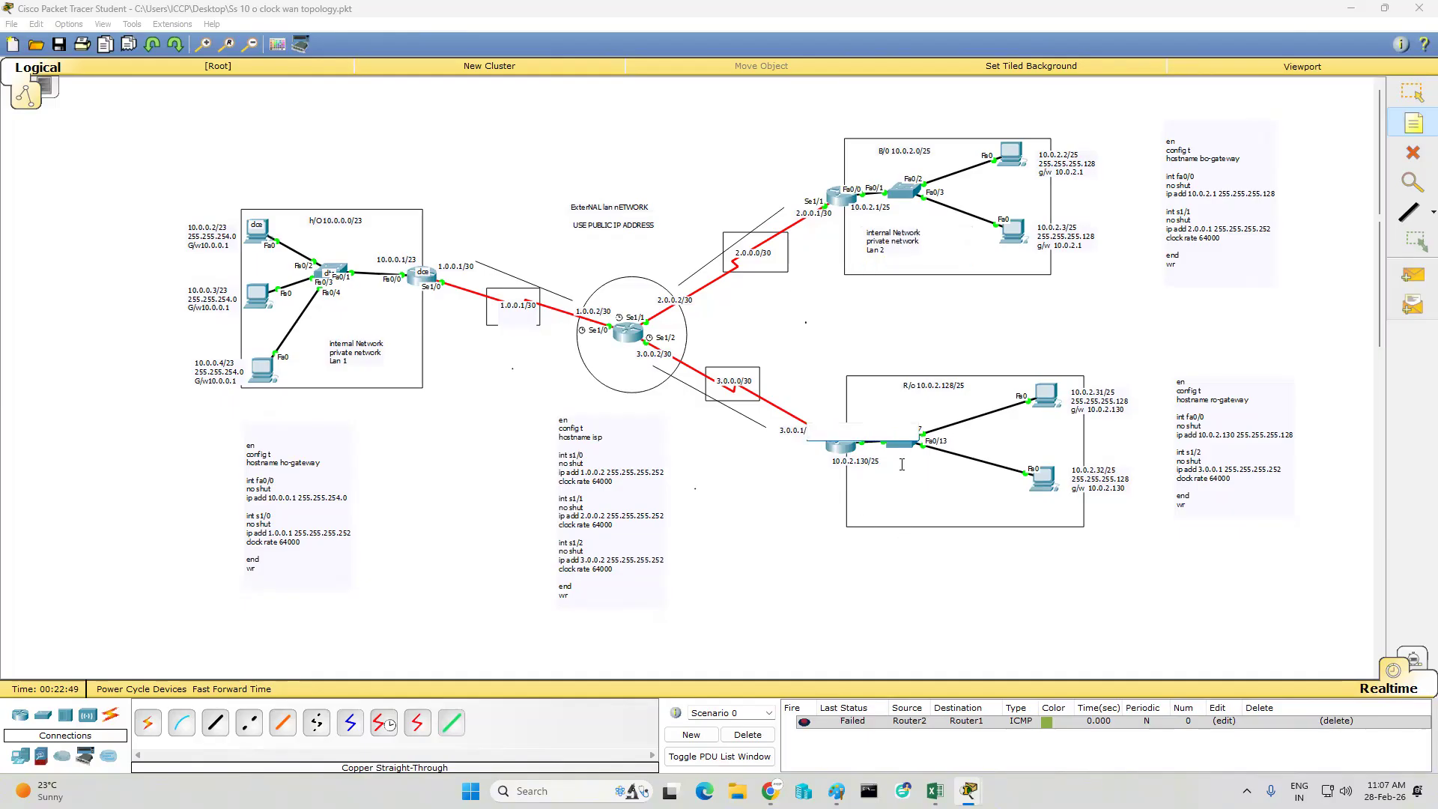
left_click(902, 465)
type("internal Network private network Lan 1")
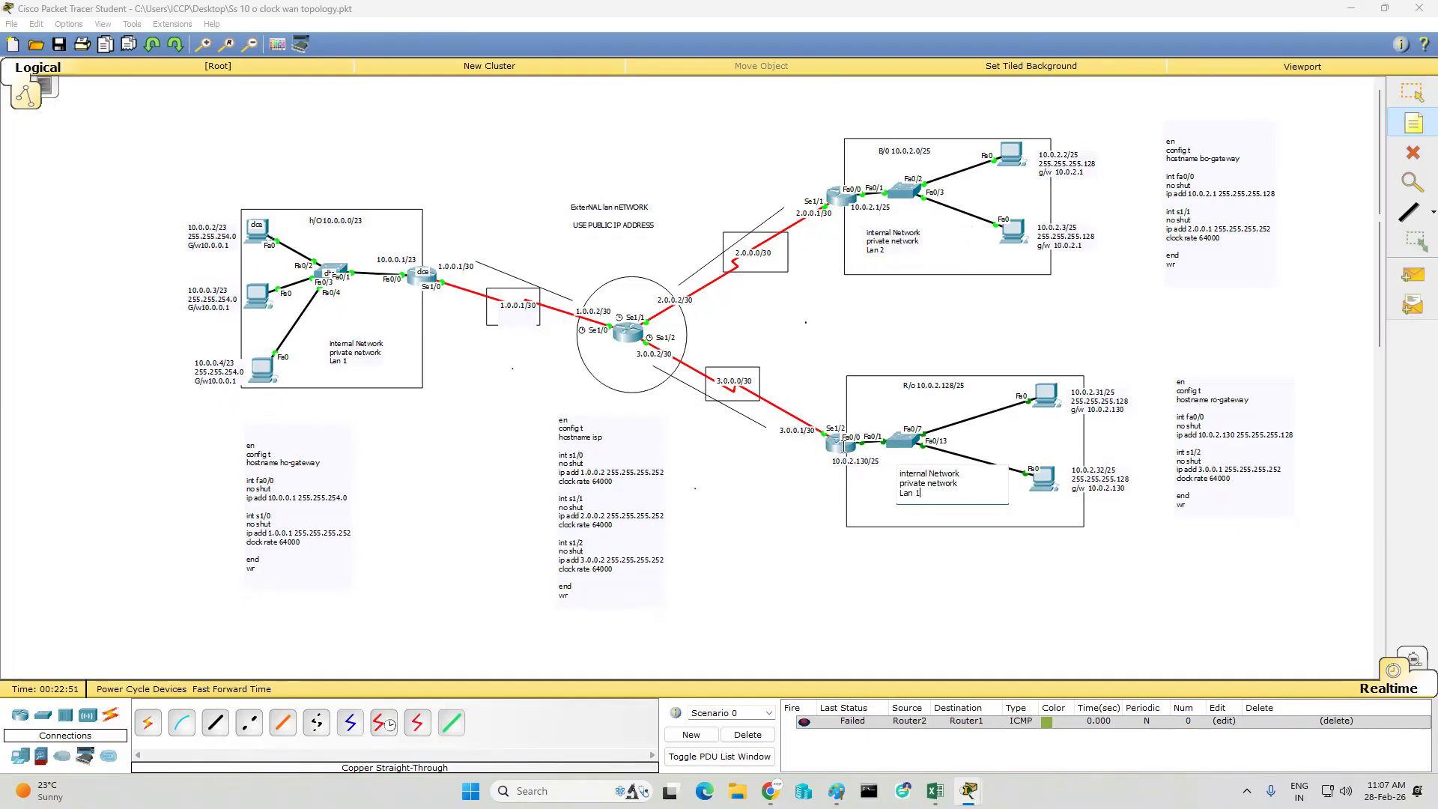
left_click(836, 607)
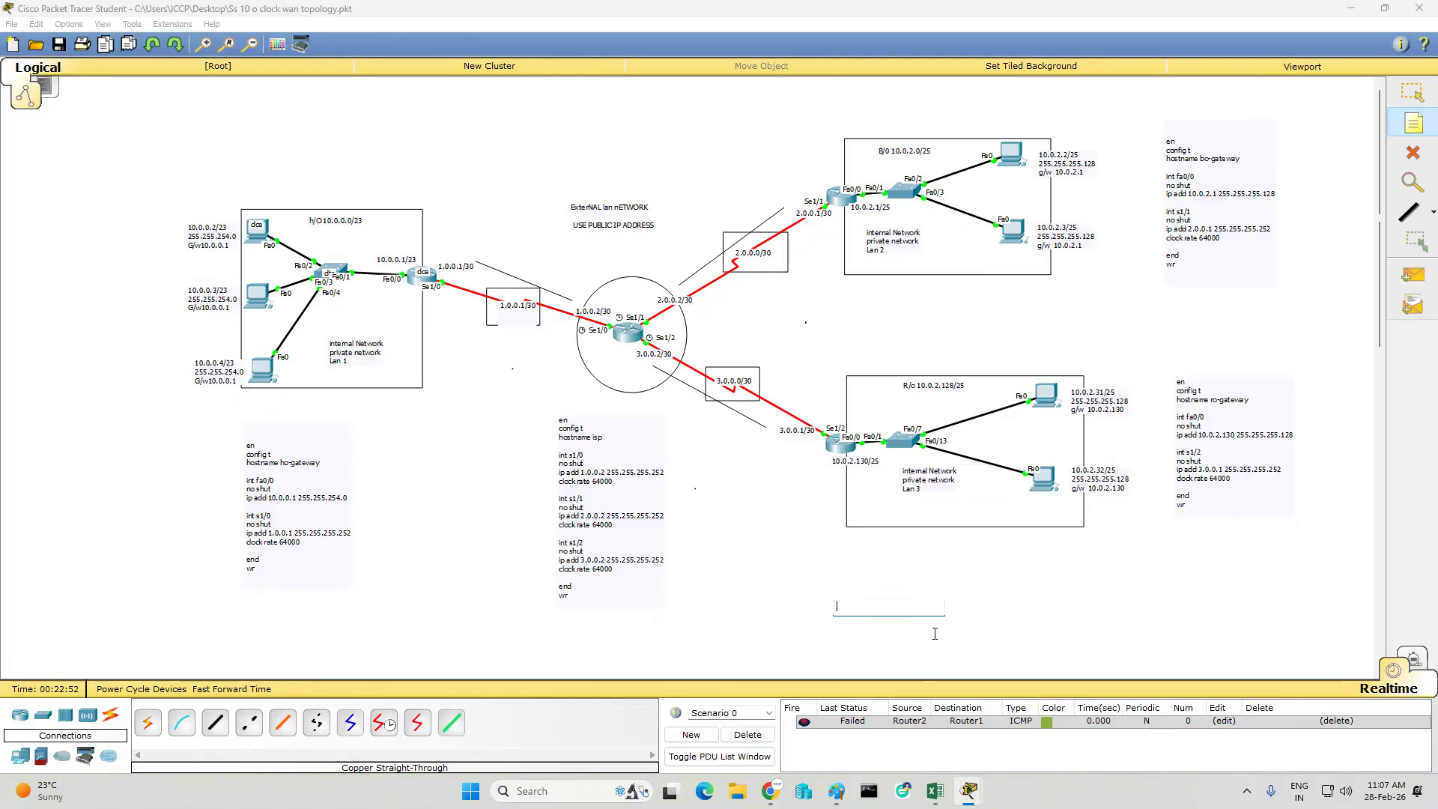
- Draw an unfilled black-outlined rectangle enclosing the whole topology and its configuration notes, and close the drawing palette
left_click(277, 44)
left_click(634, 92)
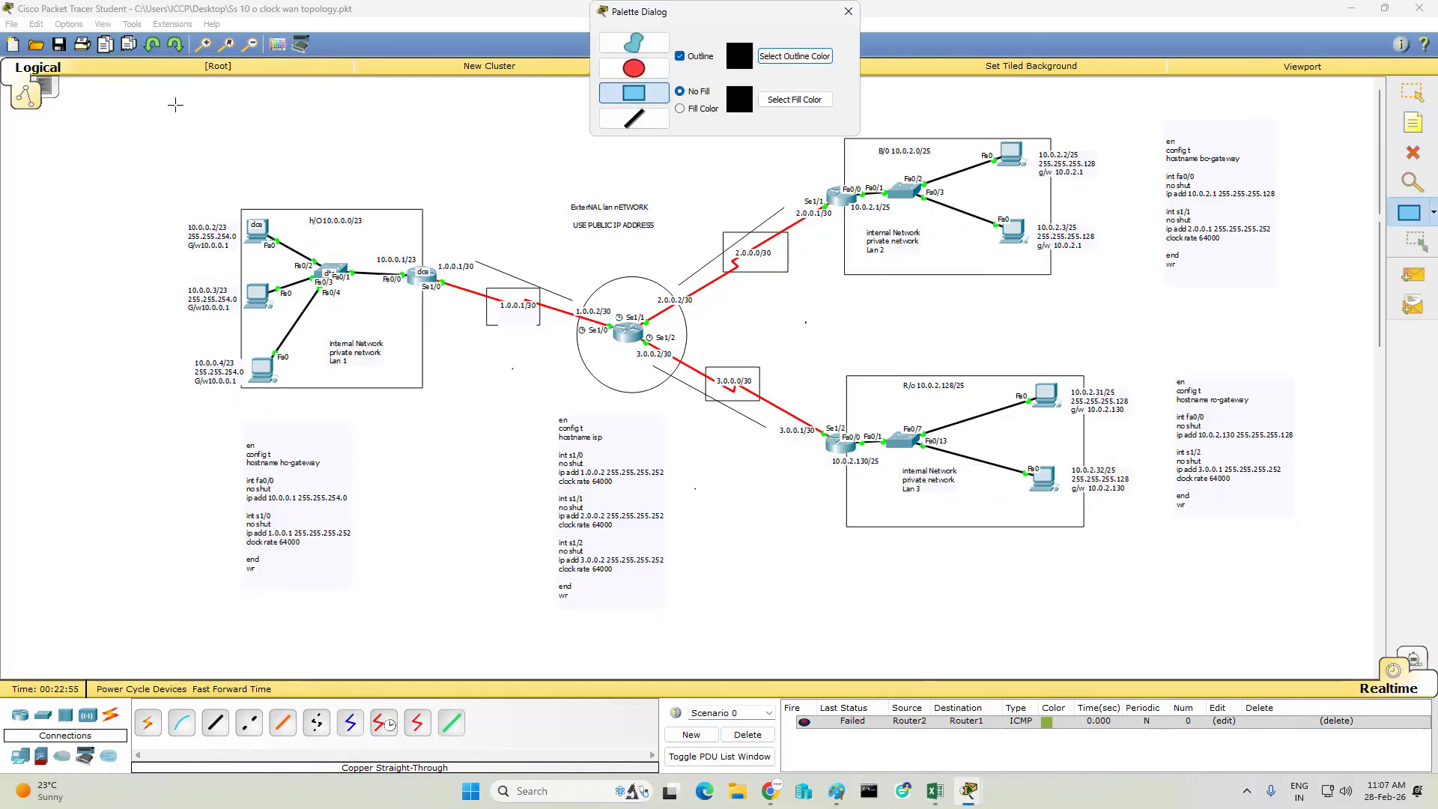
left_click_drag(107, 95, 1315, 631)
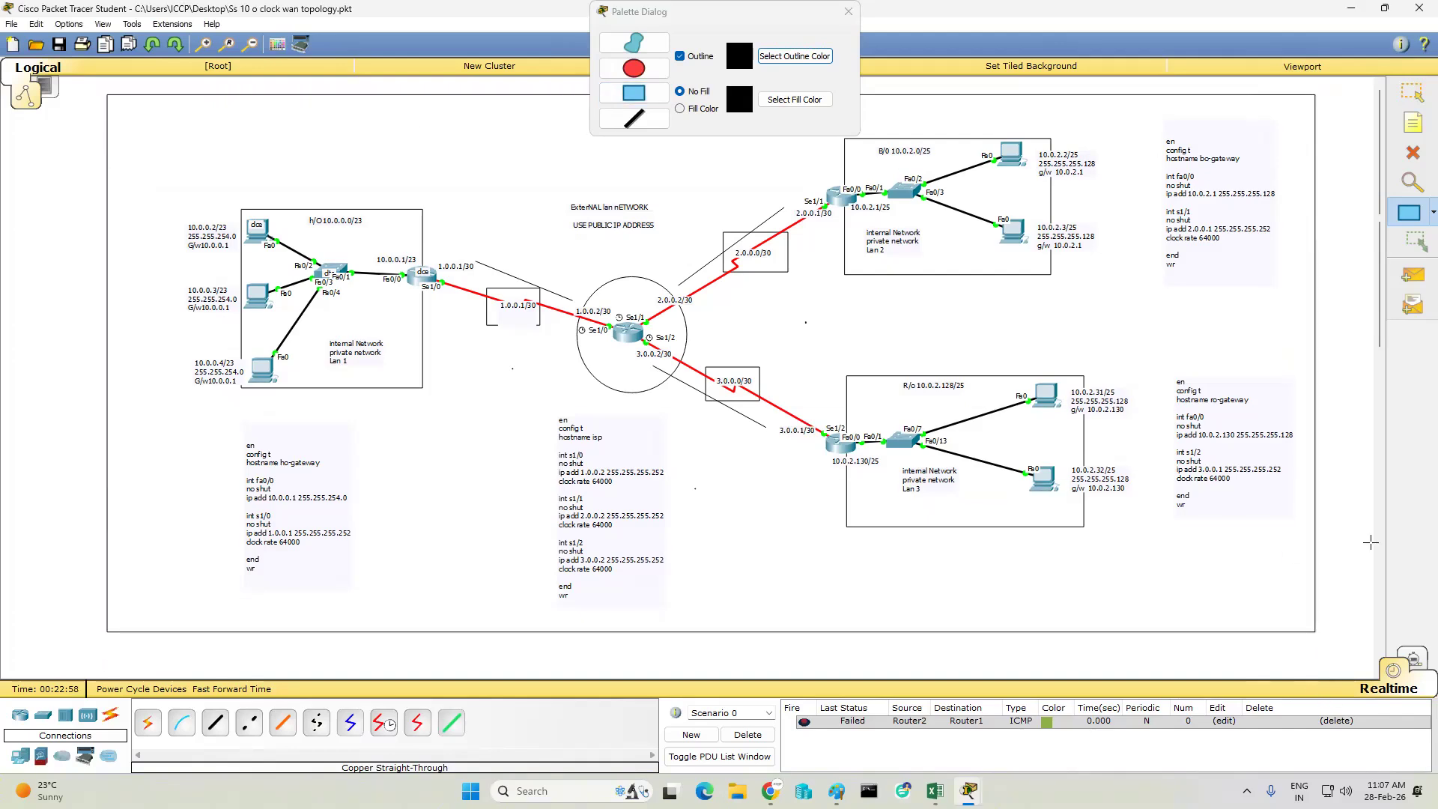
left_click(849, 11)
- Add a note reading WAN at the lower end of the outer rectangle's edge, beside the R/O LAN's configuration note
left_click(1413, 122)
left_click(1189, 522)
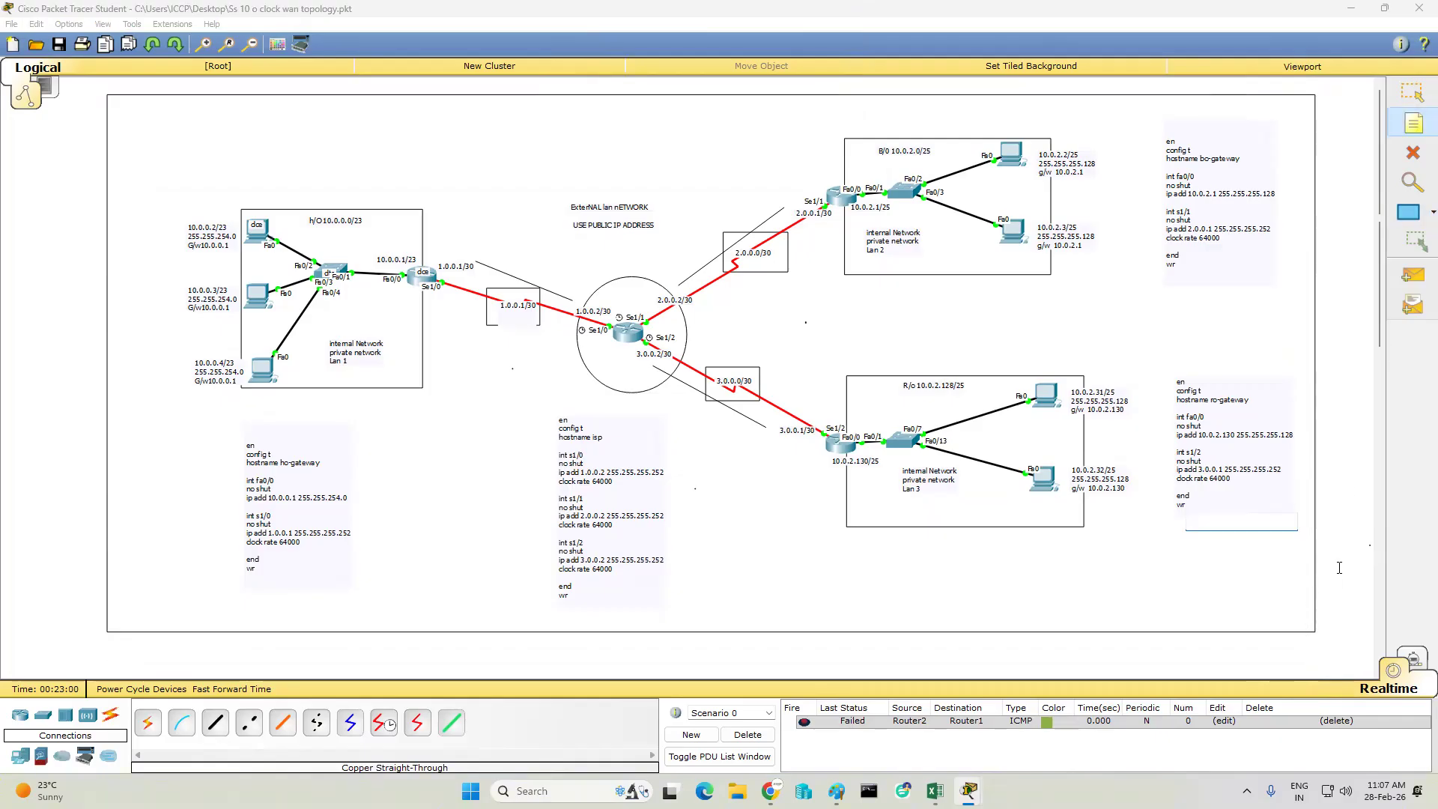
left_click(1047, 398)
type("WAN")
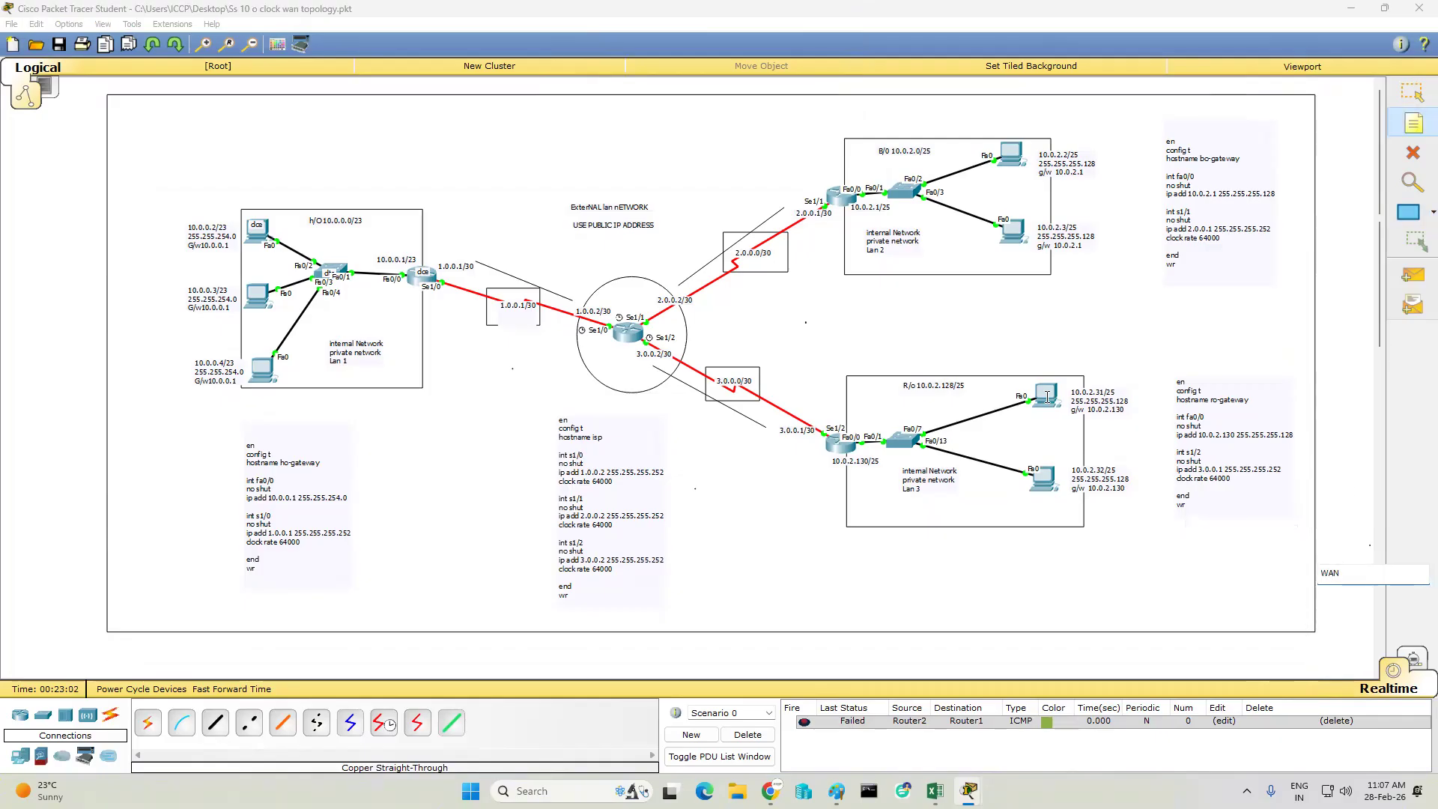
left_click(1267, 270)
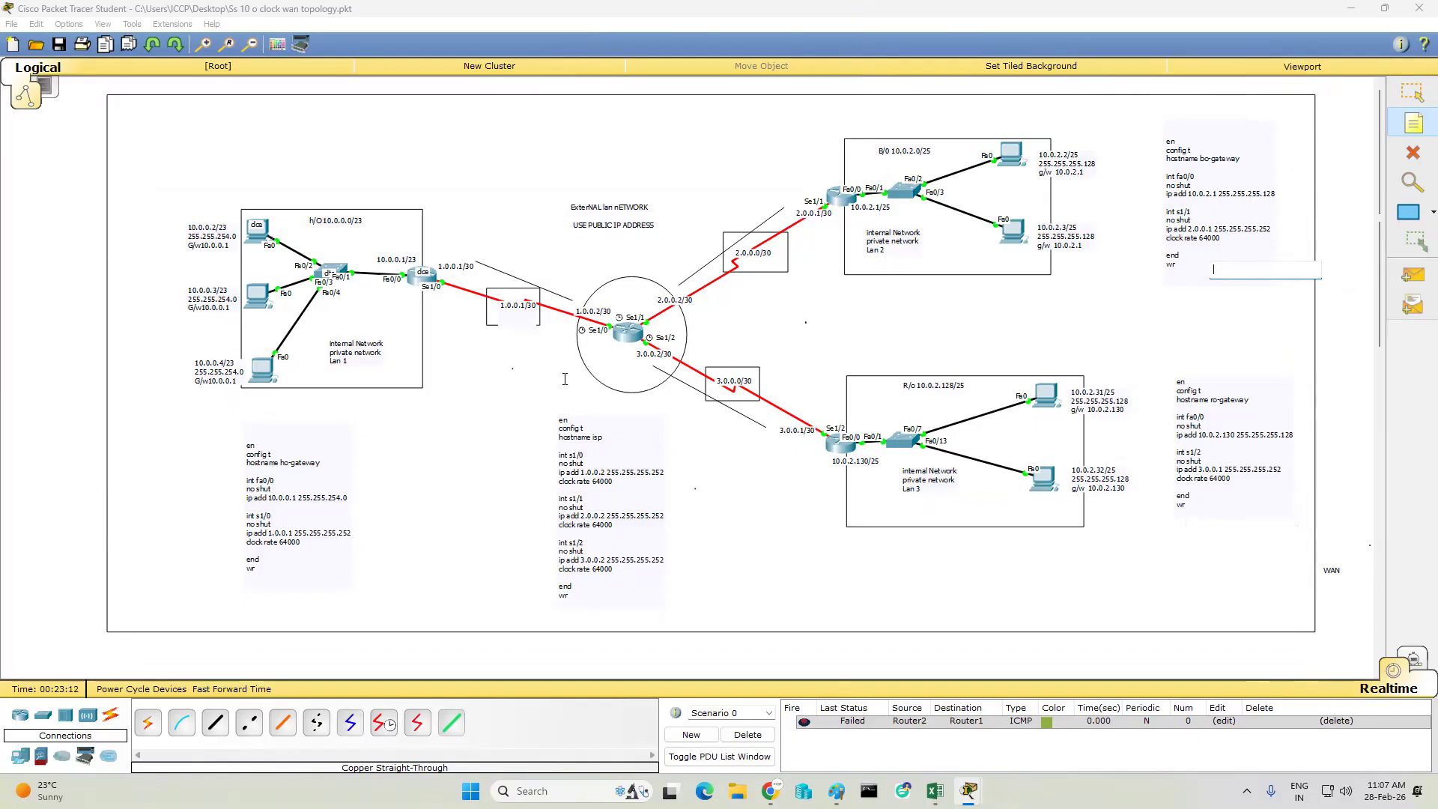
- Place a note reading ISP on the central router
left_click(622, 328)
left_click(618, 329)
type("ISP")
- Add a note reading "USE Private IP address" beneath the Lan 1 note in the H/O LAN box
left_click(400, 352)
left_click(357, 375)
left_click(335, 373)
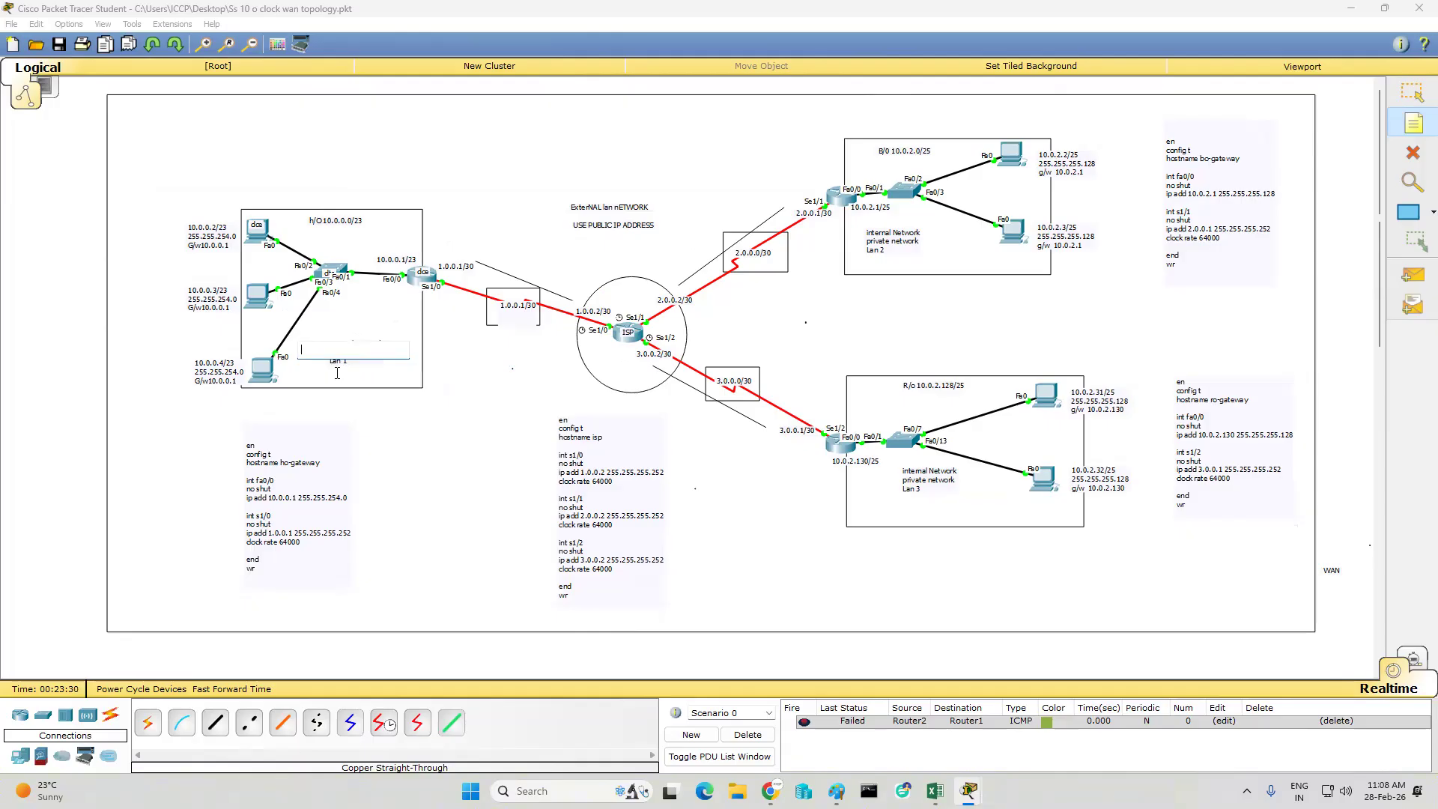
left_click(337, 373)
type("USE Private I")
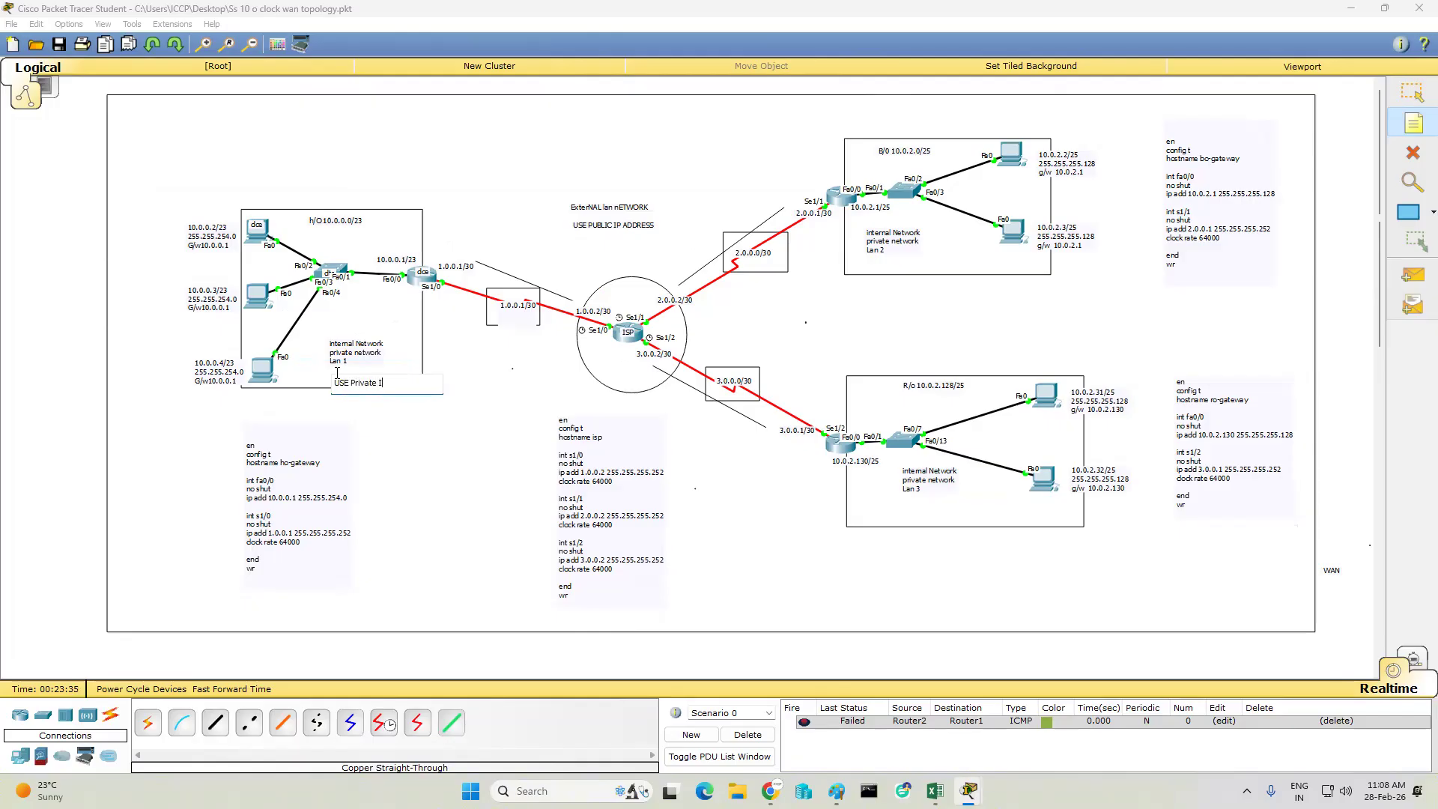
type("P address")
key("ctrl+a")
left_click(440, 440)
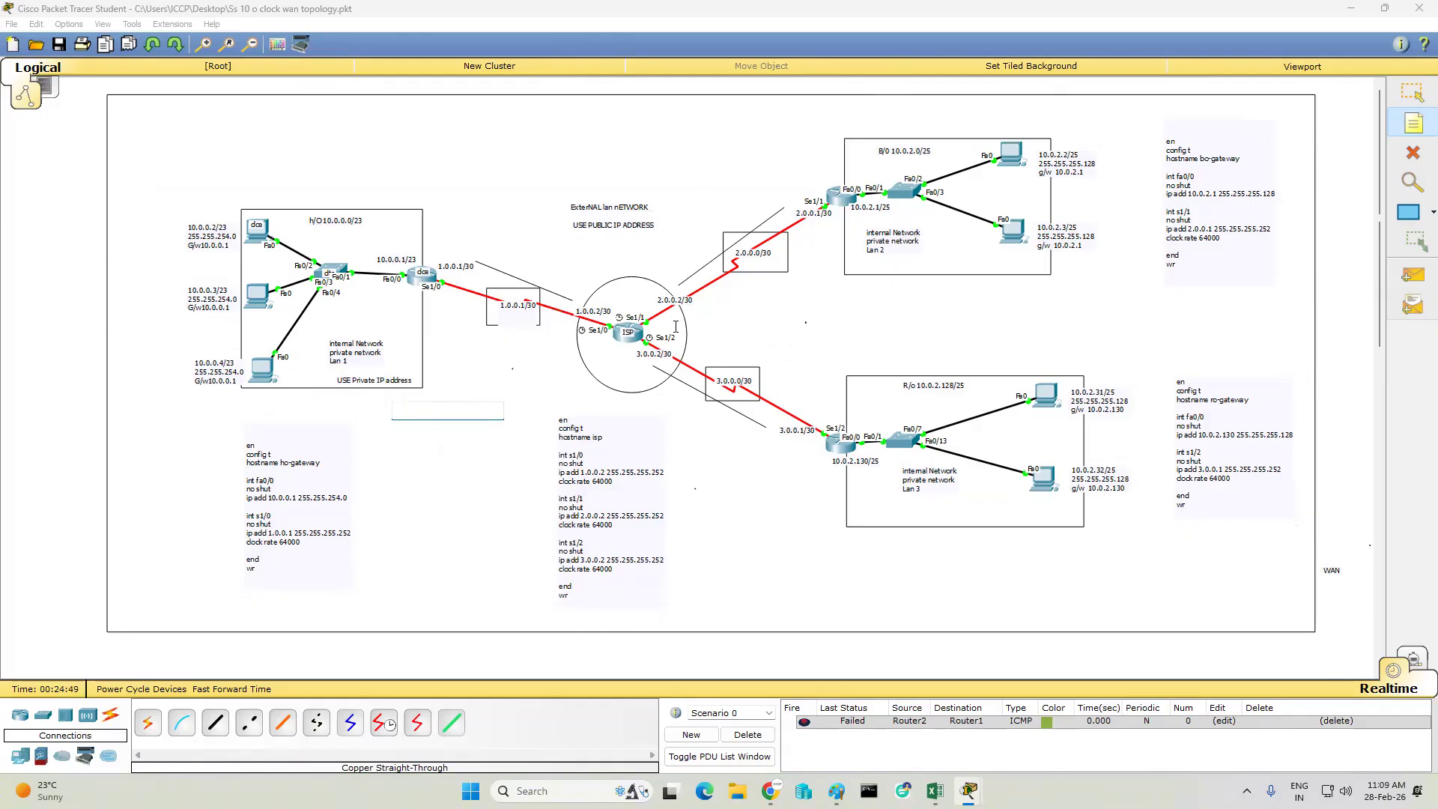
left_click(736, 466)
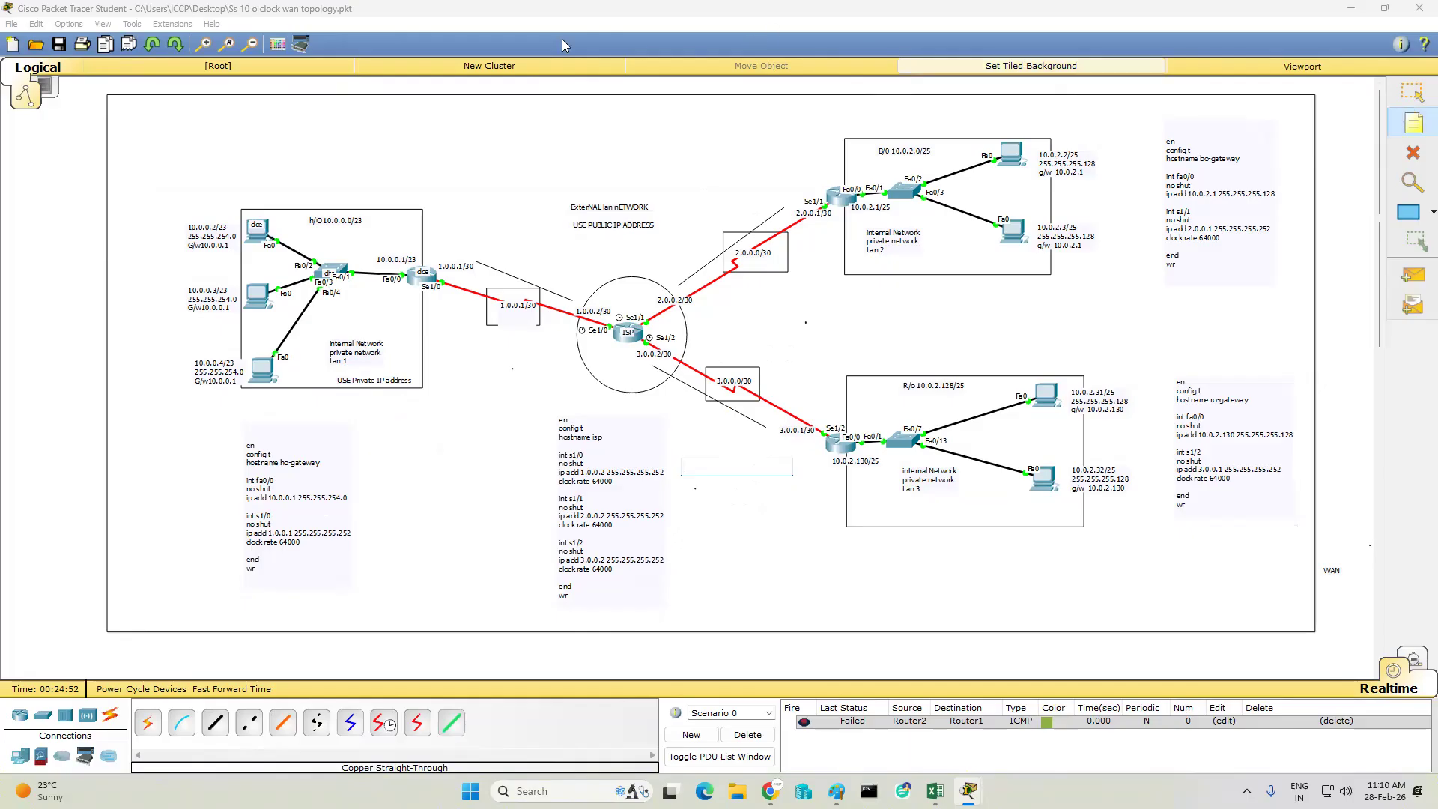
- Draw two black lines in the H/O LAN, one from the upper PC past the gateway router and one from that PC to the switch
left_click(251, 45)
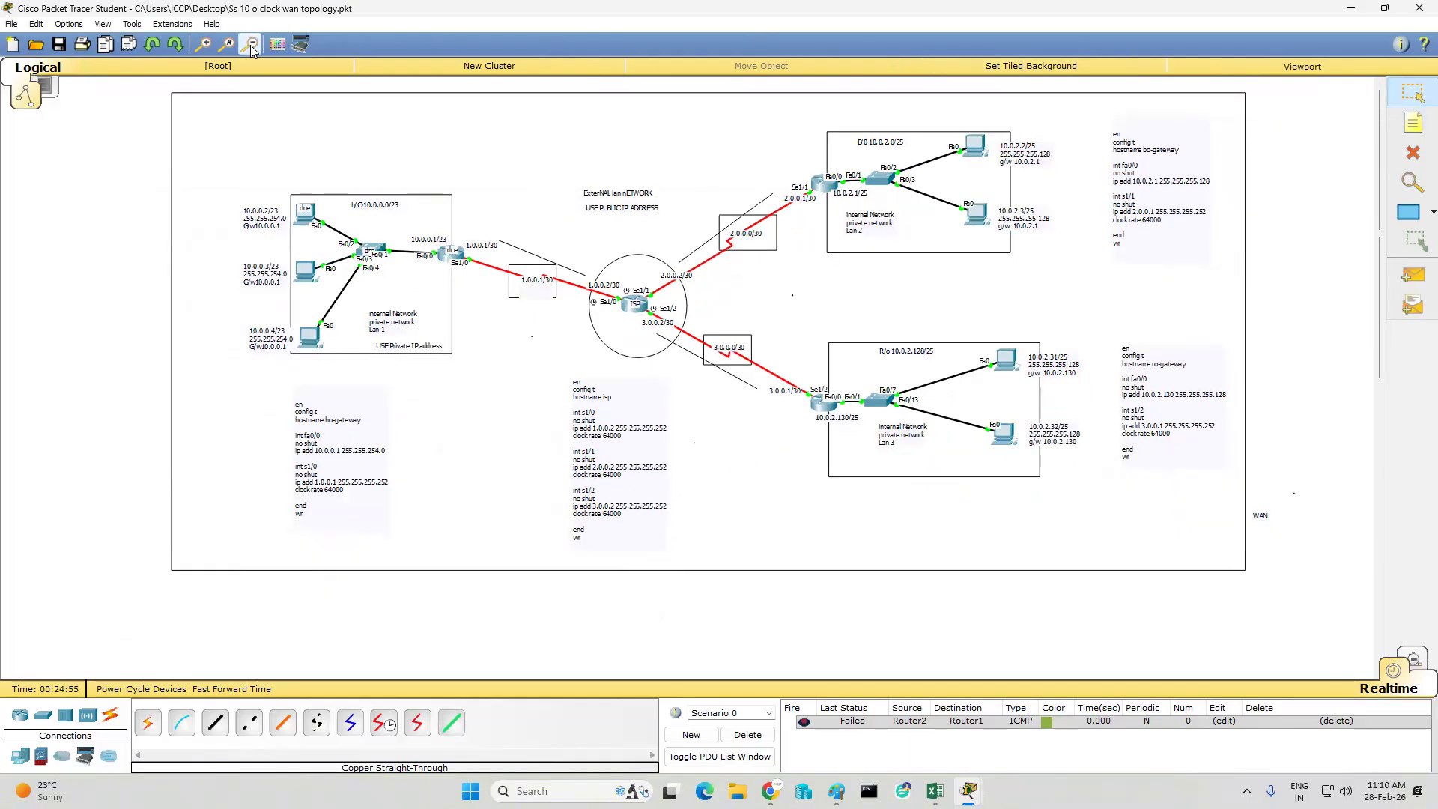
left_click(202, 45)
left_click(276, 44)
left_click(648, 122)
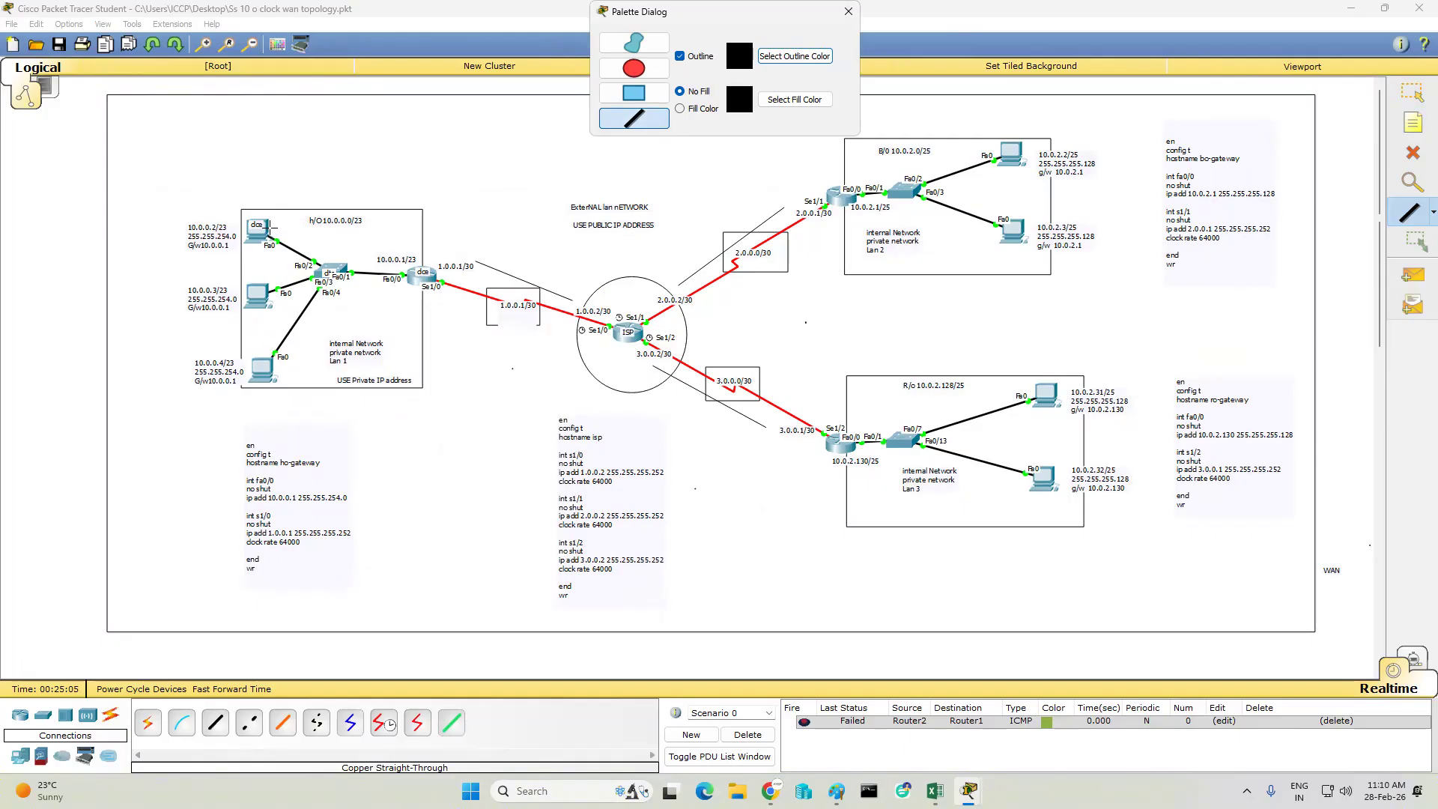
mouse_move(274, 224)
left_mouse_down()
mouse_move(375, 258)
mouse_move(479, 258)
left_mouse_up()
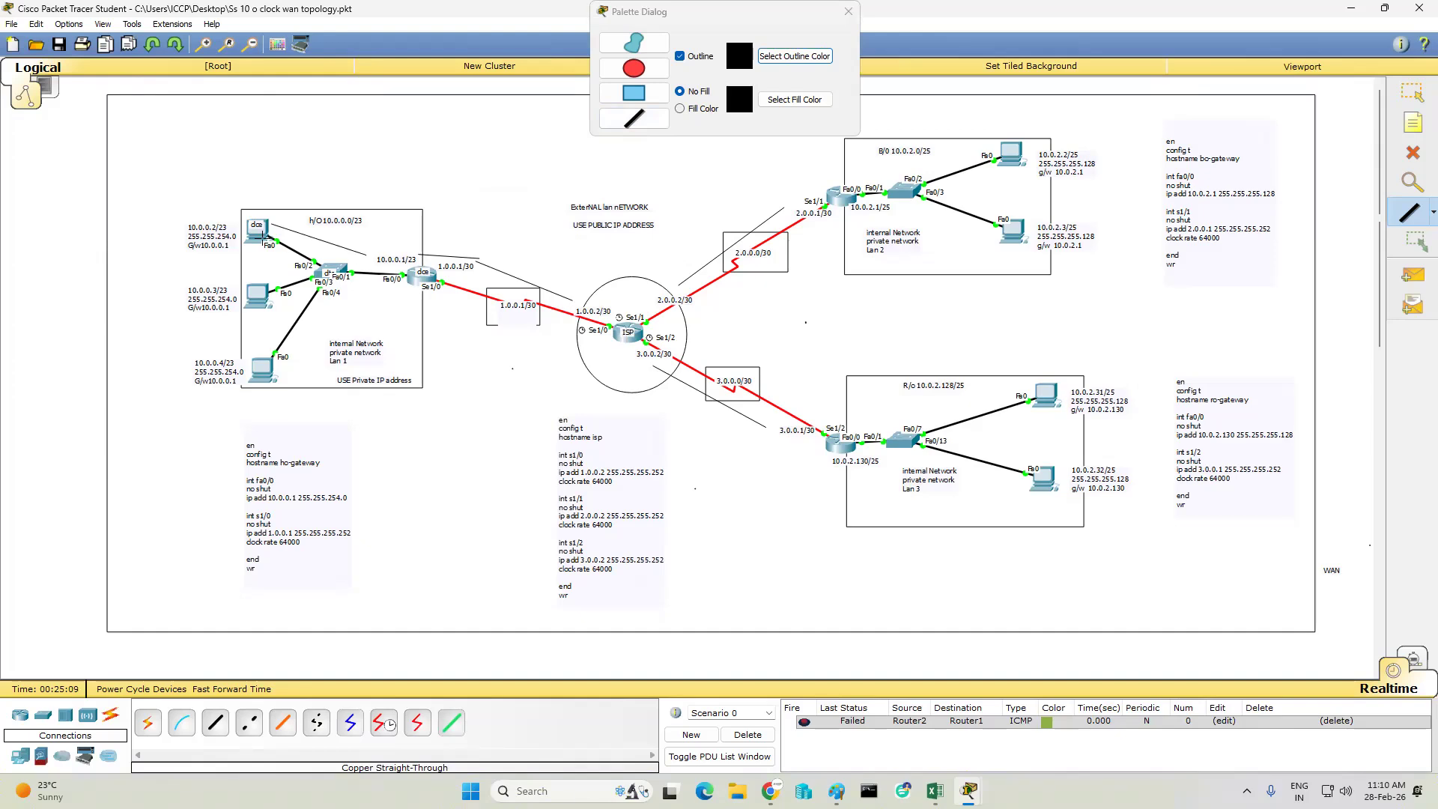
mouse_move(270, 235)
left_mouse_down()
mouse_move(324, 270)
mouse_move(304, 275)
mouse_move(322, 274)
left_mouse_up()
- Add a note reading "Google" in the B/O LAN box, beside the Lan 2 note
left_click(1415, 124)
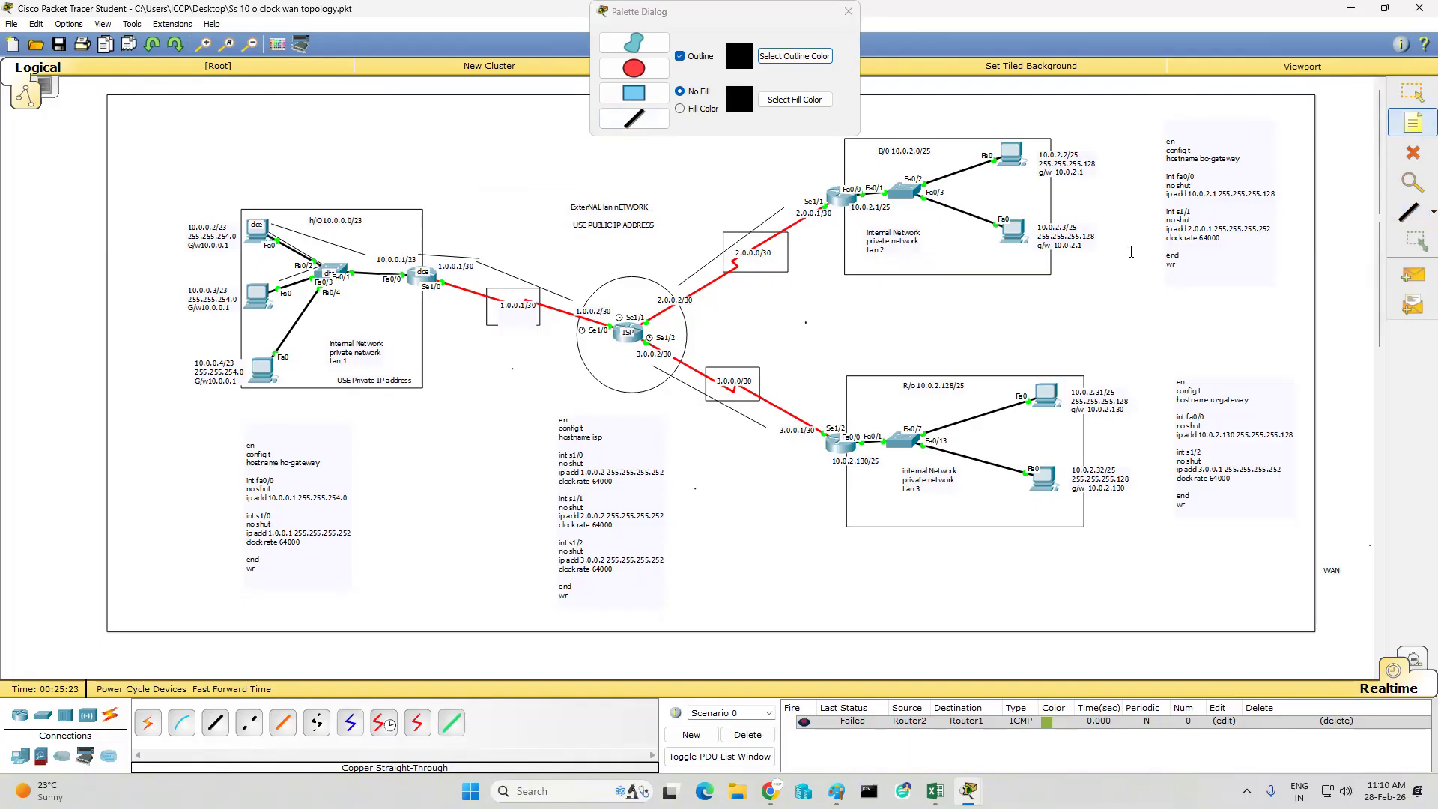
left_click(840, 222)
type("Google")
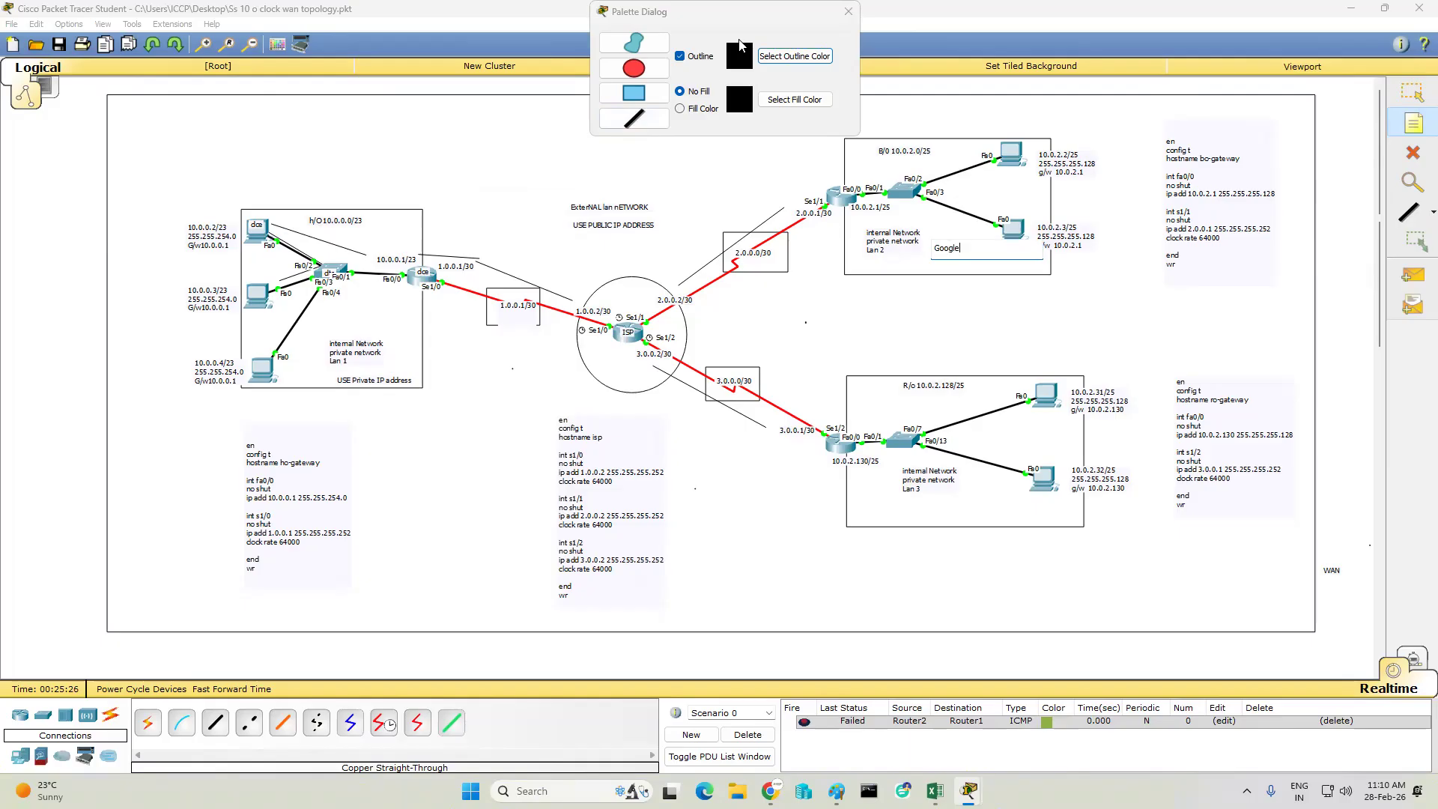
- Add a note reading "youtub" in the R/O LAN box, beneath its lower PC
left_click(996, 503)
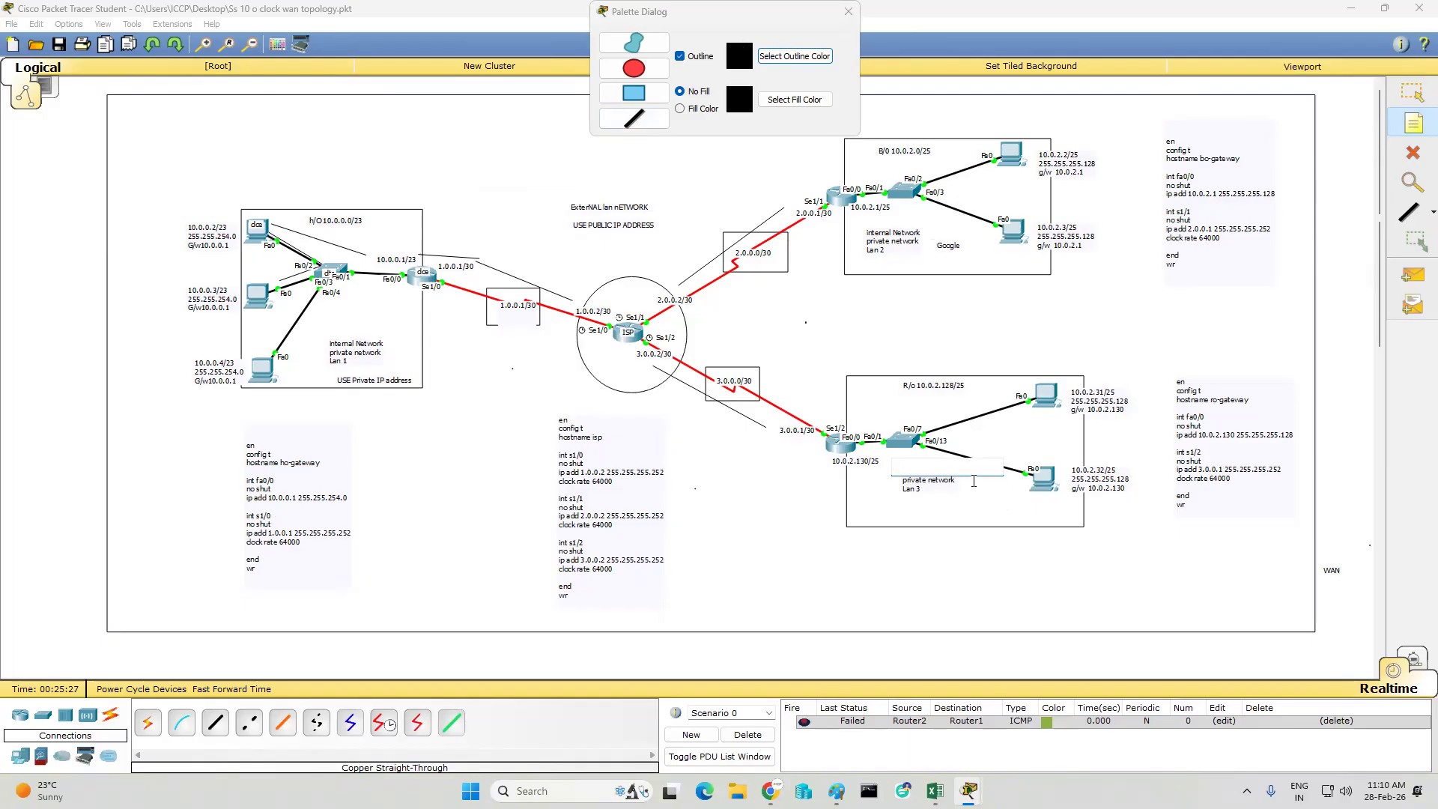
type("yiytub")
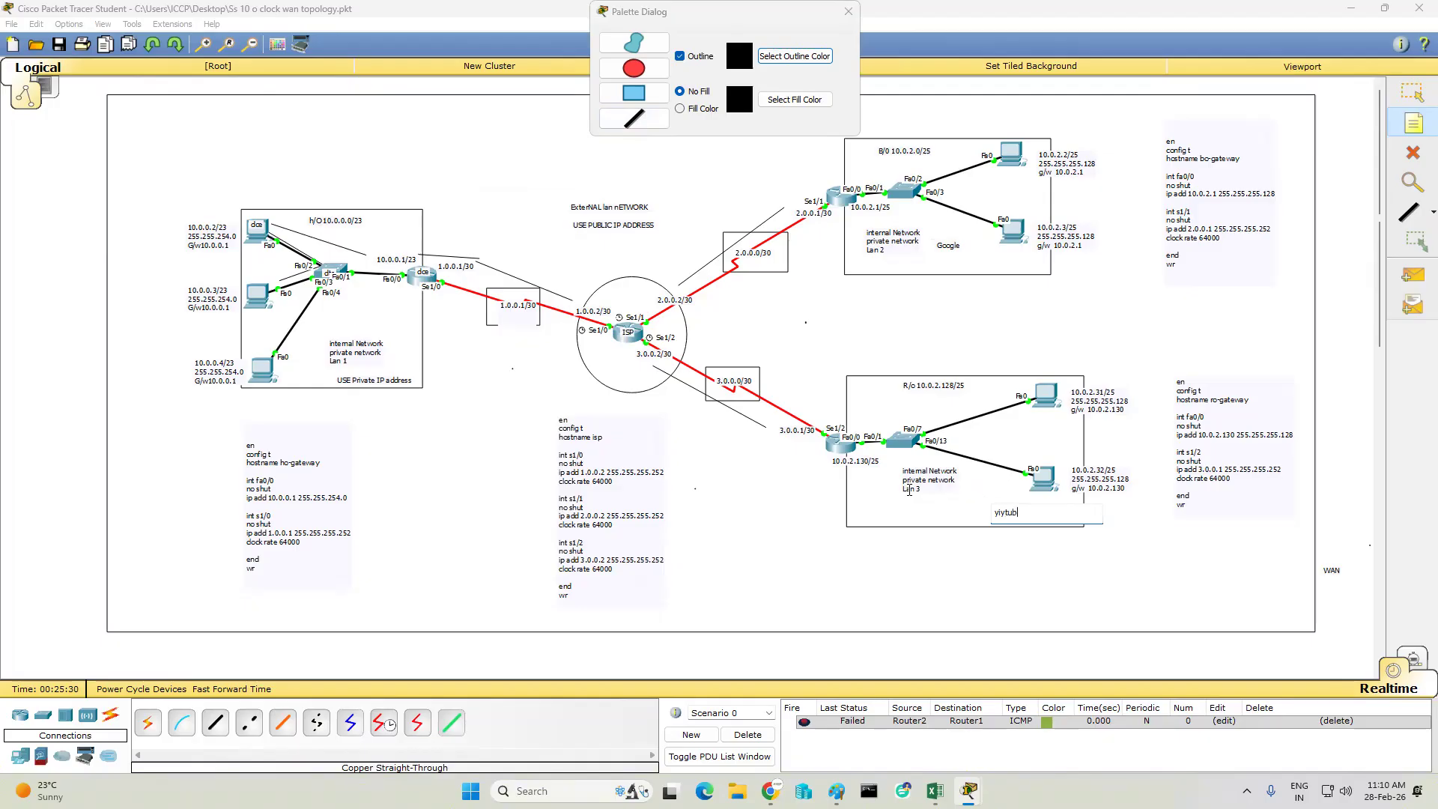
key("BackSpace")
key("BackSpace")
key("BackSpace")
key("BackSpace")
key("BackSpace")
type("outub")
left_click(841, 536)
- Draw unfilled black-outlined rectangles around the H/O, R/O and B/O network address labels
left_click(633, 92)
mouse_move(300, 212)
left_mouse_down()
mouse_move(380, 242)
mouse_move(372, 232)
left_mouse_up()
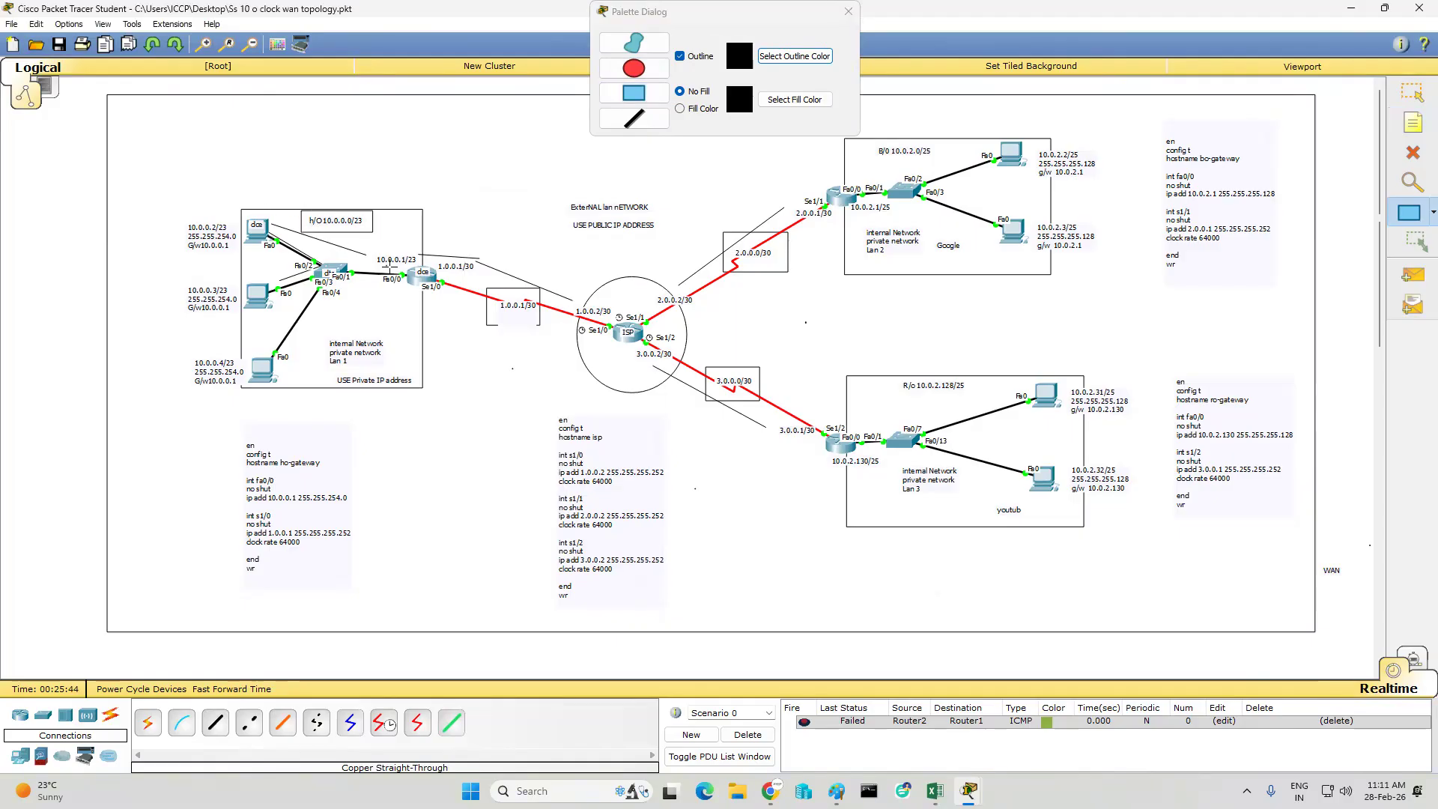
left_click_drag(897, 374, 979, 405)
mouse_move(871, 140)
left_mouse_down()
mouse_move(875, 167)
mouse_move(942, 164)
left_mouse_up()
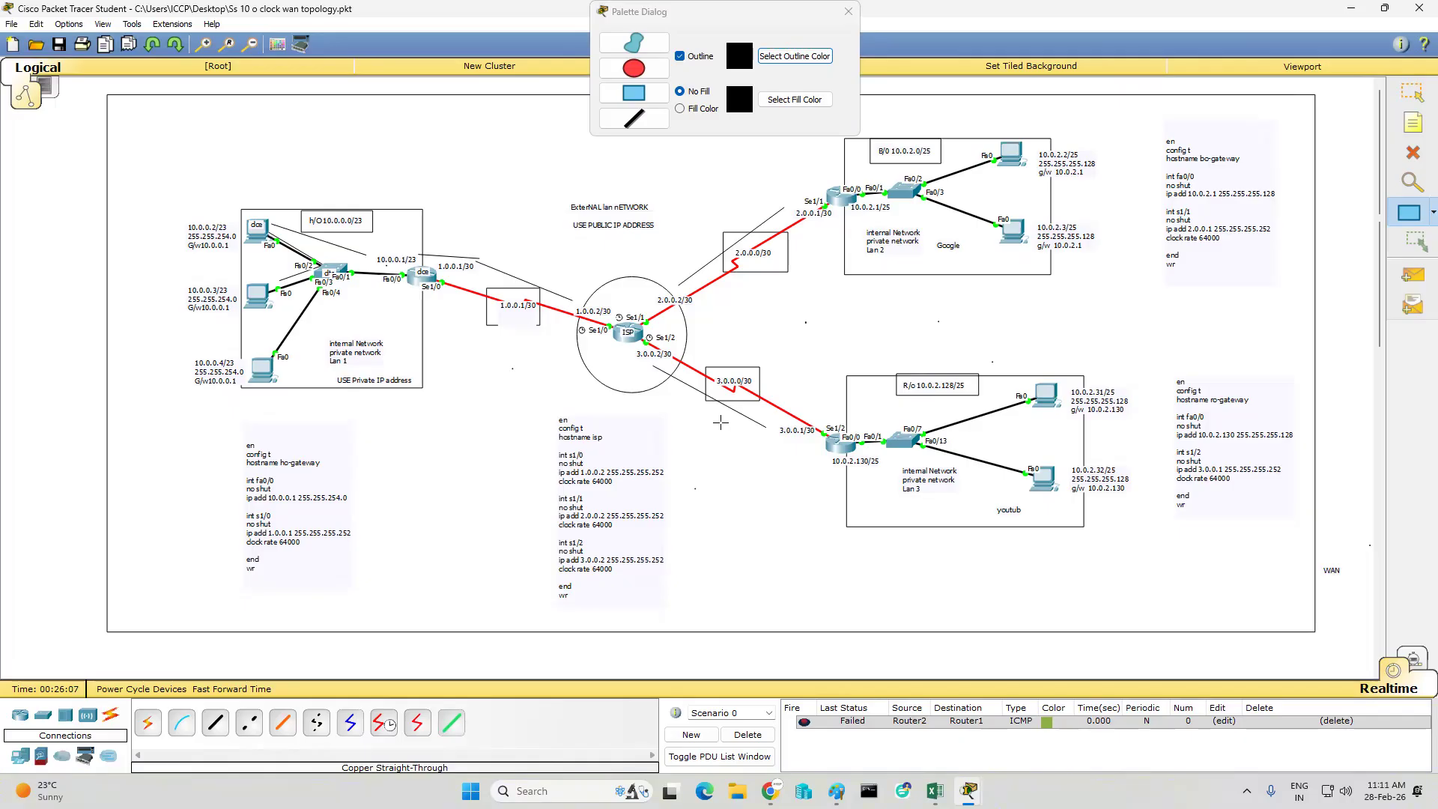
- Switch to Chrome and search Google in a new tab for "lan & wan network topology digrams"
mouse_move(770, 791)
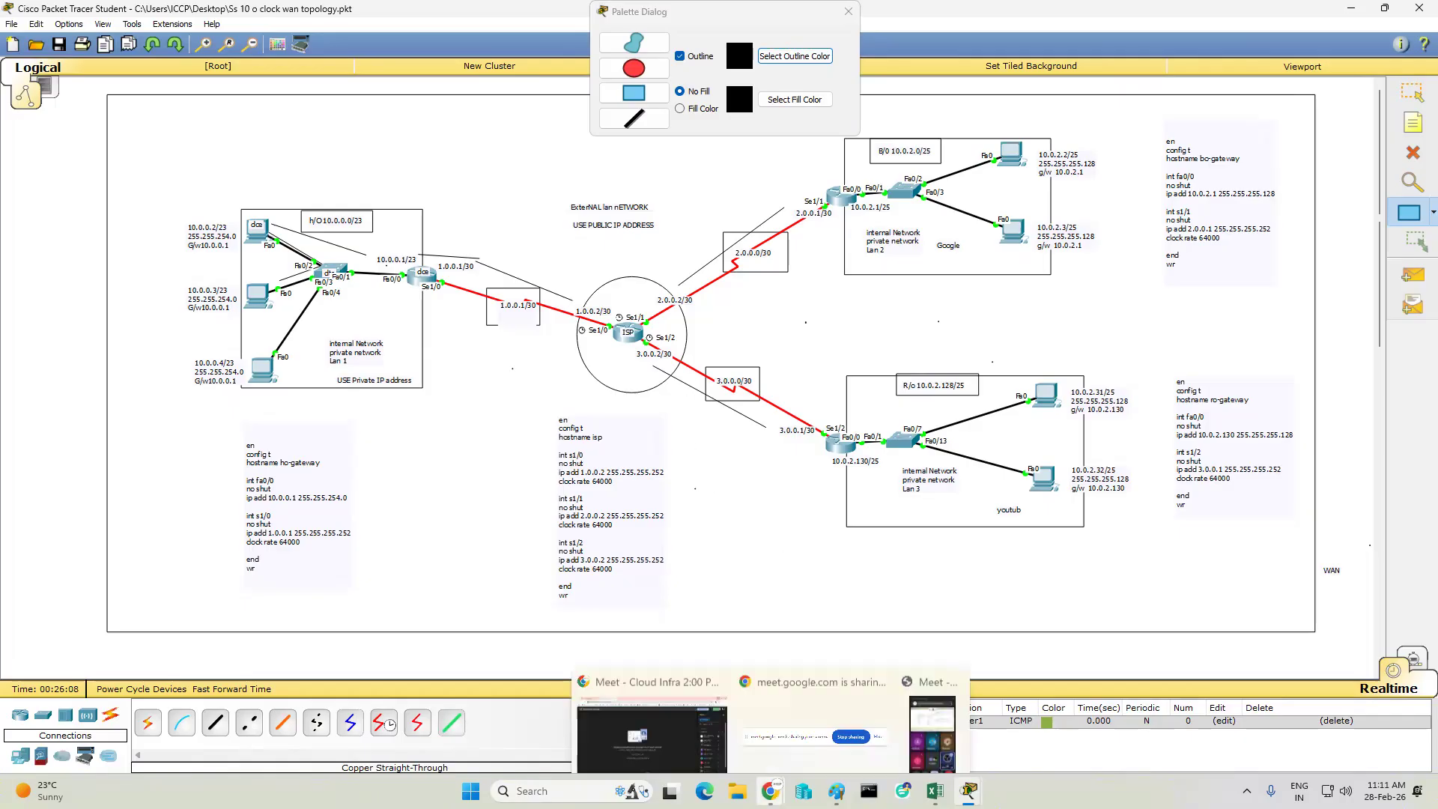
left_click(707, 722)
key("ctrl+t")
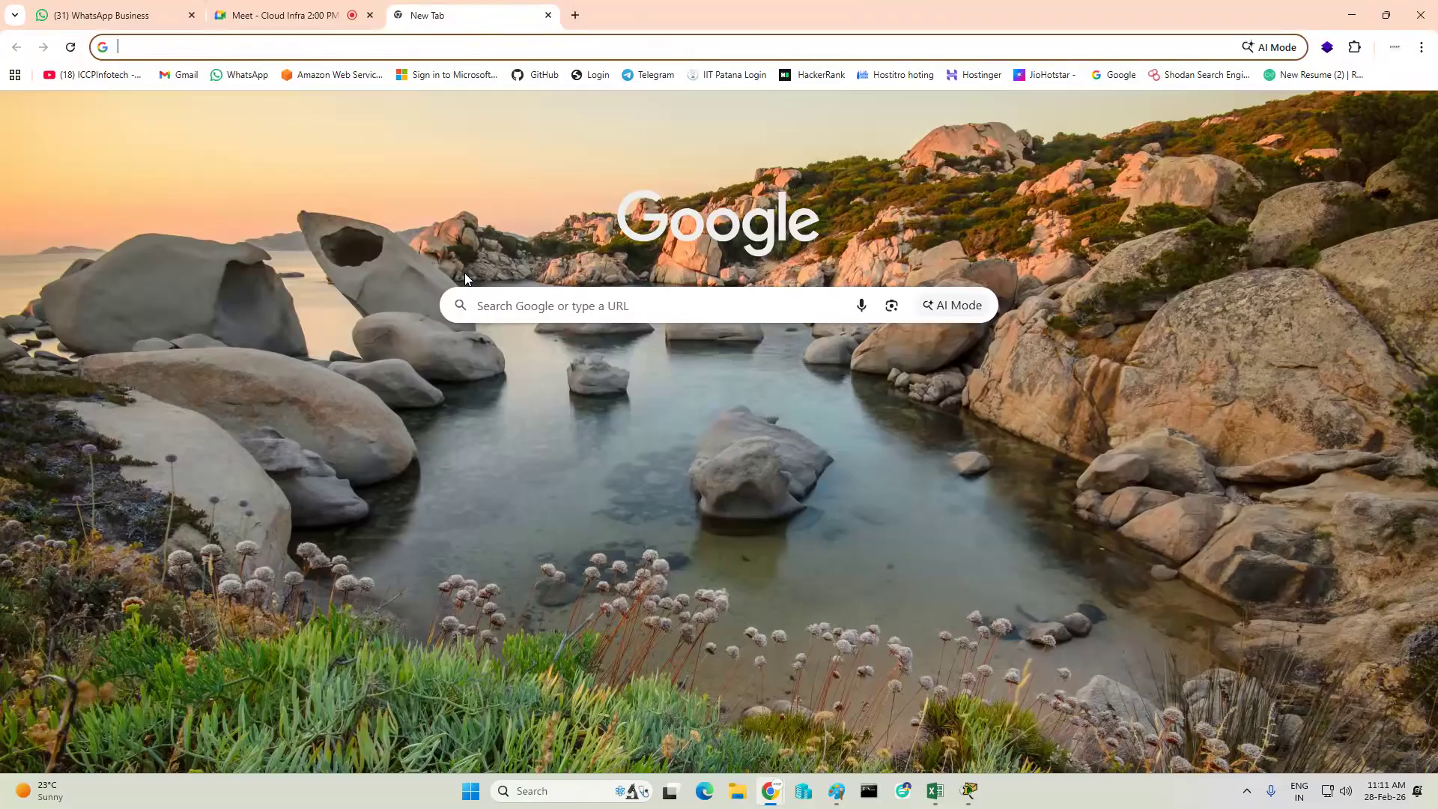
type("lan ne")
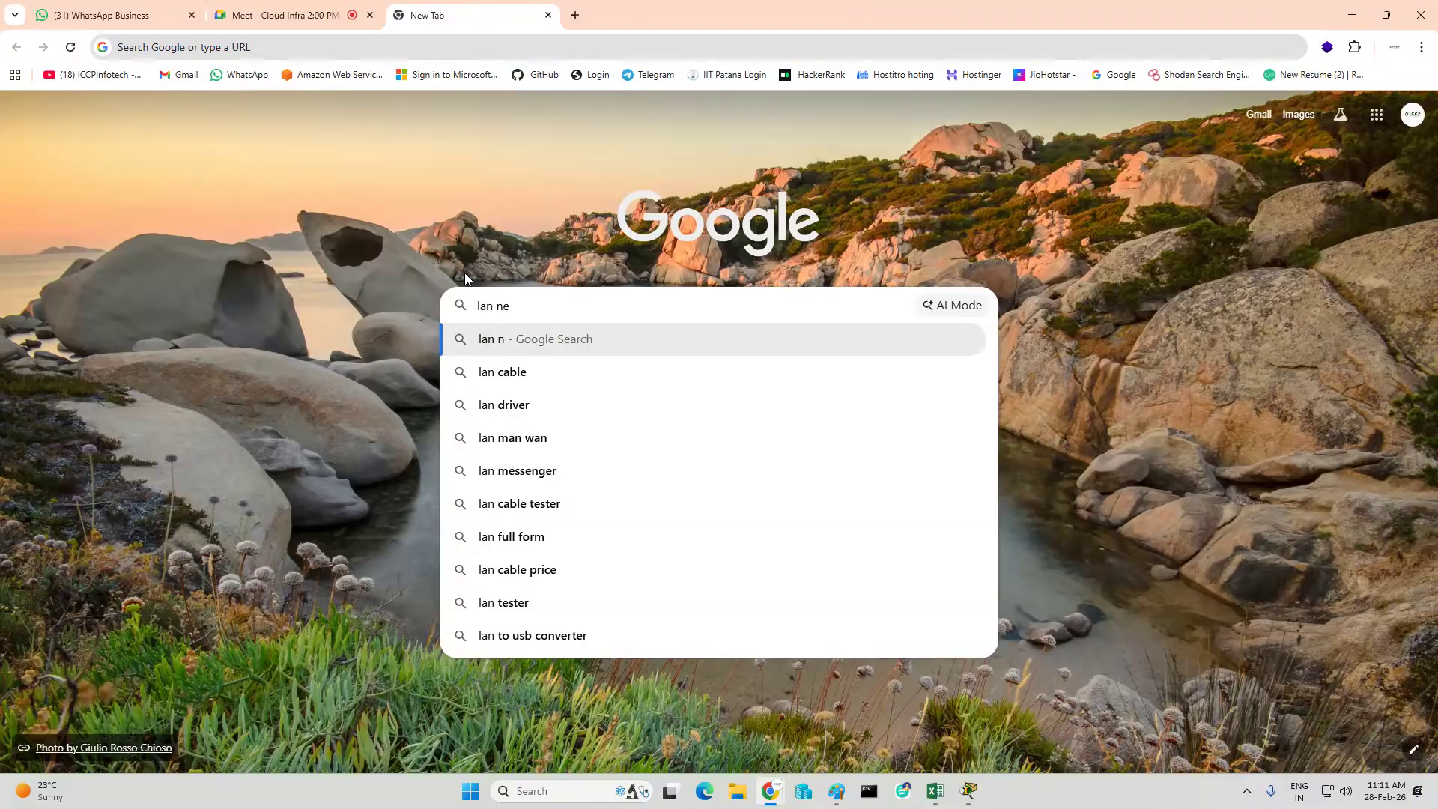
type("twork ")
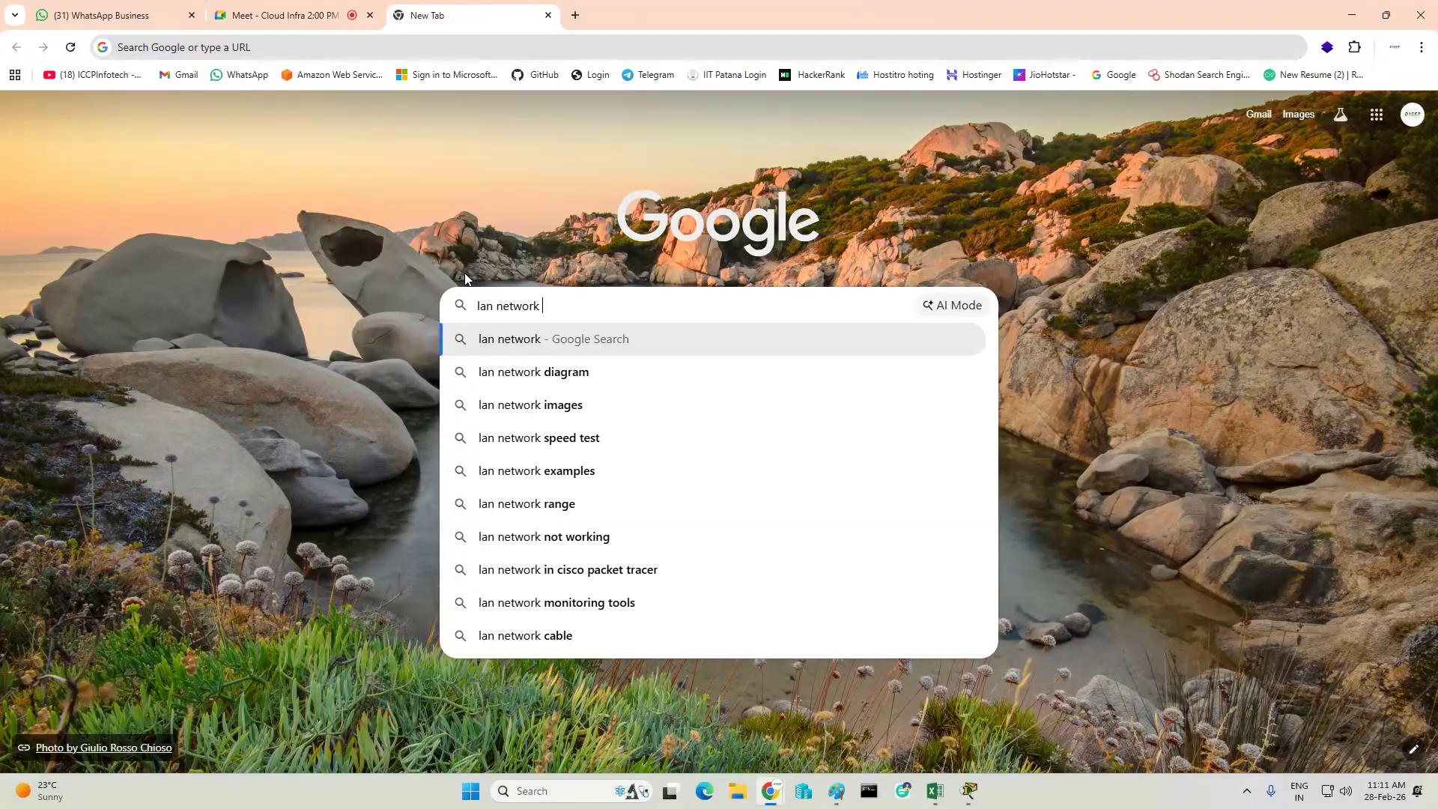
type("r")
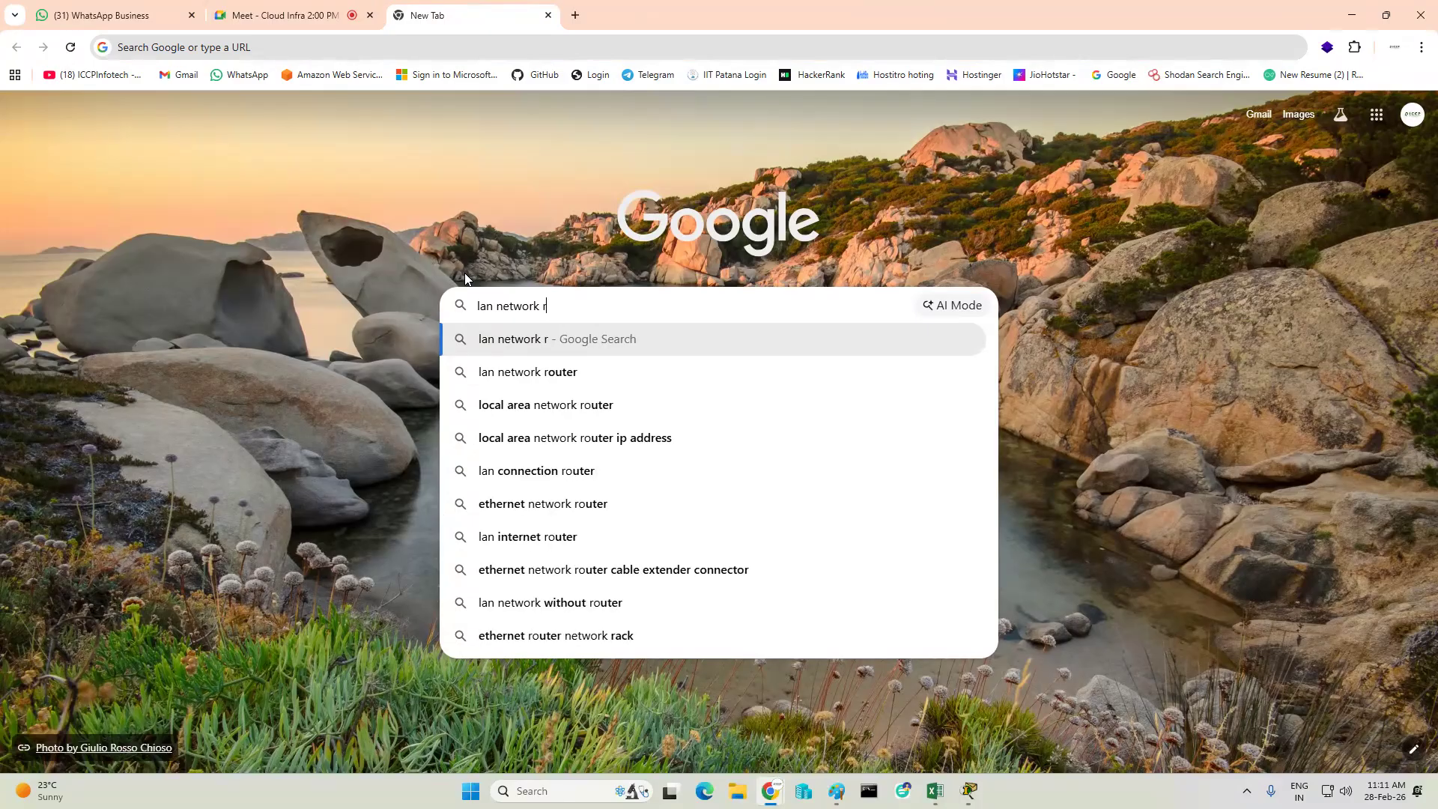
key("BackSpace")
key("BackSpace")
key("BackSpace")
key("BackSpace")
key("BackSpace")
key("BackSpace")
key("BackSpace")
key("BackSpace")
key("BackSpace")
type("& wan network top")
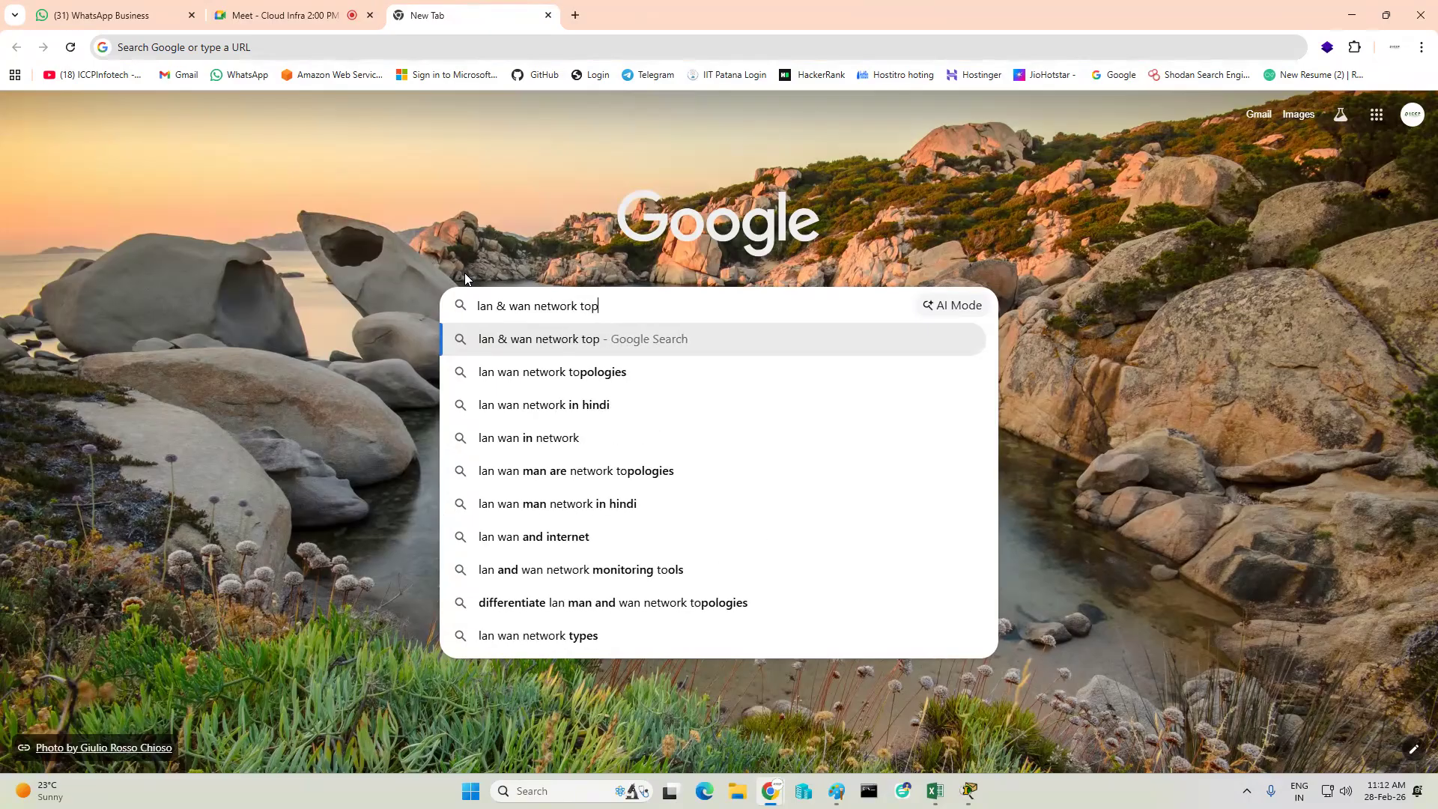
type("olog")
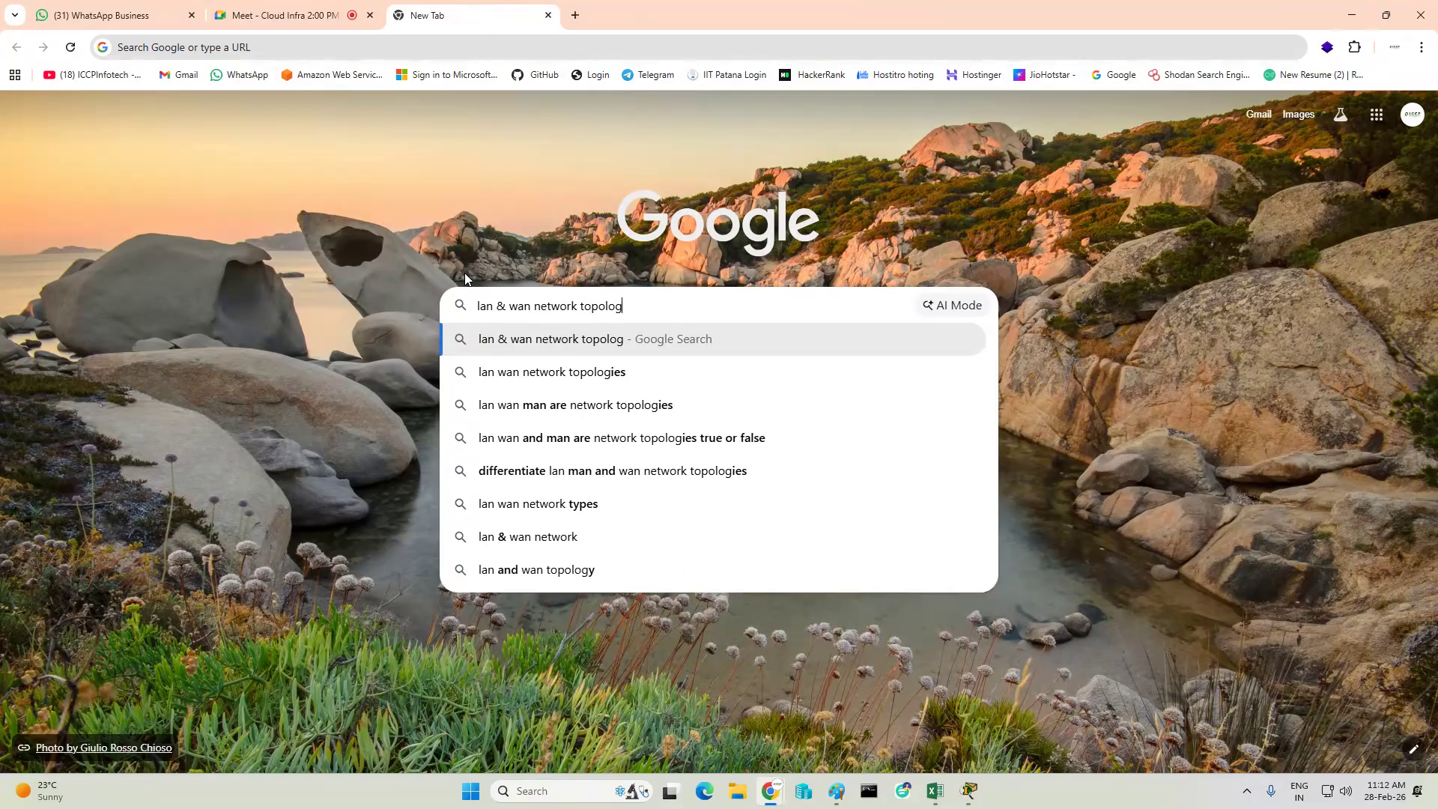
type("y ")
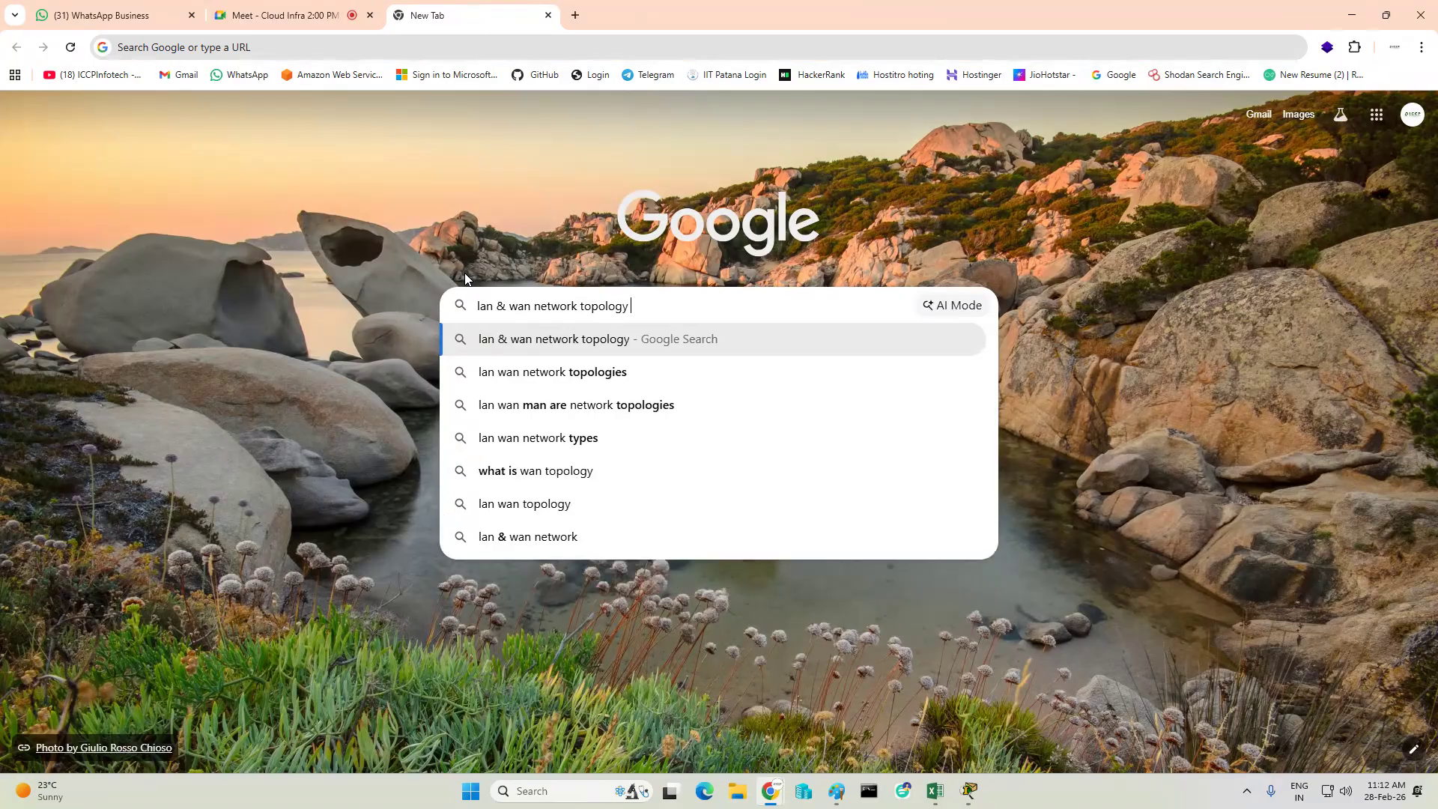
type("digrams")
key("Return")
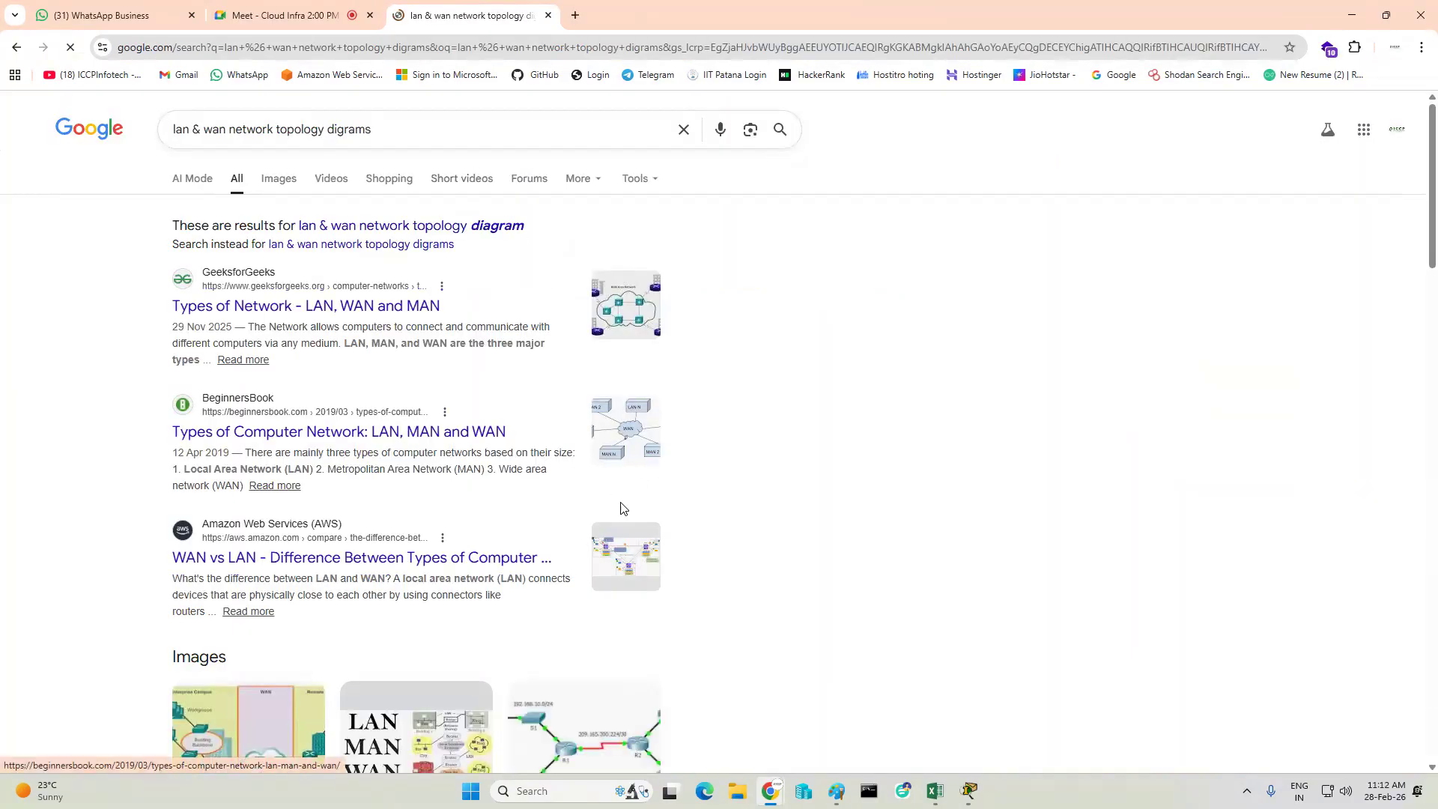
- Open the AWS article on WAN vs LAN and examine its diagram under the key differences section
left_click(619, 559)
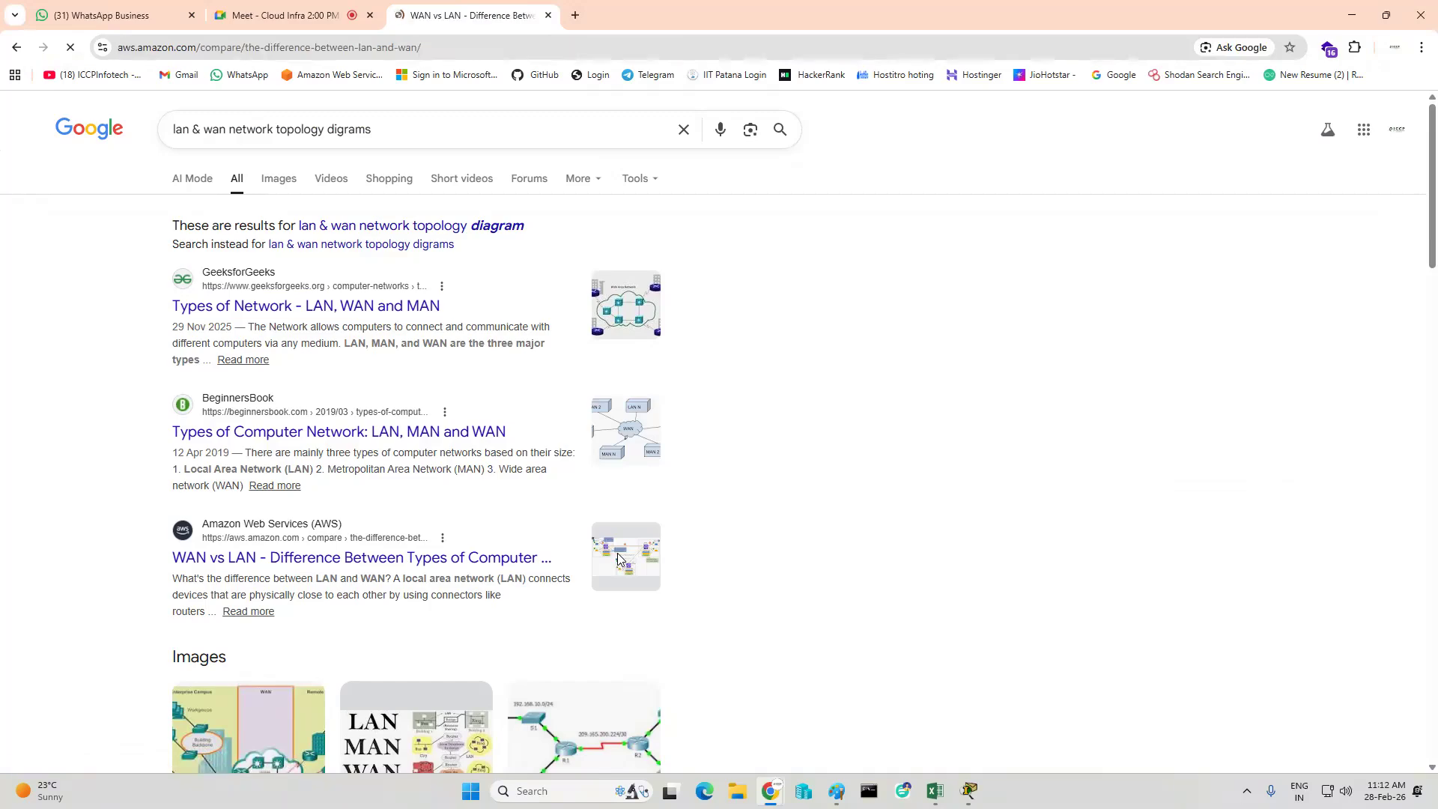
scroll(675, 459, "down", 10)
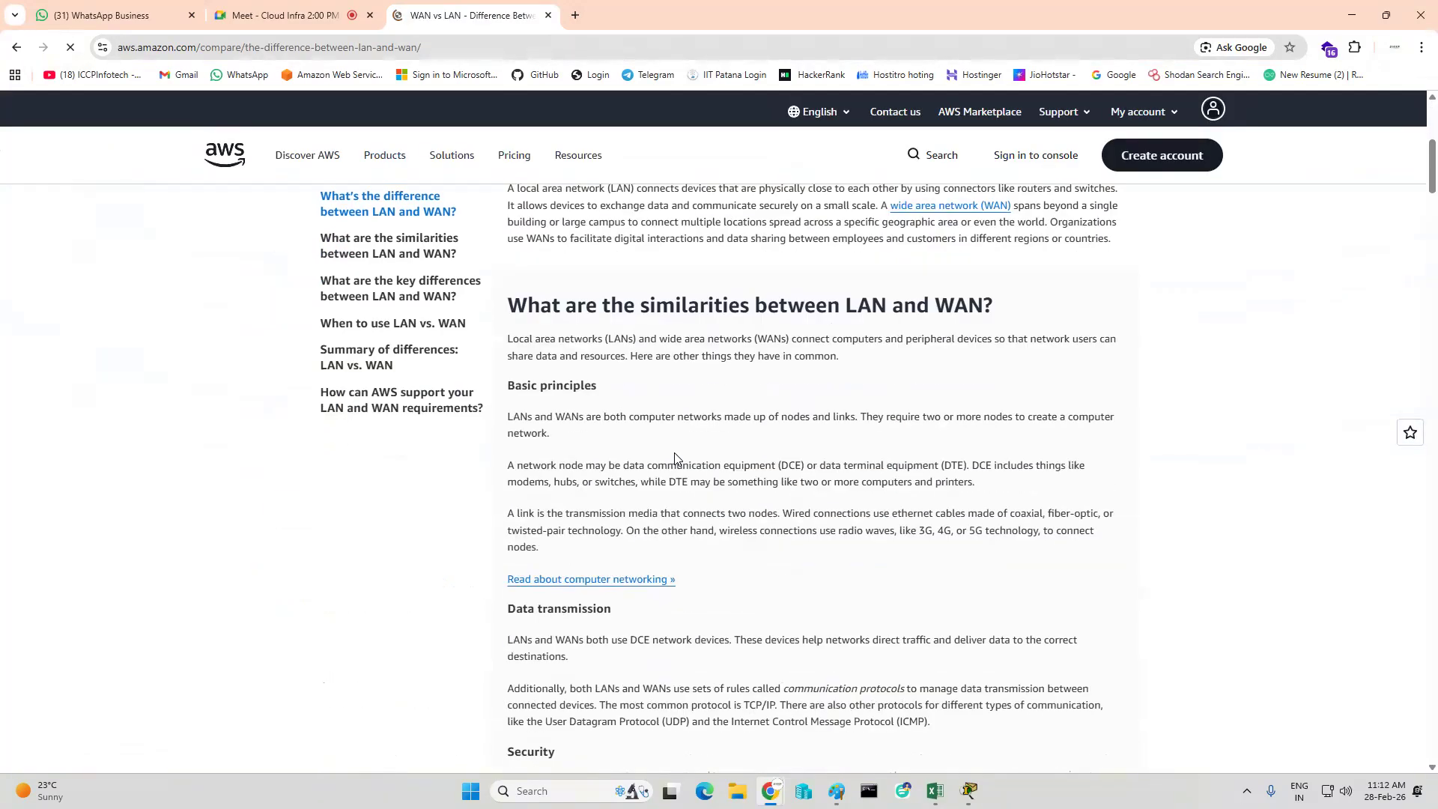
scroll(674, 458, "down", 3)
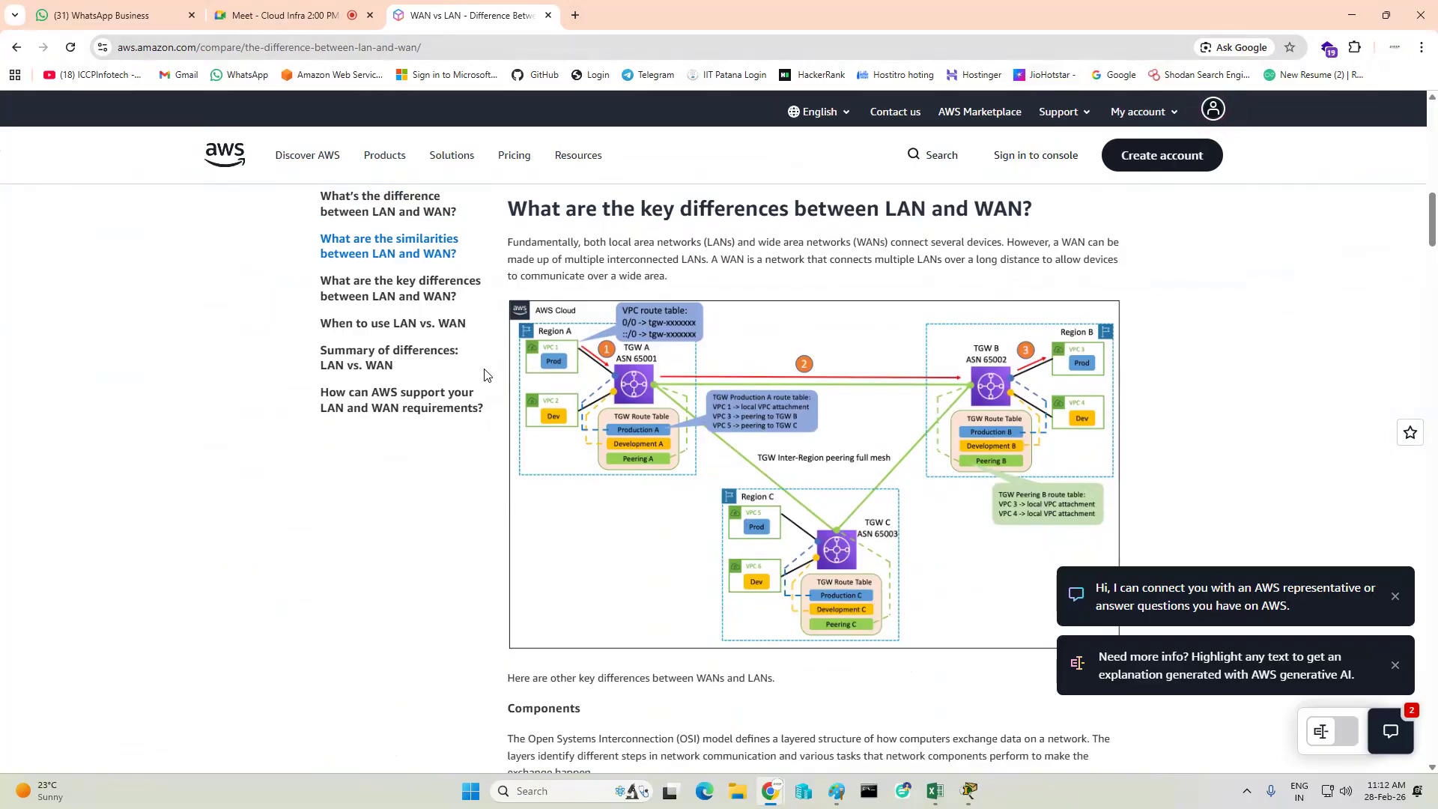
scroll(693, 409, "down", 7)
scroll(691, 411, "up", 5)
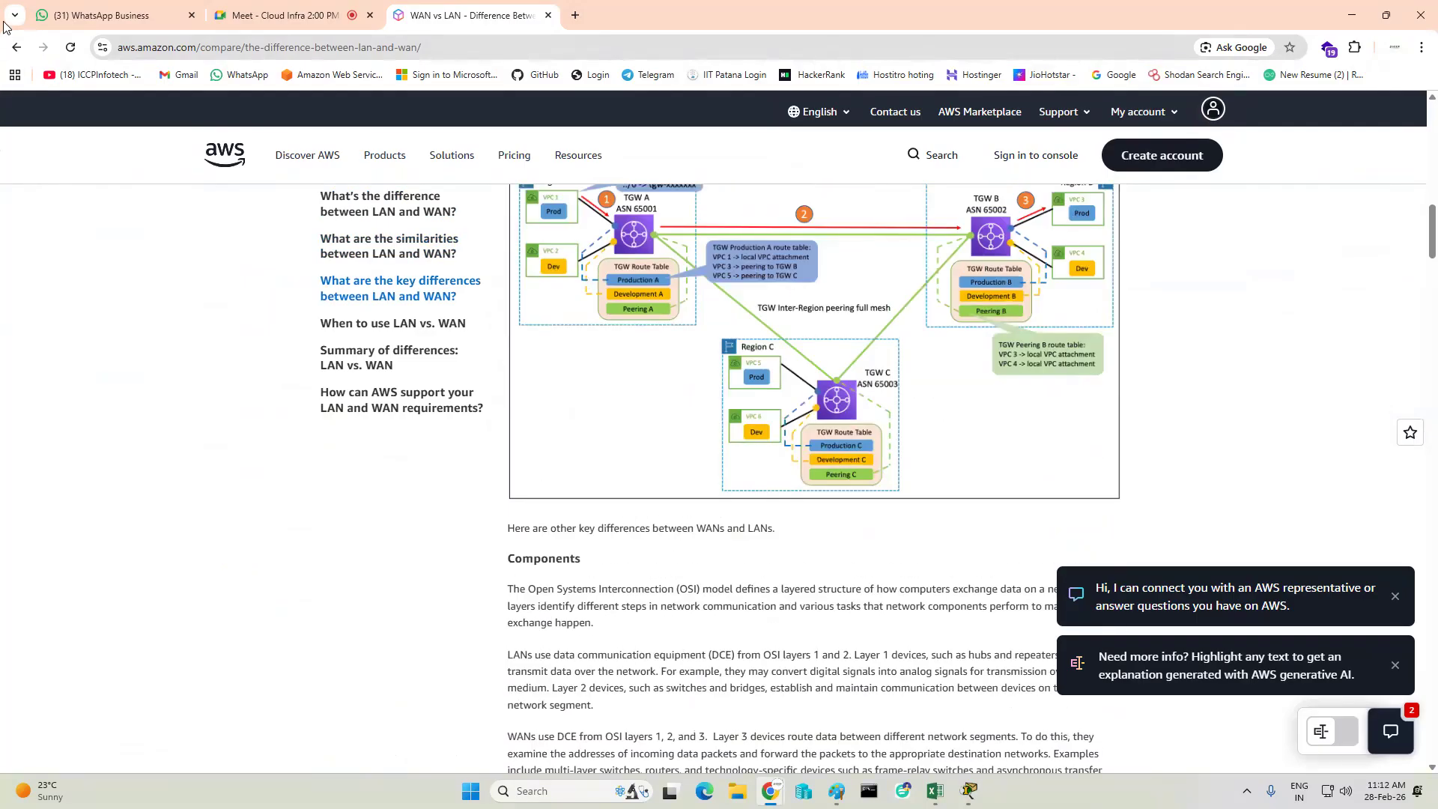
- Return to the Google results and show the image results for the LAN and WAN topology search
left_click(24, 57)
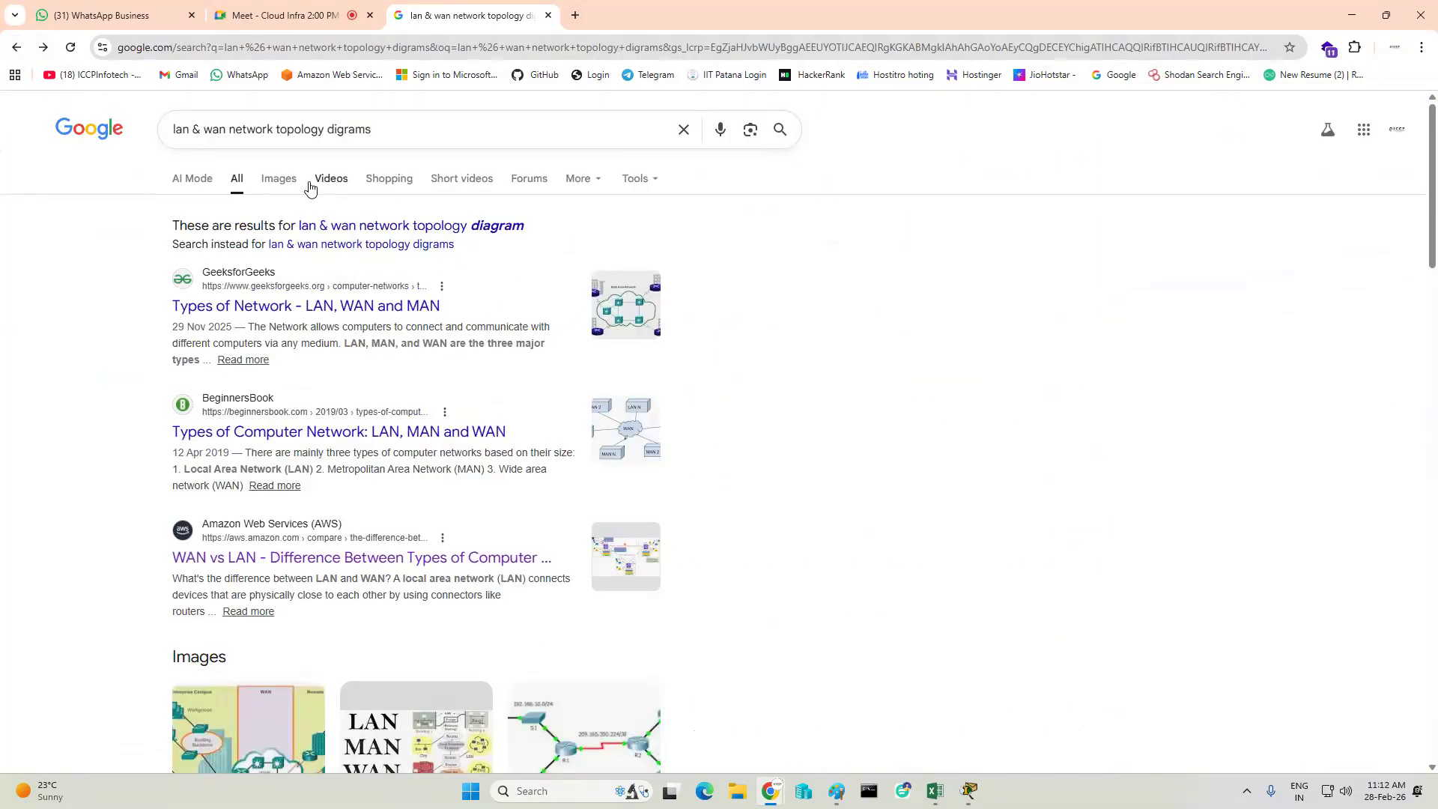
left_click(281, 184)
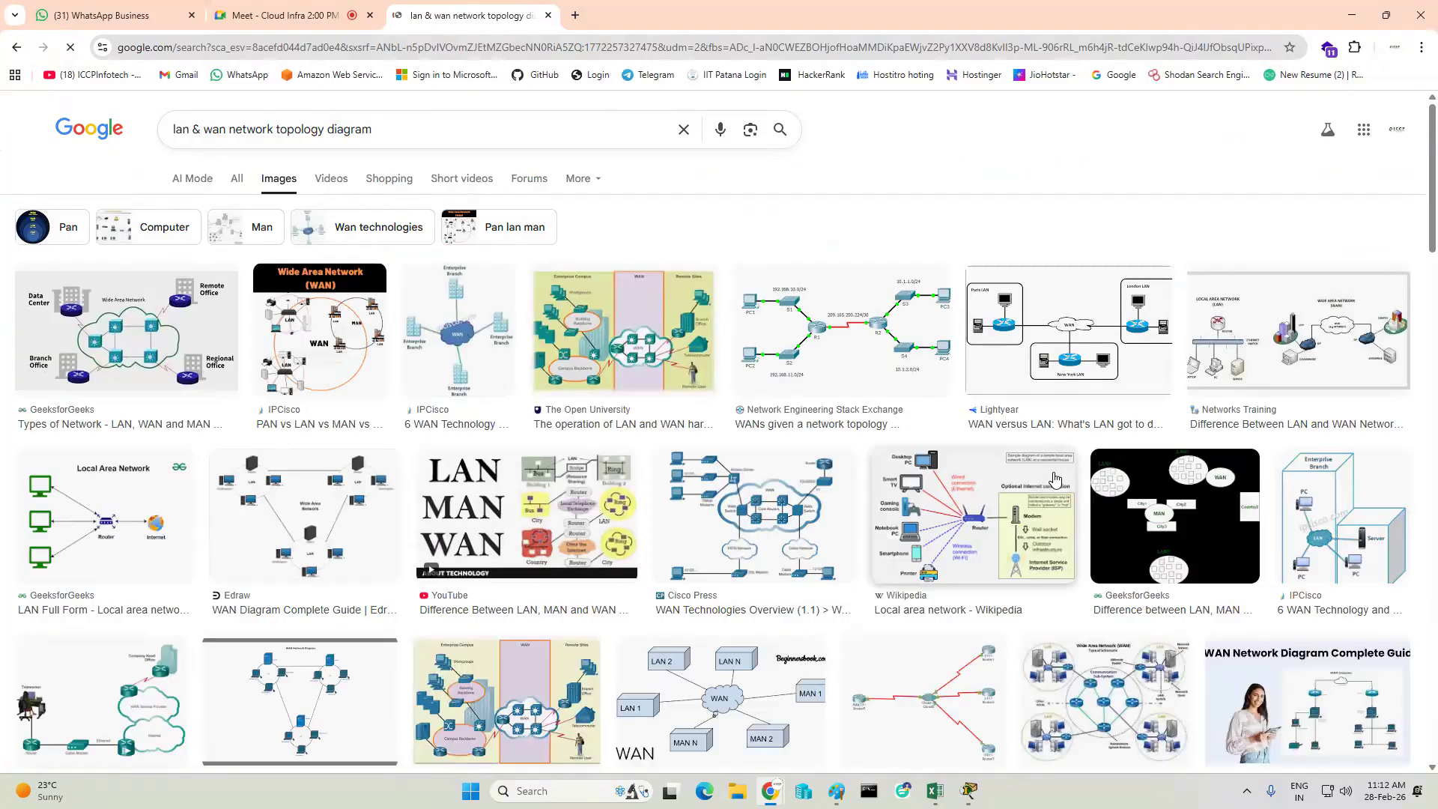
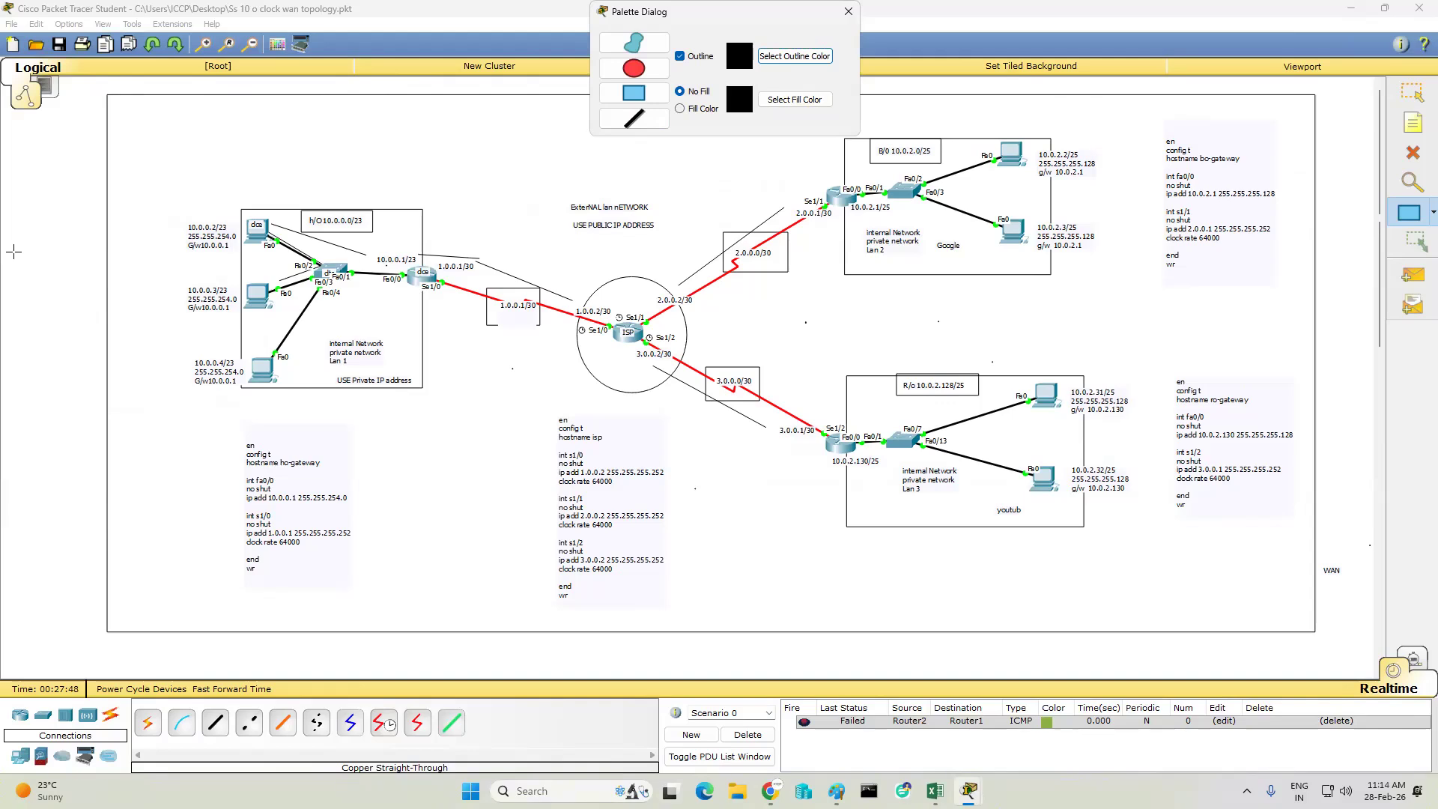
- Close the drawing palette and give PC0 in the H/O network the static IP address 10.0.0.2 with subnet mask 255.255.254.0
left_click(847, 13)
left_click(1413, 94)
left_click(256, 231)
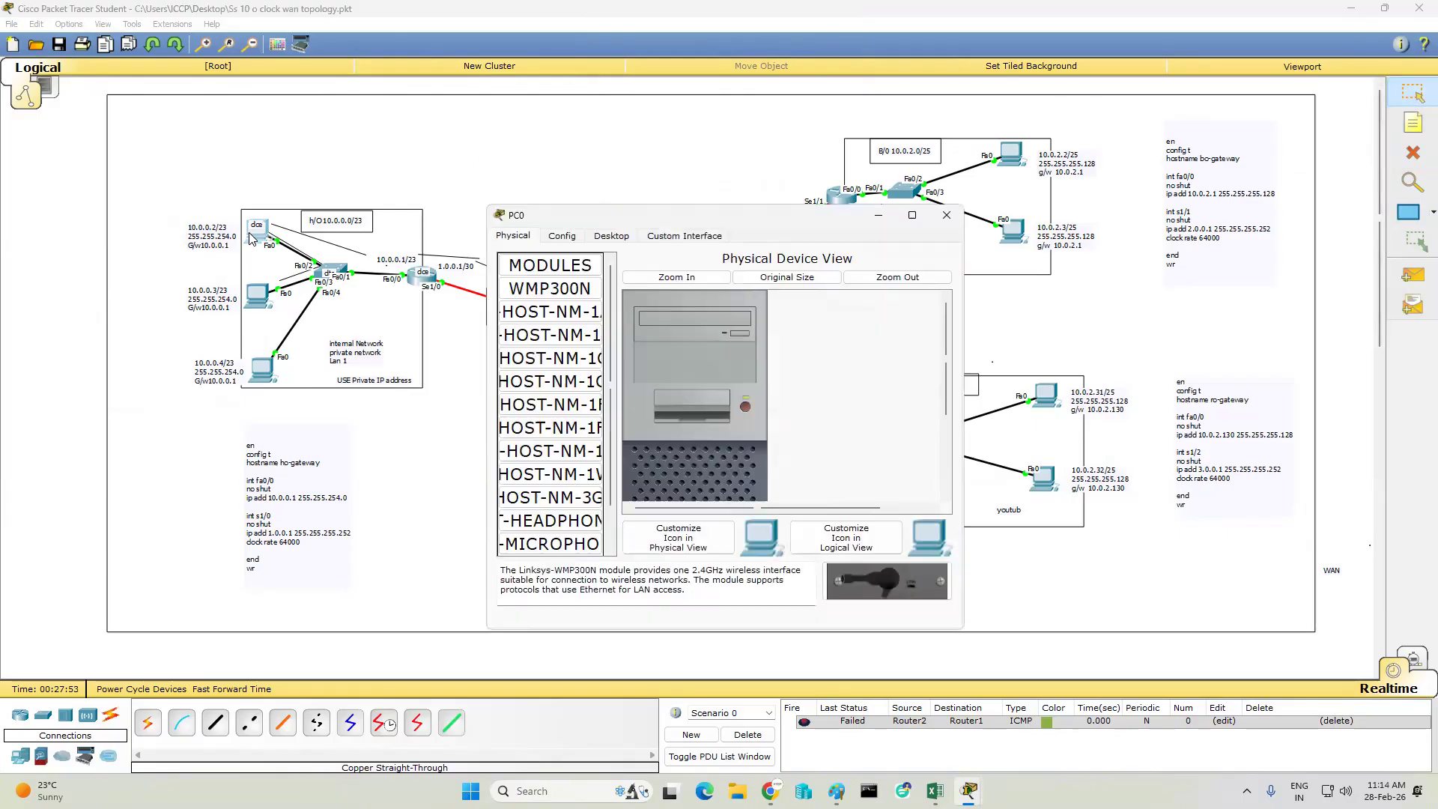
left_click(611, 236)
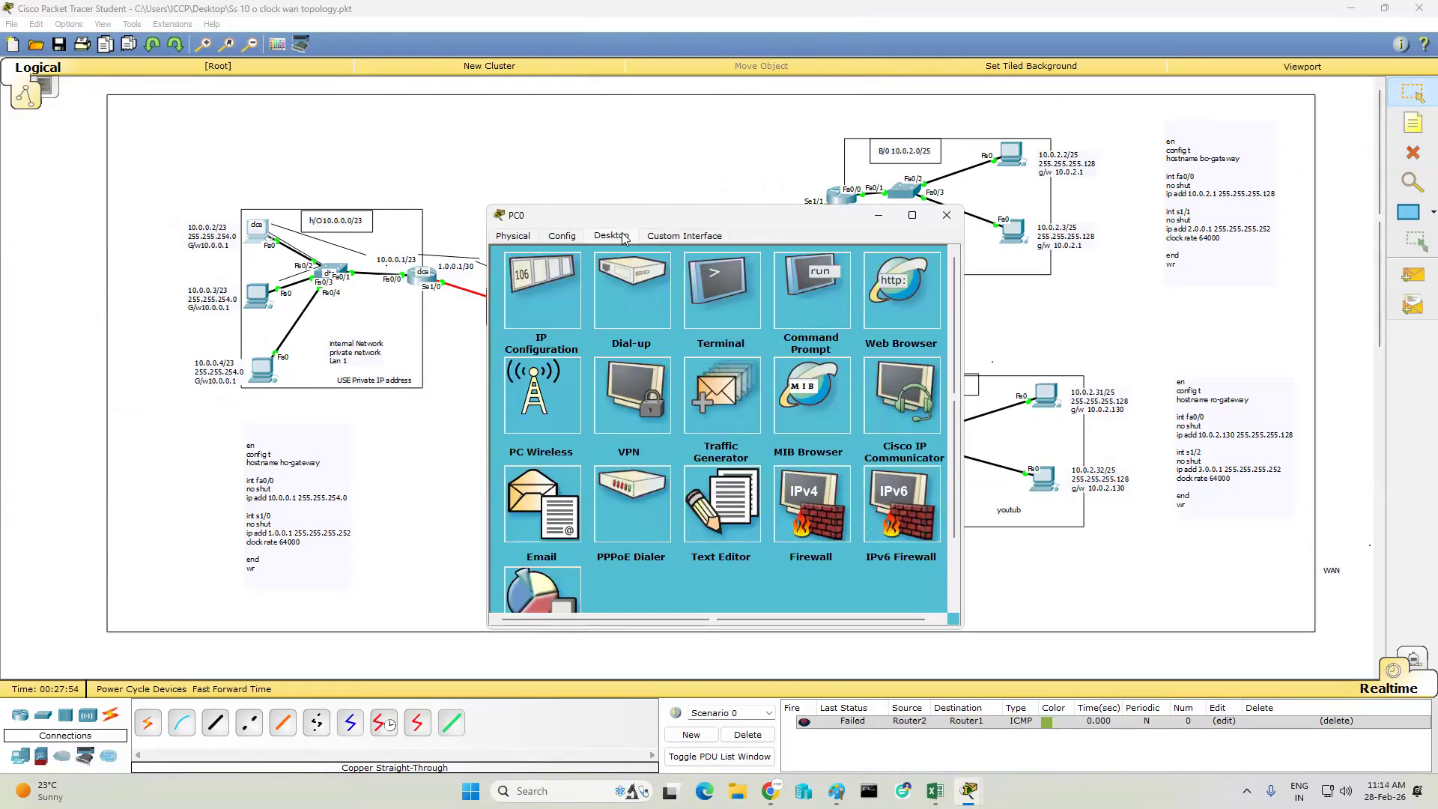
left_click(525, 279)
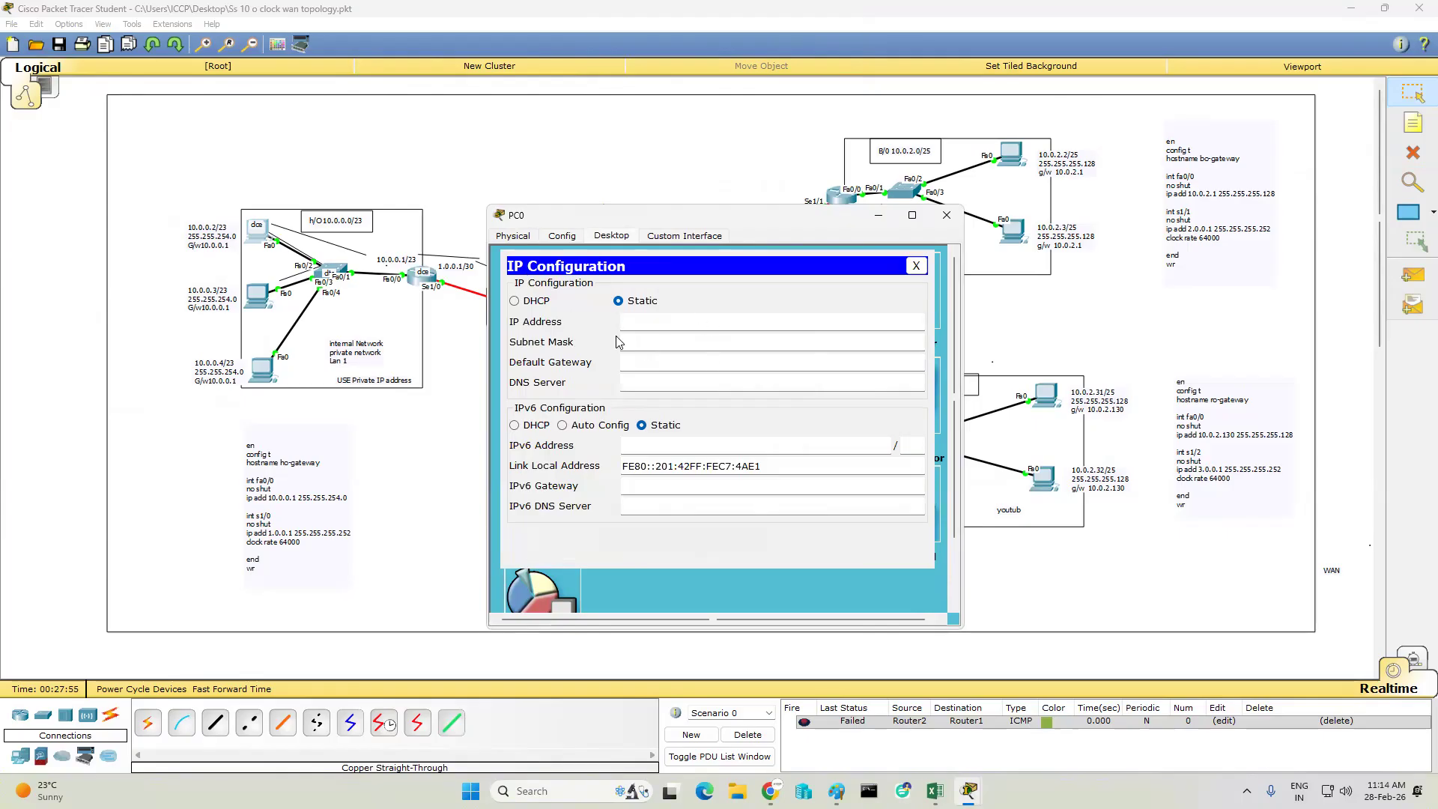
type("10.0.0.2")
left_click(616, 342)
type("255.255.254.0")
key("ctrl+a")
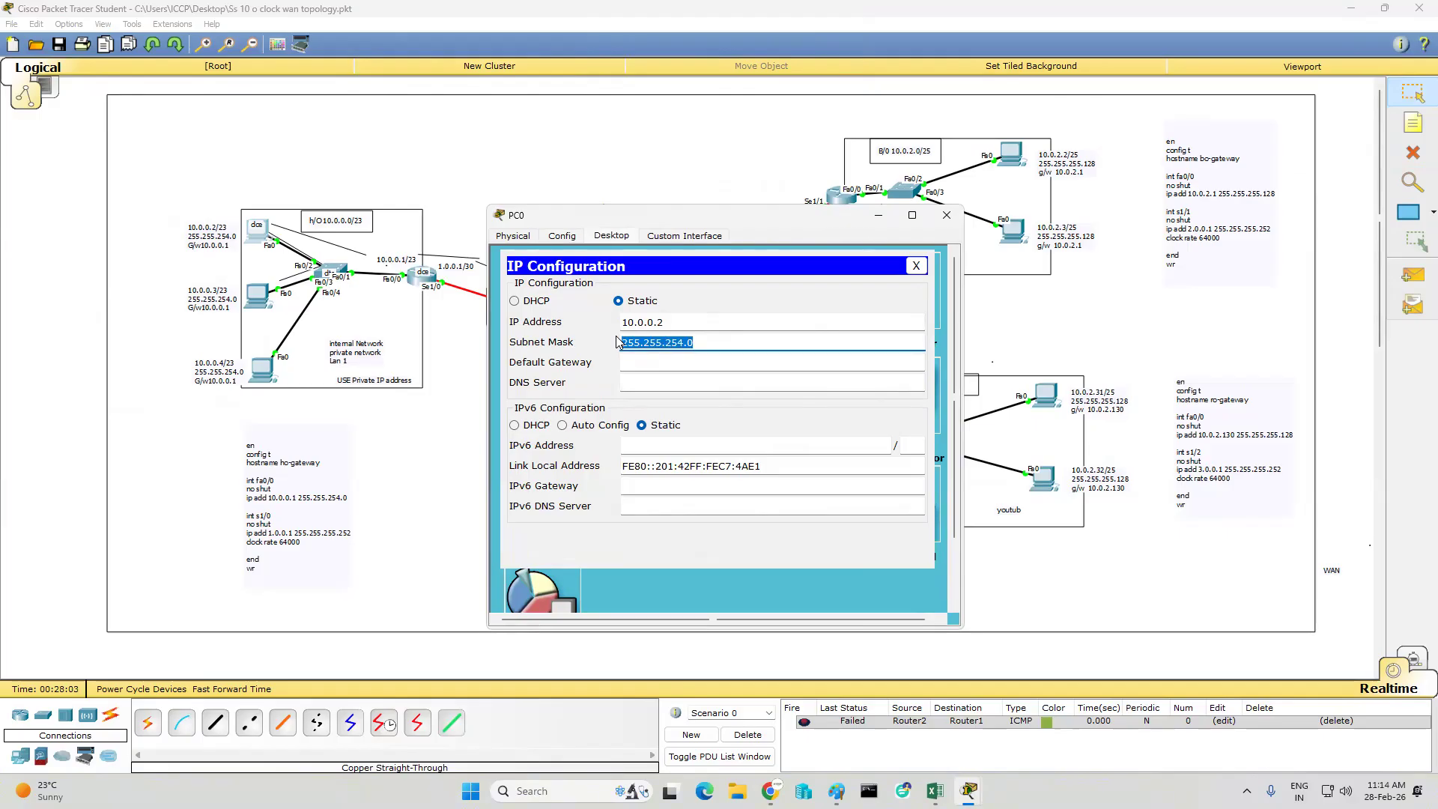
key("Tab")
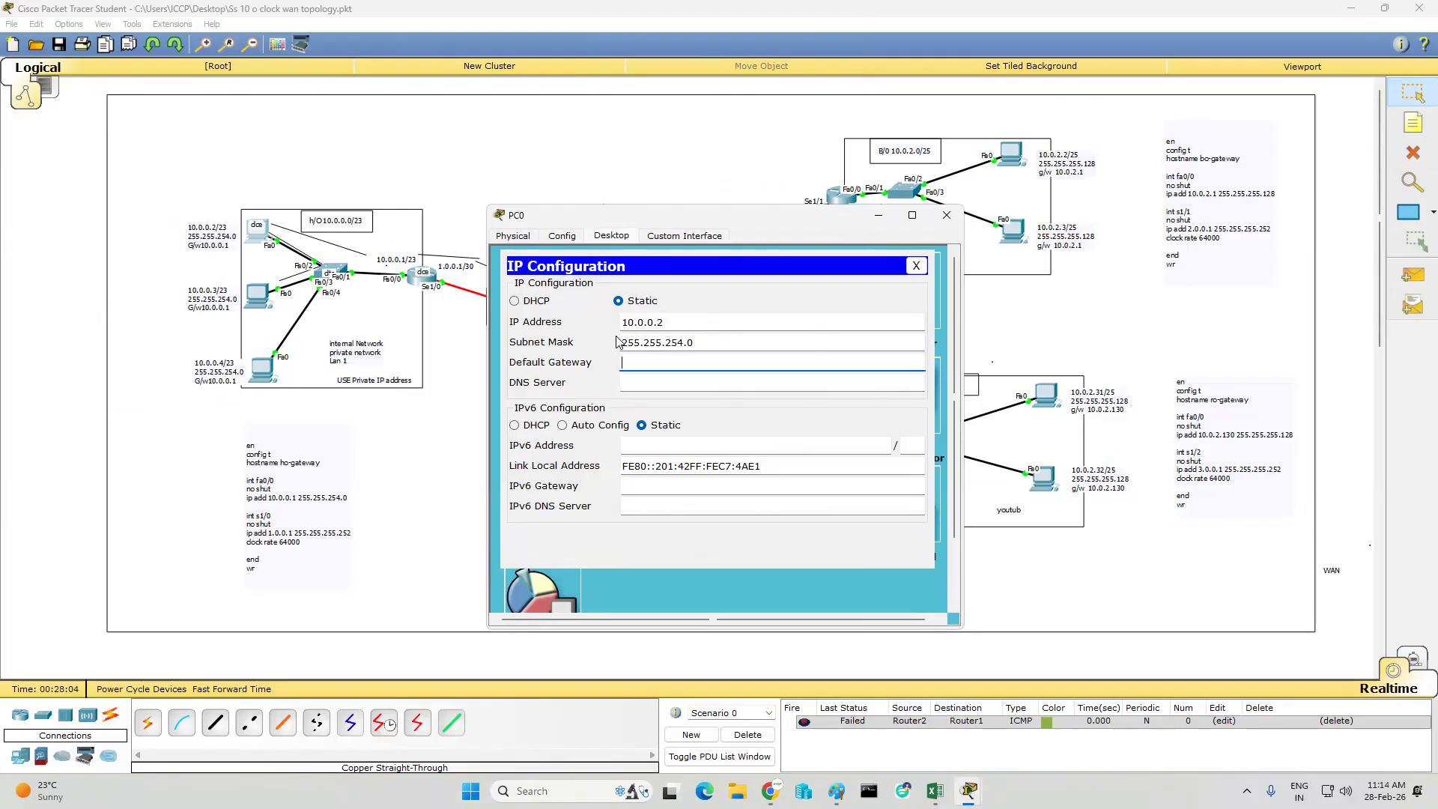
left_click_drag(738, 216, 903, 194)
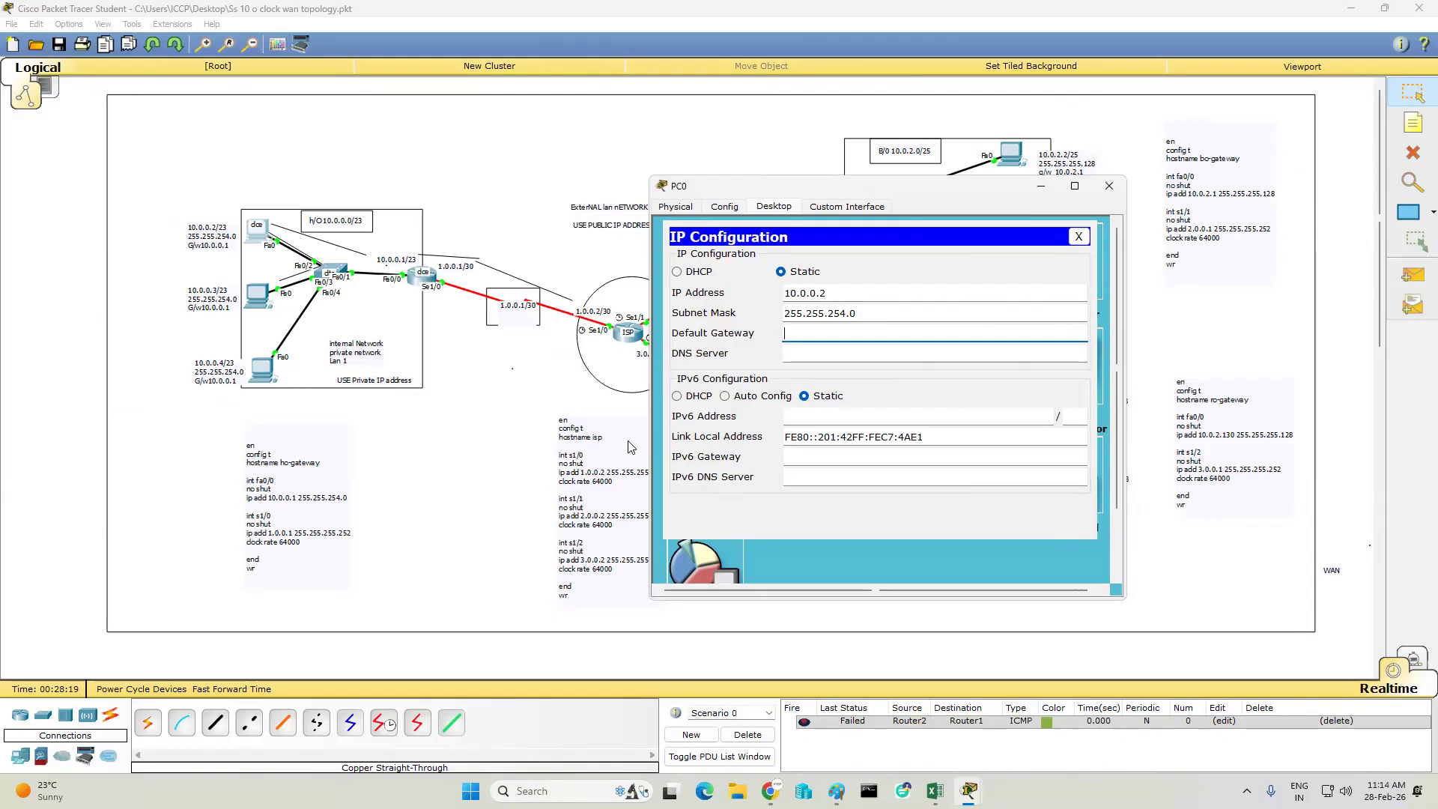
- Open Windows Network Connections with ncpa.cpl and examine the connection details of the vEthernet (Wifi-Switch) adapter
key("super+r")
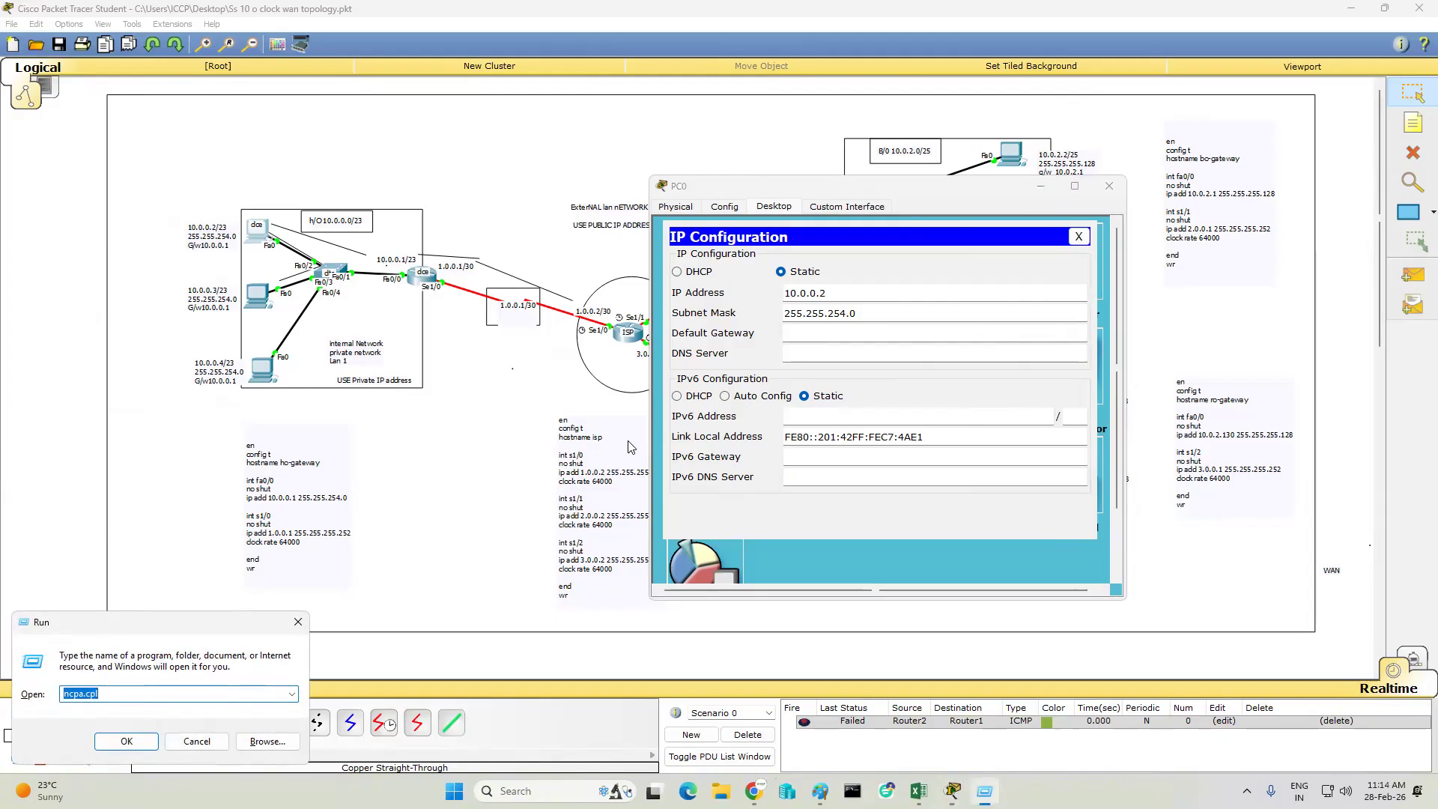
key("Escape")
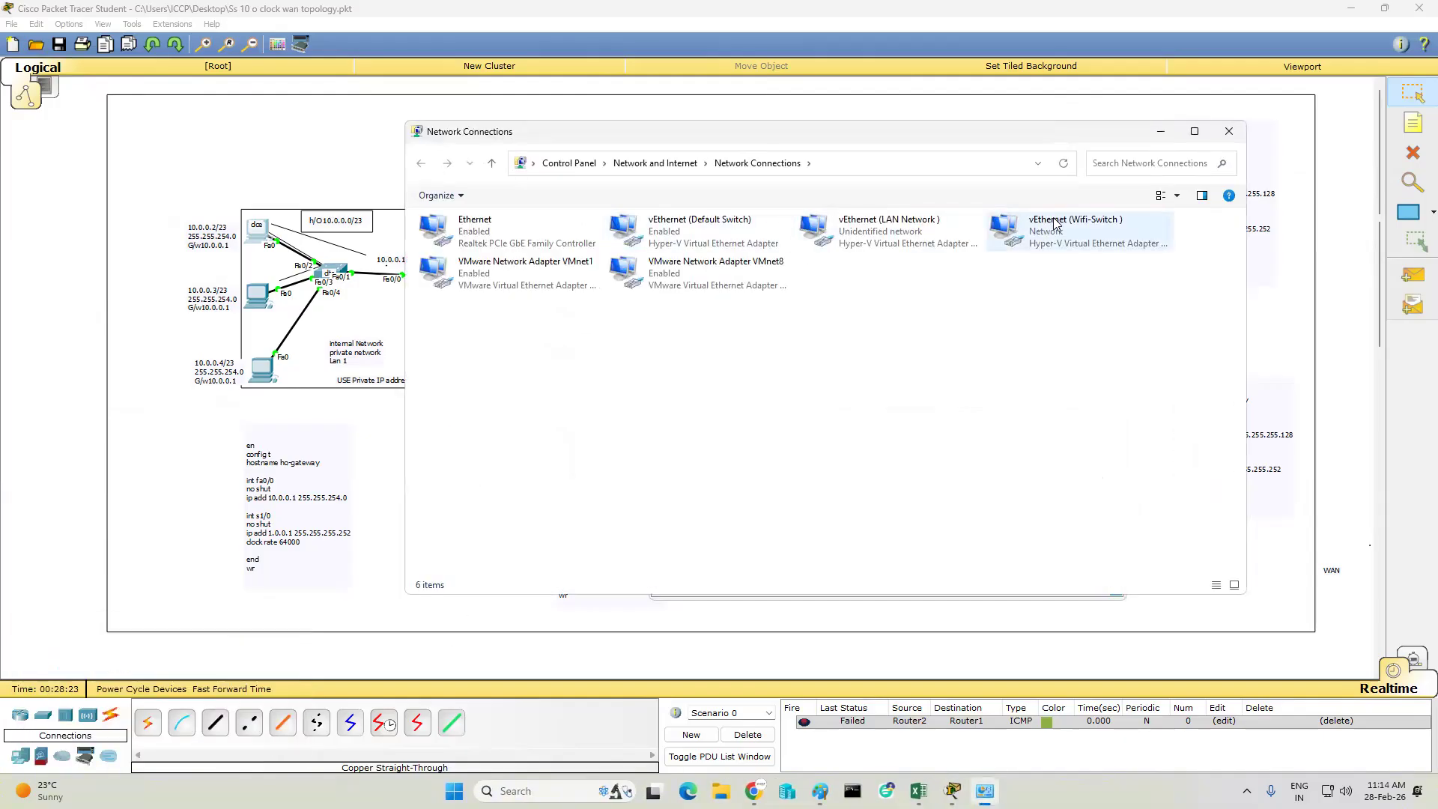
left_click(1061, 235)
right_click(1061, 235)
left_click(1109, 257)
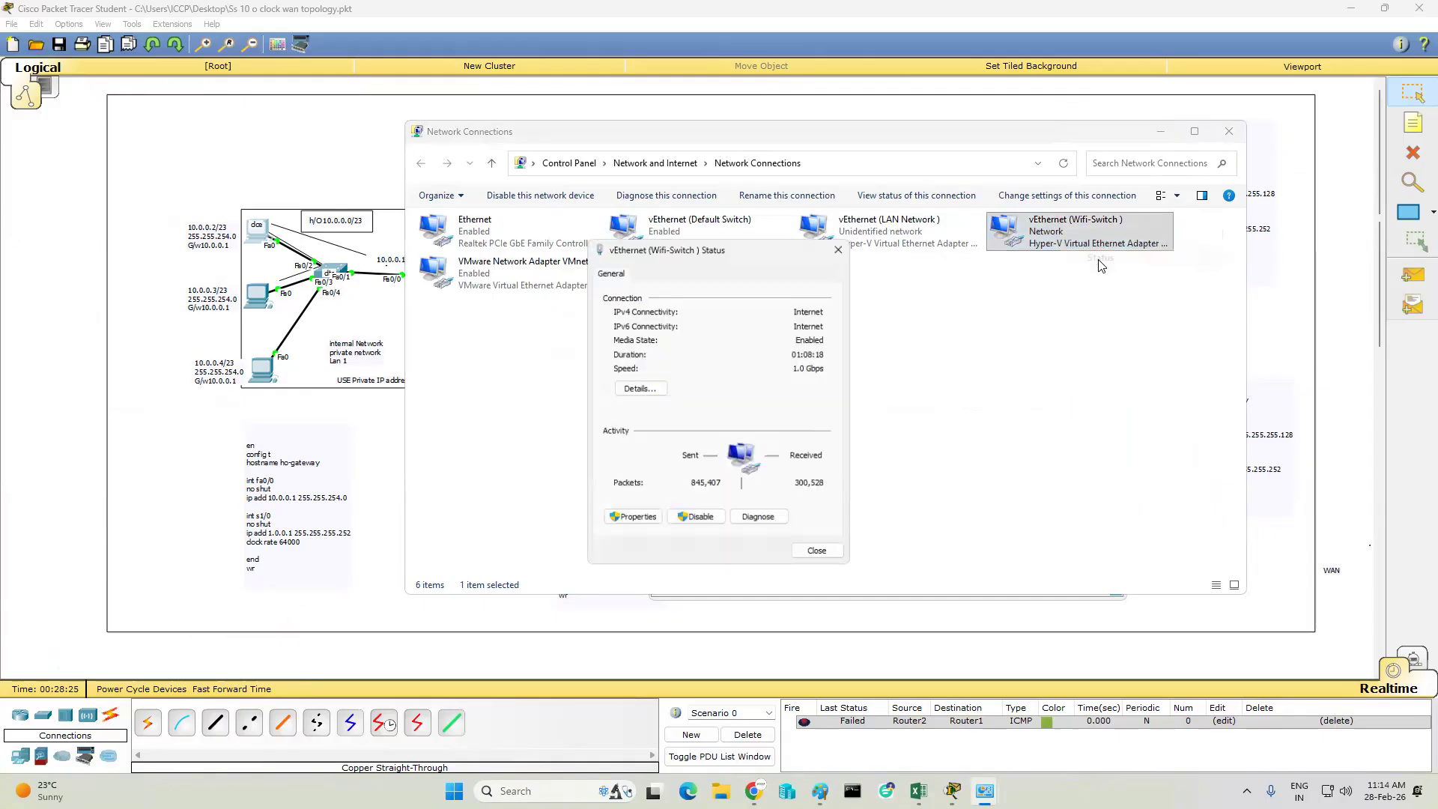
left_click(643, 388)
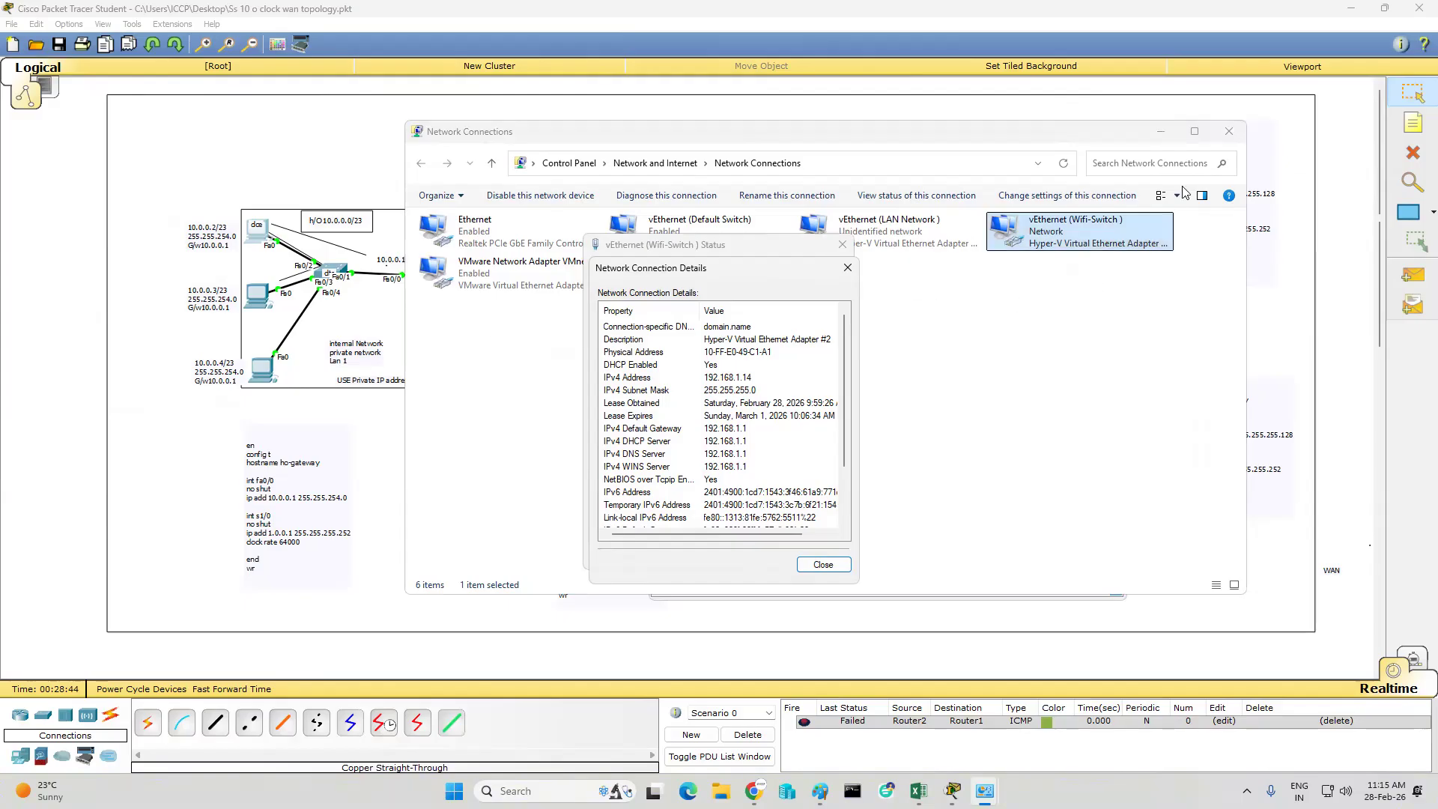
left_click(1219, 133)
left_click(1219, 133)
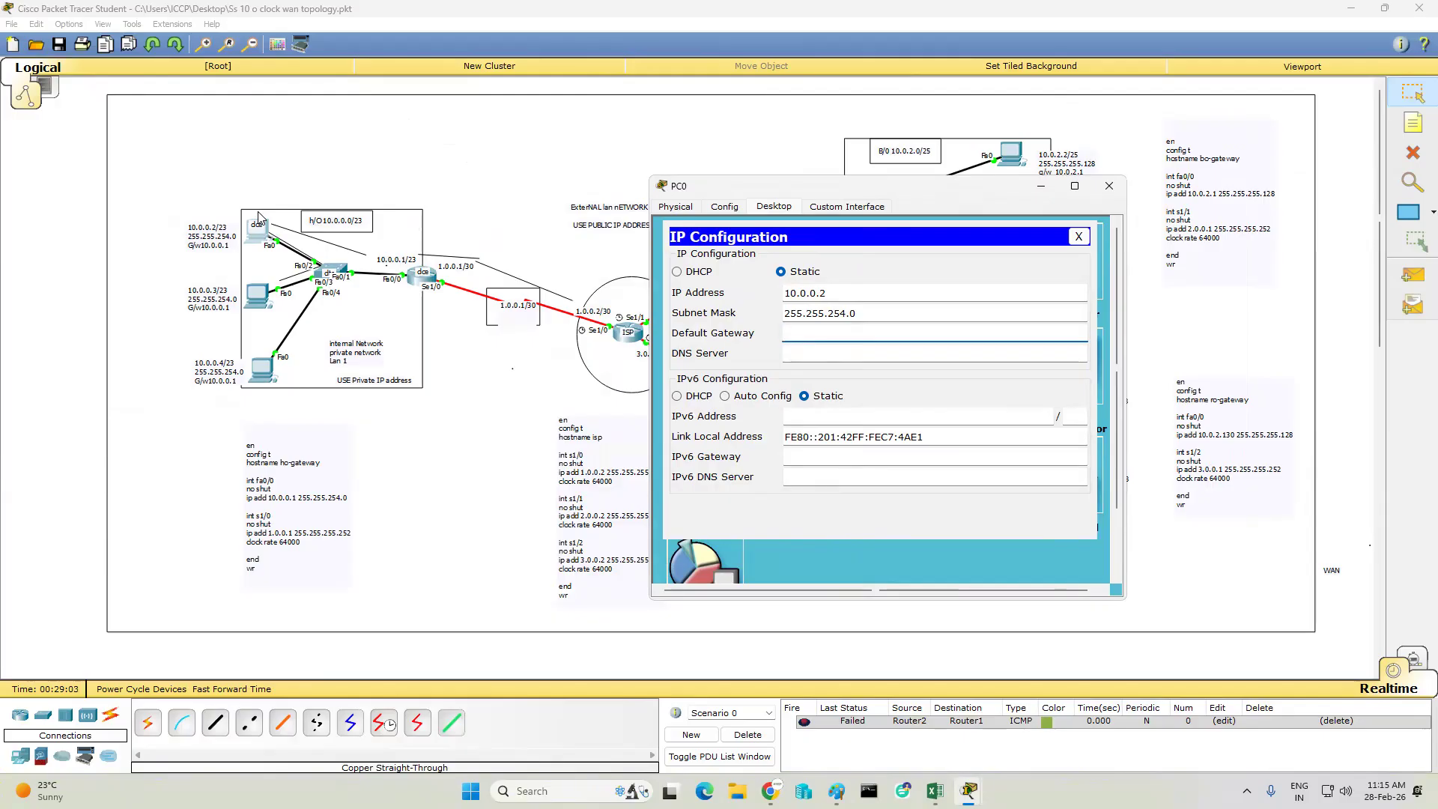
- Set PC0's default gateway to 10.0.0.1 and close its window
type("0.0.0.1")
left_click(1110, 186)
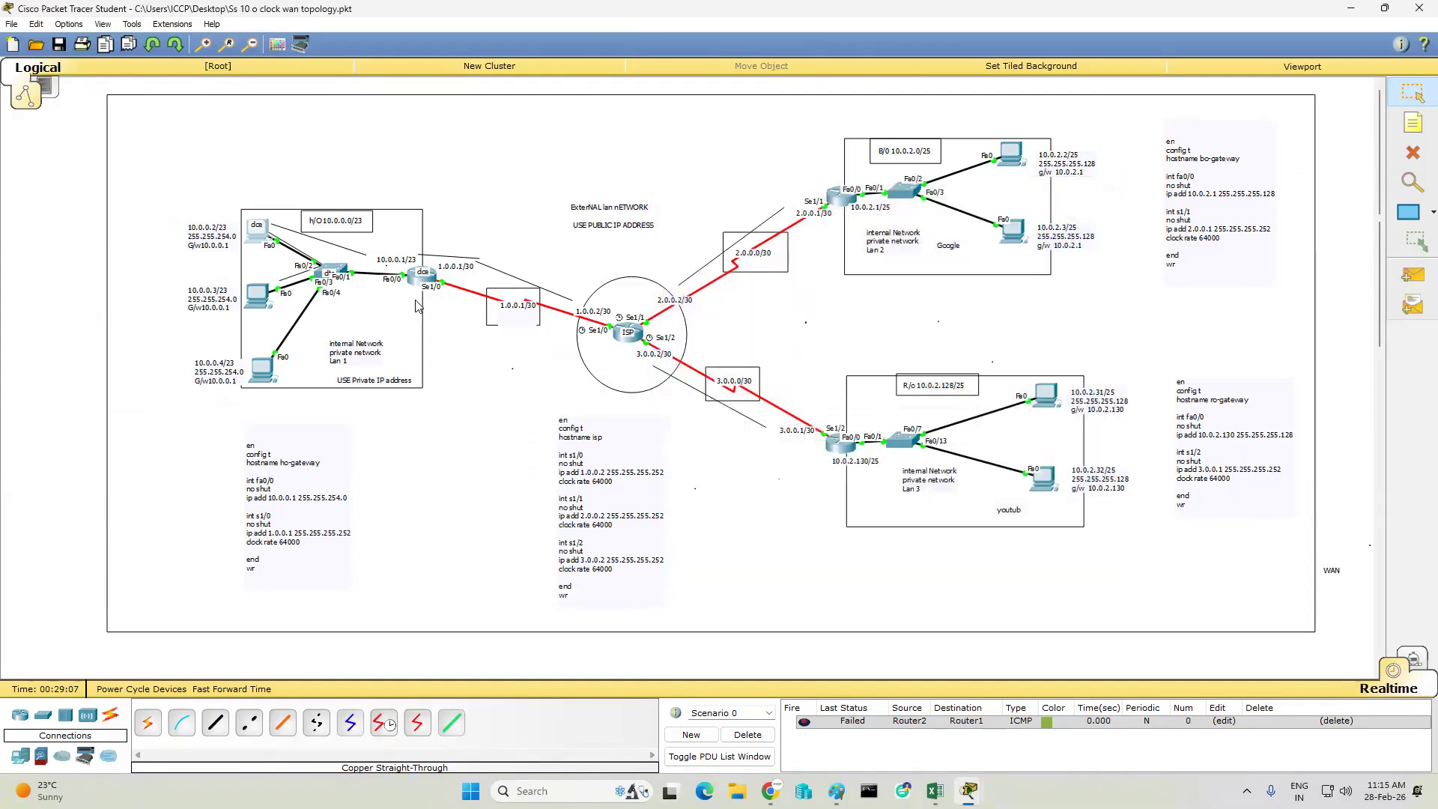
- Configure PC1 in the H/O network with IP address 10.0.0.3, subnet mask 255.255.254.0 and default gateway 10.0.0.1
left_click(255, 296)
left_click(605, 237)
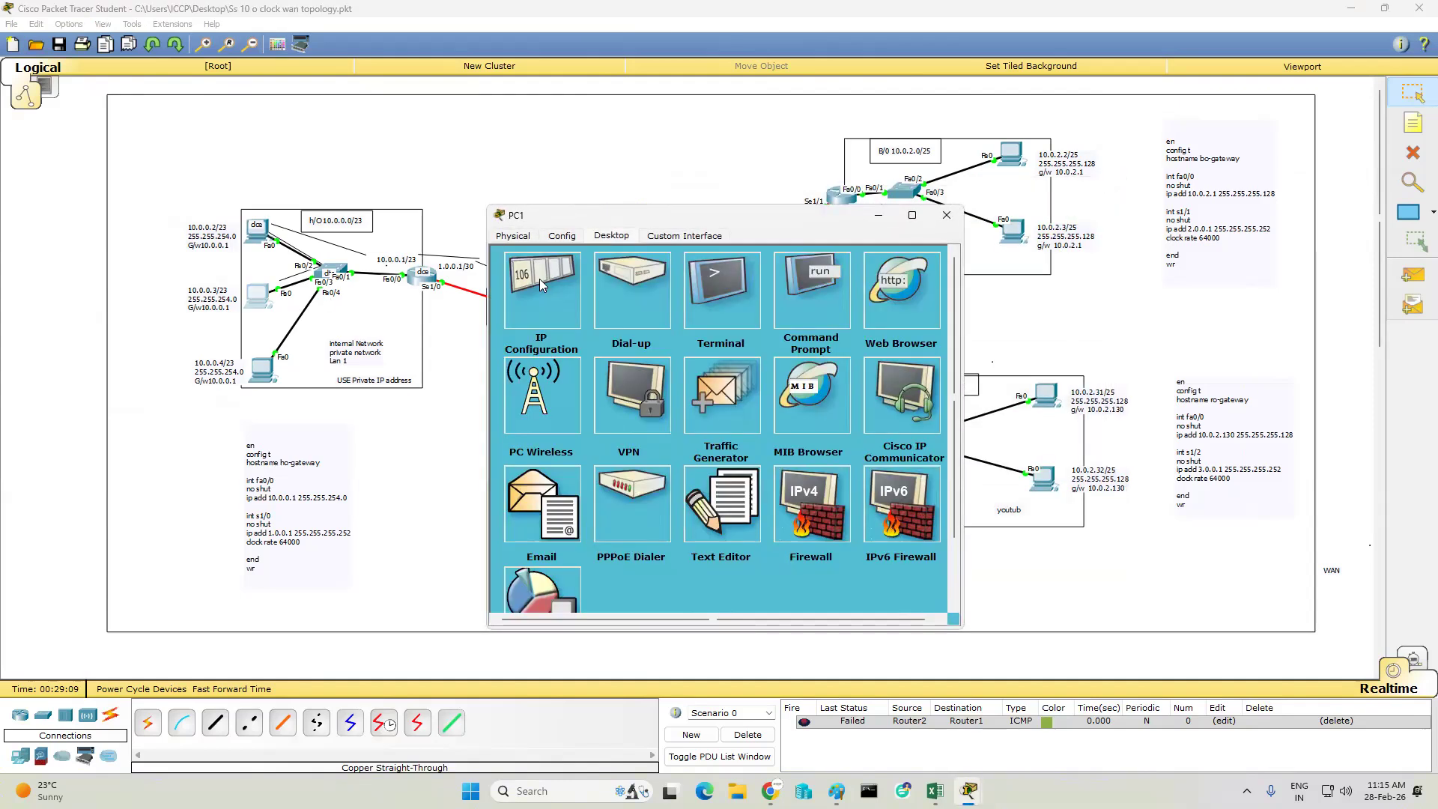
left_click(545, 311)
type("10.0.0.")
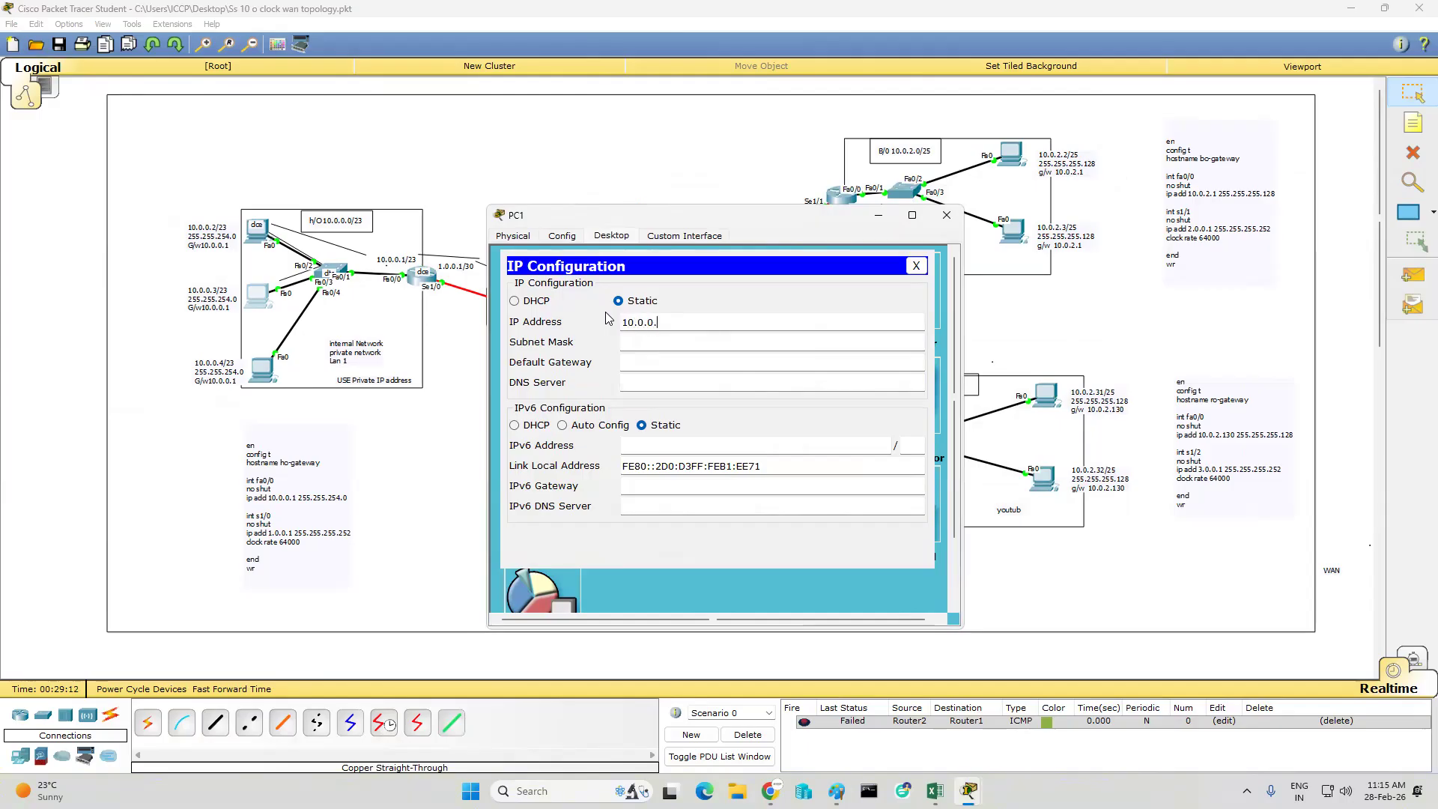
type("3")
key("Tab")
key("Tab")
key("shift+Tab")
type("255.255.254.0")
left_click(627, 368)
type("1")
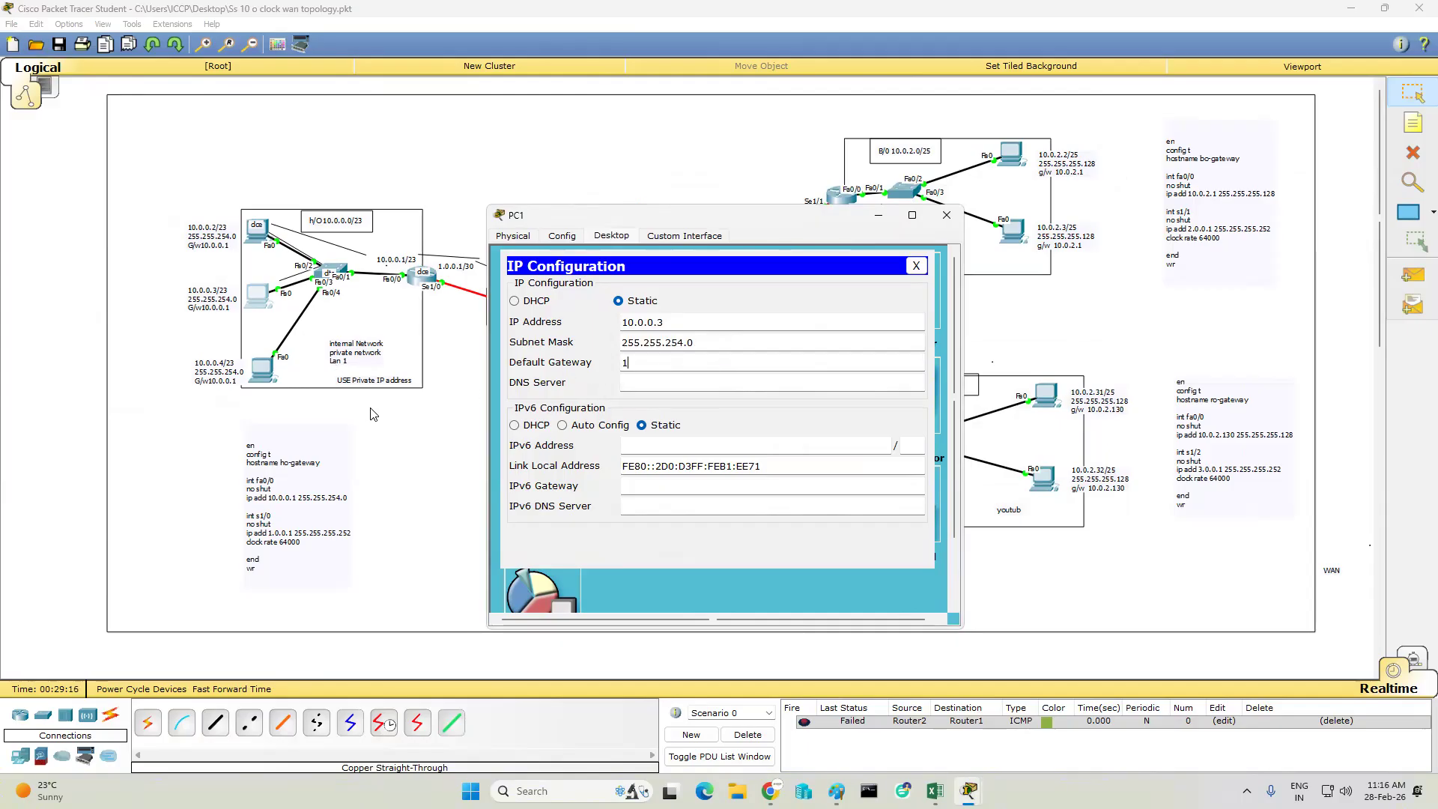
type("0.0.0.1")
left_click(946, 215)
- Open the IP configuration of PC2, the lowest PC in the H/O network
left_click(261, 369)
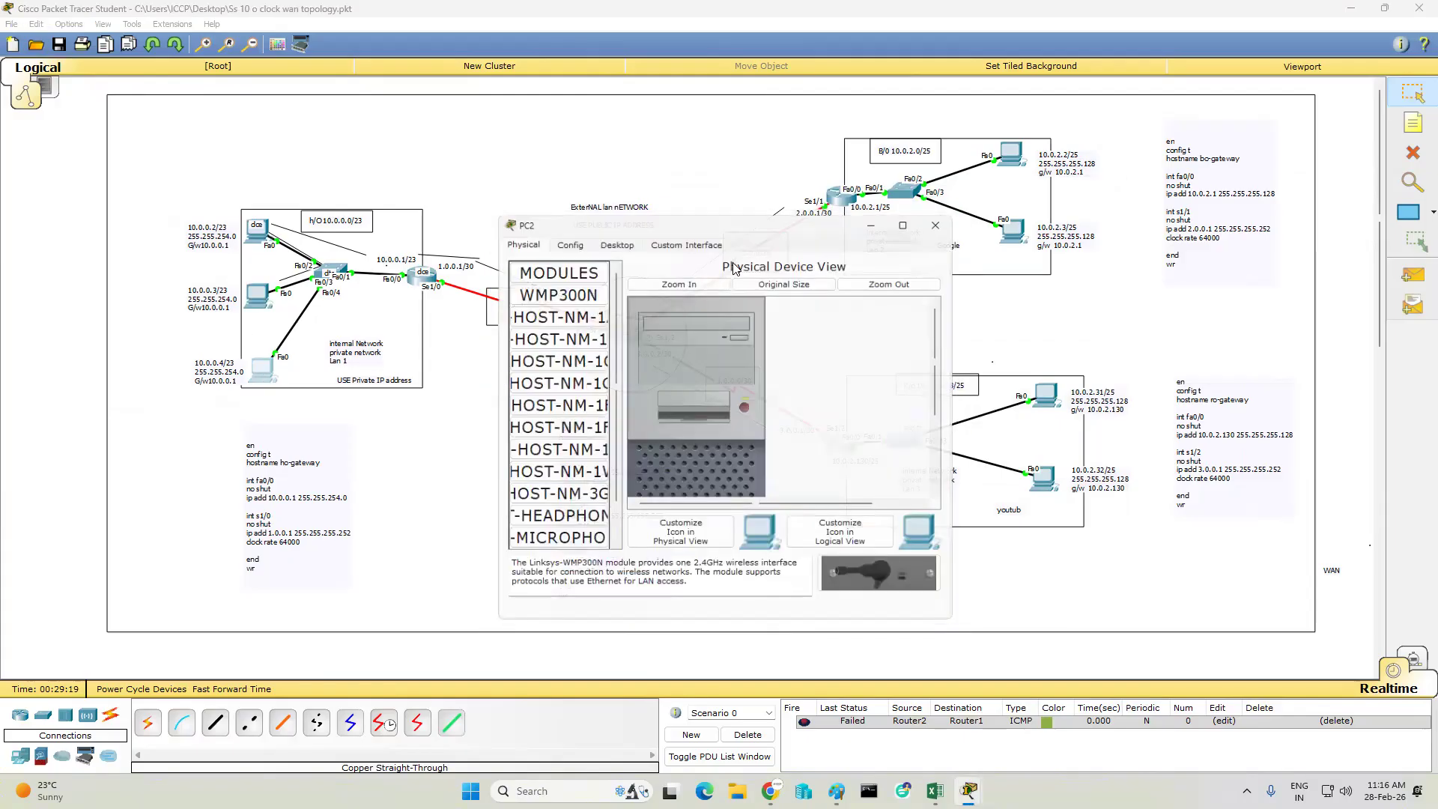
left_click(612, 236)
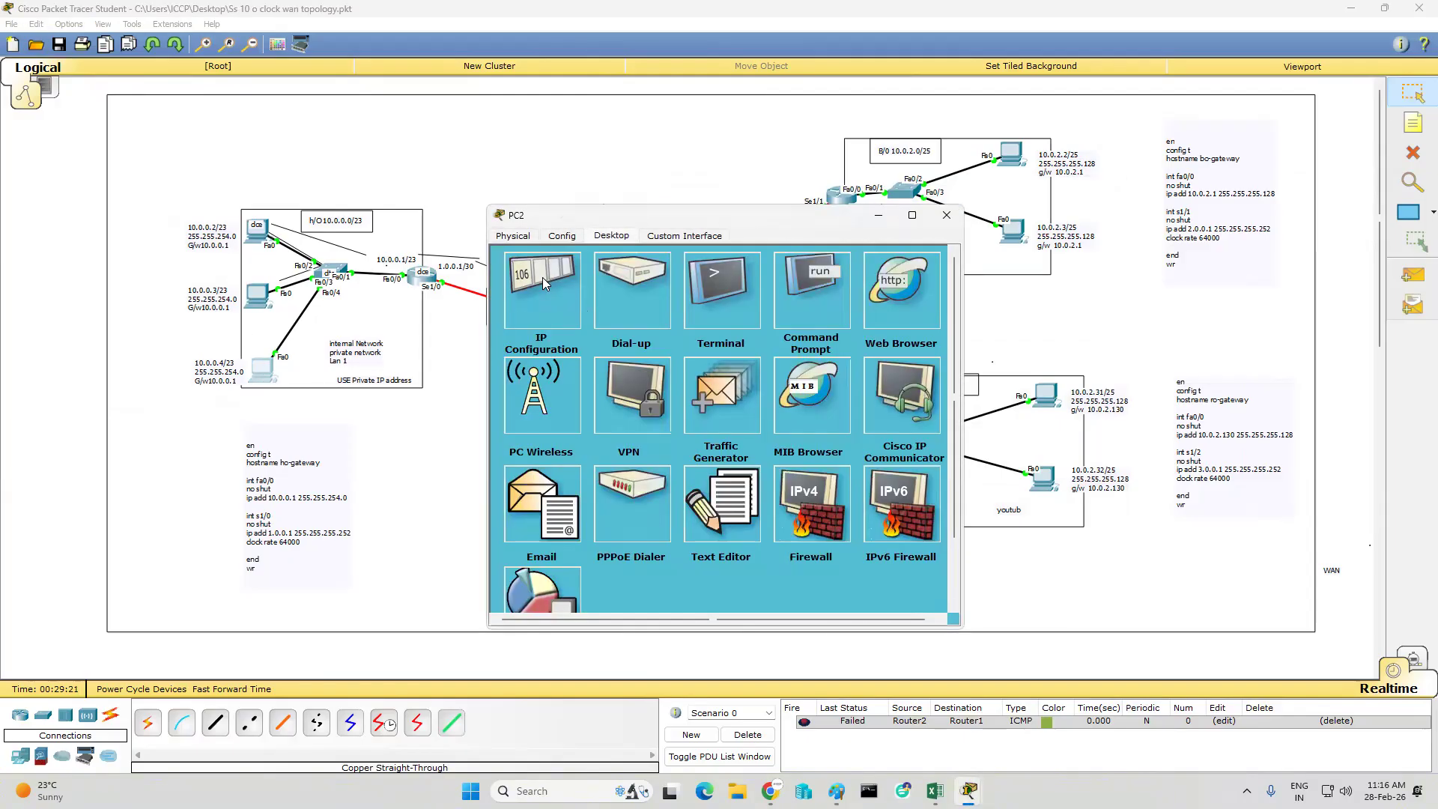
left_click(572, 325)
- Try to assign PC2 the IP addresses 10.0.0.1 and 10.0.0.2, already taken by the gateway and PC0
type("10.")
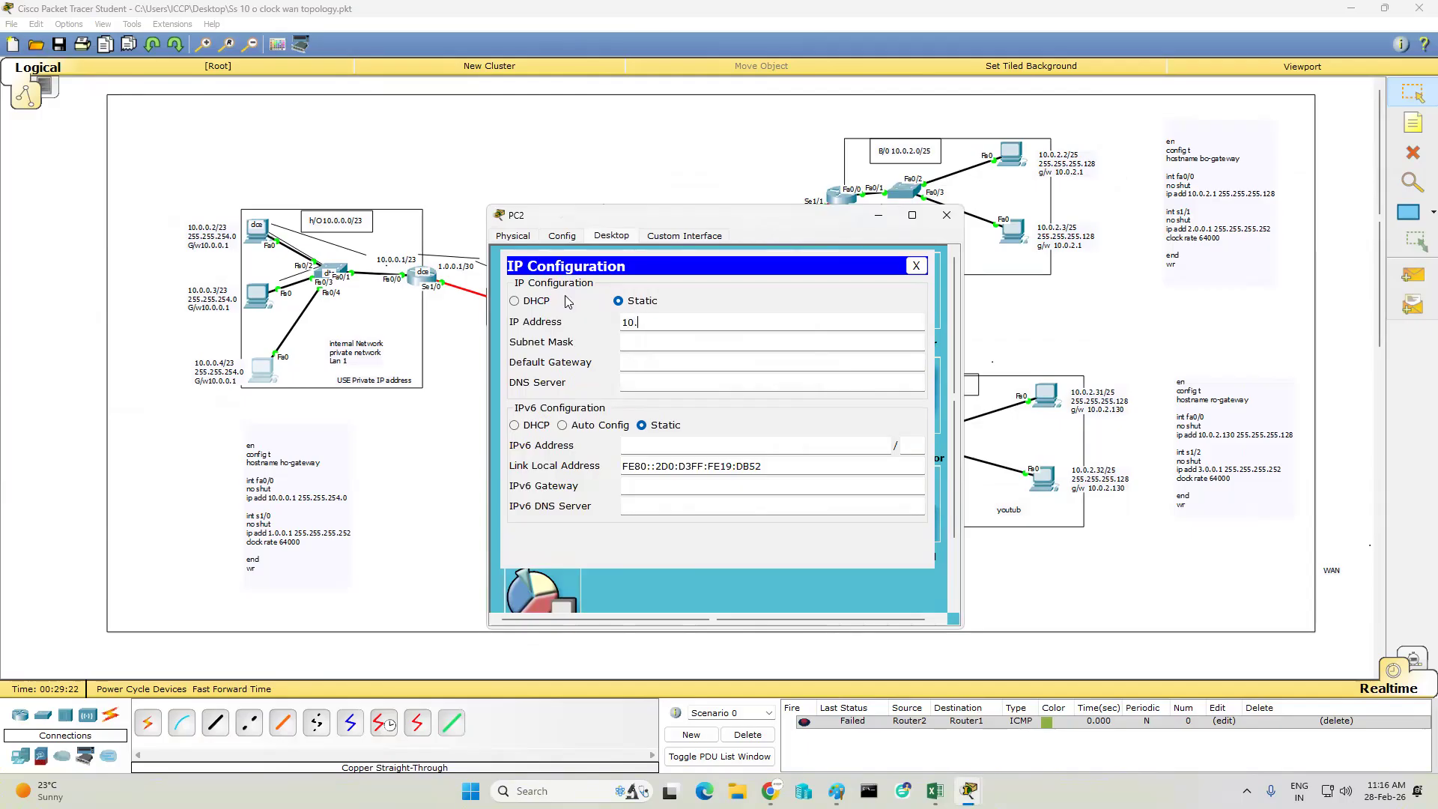
type("0.0.1")
key("Tab")
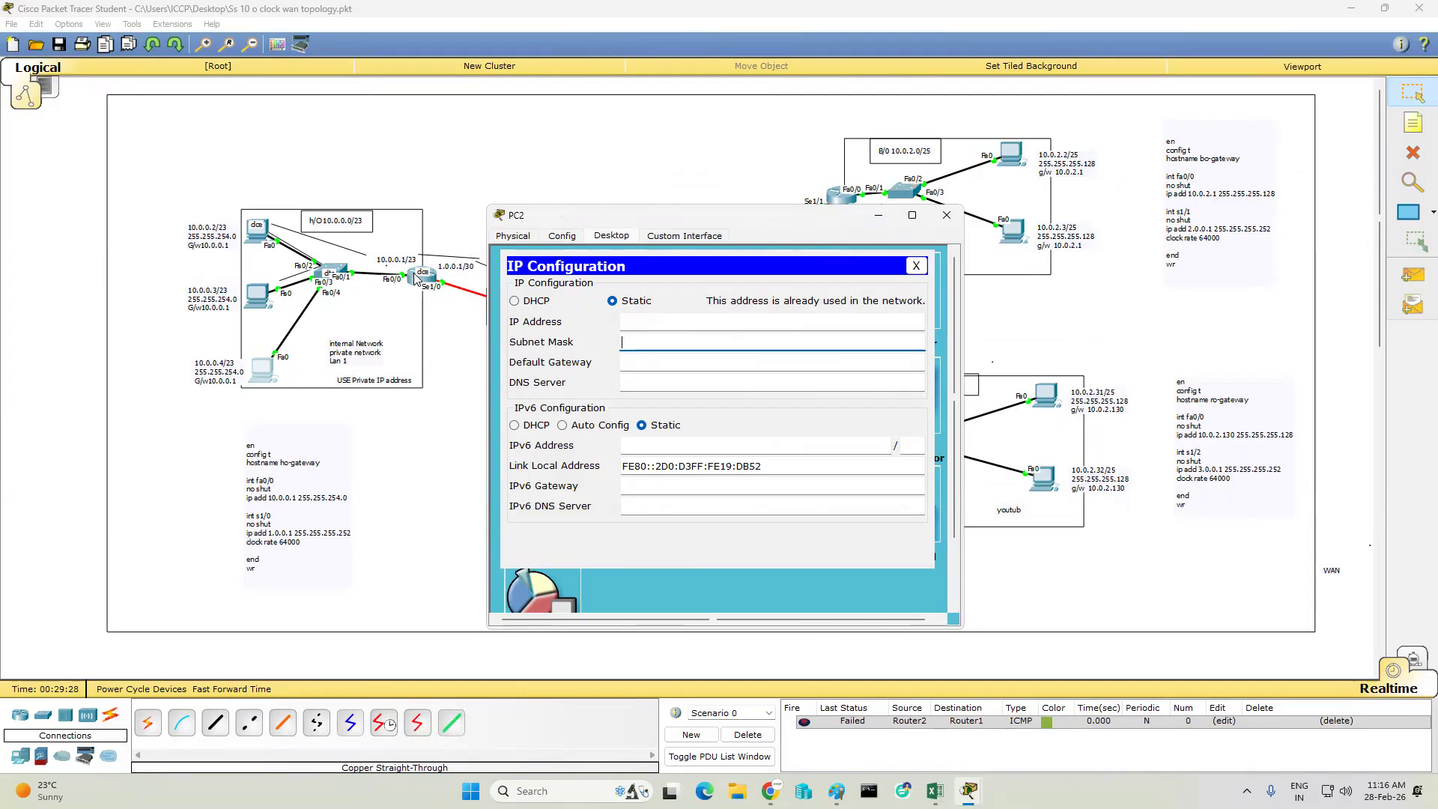
left_click(657, 321)
type("1")
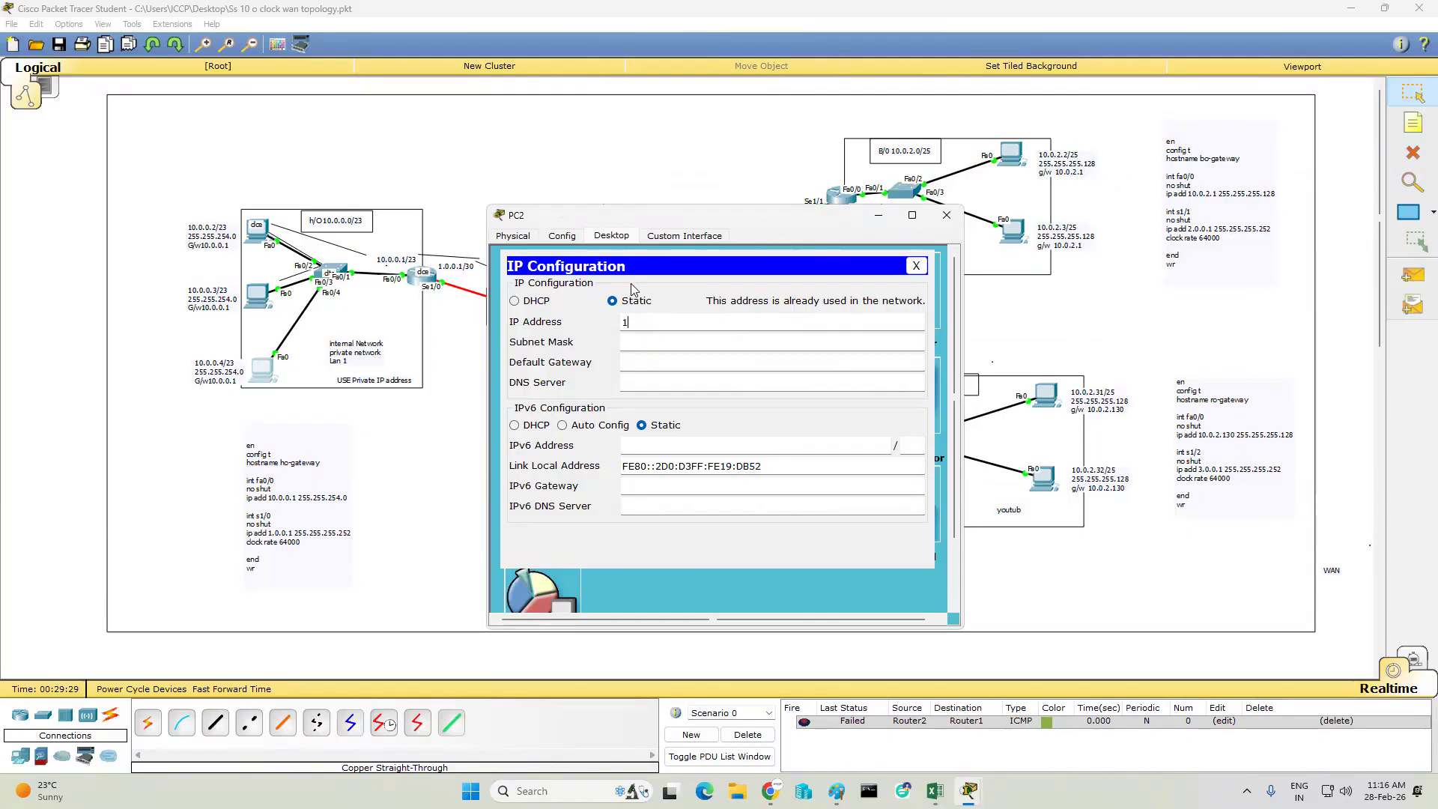
type("0.0.0.2")
left_click(681, 342)
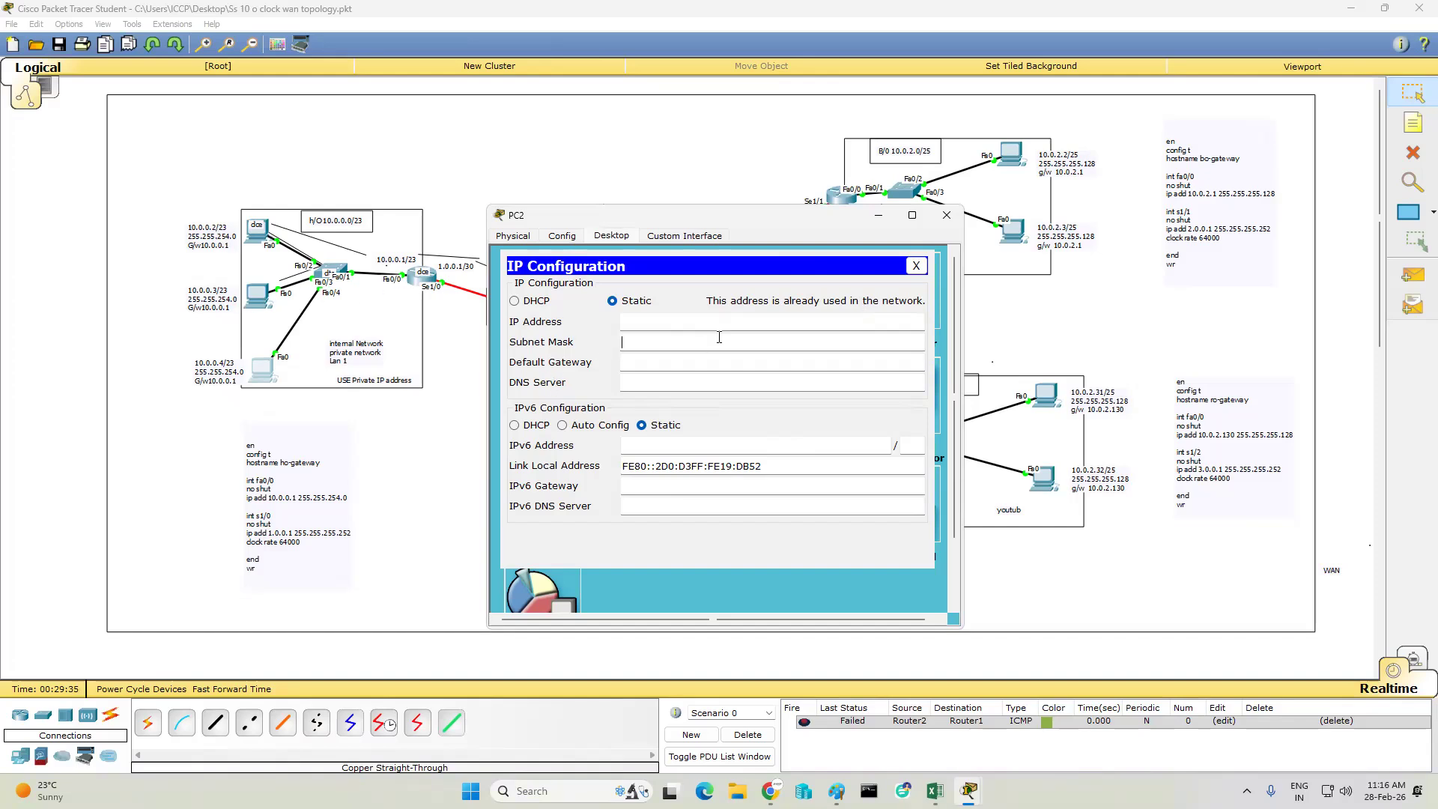
- Configure PC2 with IP address 10.0.0.4, subnet mask 255.255.254.0 and default gateway 10.0.0.1
left_click(683, 321)
type("10.0.0.4")
key("Tab")
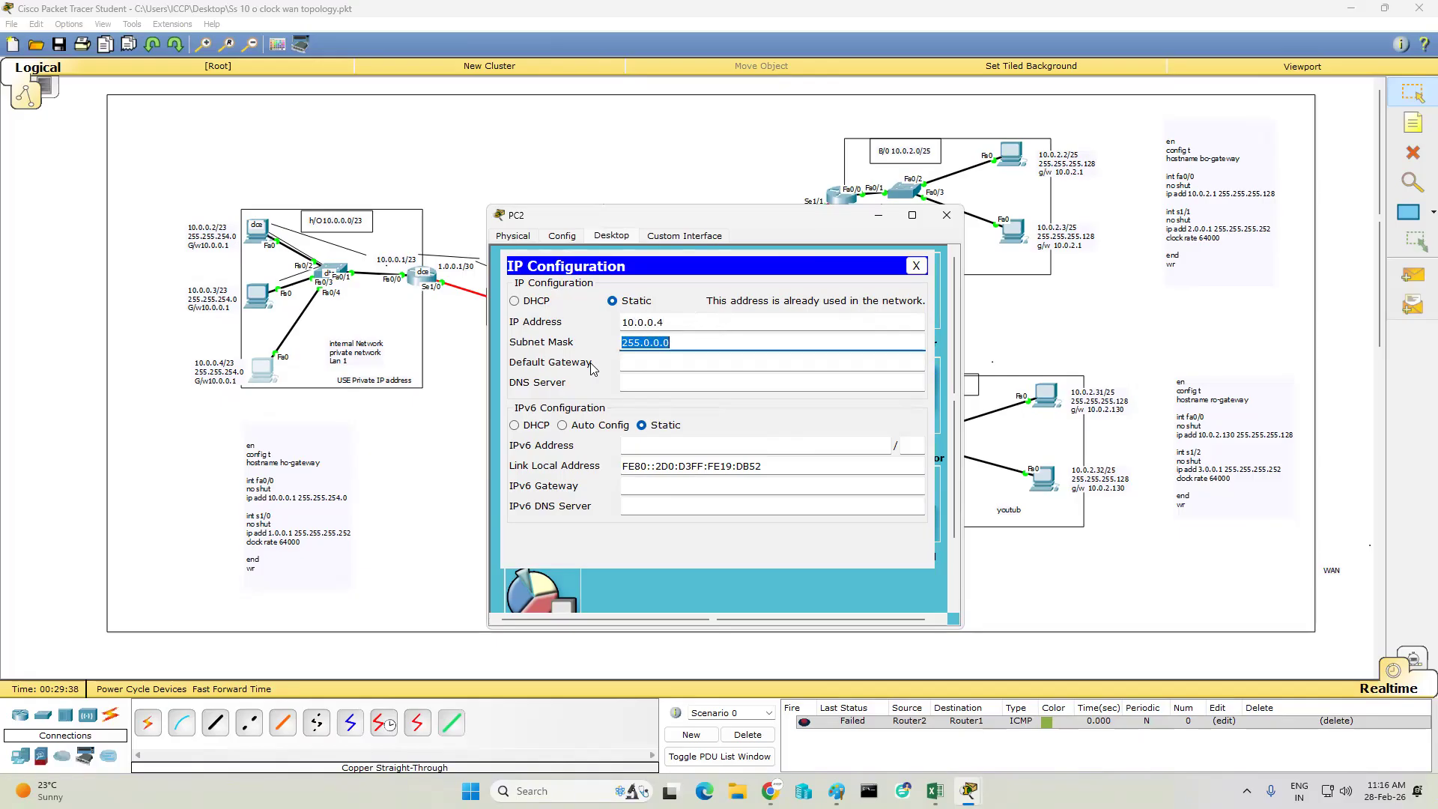
type("255.255.254.0")
key("Tab")
type("1")
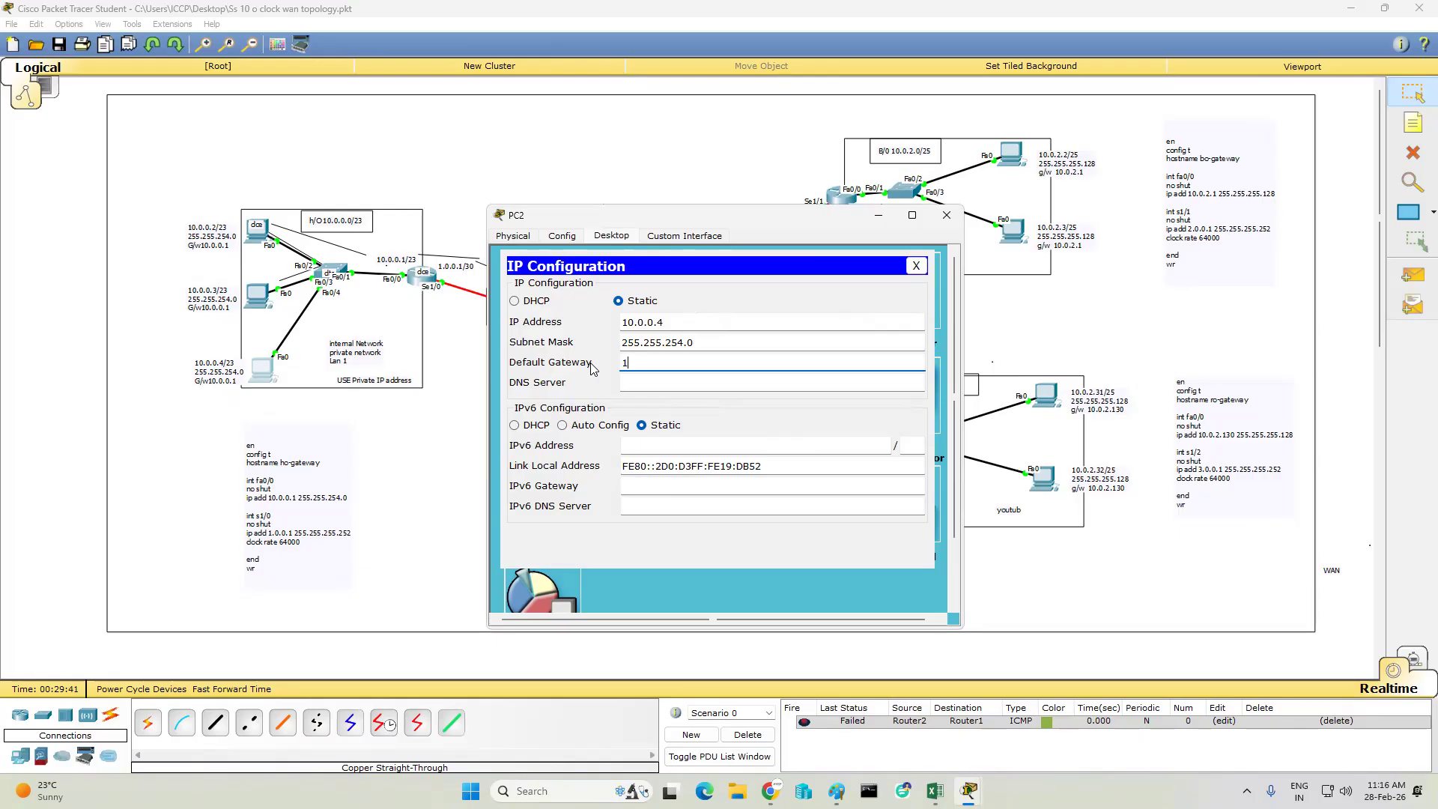
type("0.0.0.1")
left_click(947, 215)
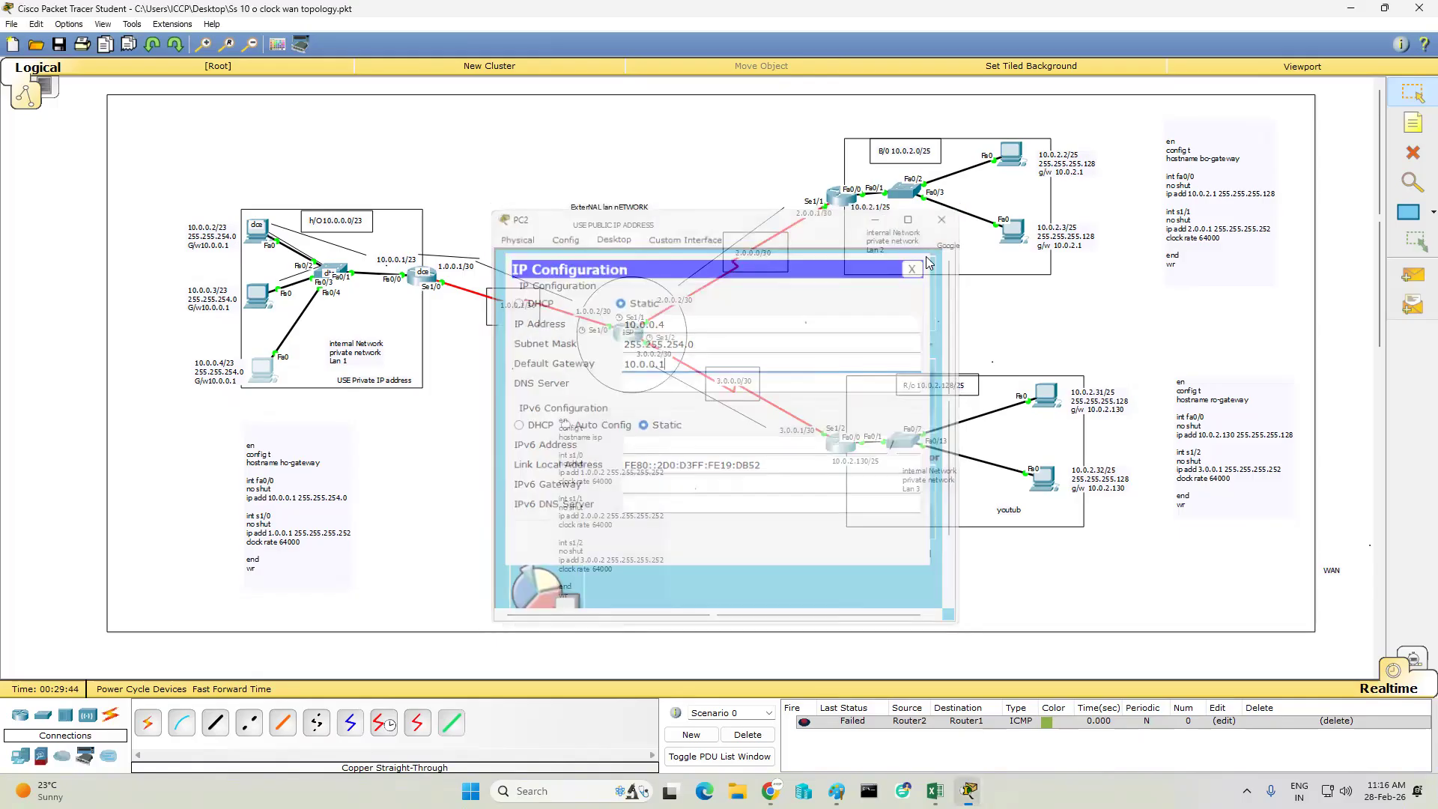
- Configure PC3 in the B/O network with IP address 10.0.2.2, subnet mask 255.255.255.128 and default gateway 10.0.2.1
left_click(1007, 153)
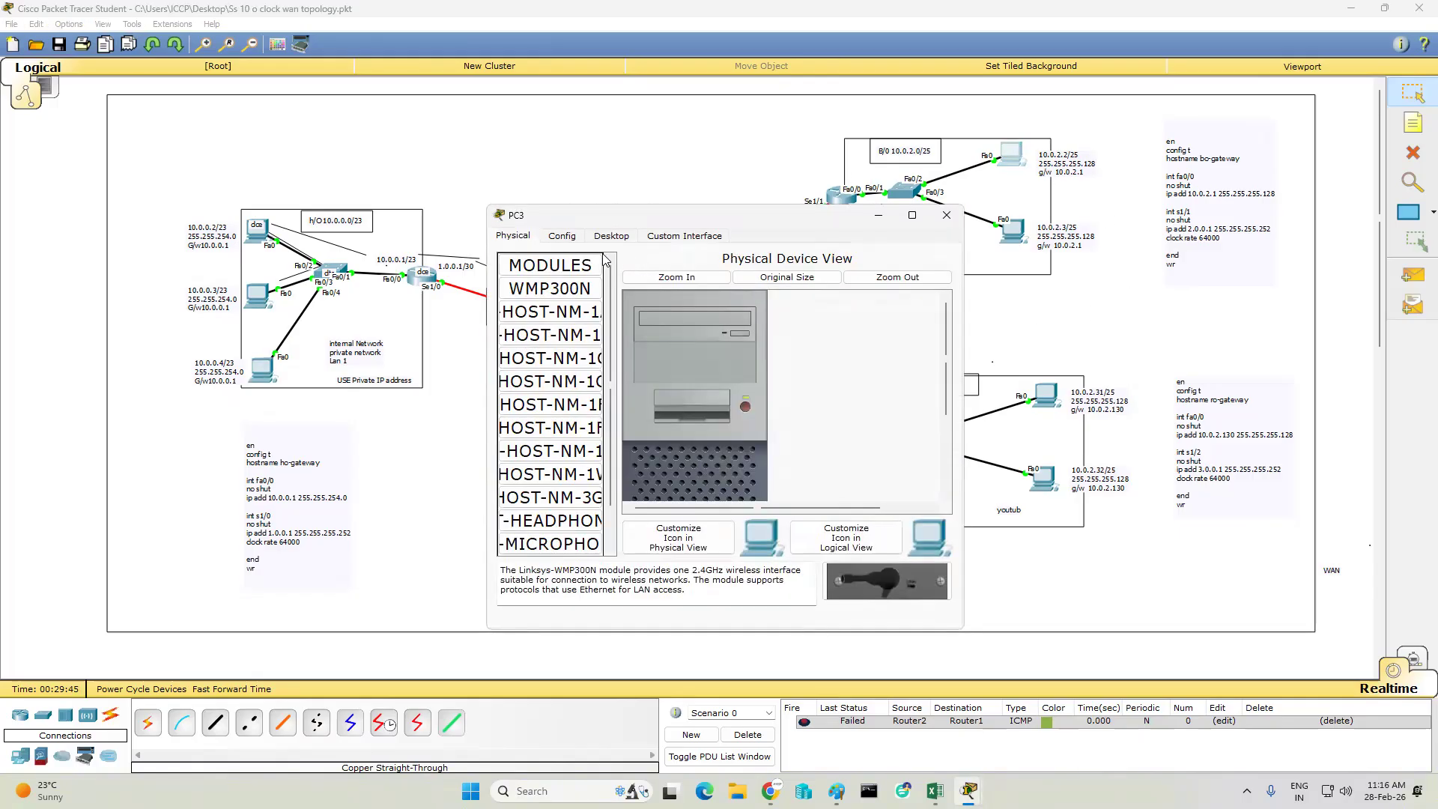
left_click(611, 235)
left_click(526, 278)
left_click(648, 318)
type("10.0.2.2")
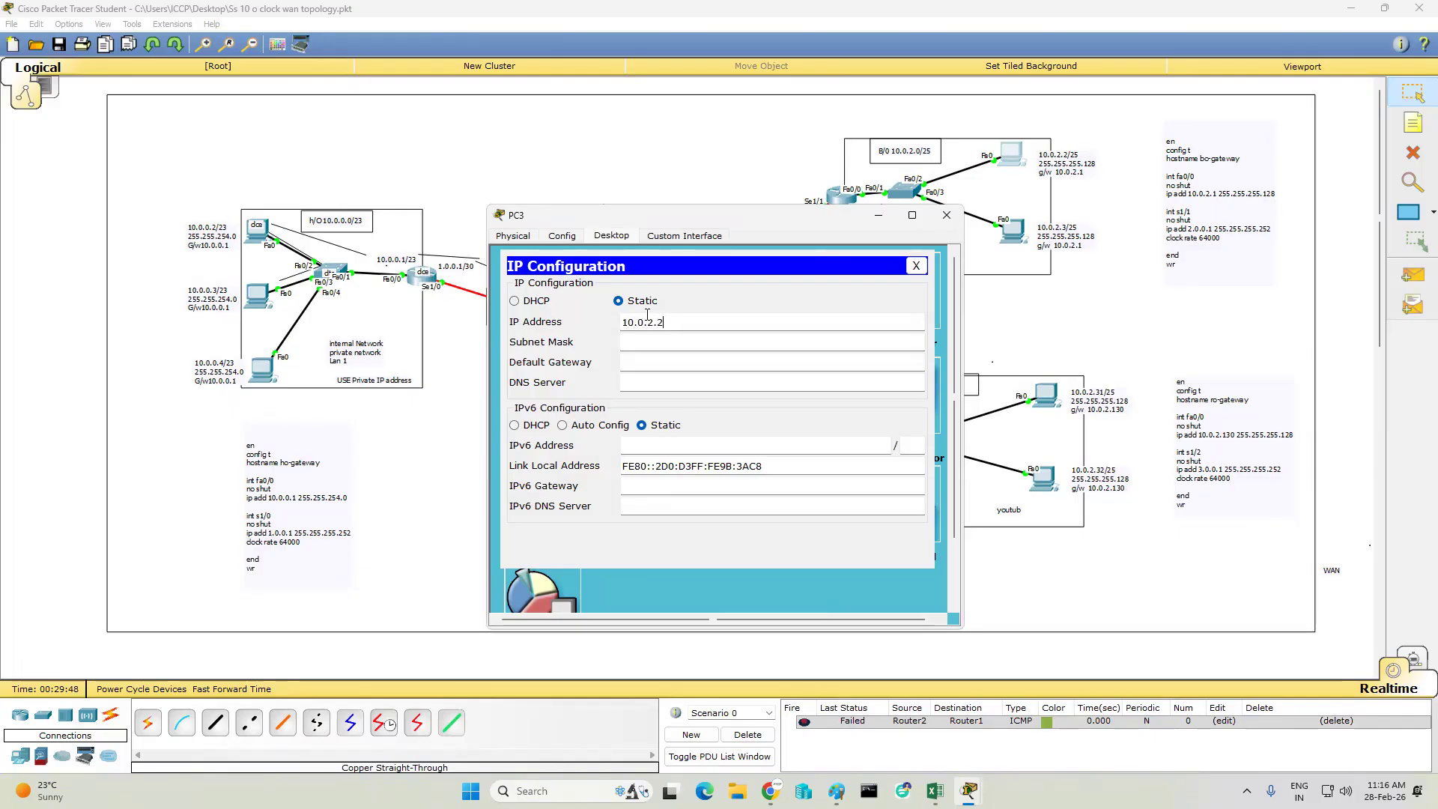
key("Tab")
type("255.255.")
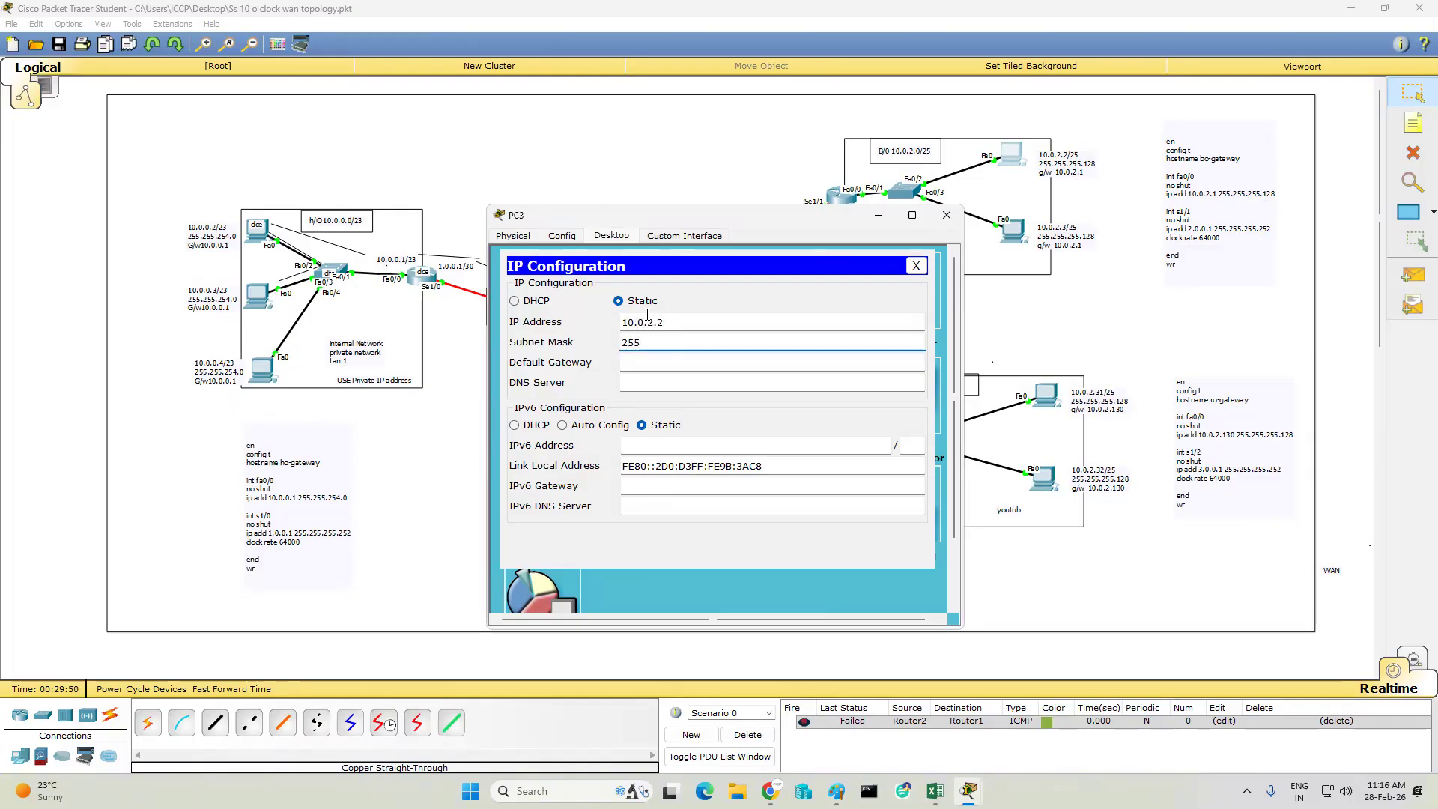
type("255.128")
key("ctrl+a")
key("ctrl+c")
key("Tab")
type("10.0.2.1")
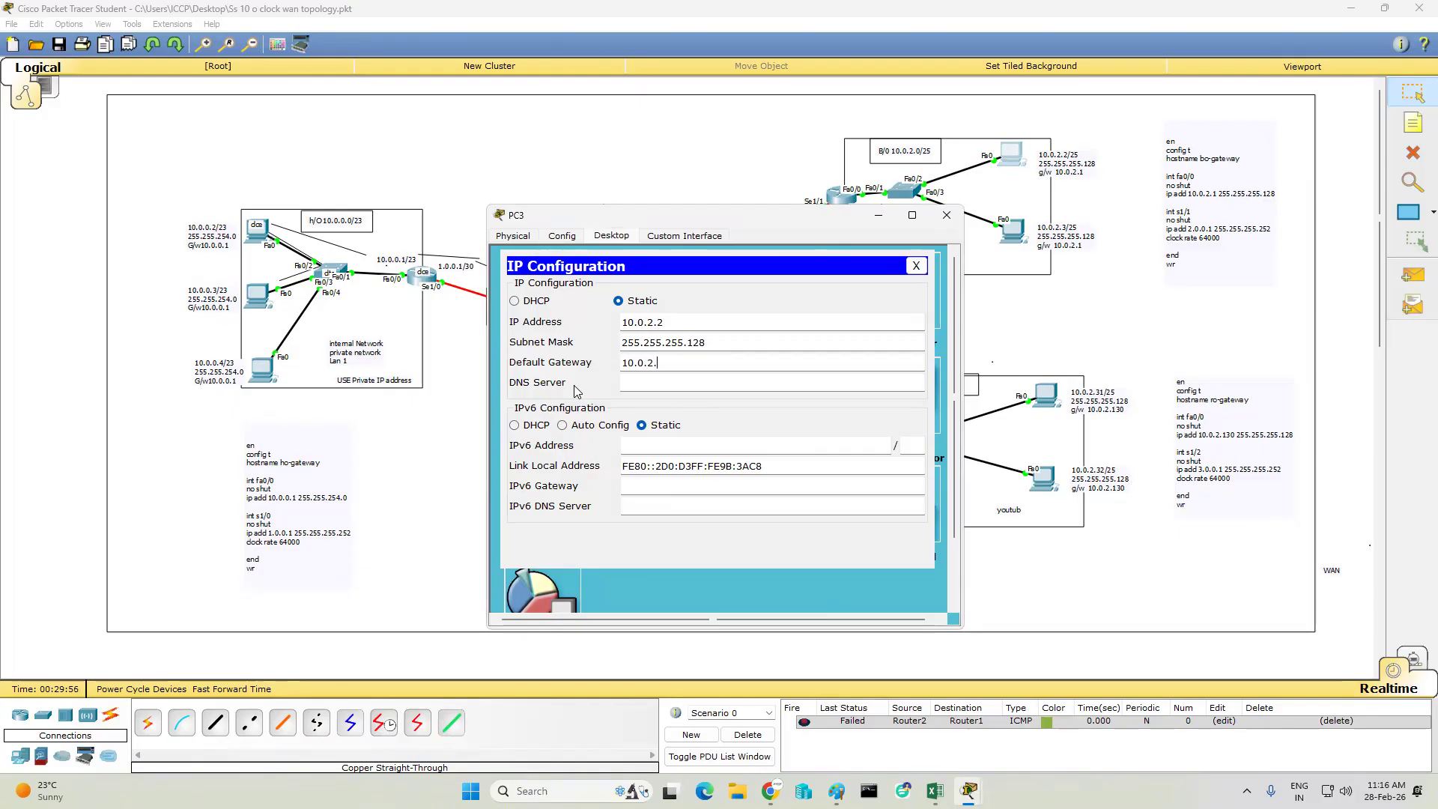
left_click(947, 219)
- Configure PC4 in the B/O network with IP address 10.0.2.3, subnet mask 255.255.255.128 and default gateway 10.0.2.1
left_click(1013, 232)
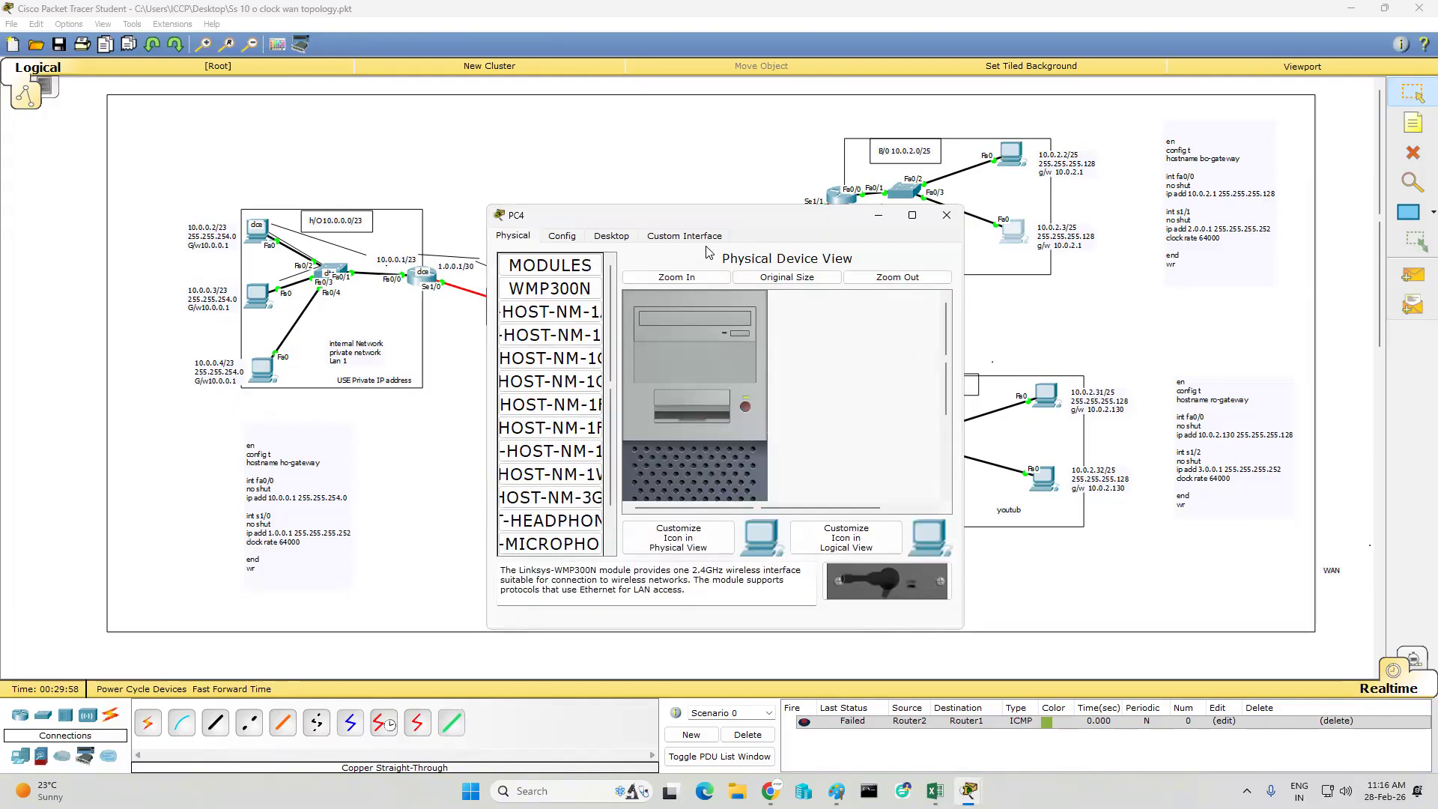
left_click(613, 236)
left_click(569, 286)
type("10.0.2.3")
key("Tab")
key("ctrl+v")
key("Tab")
type("10.0.2.1")
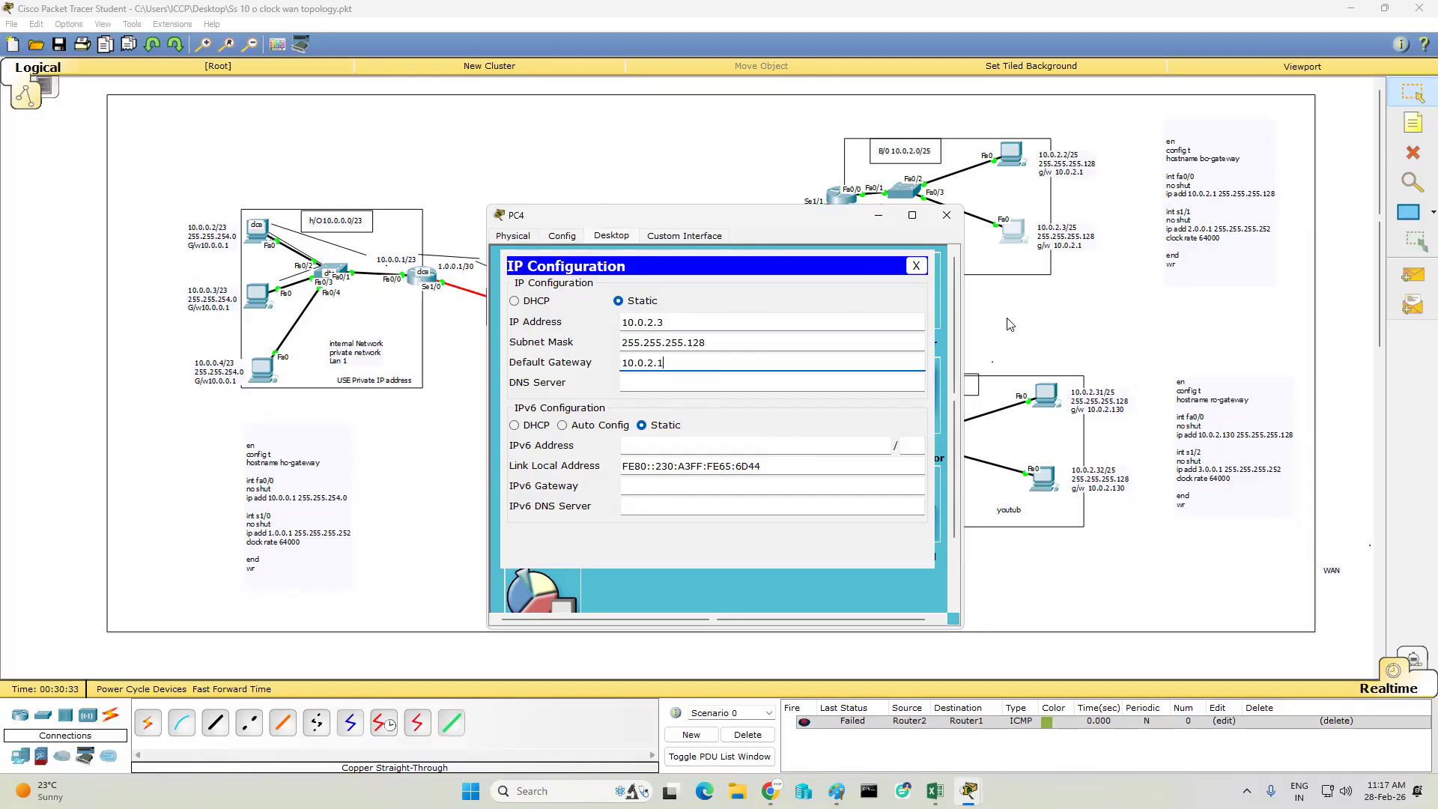
left_click(946, 217)
- Configure PC5 in the R/O network with IP address 10.0.2.31, subnet mask 255.255.255.128 and default gateway 10.0.2.130
left_click(1048, 397)
left_click(612, 237)
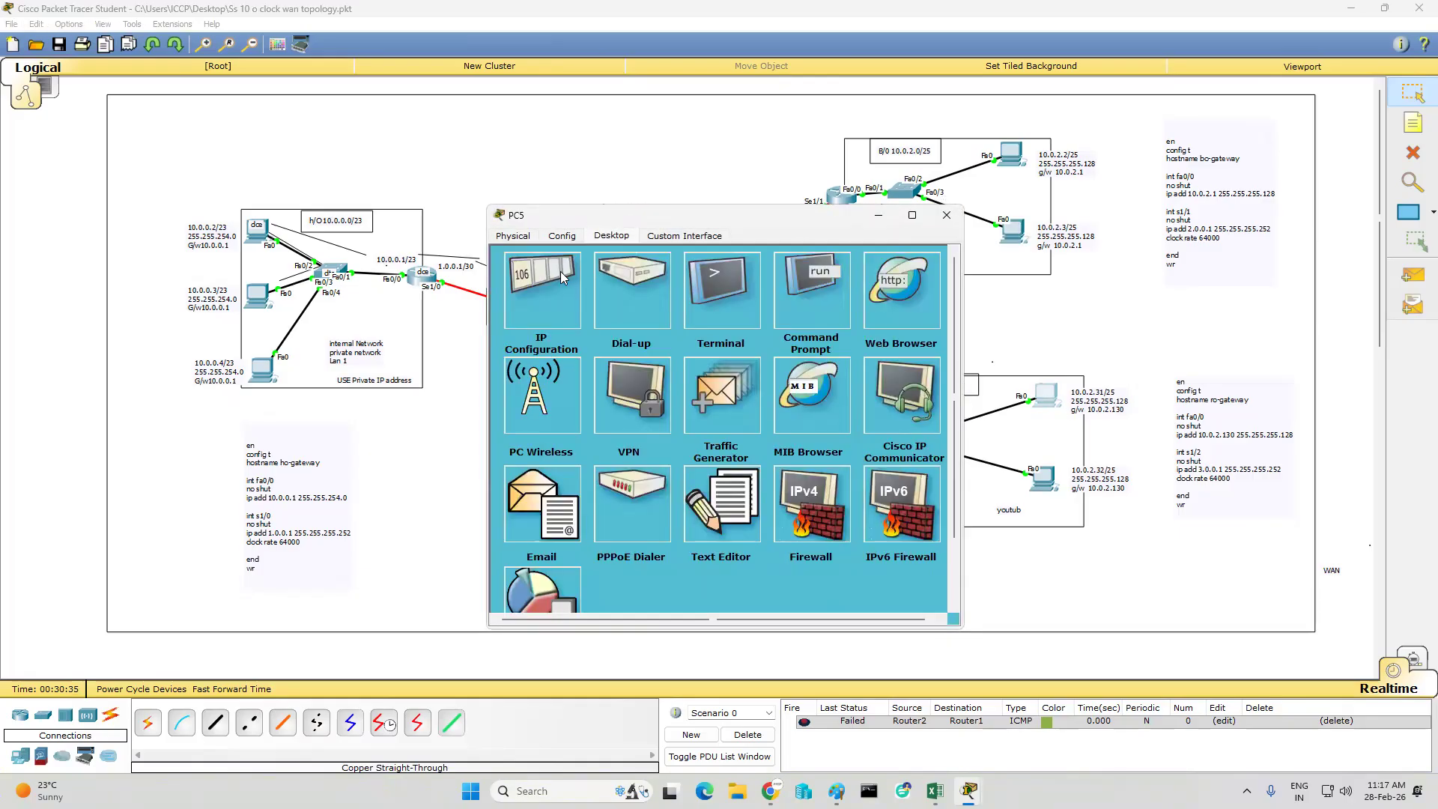
left_click(542, 292)
left_click(658, 319)
type("10.")
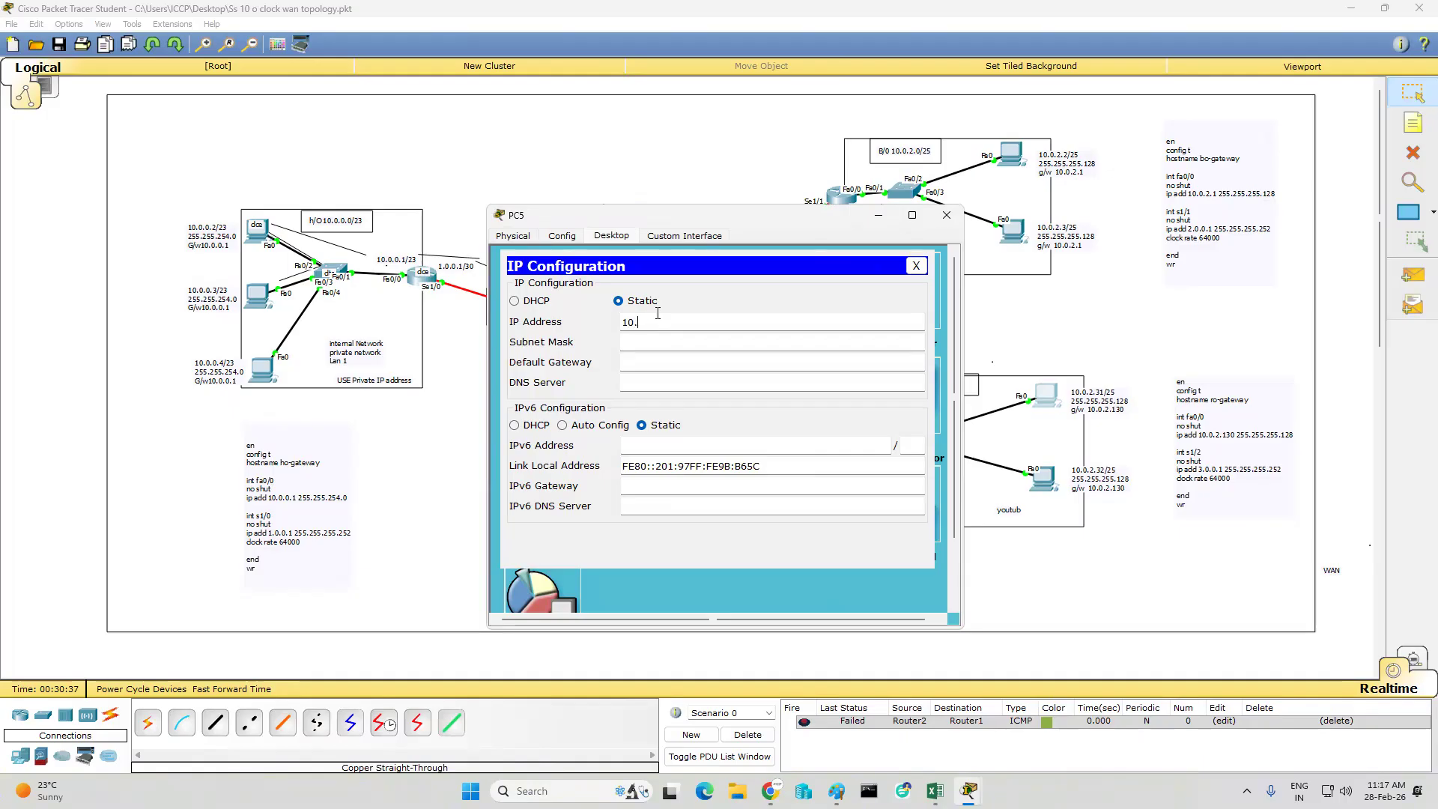
type("0.2.31")
key("Tab")
key("ctrl+v")
key("Tab")
type("10.0.3.")
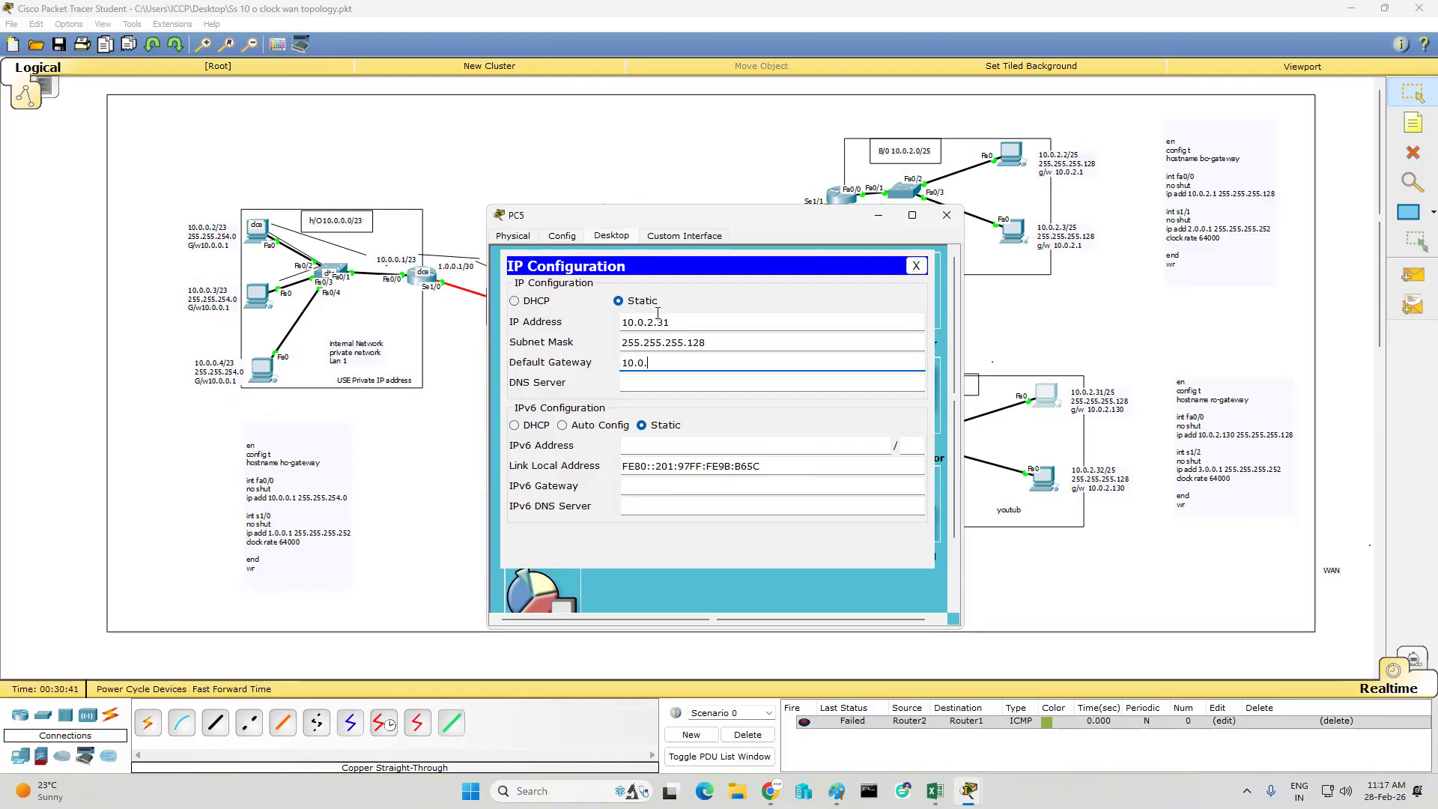
key("BackSpace")
type("2.3")
type("130")
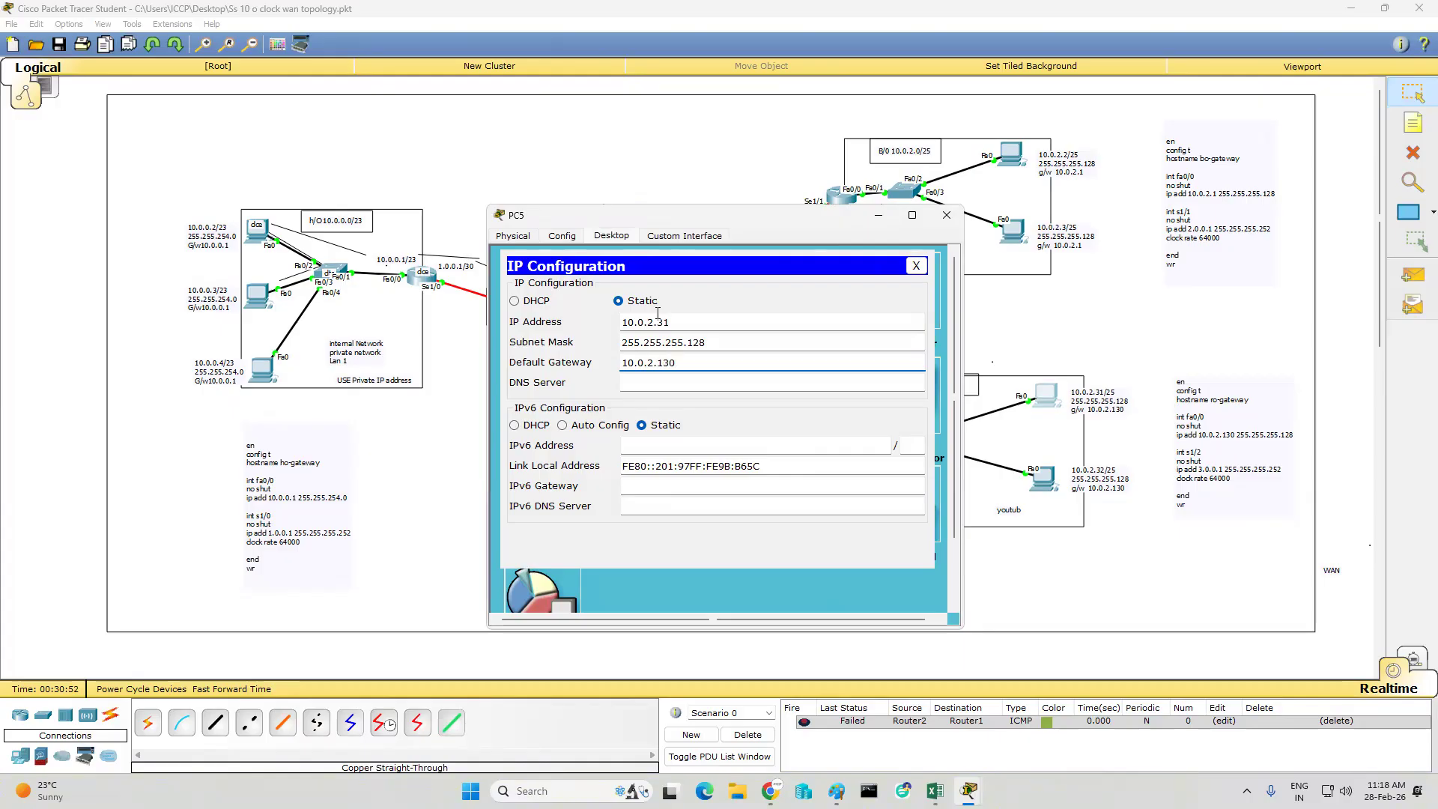
- Correct PC5's IP address to 10.0.2.131 and close its configuration window
left_click(697, 322)
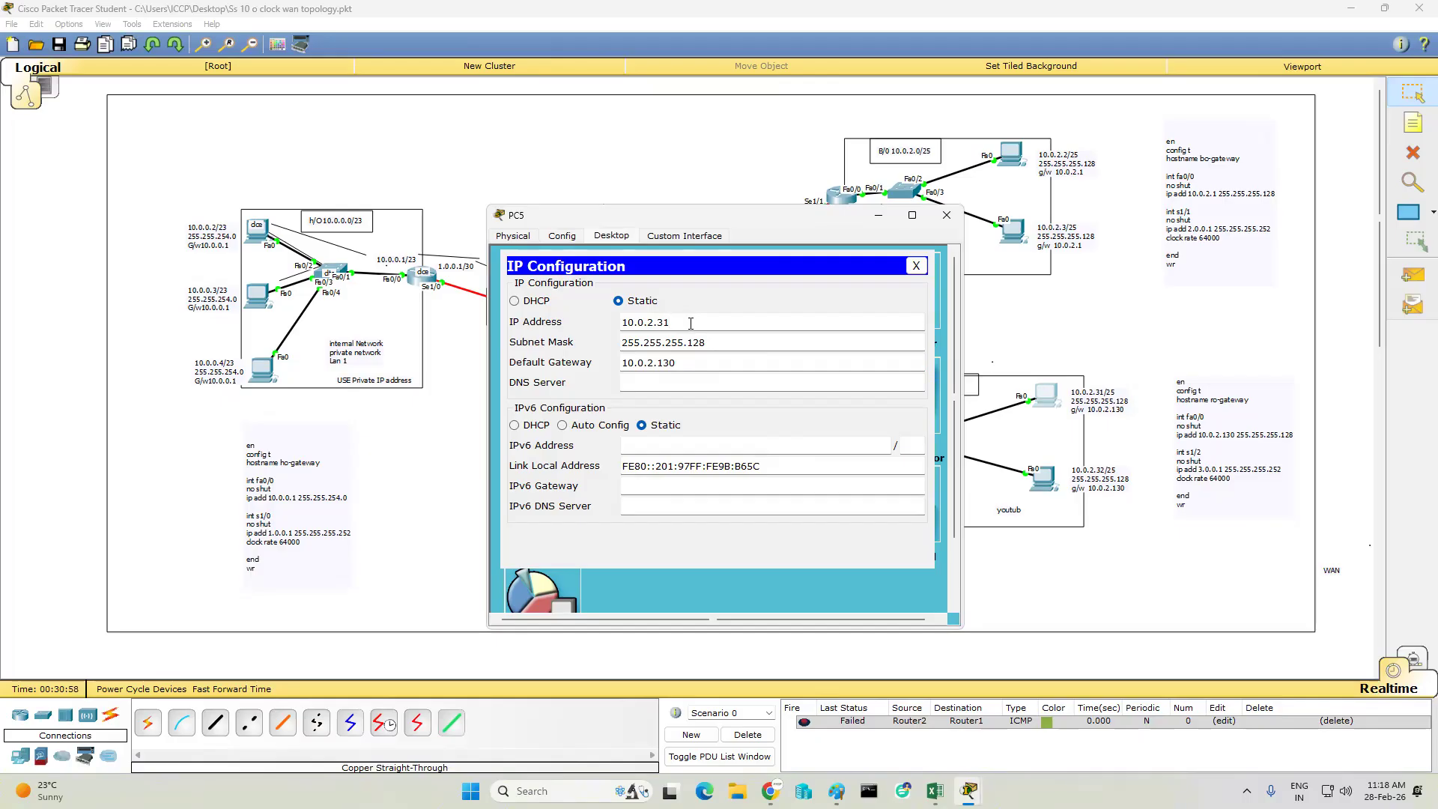
key("BackSpace")
key("BackSpace")
type("131")
left_click(946, 215)
- Configure PC6 in the R/O network with IP address 10.0.2.132, subnet mask 255.255.255.128 and default gateway 10.0.2.130
left_click(1049, 491)
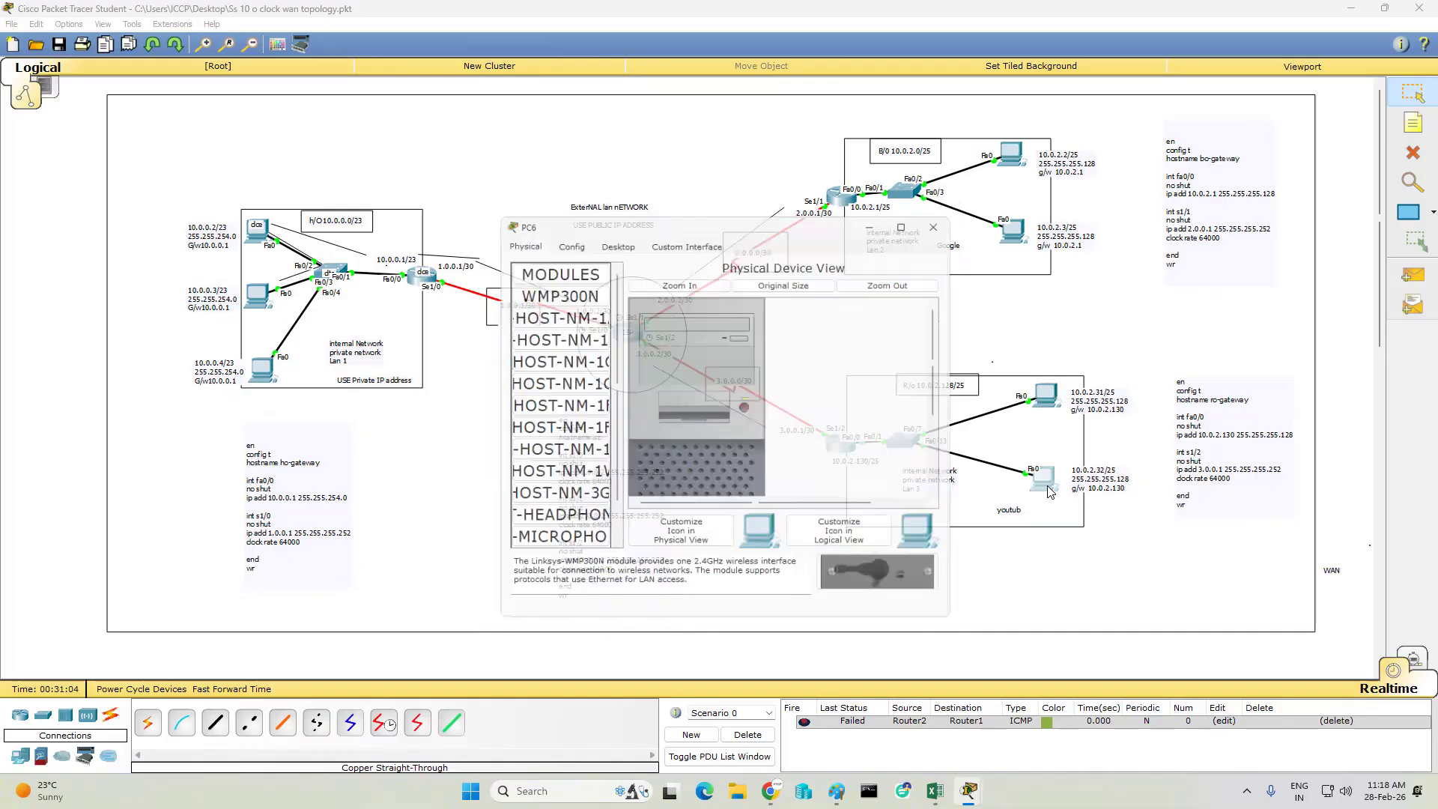
left_click(610, 236)
left_click(549, 290)
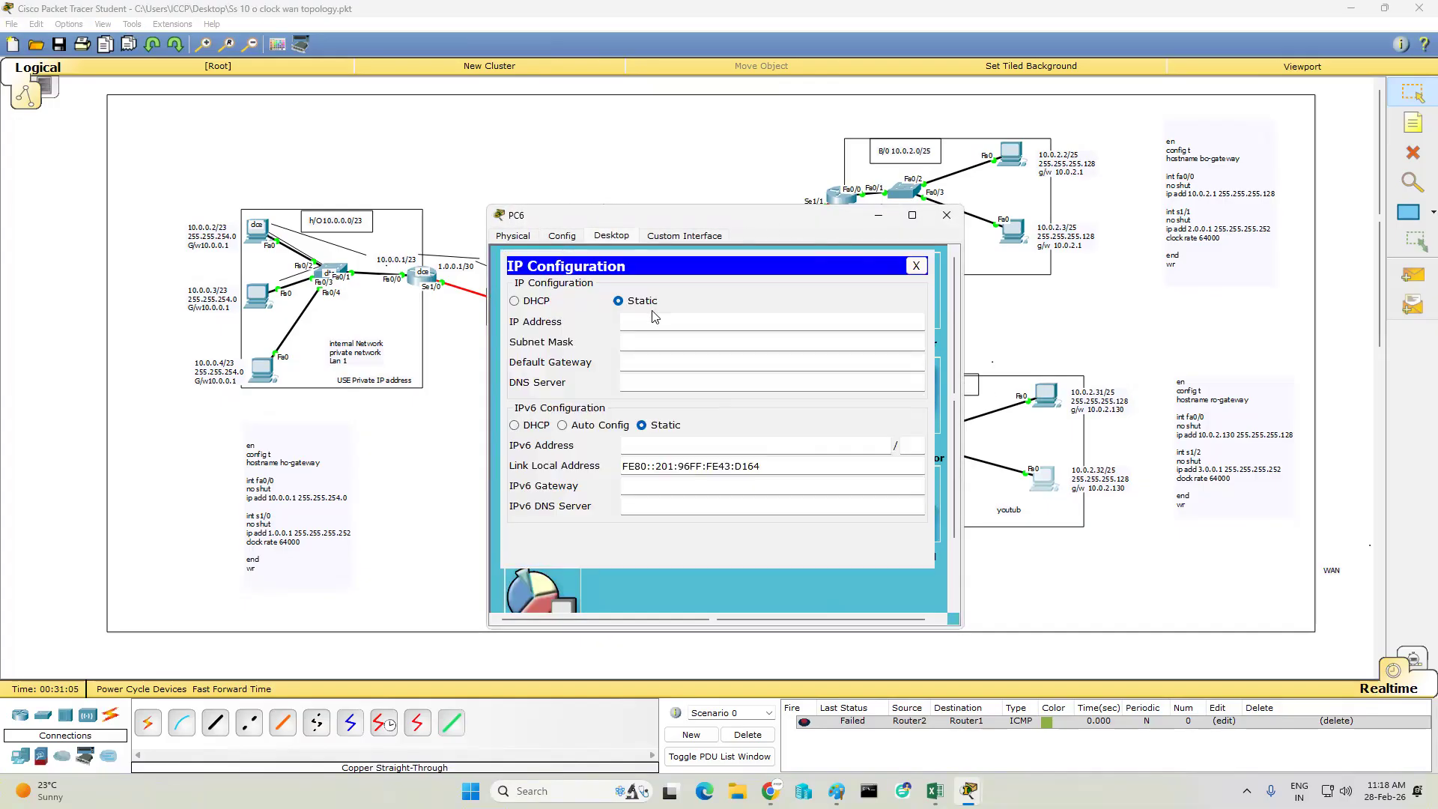
left_click(659, 316)
type("10.0.1.132")
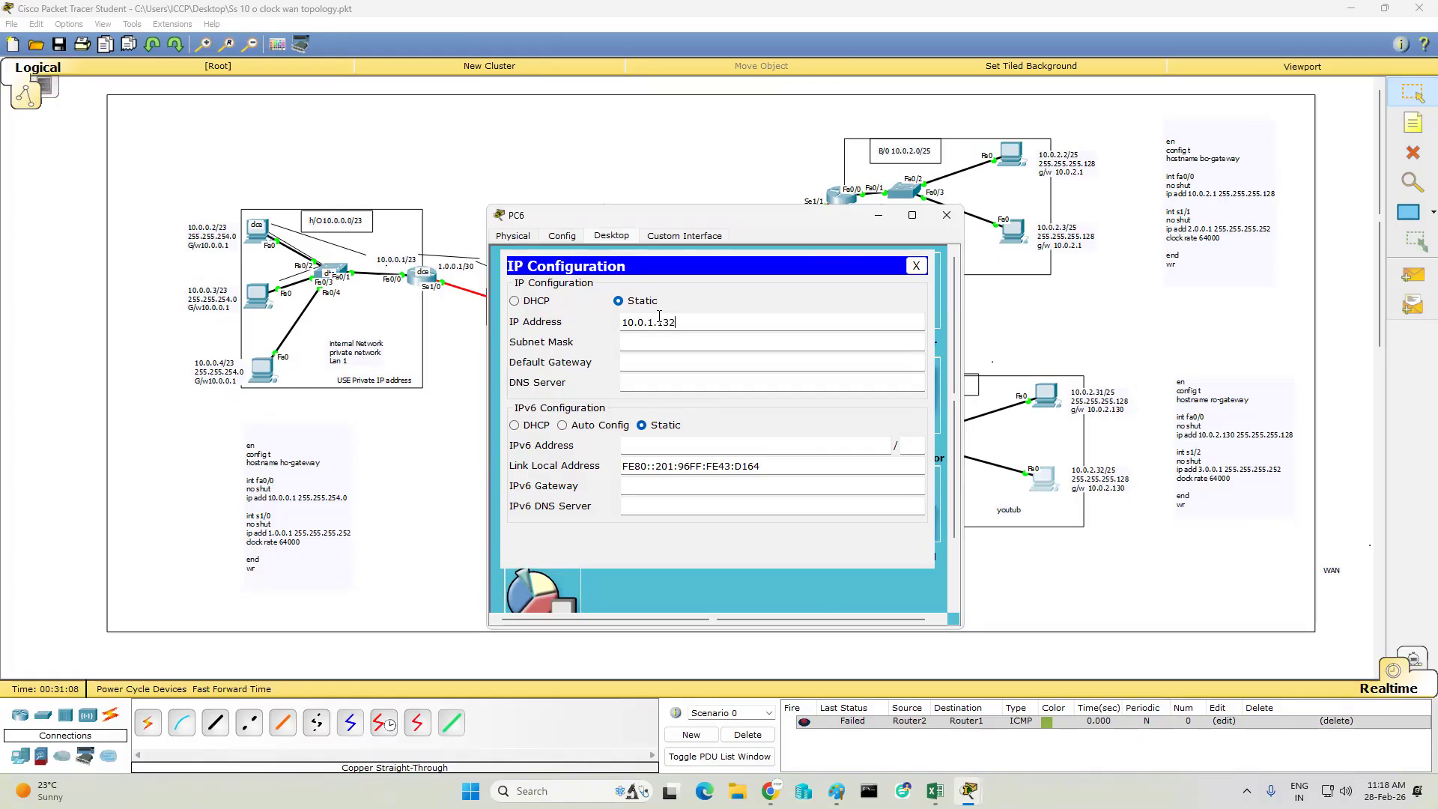
key("Tab")
type("255.255.255.128")
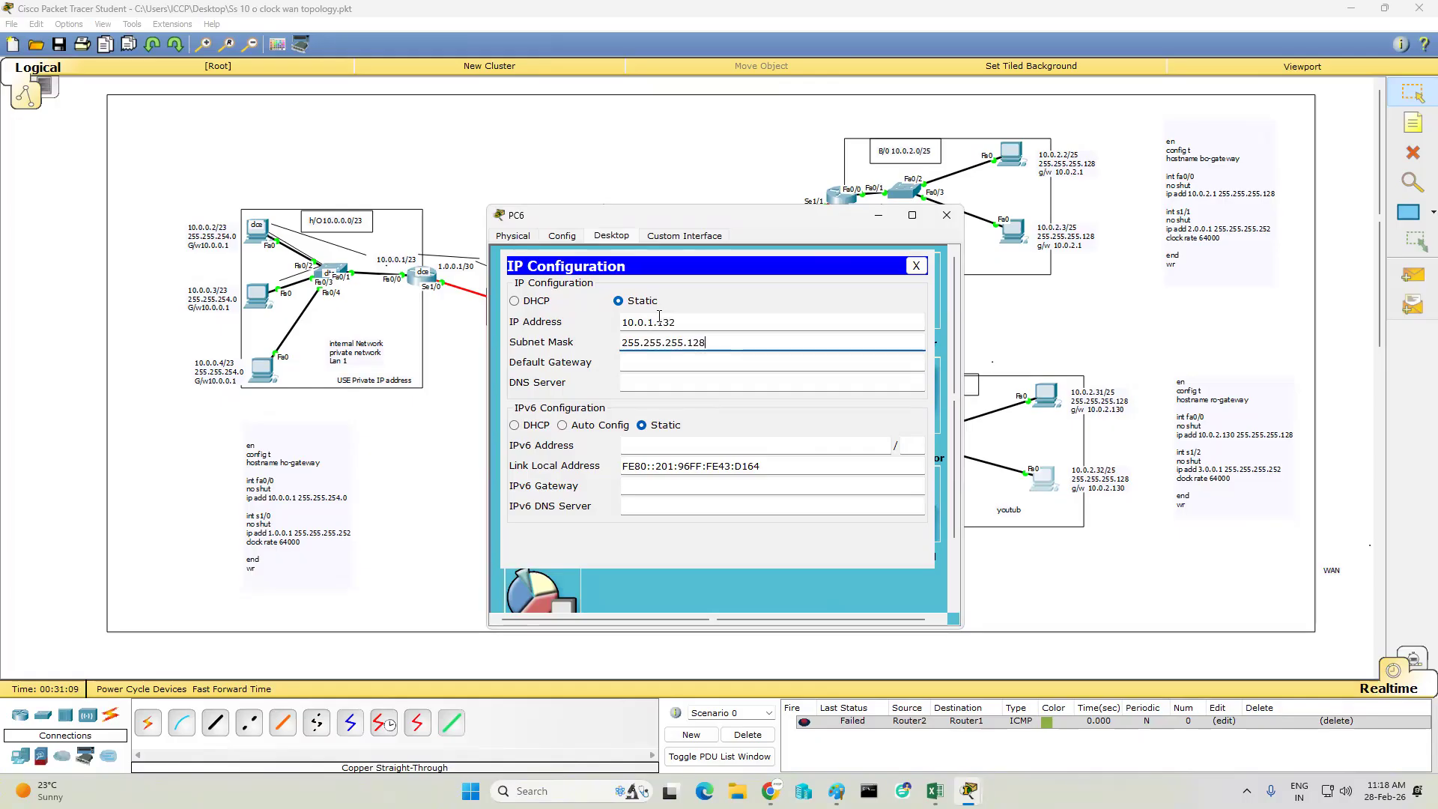
key("Tab")
type("10.0.")
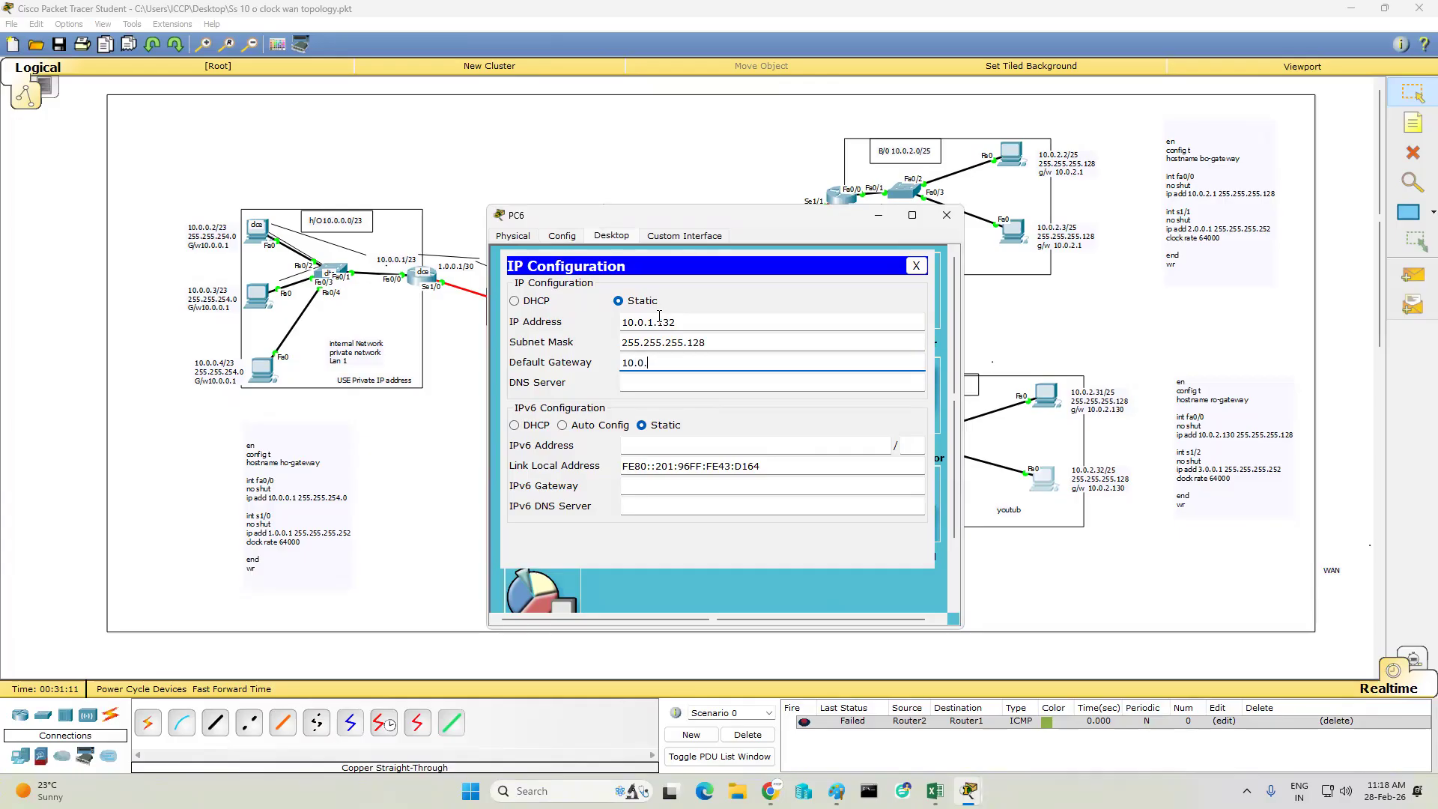
type("2.130")
left_click(657, 322)
key("BackSpace")
type("2")
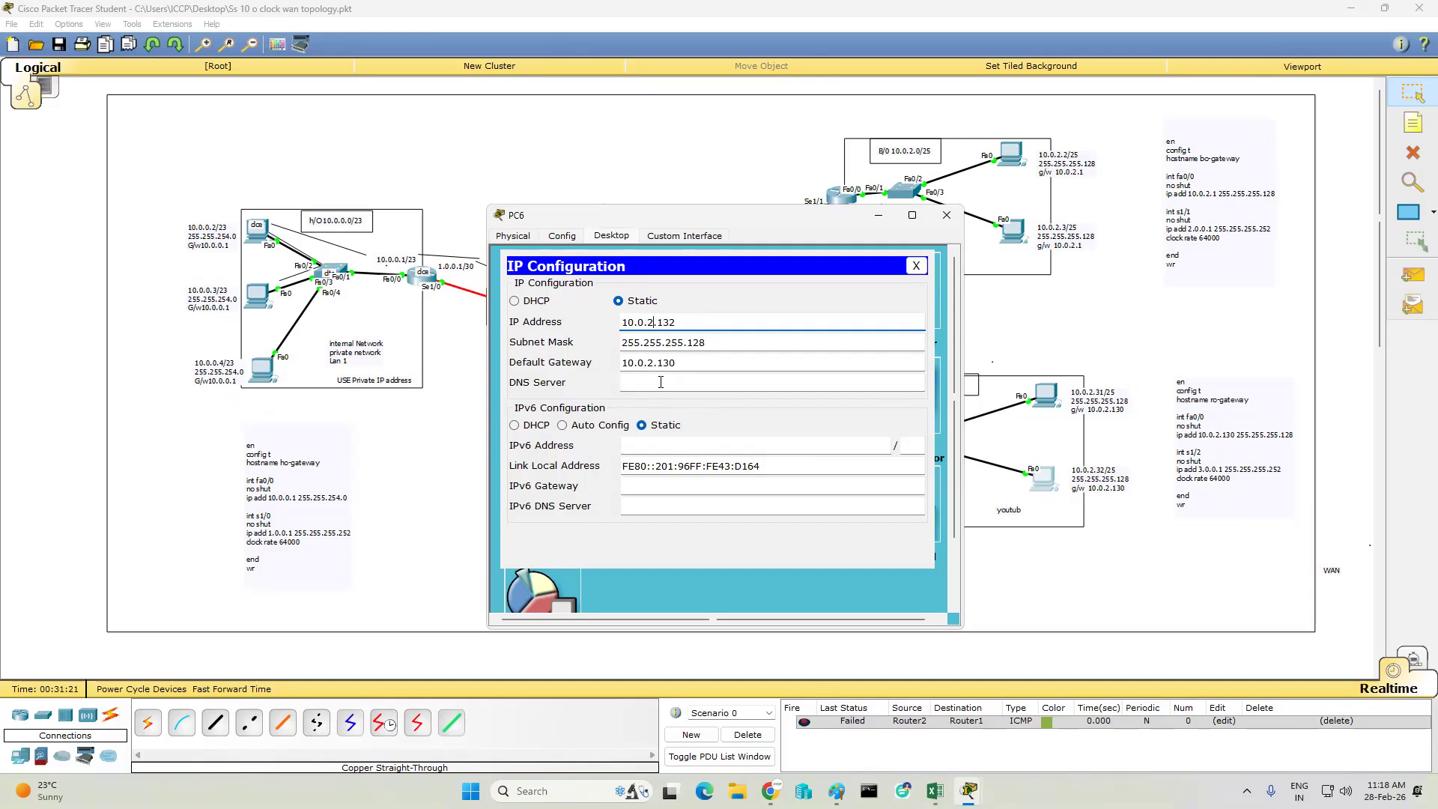
left_click(1126, 593)
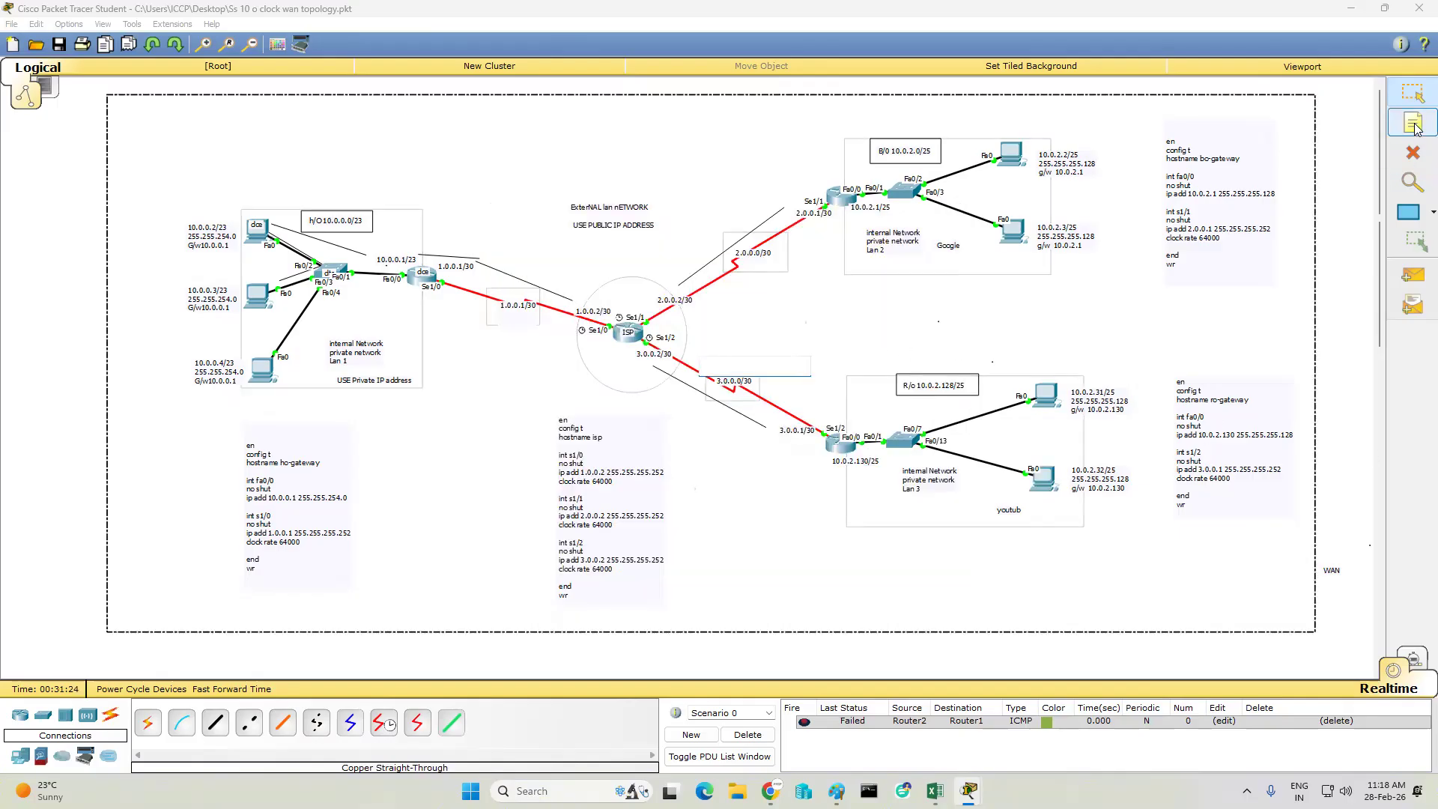
- Correct the address labels beside the two R/O PCs to 10.0.2.131/25 and 10.0.2.132/25
left_click(1413, 91)
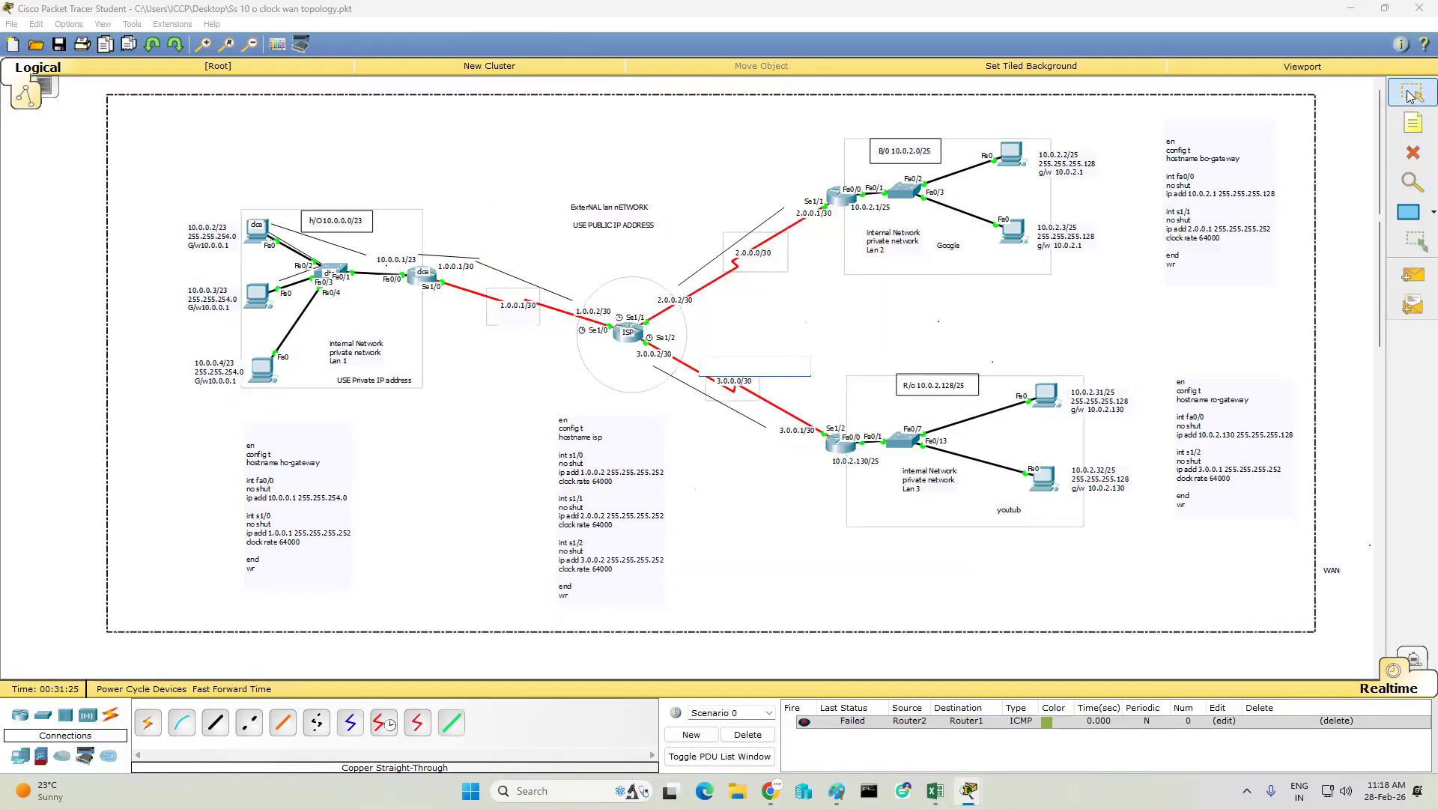
double_click(1100, 397)
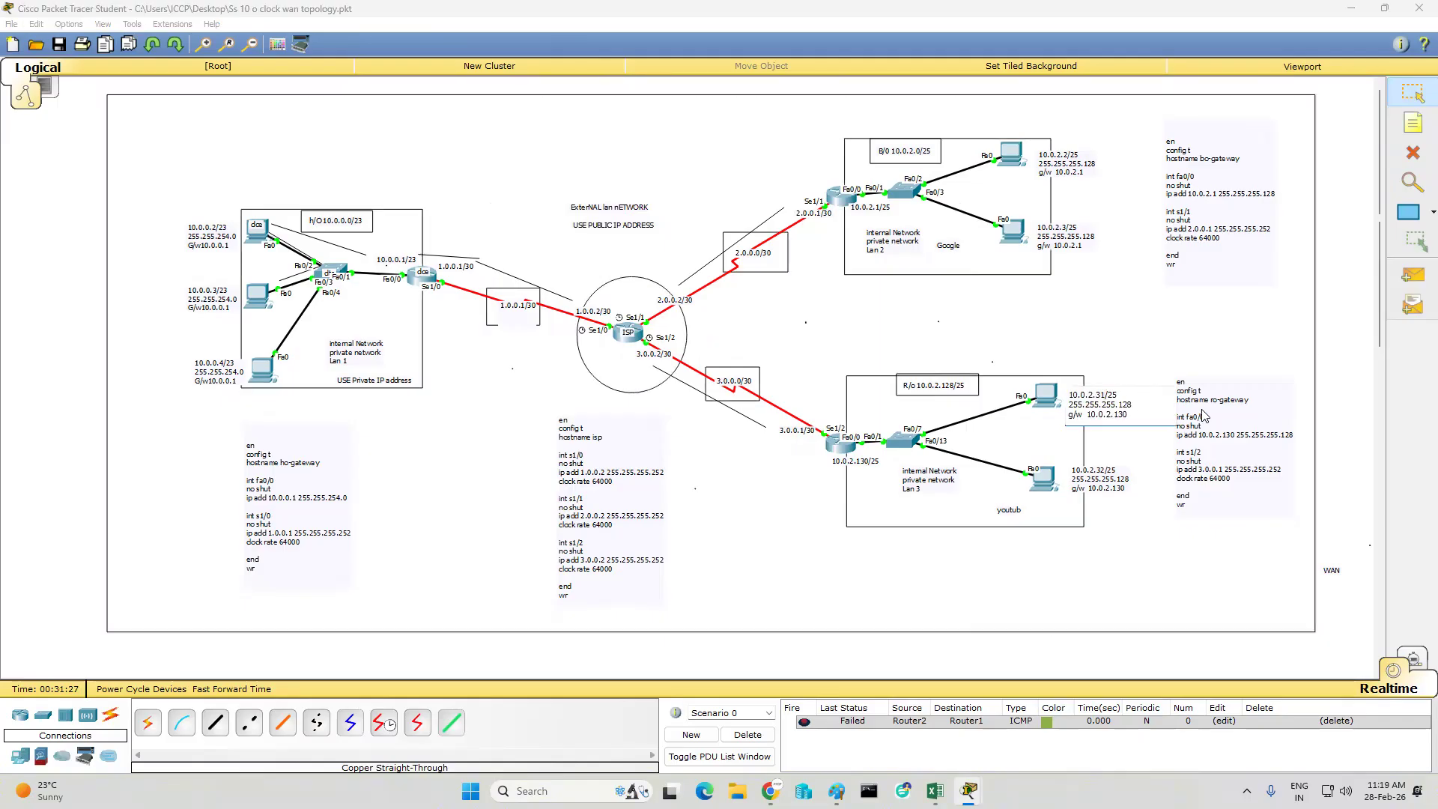
type("1")
left_click(1120, 466)
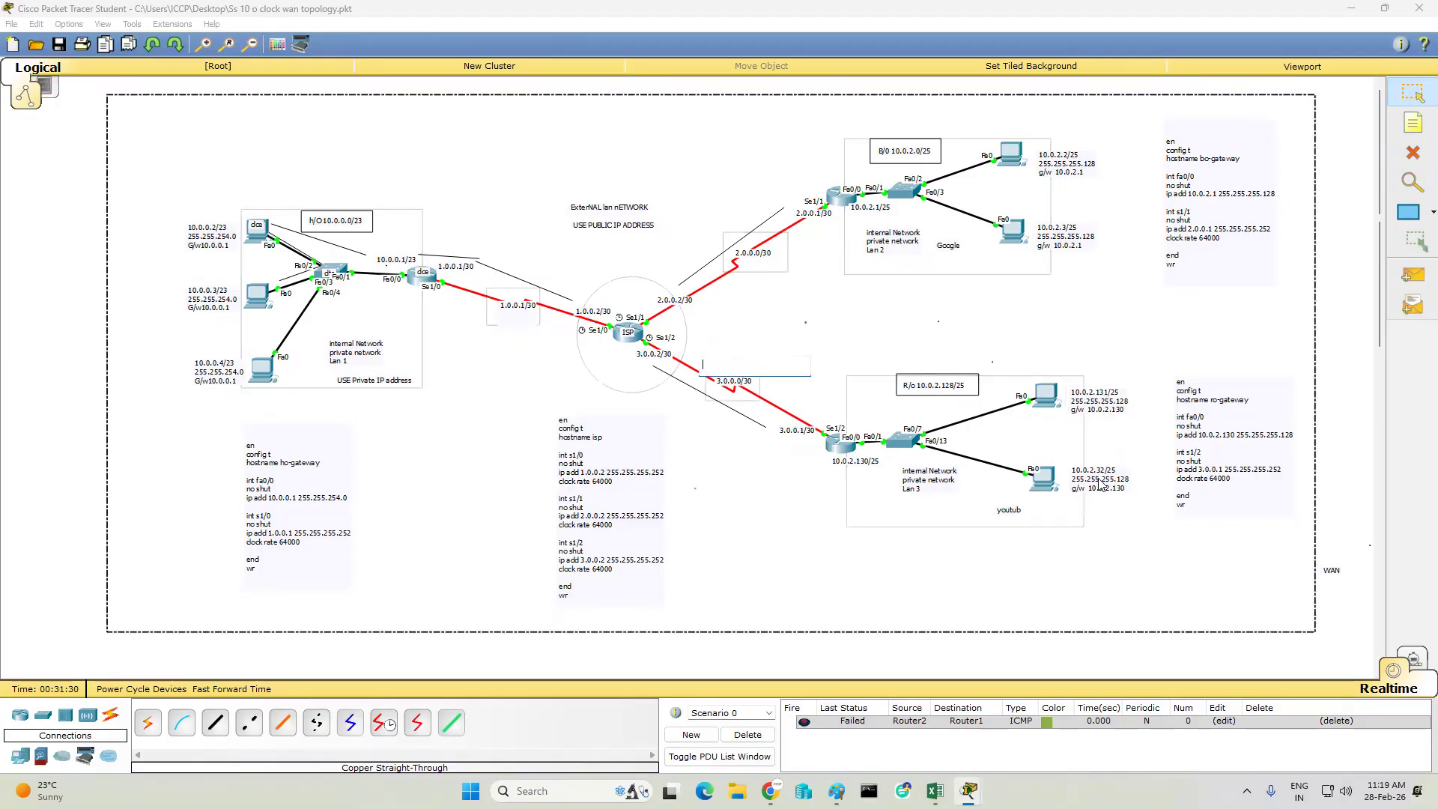
double_click(1101, 473)
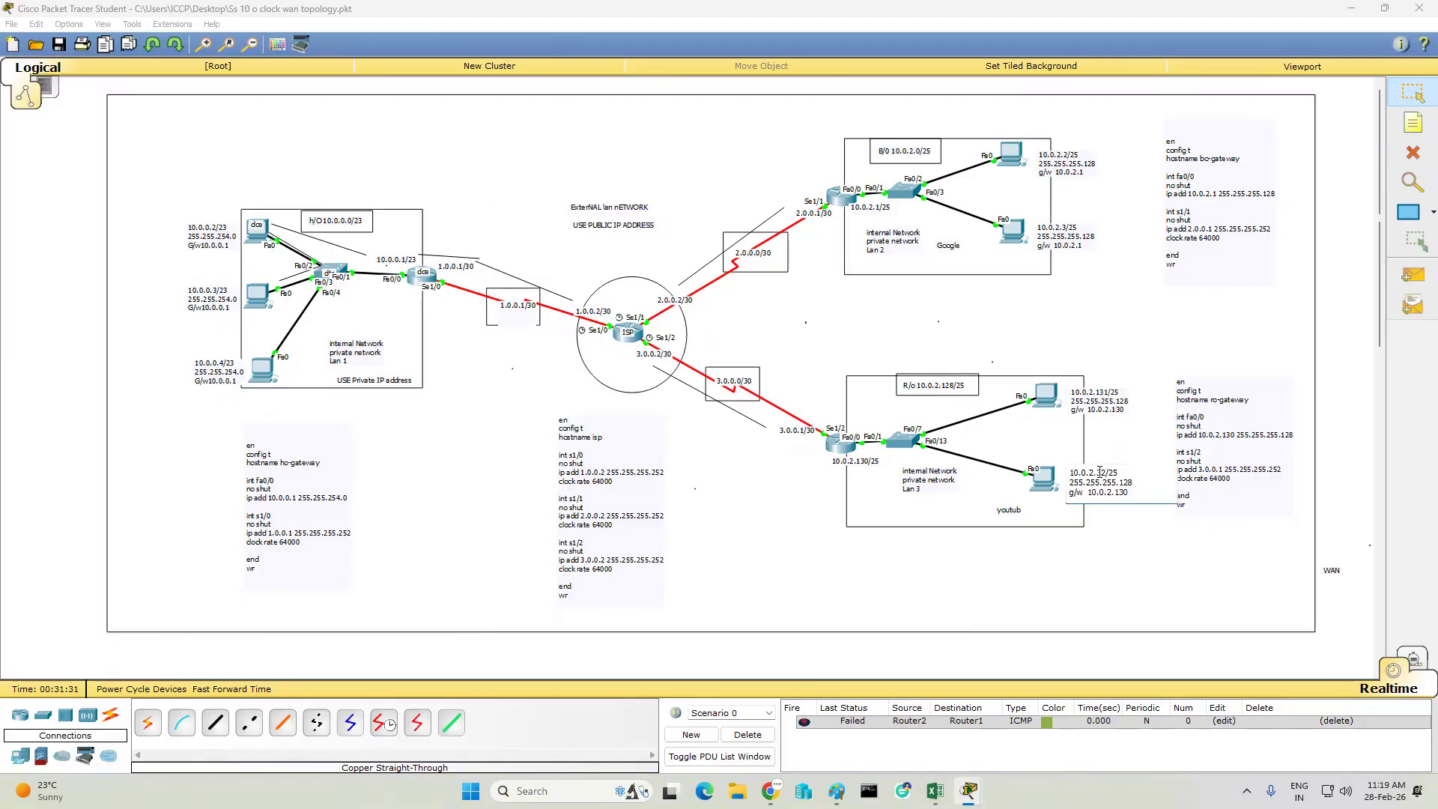
type("1")
left_click(986, 480)
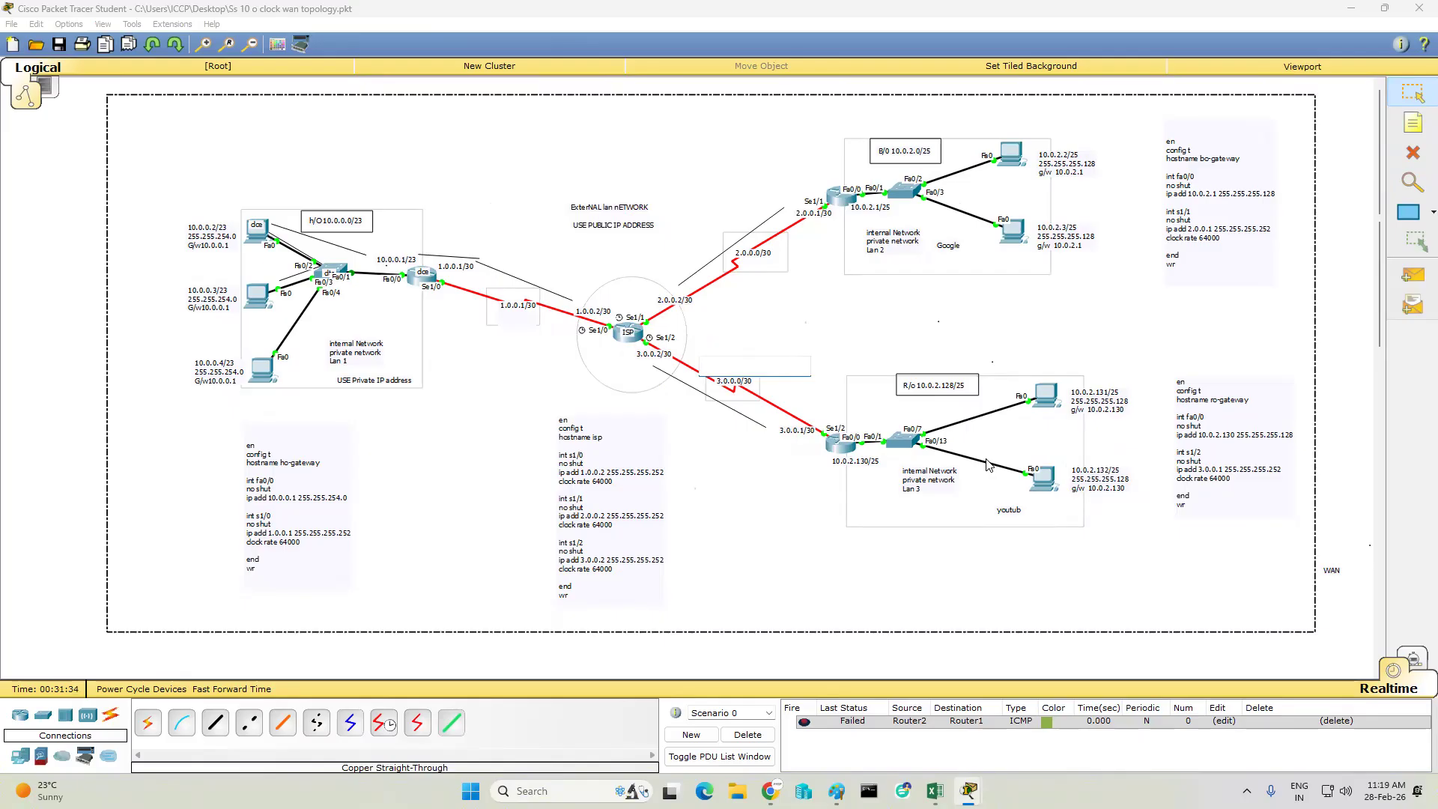
- Test the B/O and R/O LANs with simple PDUs from PC3 to PC4 and PC5 to PC6, and clear the PDU list
left_click(1413, 277)
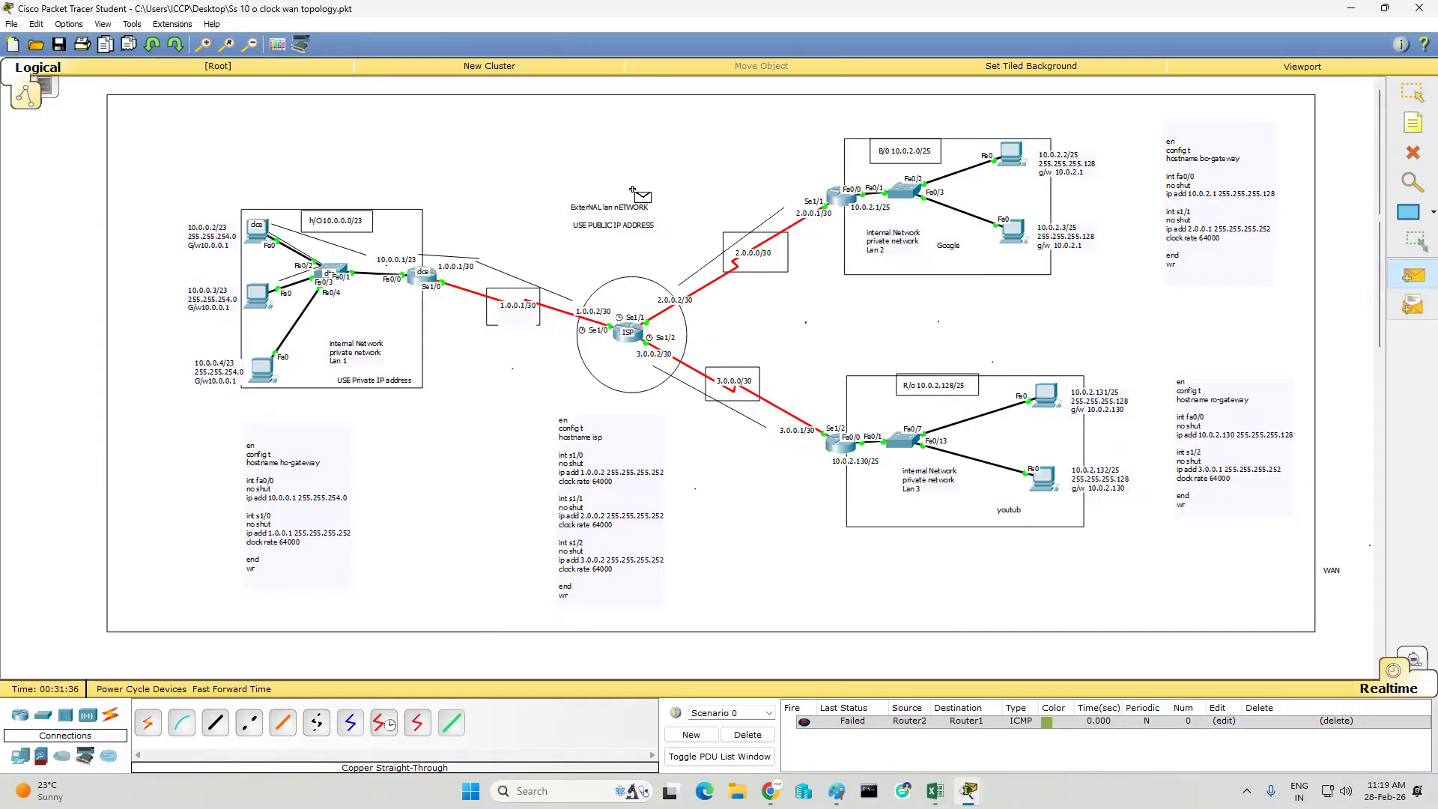
left_click(1011, 152)
left_click(1022, 232)
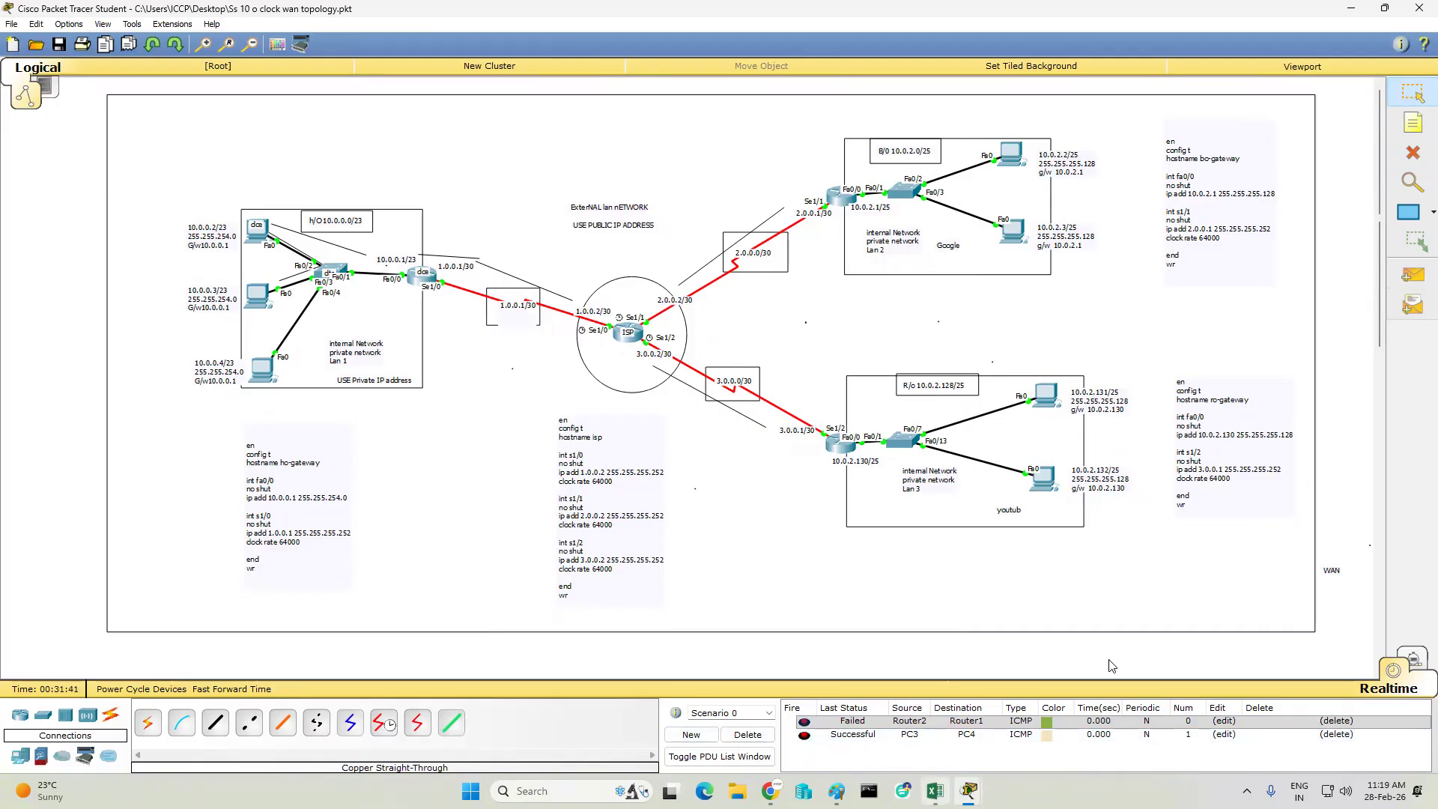
left_click(1413, 275)
left_click(1046, 394)
left_click(1042, 478)
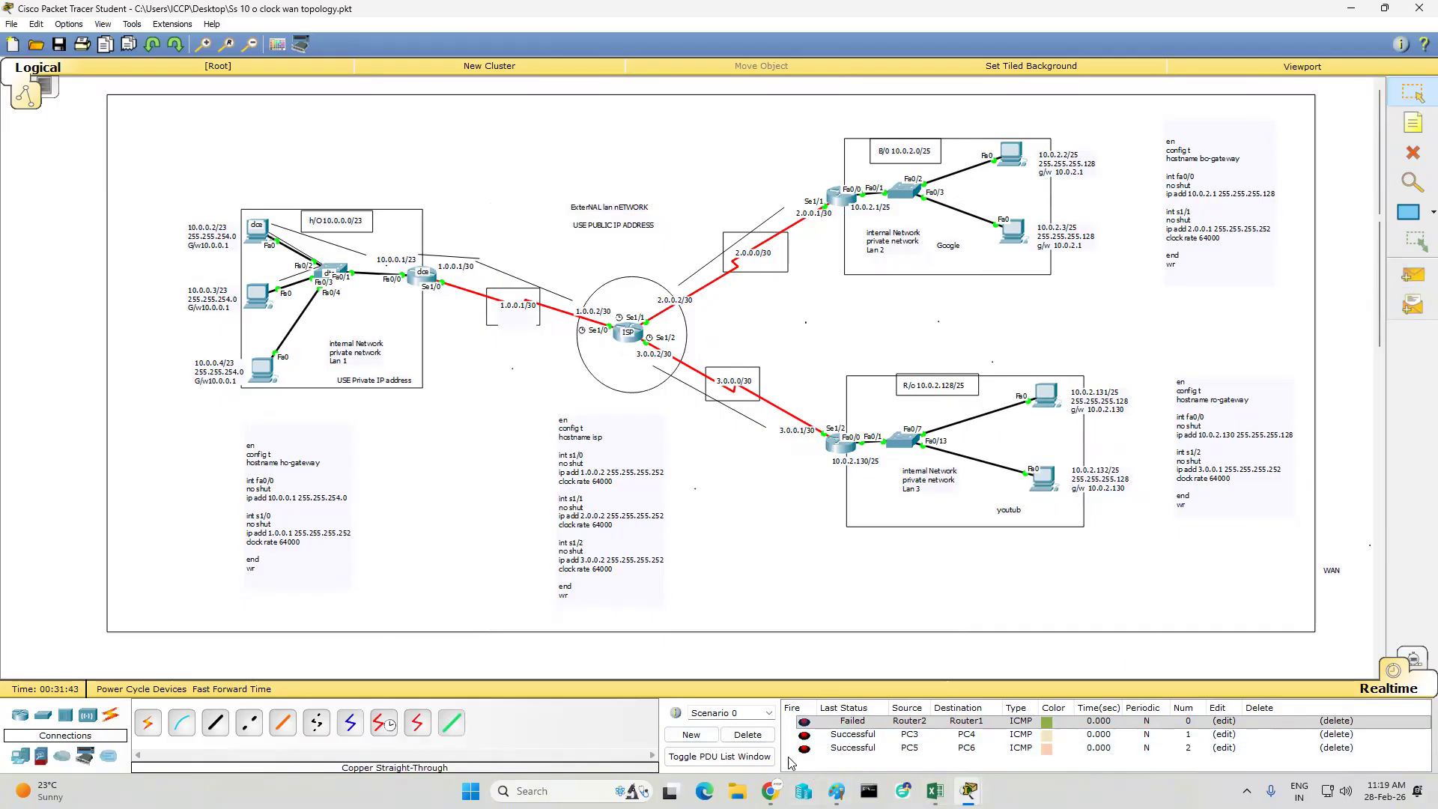
left_click(747, 735)
- Test the H/O LAN with simple PDUs from PC0 to PC1 and PC2 to PC1, and clear the PDU list
left_click(1413, 275)
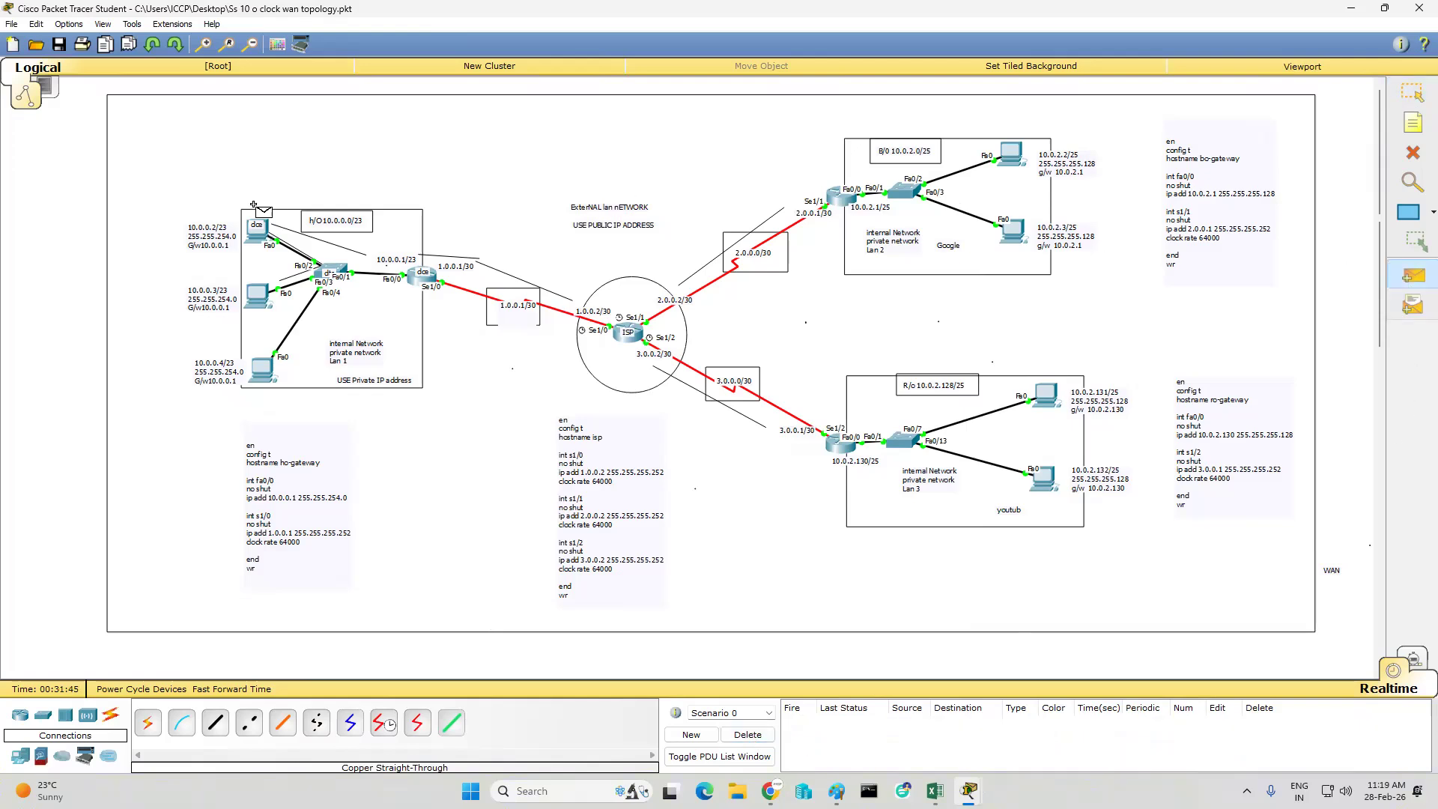
left_click(257, 231)
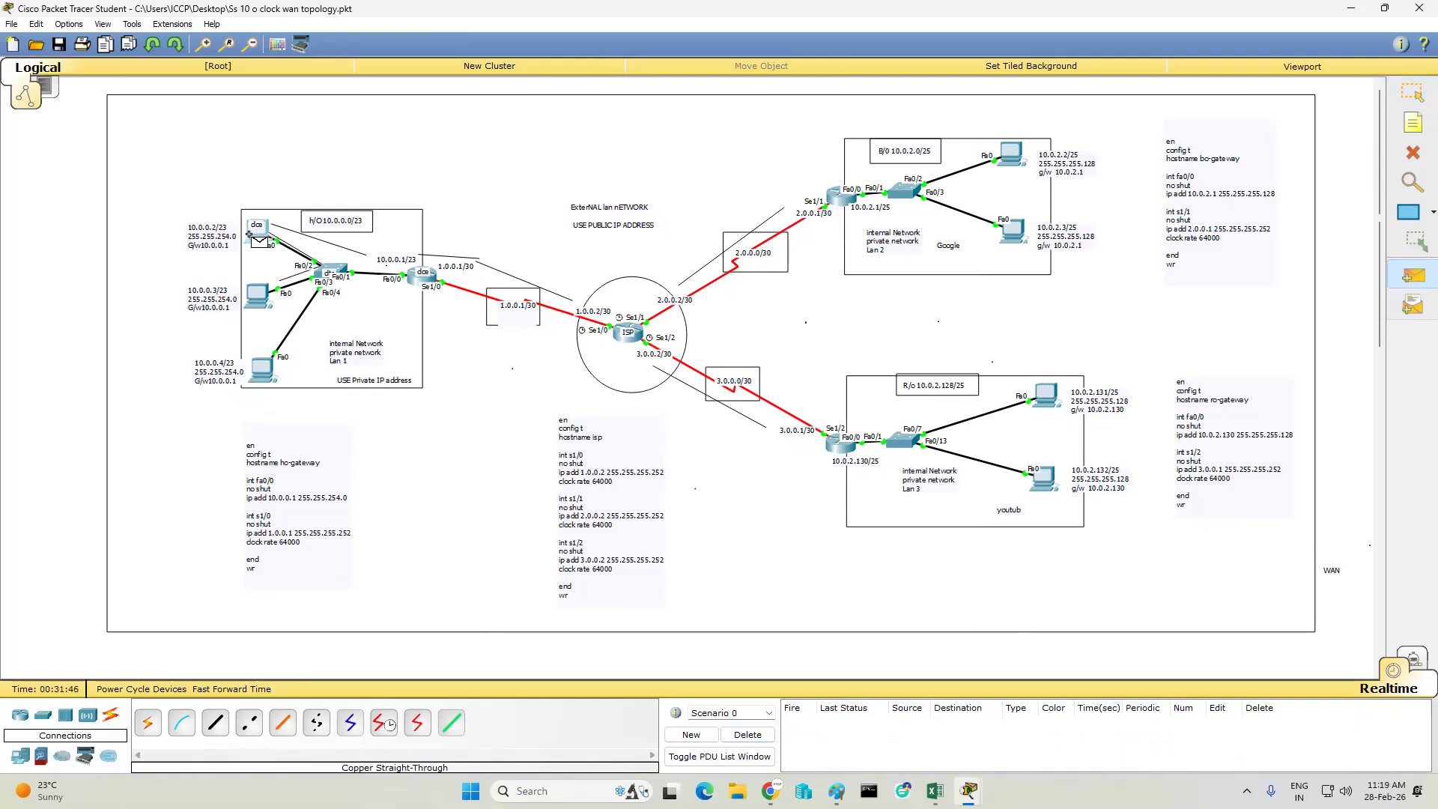
left_click(257, 294)
left_click(1413, 275)
left_click(271, 362)
left_click(258, 301)
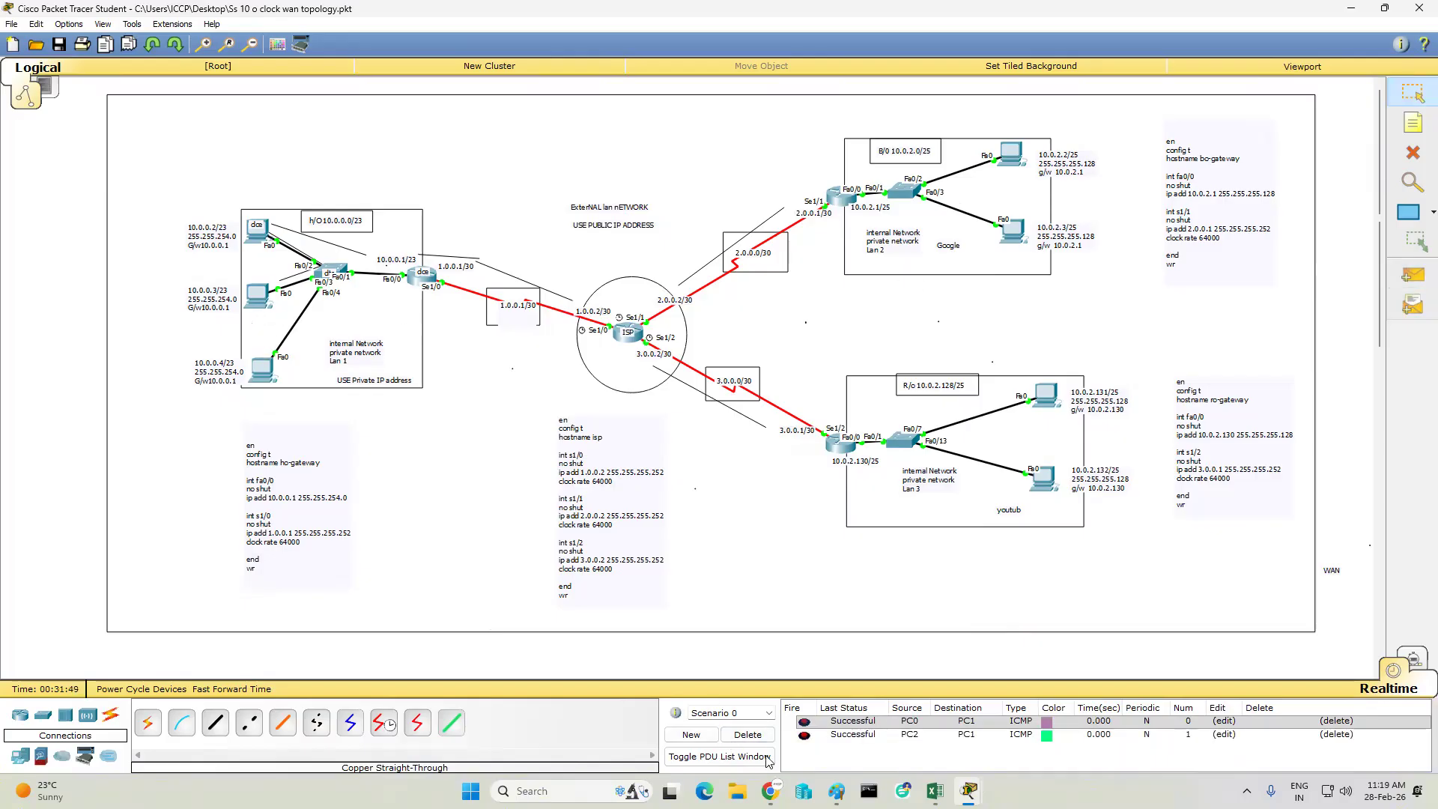
left_click(748, 735)
- Send simple PDUs from PC0 to the H/O gateway router and from that router to the ISP router
left_click(1413, 275)
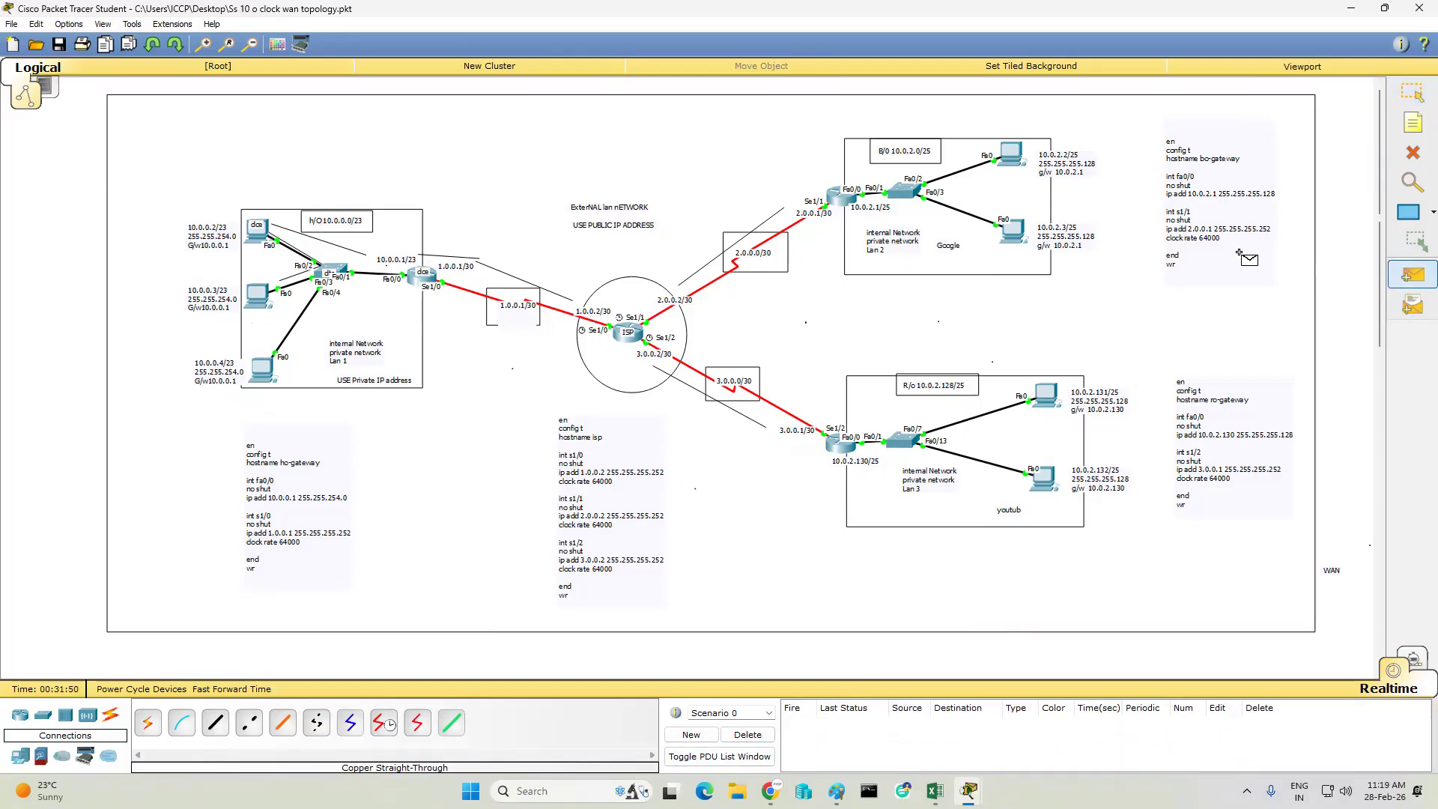
left_click(261, 232)
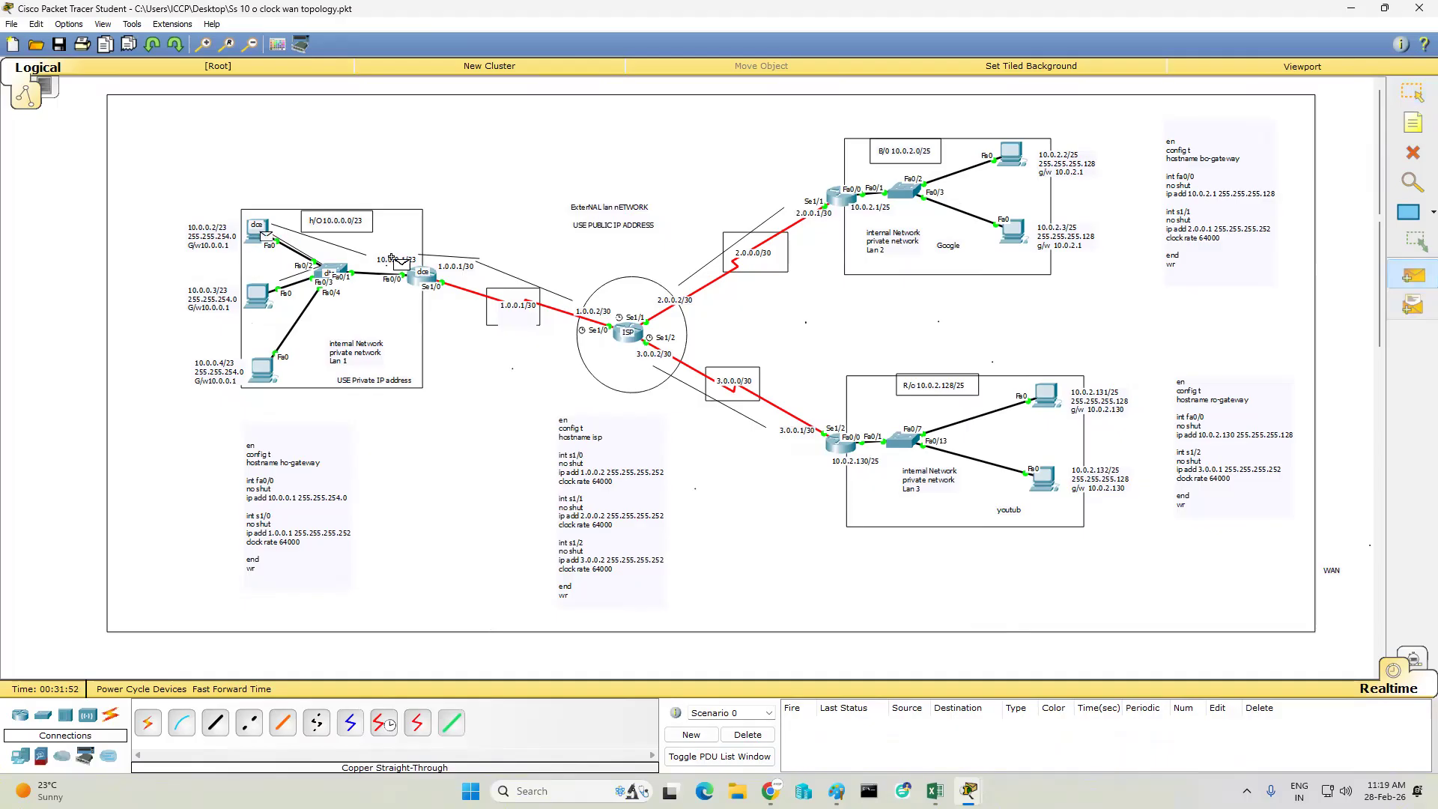
left_click(422, 275)
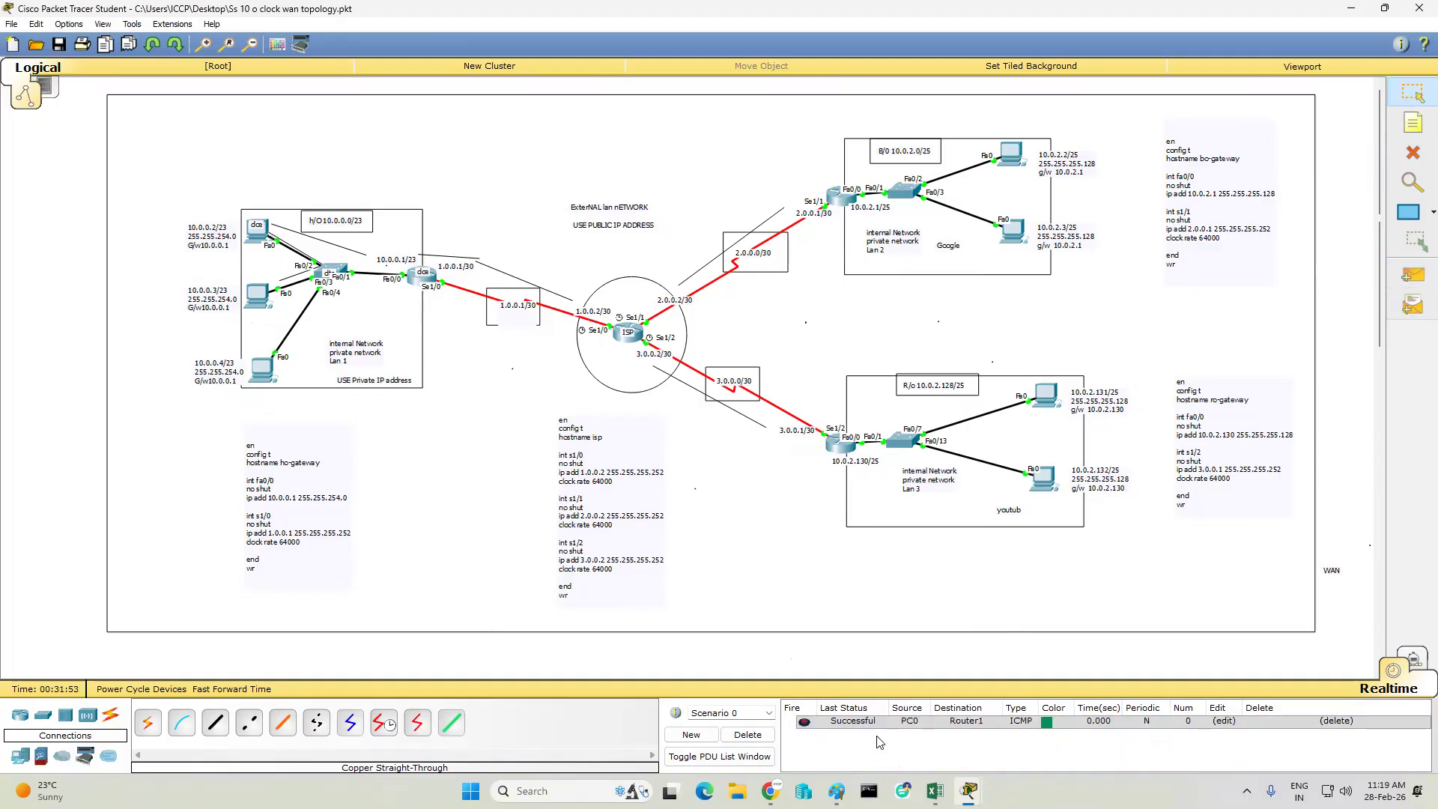
left_click(1413, 275)
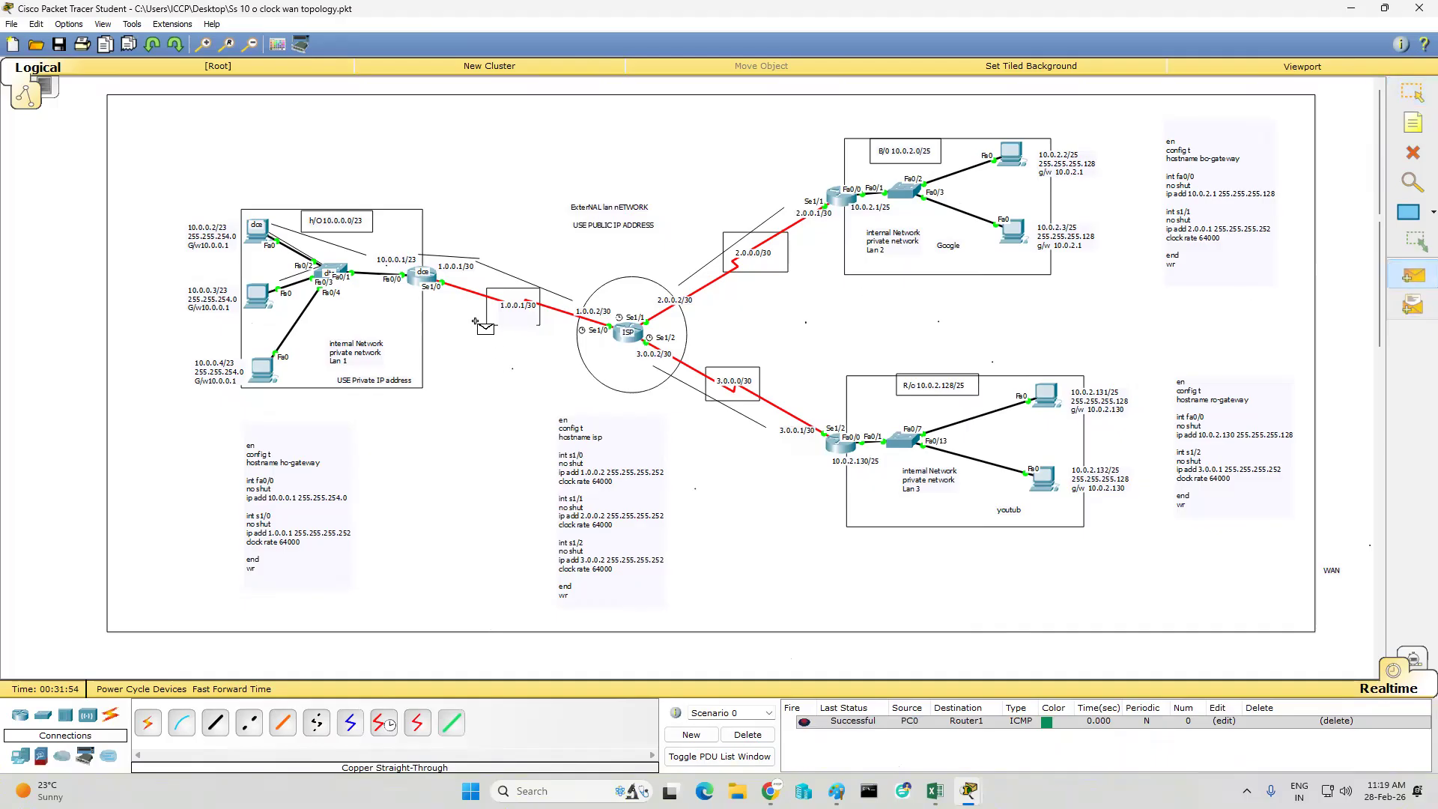
left_click(423, 275)
left_click(626, 334)
- Test the ISP-to-B/O router link and the B/O router's connection to PC3 with simple PDUs, and clear the PDU list
left_click(1413, 275)
left_click(641, 338)
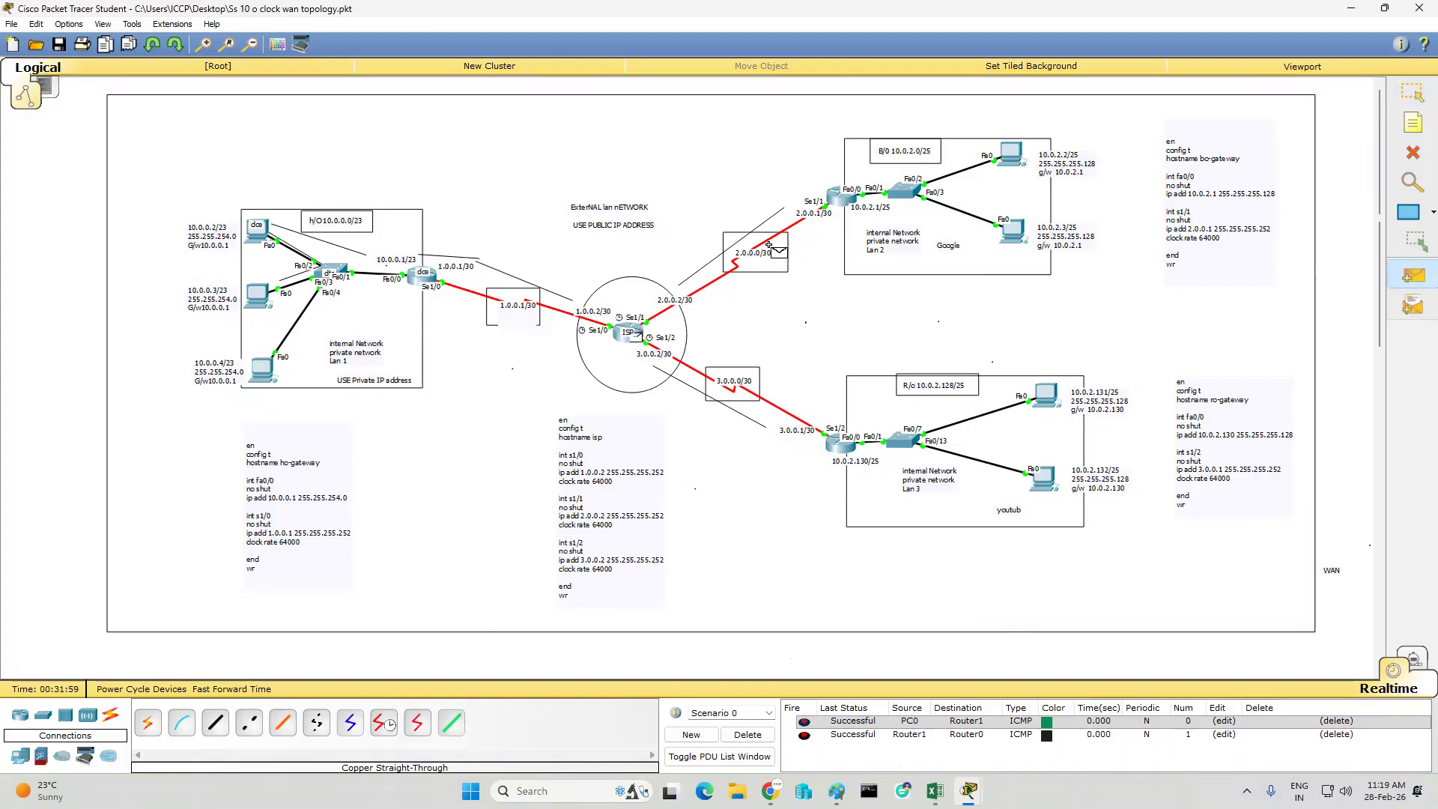
left_click(837, 197)
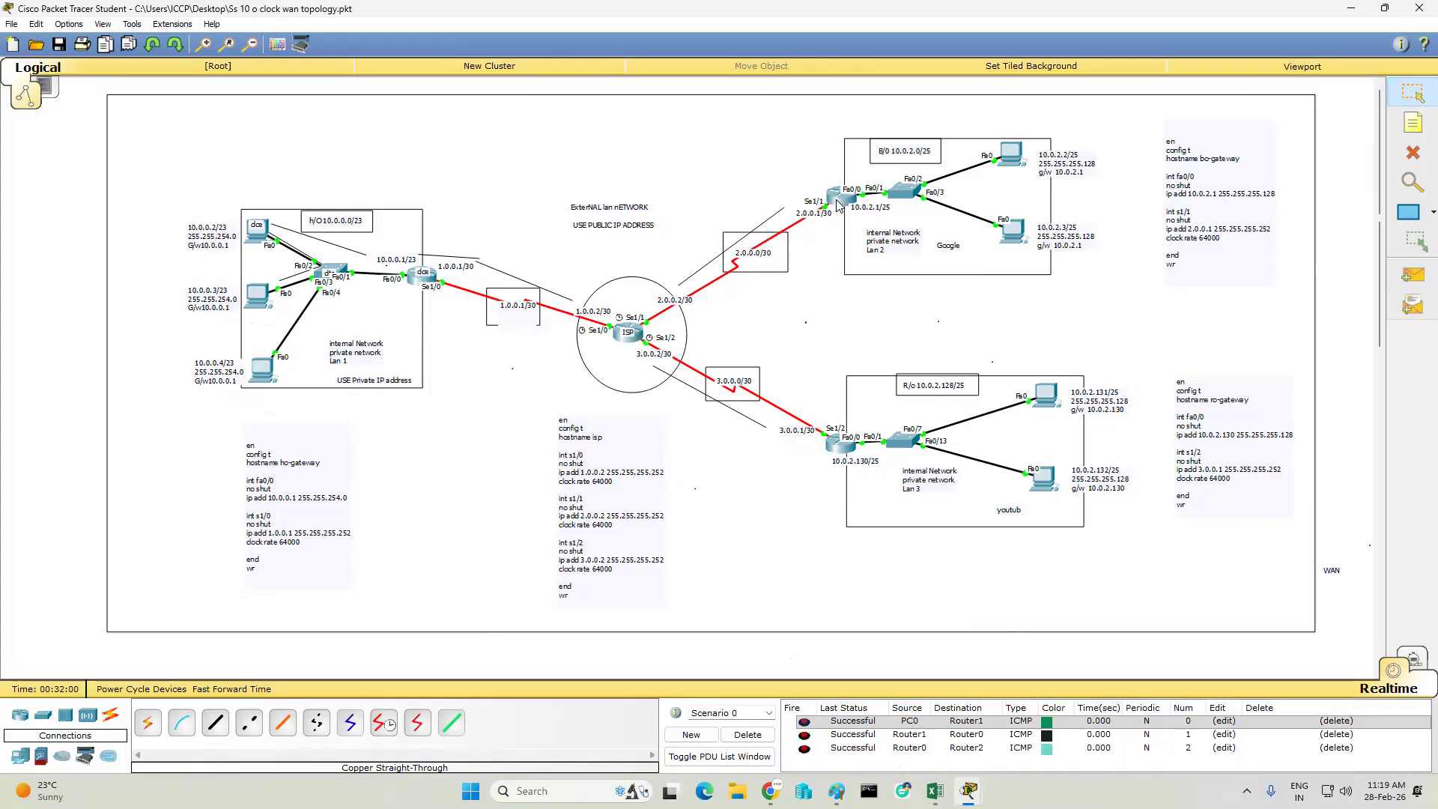
left_click(1413, 275)
left_click(838, 196)
left_click(1008, 154)
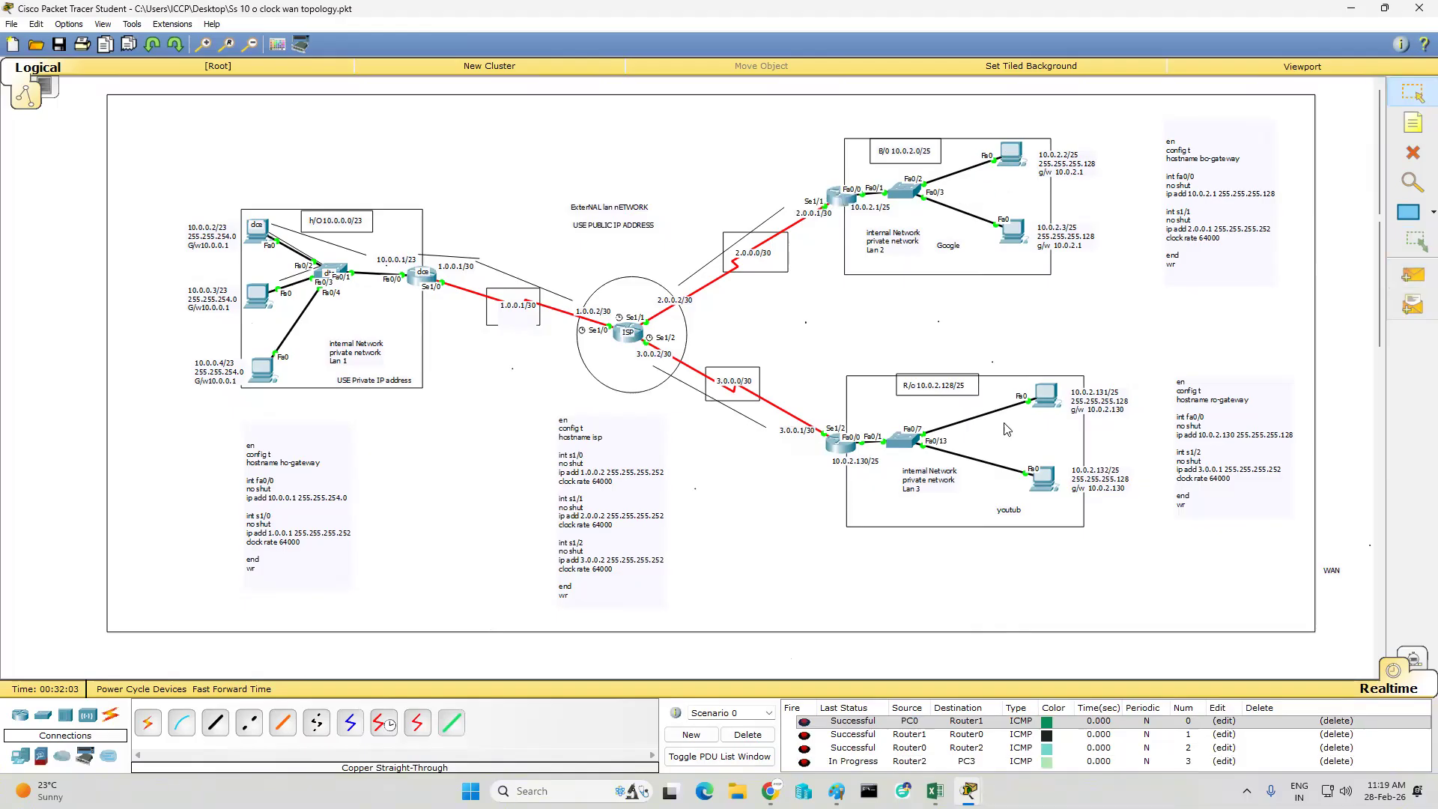
left_click(1416, 279)
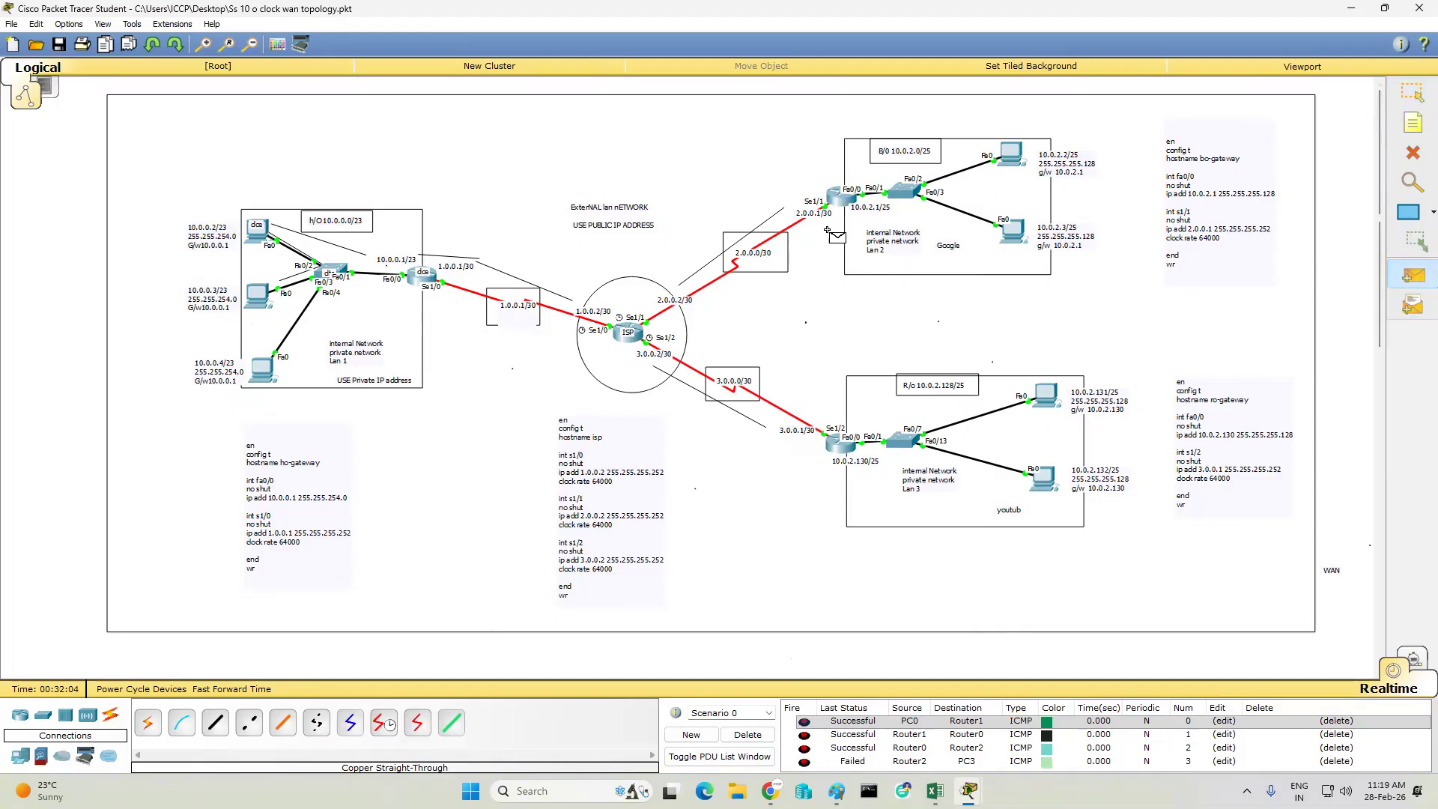
left_click(838, 196)
left_click(1019, 159)
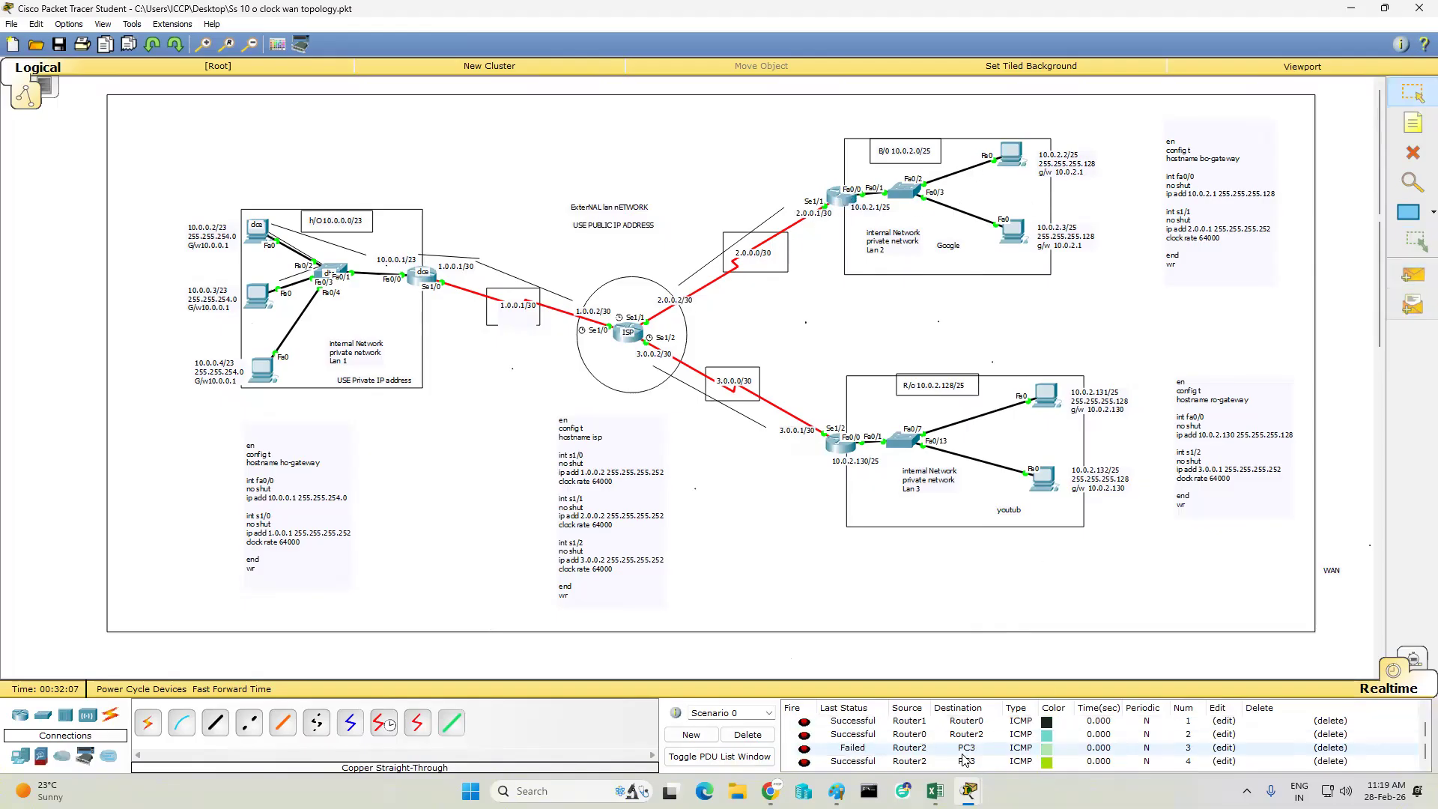
left_click(748, 734)
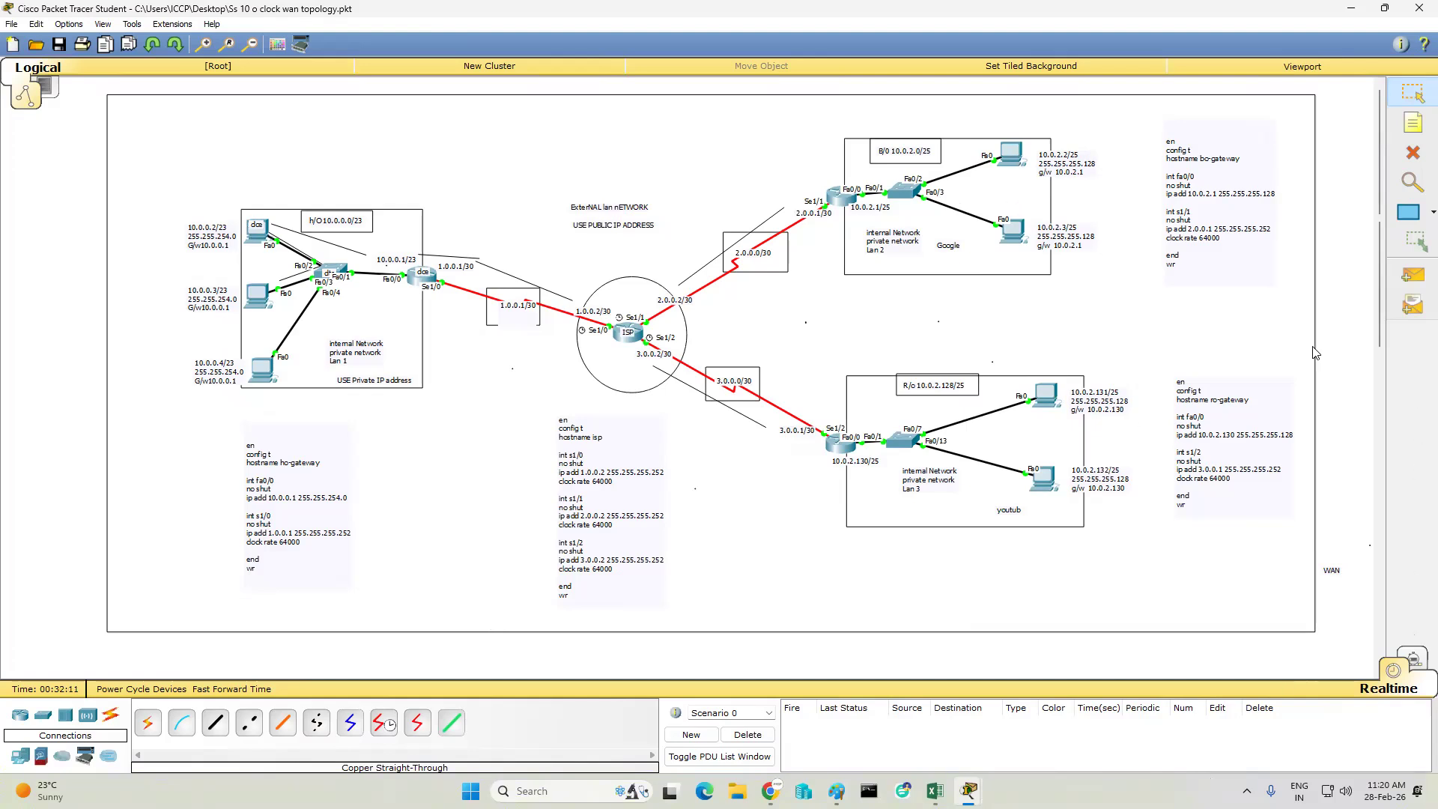
- Test connectivity beyond the H/O LAN with simple PDUs from PC0 to the ISP router, the B/O router and PC3
left_click(1413, 277)
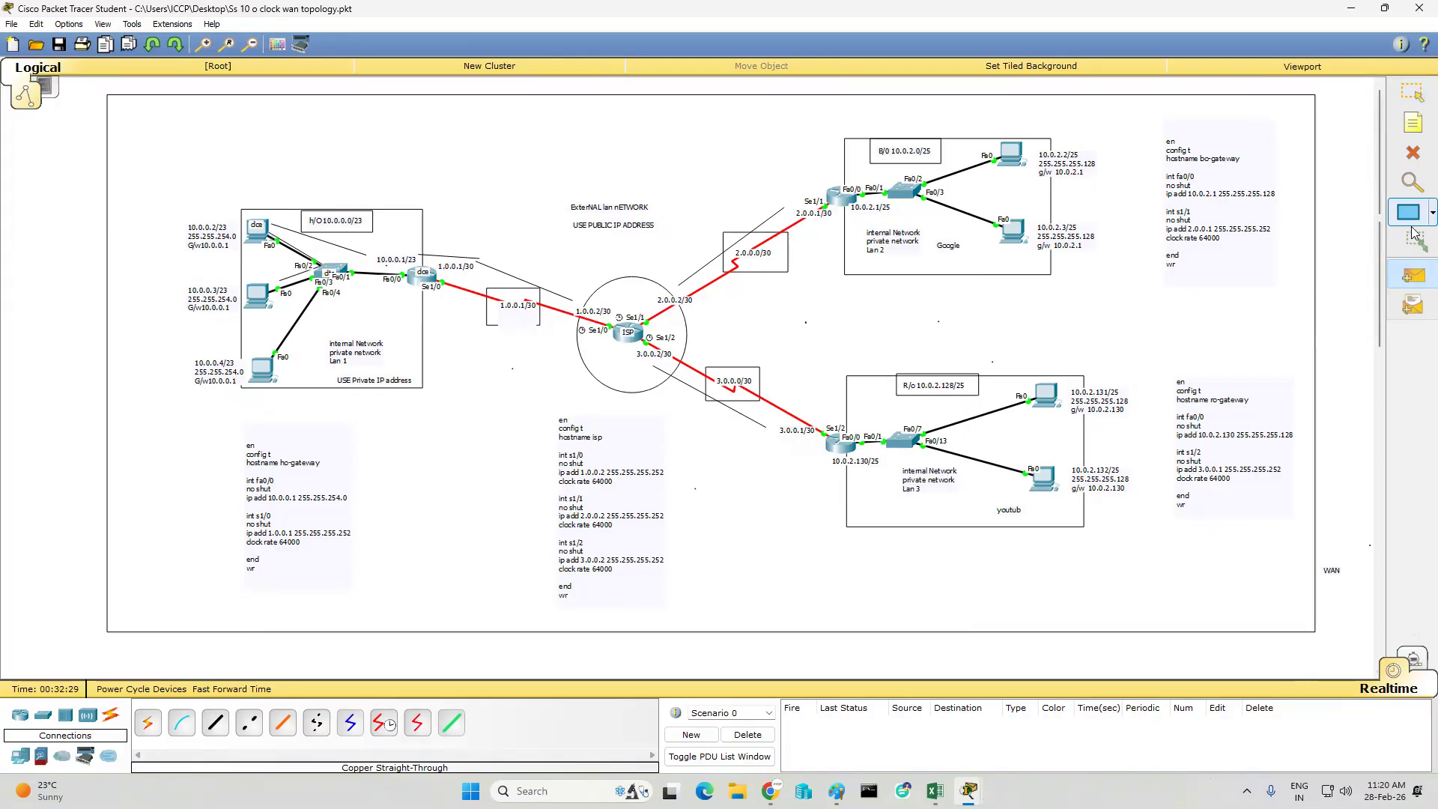
left_click(263, 233)
left_click(613, 339)
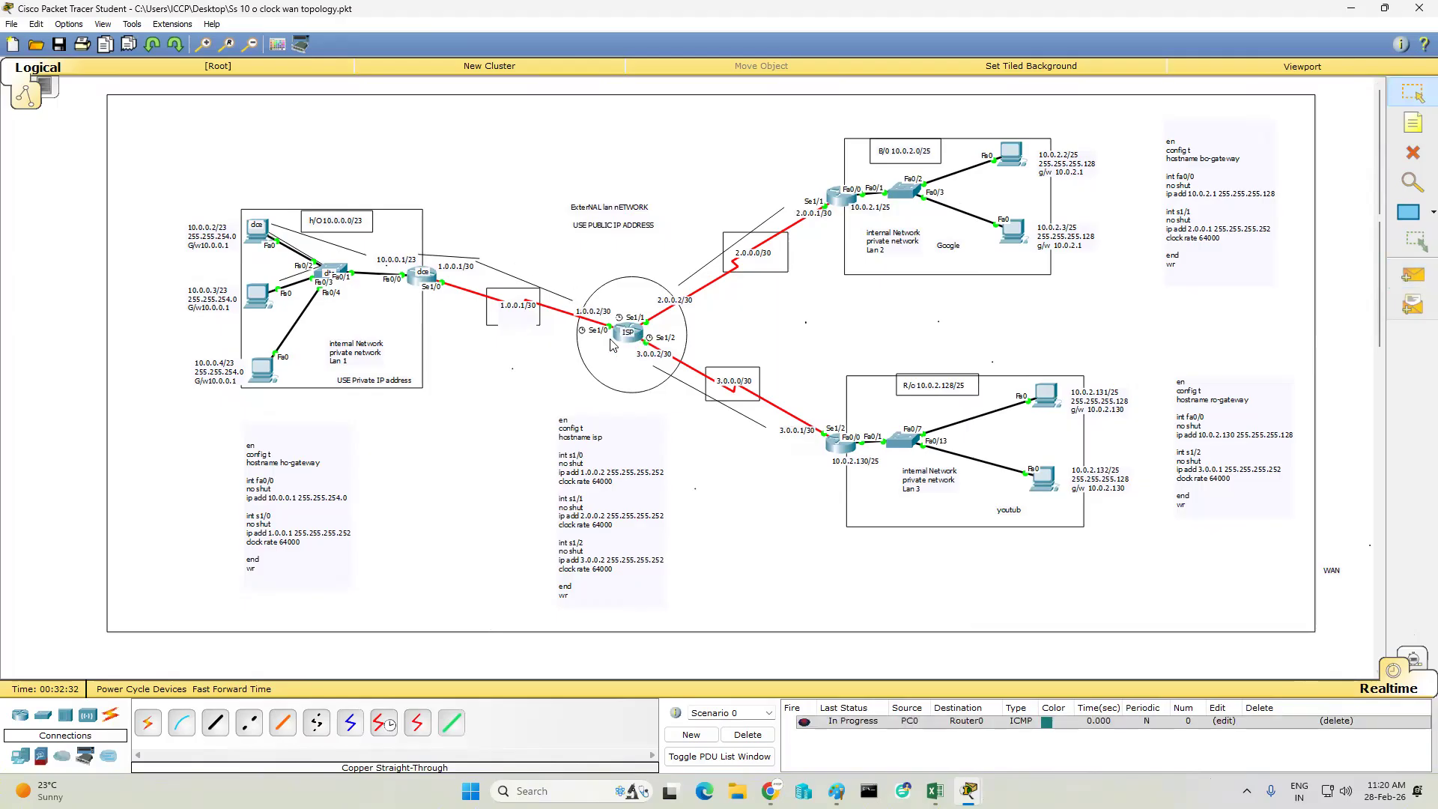
left_click(1413, 275)
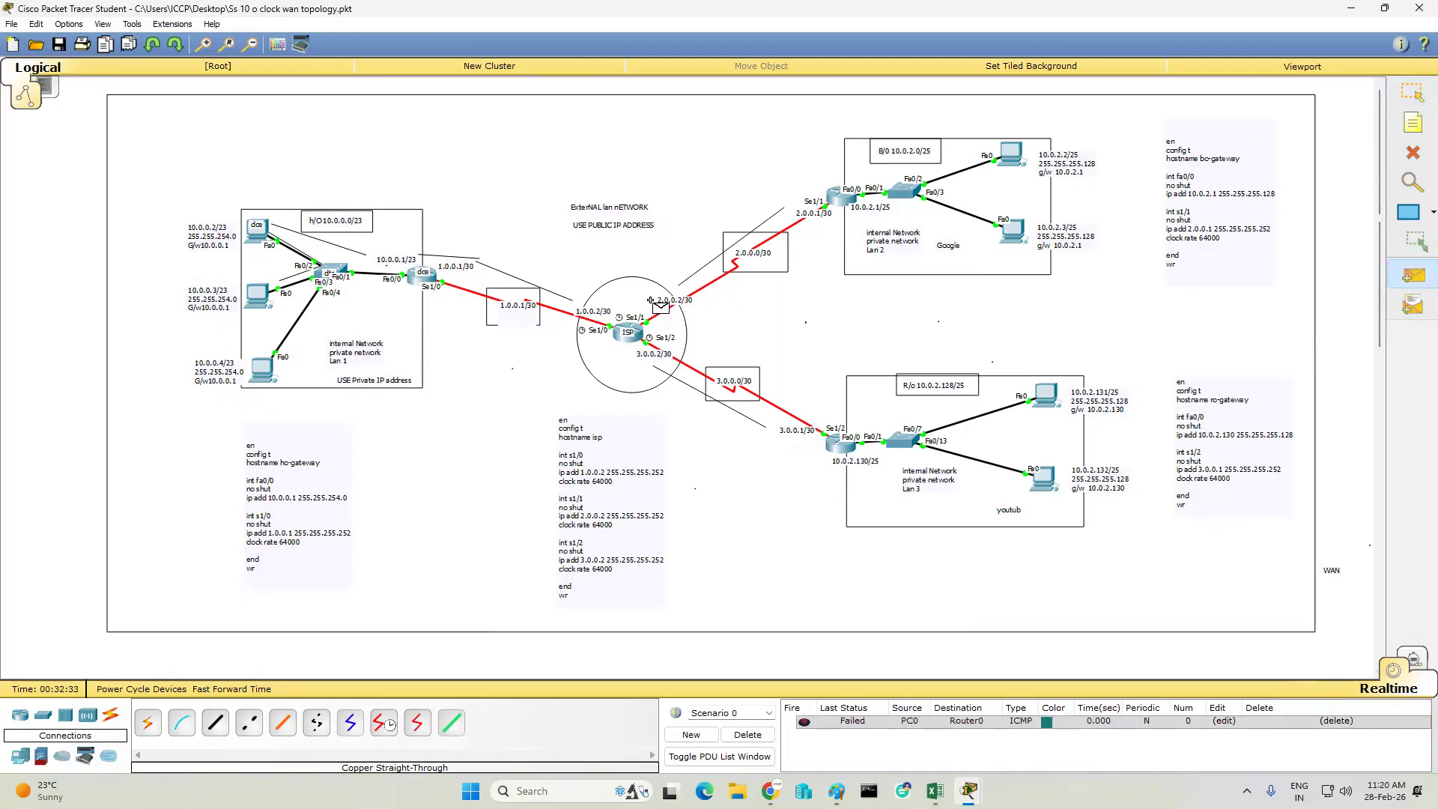
left_click(262, 234)
left_click(834, 200)
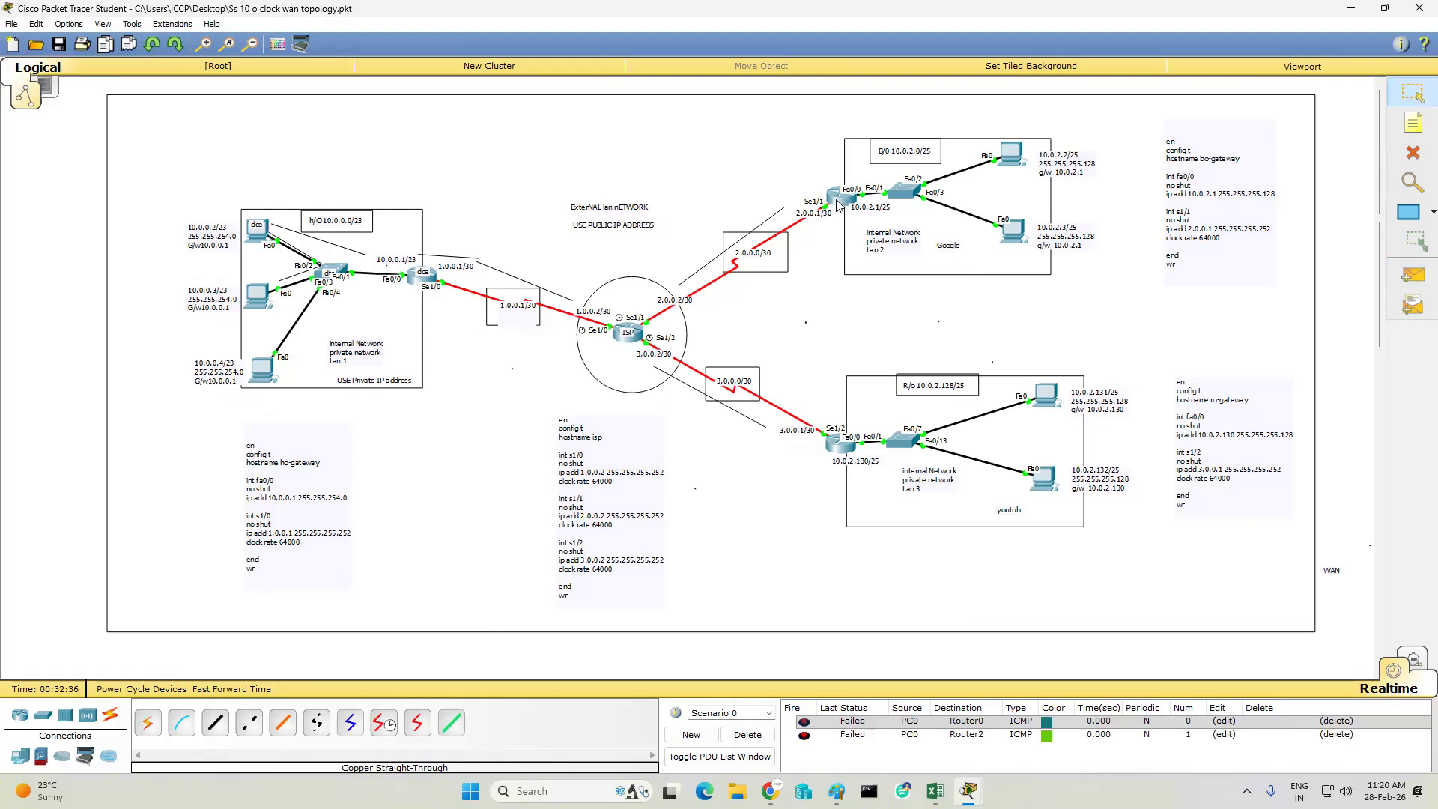
left_click(260, 234)
left_click(1014, 149)
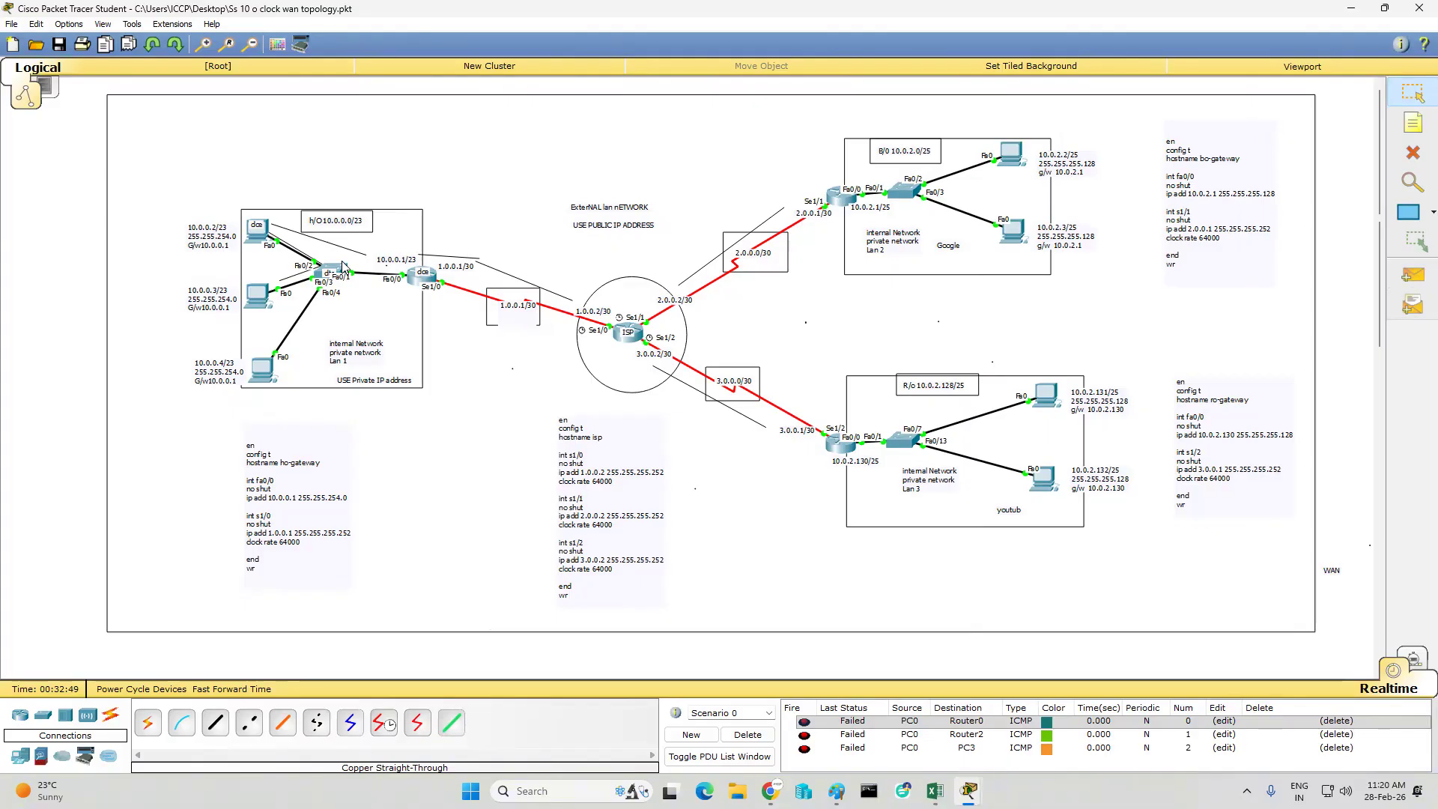
- Add the note "When you provide communucation between multiple lan network enable routing between gateways" above the H/O network
key("n")
left_click(389, 107)
type("When you pro")
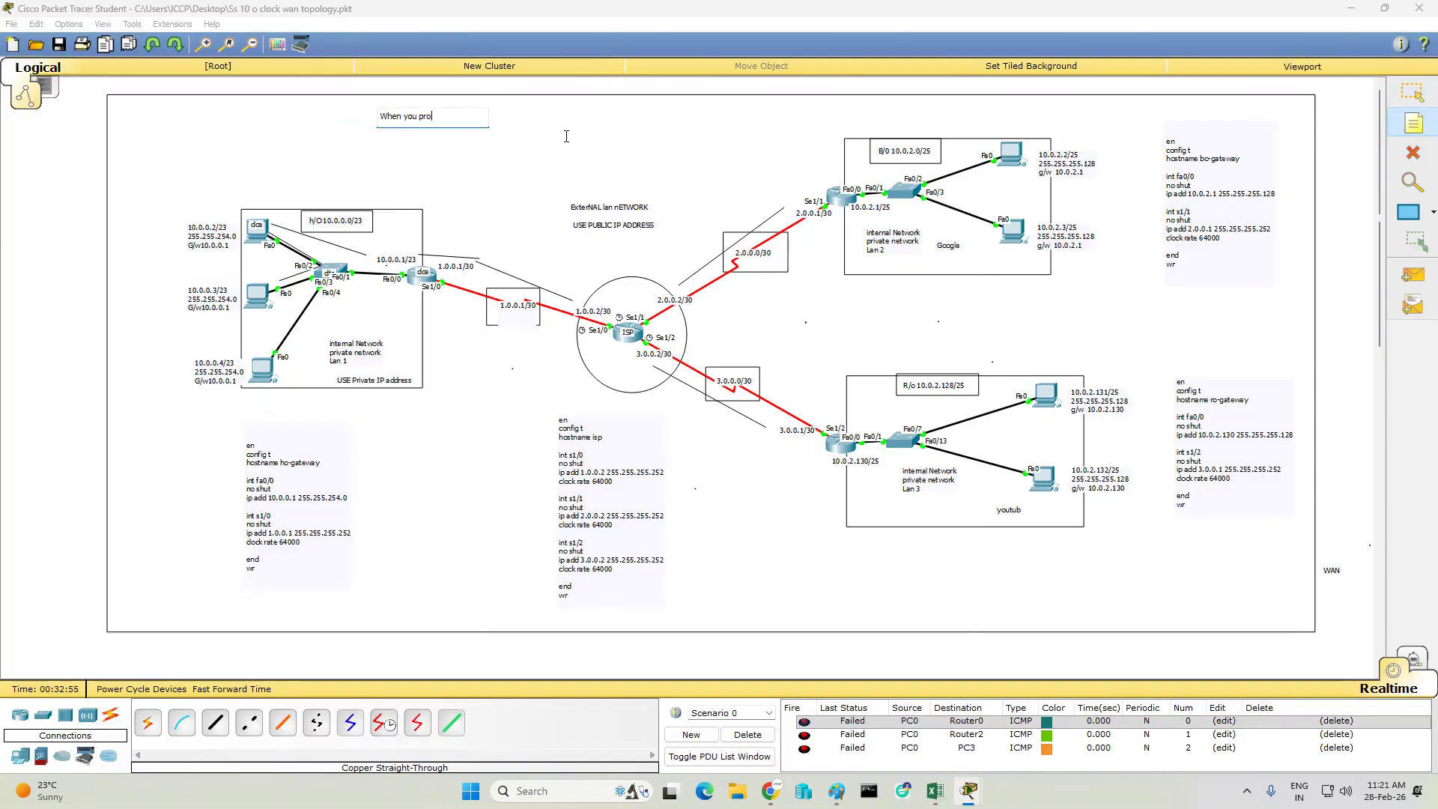
type("vide communucation between")
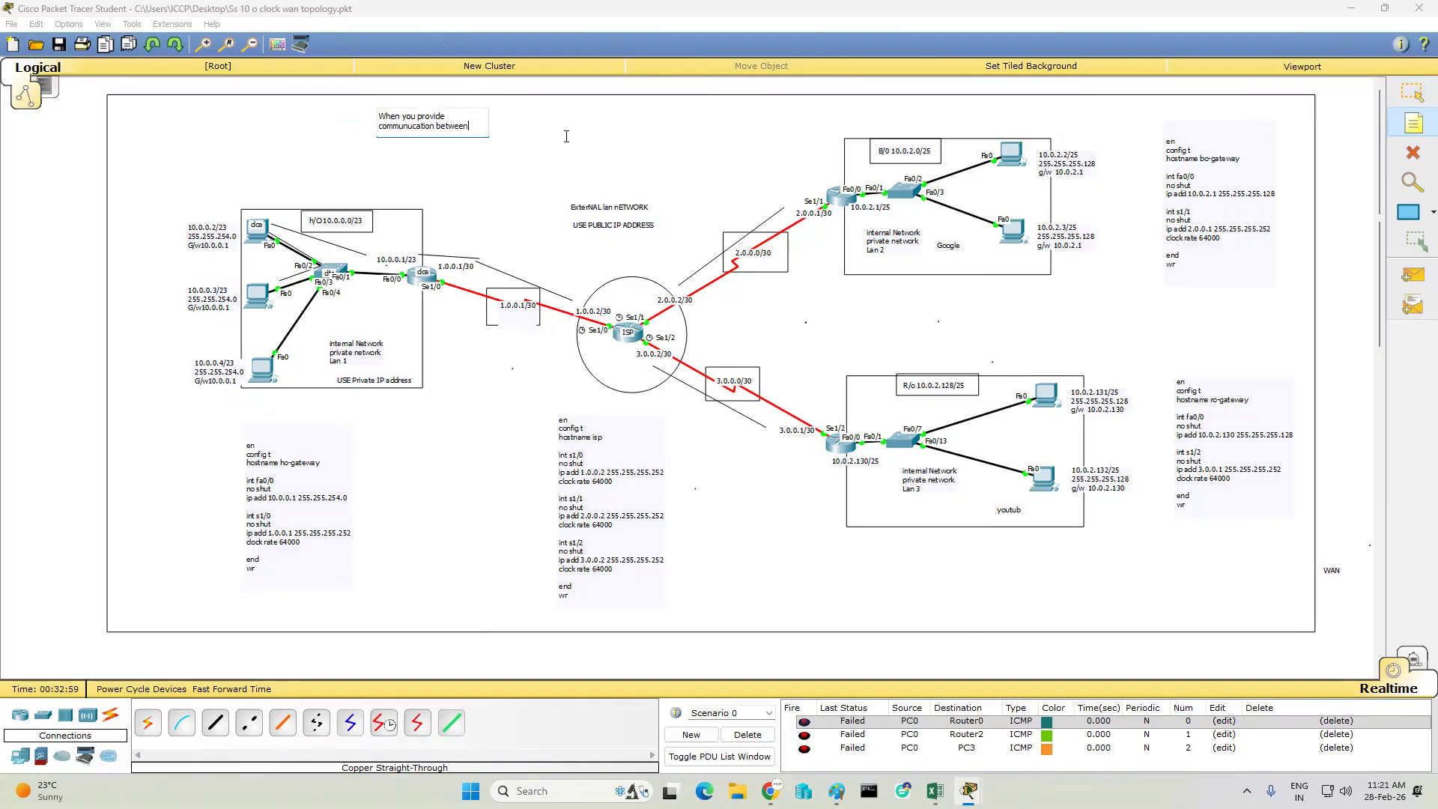
type(" multiple lan network enab")
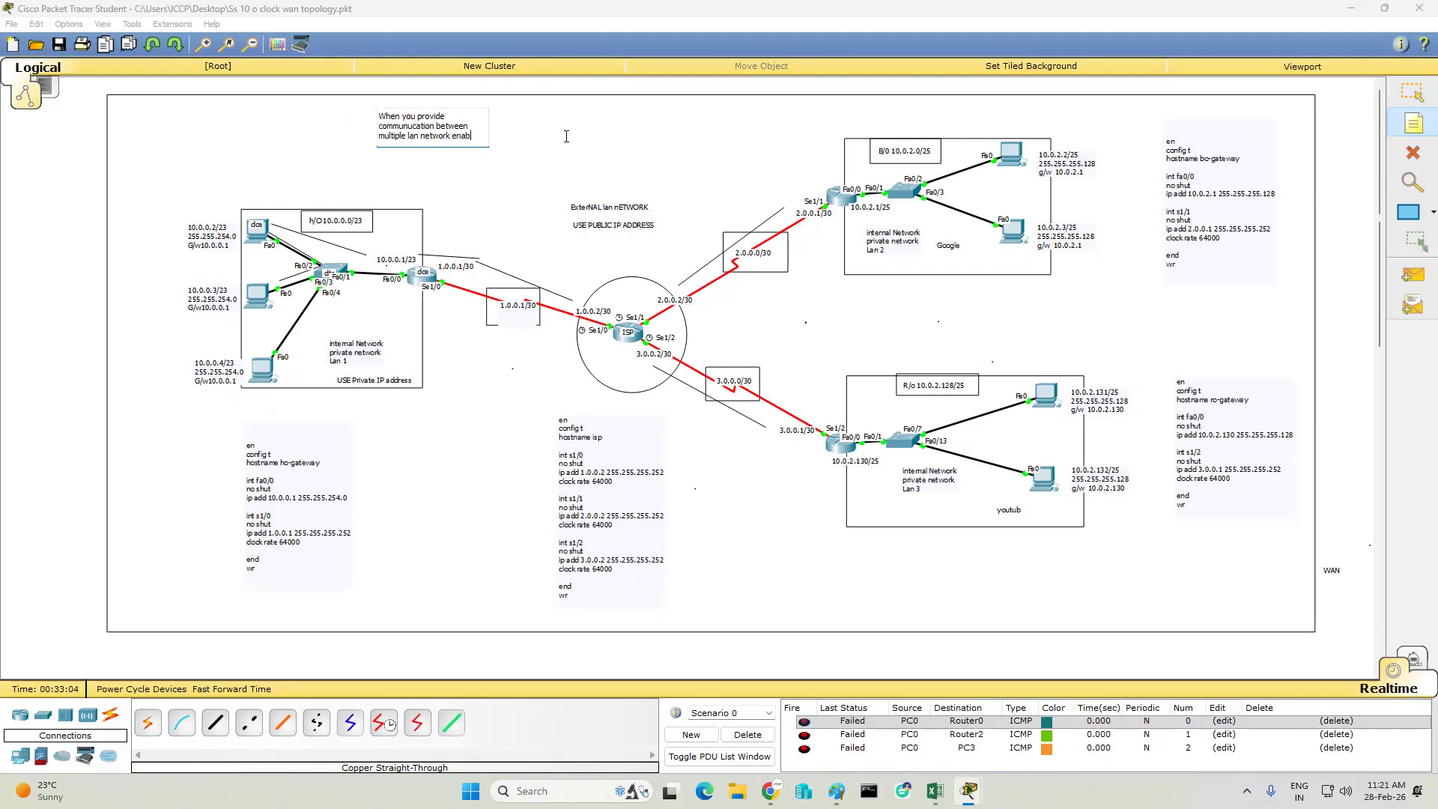
type("le routing between gateways")
- Start a text note in the empty area between the ho-gateway and isp configuration notes
left_click(392, 478)
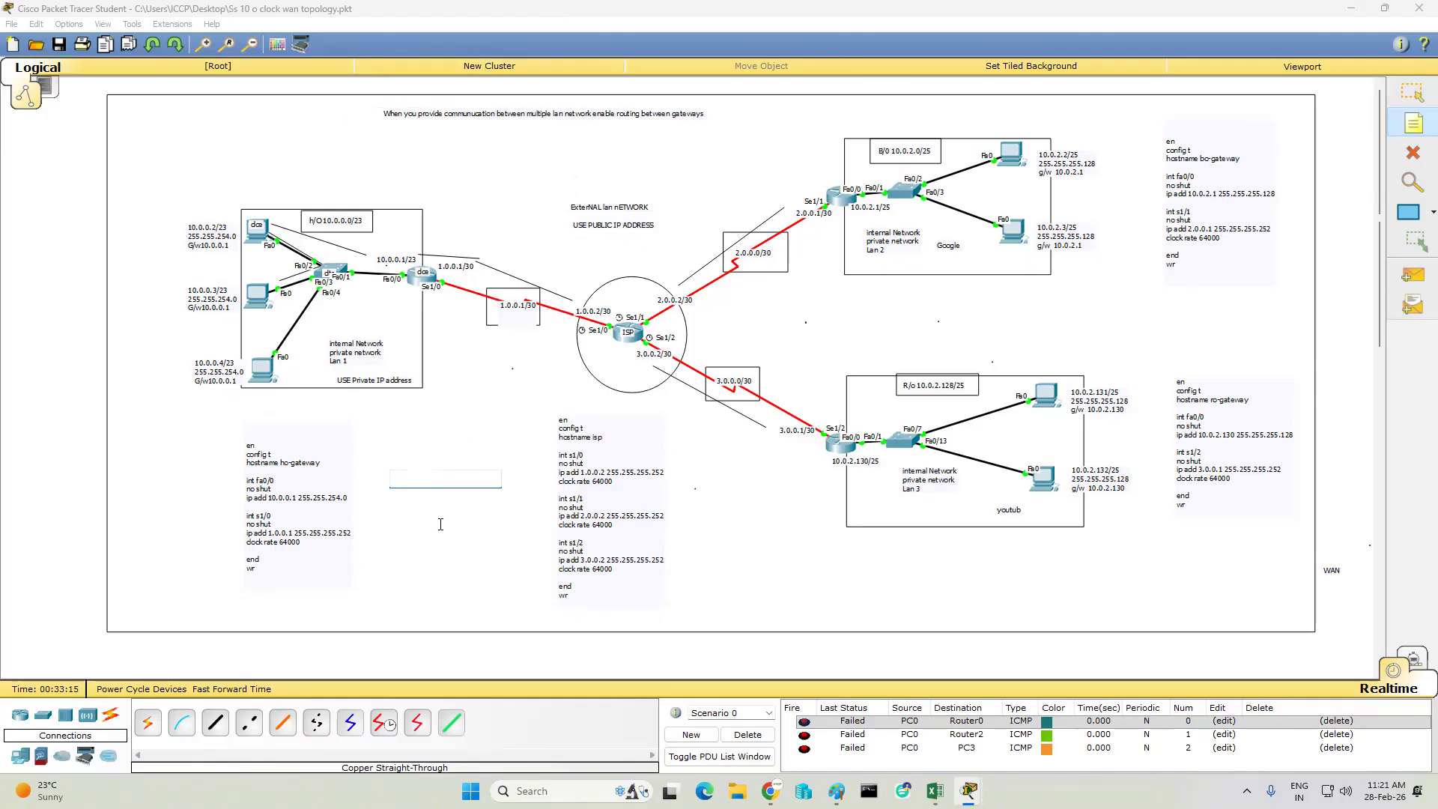